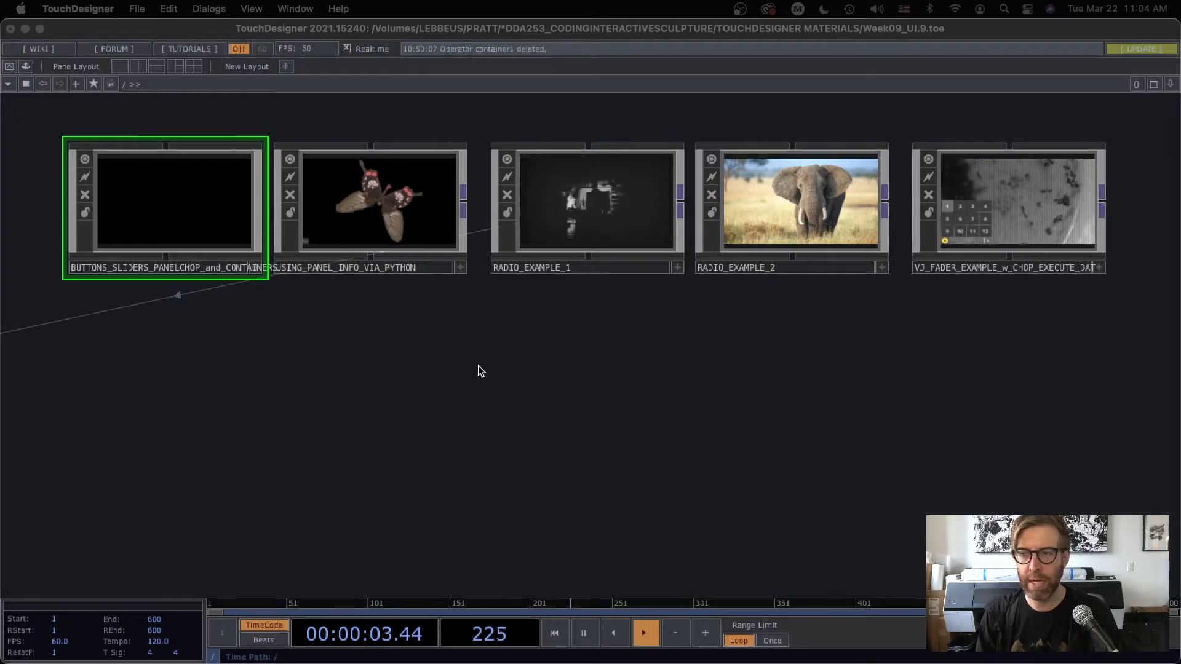
Enter the BUTTONS_SLIDERS_PANELCHOP_and_CONTAINERS component and place a Button COMP in its empty network
drag(485, 374, 511, 402)
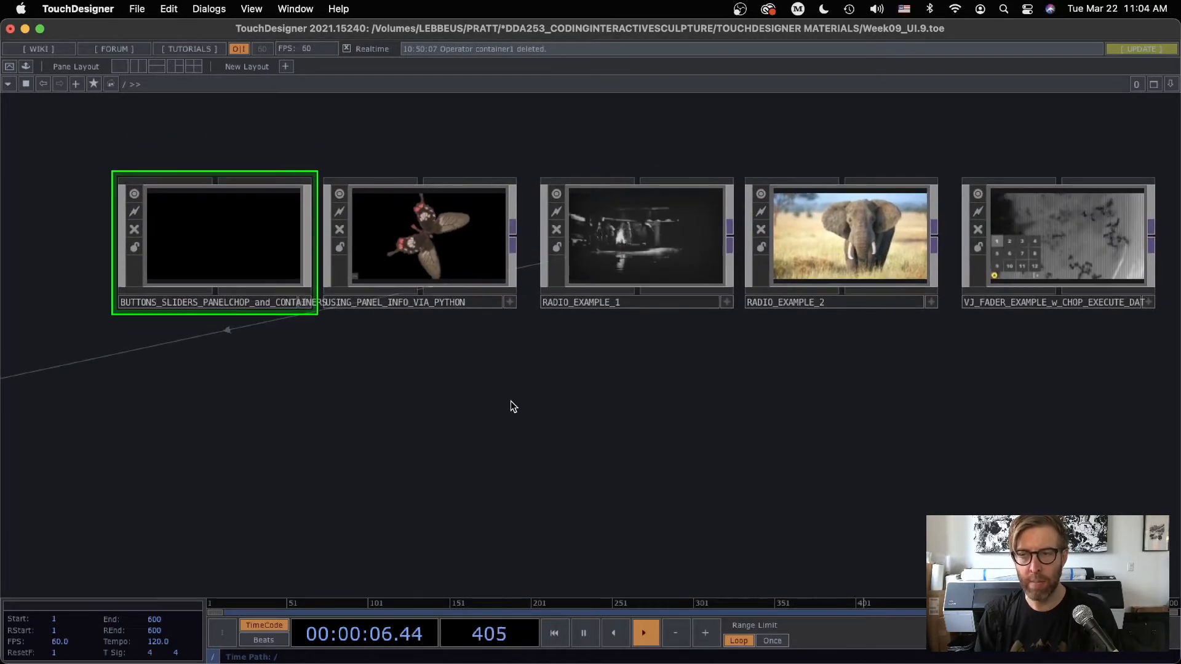
double_click(227, 240)
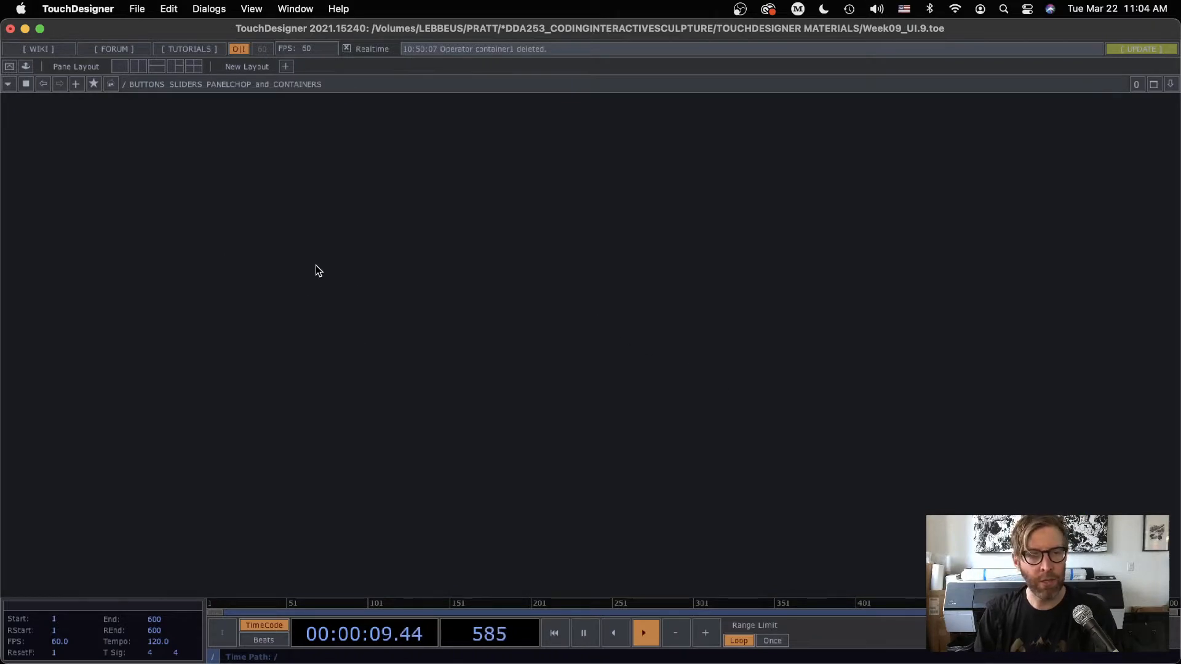
key(Tab)
click(78, 88)
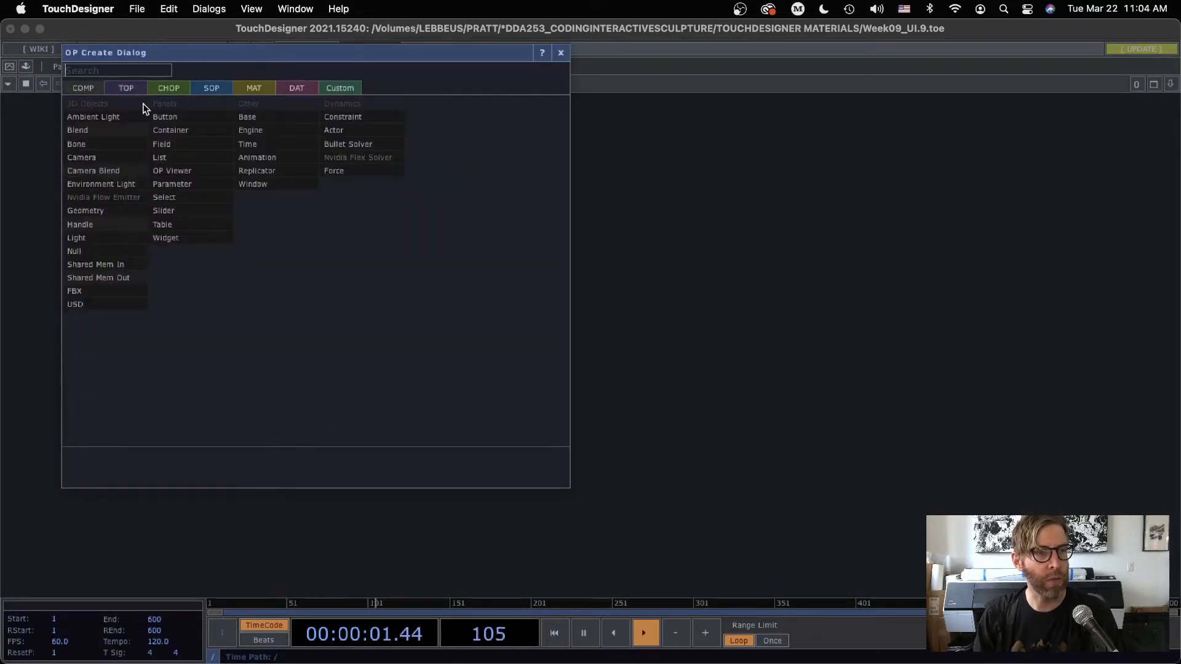
click(173, 117)
click(379, 289)
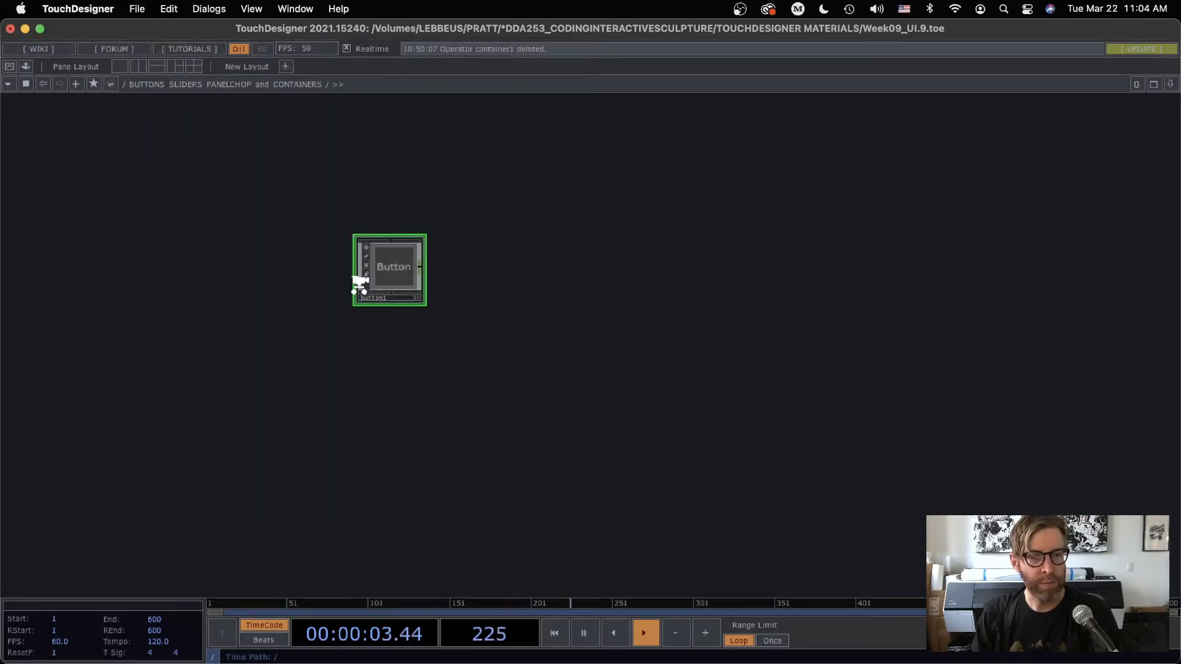
Add two more Button COMPs in a column below button1
key(Tab)
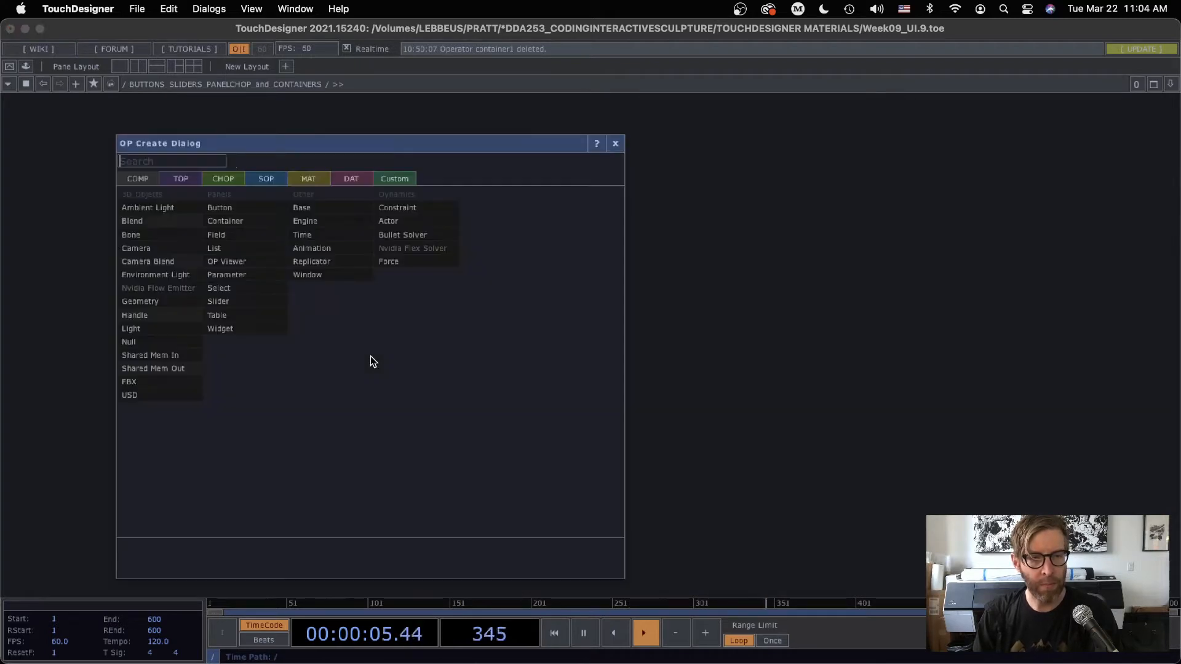
click(219, 207)
click(377, 403)
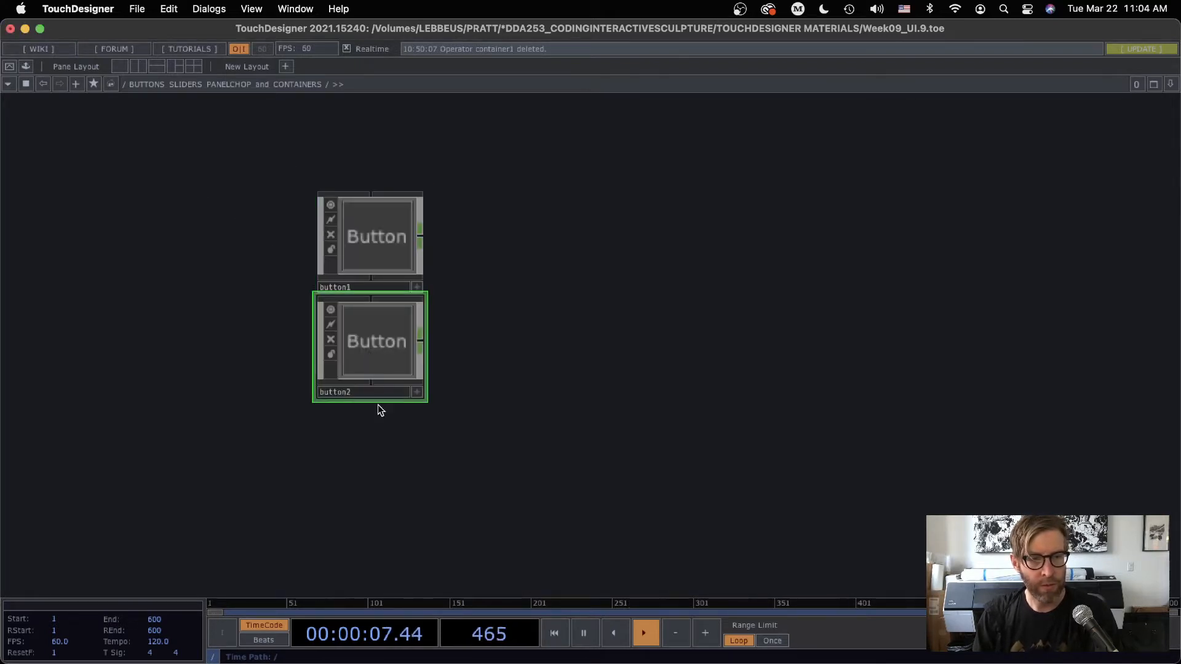
key(Tab)
click(227, 304)
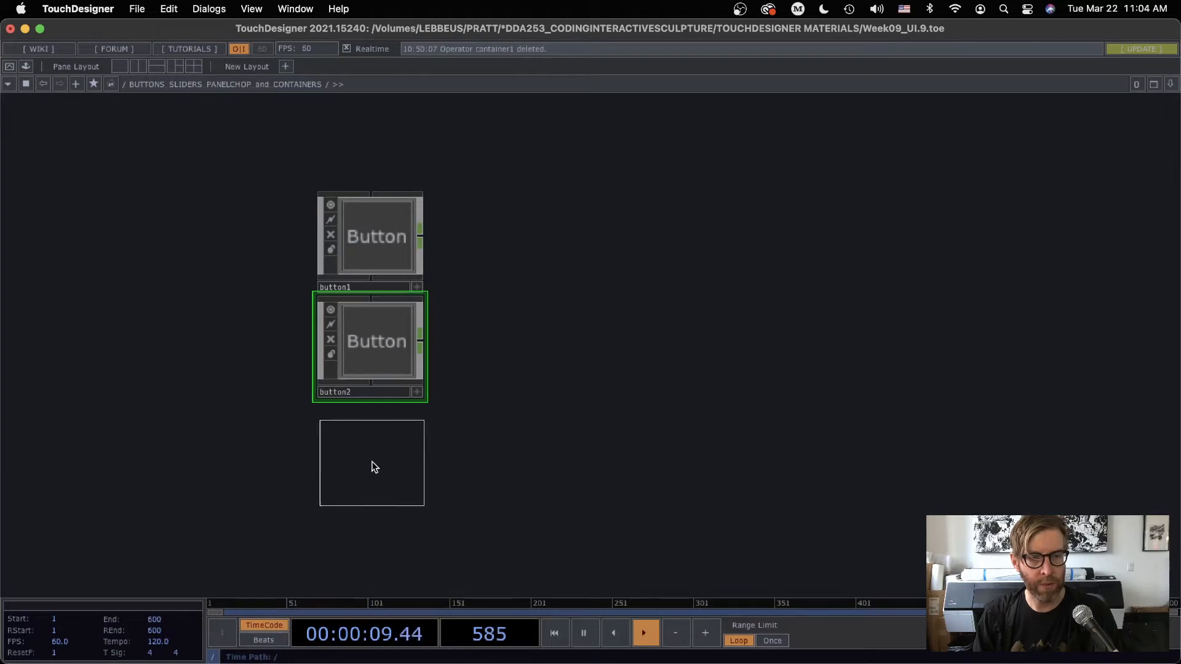
click(371, 466)
Add a Slider COMP below the column of three buttons
scroll(535, 427, down, 5)
key(Tab)
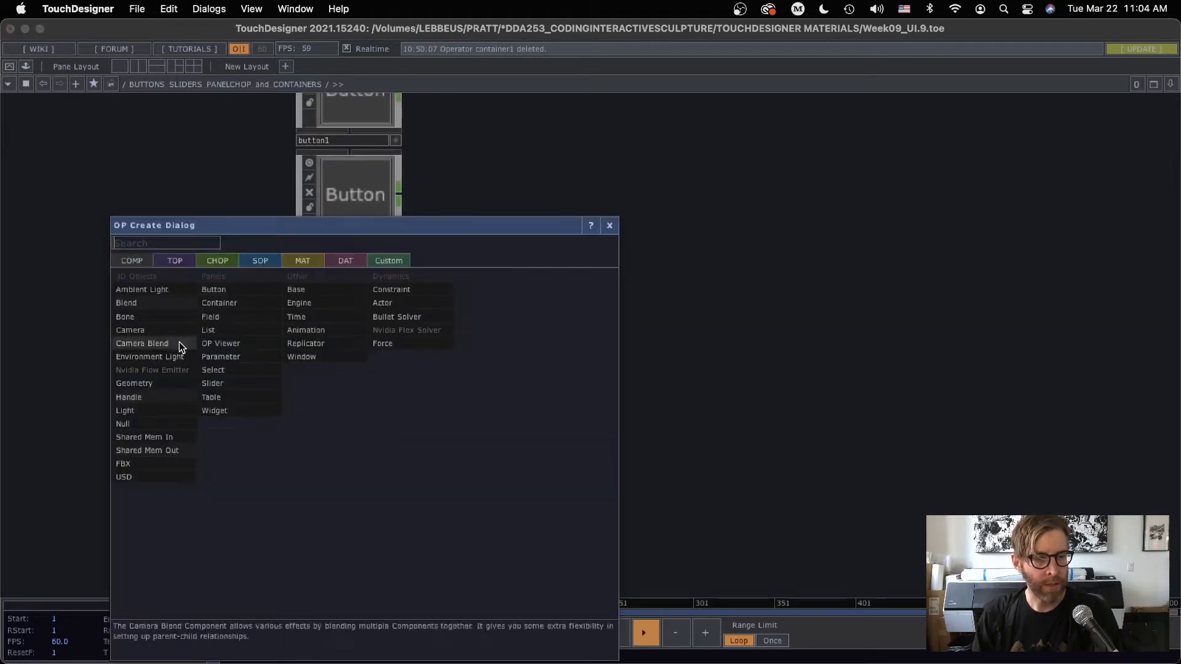
click(212, 383)
click(355, 427)
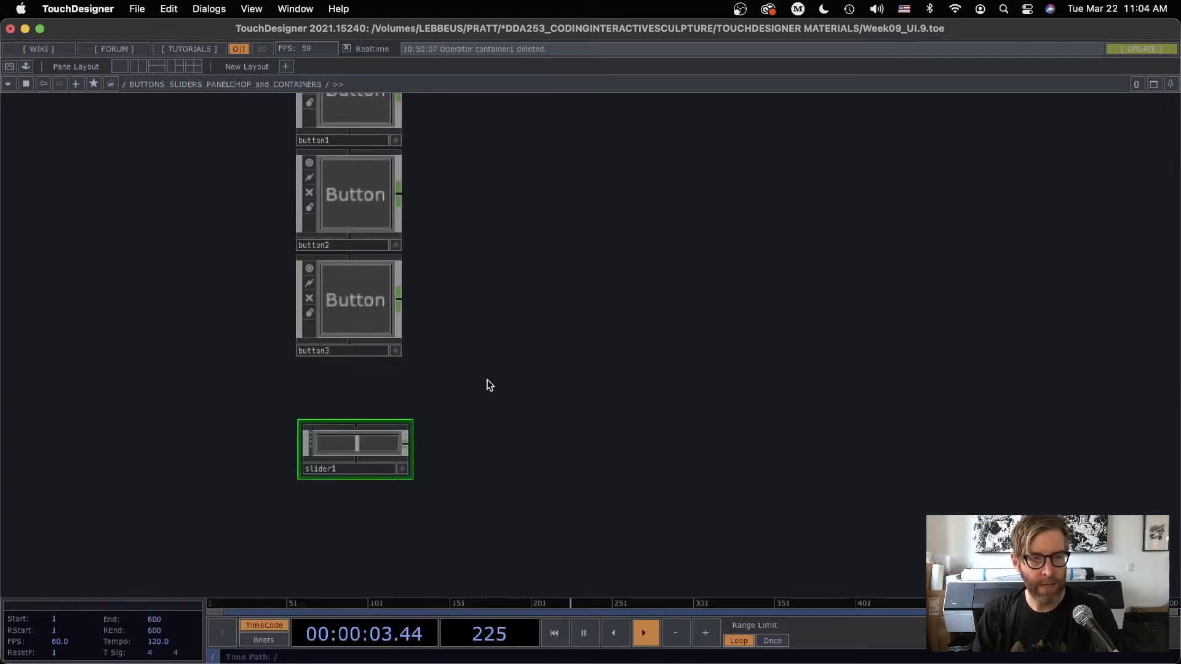
Move button1 up to leave a gap between it and button2
drag(498, 298, 557, 508)
drag(412, 297, 412, 237)
scroll(411, 227, up, 1)
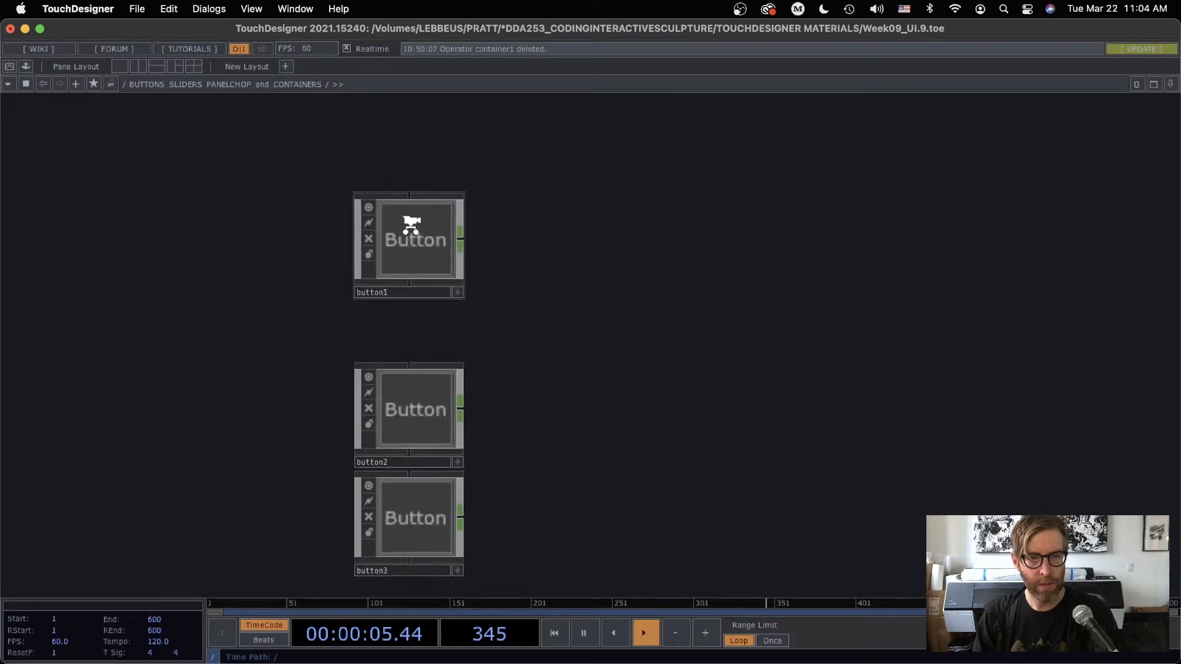
scroll(412, 225, up, 2)
Show the parameters of button1 and choose Toggle Down as its Button Type
click(419, 255)
key(p)
scroll(798, 258, left, 2)
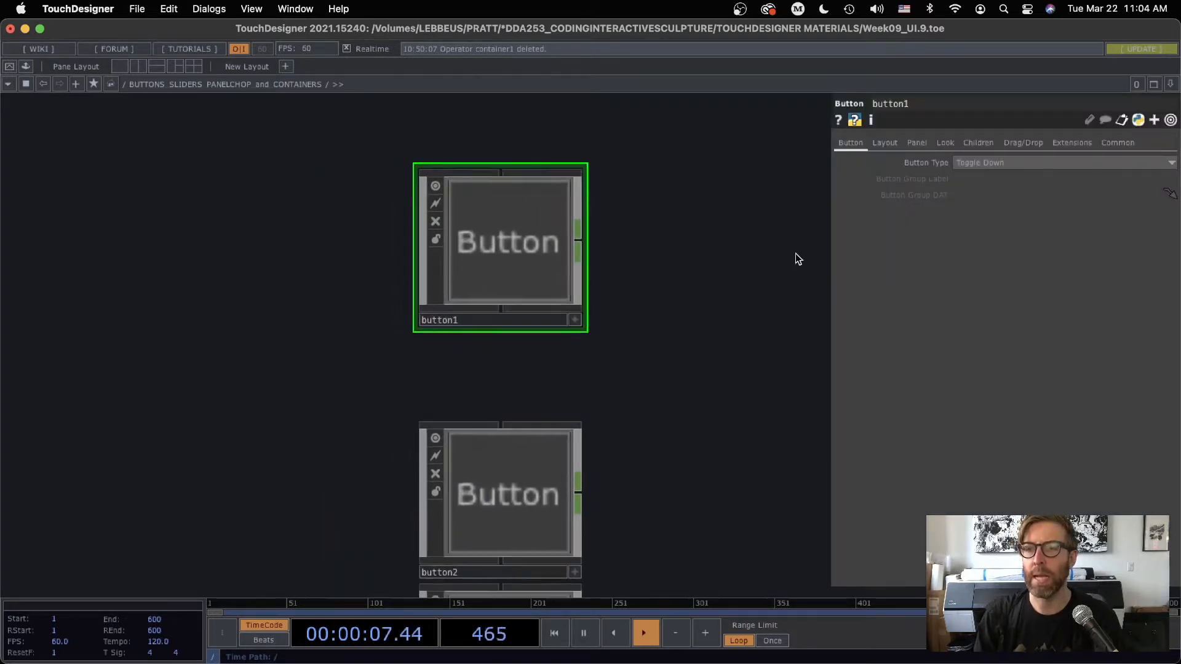
scroll(564, 338, down, 3)
scroll(564, 337, right, 2)
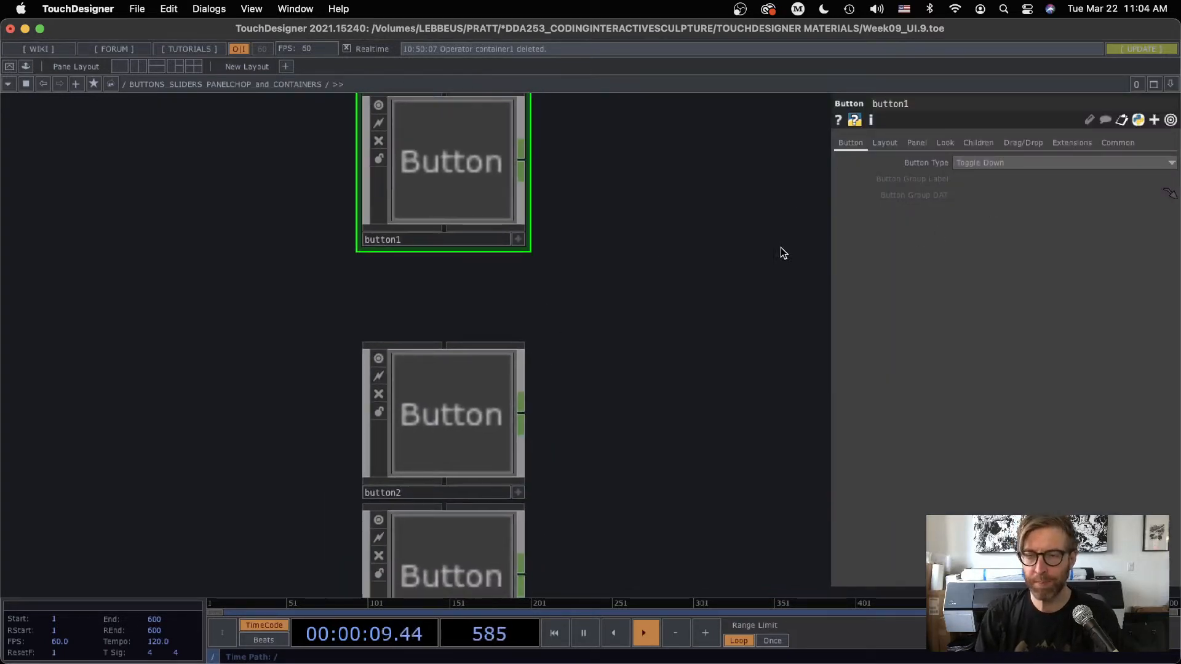
click(992, 163)
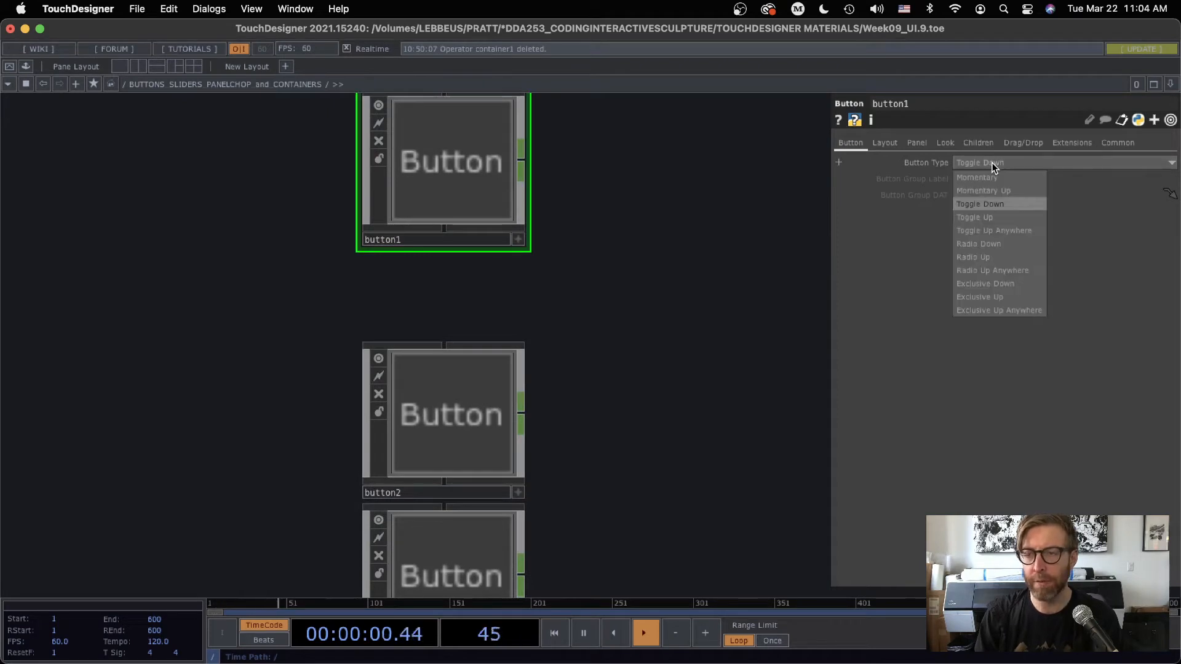
click(984, 204)
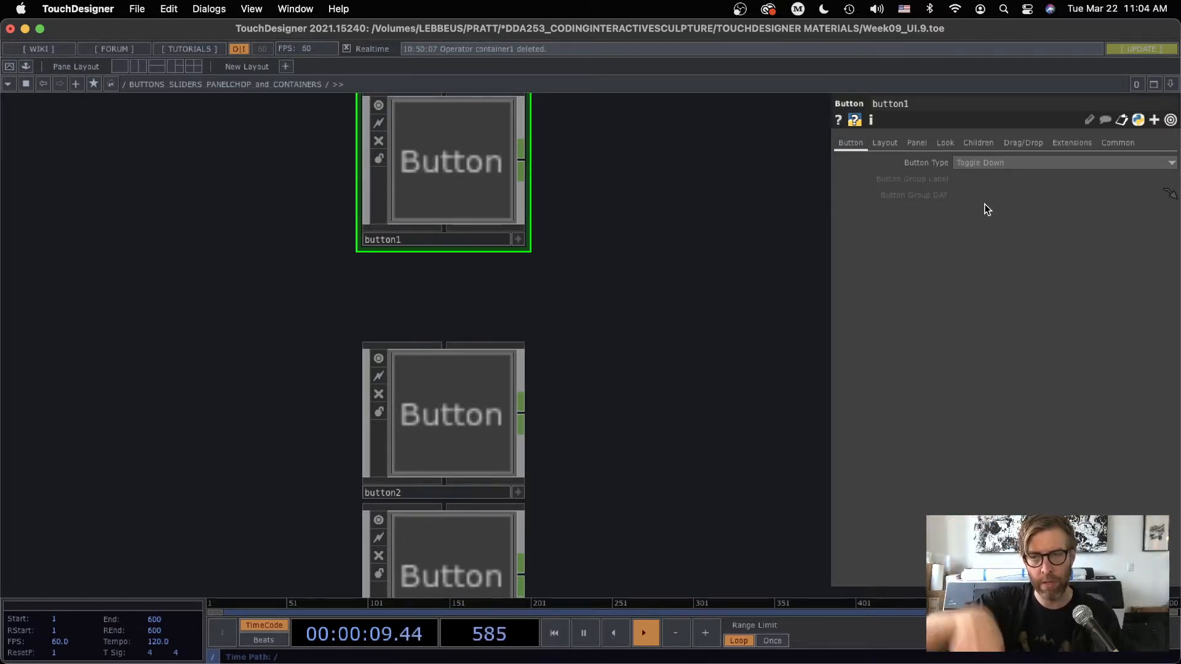
Make the viewer of button1 active to demonstrate the toggle button, and deactivate it again
drag(586, 181, 607, 261)
drag(601, 300, 555, 288)
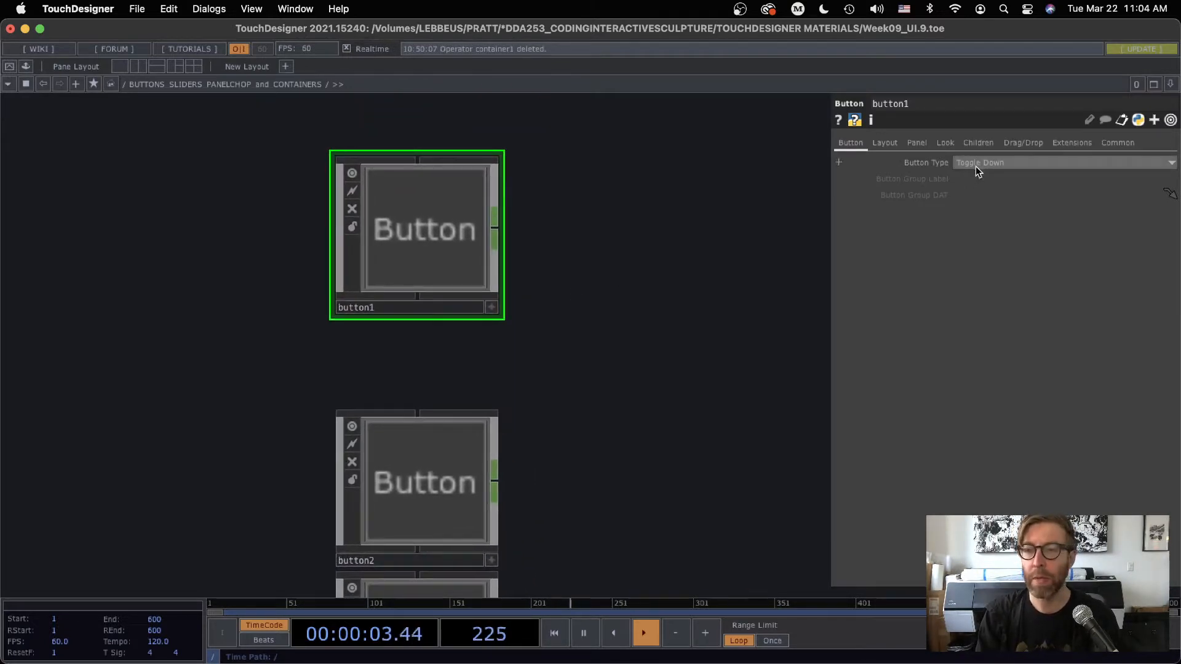
click(490, 309)
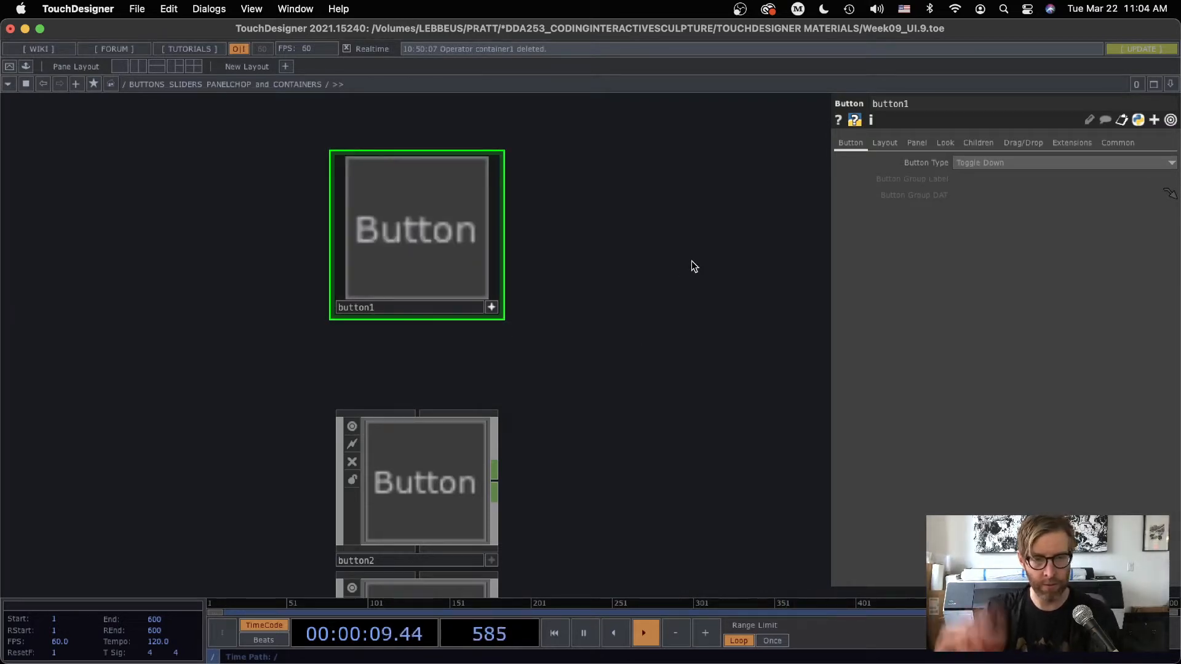
drag(517, 301, 482, 244)
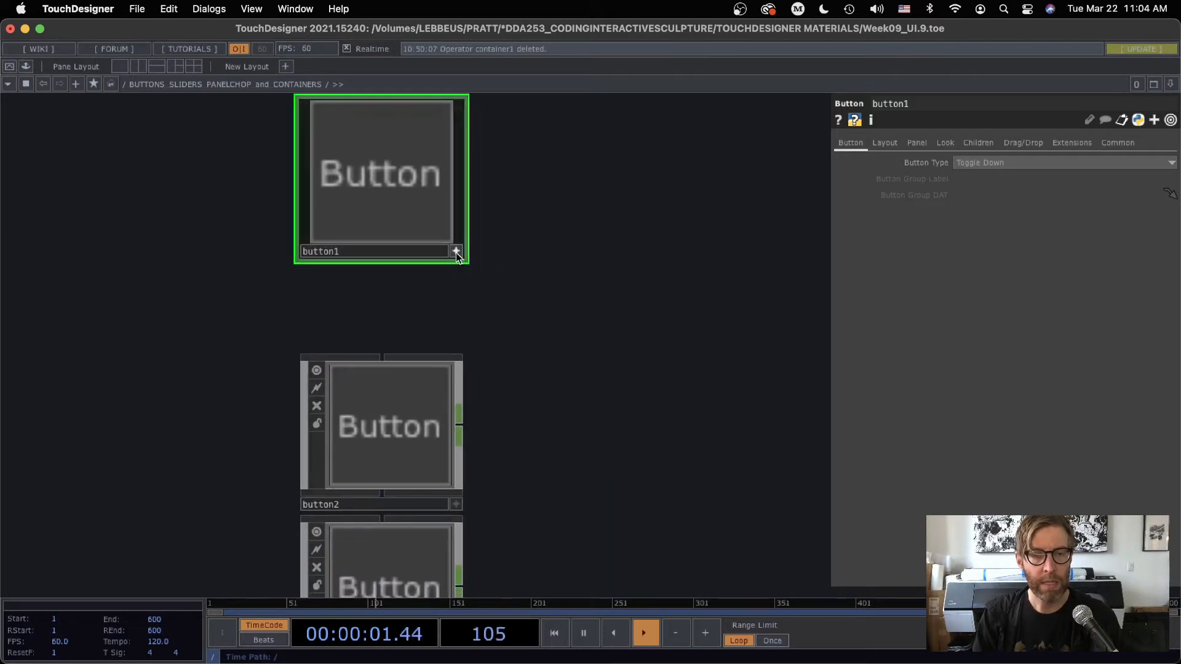
click(455, 251)
Set the Button Type of button2 to Momentary and move it up directly below button1
drag(386, 414, 386, 403)
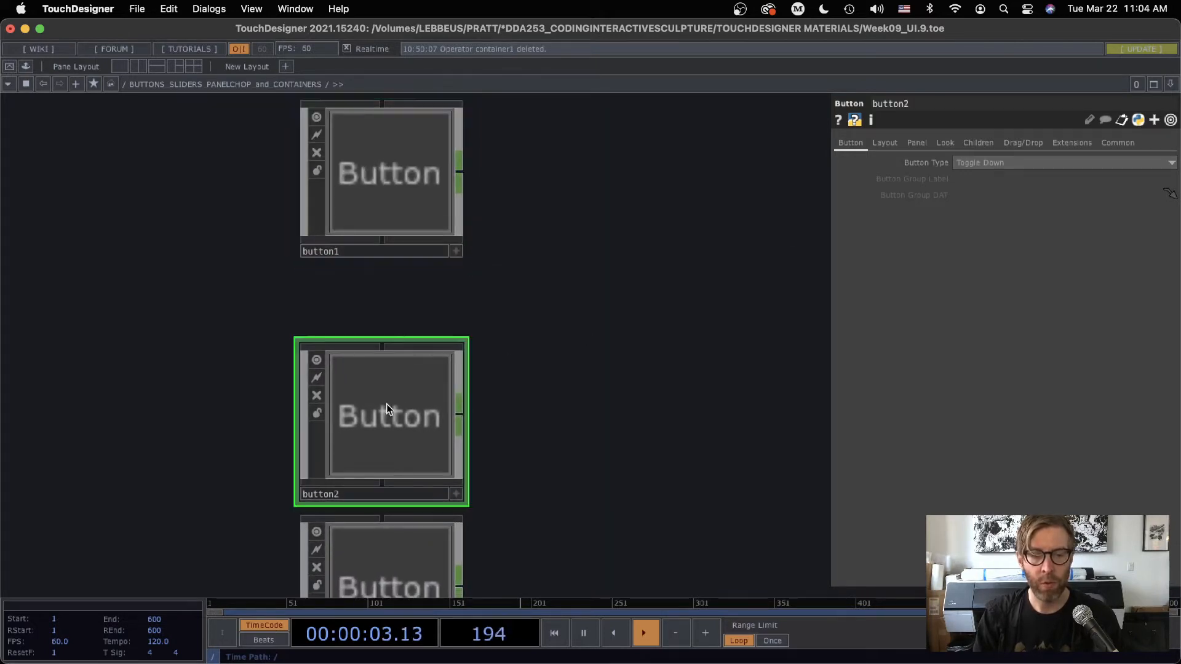
click(984, 164)
click(976, 177)
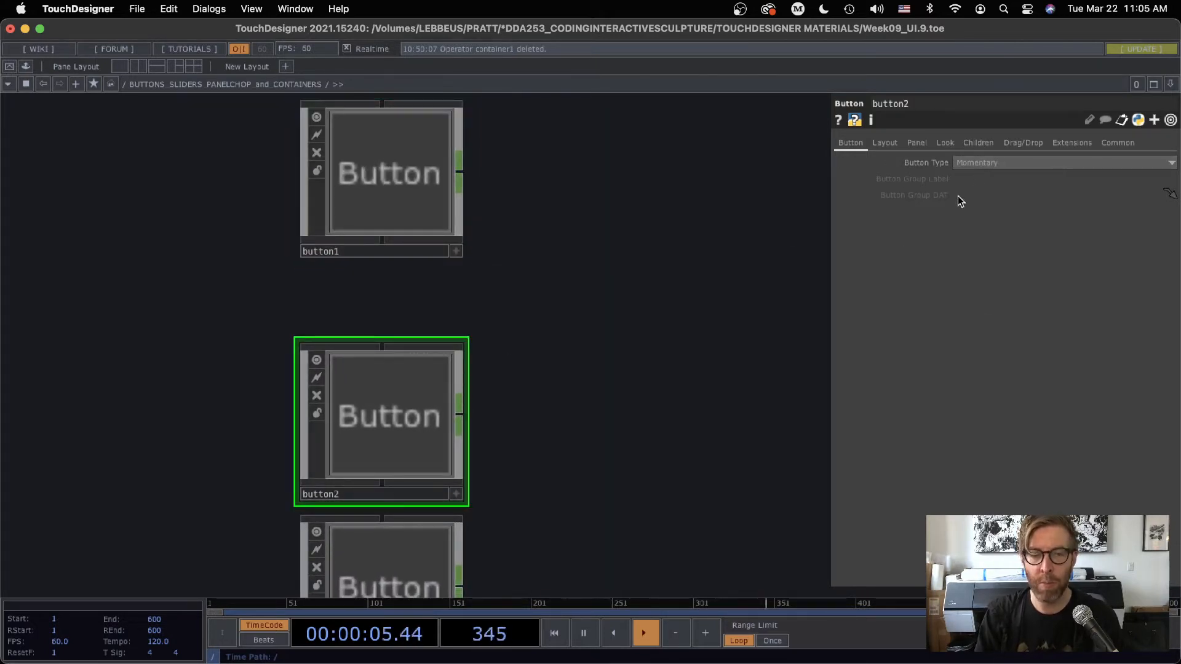
drag(382, 411, 382, 339)
Activate the viewer of button2, try the momentary button several times, and deactivate the viewer
click(456, 423)
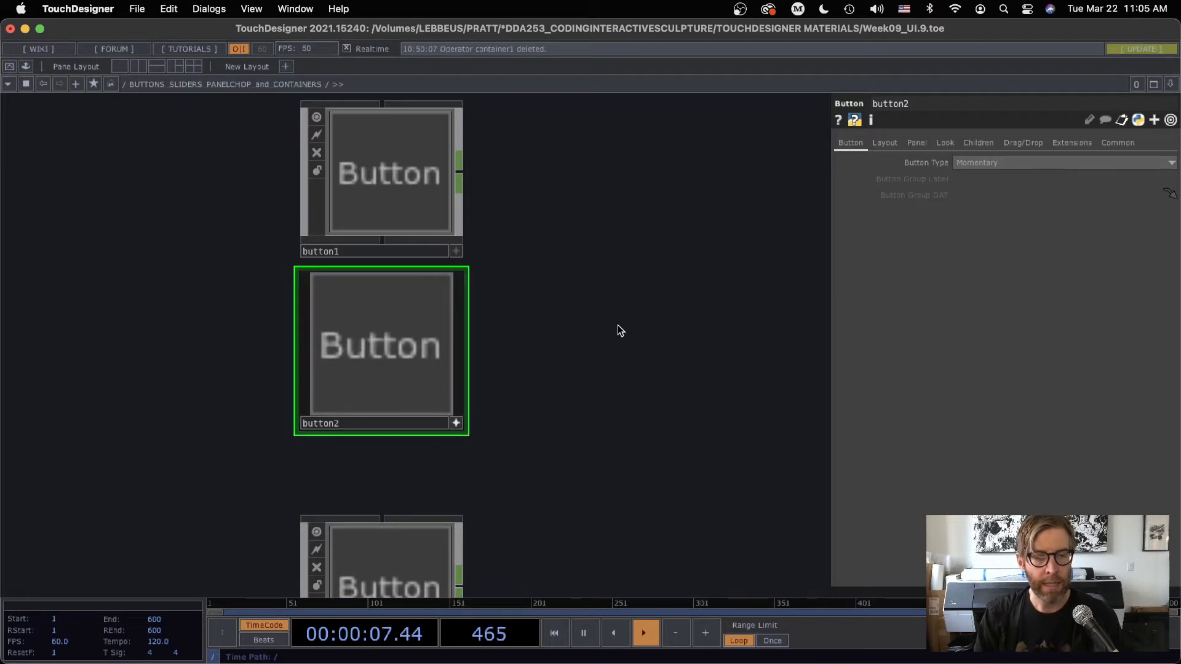
click(396, 345)
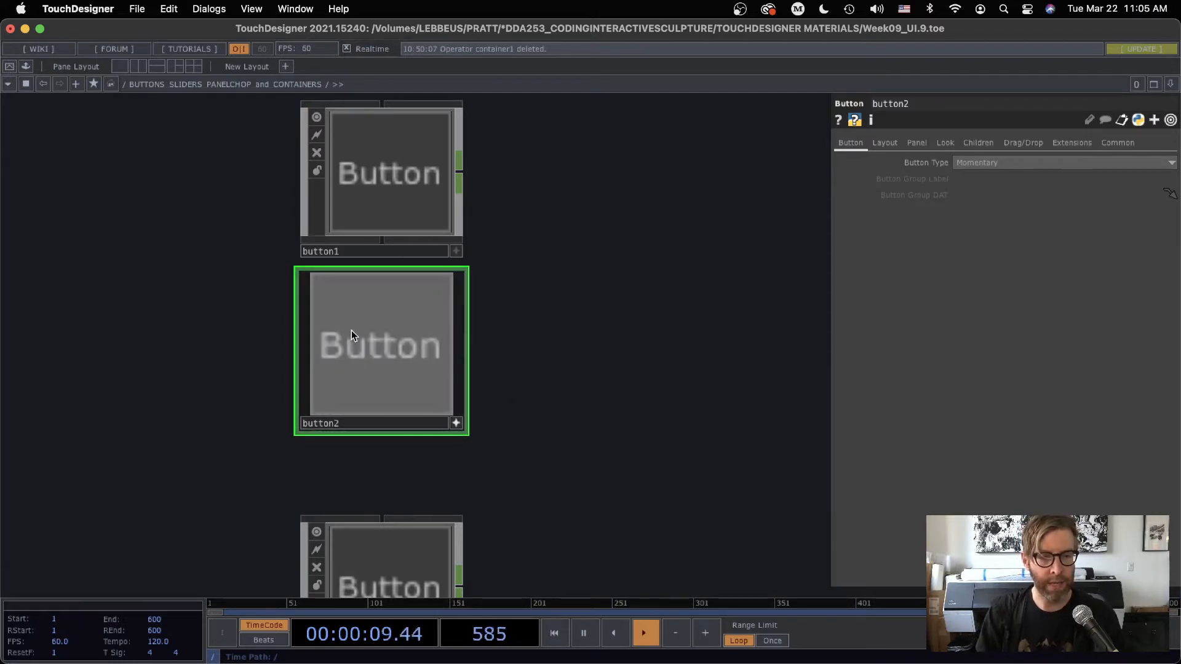
click(419, 334)
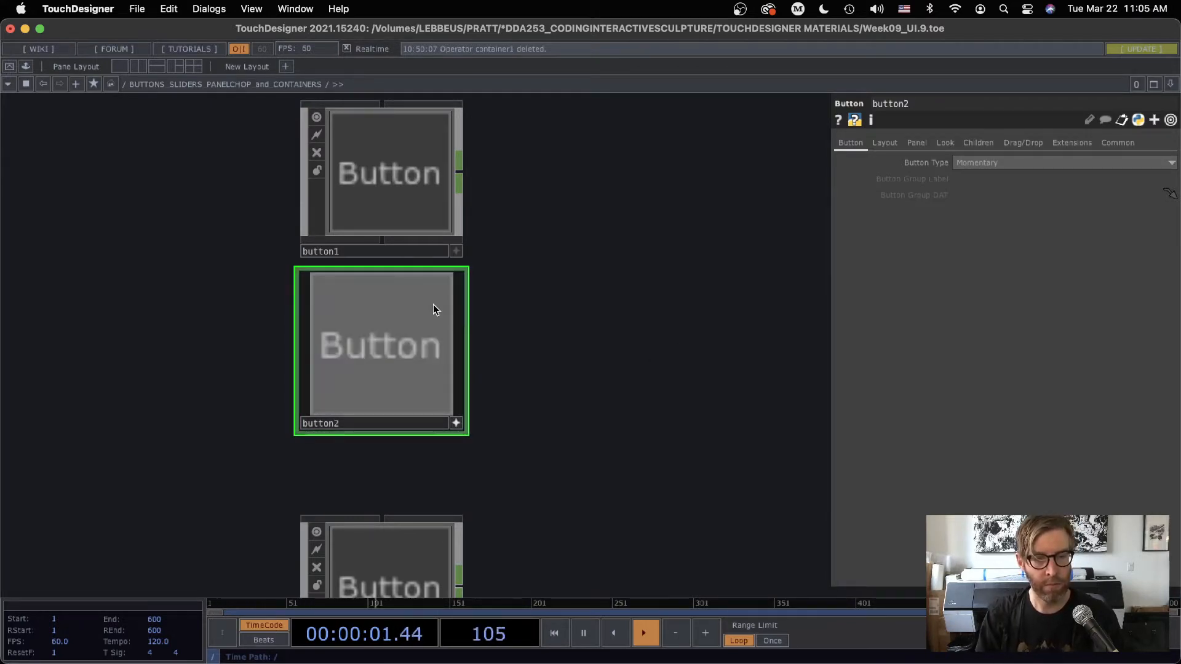
click(383, 317)
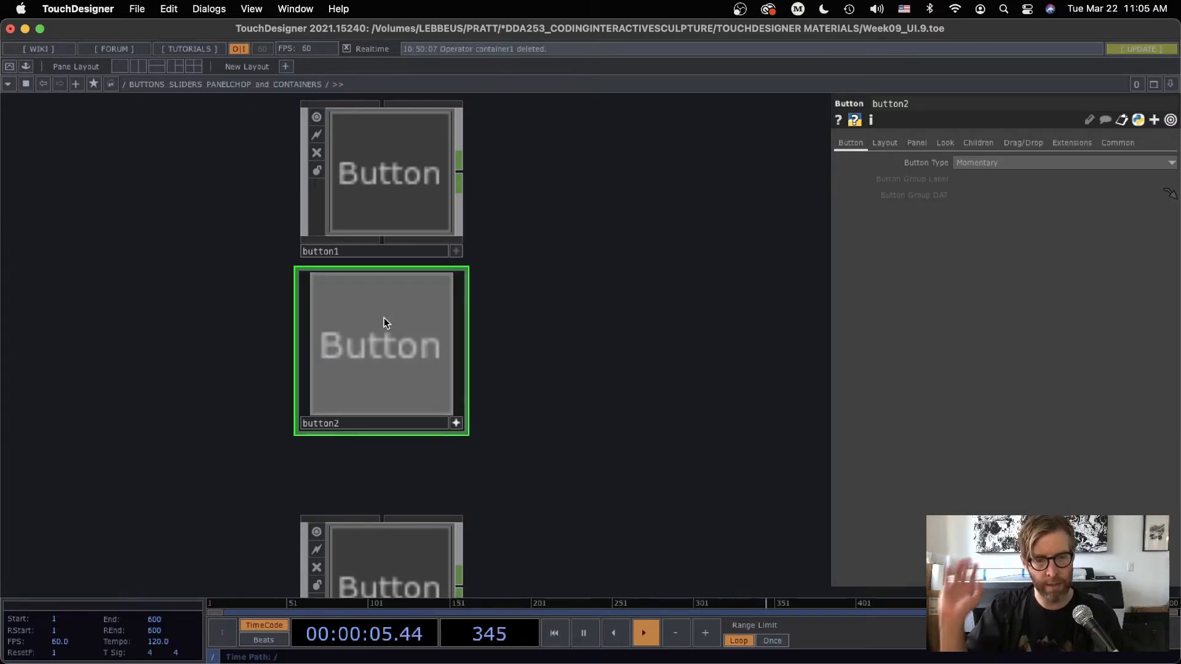
click(455, 423)
Move slider1 aside from the button column and paste two copies of button3 below it
scroll(572, 419, down, 5)
scroll(546, 272, down, 3)
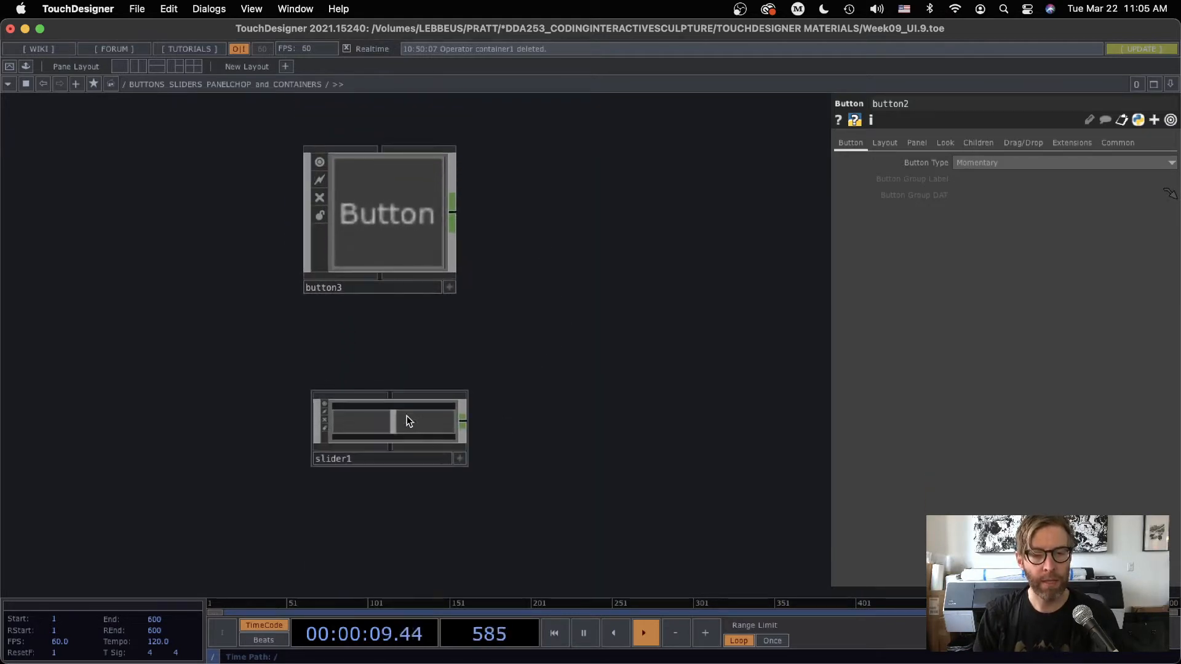
drag(408, 416, 152, 408)
click(374, 212)
key(ctrl+c)
key(ctrl+v)
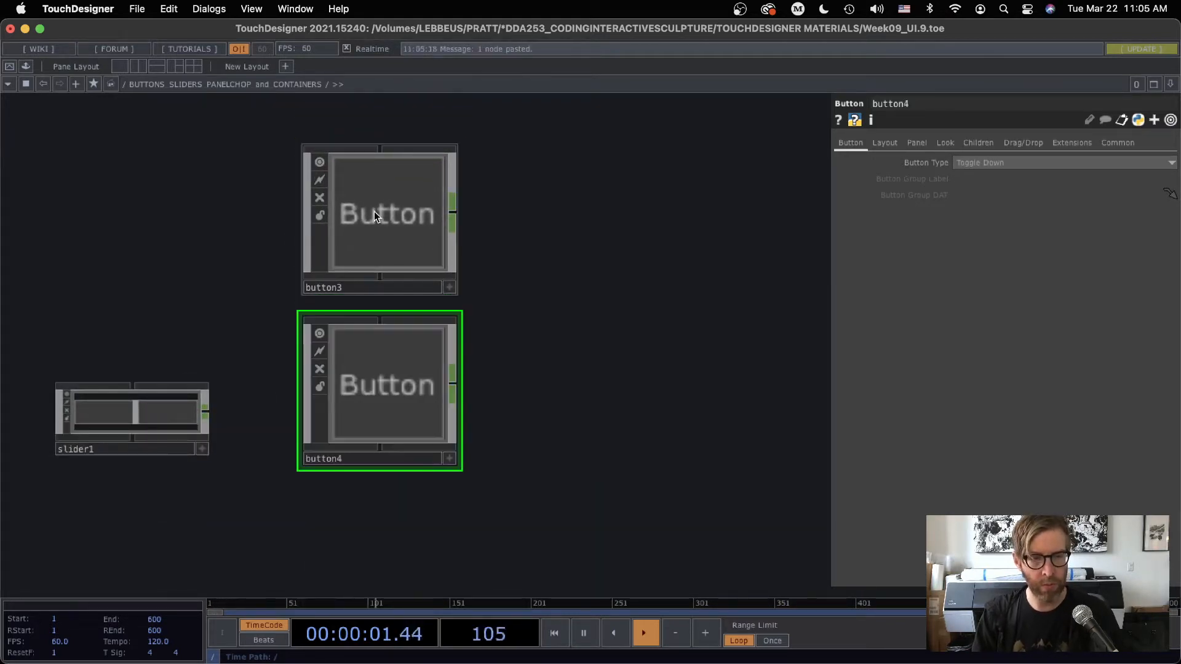
key(ctrl+v)
Select button3, button4 and button5 together and set their Button Type to Radio Down
scroll(508, 354, down, 4)
drag(456, 232, 347, 529)
click(971, 163)
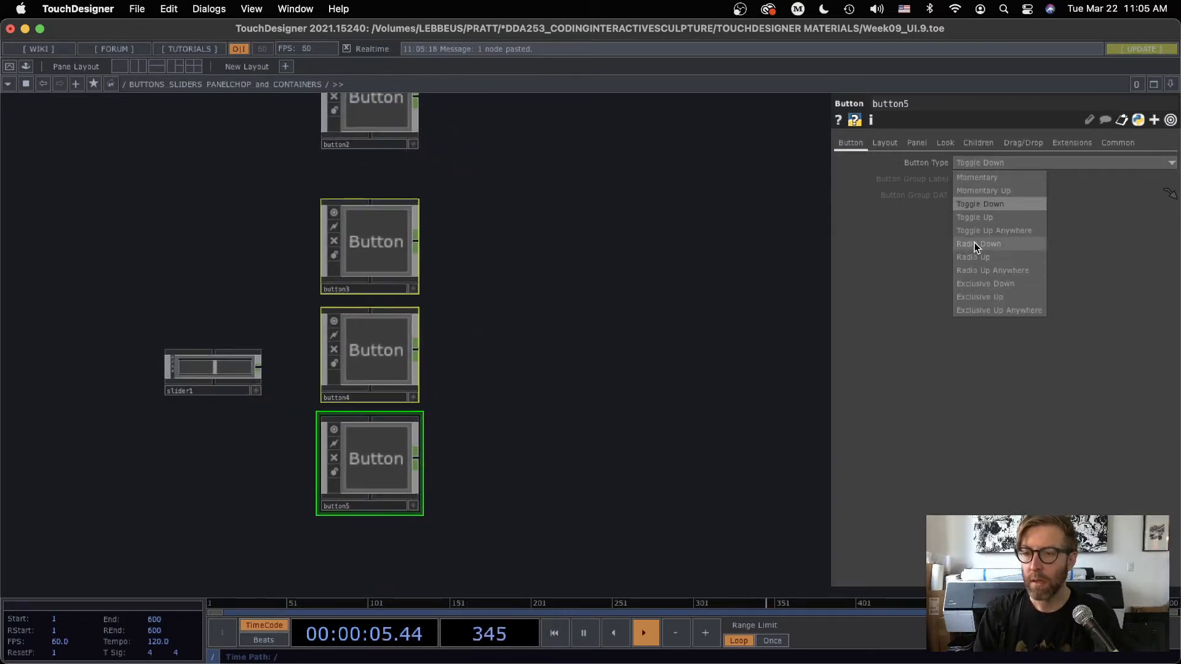
click(977, 243)
Activate the viewers of the three radio buttons and switch on button4, followed by button5
scroll(435, 329, up, 2)
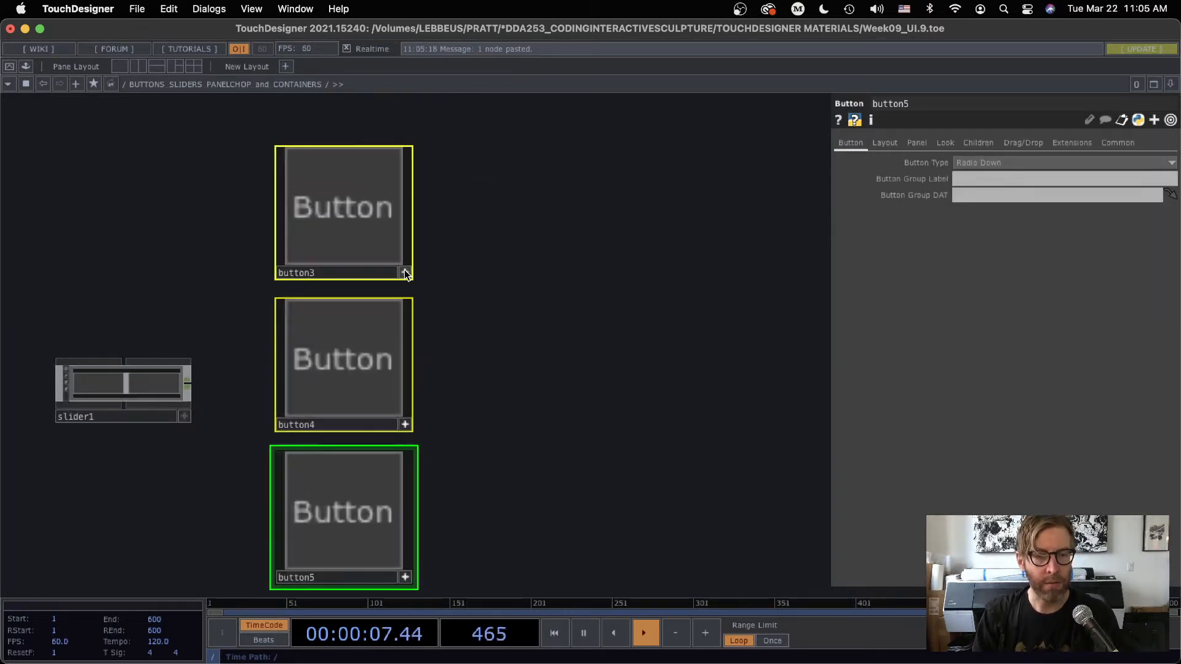
click(379, 335)
click(385, 485)
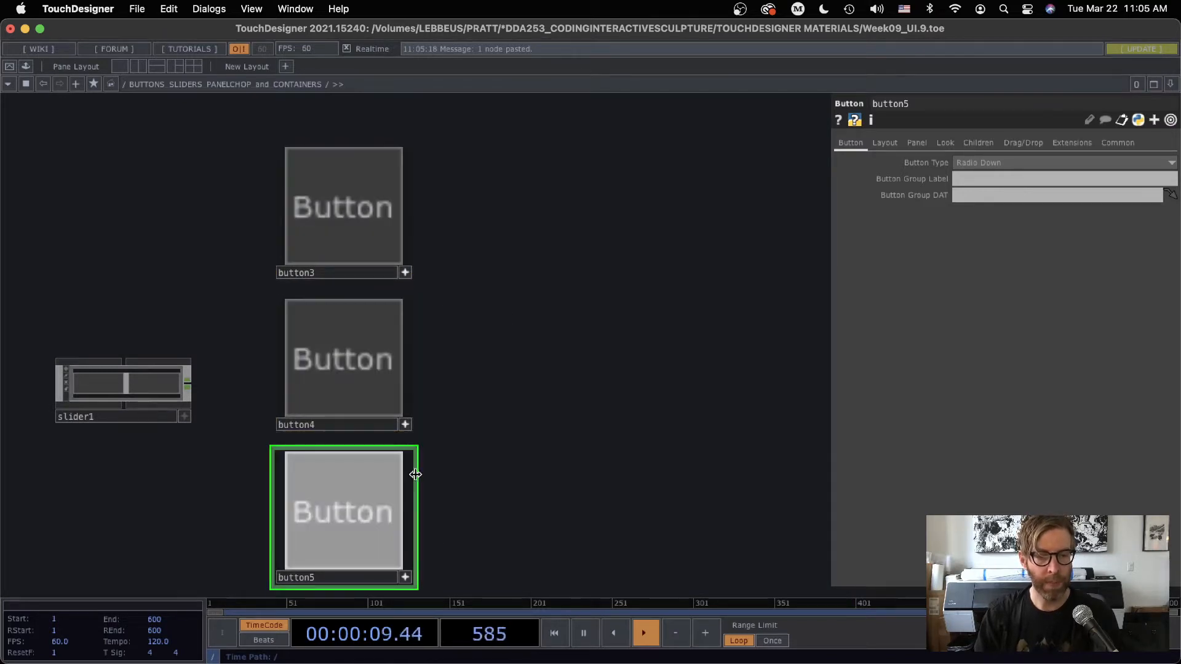
Reselect the three radio buttons and test their switching by turning on button3, button4 and button5 repeatedly in different orders
drag(472, 308, 537, 262)
right_drag(516, 183, 326, 567)
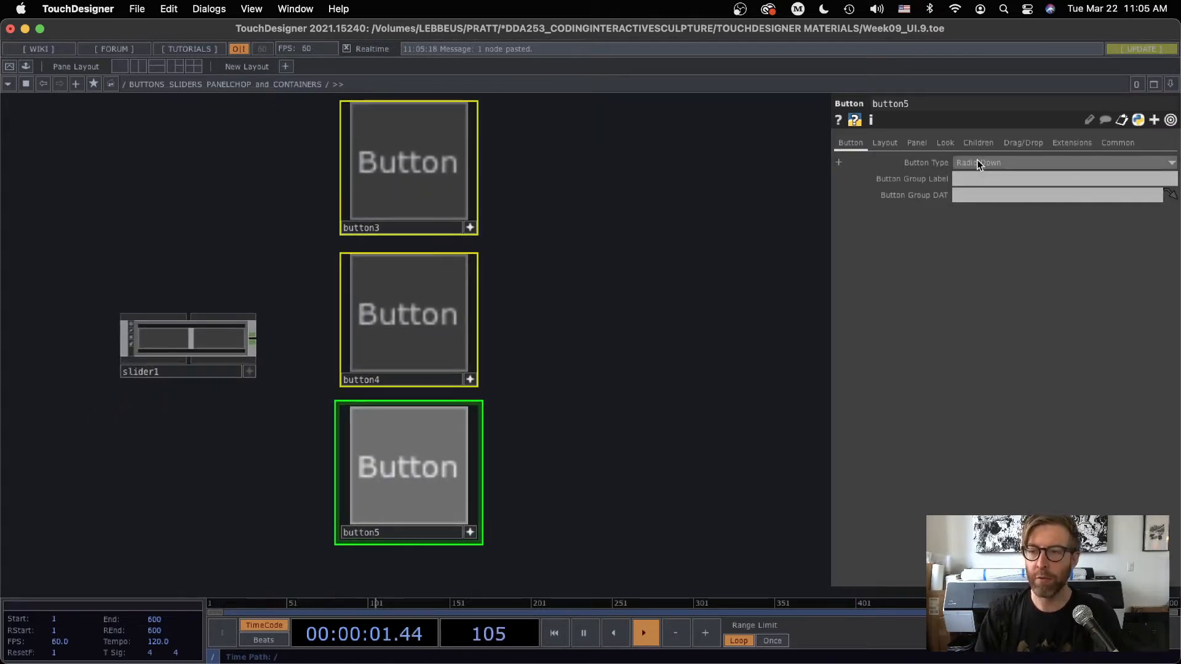
click(409, 312)
click(456, 194)
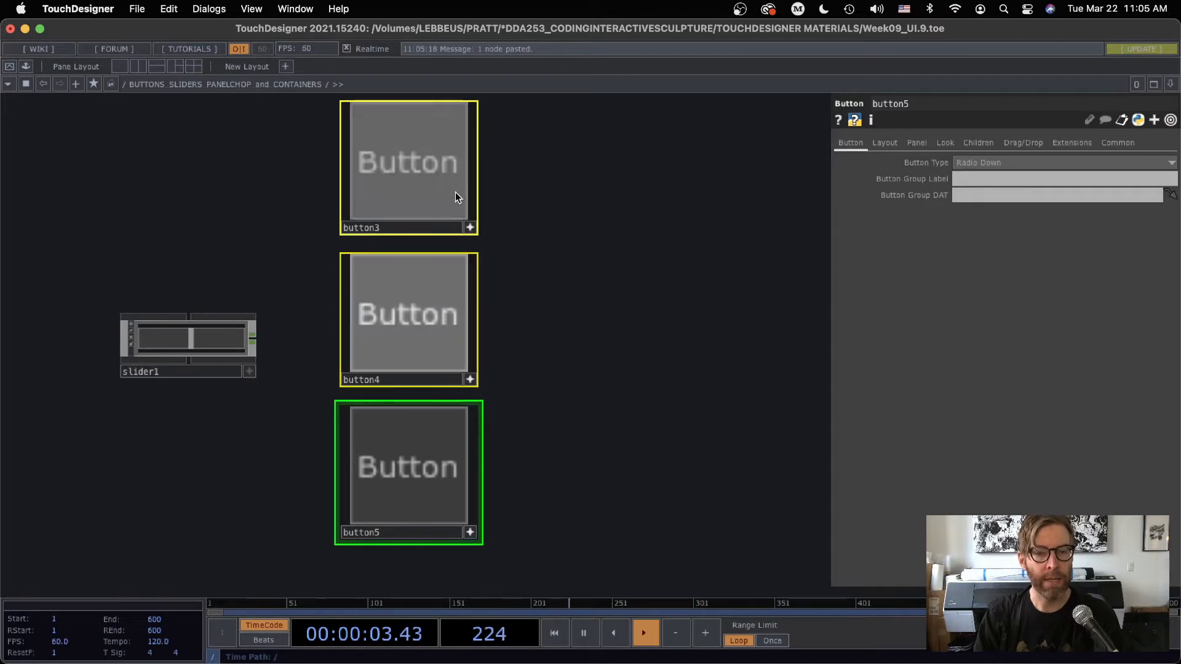
click(422, 311)
click(400, 462)
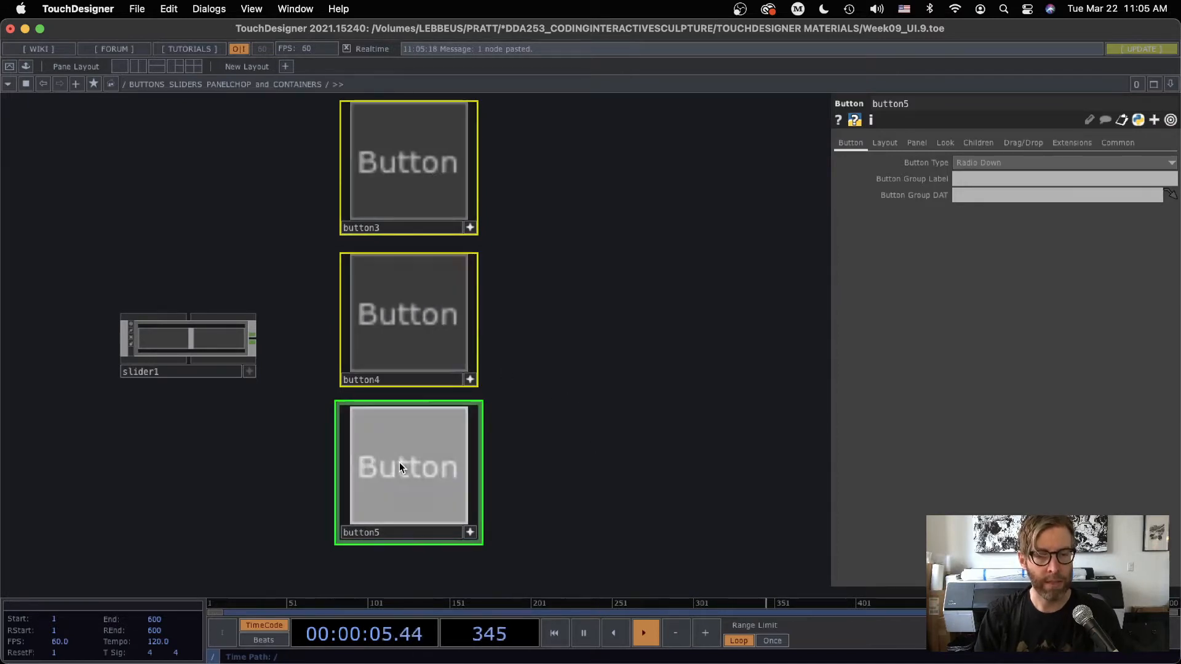
click(407, 161)
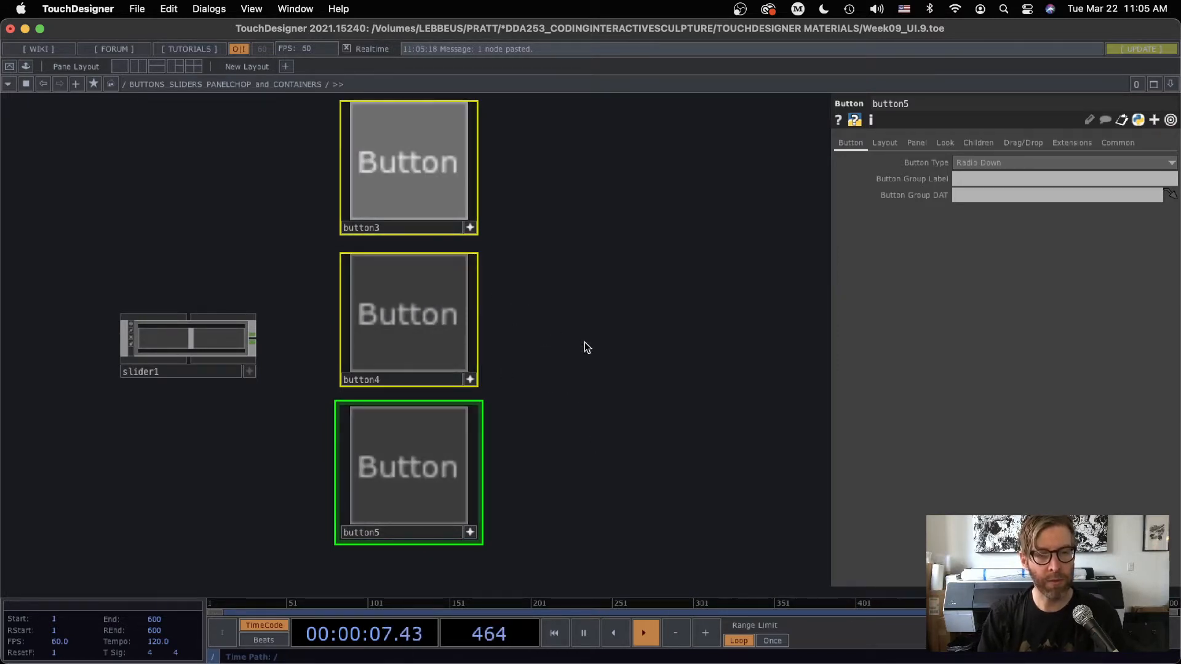
click(434, 312)
click(422, 467)
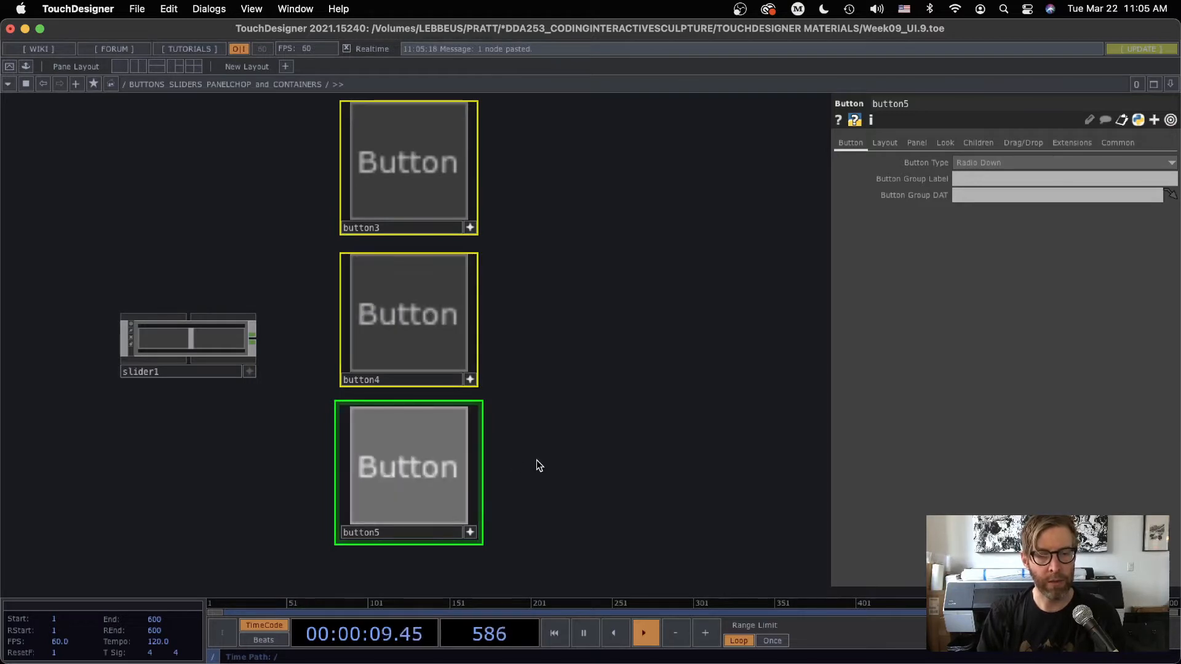
click(452, 343)
click(431, 193)
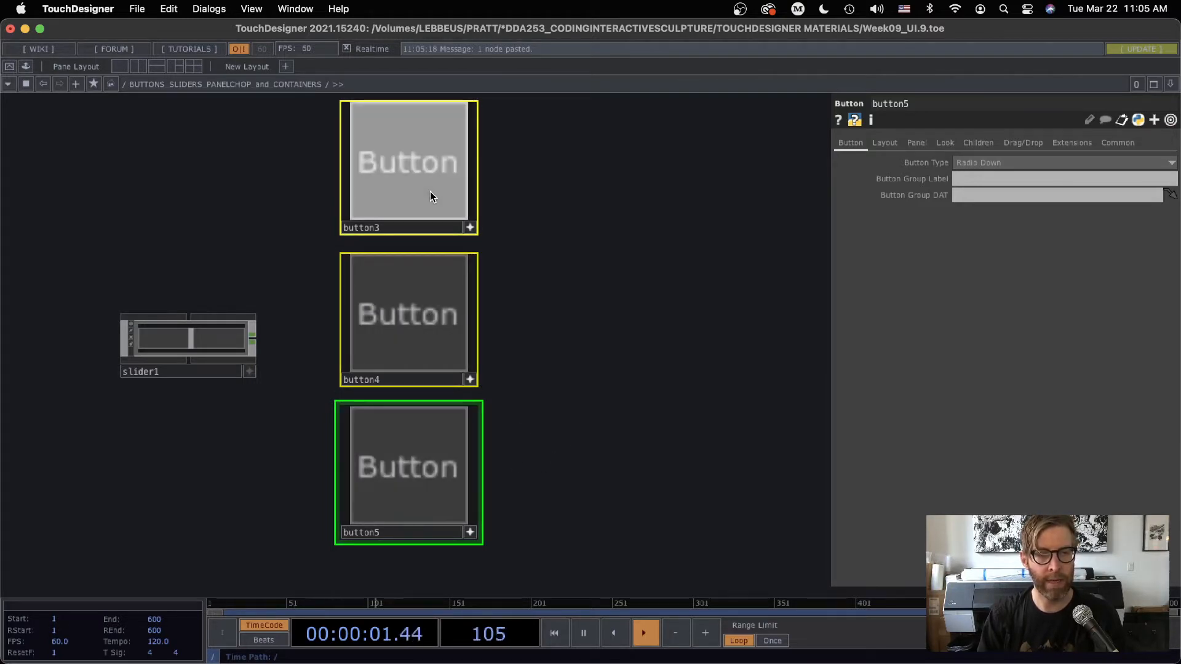
click(429, 331)
scroll(533, 347, down, 3)
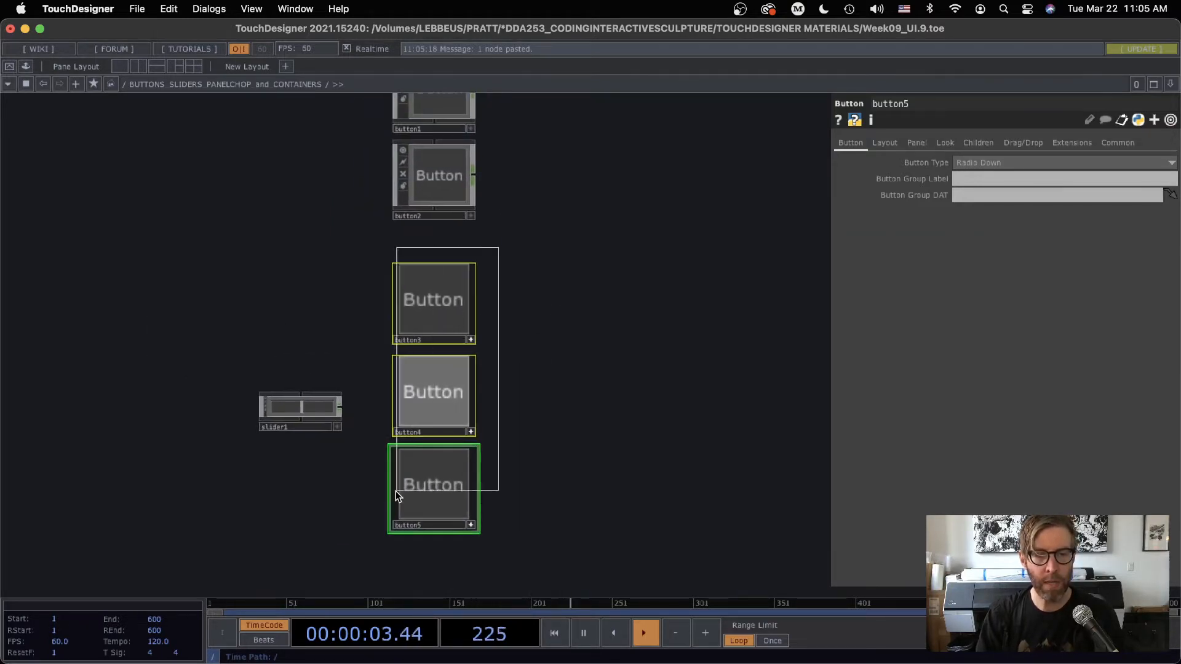
Delete the three radio buttons and move slider1 into the button column below button2
key(Delete)
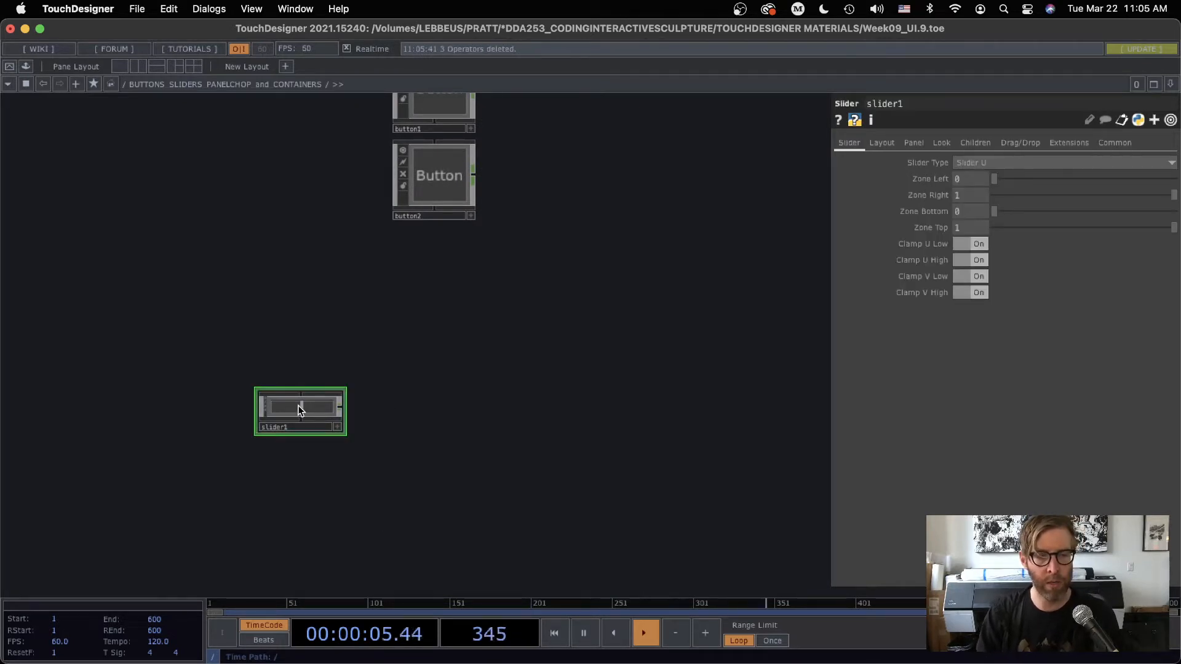
drag(298, 405, 430, 293)
scroll(462, 289, up, 5)
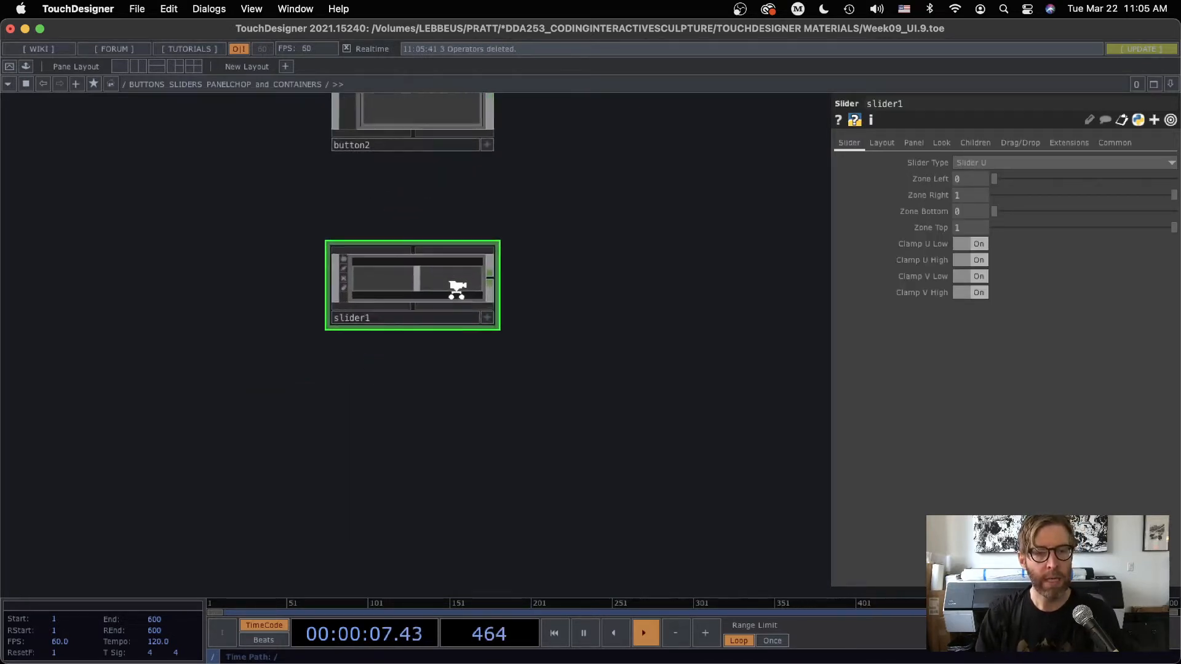
Activate slider1's viewer and test the slider by moving its handle to a lower value
click(520, 345)
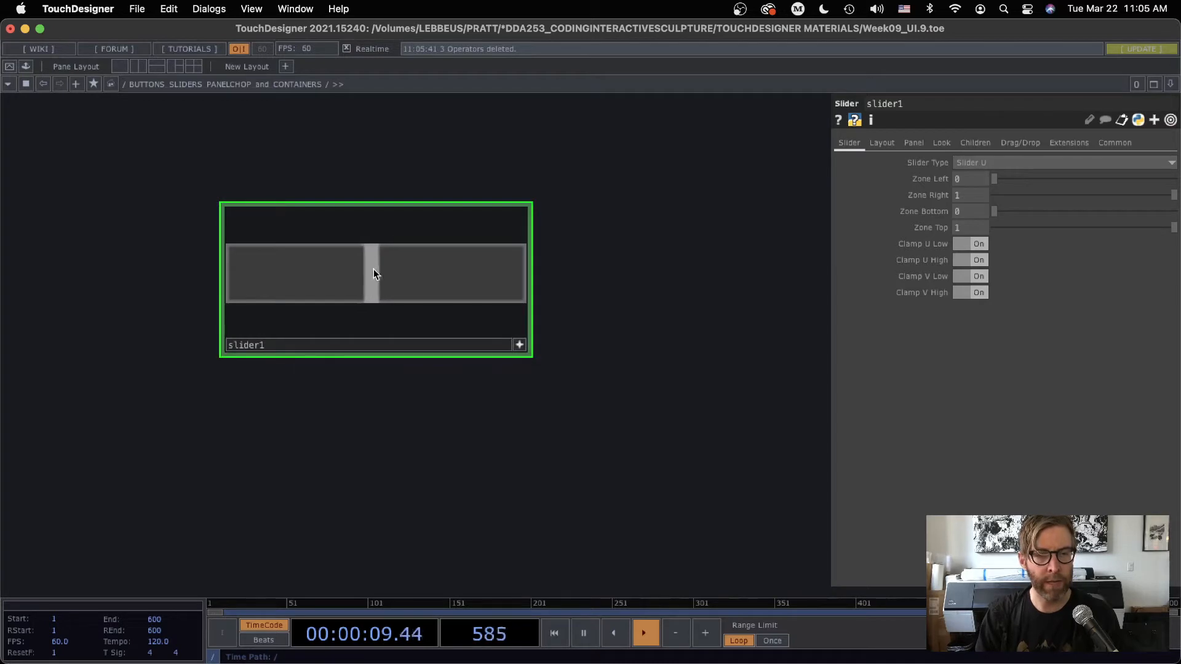
drag(374, 268, 331, 272)
key(Tab)
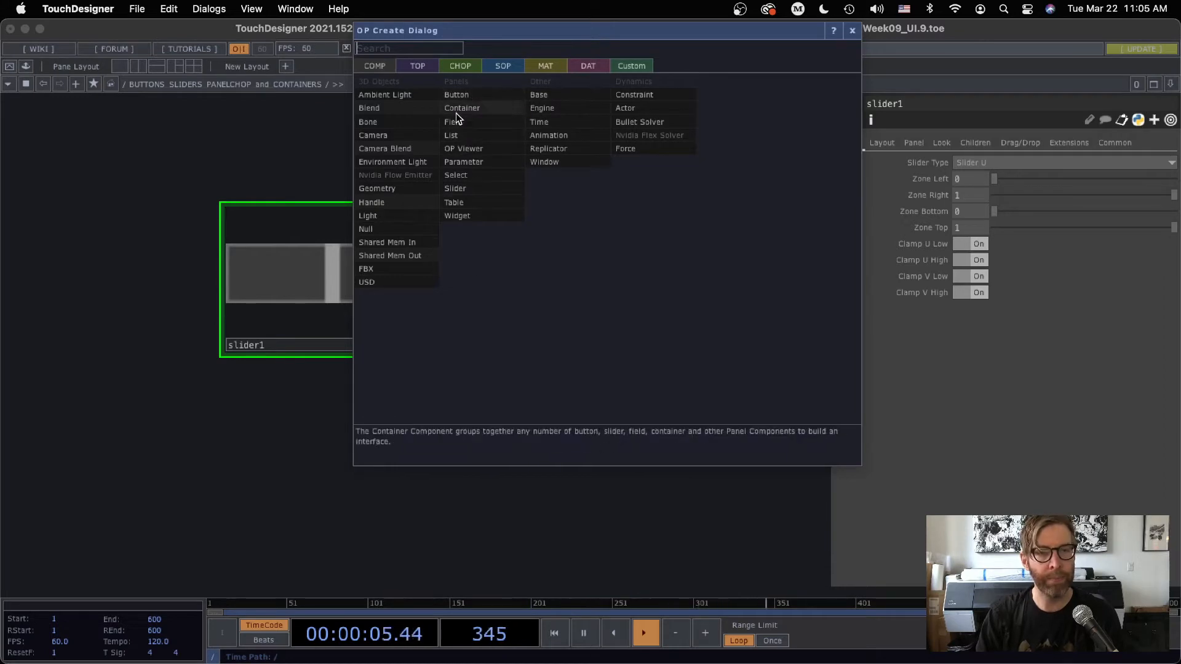
click(853, 32)
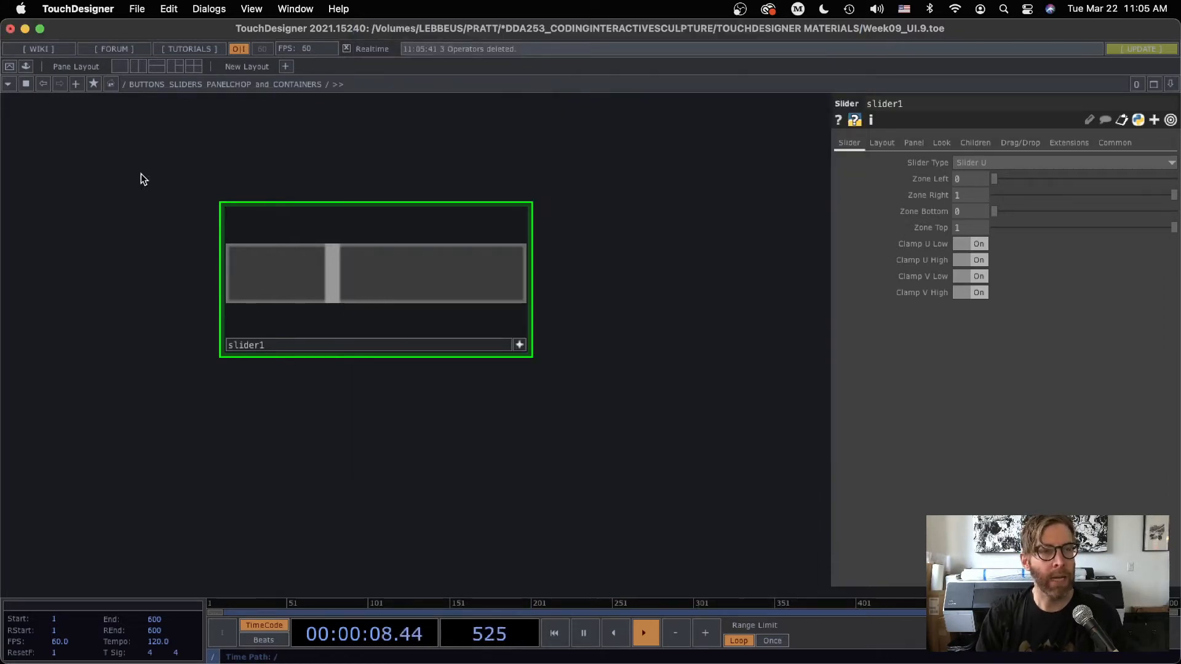
Add the sliderVert component from the palette's UI Basic Widgets collection to the network
click(26, 66)
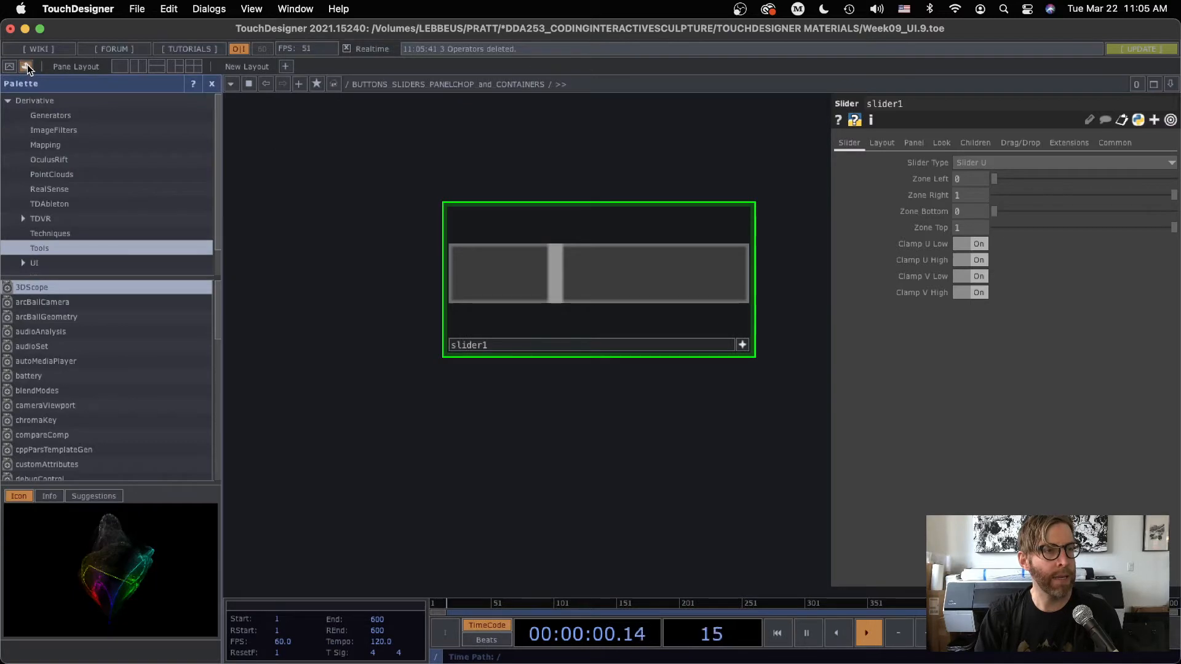
click(36, 262)
scroll(46, 268, down, 1)
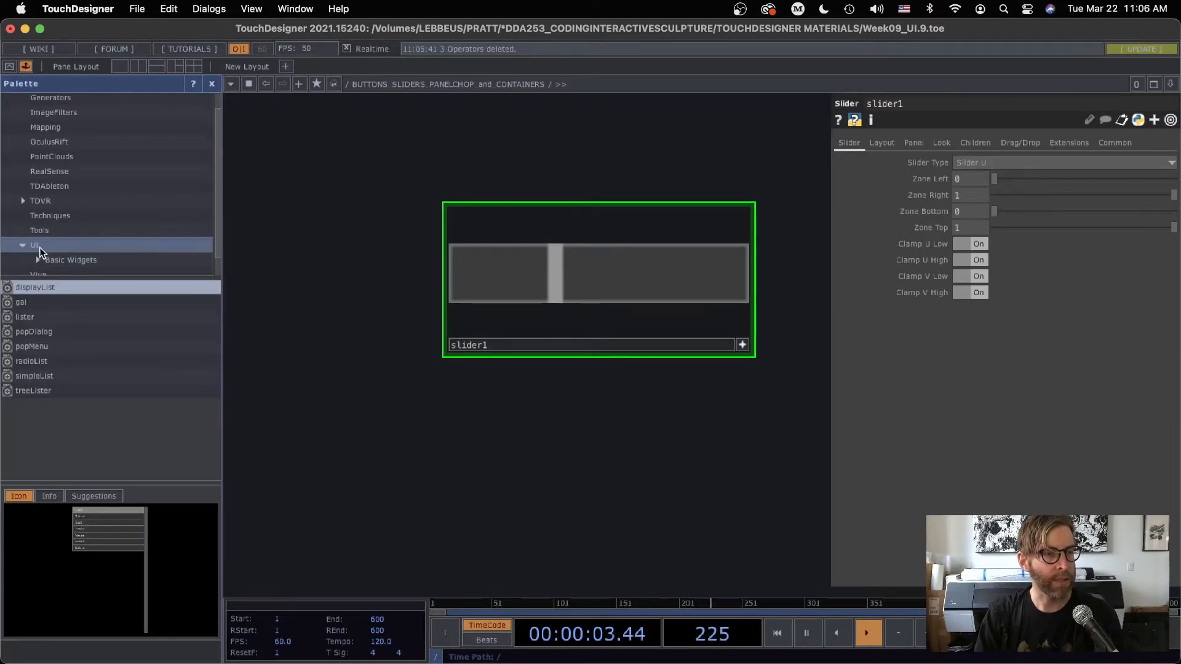
scroll(46, 245, down, 1)
click(54, 257)
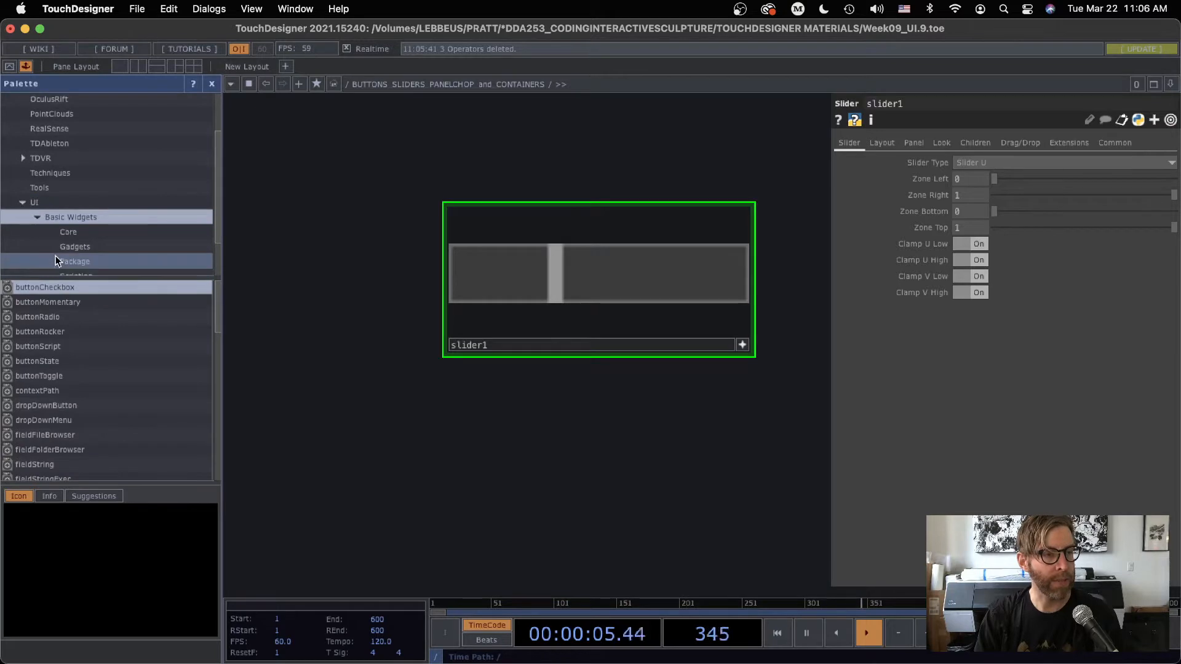
drag(217, 294, 208, 439)
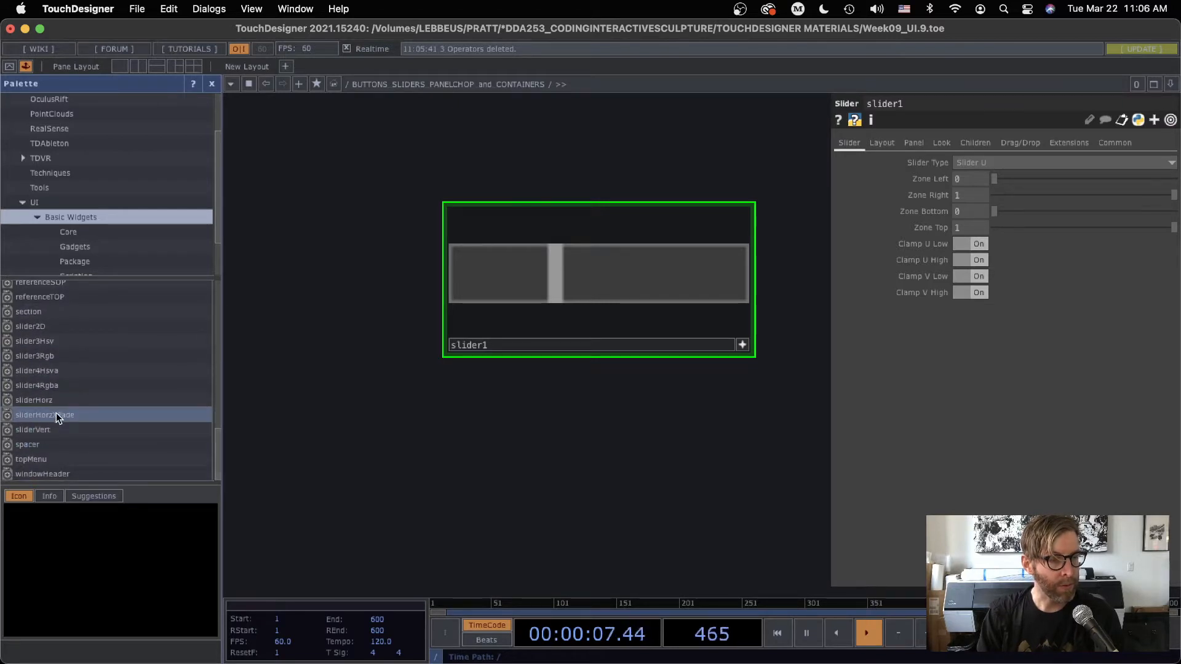
drag(38, 428, 331, 419)
drag(333, 282, 321, 280)
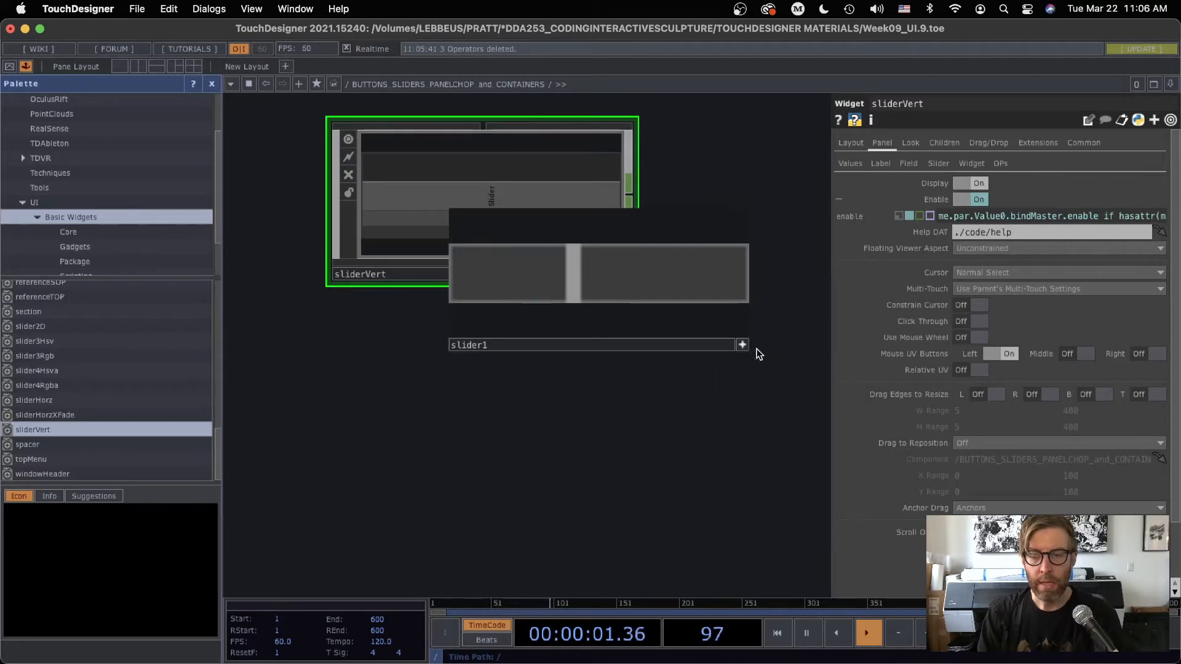
Move slider1 clear of sliderVert, then enlarge the sliderVert node and test its activated slider with a higher value
drag(647, 261, 686, 526)
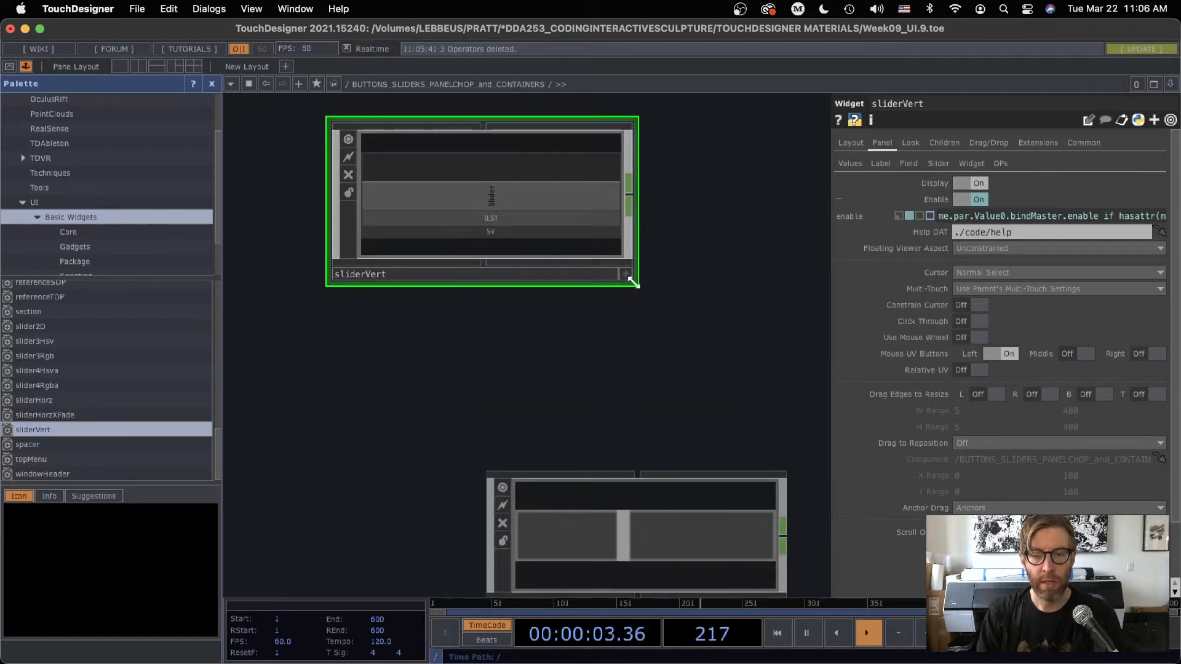
drag(635, 283, 726, 313)
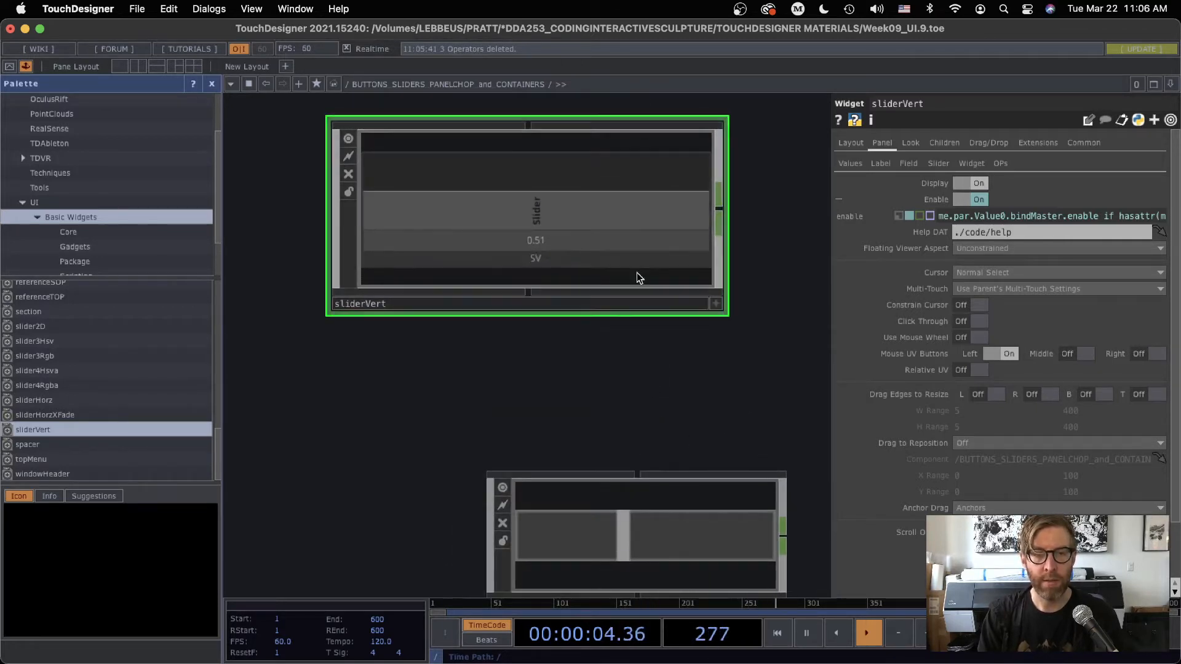
click(715, 304)
drag(493, 211, 523, 174)
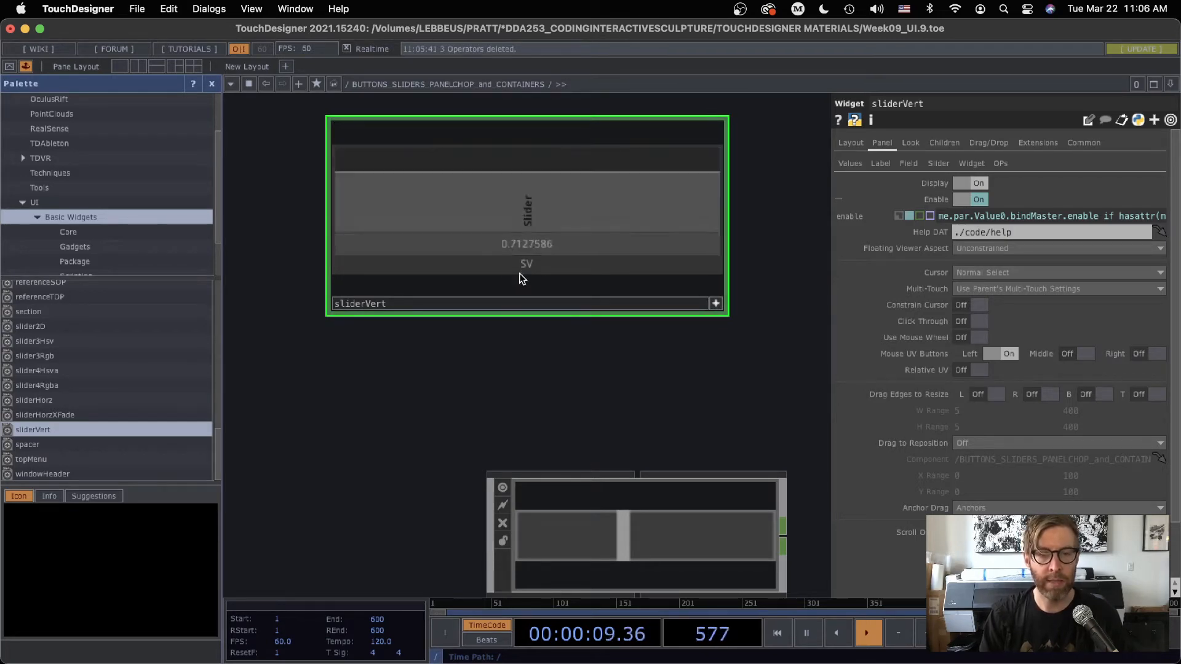
Examine the network inside sliderVert and the widget's Values parameters
scroll(530, 228, up, 5)
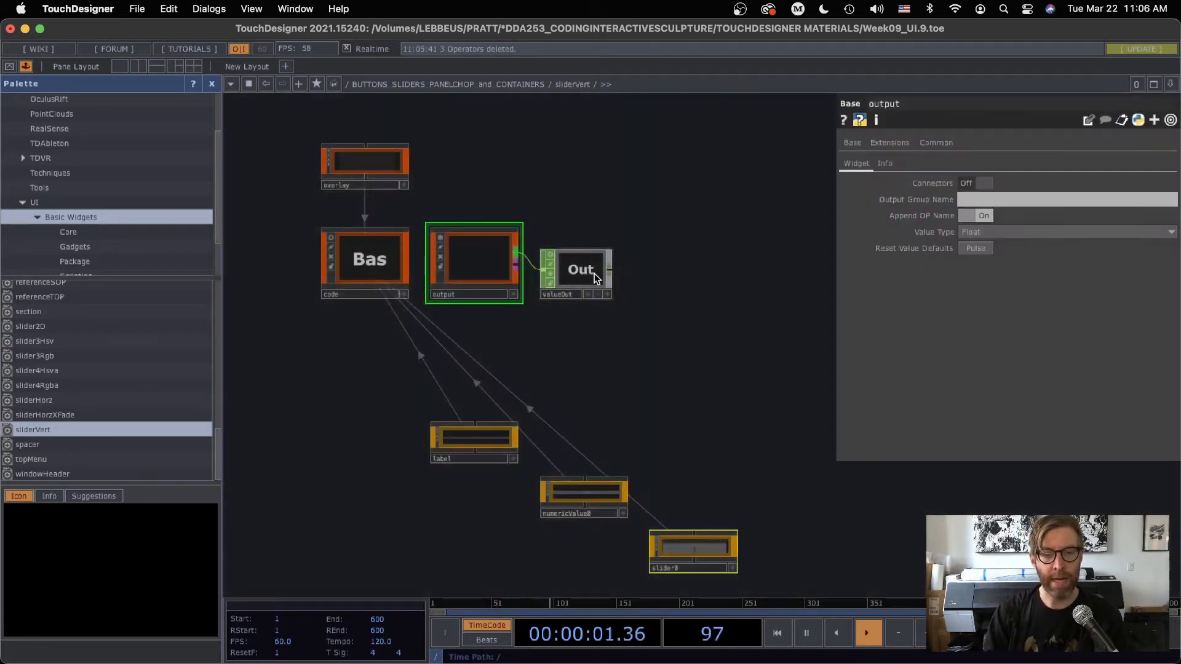
scroll(628, 422, down, 6)
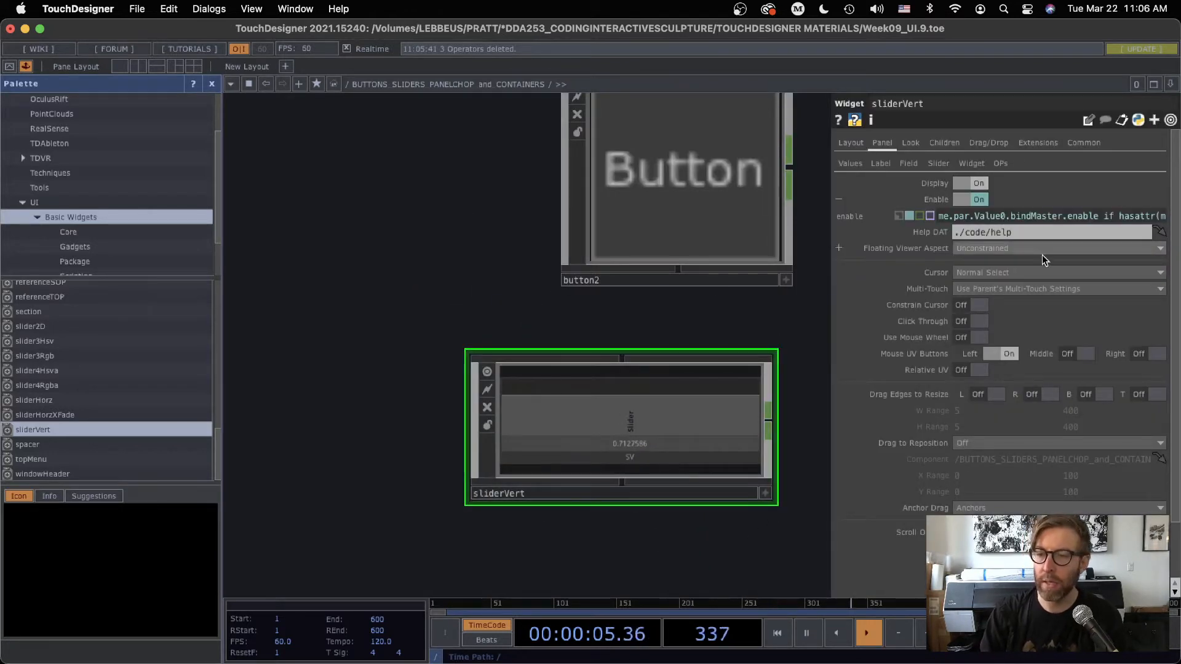
click(884, 163)
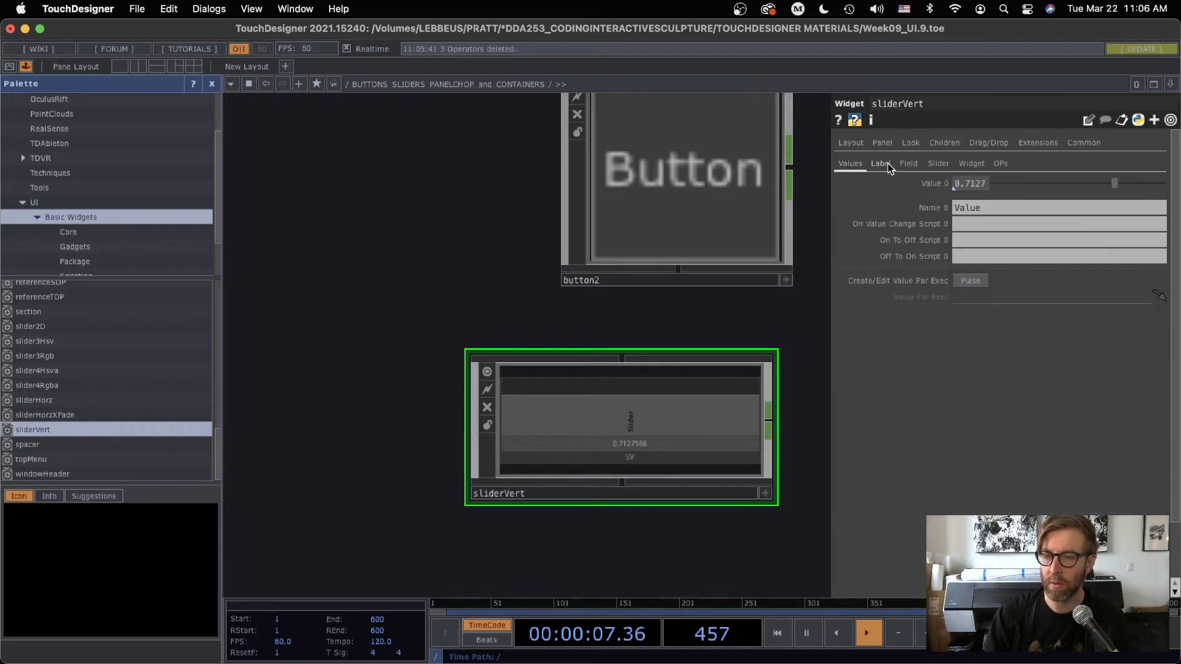
Delete the sliderVert widget and close the component palette
key(Delete)
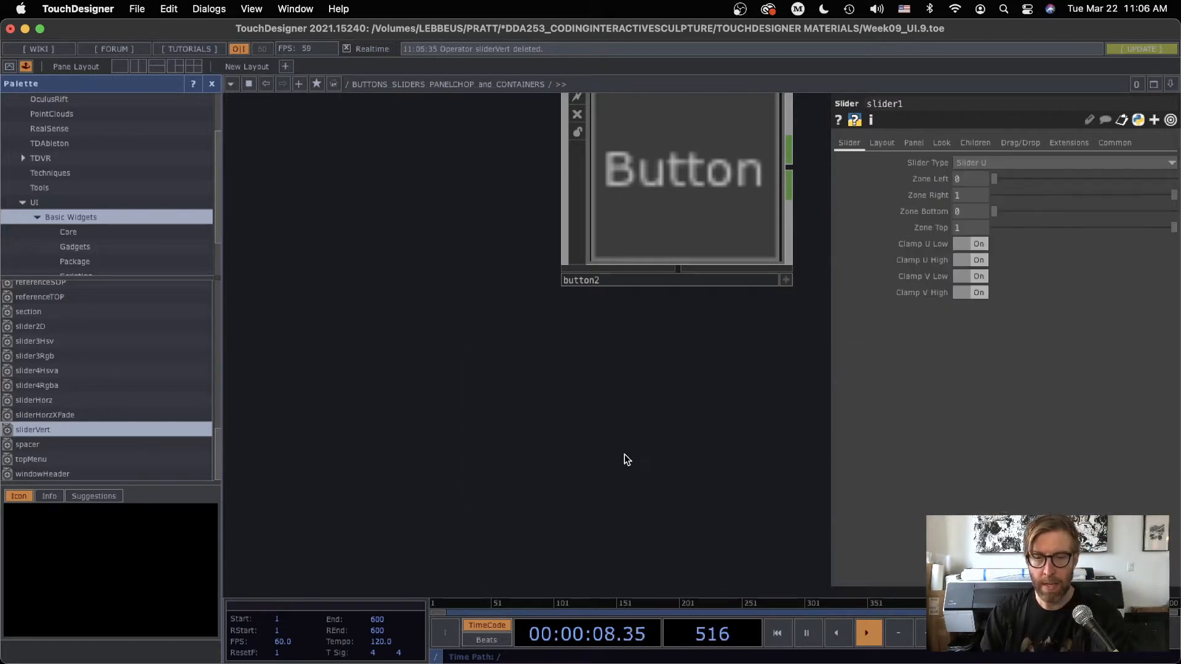
click(211, 84)
scroll(306, 210, down, 2)
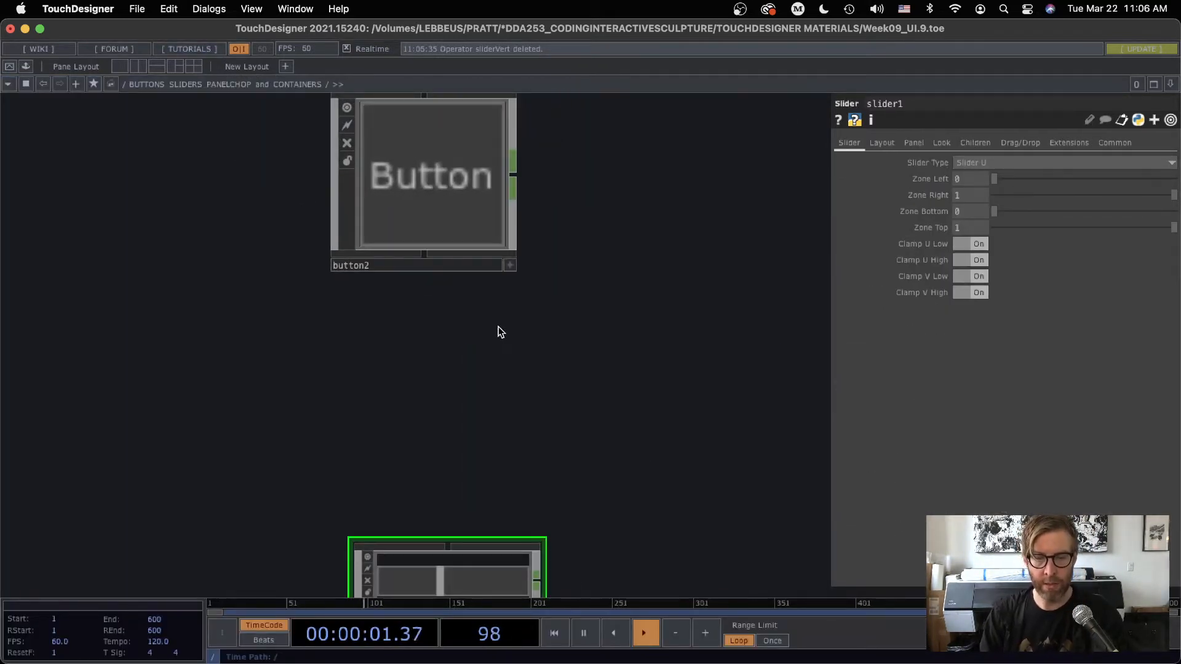
Hide the parameter window and delete slider1, leaving only button1 and button2 in the network
key(p)
scroll(500, 327, down, 2)
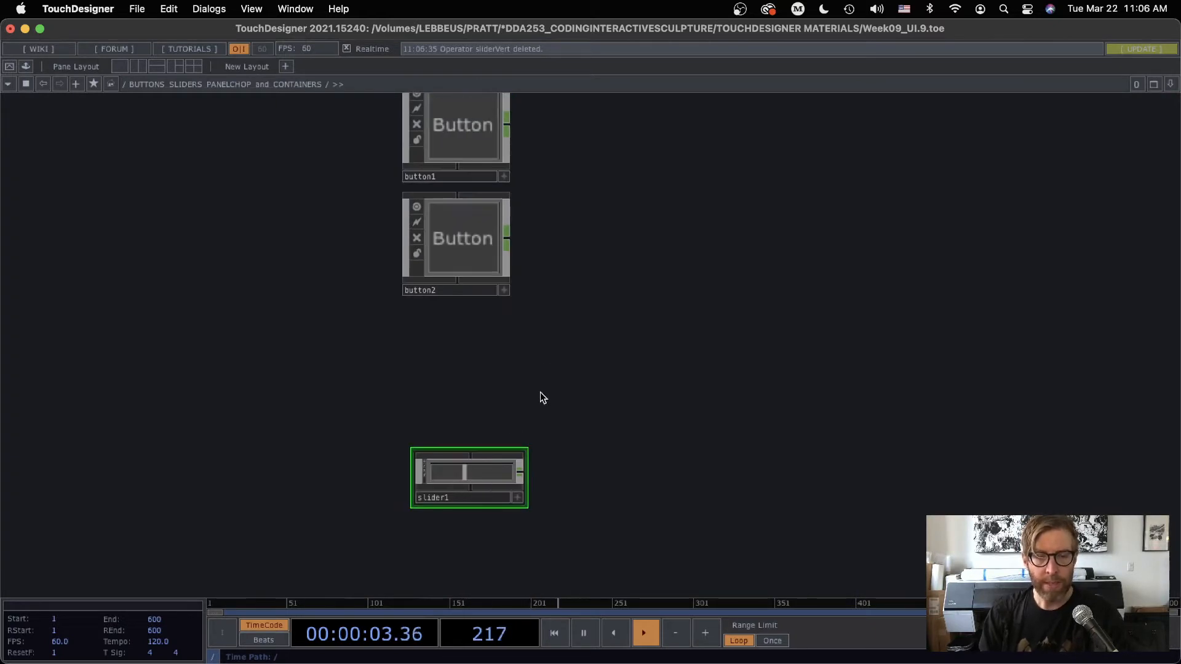
drag(533, 413, 454, 397)
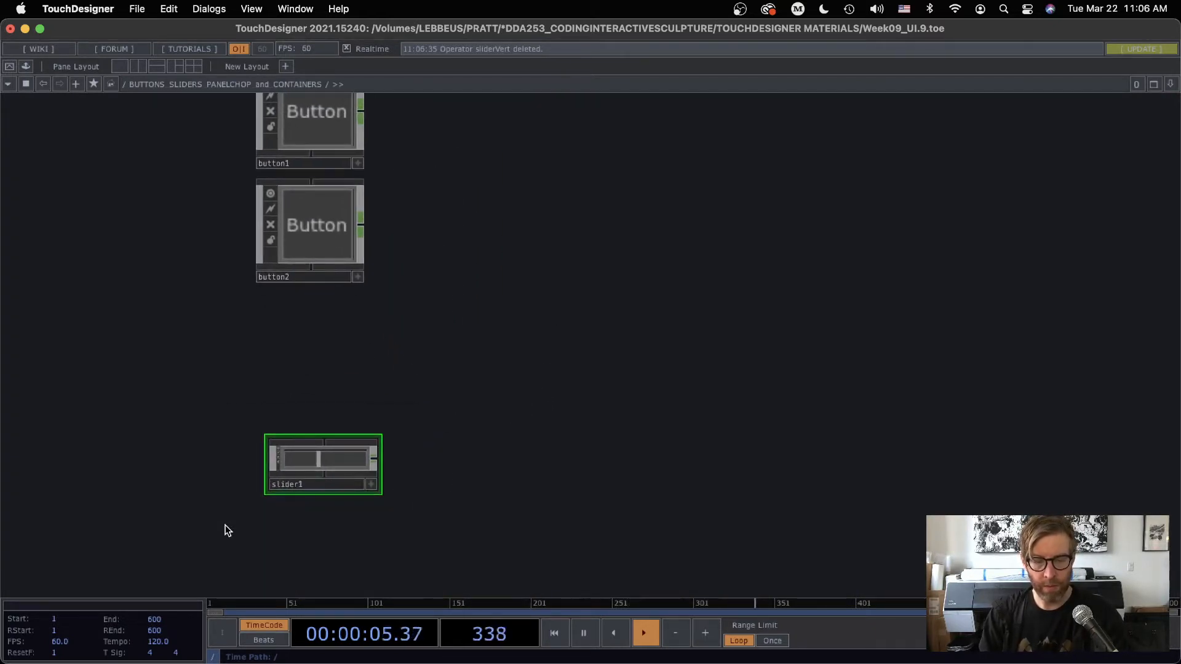
key(Delete)
drag(355, 350, 448, 541)
scroll(463, 373, up, 2)
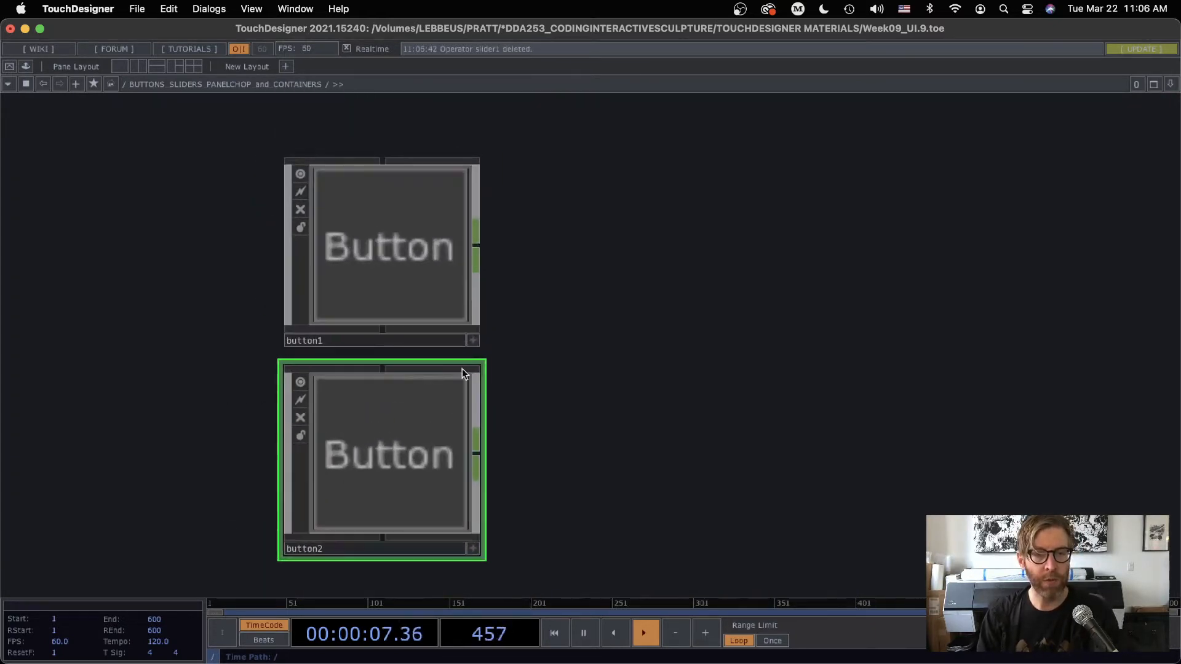
drag(551, 332, 497, 256)
click(327, 204)
click(350, 415)
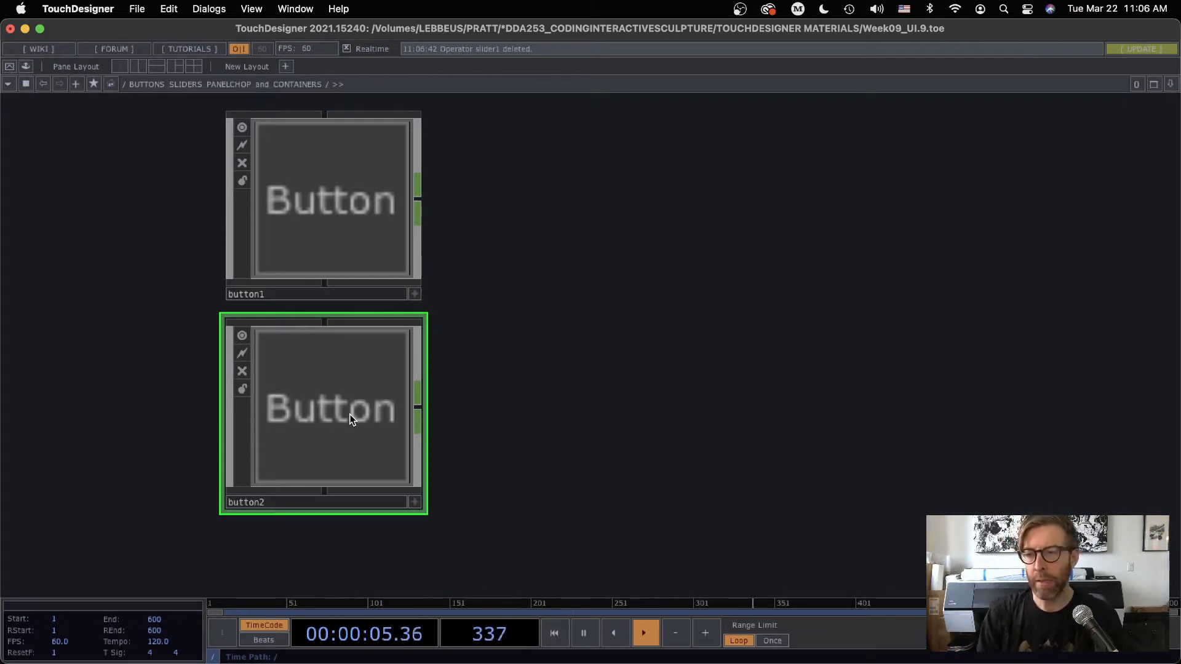
click(322, 171)
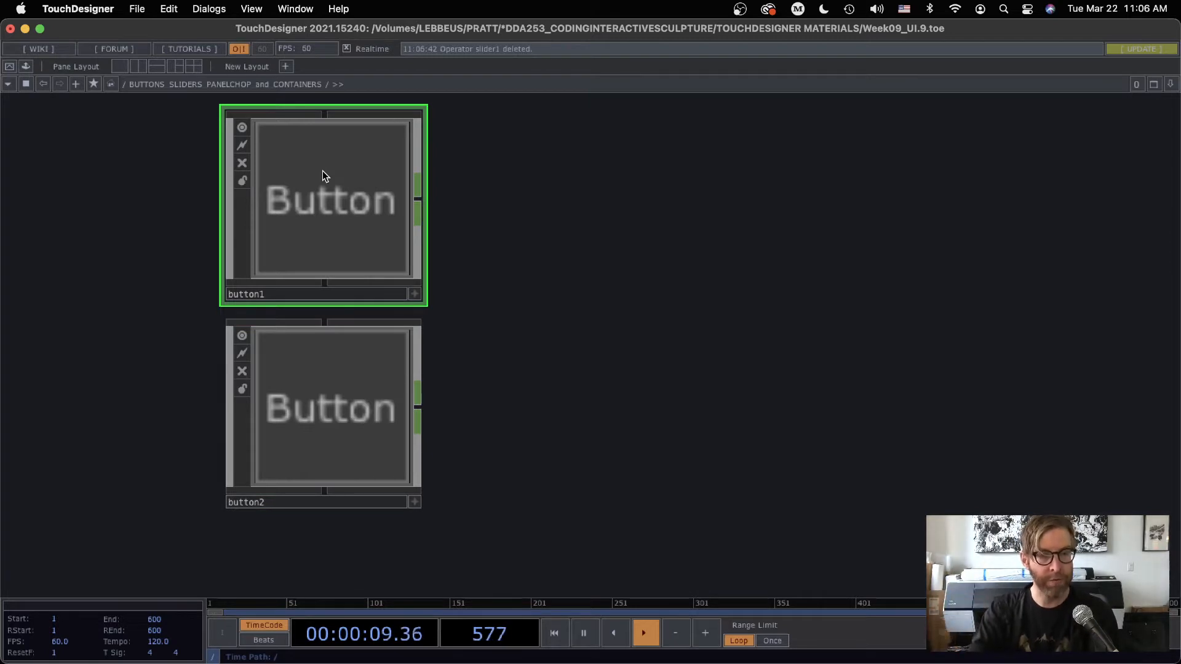
click(340, 440)
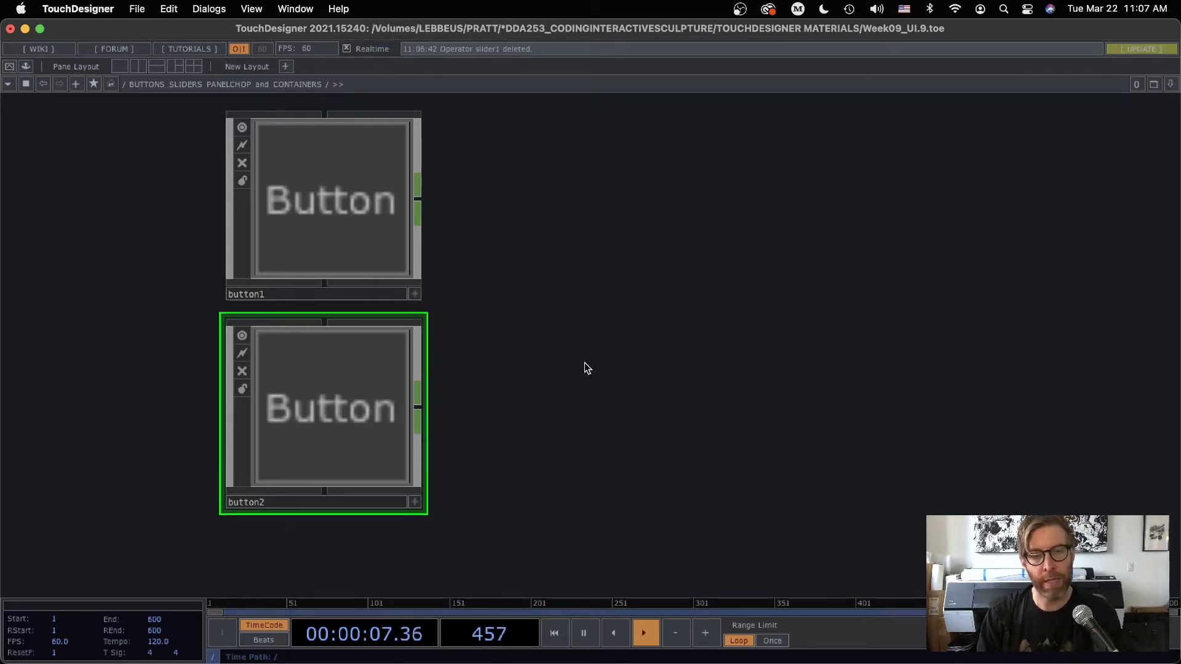
Enter button1's internal network and move the color table up so it no longer overlaps the bg Text node
drag(511, 282, 562, 321)
scroll(375, 268, up, 5)
drag(785, 209, 678, 319)
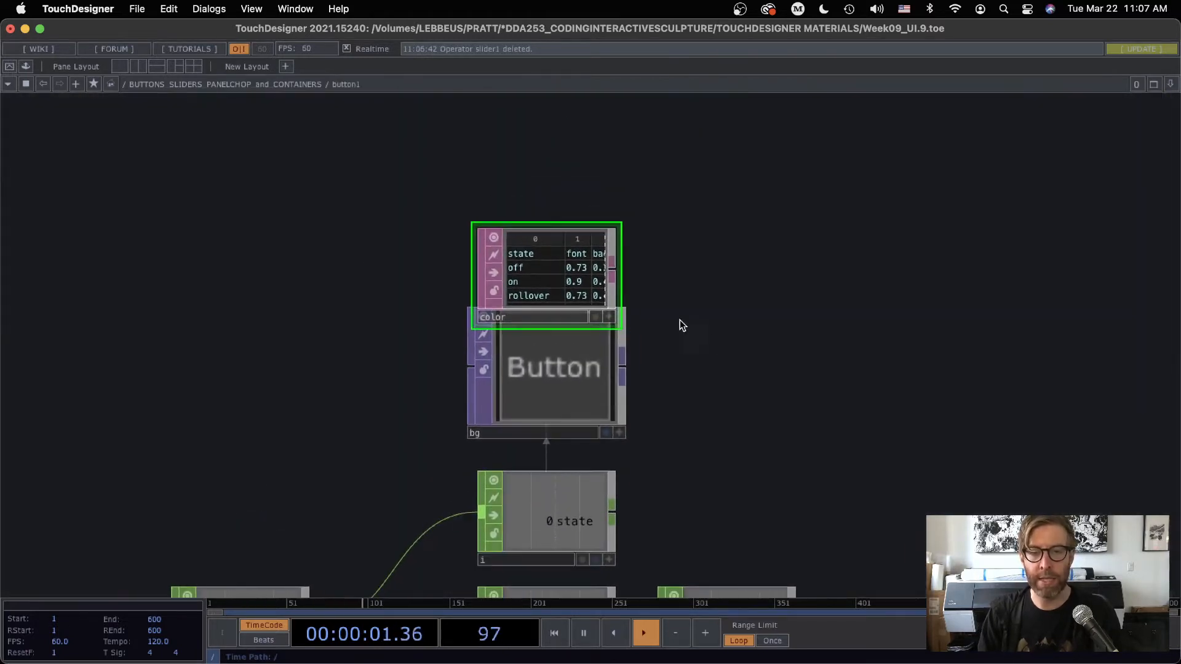
drag(562, 272, 562, 209)
Set the bg Text node's text to "Play On/off" and turn on Word Wrap
click(517, 371)
key(p)
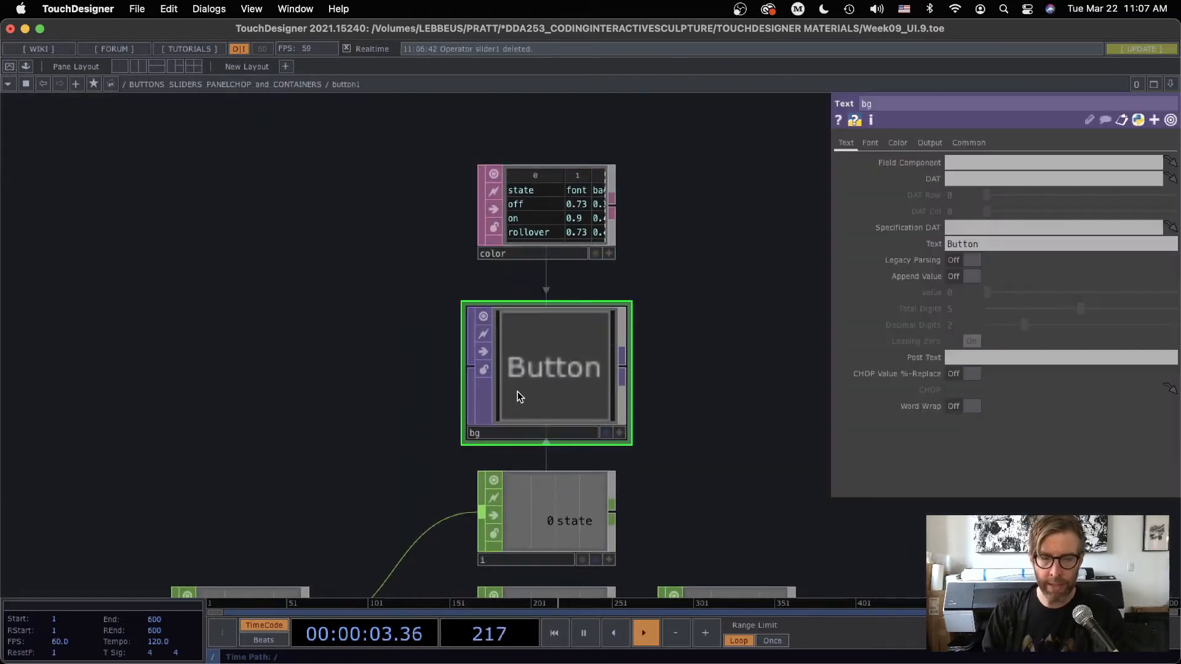
scroll(707, 285, down, 5)
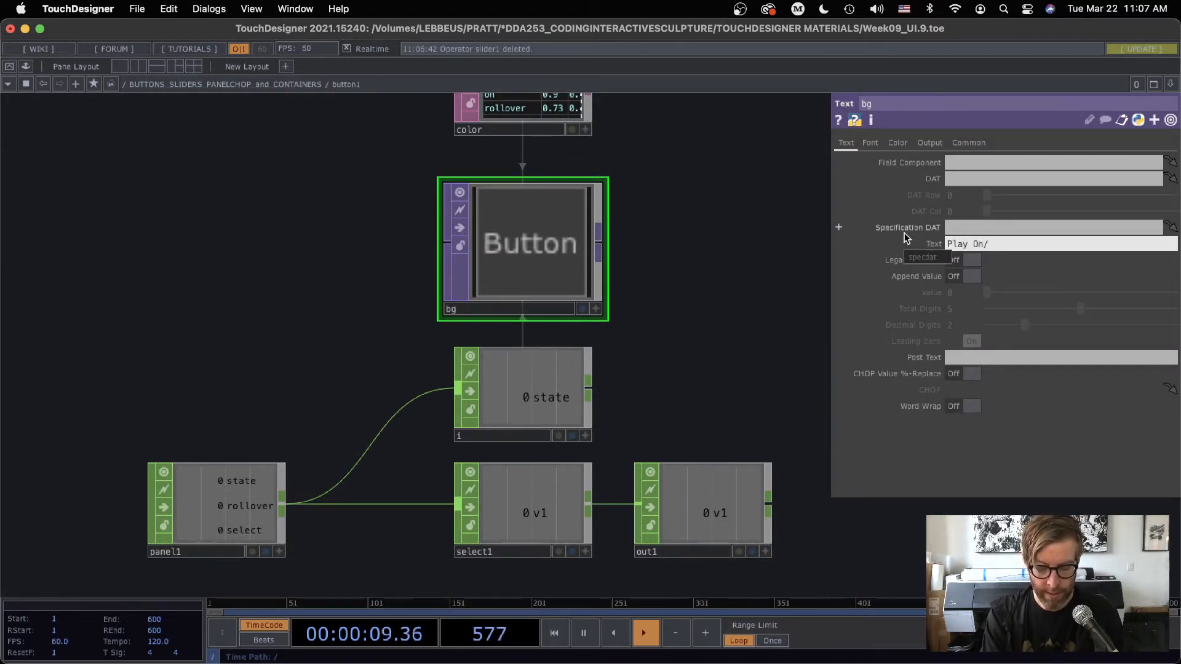
text(off)
key(Return)
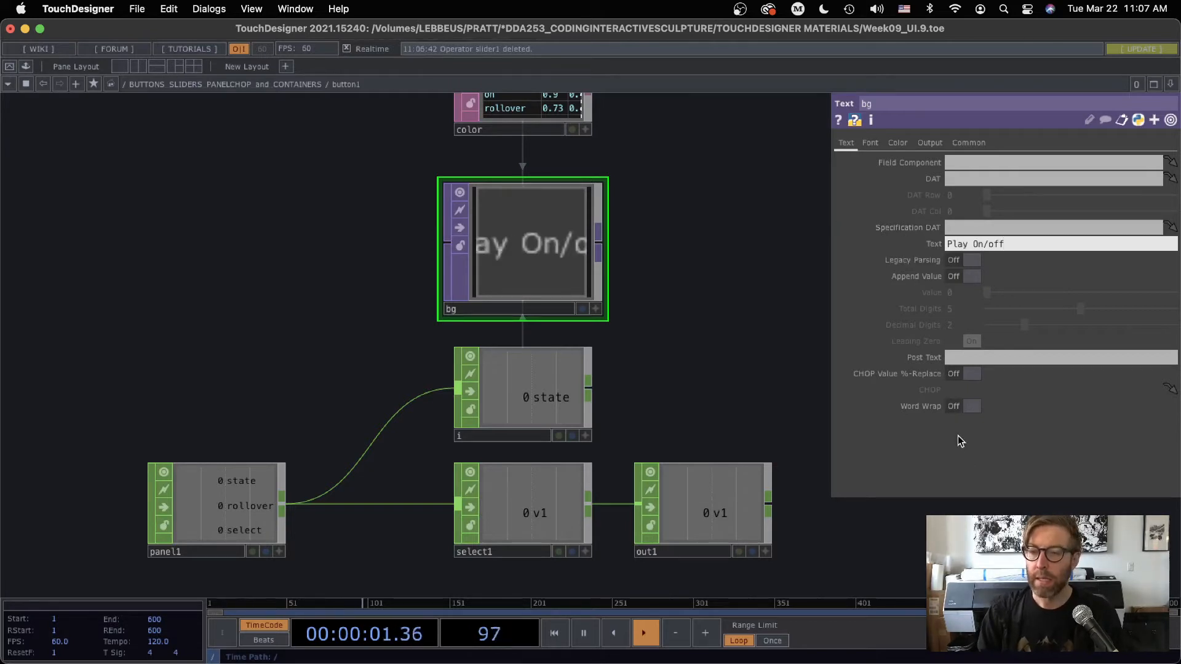
click(971, 406)
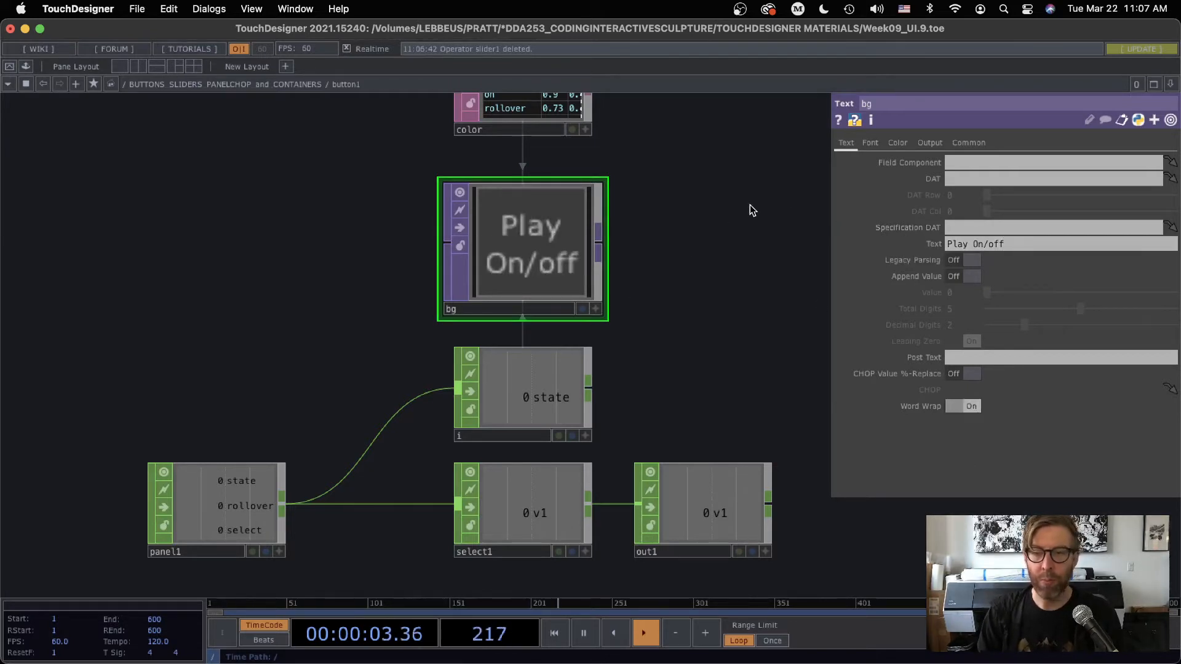
Examine bg's font and color parameters and the color table's font, background and border values for each button state
click(870, 142)
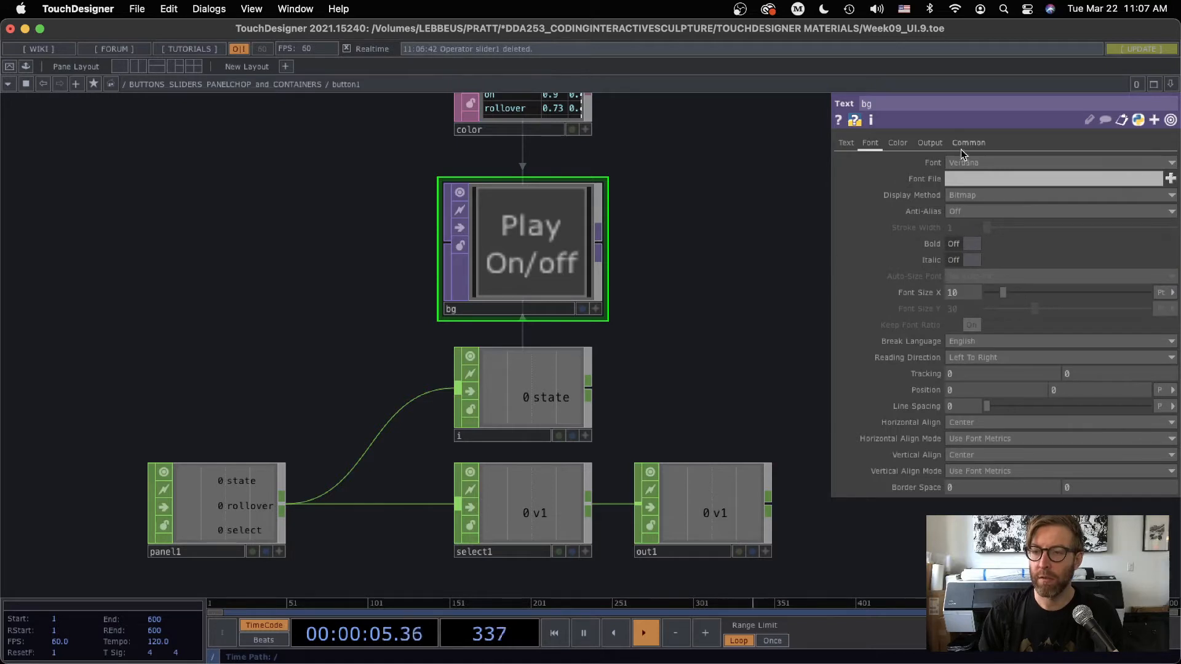
scroll(730, 277, up, 5)
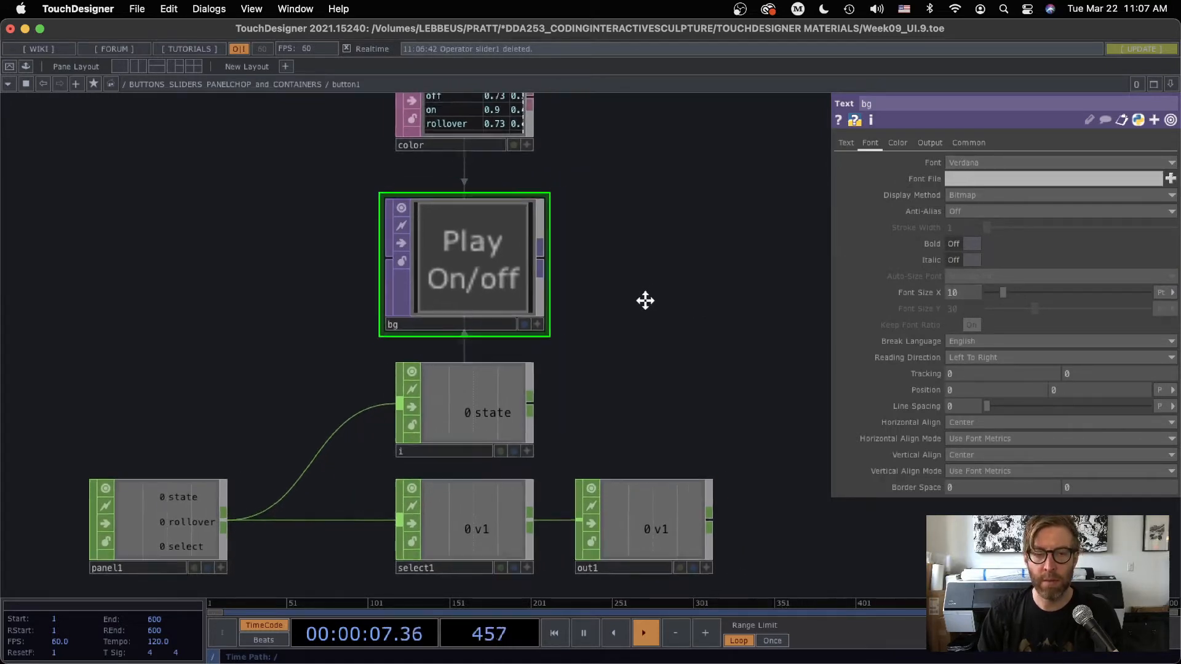
scroll(607, 233, up, 6)
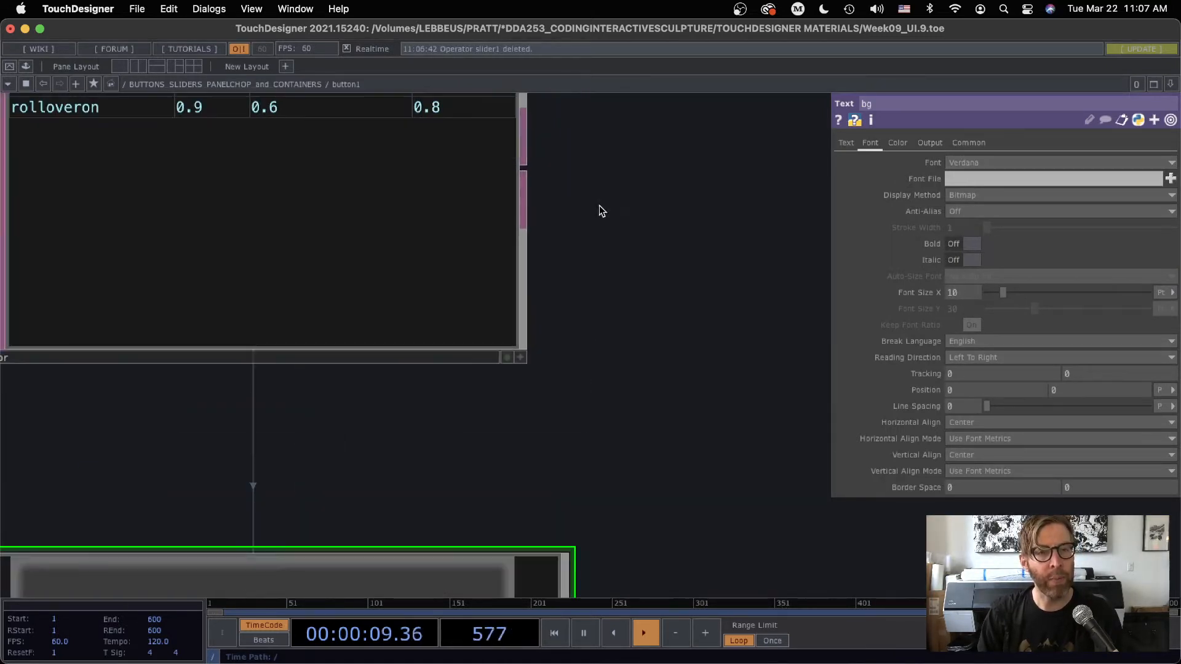
drag(600, 208, 708, 365)
scroll(708, 364, down, 1)
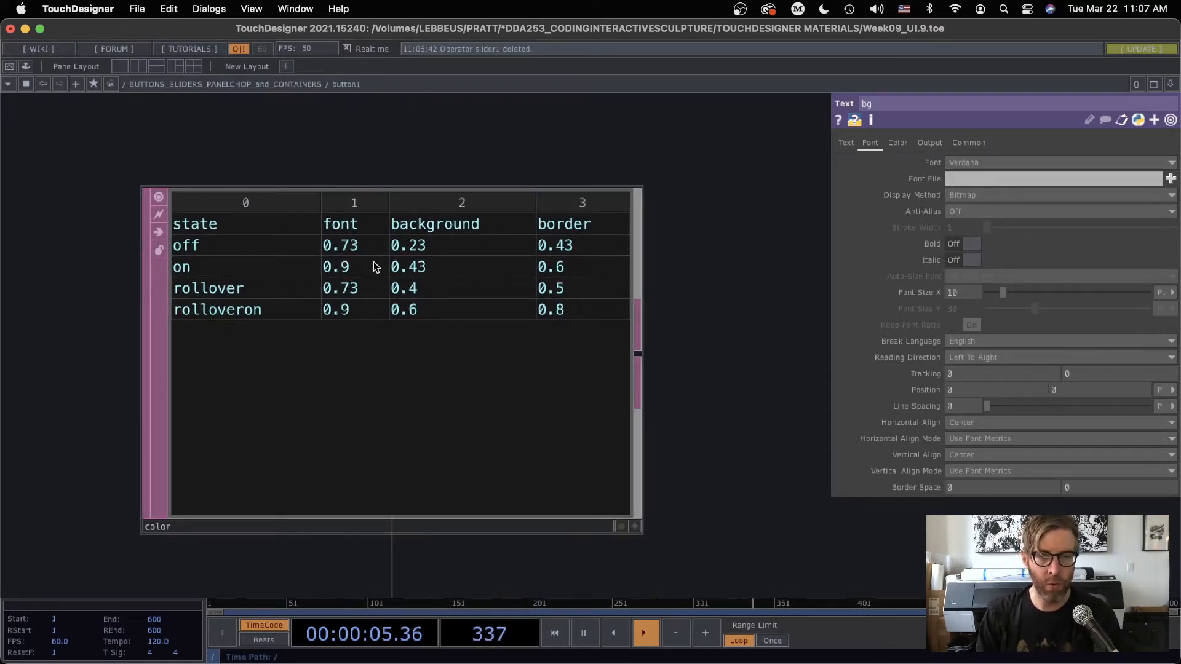
scroll(673, 421, down, 5)
drag(767, 245, 627, 137)
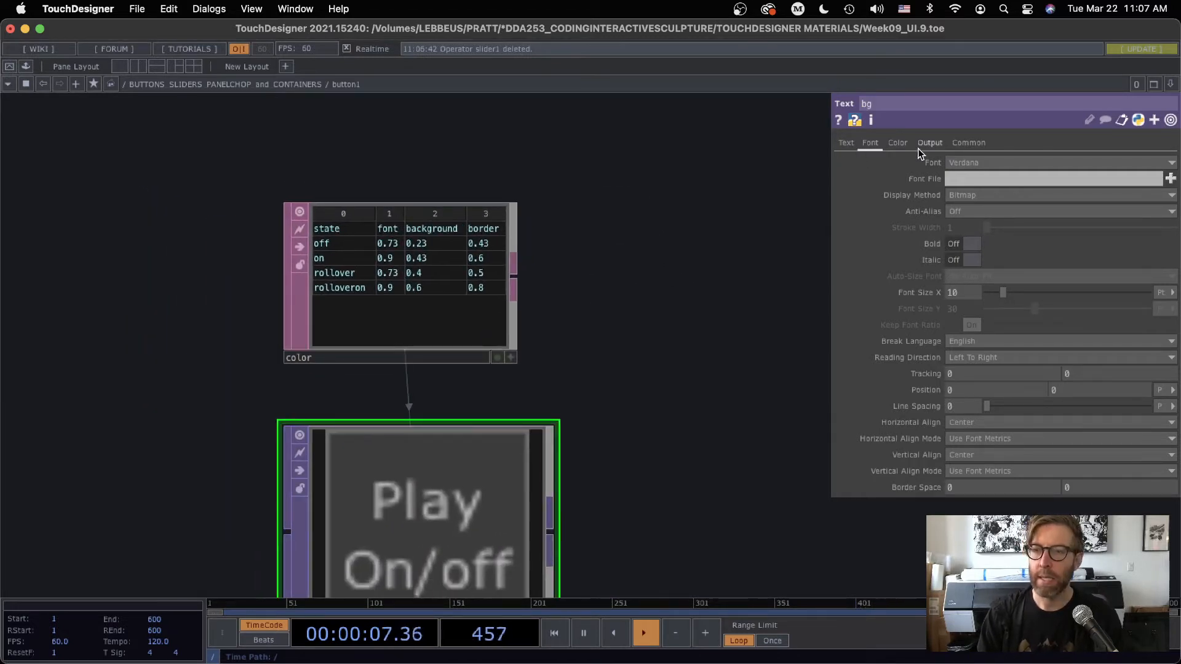
click(899, 146)
drag(714, 292, 731, 200)
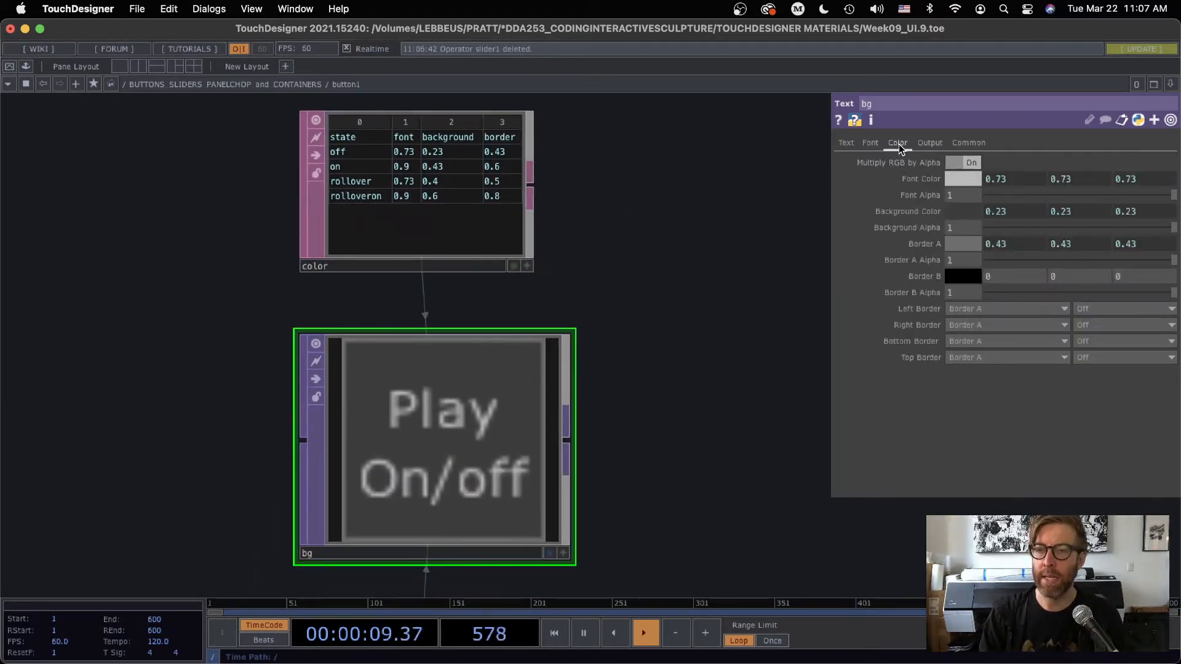
Expand bg's Font Color parameter and examine the expressions that drive its red, green and blue channels
click(879, 178)
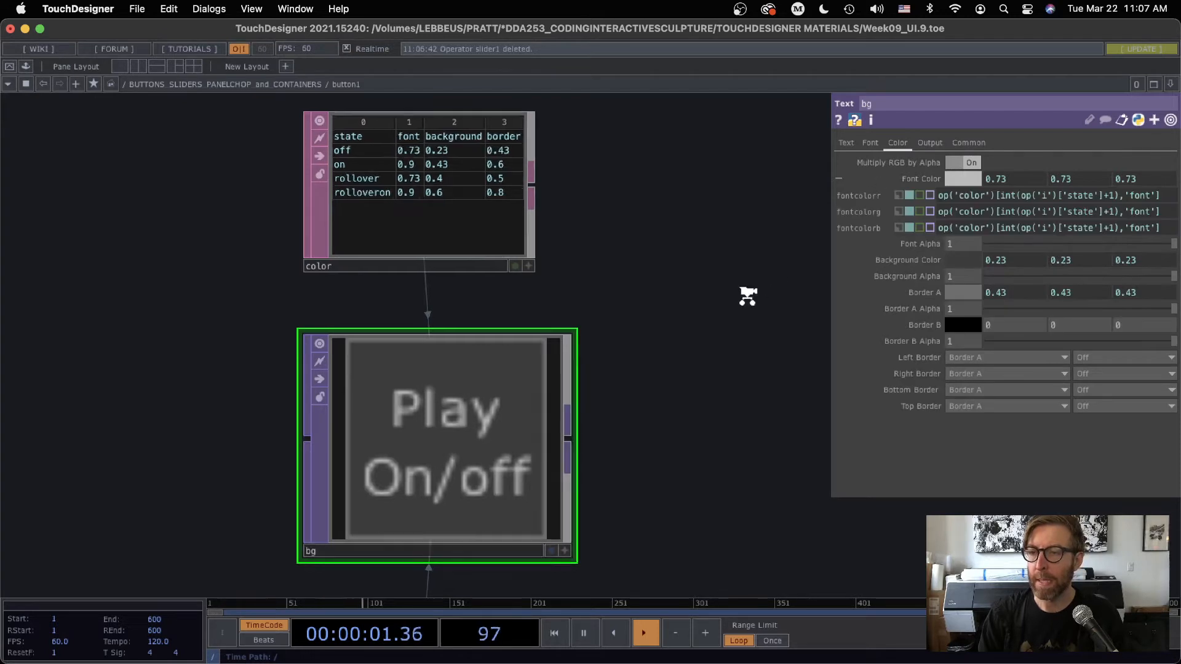
scroll(756, 289, down, 5)
scroll(771, 235, down, 5)
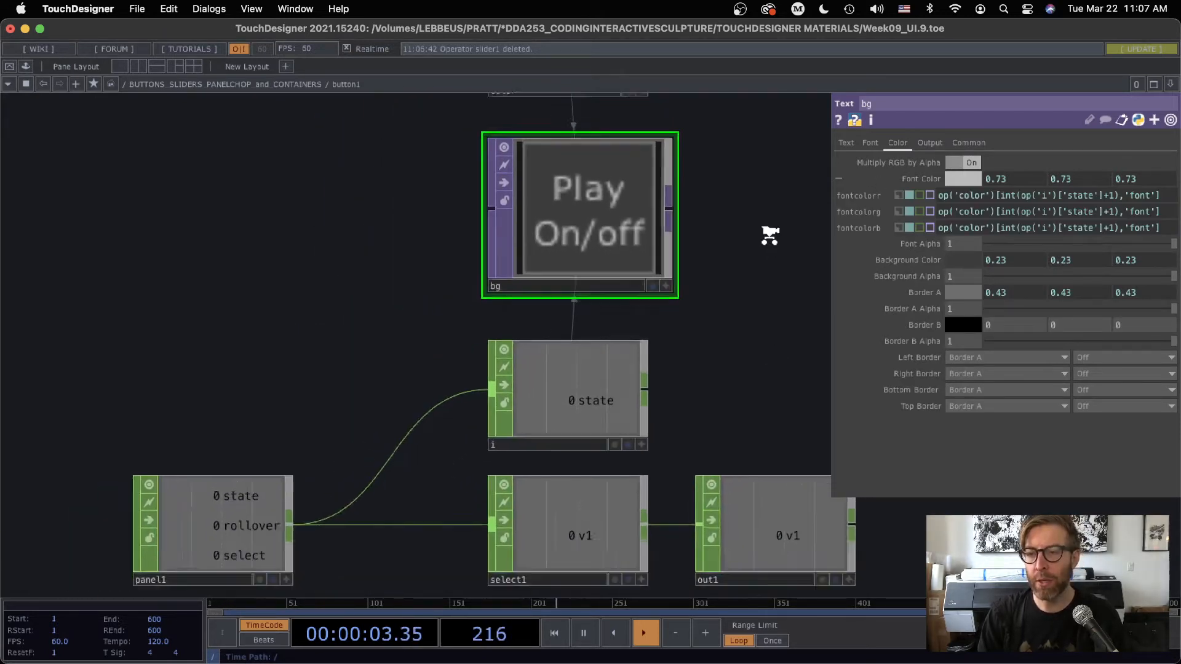
drag(747, 272, 646, 364)
scroll(654, 409, up, 2)
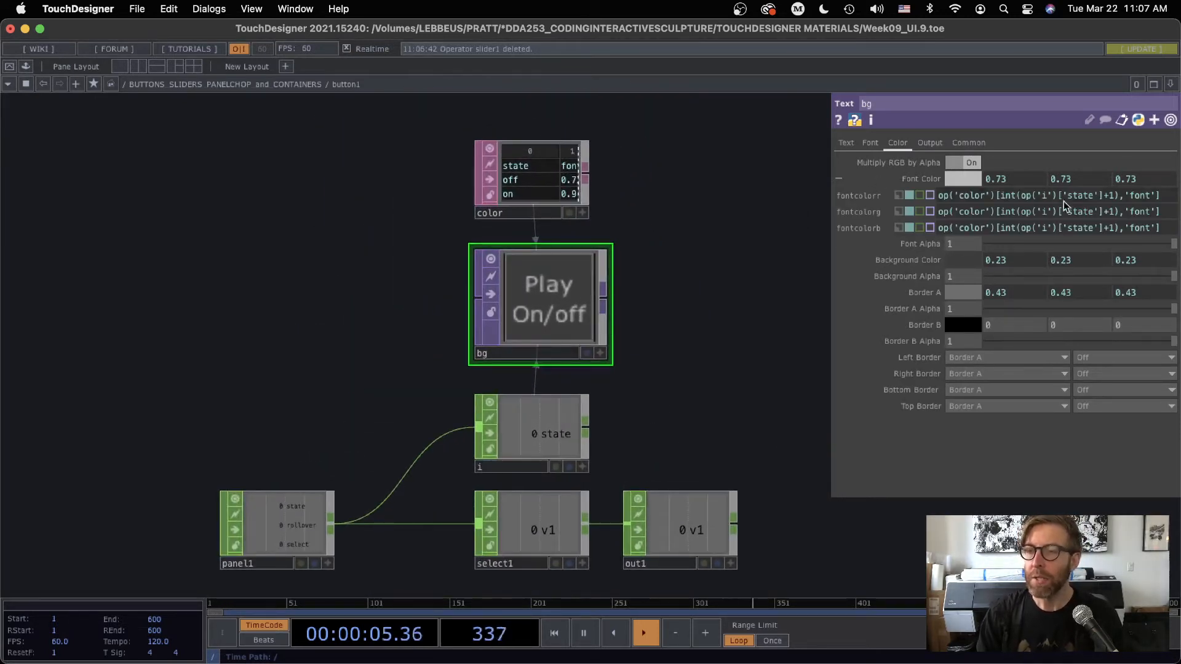
drag(1161, 196, 1072, 196)
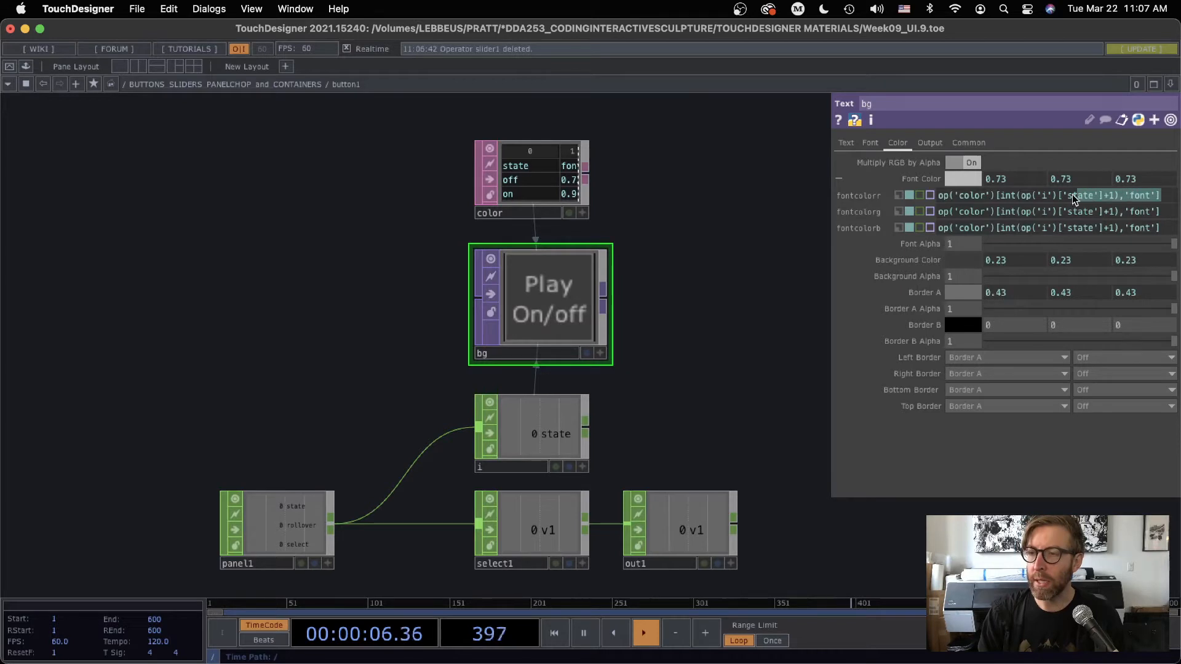
click(970, 196)
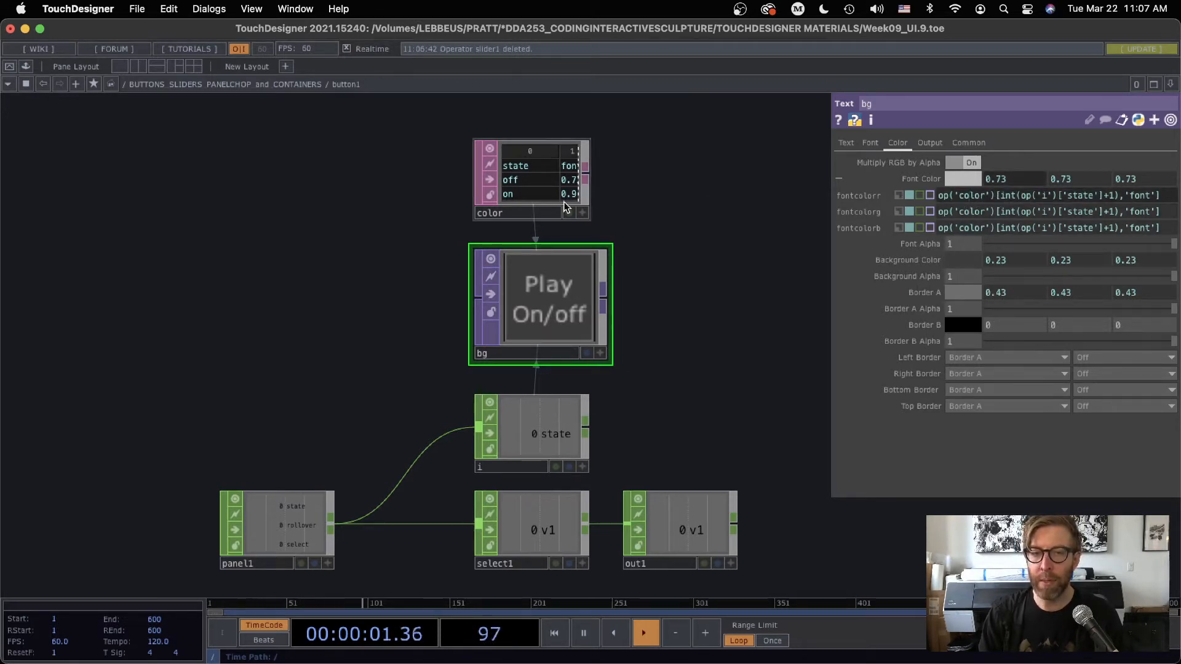
Compare the color table with bg's fontcolorr expression, widening the parameter window to read the whole expression
scroll(541, 172, up, 5)
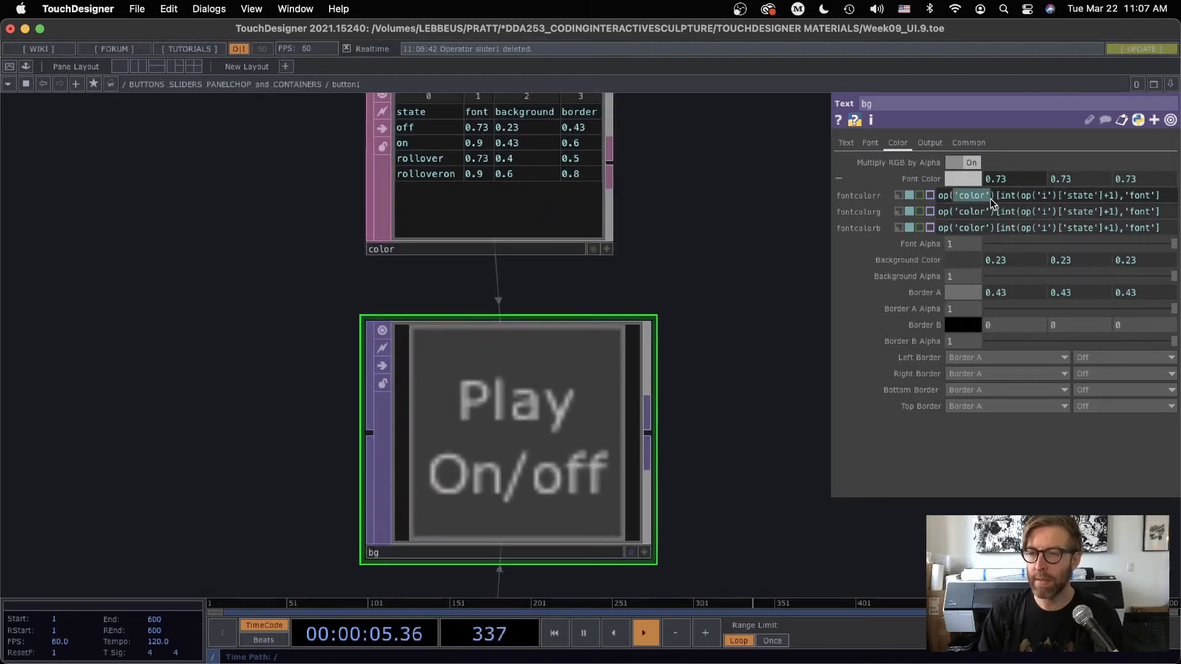
click(485, 145)
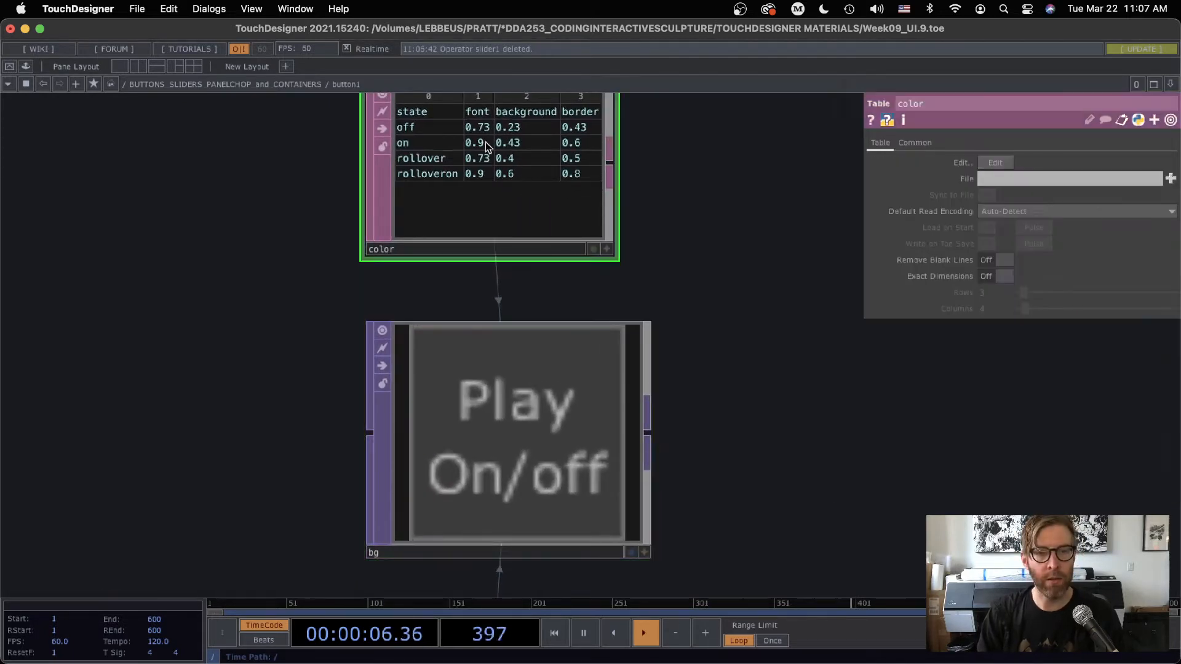
click(527, 411)
drag(865, 294, 689, 294)
drag(860, 196, 916, 200)
click(886, 196)
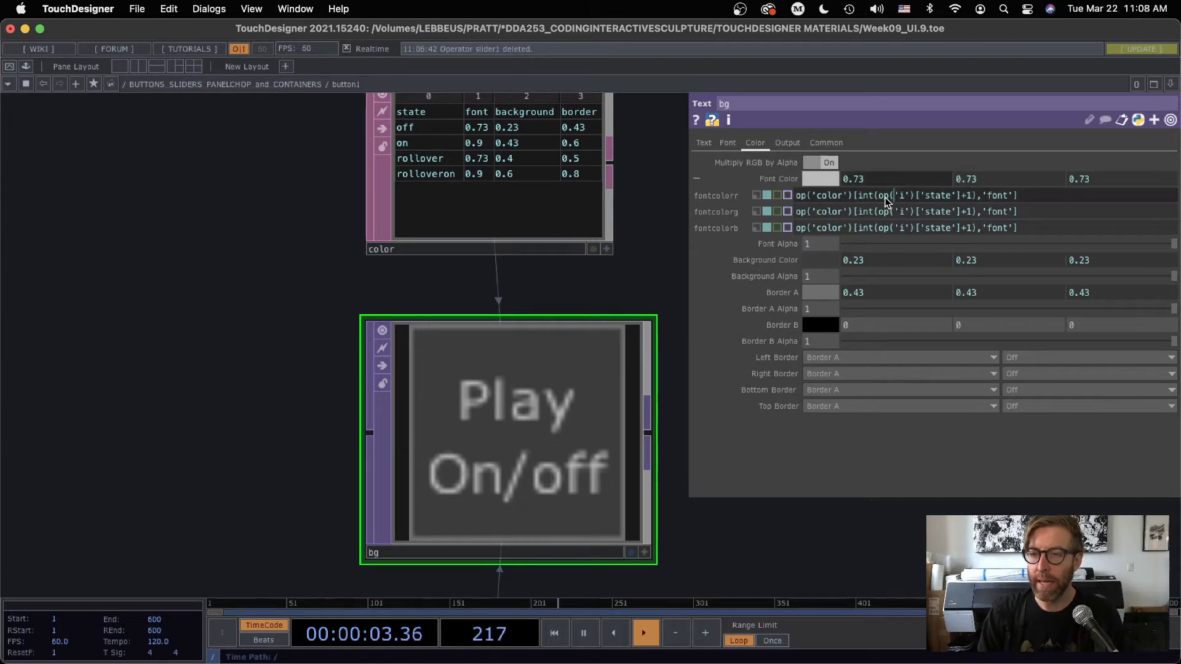
Examine the i Expression CHOP that supplies the state channel referenced by bg, along with its upstream connections
scroll(728, 503, down, 10)
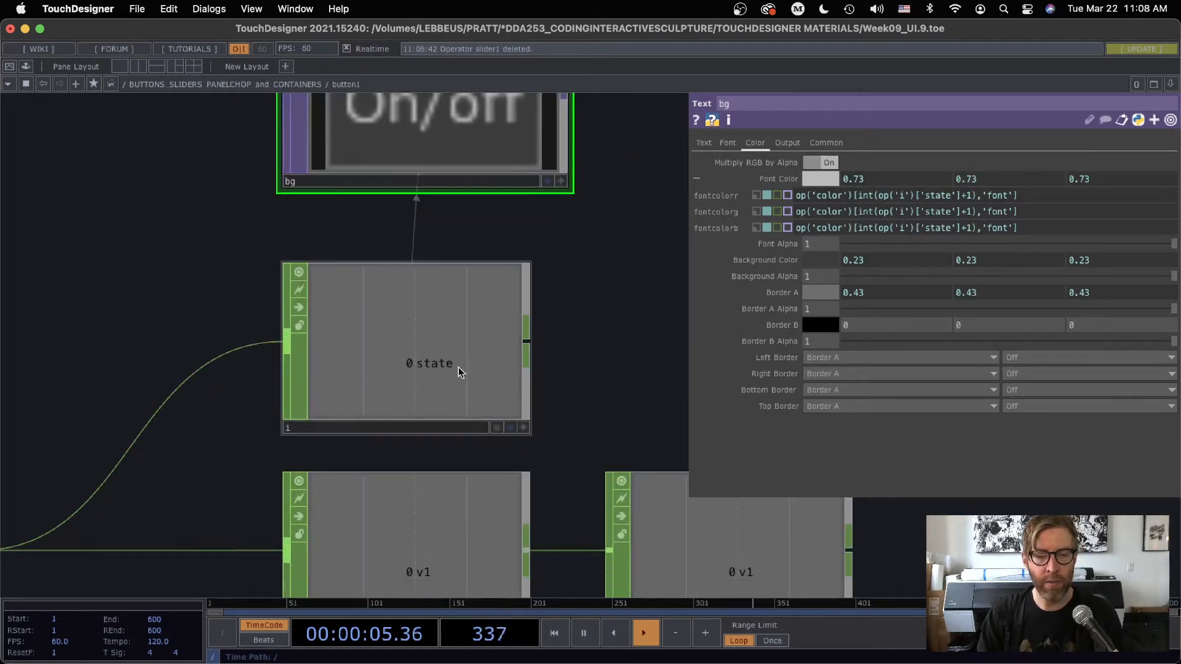
click(402, 329)
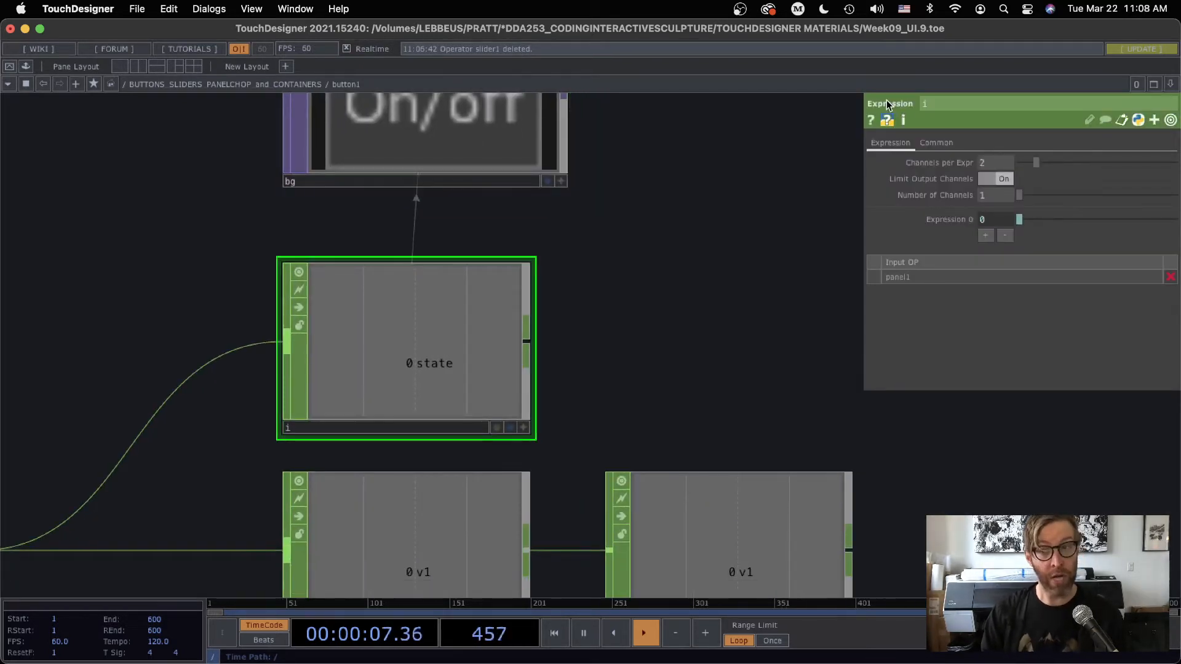
scroll(804, 232, down, 5)
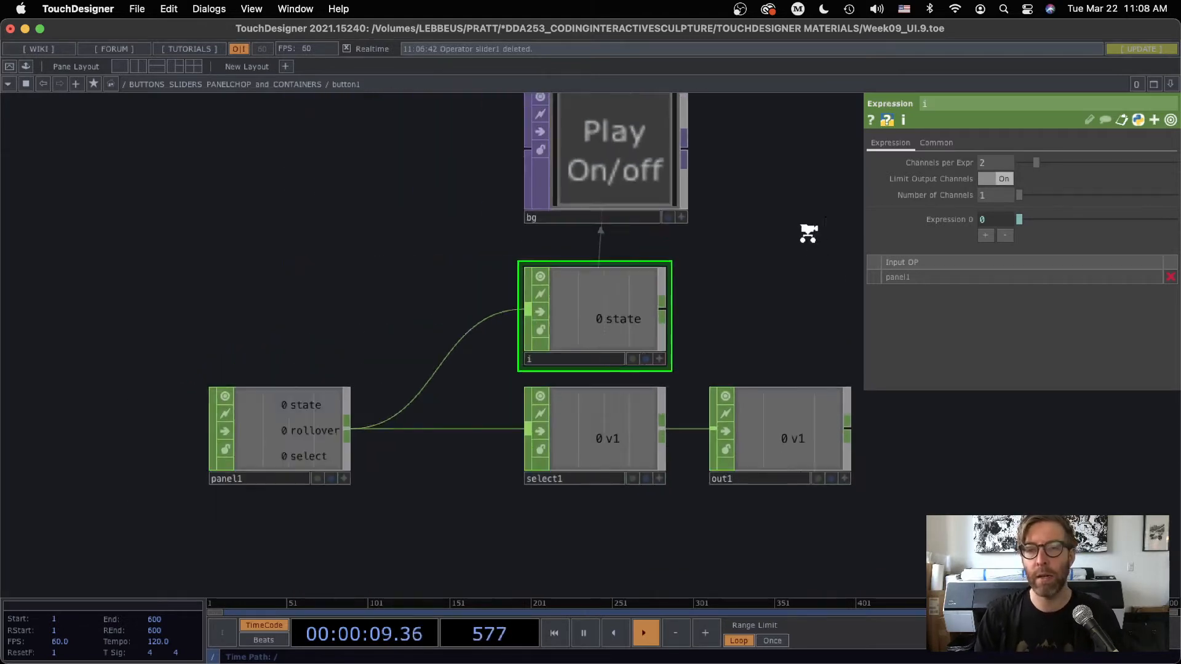
drag(803, 232, 673, 389)
Reselect bg, widen its parameter window and examine how the fontcolorr expression looks up the color table's 'font' column
click(506, 294)
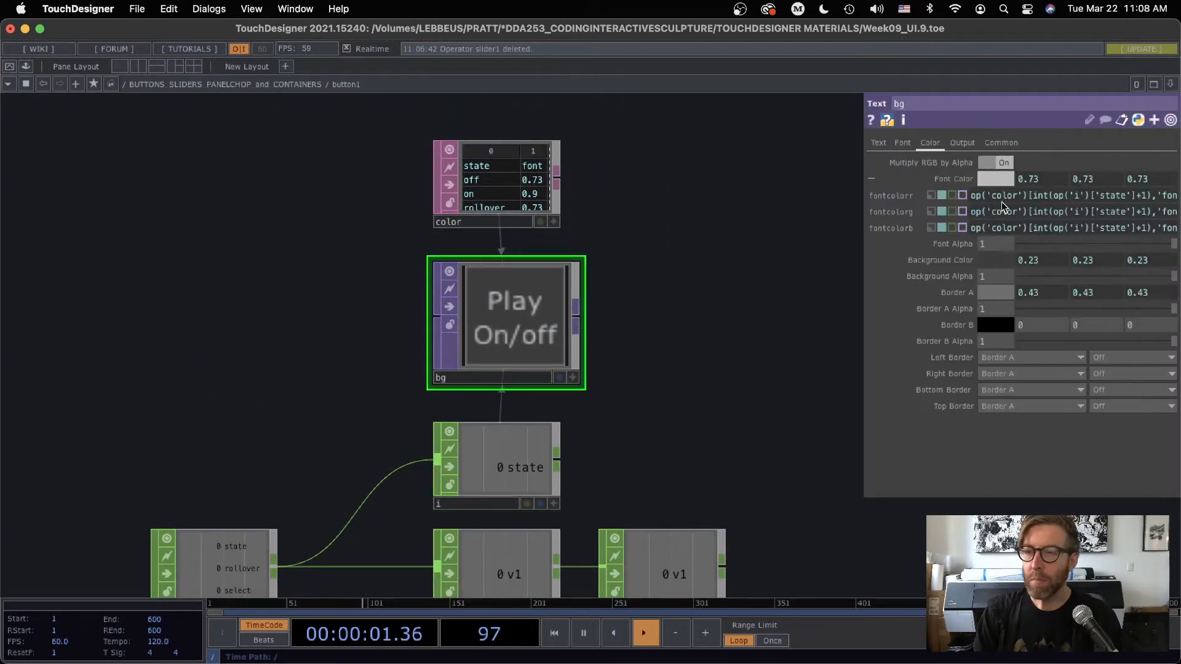
drag(864, 265, 614, 265)
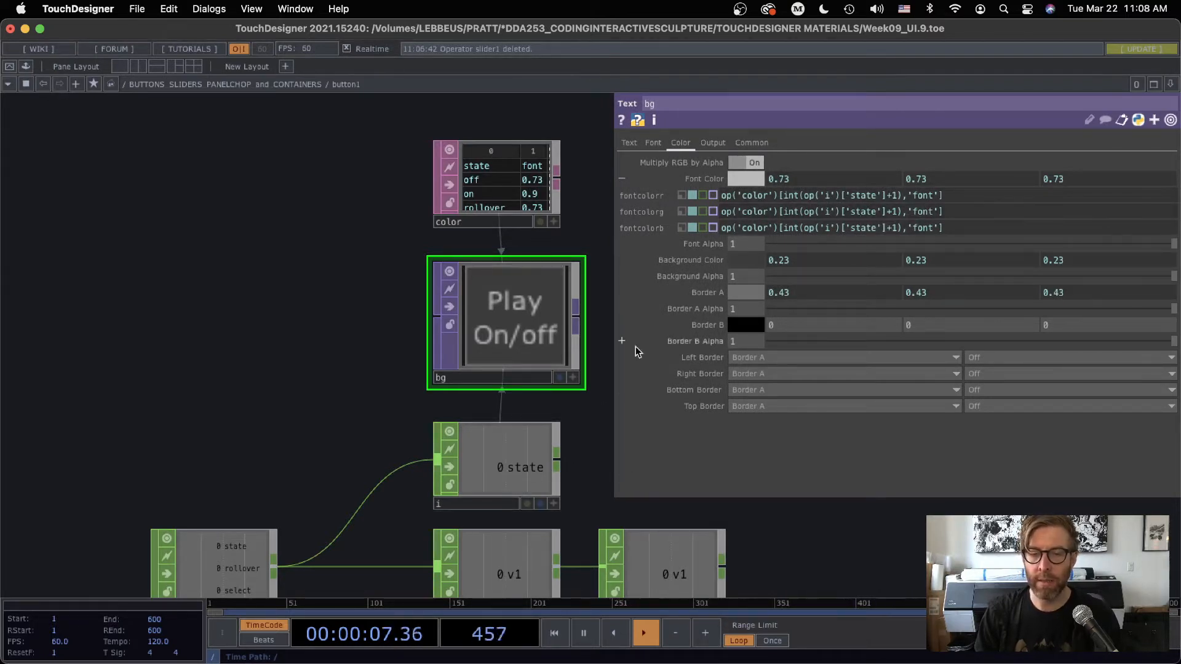
scroll(553, 176, up, 1)
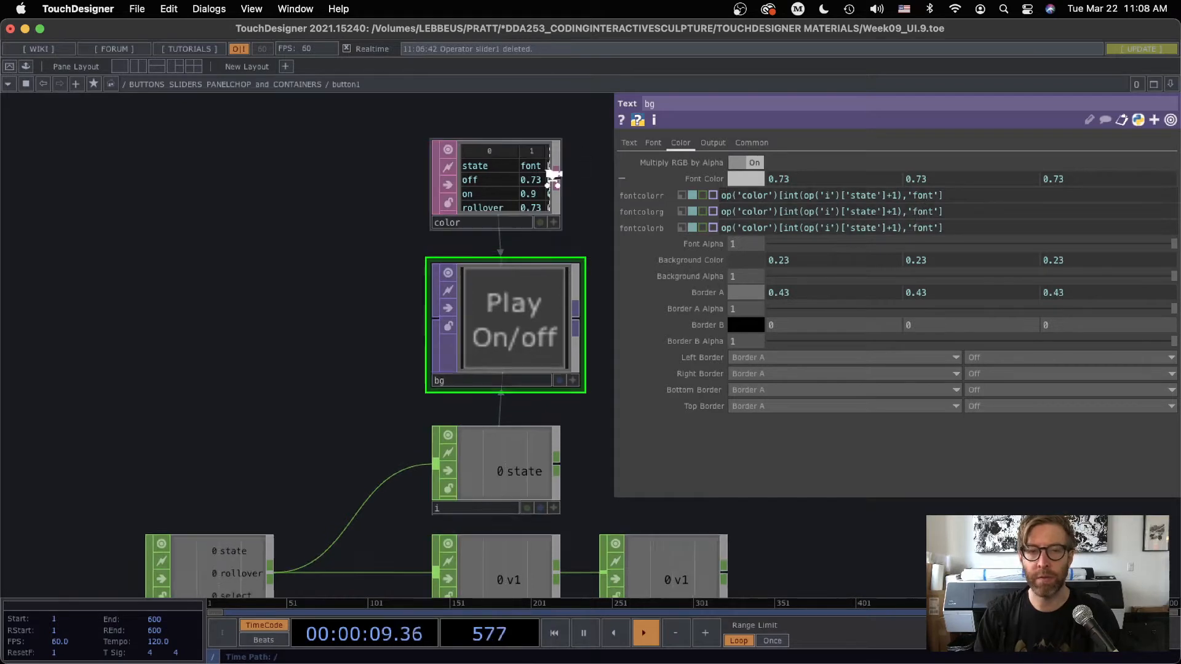
scroll(553, 176, up, 1)
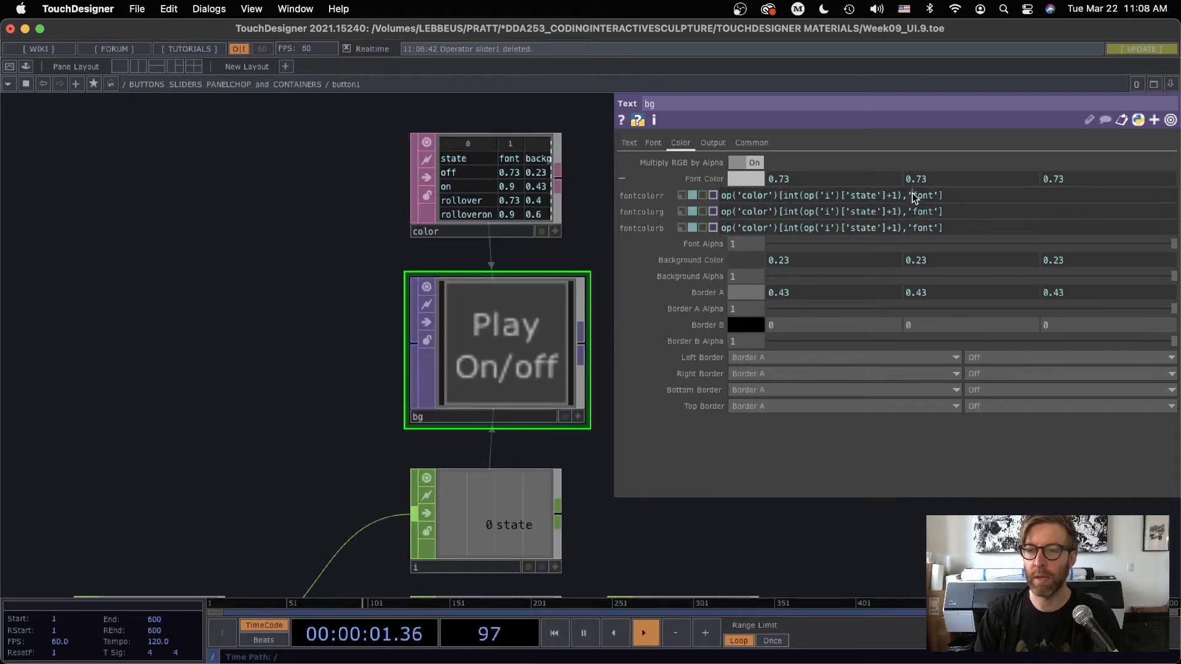
drag(912, 194, 933, 194)
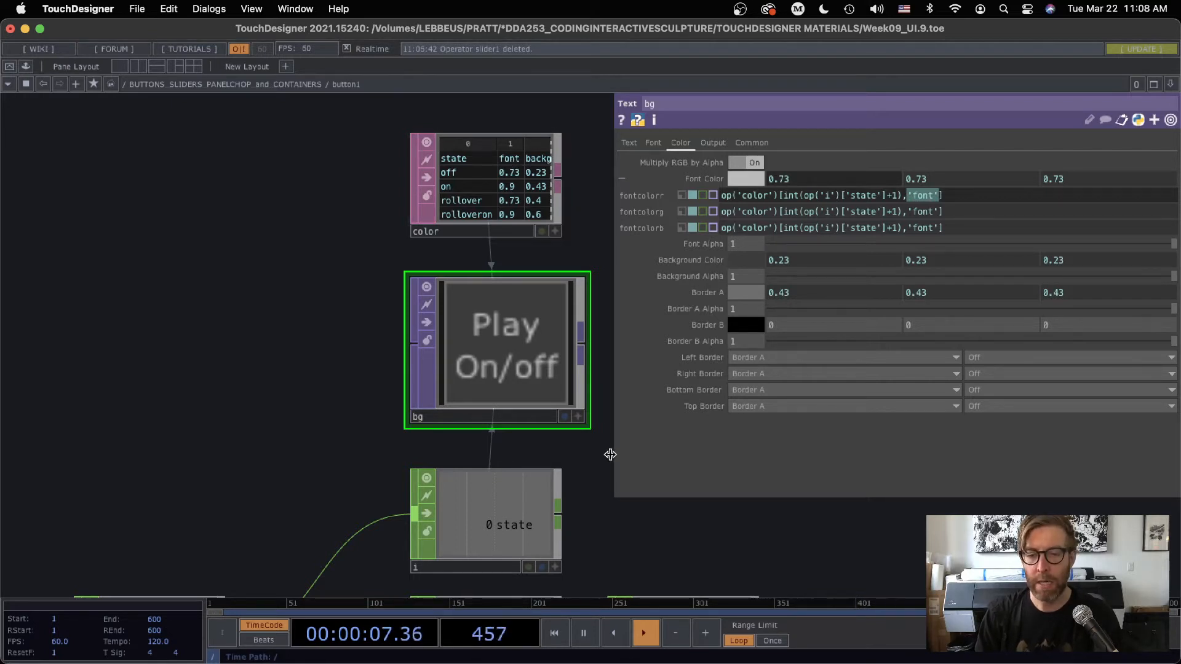
Examine the parameters of the i Expression CHOP and of the panel1 CHOP that feeds it
scroll(591, 376, down, 5)
click(440, 322)
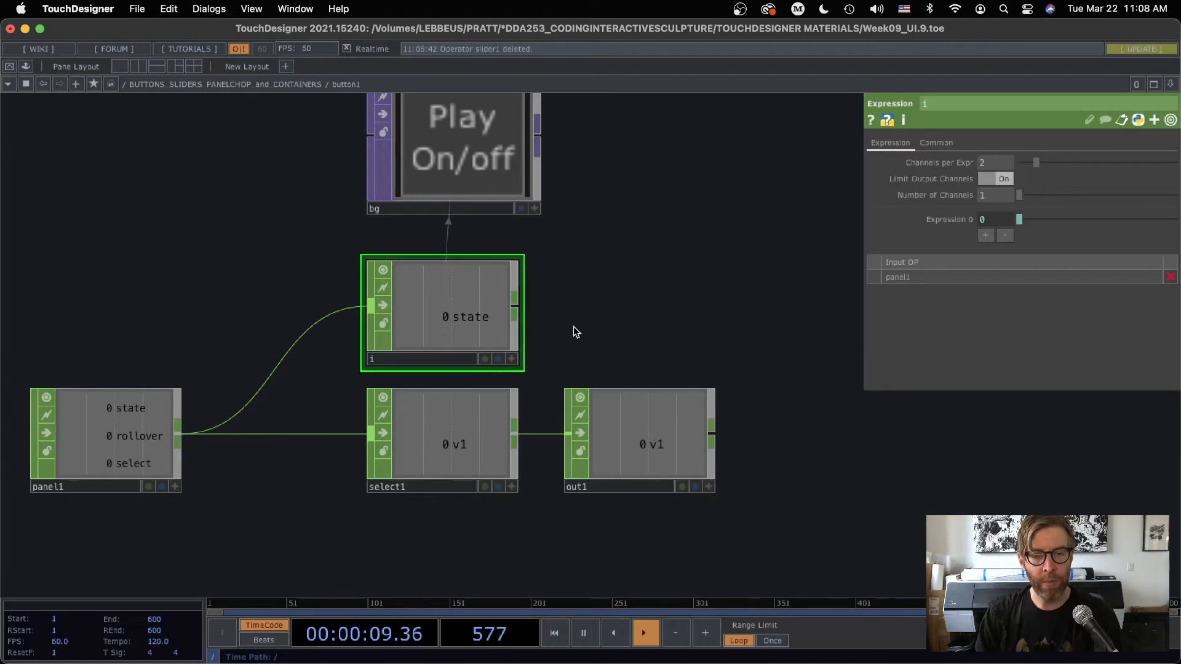
scroll(677, 345, up, 5)
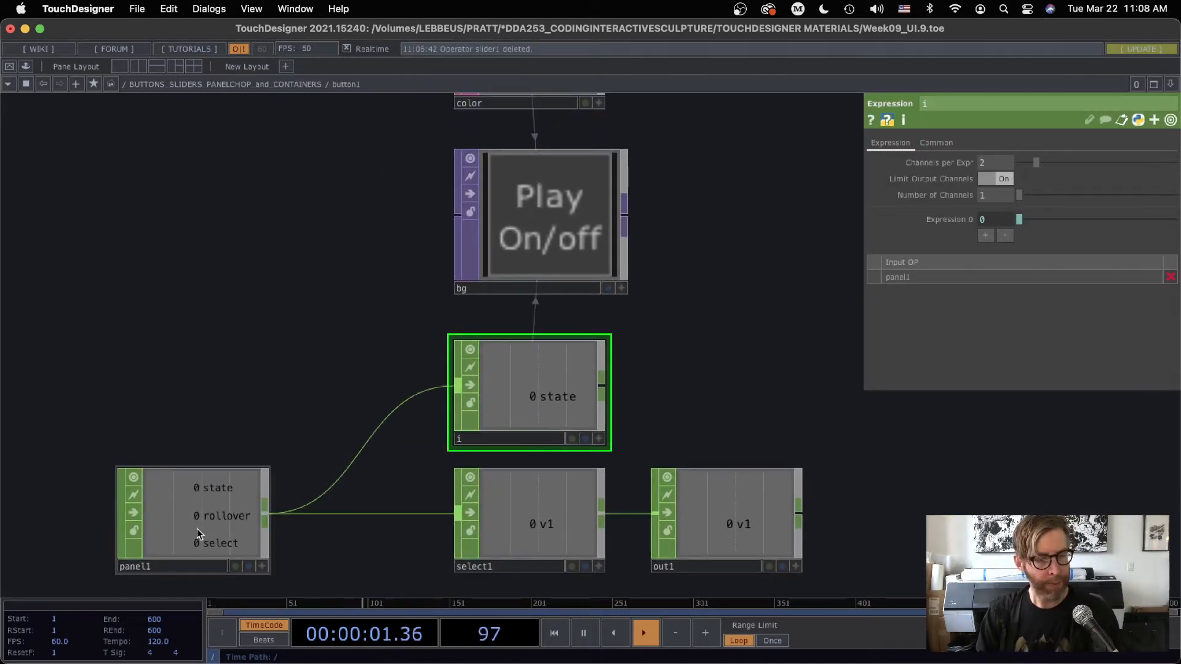
click(228, 513)
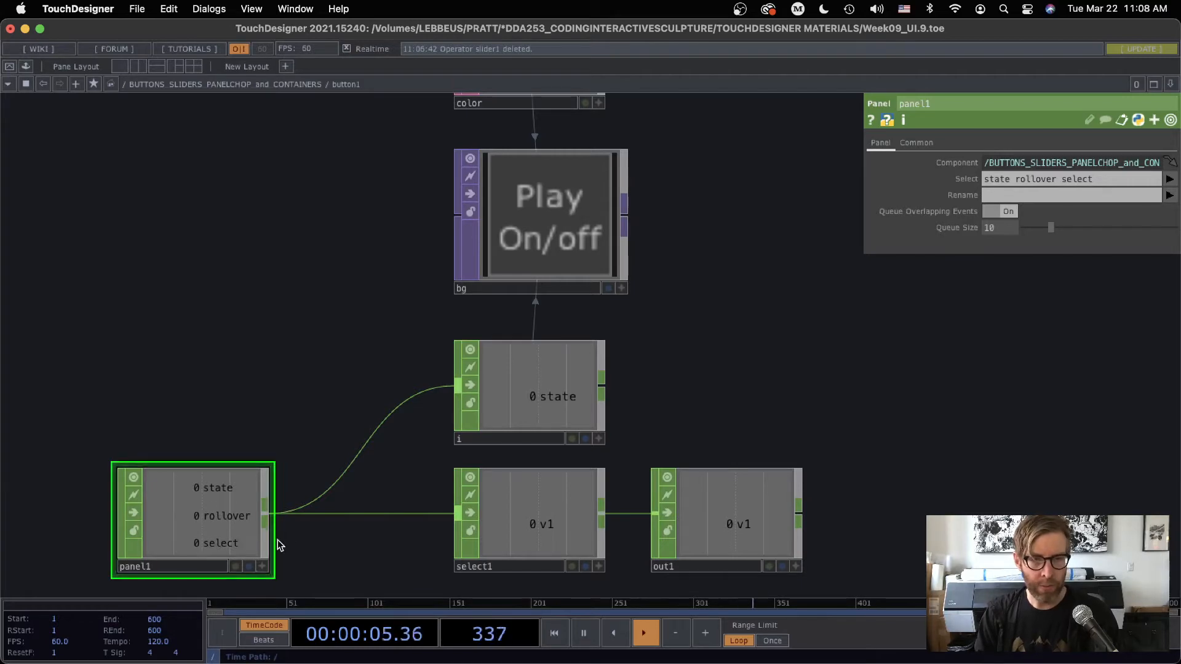
Leave button1's internal network, add a Panel CHOP beside button1 and set its Component to button1
scroll(722, 346, down, 6)
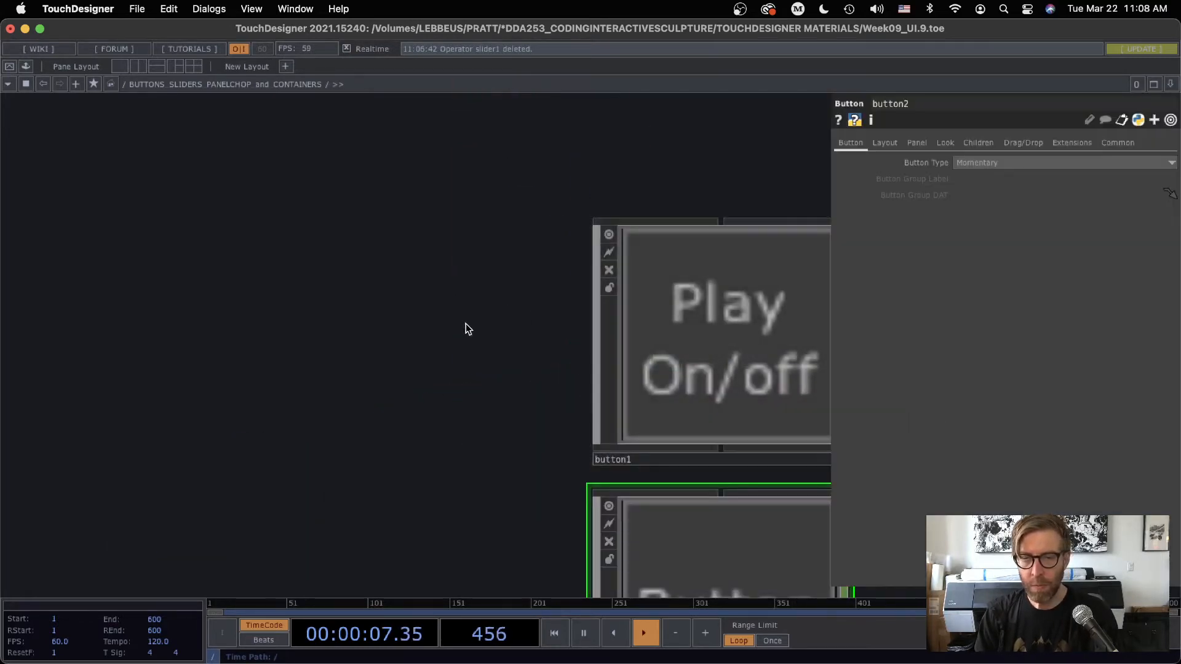
scroll(523, 327, up, 3)
scroll(356, 358, down, 6)
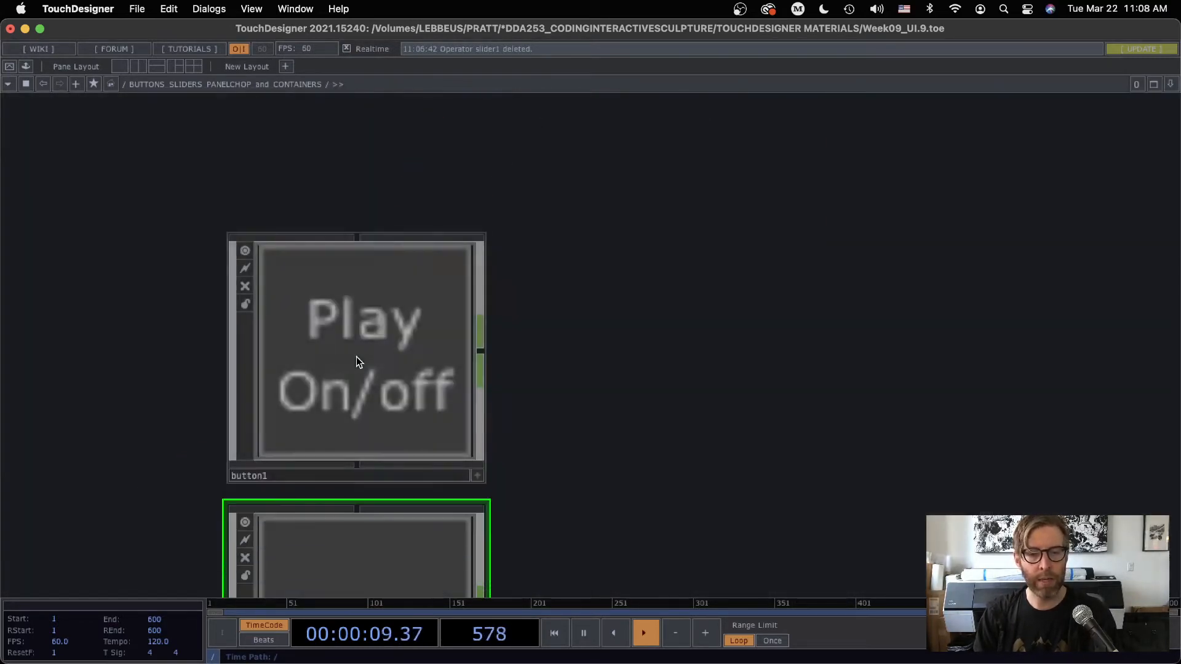
drag(537, 347, 437, 316)
key(Tab)
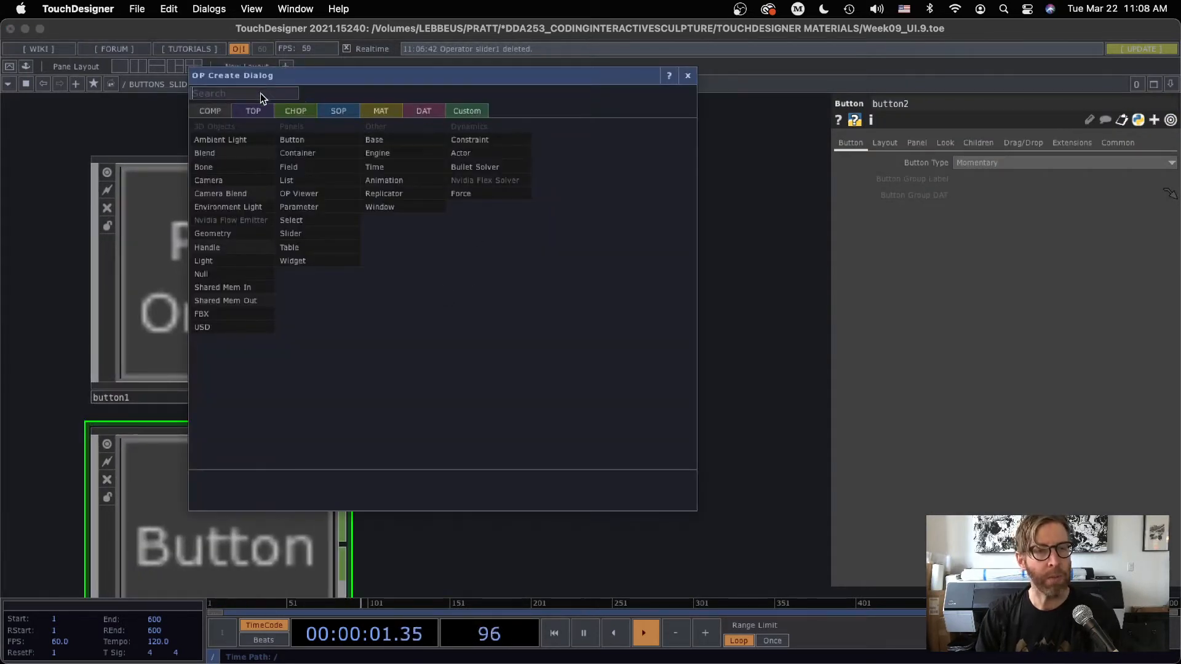
click(295, 112)
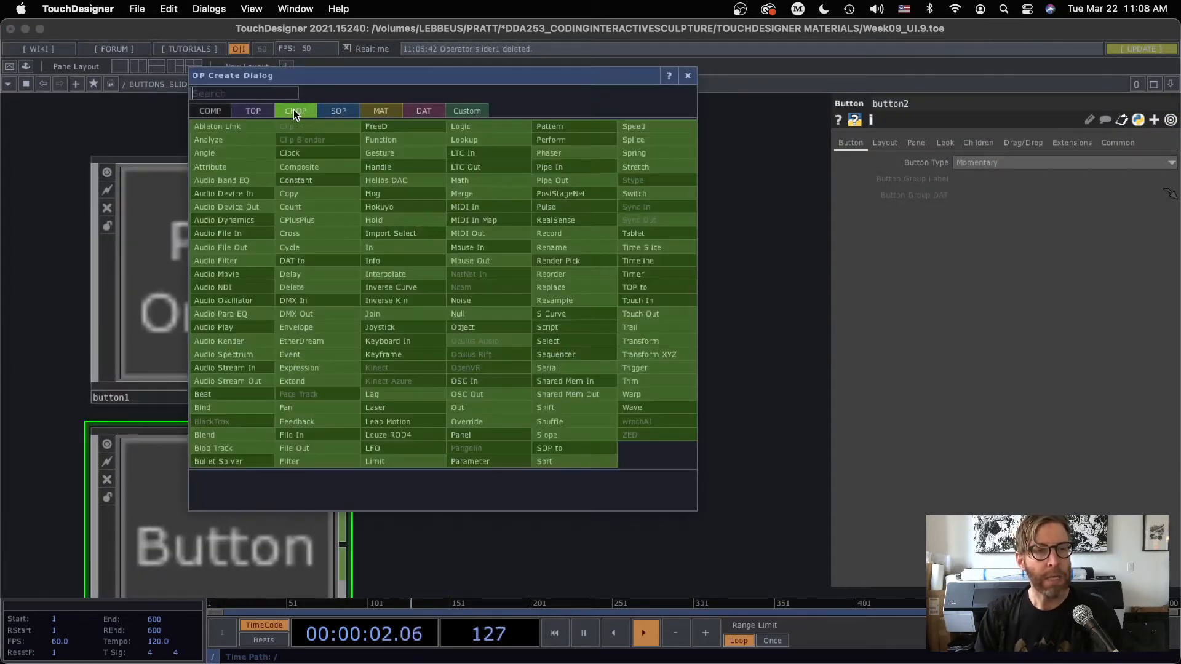
click(469, 425)
click(463, 306)
scroll(477, 280, left, 5)
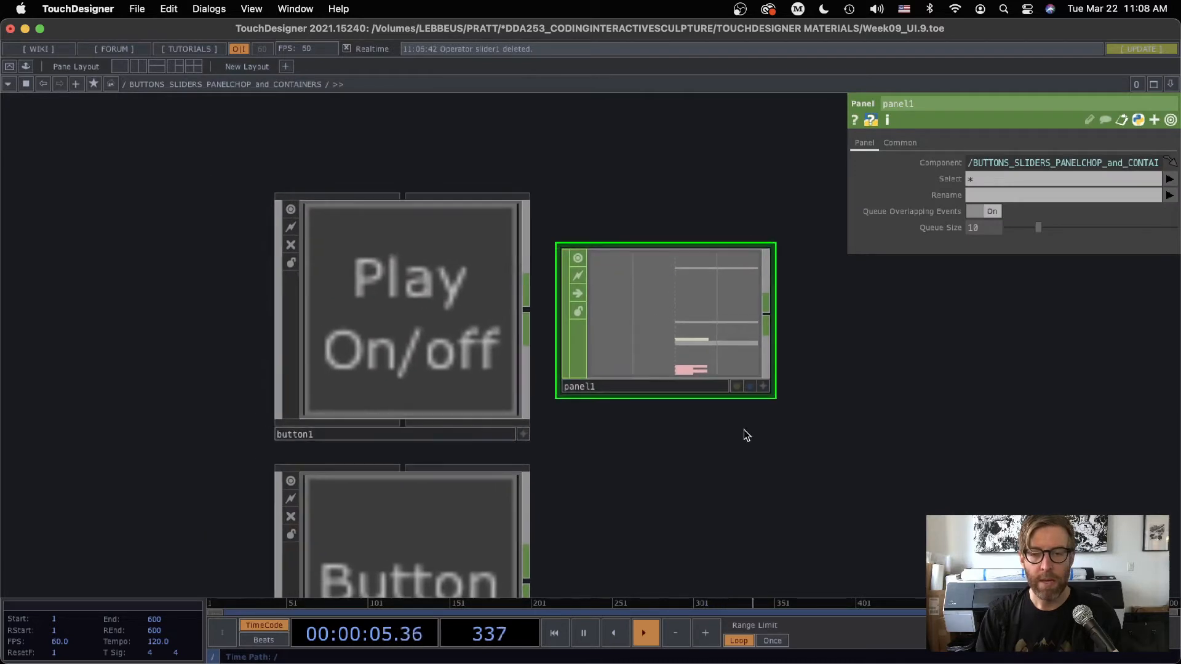
drag(462, 317, 999, 164)
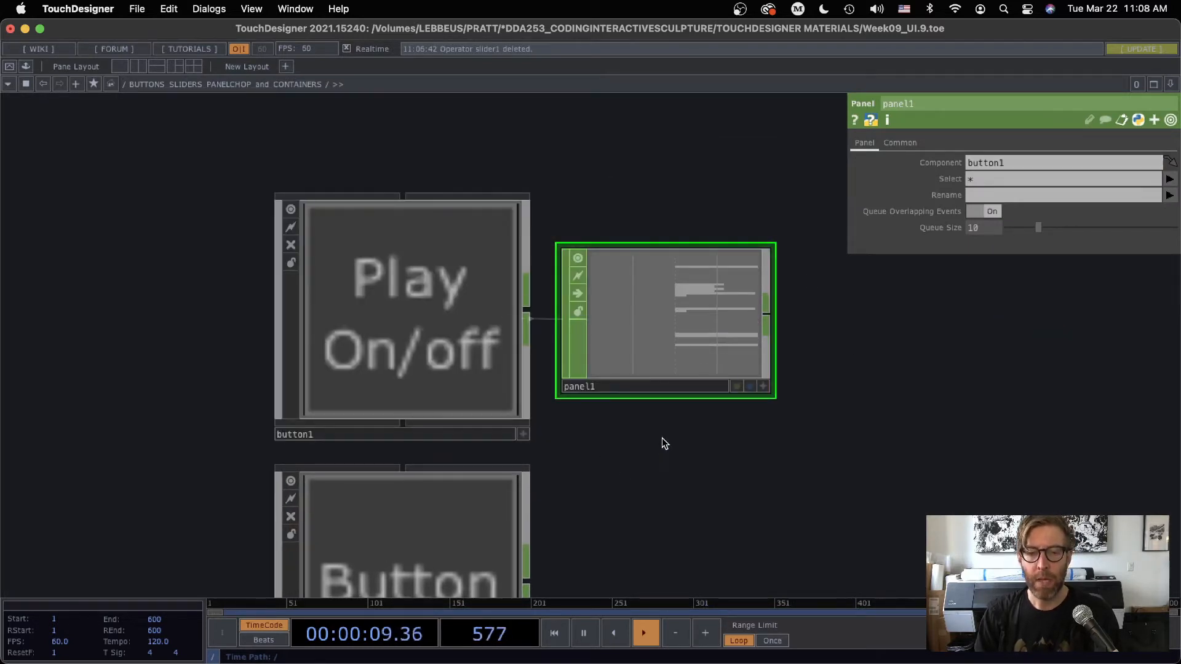
Inspect the new panel1 CHOP, hide the parameter window and make button1's viewer active
scroll(662, 438, up, 2)
scroll(662, 438, down, 6)
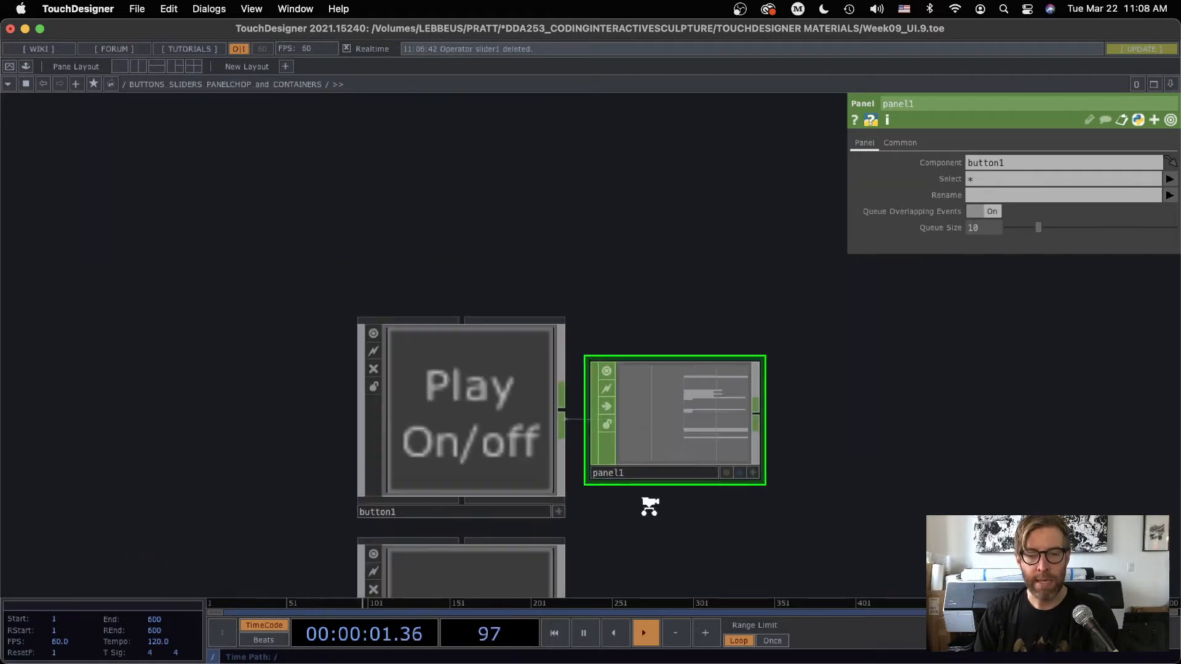
scroll(693, 502, up, 4)
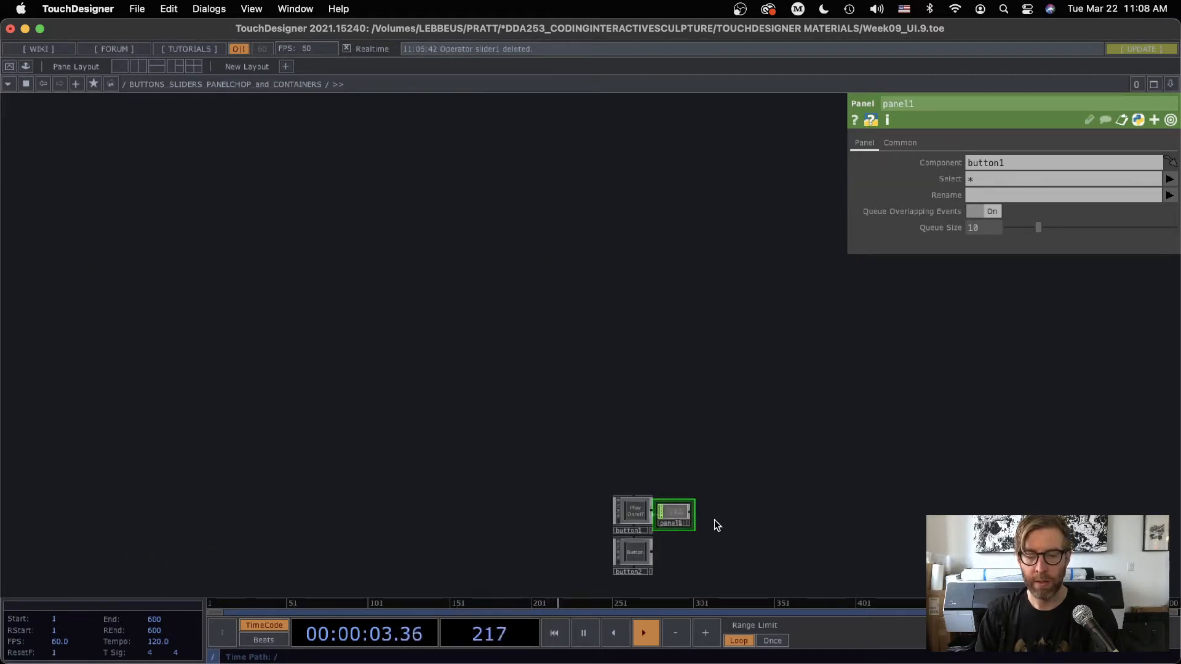
scroll(699, 521, up, 6)
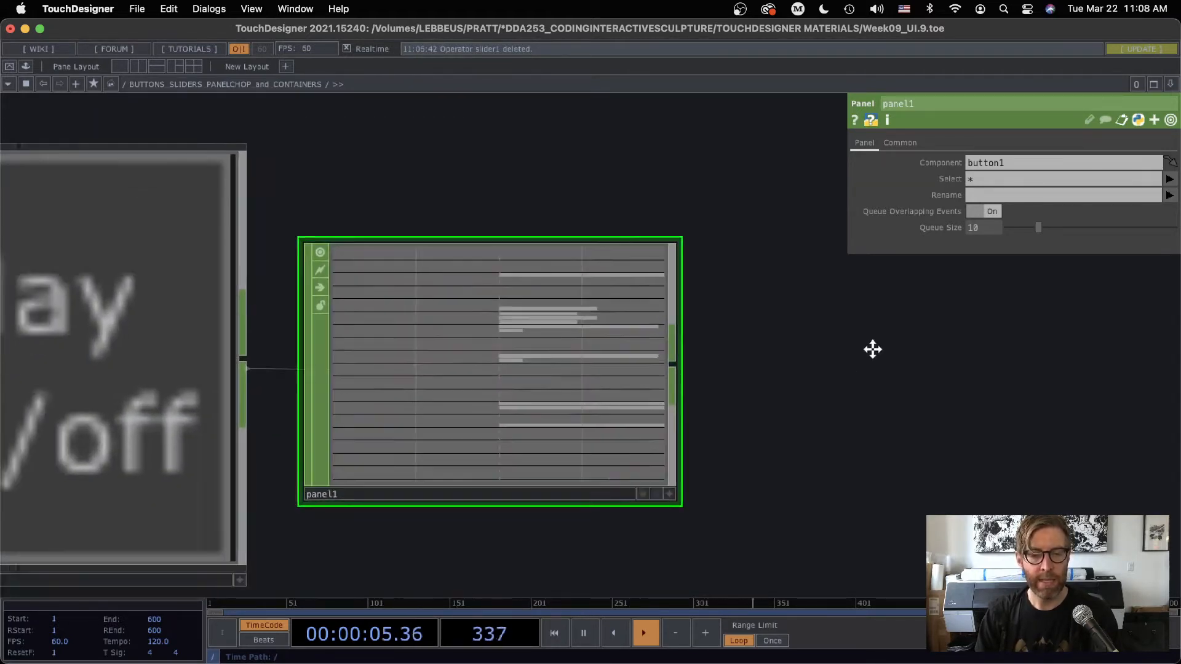
scroll(638, 424, up, 5)
scroll(639, 424, down, 3)
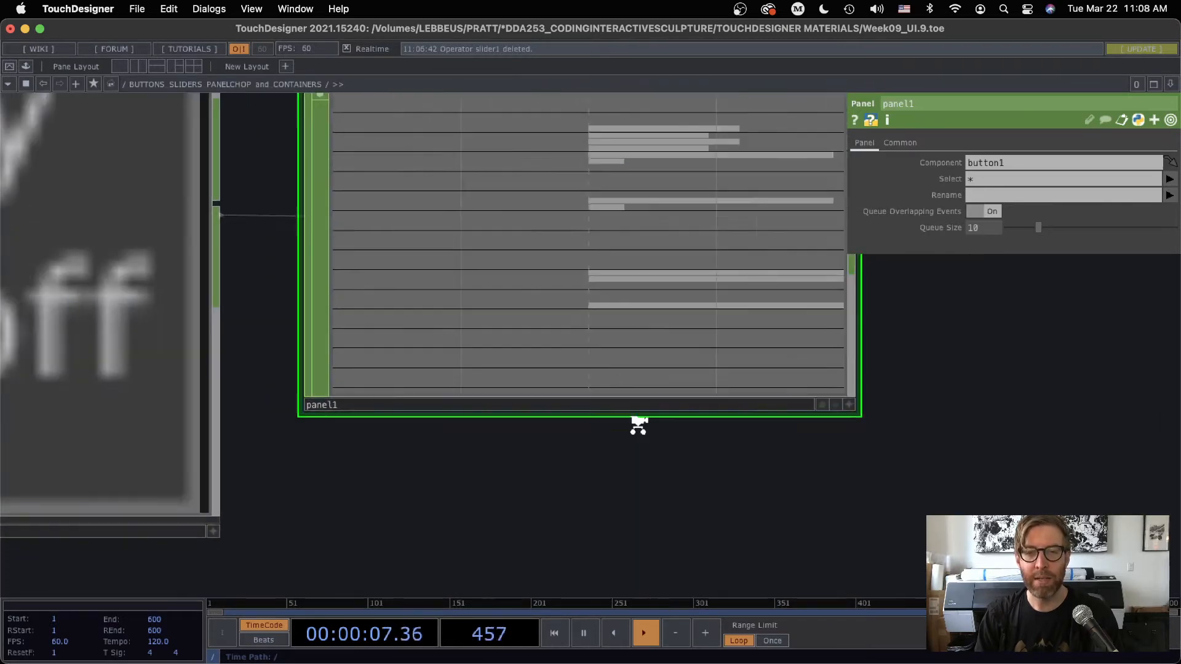
key(p)
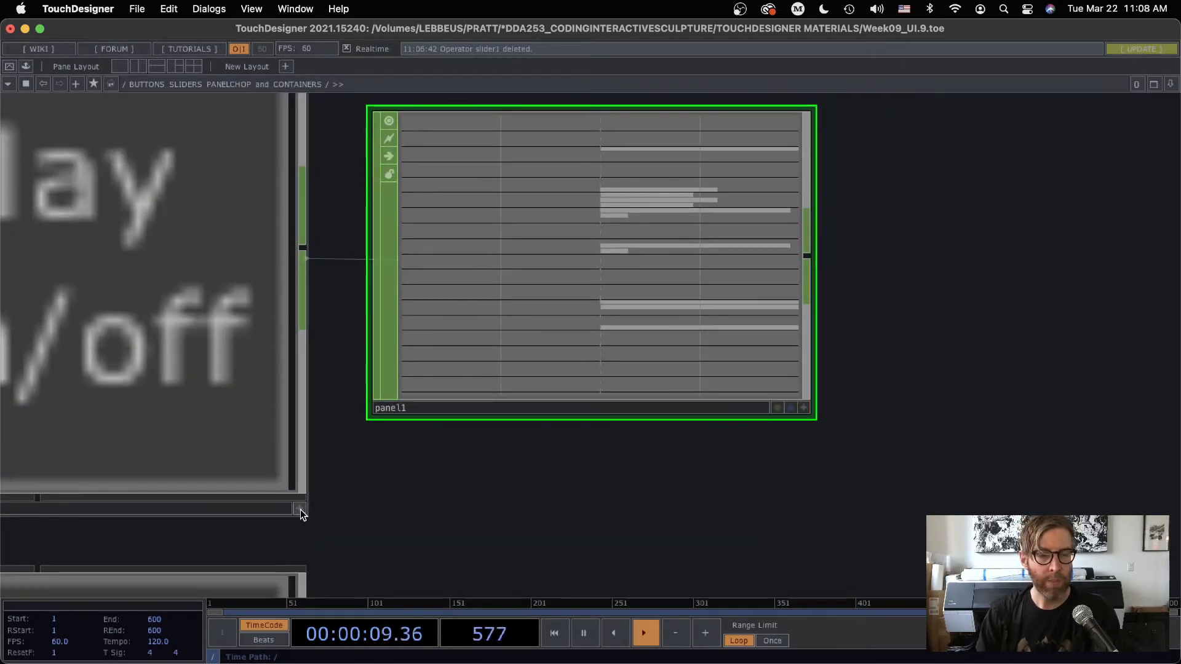
drag(326, 507, 432, 547)
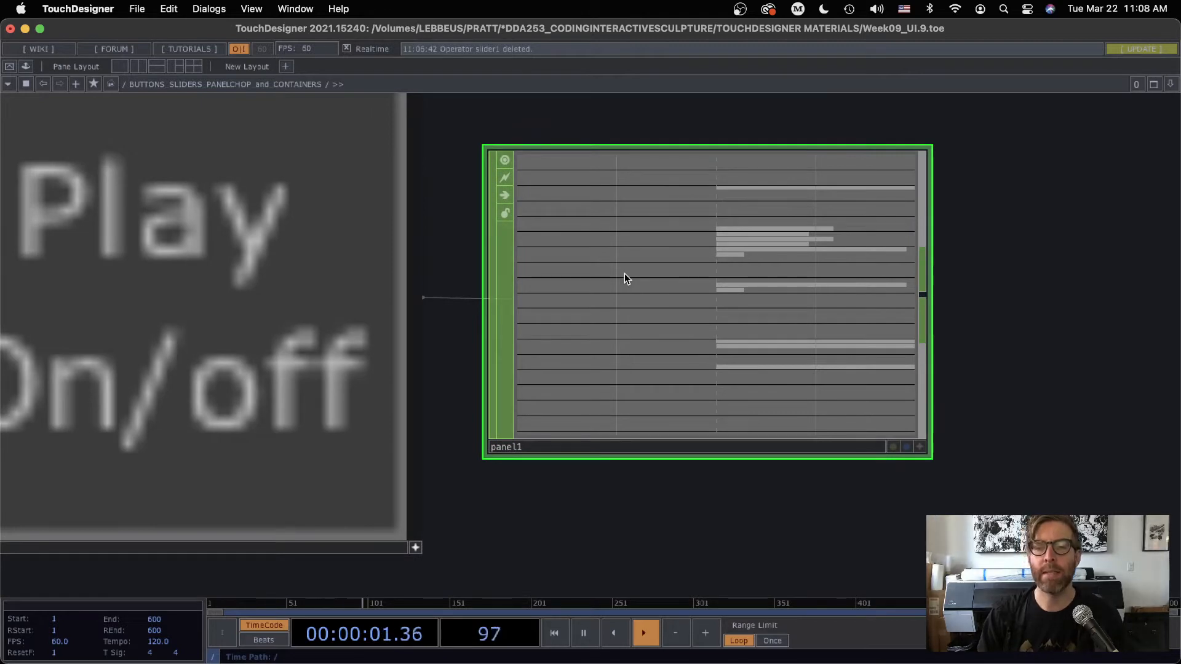
Show panel1 in its own floating viewer, enlarged to nearly full screen height, to read its channels while testing button1
right_click(624, 278)
click(642, 269)
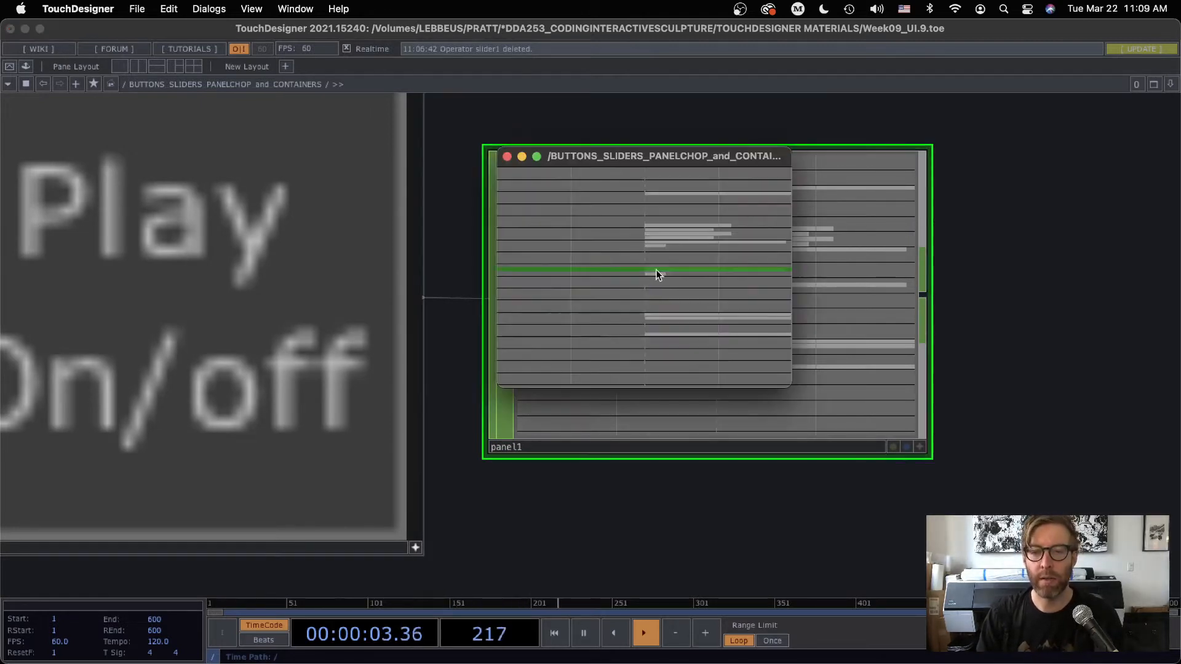
drag(625, 161, 625, 32)
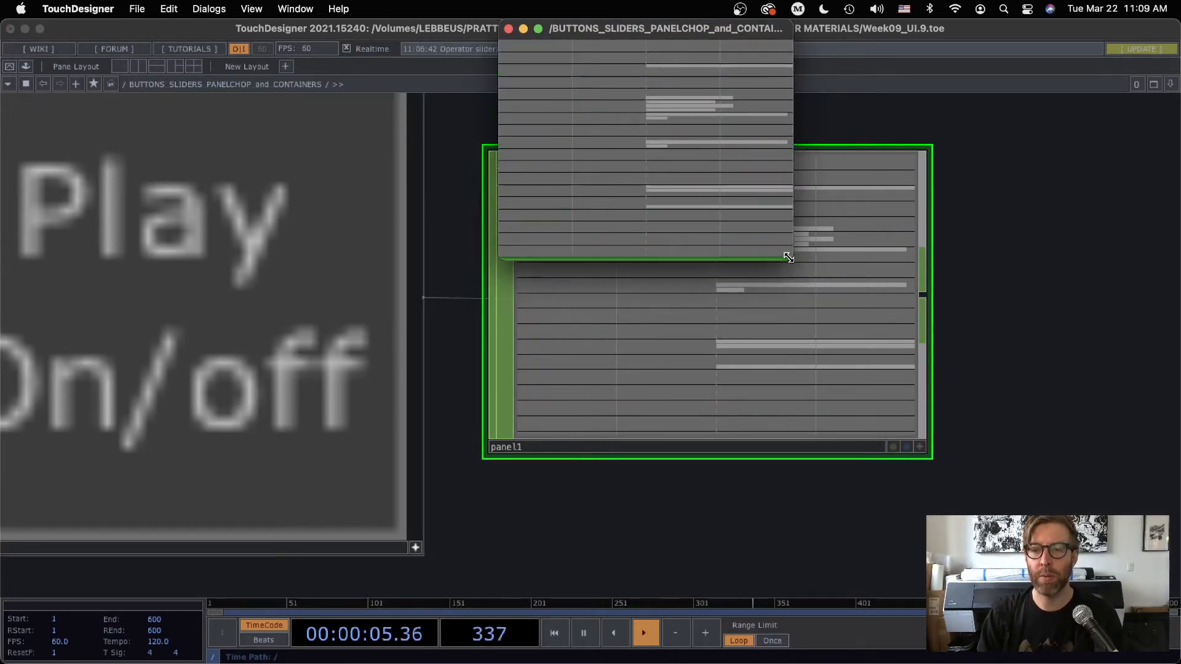
drag(792, 262, 914, 663)
mouse_move(880, 636)
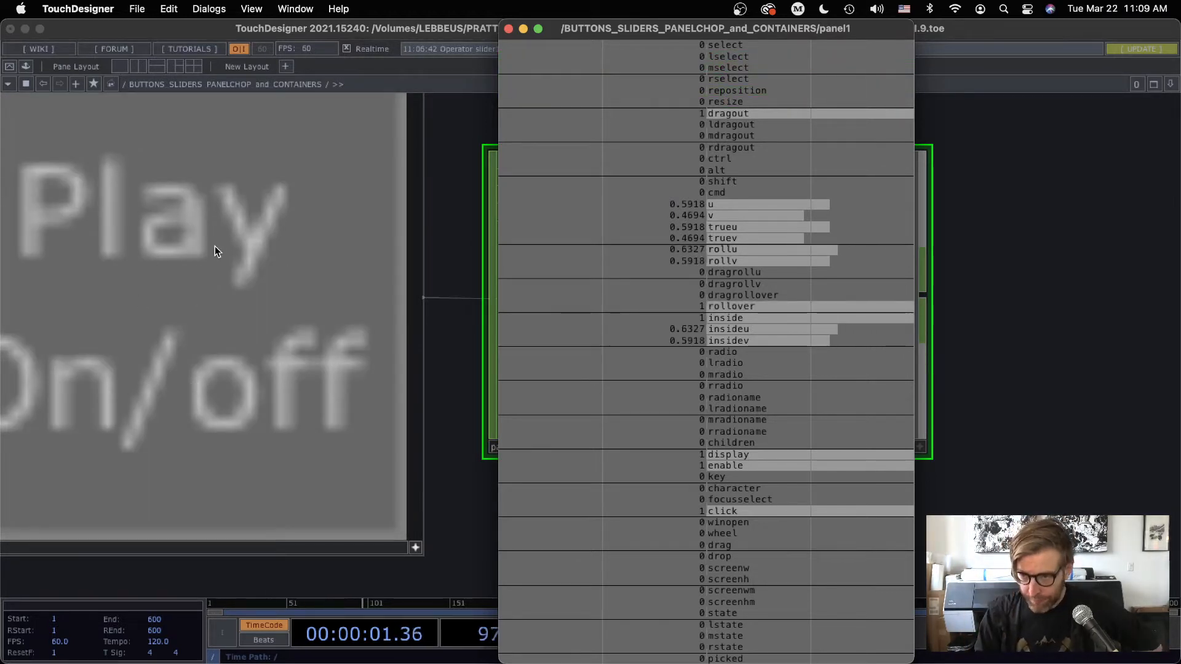
Look through the component operators in the operator creation list, including the panel types, and close it without adding any
key(Tab)
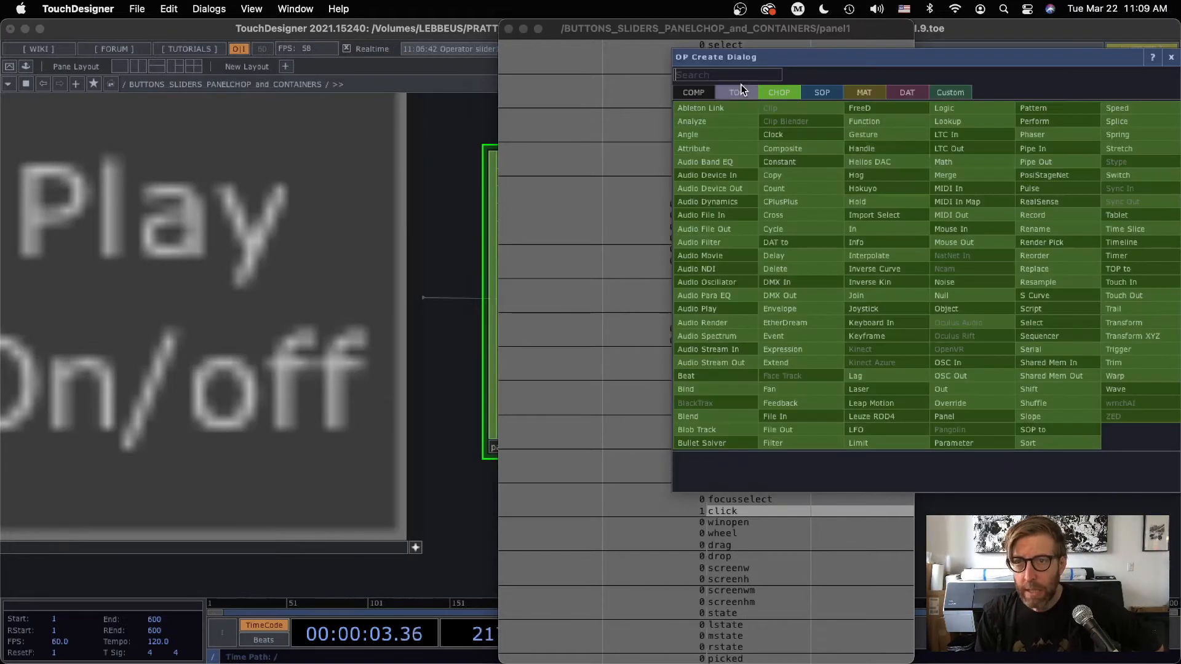
click(690, 91)
drag(729, 58, 200, 44)
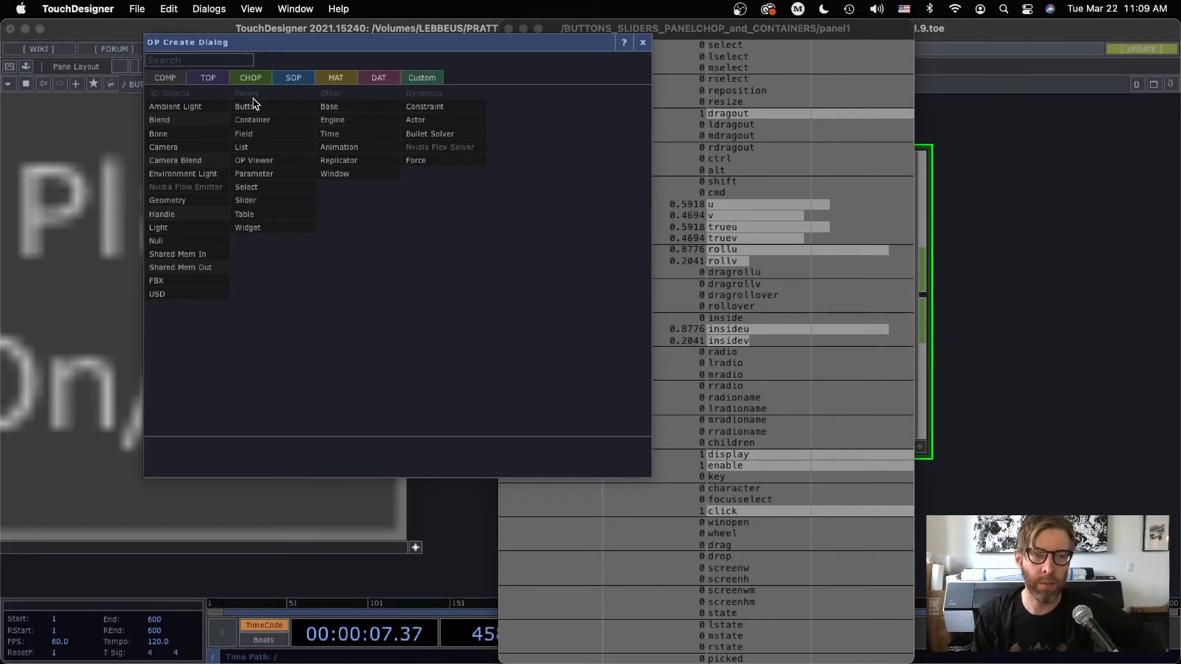
click(643, 44)
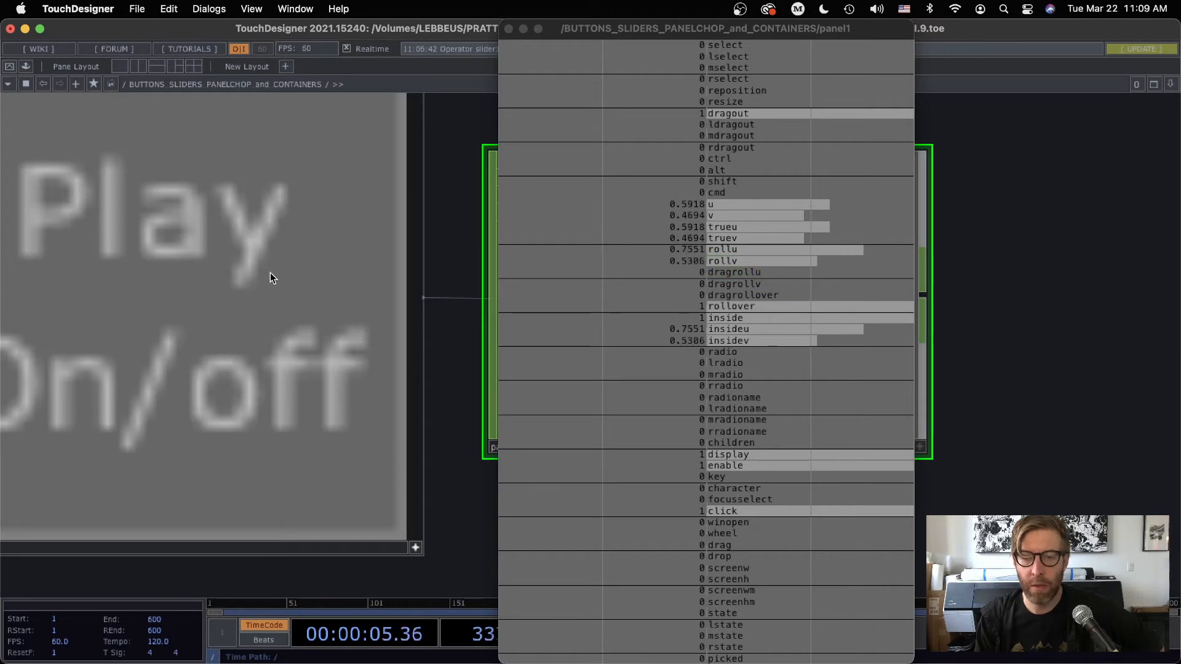
Toggle button1 at several different points on its face while reading the u, v and state channels of panel1
click(300, 159)
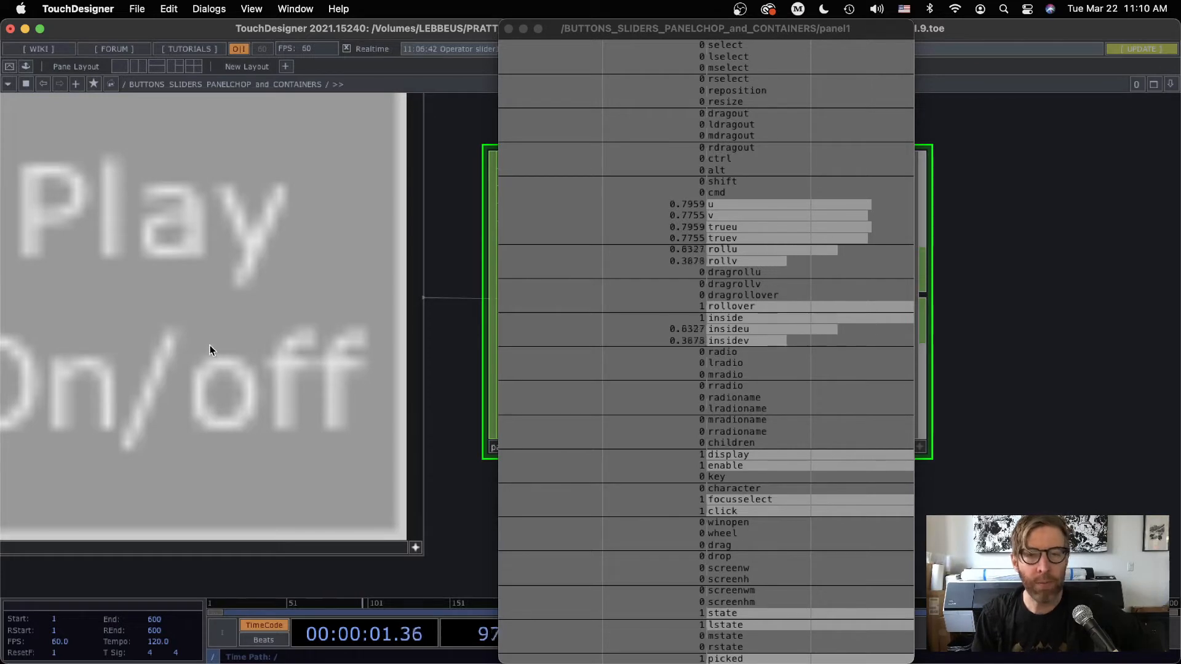
click(117, 152)
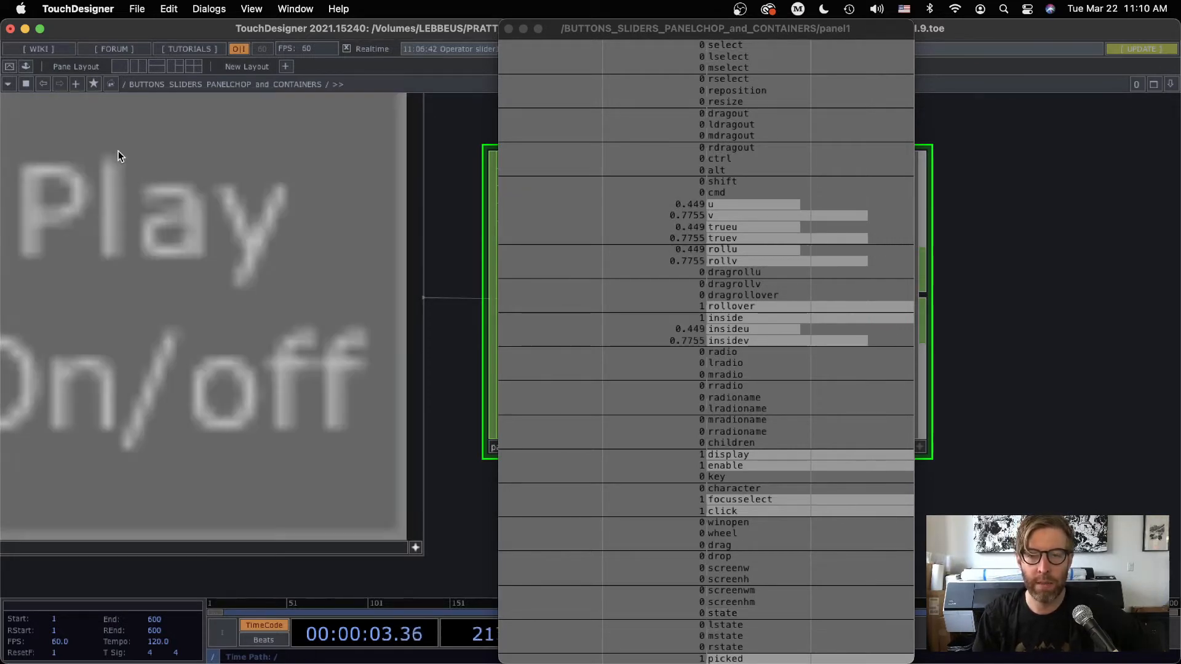
click(245, 340)
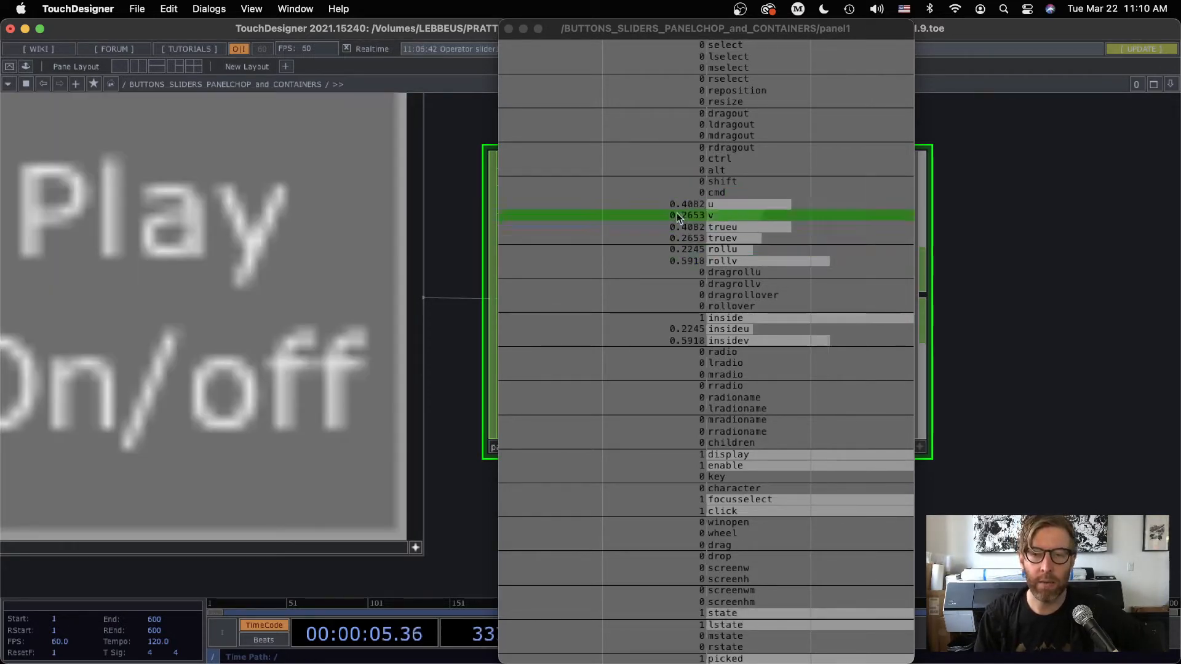
click(348, 274)
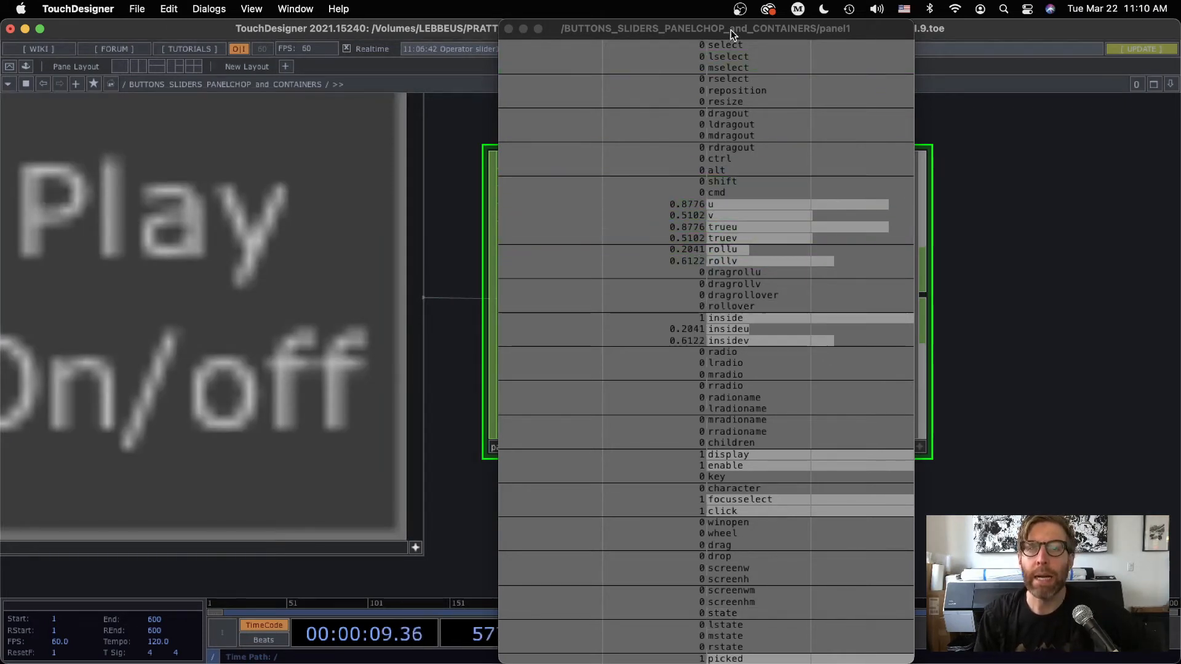
click(191, 201)
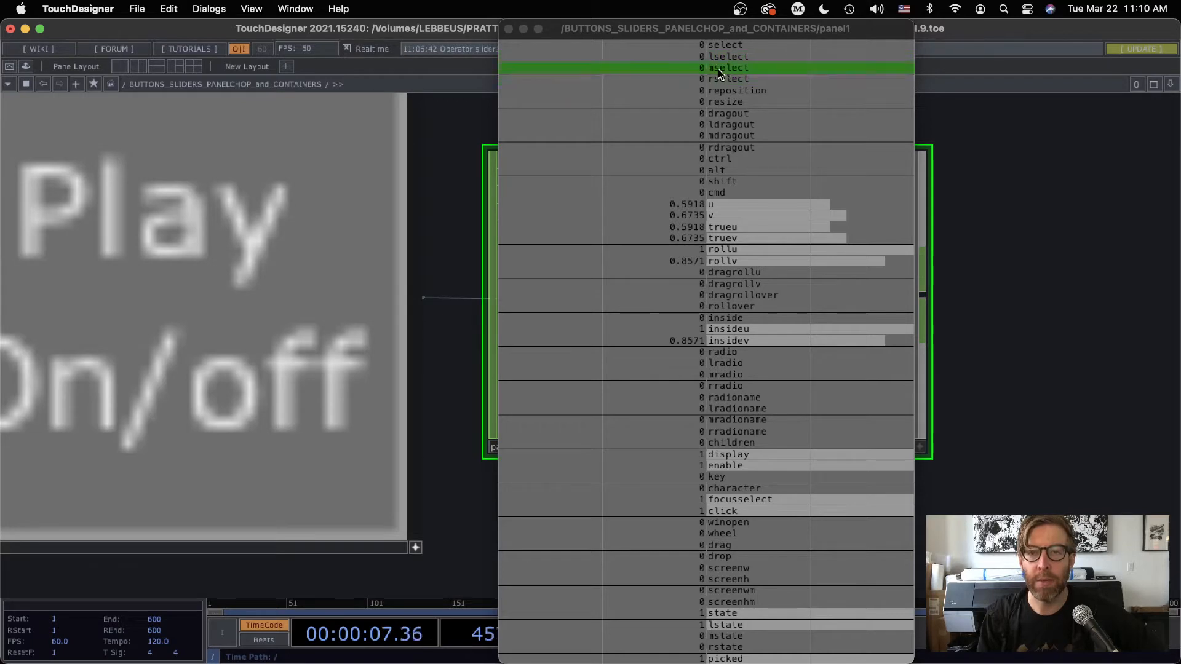
Test button1 with the different mouse buttons while reading the mselect, rselect and related state channels of panel1
middle_click(299, 174)
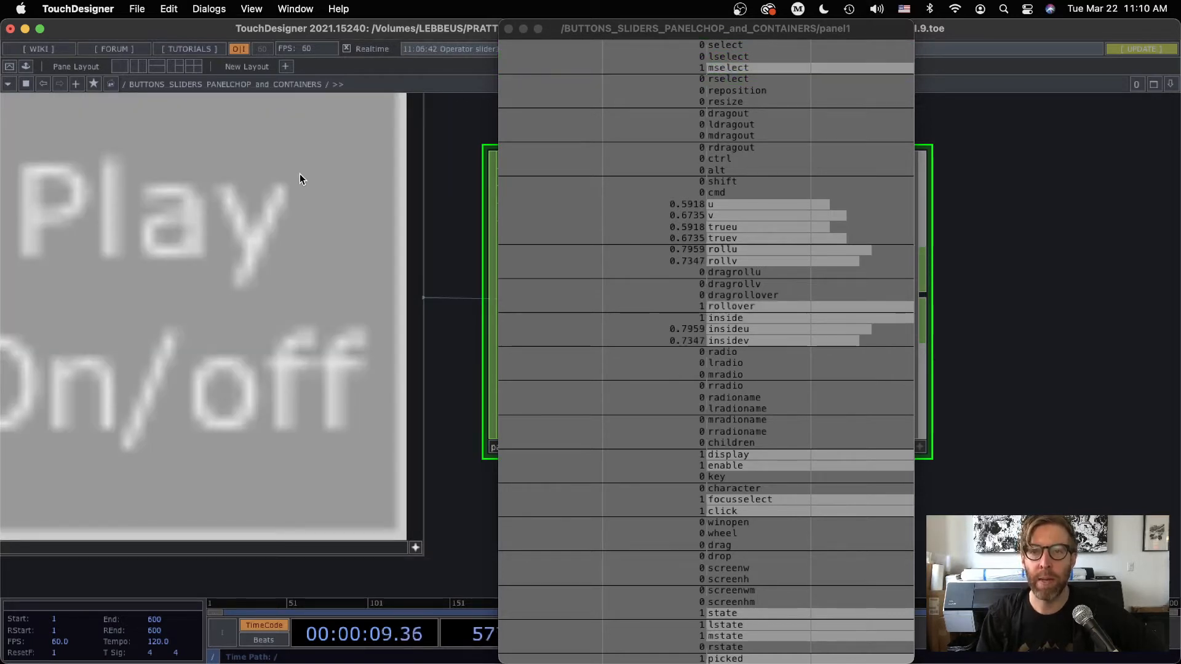
right_click(277, 175)
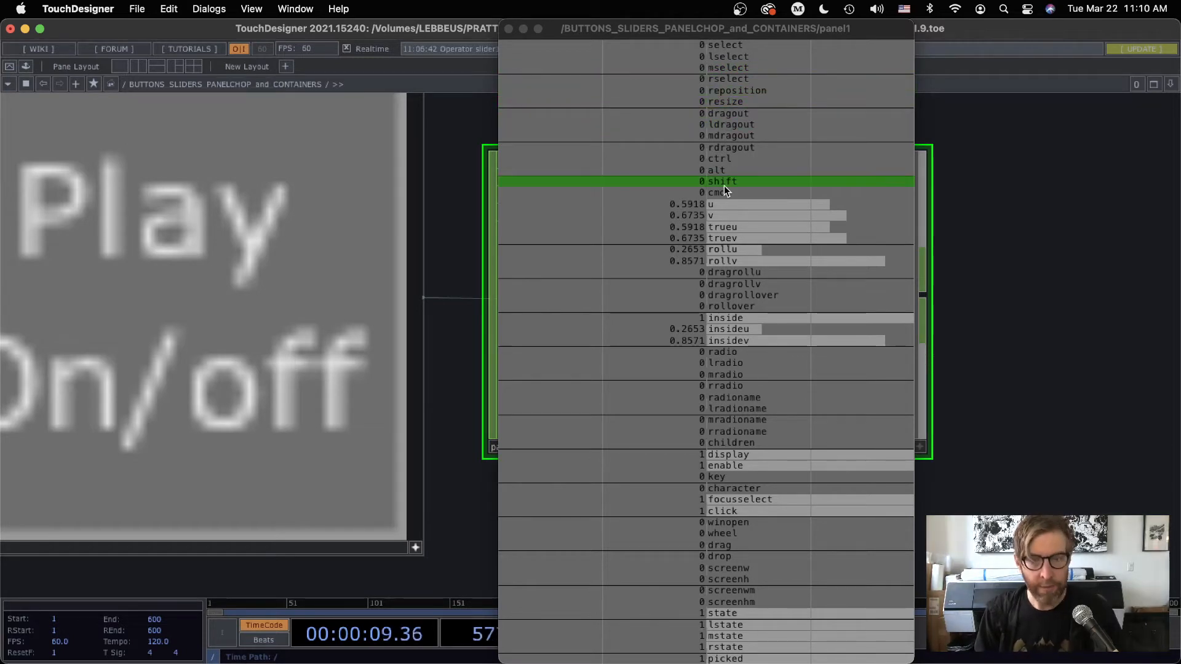
shift+click(264, 194)
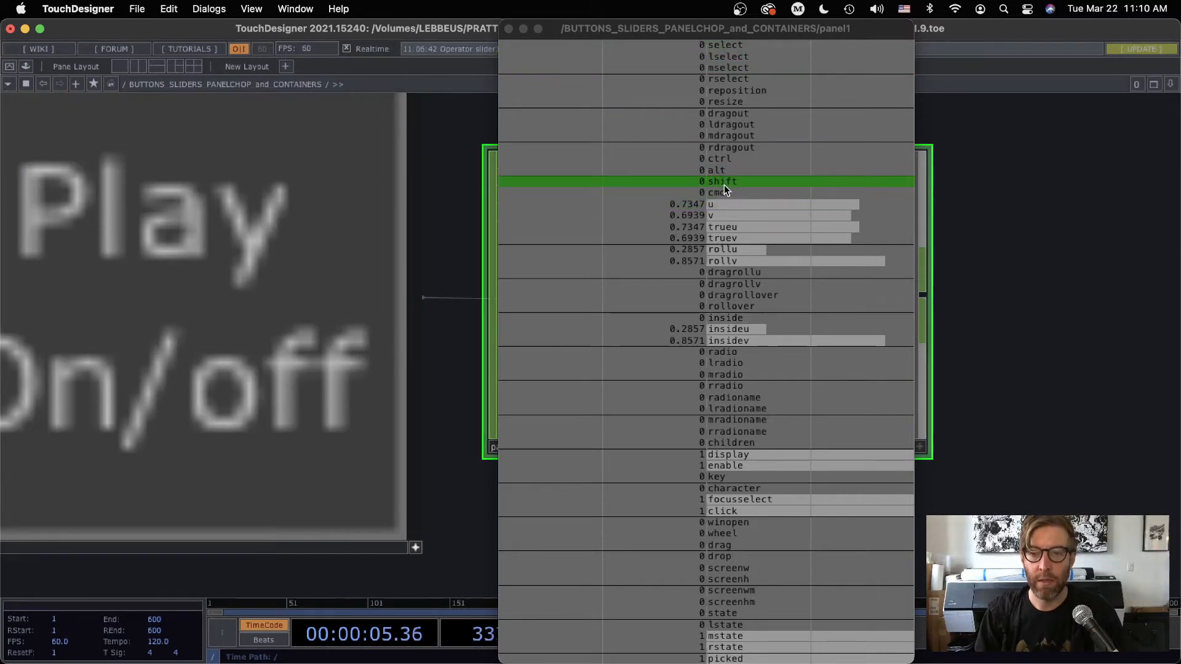
Test the Shift and Command modifiers over button1 against panel1's shift and cmd channels, and toggle the button once
key(shift)
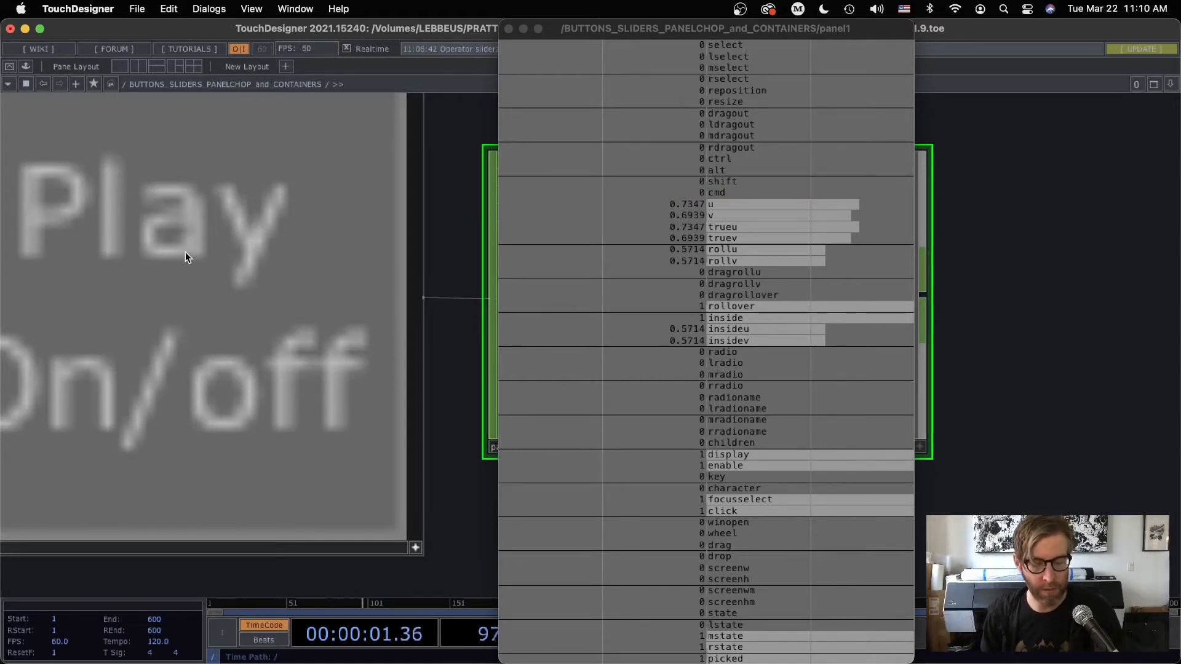
key(shift)
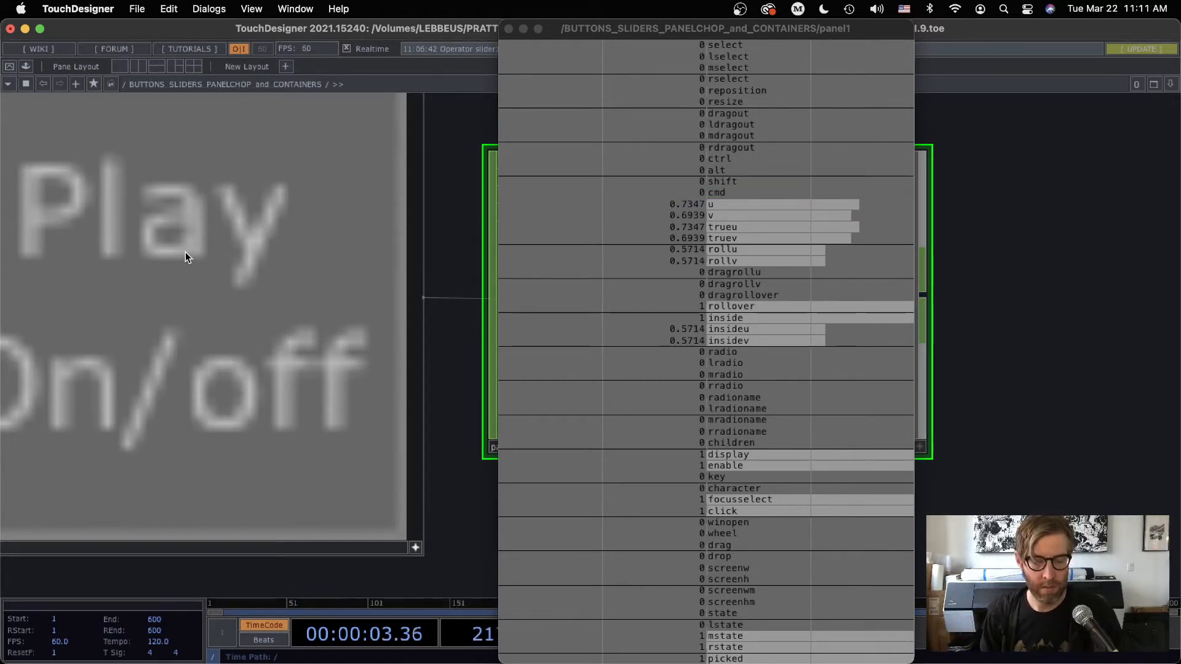
key(shift)
key(super)
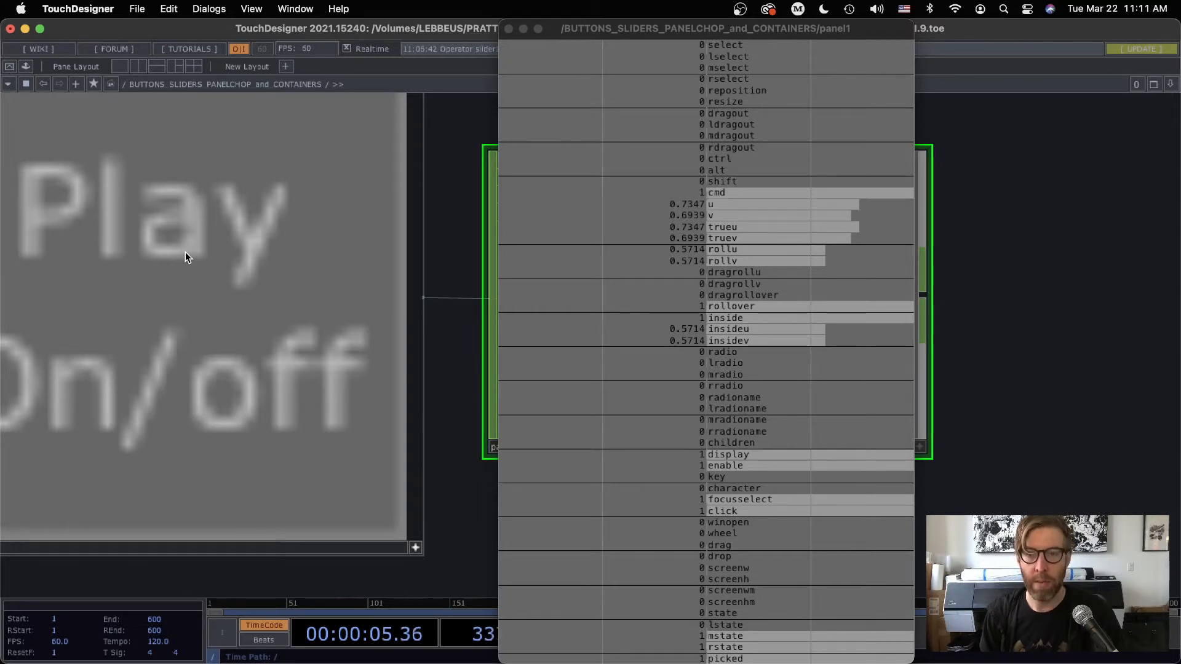
super+click(192, 250)
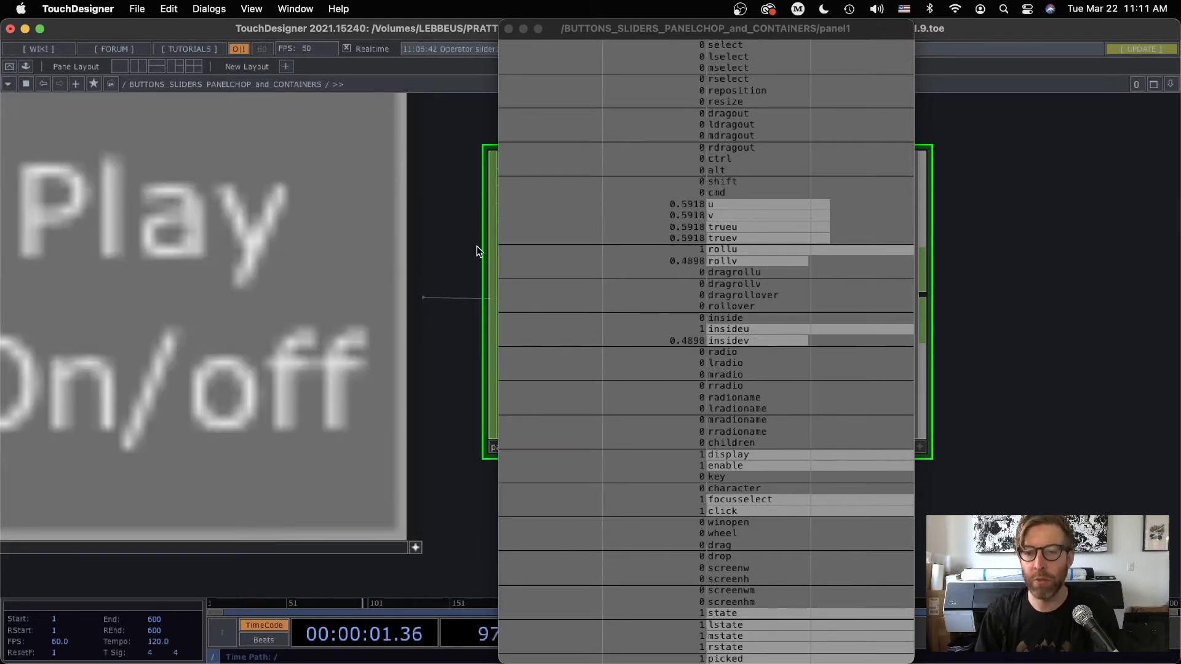
Toggle button1 repeatedly while comparing panel1's state and lstate channels
scroll(494, 324, down, 1)
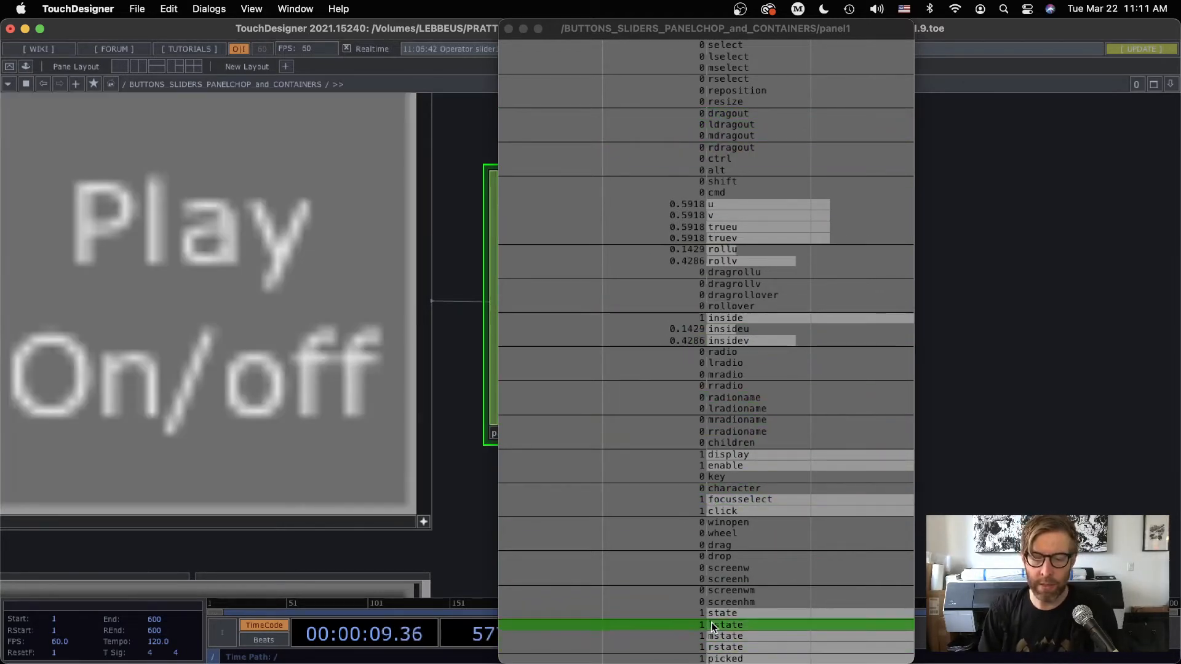
click(263, 335)
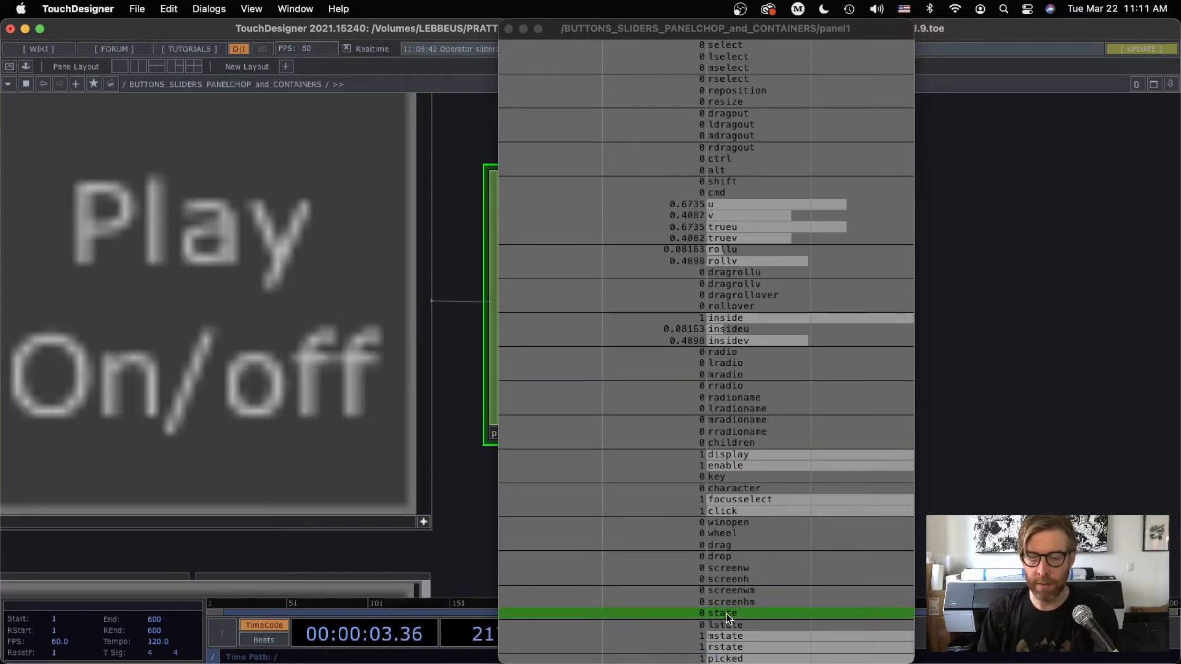
click(240, 292)
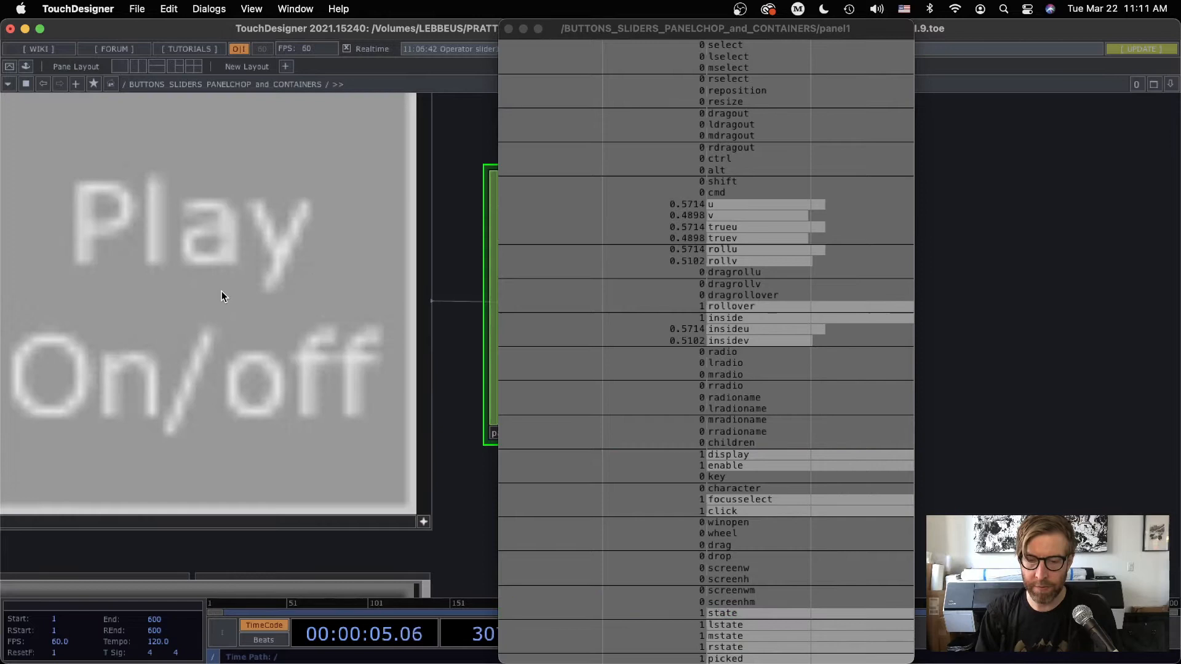
click(295, 326)
click(294, 326)
click(295, 326)
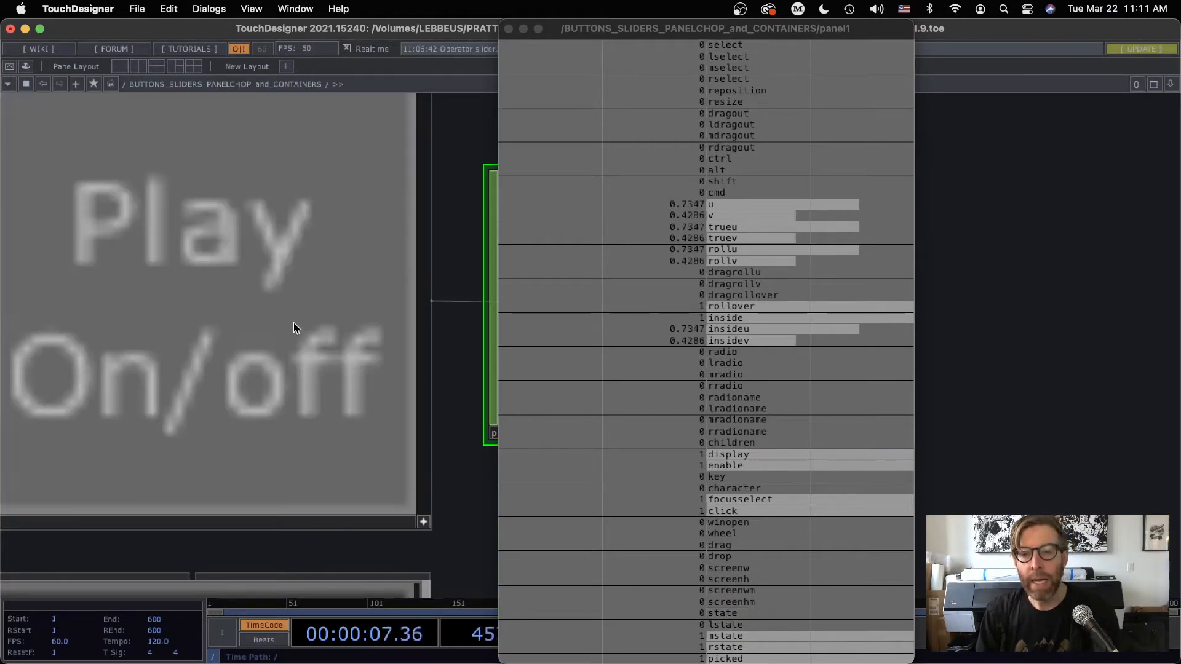
Close panel1's floating viewer and set panel1's Select parameter to the state channel only
drag(613, 28, 744, 12)
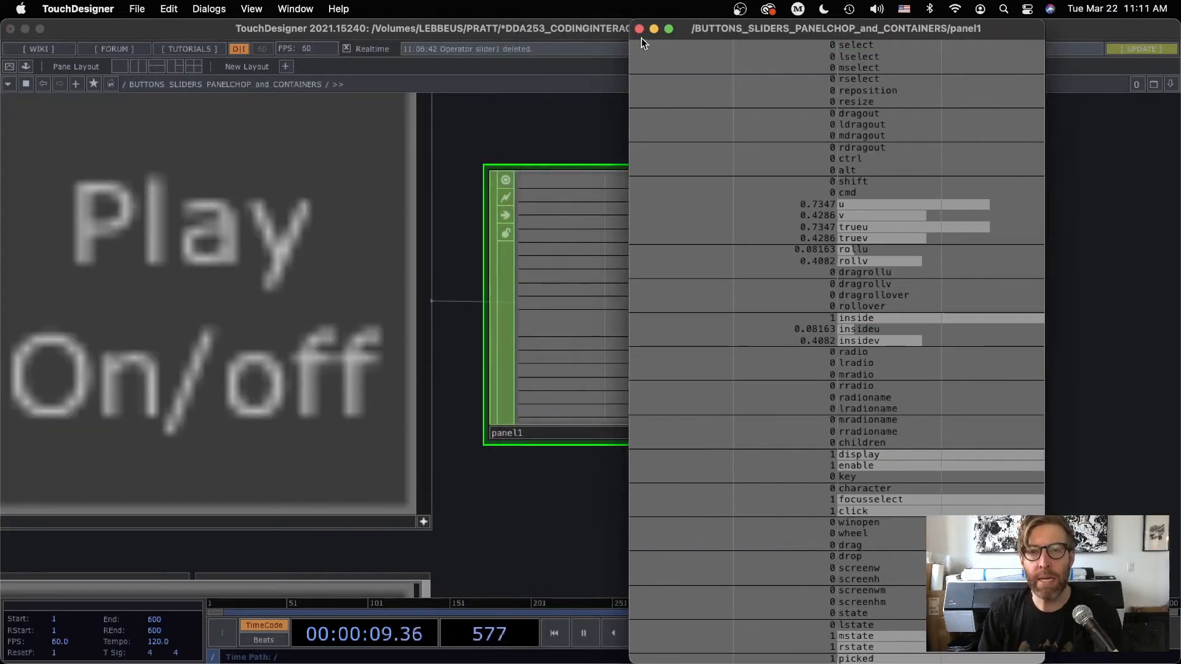
click(639, 28)
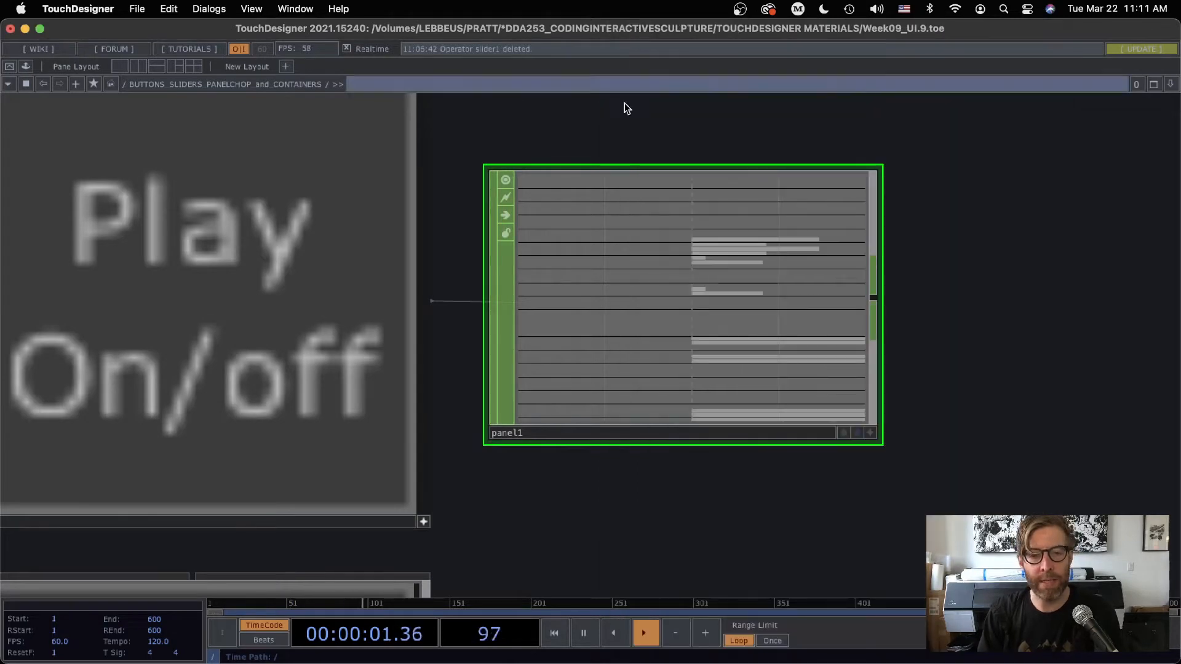
scroll(569, 415, down, 3)
scroll(572, 416, down, 1)
drag(601, 492, 449, 475)
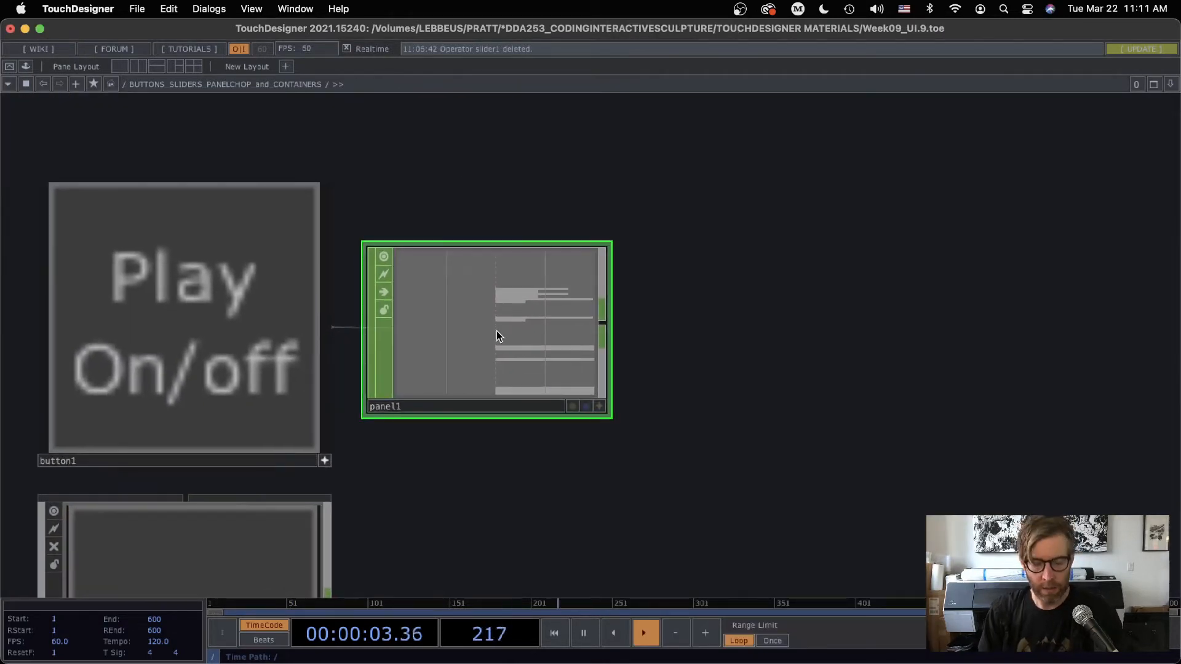
key(p)
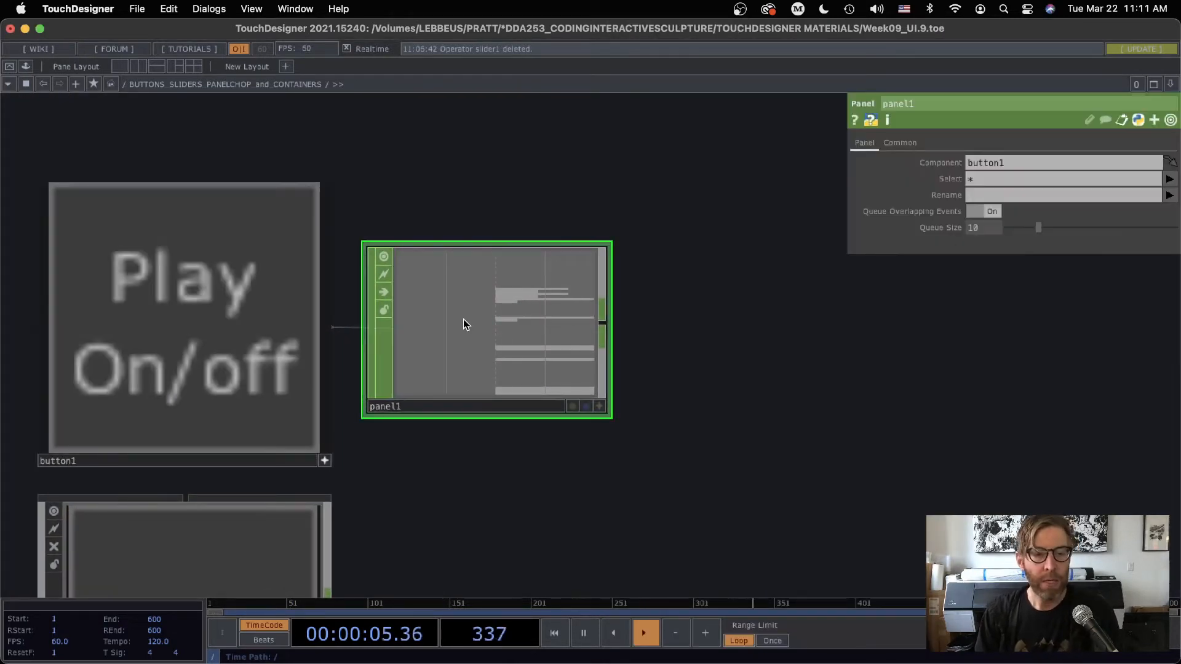
click(1170, 179)
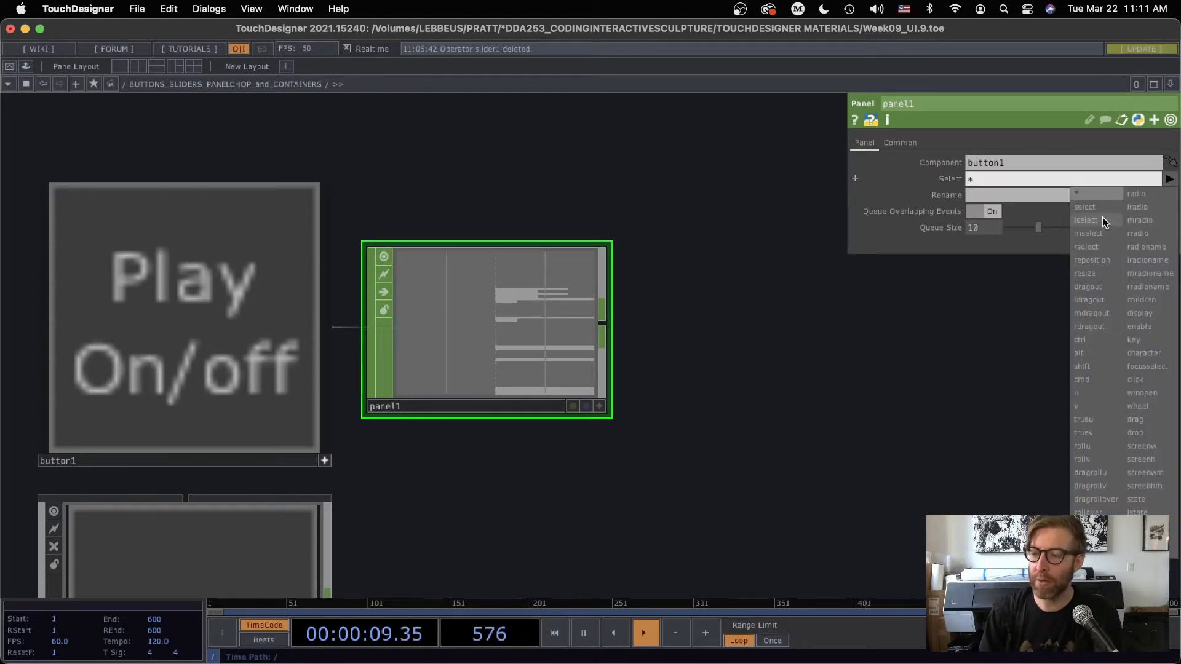
click(1135, 500)
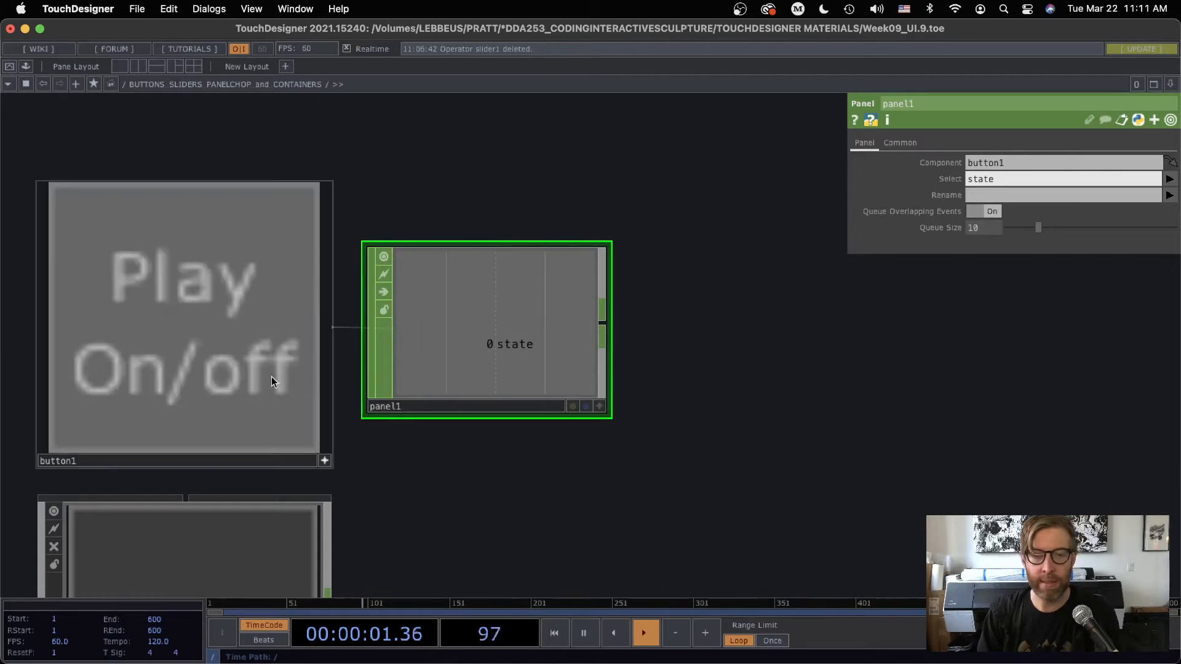
Toggle button1 on and off to check panel1's single state channel, and hide the parameter window
click(277, 381)
scroll(626, 497, left, 3)
click(281, 276)
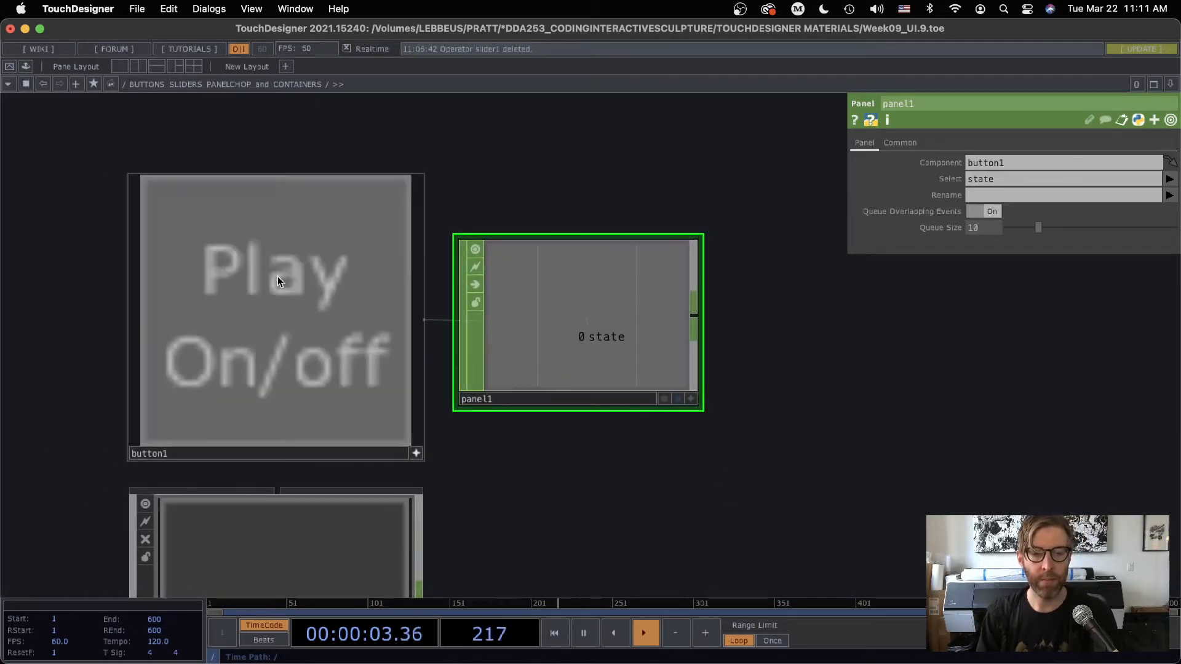
click(317, 301)
click(321, 327)
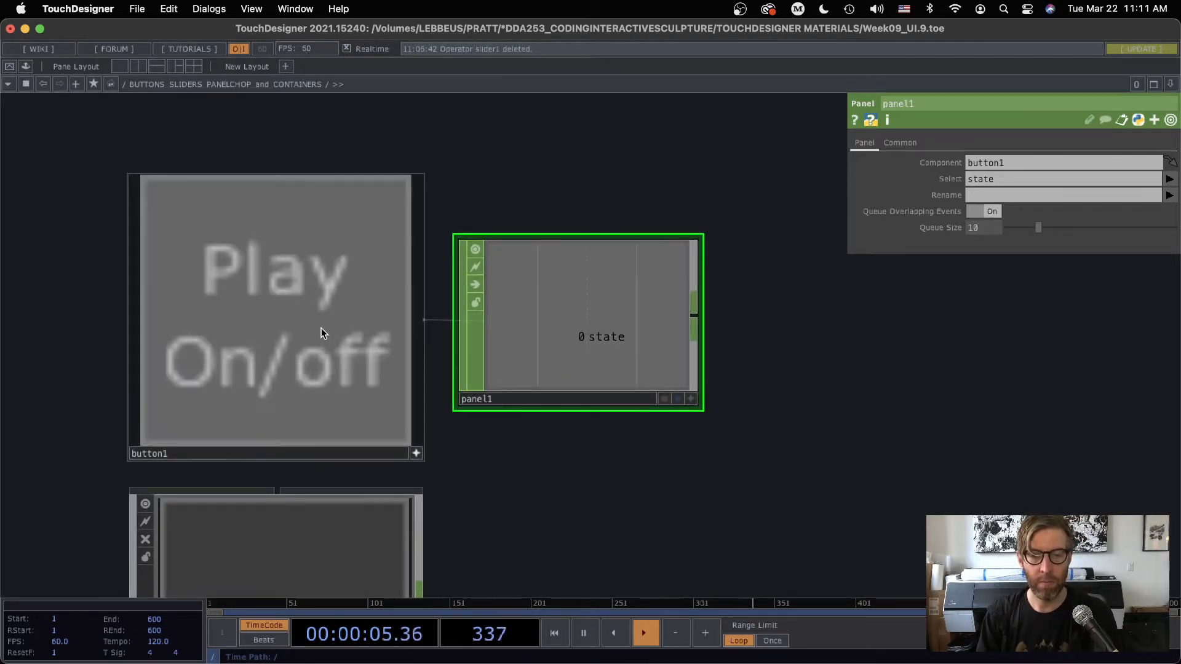
click(289, 300)
key(p)
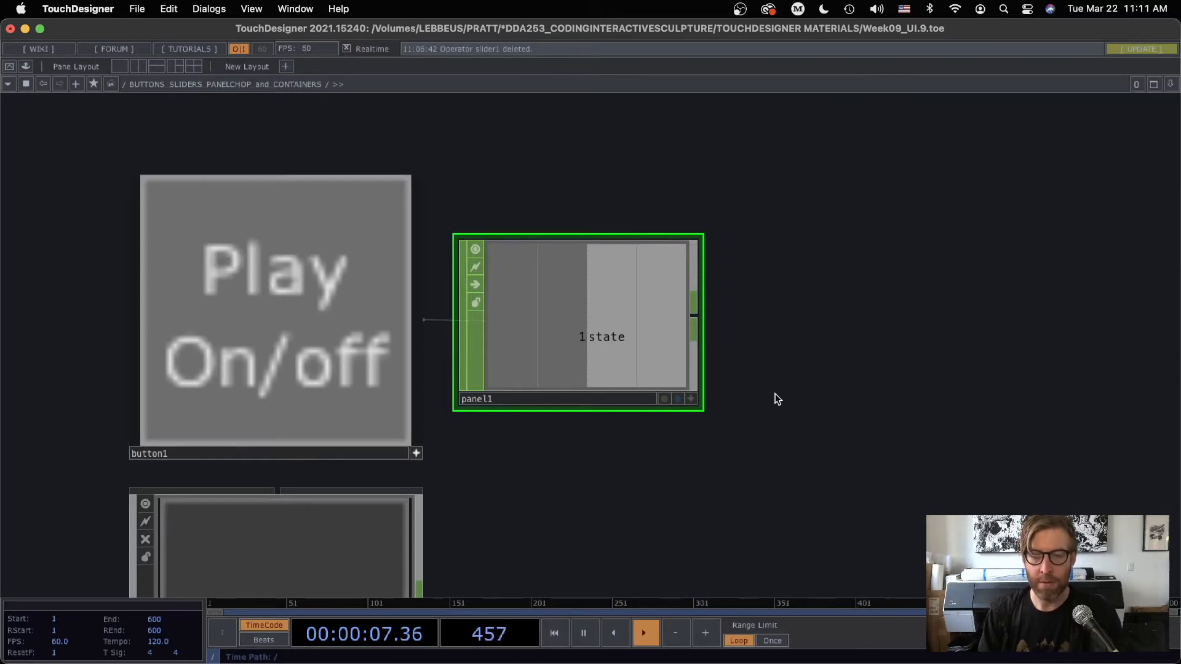
scroll(775, 393, down, 5)
drag(775, 394, 510, 349)
scroll(504, 352, up, 2)
click(263, 289)
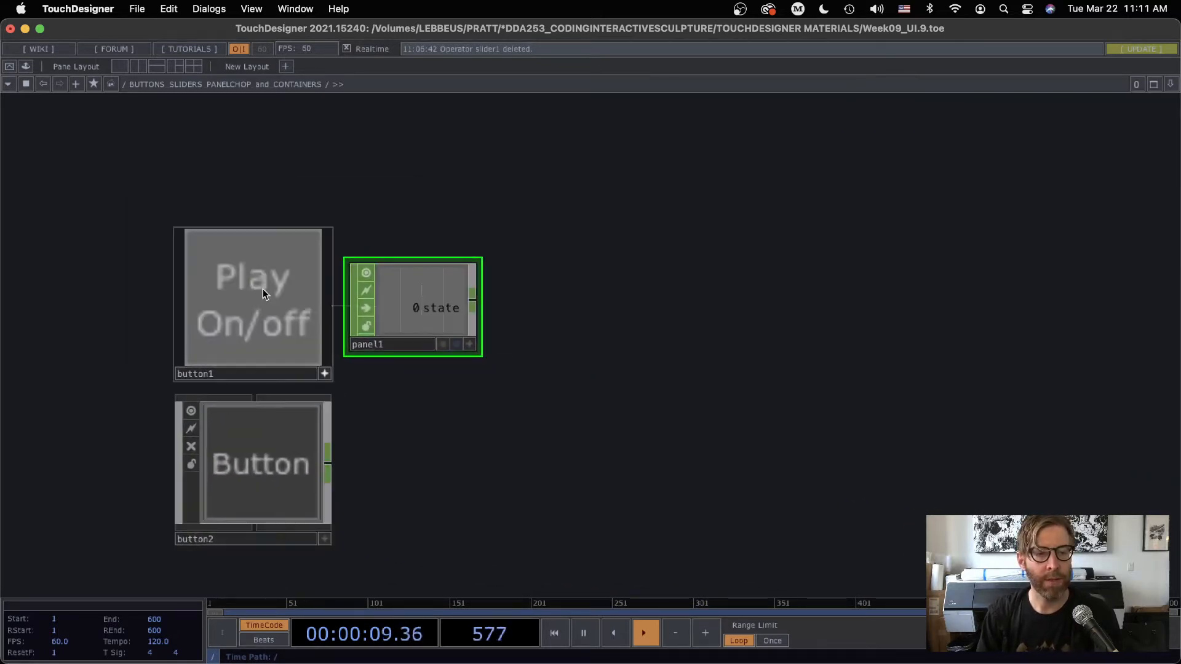
Add a Null CHOP connected to panel1's output and place it beside panel1
scroll(562, 342, up, 1)
right_click(473, 302)
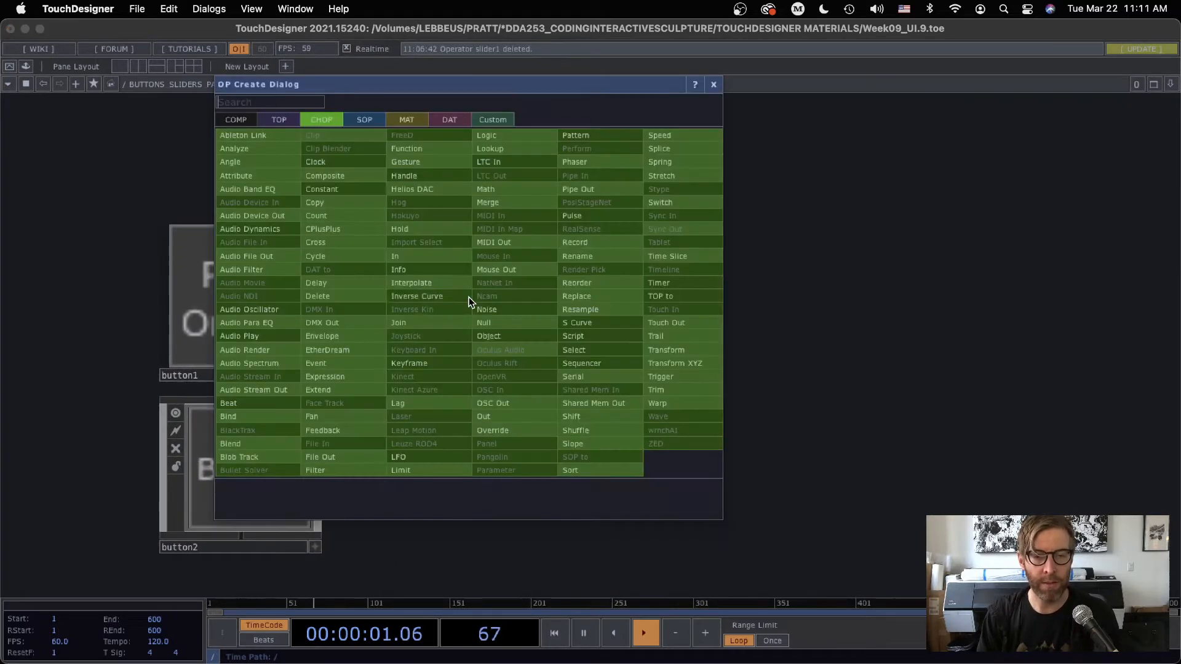
click(491, 325)
click(554, 304)
scroll(533, 408, left, 3)
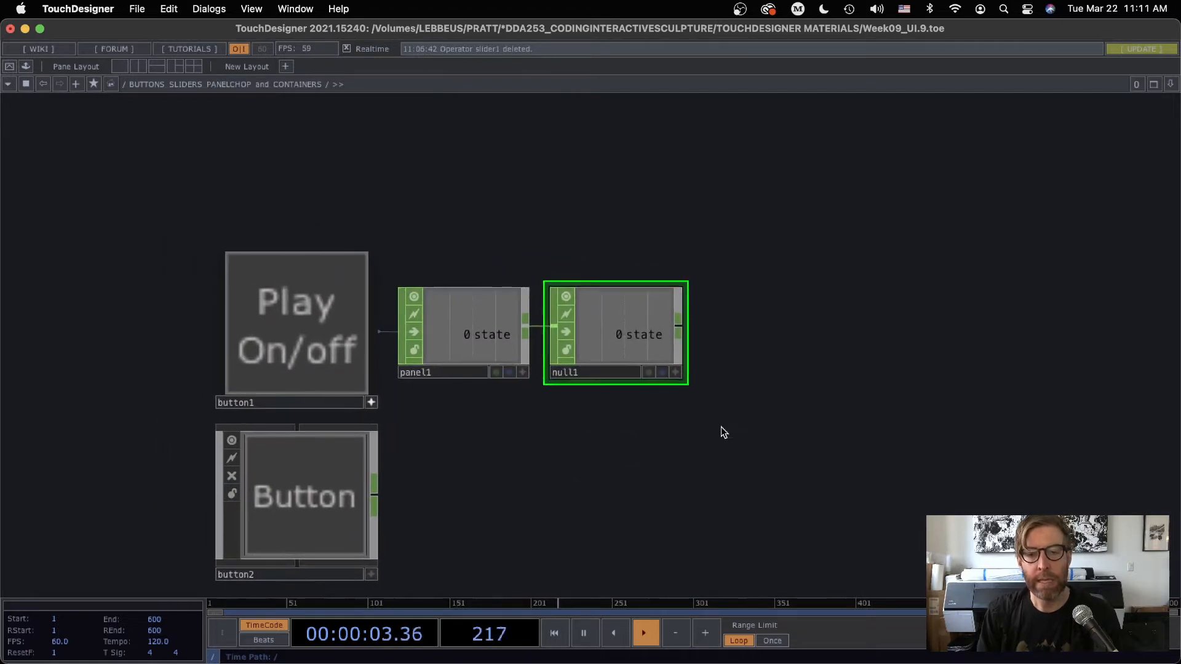
Make null1's viewer active and inactive again, and toggle button1 to check the state reaching null1
click(676, 373)
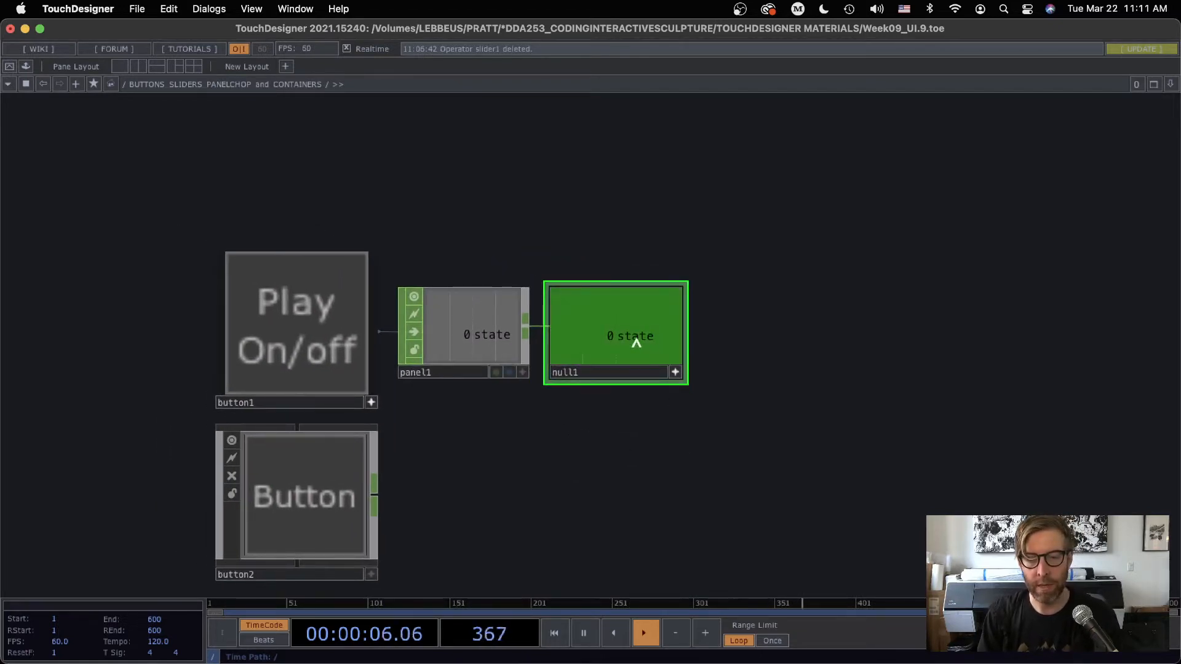
click(675, 372)
click(294, 316)
click(294, 317)
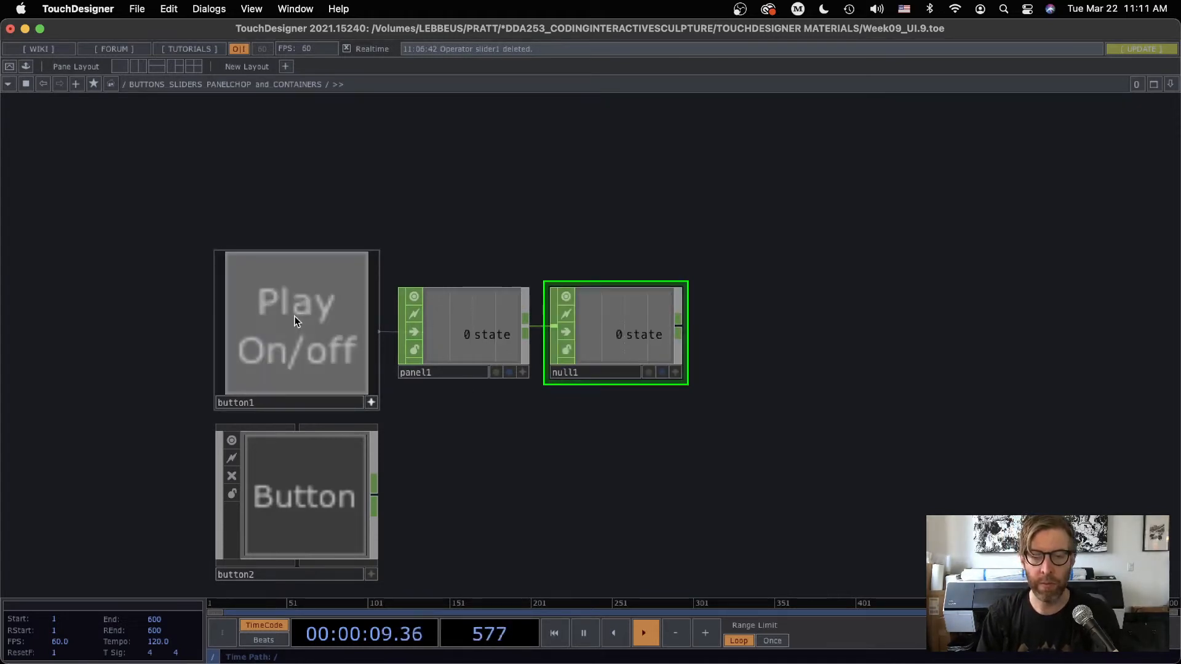
scroll(498, 463, down, 2)
drag(497, 460, 453, 257)
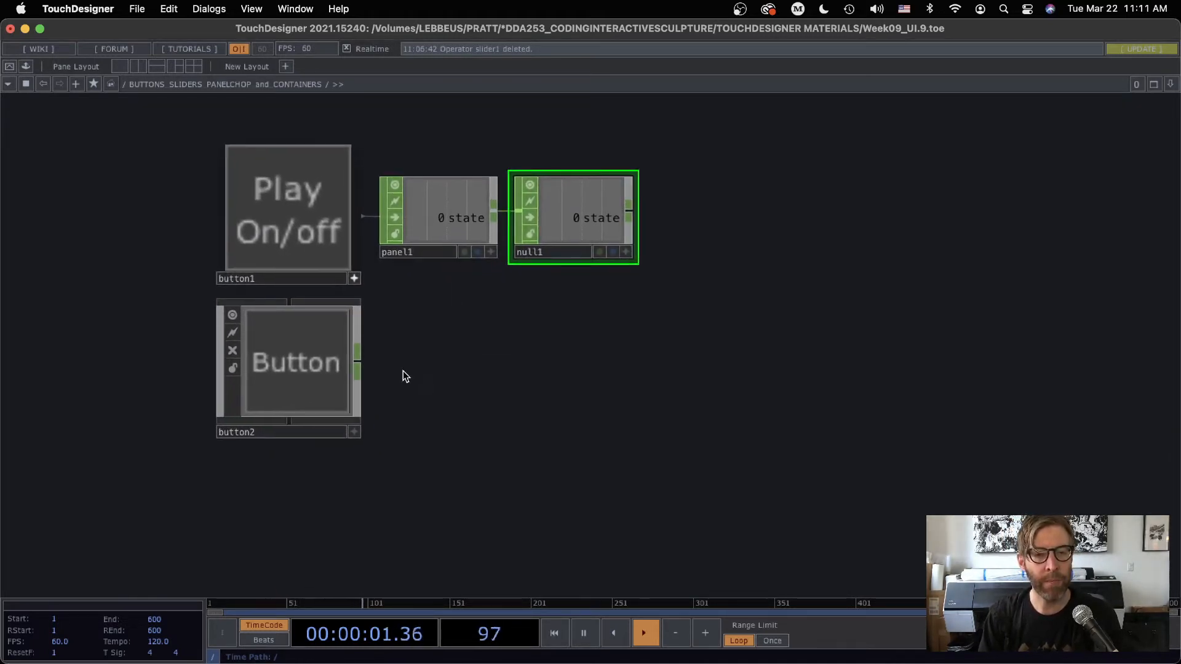
scroll(406, 371, up, 3)
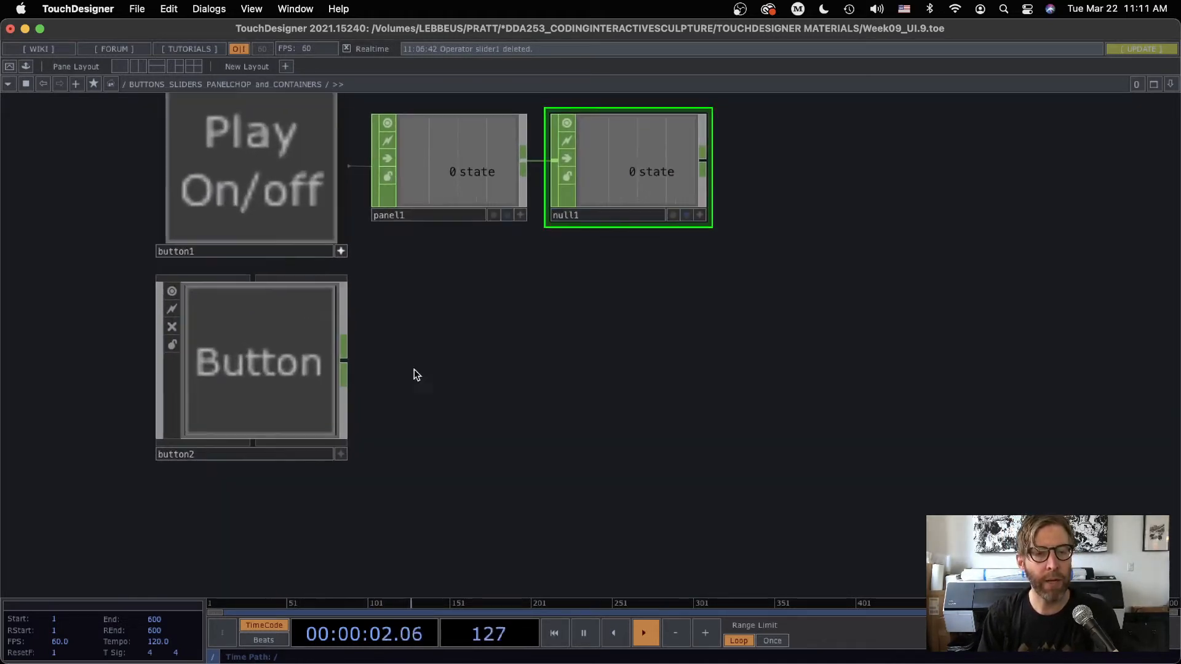
Add a Panel CHOP beside button2 and assign button2 as its Component
click(264, 382)
scroll(252, 388, up, 3)
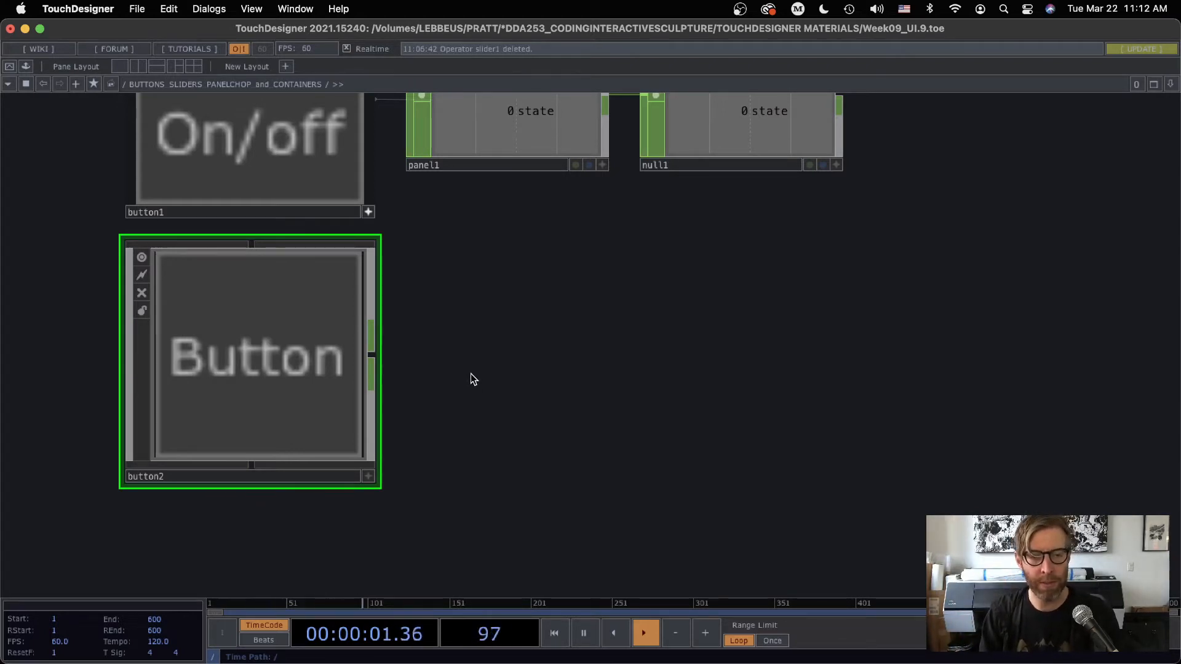
key(Tab)
click(507, 520)
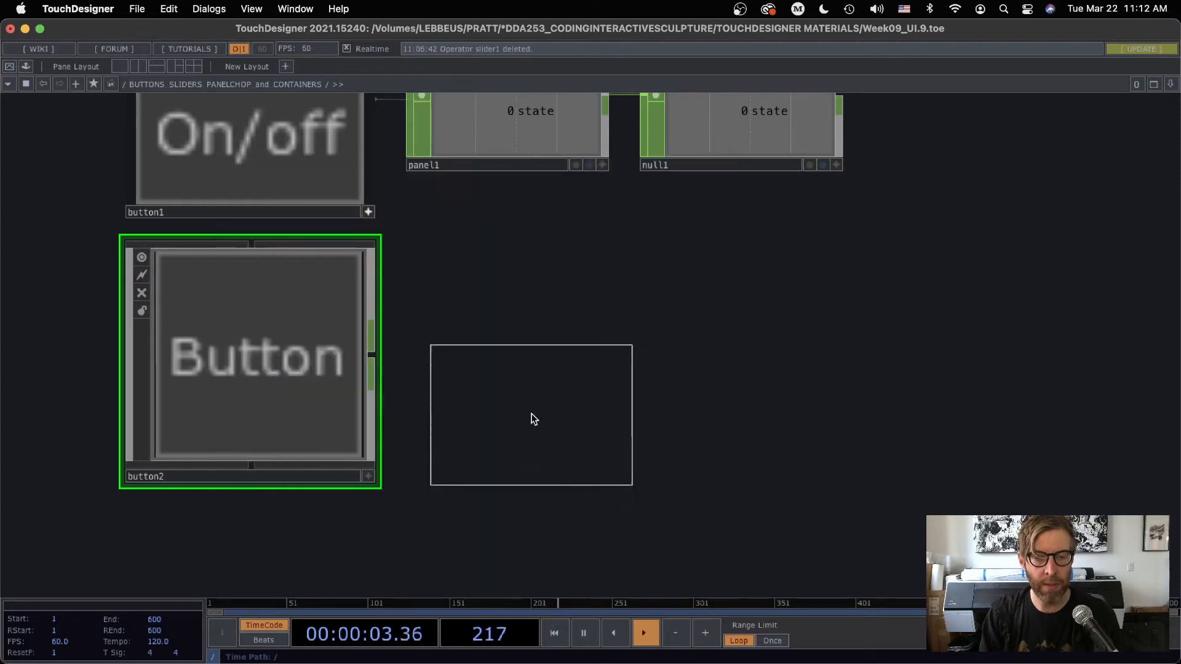
click(511, 352)
key(p)
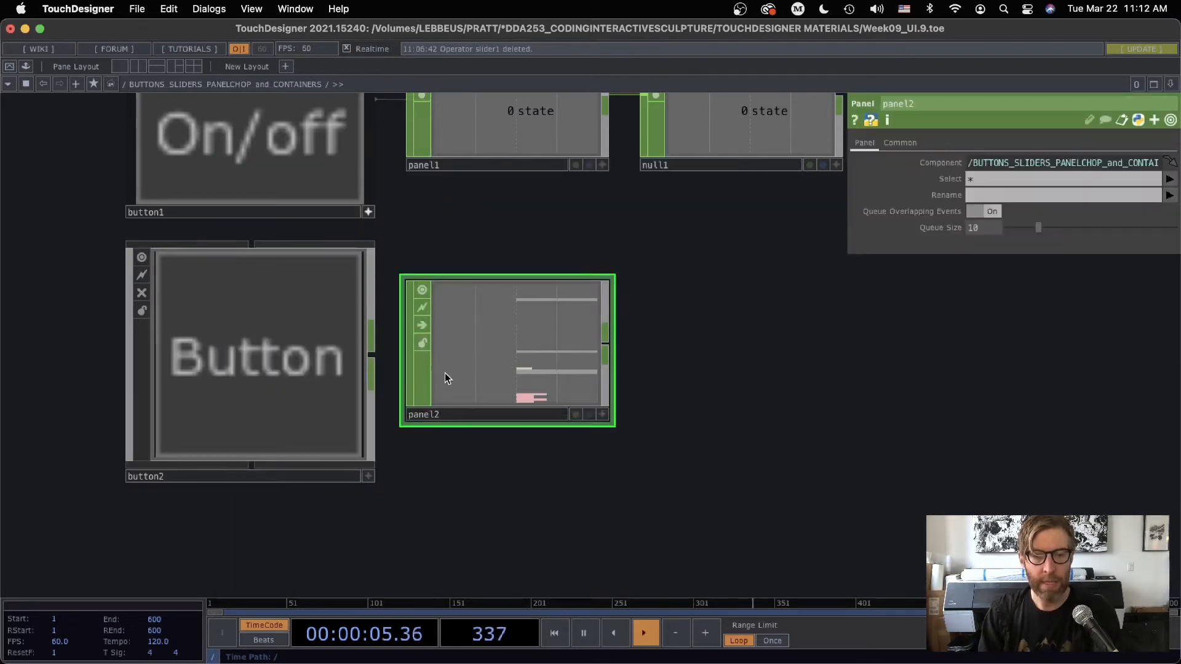
drag(326, 357, 984, 164)
Open panel2's floating viewer and enlarge it to the full screen height to show its channel list
scroll(398, 444, up, 5)
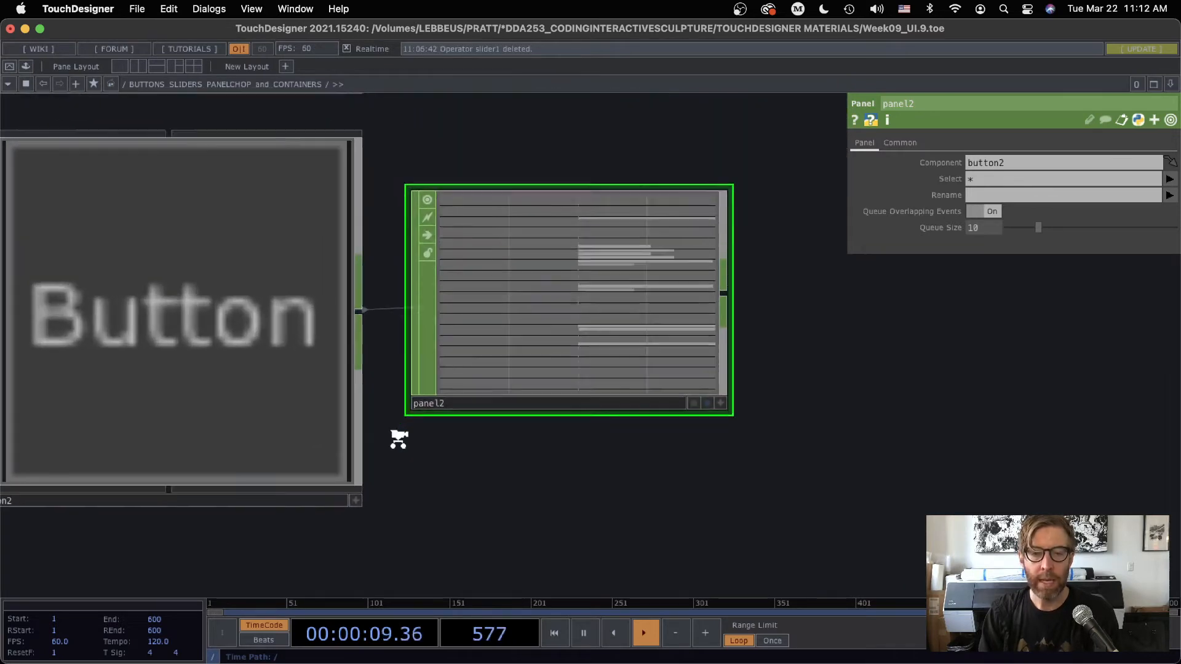
right_click(679, 212)
click(691, 211)
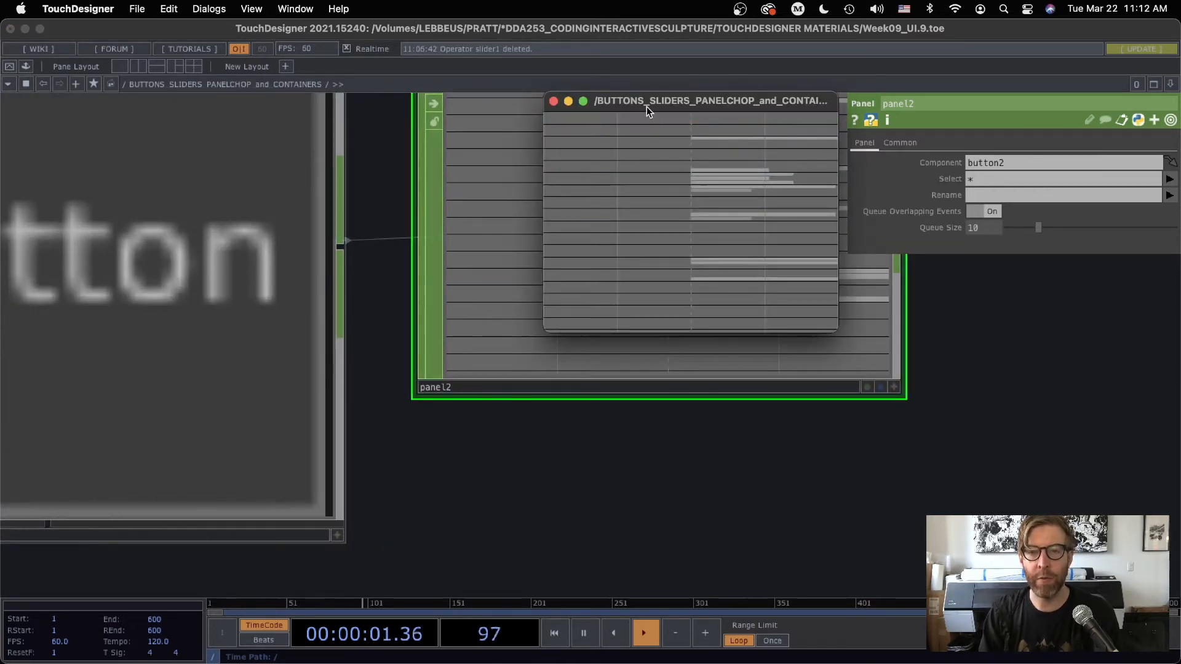
drag(647, 104, 524, 31)
drag(712, 258, 853, 661)
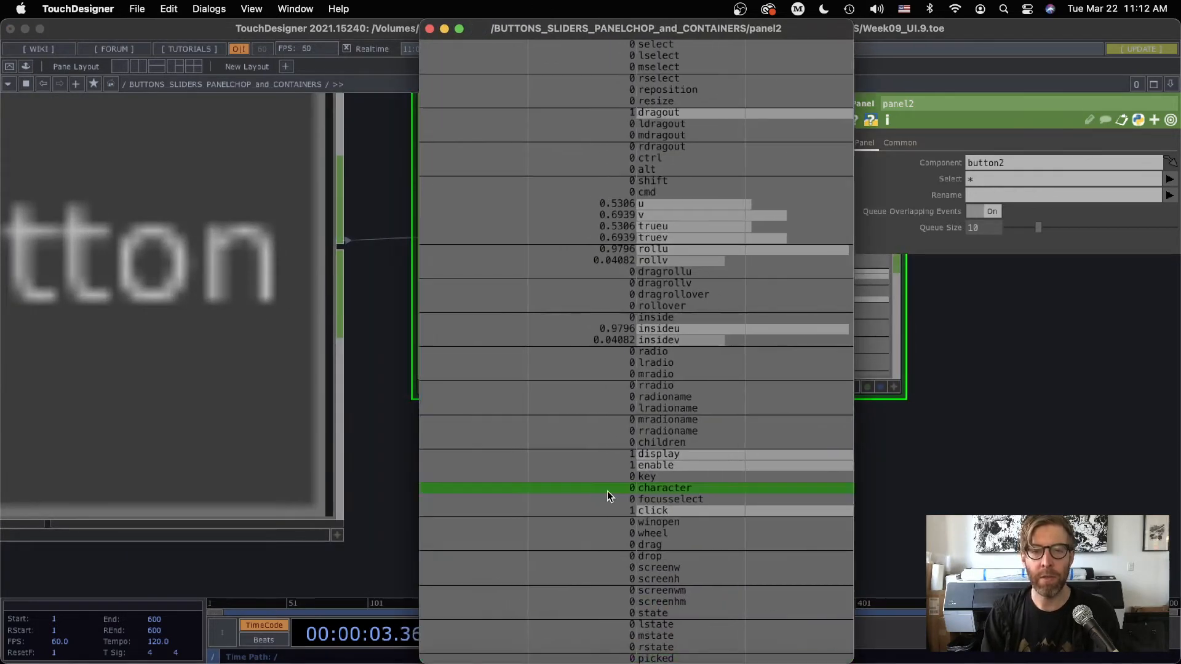
Make button2's viewer active, trigger it repeatedly to examine which panel2 channels respond, and close the floating viewer
click(172, 279)
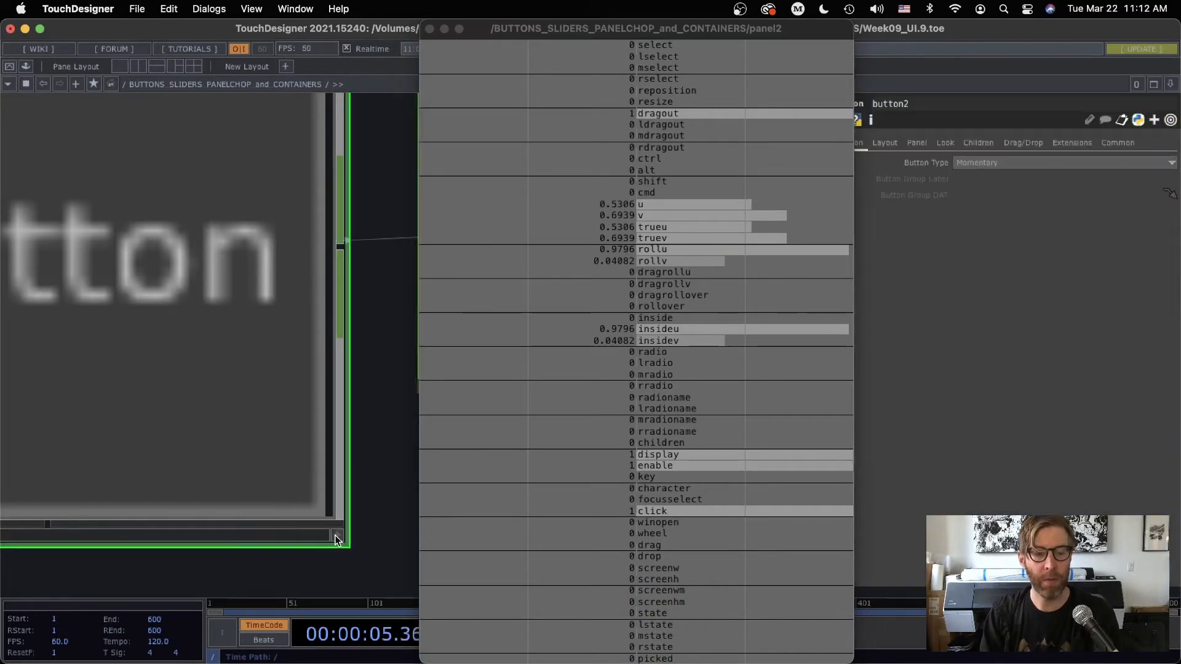
click(218, 176)
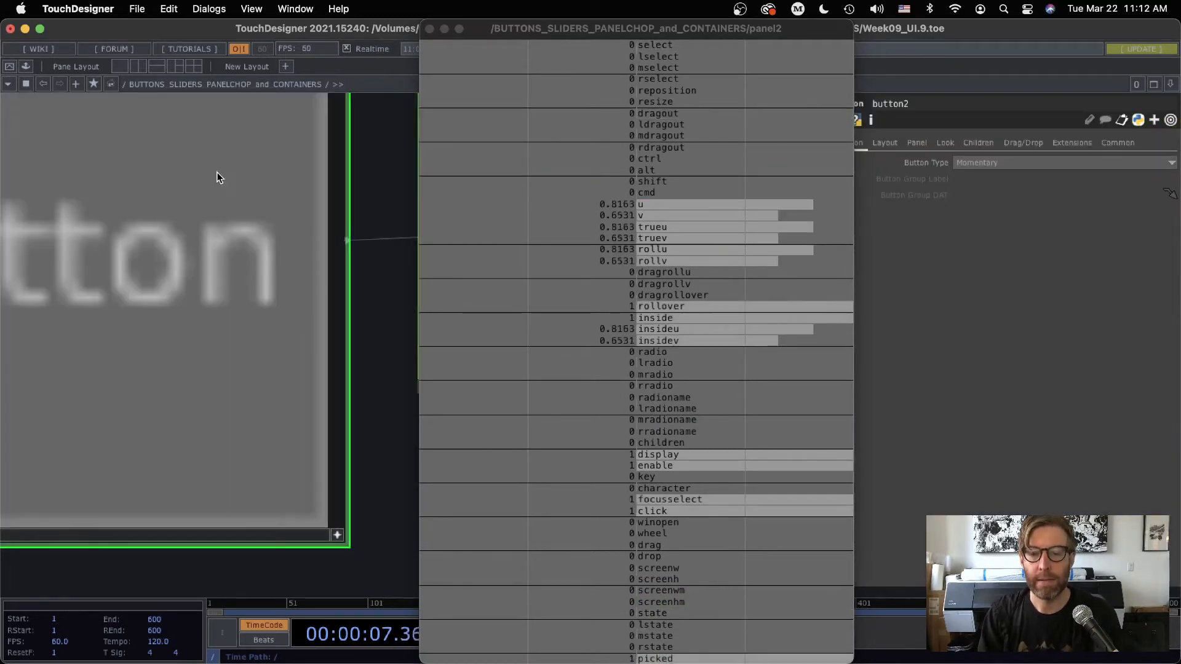
click(218, 176)
double_click(217, 176)
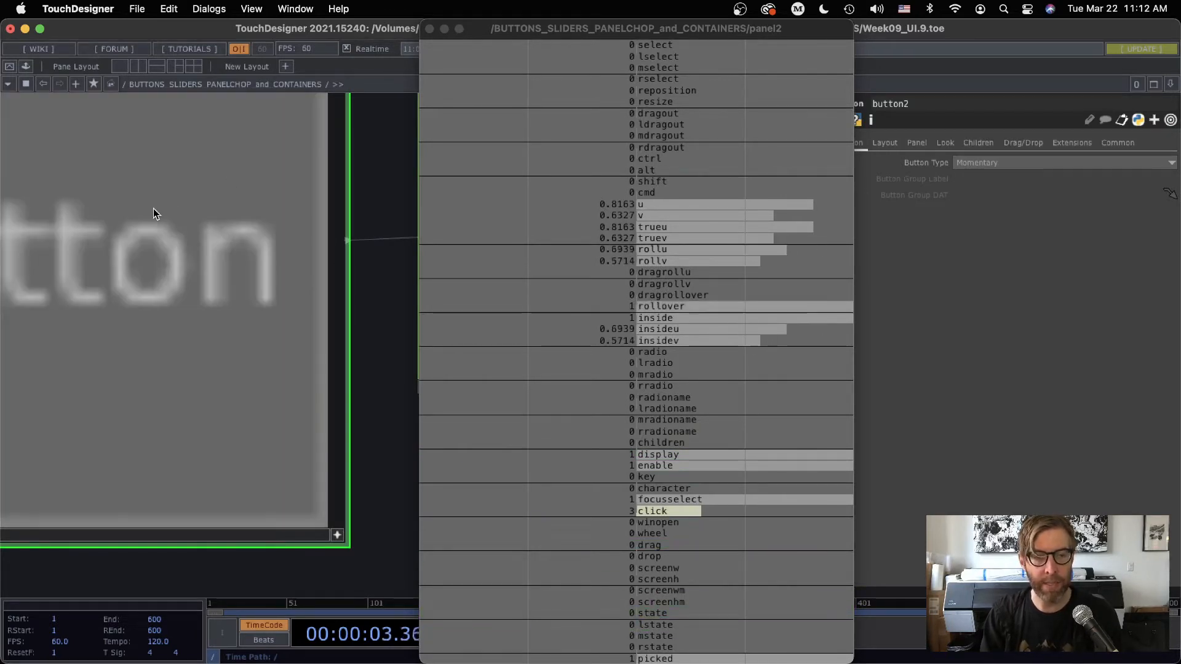
click(153, 205)
click(152, 206)
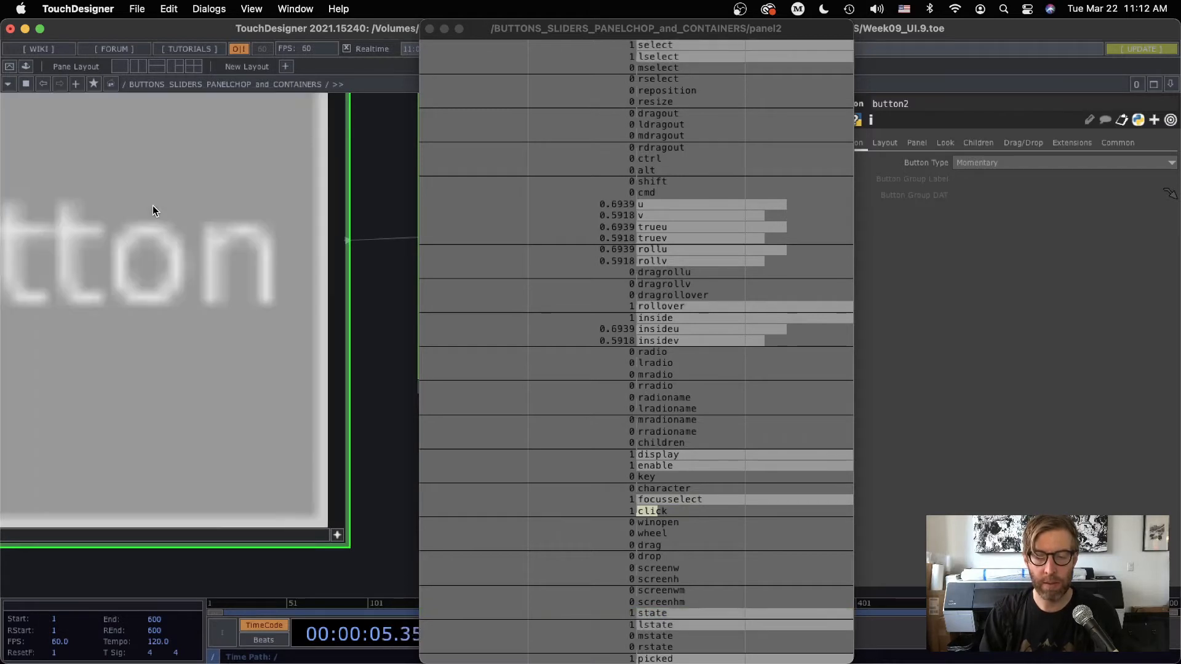
click(153, 206)
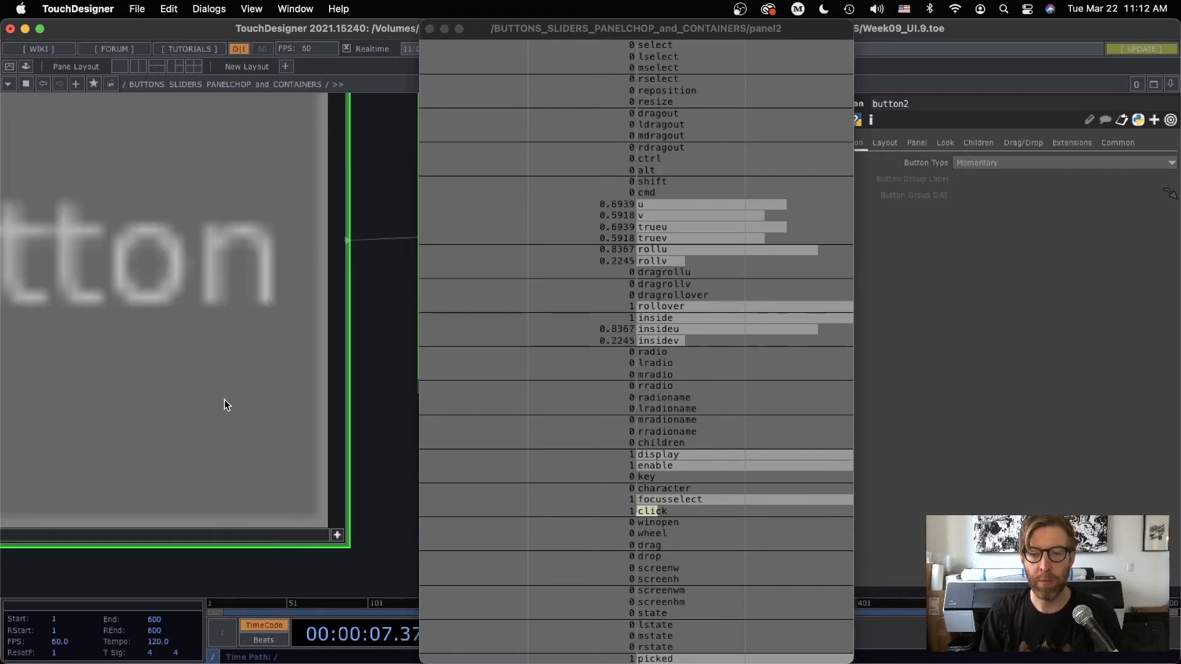
click(228, 389)
click(237, 165)
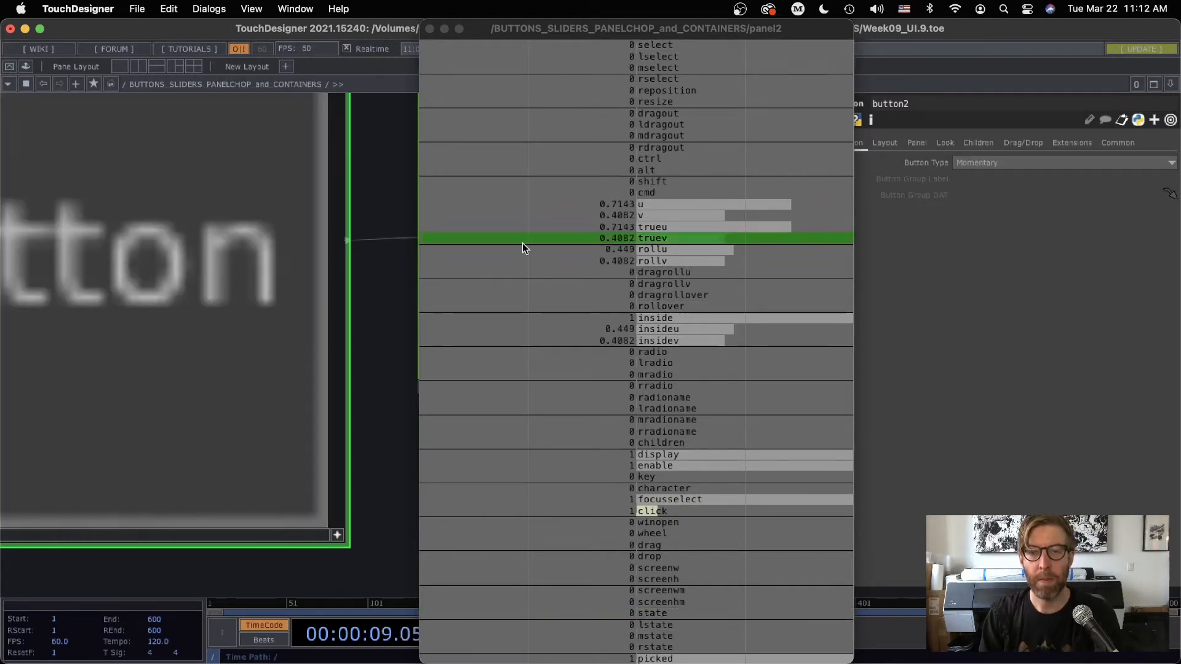
click(429, 29)
Set panel2's Select parameter to the select channel only and trigger button2 to test it
scroll(591, 444, down, 5)
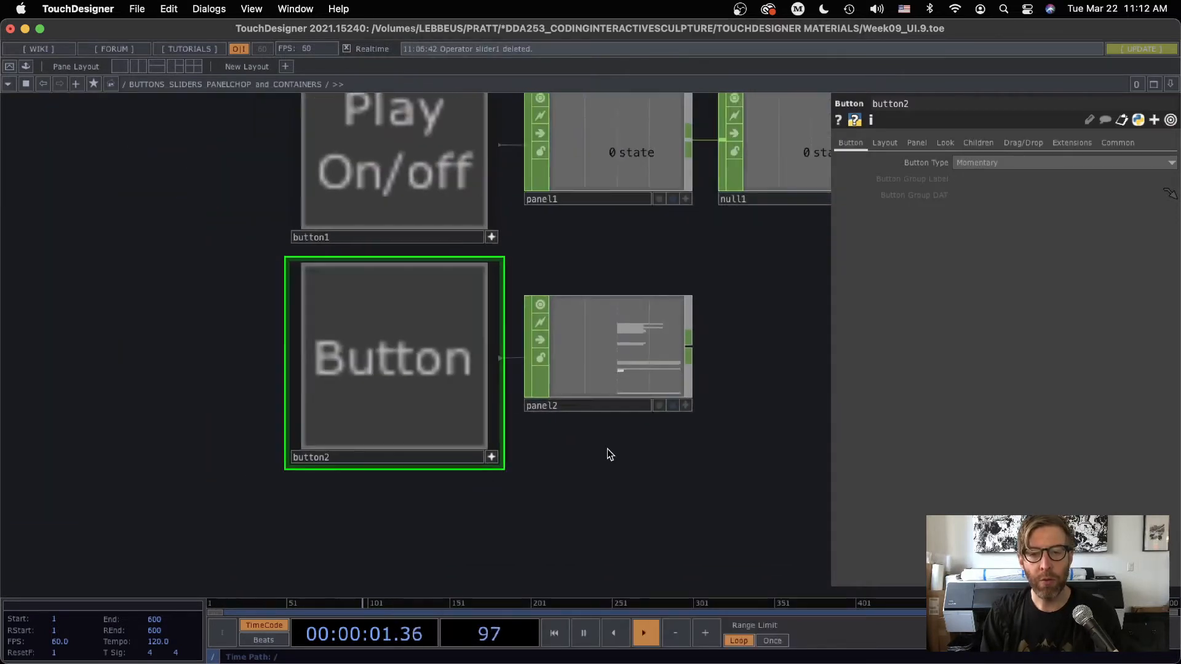
scroll(554, 440, up, 3)
click(520, 359)
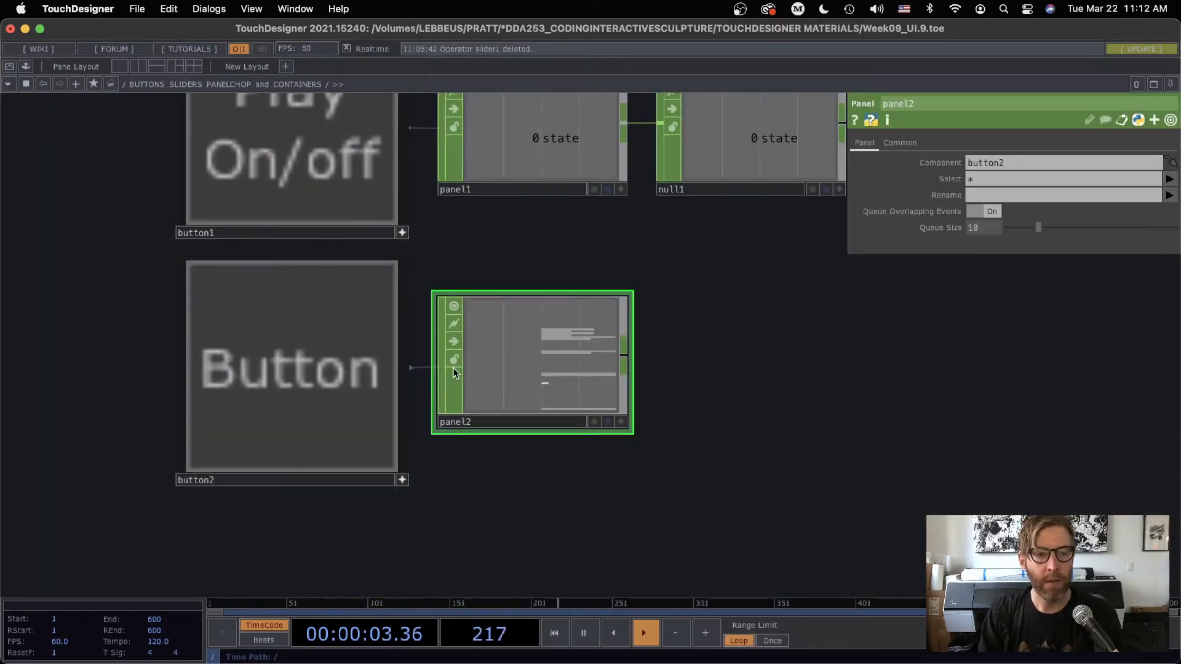
click(1169, 179)
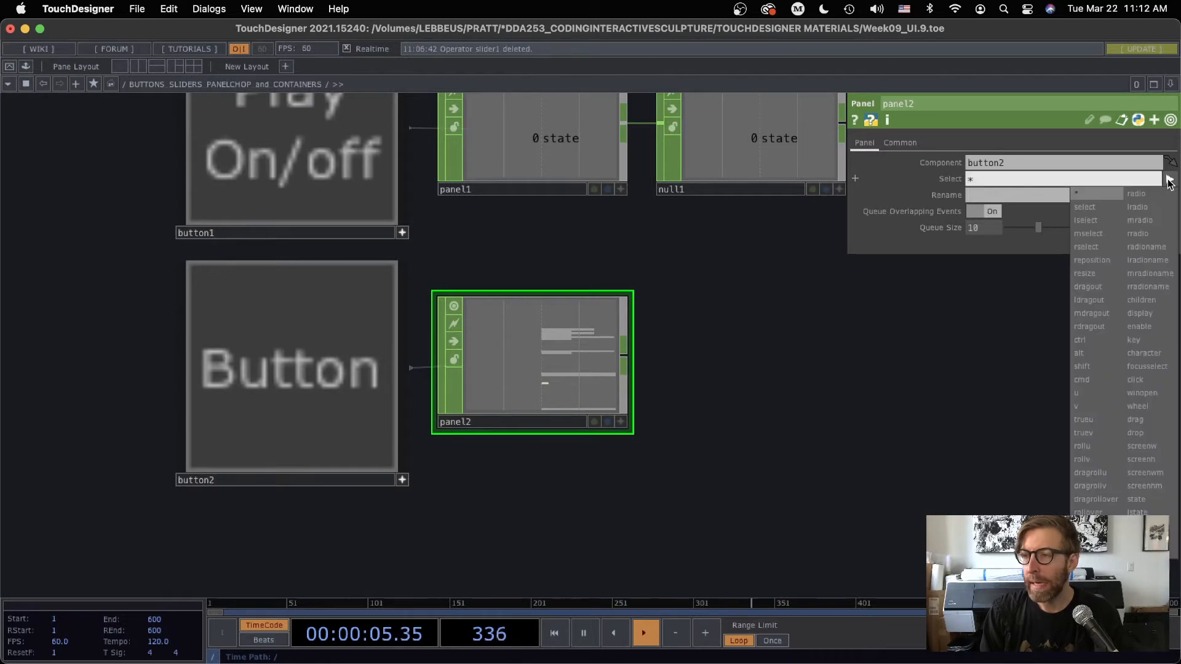
click(1093, 206)
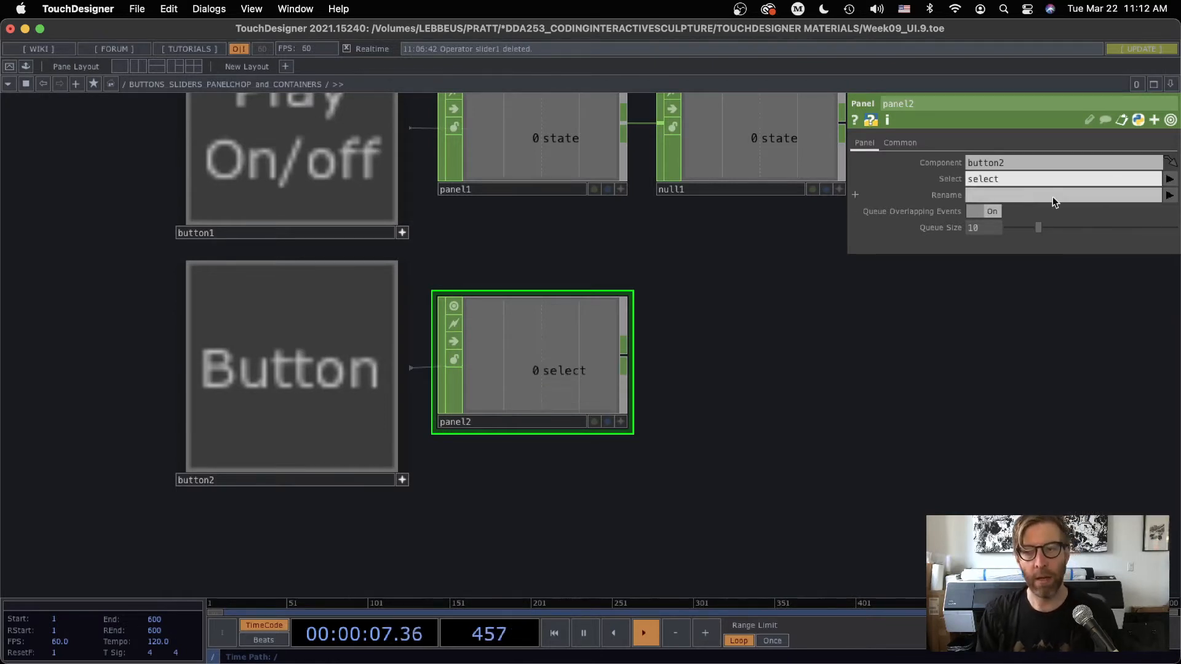
click(334, 351)
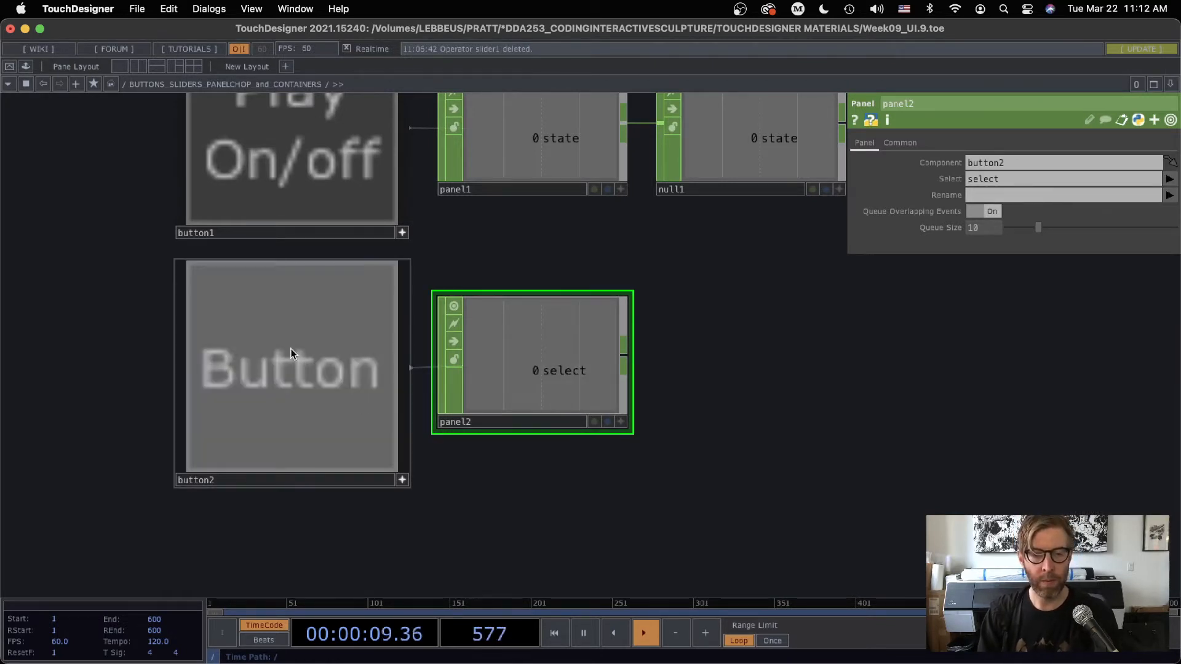
click(290, 348)
Add a Null CHOP connected to panel2's output and place it beside panel2, below null1
middle_drag(706, 490, 775, 444)
drag(723, 431, 604, 408)
right_click(545, 388)
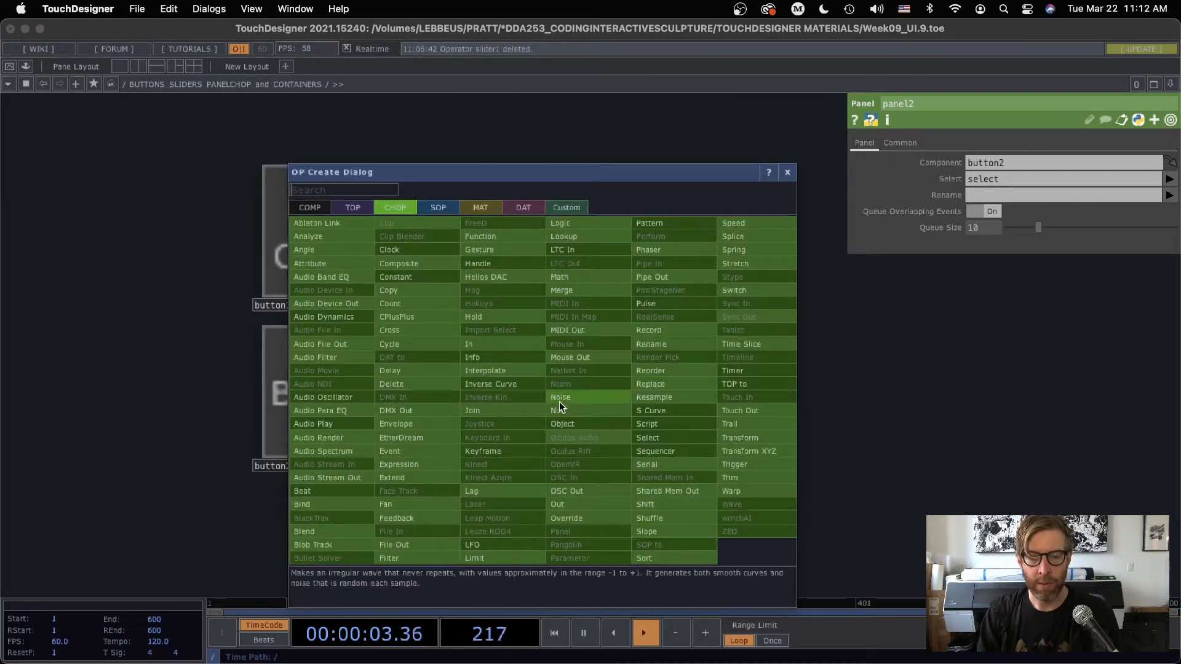
click(559, 401)
click(628, 390)
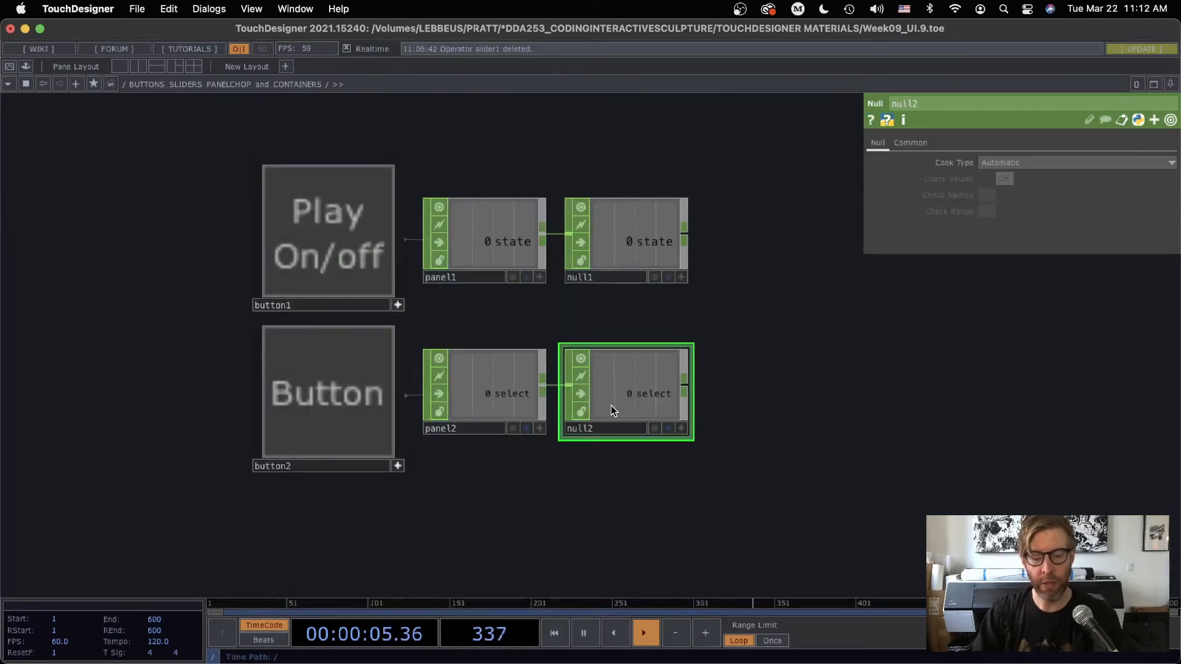
Add a Slider COMP below button2 and move it closer to the buttons
middle_drag(636, 552, 561, 213)
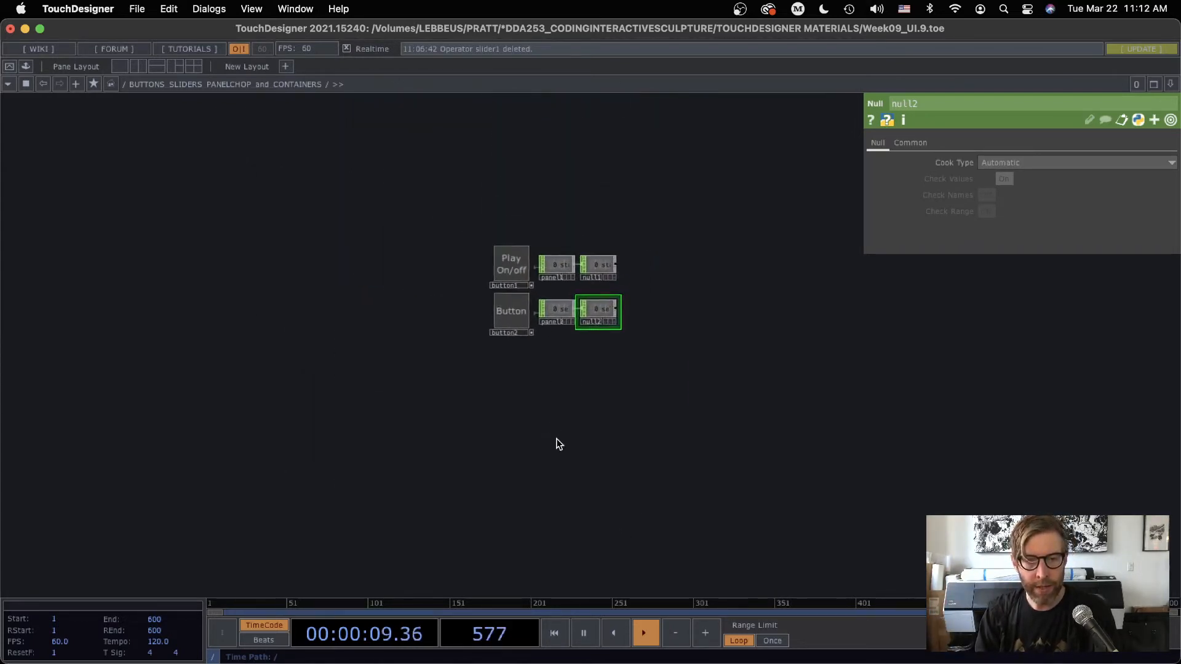
drag(515, 379, 513, 413)
middle_drag(526, 357, 503, 437)
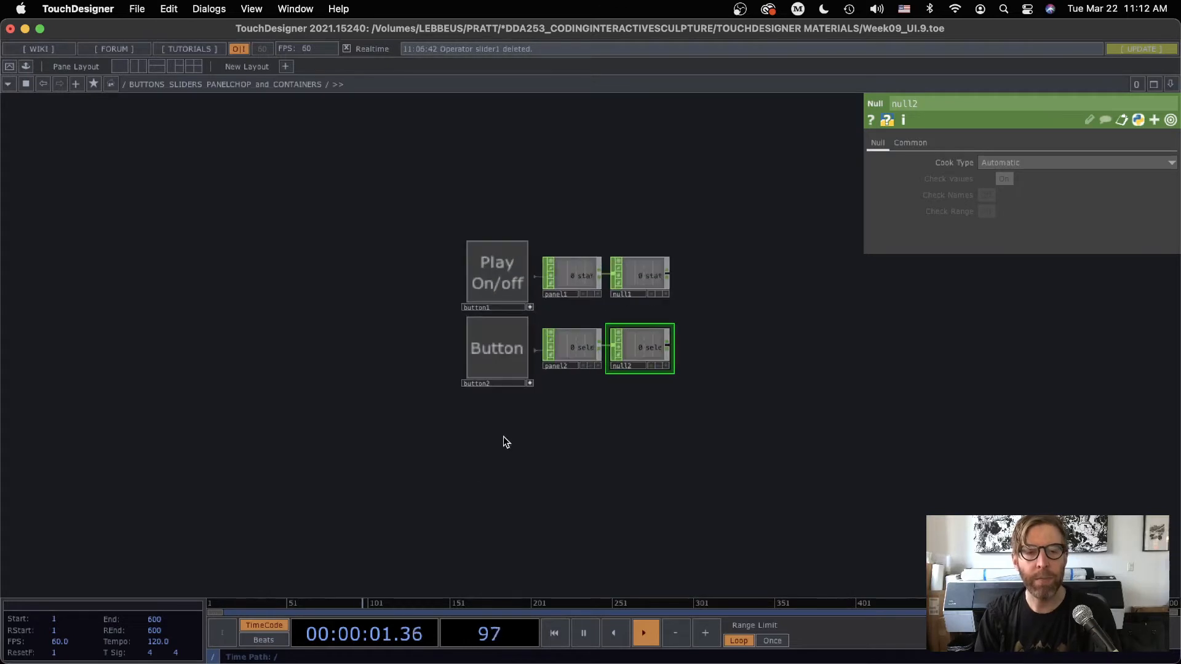
key(Tab)
click(239, 264)
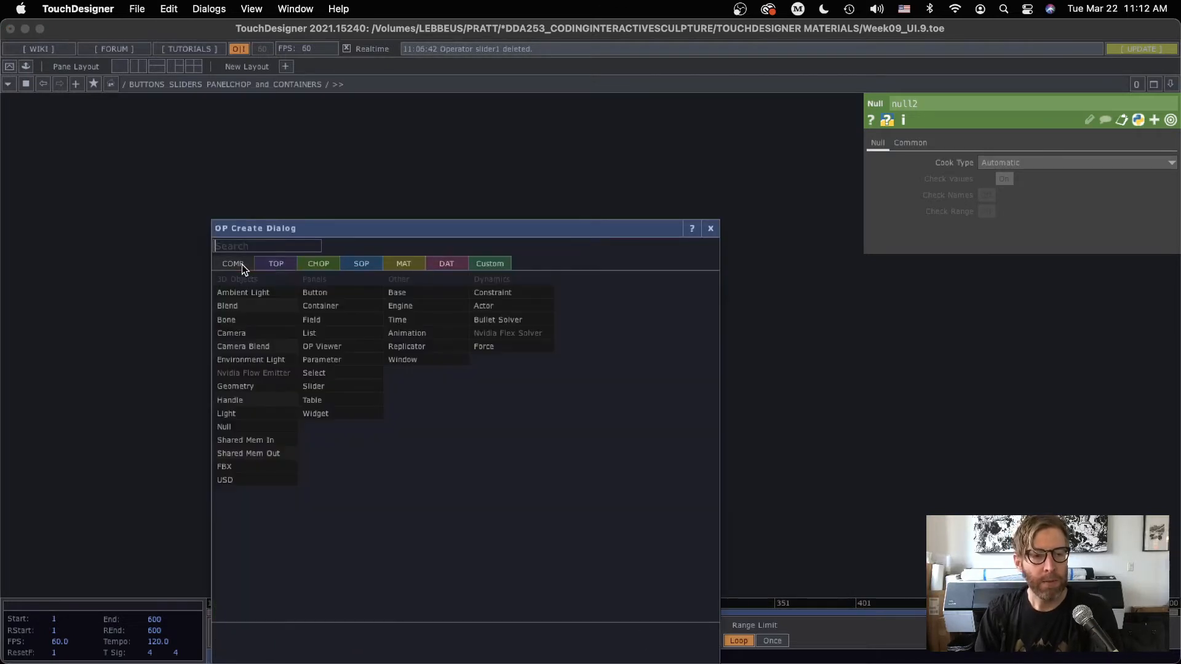
click(314, 387)
click(491, 460)
scroll(504, 440, up, 3)
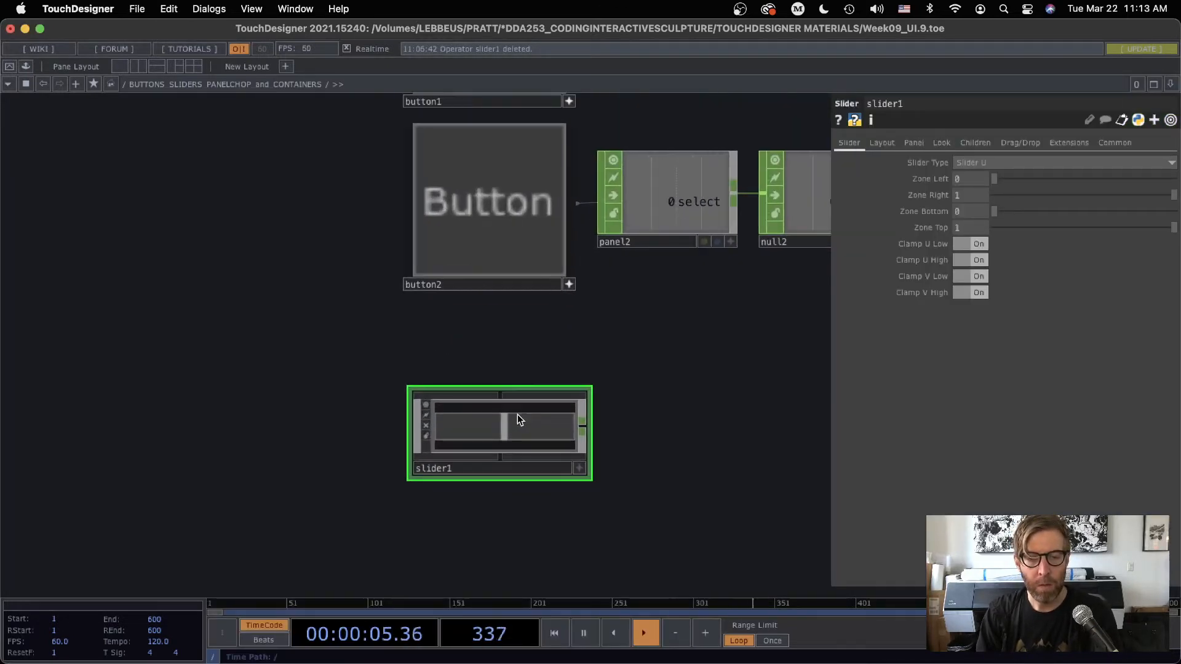
drag(518, 414, 511, 388)
Enter slider1's network, examine panel1's Select parameter and the knob container, and return to the parent network
key(i)
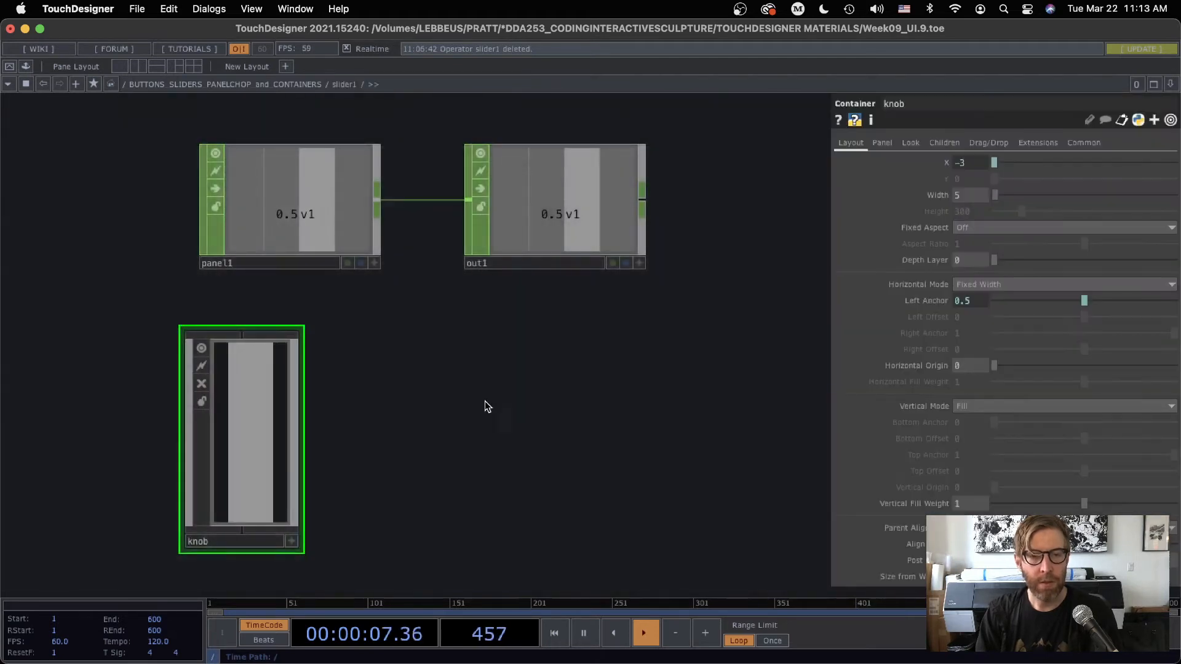
click(274, 198)
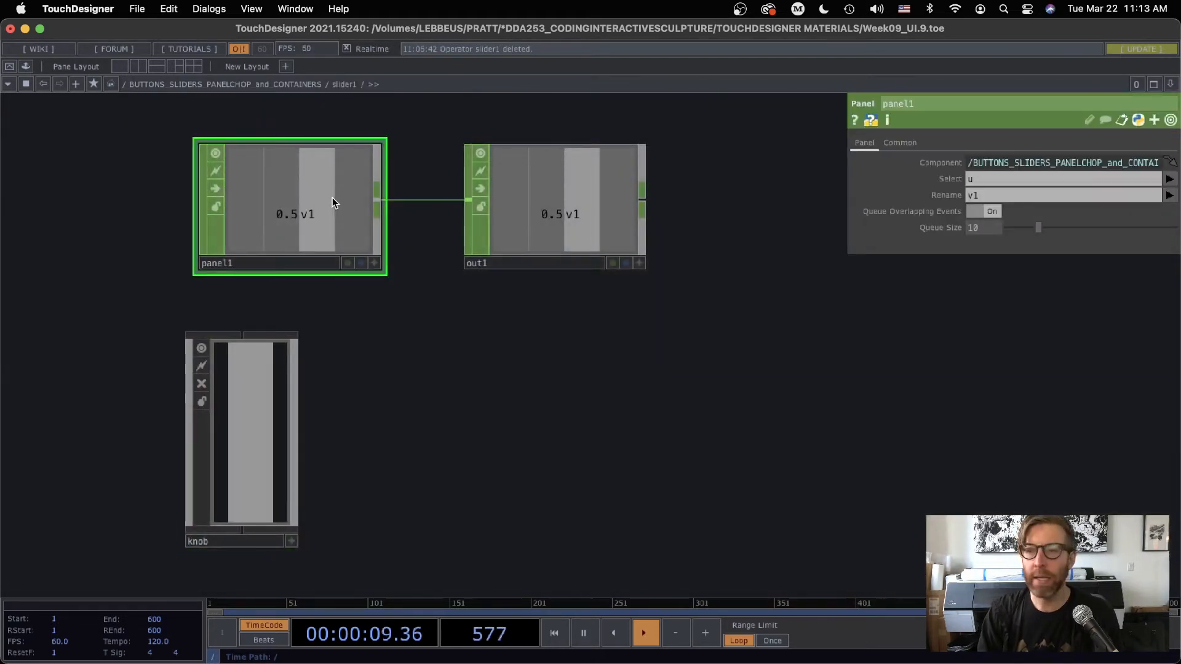
click(978, 180)
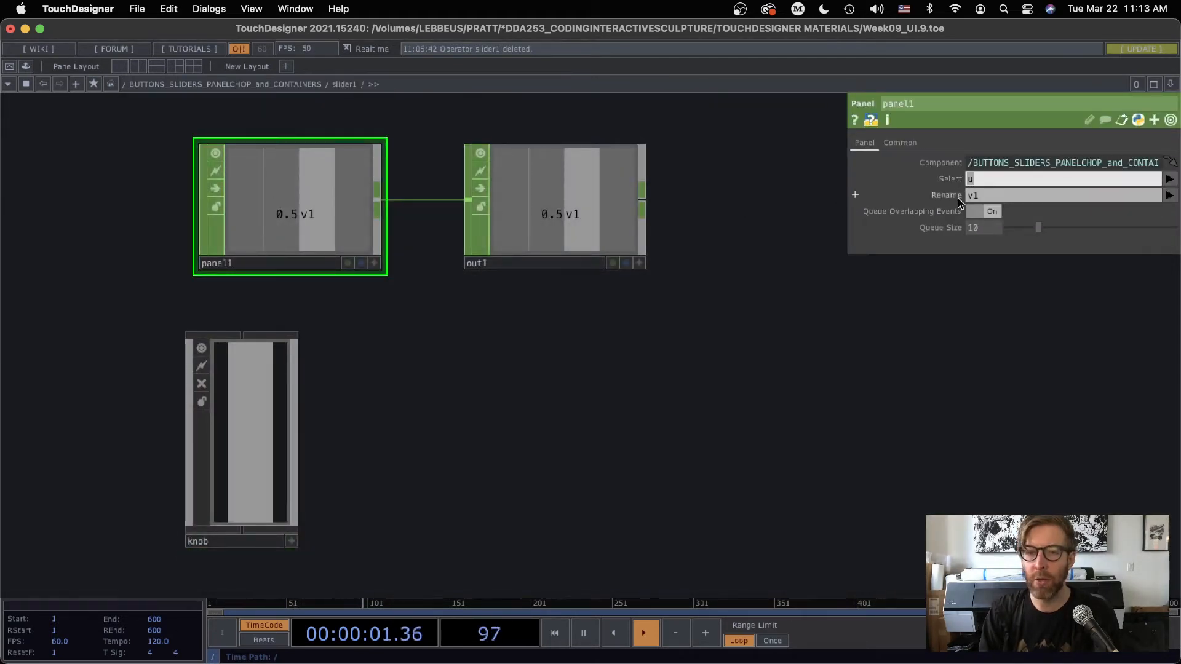
click(263, 428)
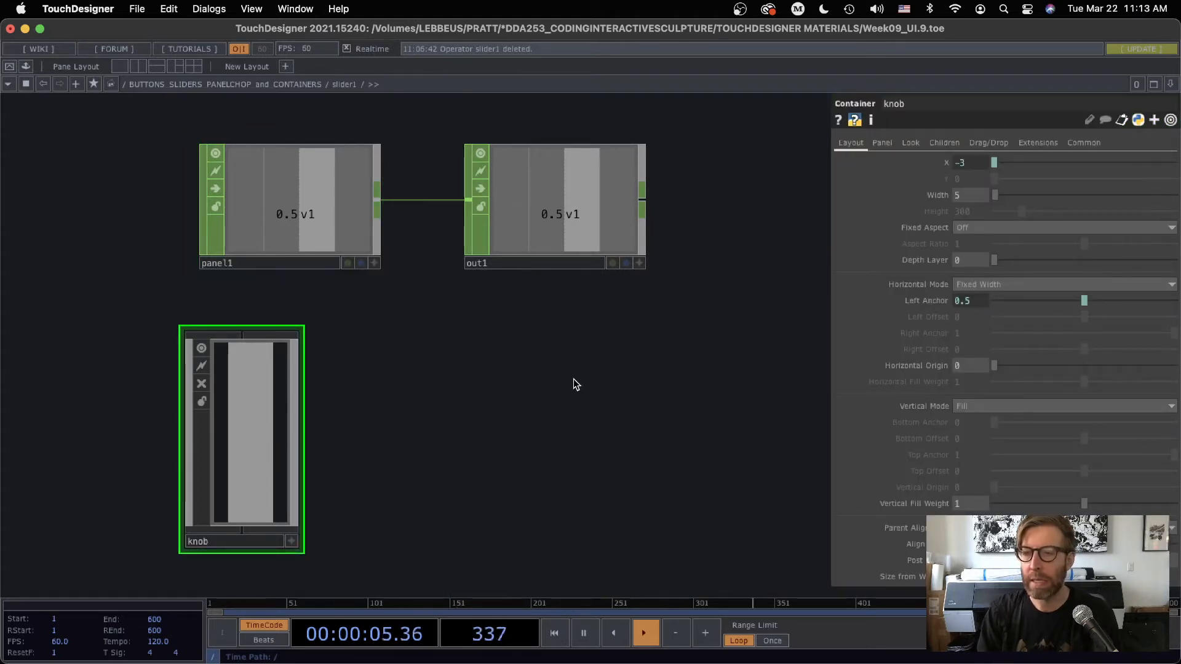
key(u)
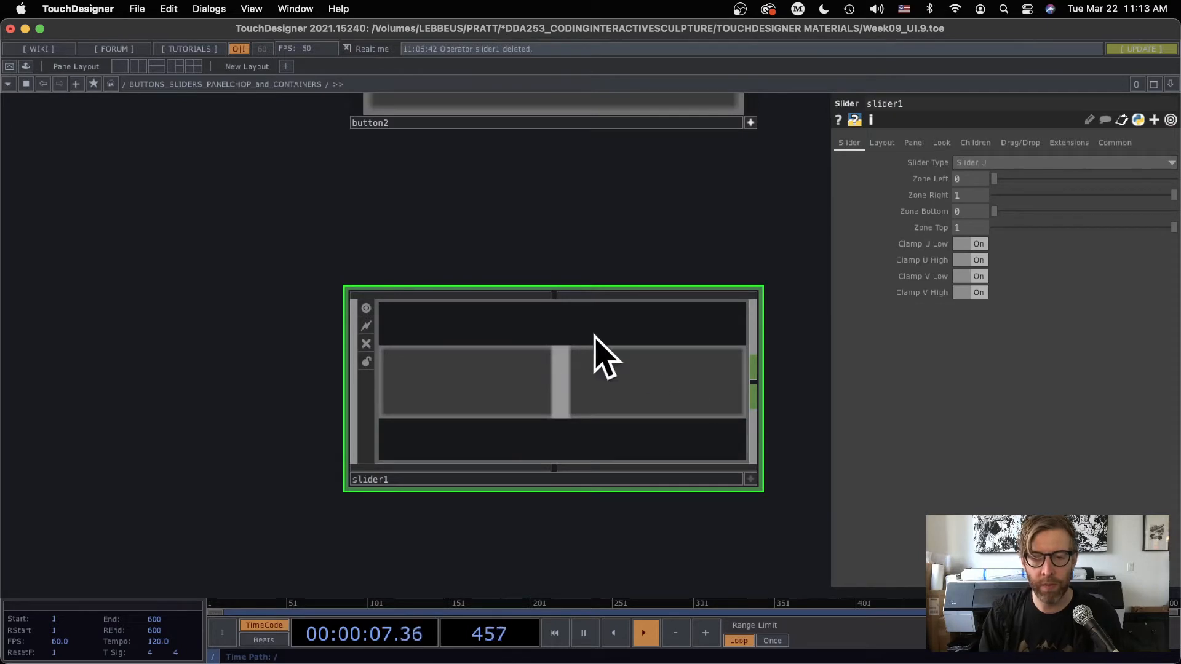
Show slider1's Look parameters, make its viewer active, move the handle to about 0.6, and make the viewer inactive
click(943, 143)
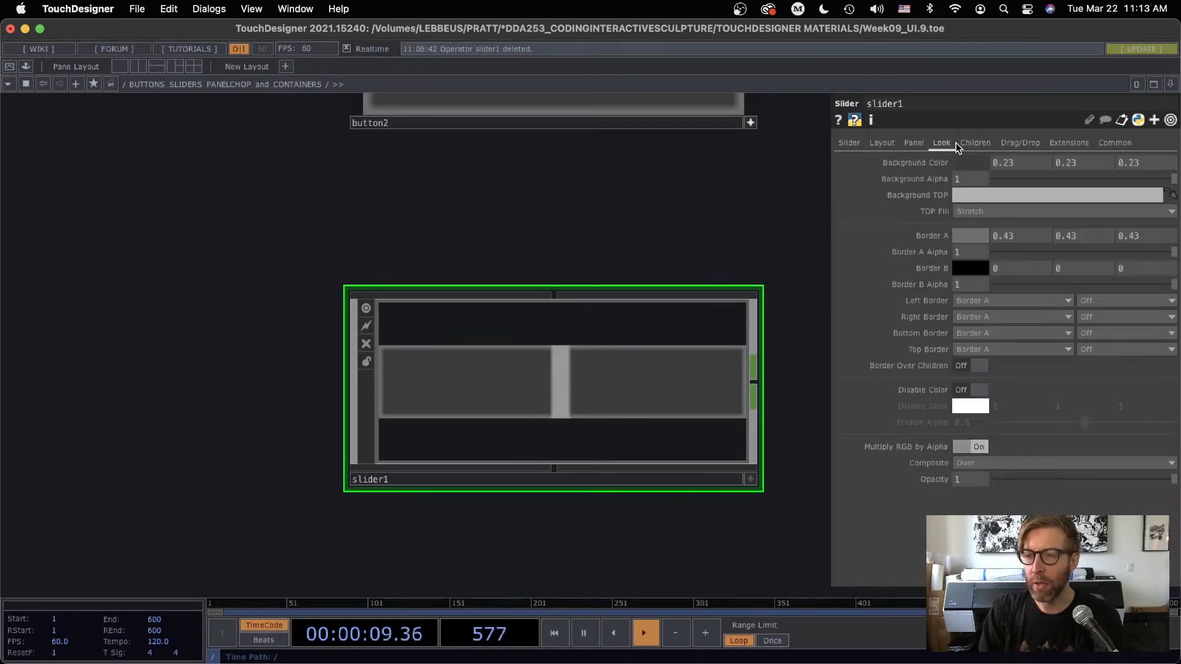
click(750, 480)
drag(569, 385, 594, 388)
click(751, 480)
drag(526, 495, 130, 463)
Examine the panel1 and out1 operators inside slider1, and return to the parent network
key(i)
click(253, 192)
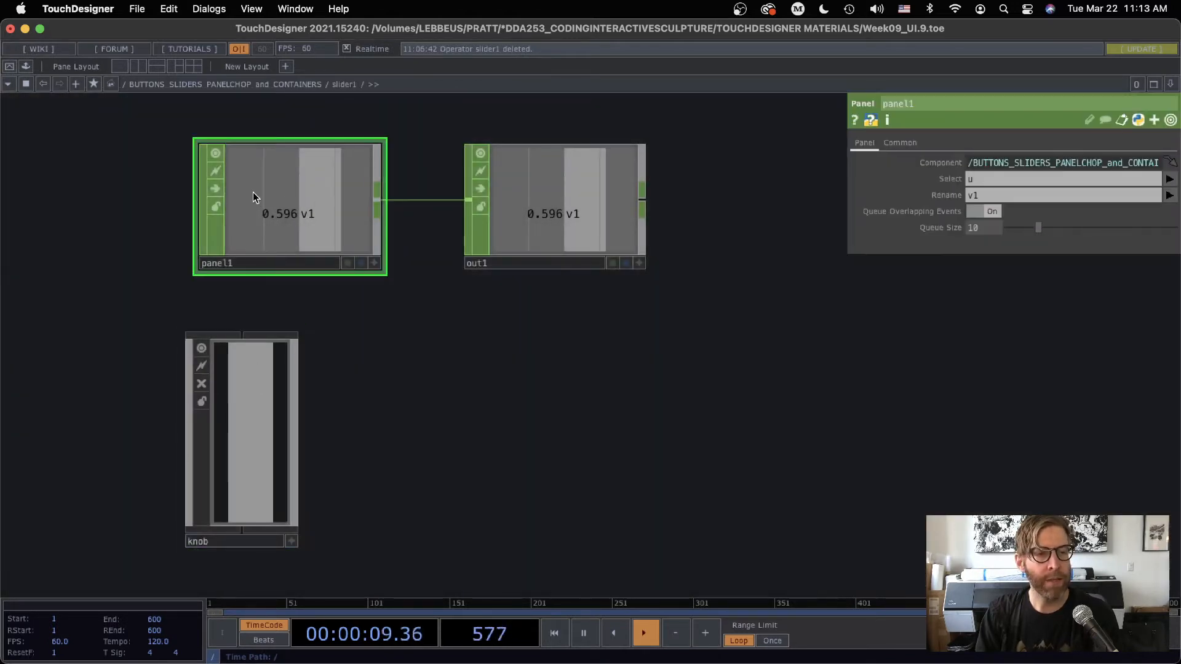
click(561, 215)
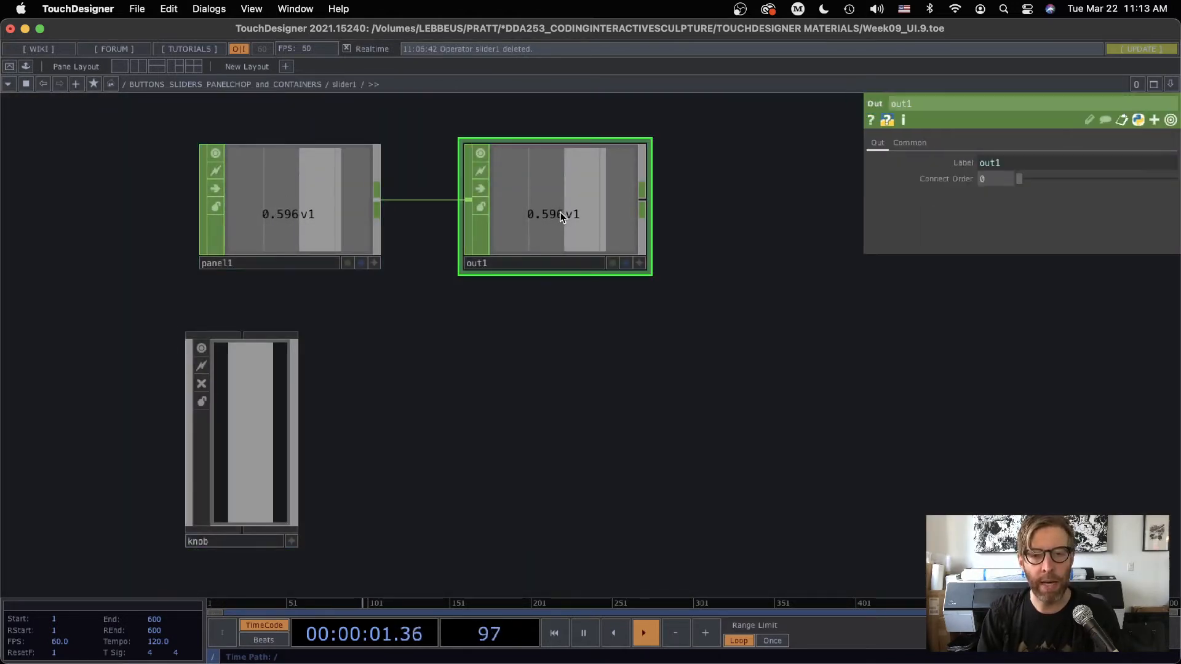
scroll(568, 345, down, 10)
drag(571, 525, 277, 541)
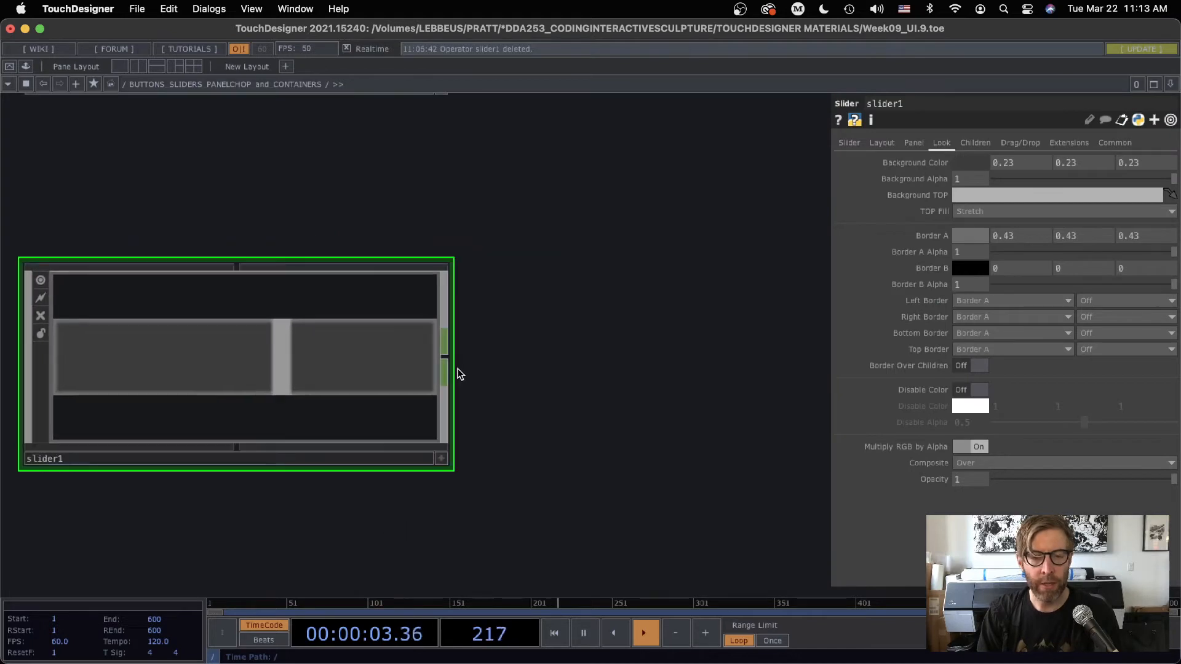
Add a Null CHOP connected to slider1's output, place it beside the slider, and move the slider handle to about 0.47
right_click(446, 358)
click(461, 381)
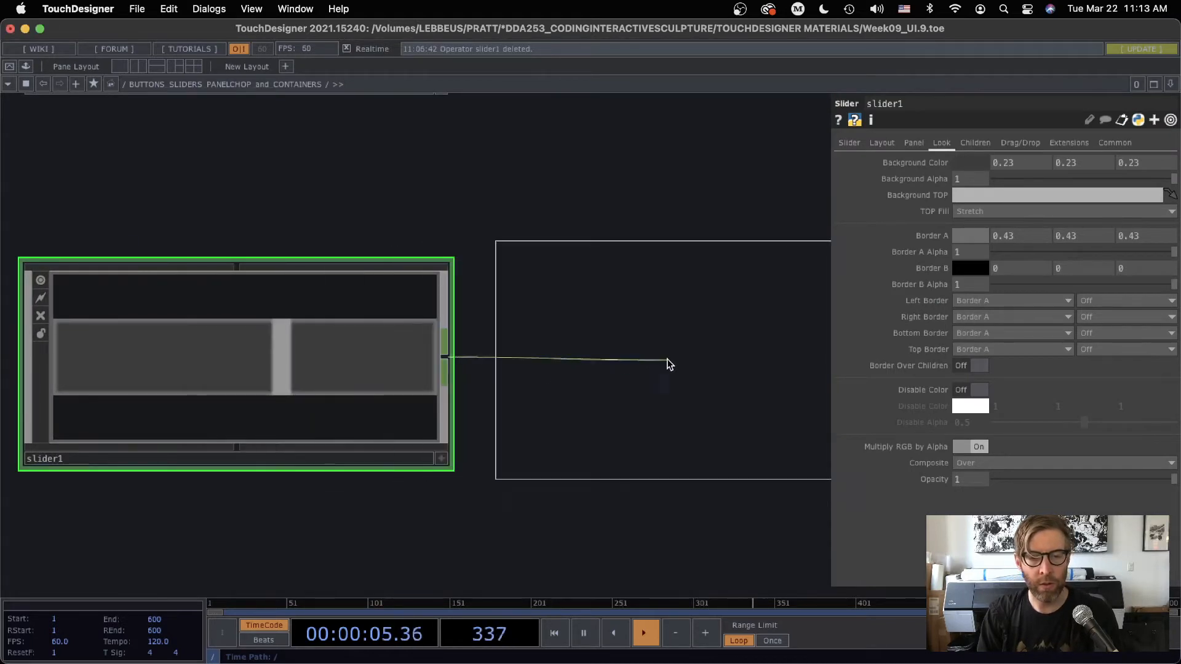
click(667, 360)
drag(277, 358, 209, 399)
Enter slider1's network and clear the Rename parameter of its panel1 CHOP
key(i)
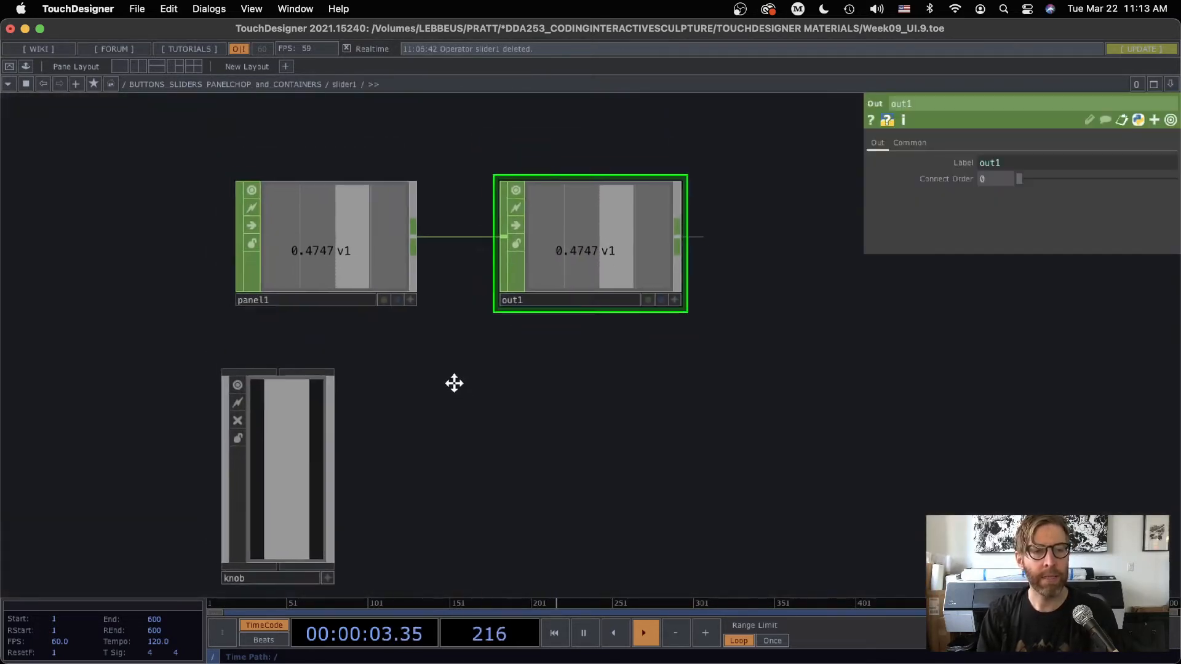
click(326, 254)
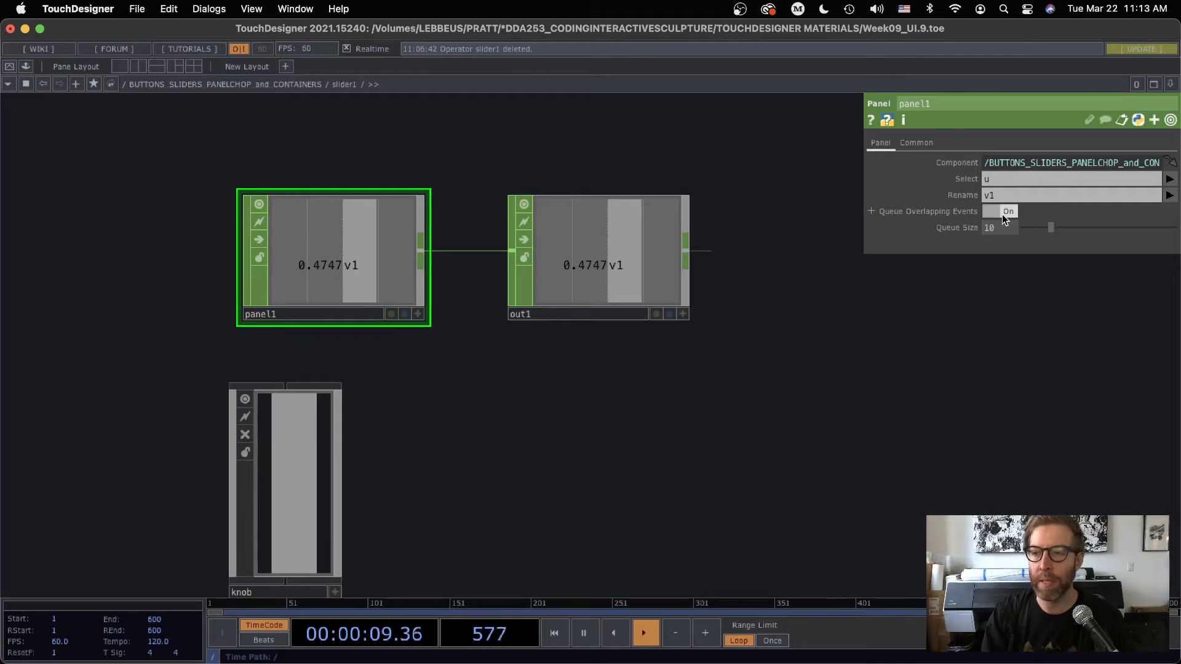
click(999, 194)
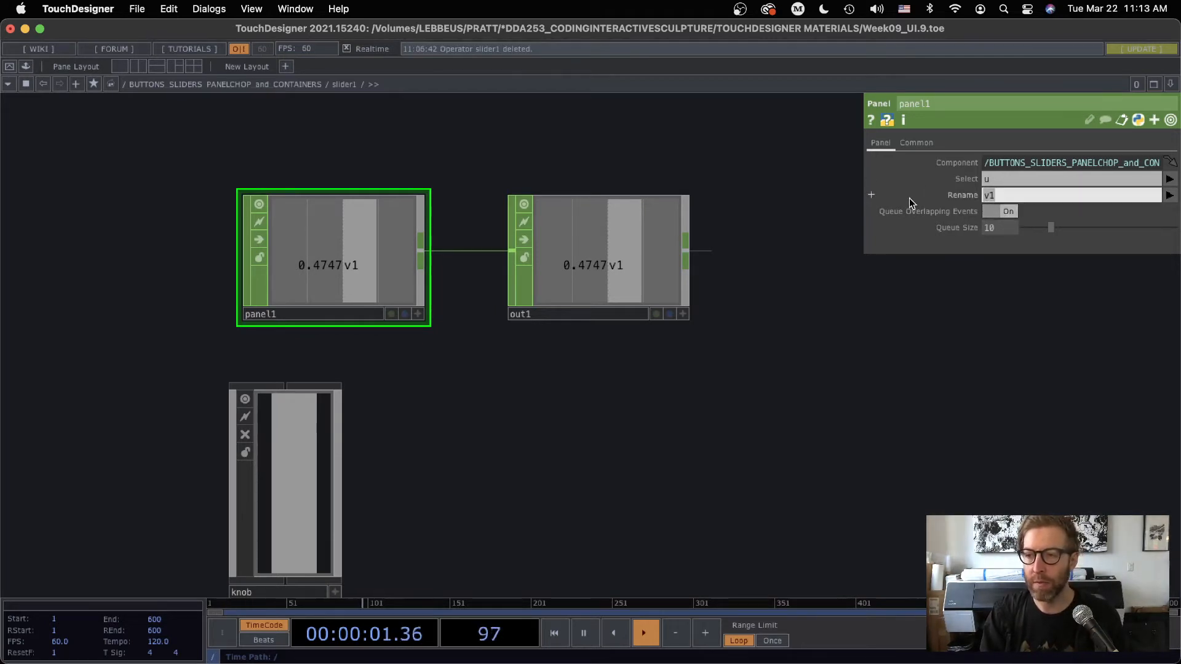
key(BackSpace)
key(Return)
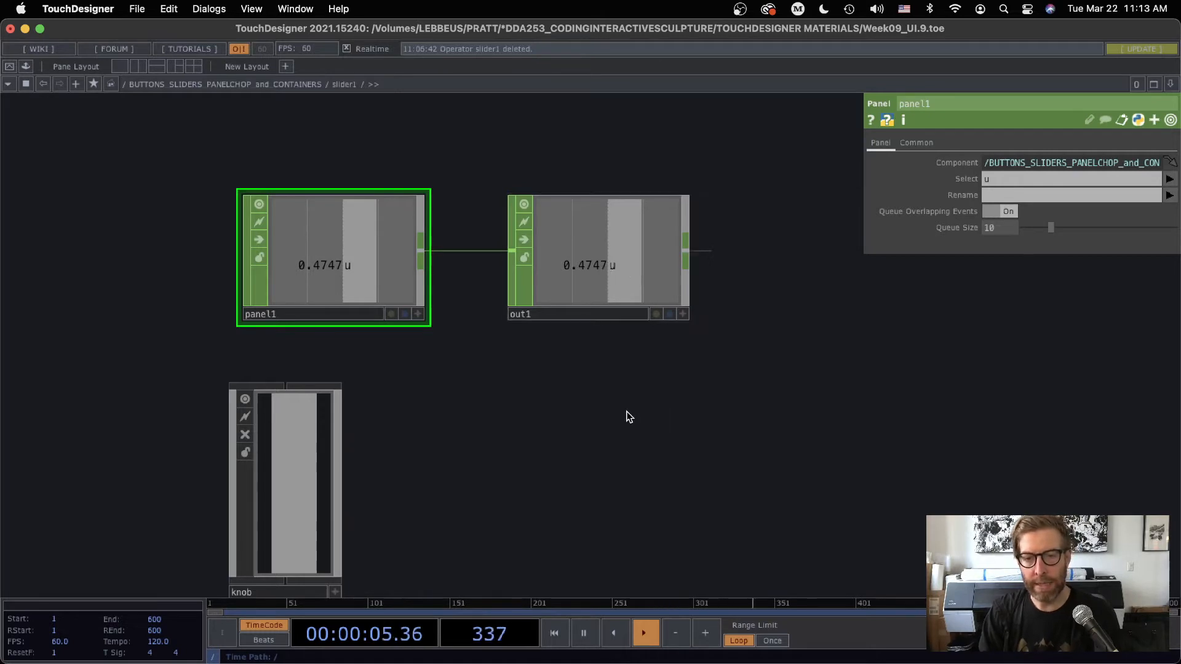
Return to the parent network and move the slider1 handle to about 0.32
key(u)
drag(220, 195, 139, 185)
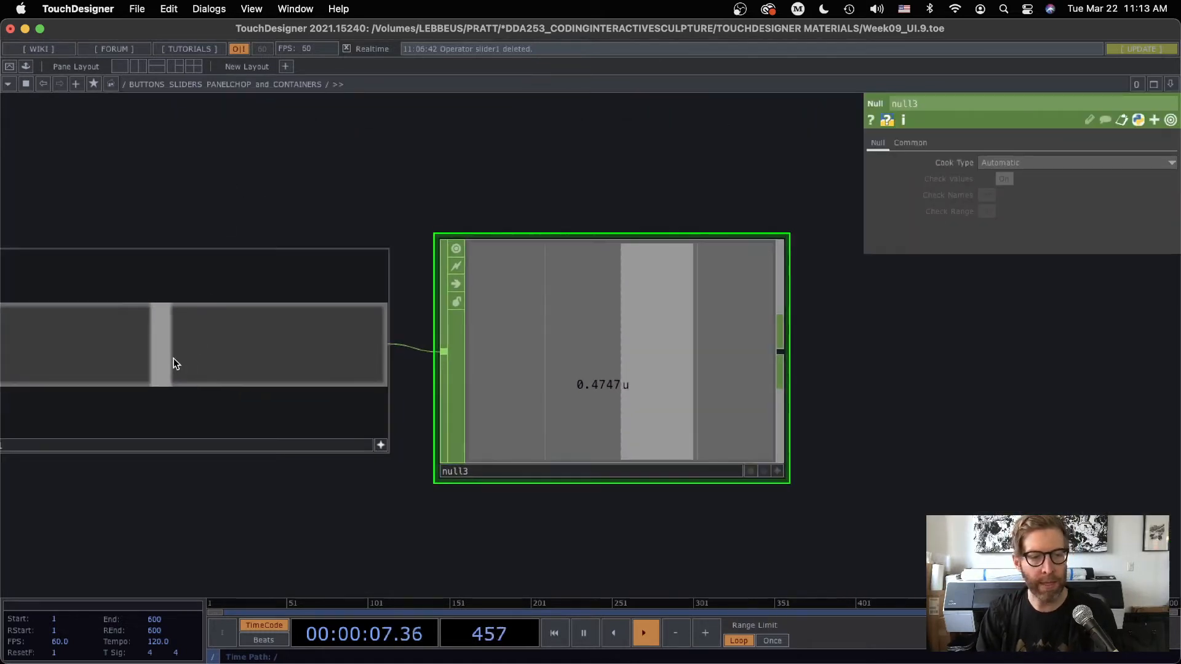
drag(174, 358, 97, 348)
Enter button2's network, examine the parameters of its bg Text TOP, and return to the parent network
drag(295, 219, 417, 348)
scroll(418, 348, down, 2)
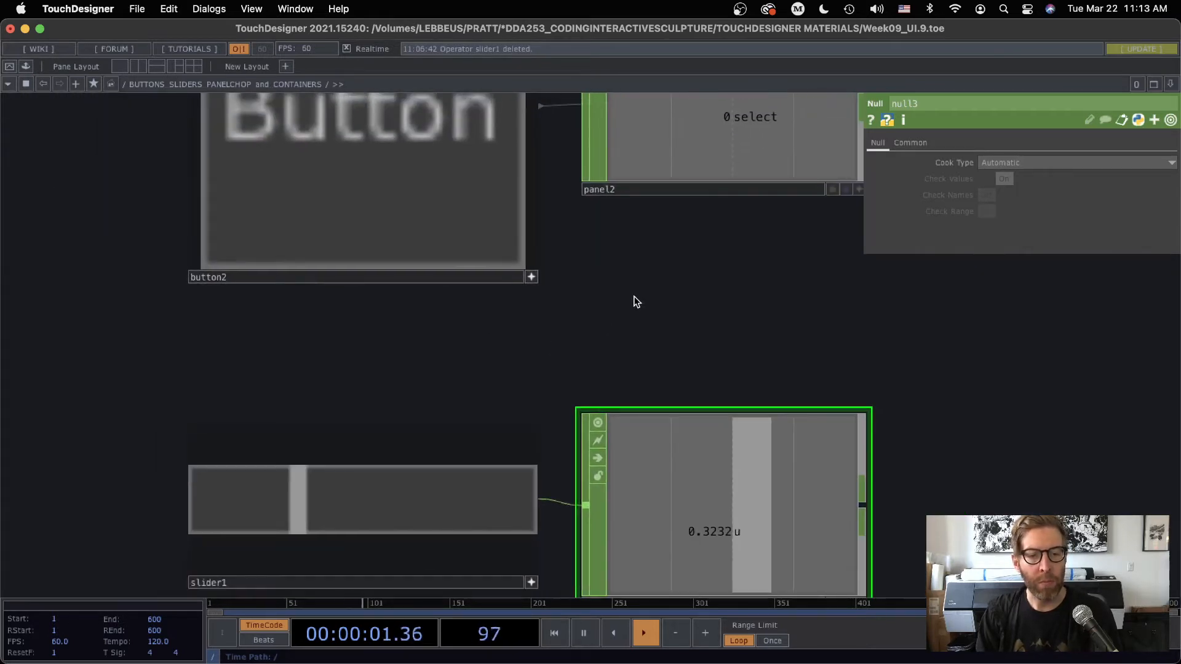
drag(633, 301, 689, 417)
scroll(380, 266, up, 5)
click(526, 283)
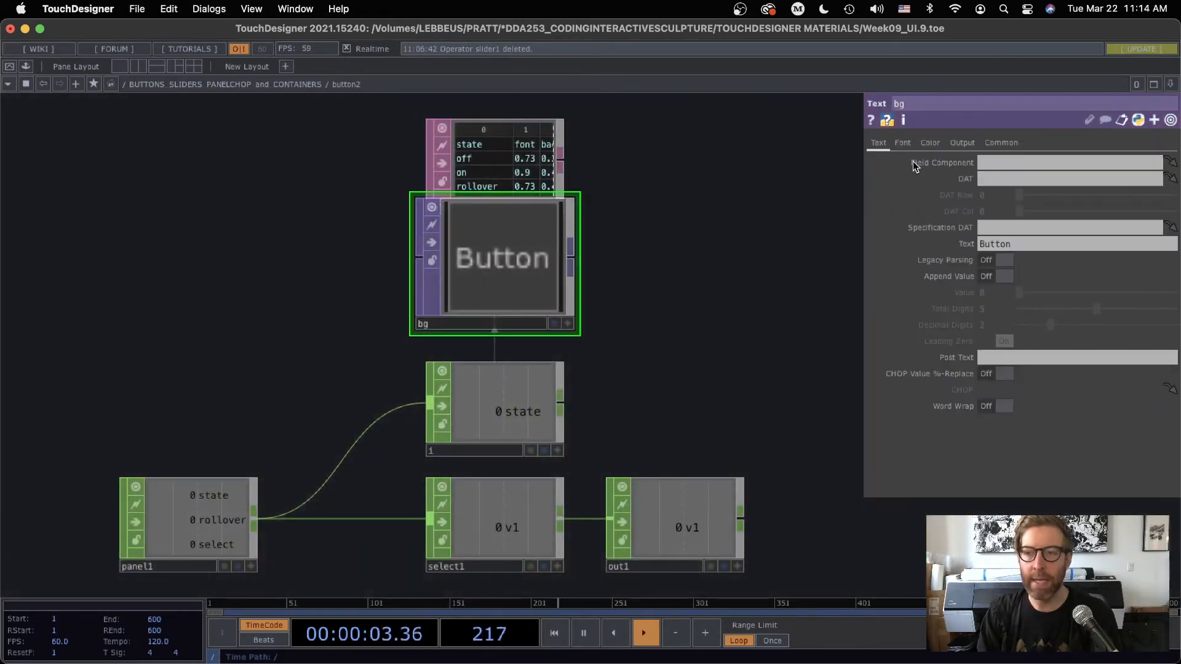
scroll(535, 477, down, 6)
drag(298, 362, 213, 223)
Make button2's viewer inactive, and examine its Background TOP reference in the Look parameters and the bg operator inside it
click(561, 456)
click(440, 312)
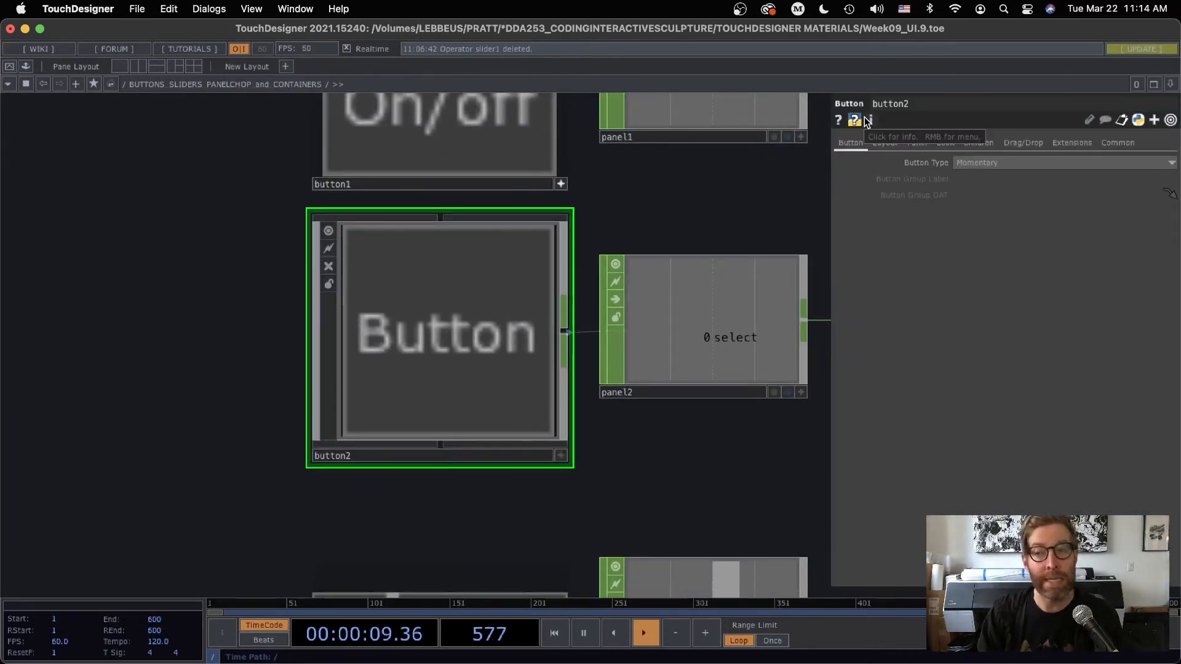
click(943, 145)
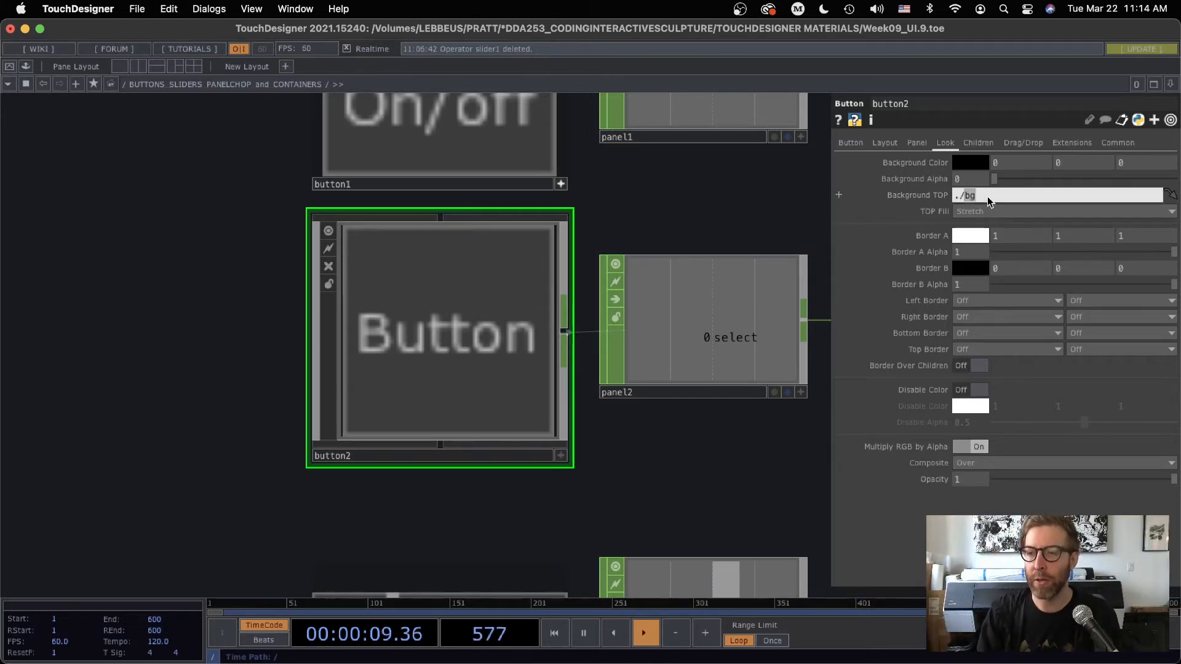
scroll(425, 286, up, 5)
scroll(530, 300, down, 5)
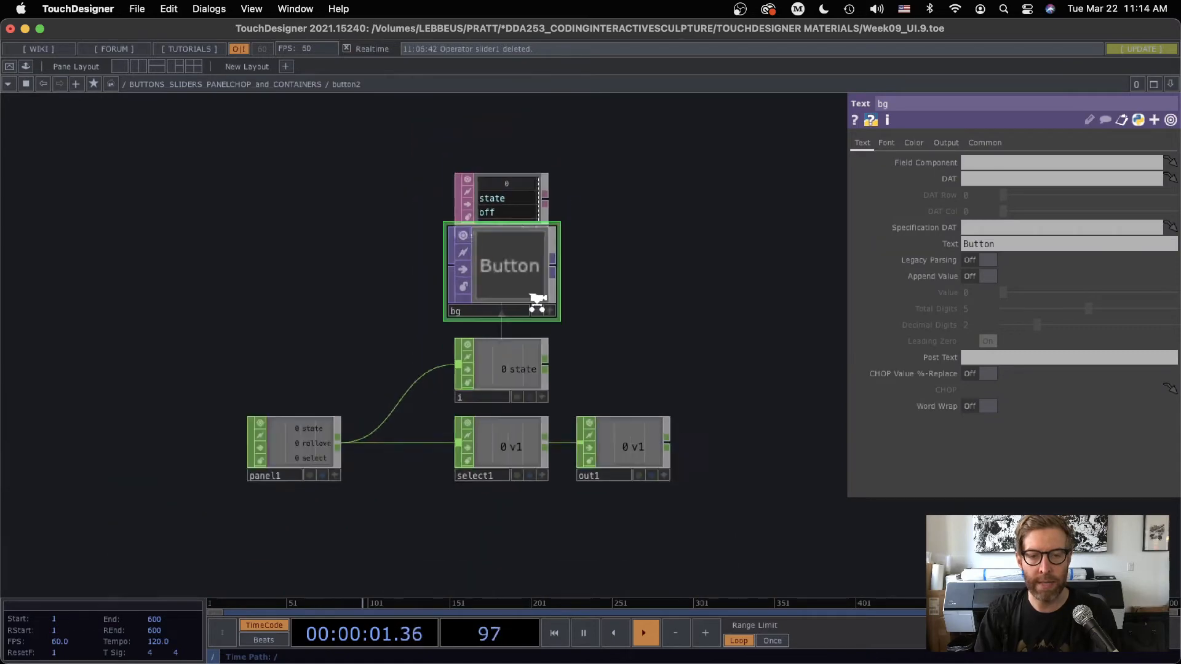
Add a Text TOP inside slider1's network, placed below out1 and beside the knob container
drag(288, 453, 299, 30)
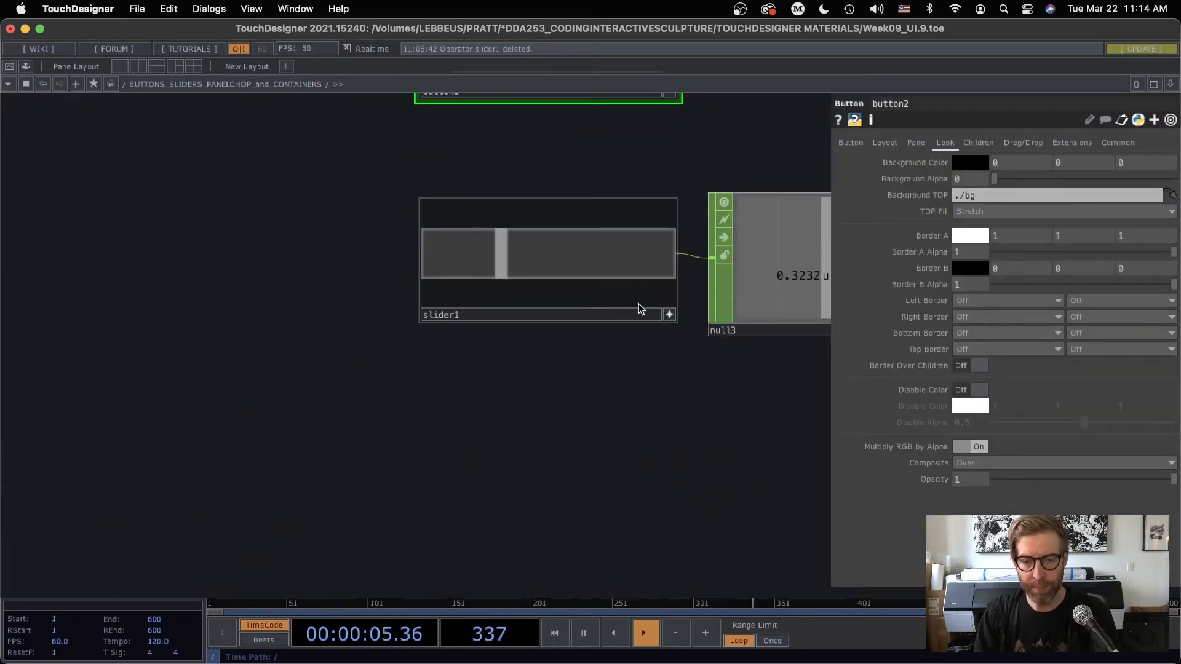
scroll(640, 308, up, 5)
key(Tab)
click(318, 230)
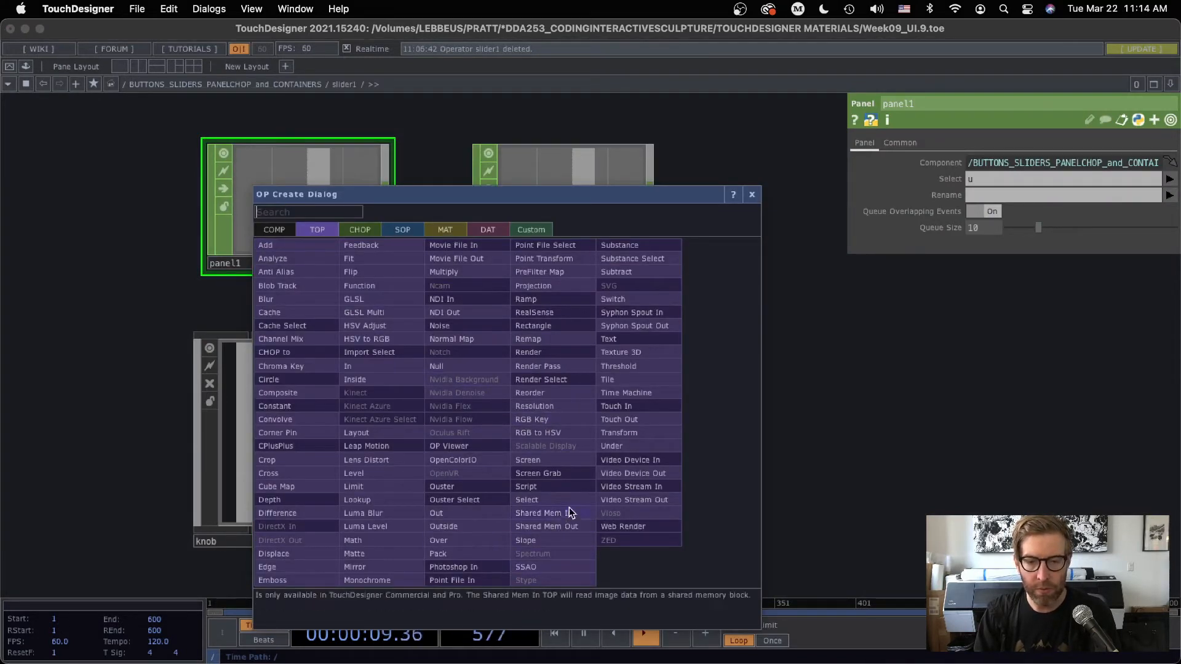
click(609, 339)
click(533, 413)
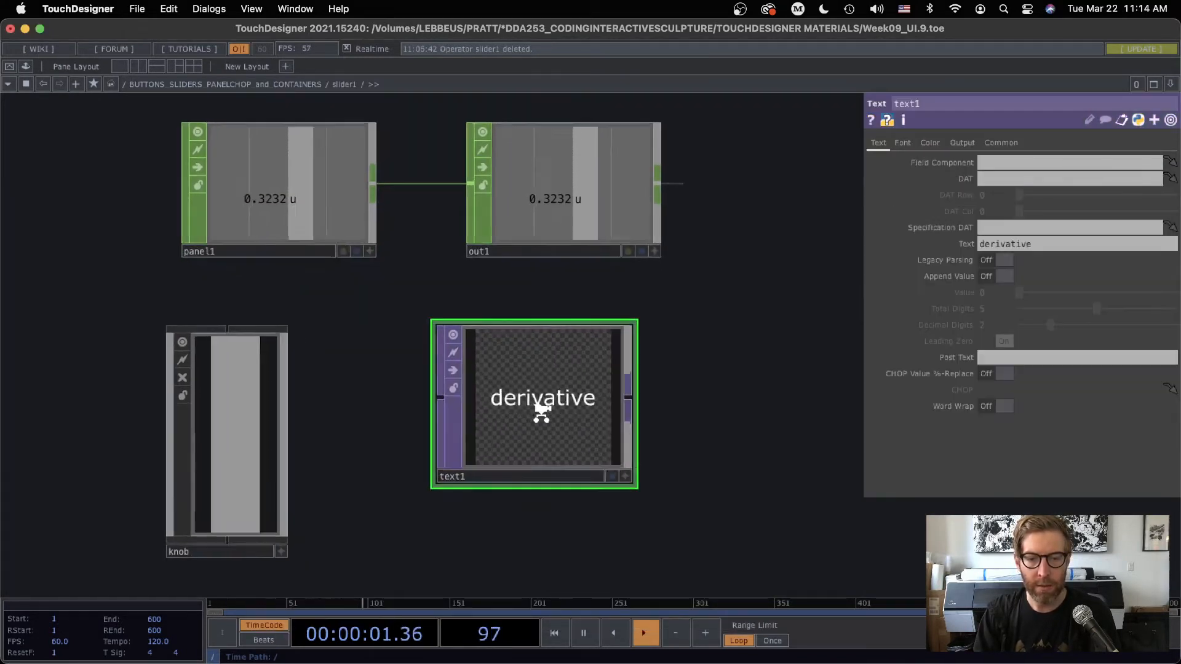
Set the text of the text1 TOP to "Opacity"
scroll(541, 411, up, 2)
click(962, 245)
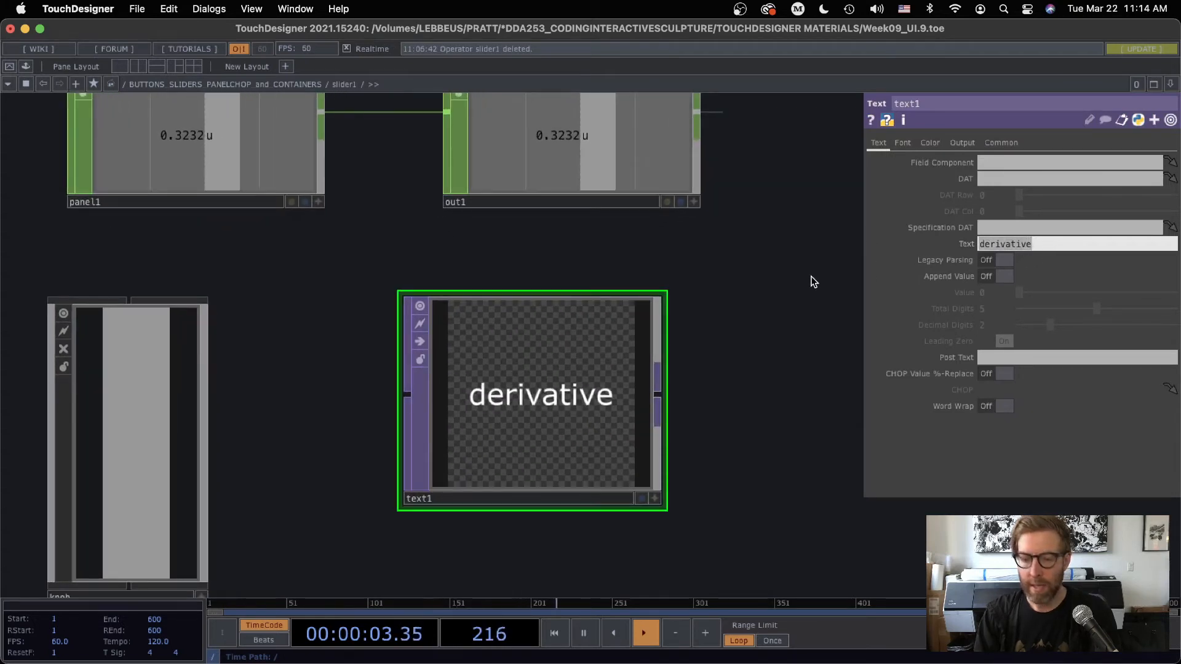
text(Opacity)
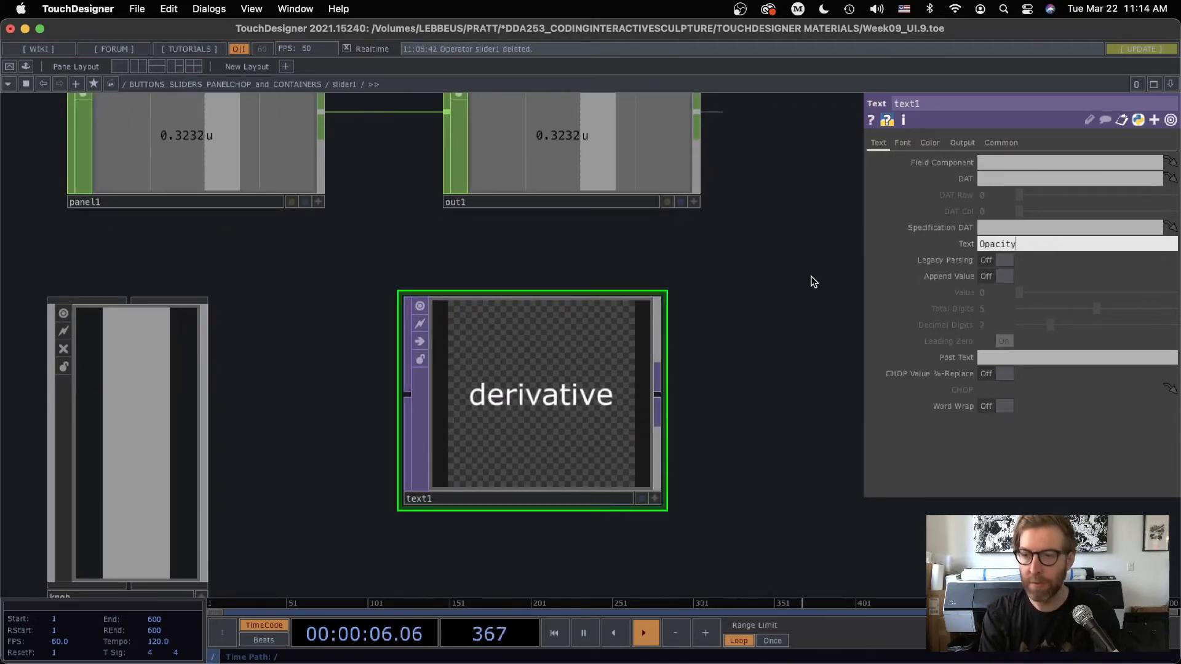
key(Return)
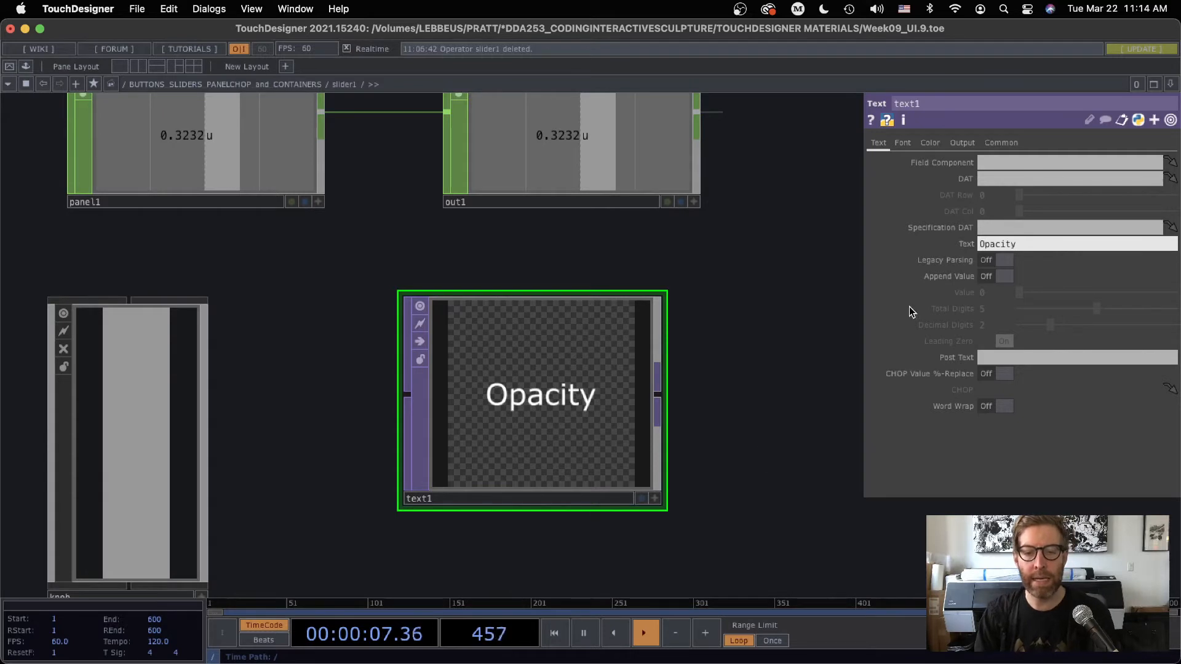
Return to the parent network and set slider1's Background TOP to ./text1
scroll(786, 375, down, 5)
drag(793, 382, 621, 369)
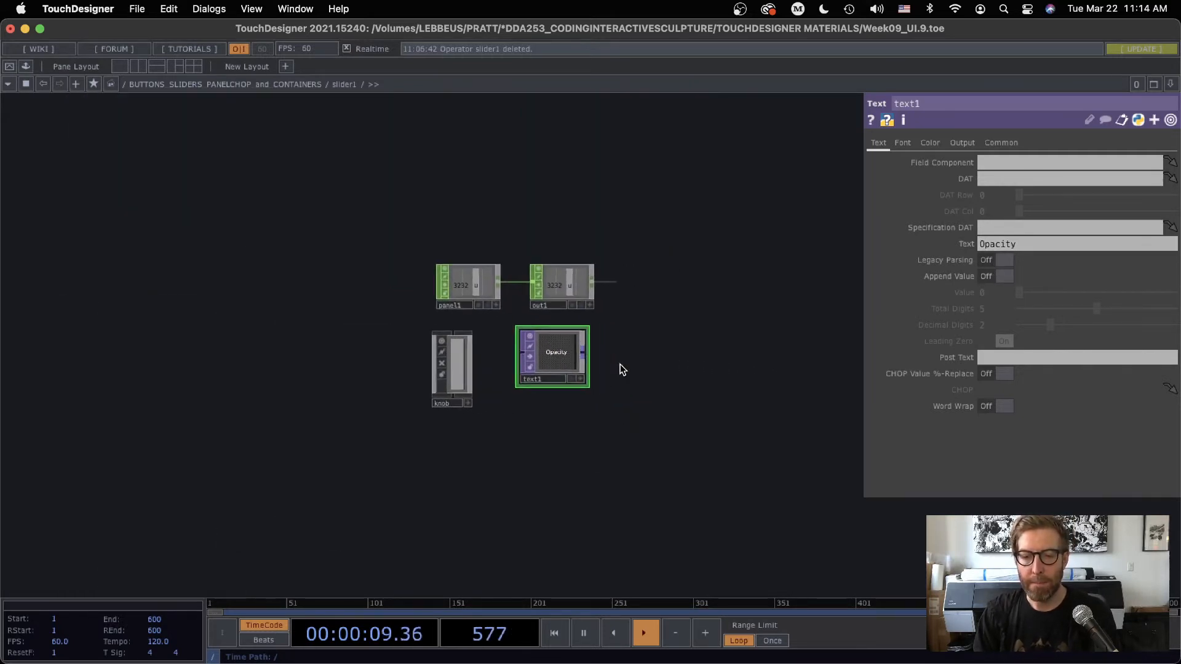
key(u)
drag(679, 508, 409, 489)
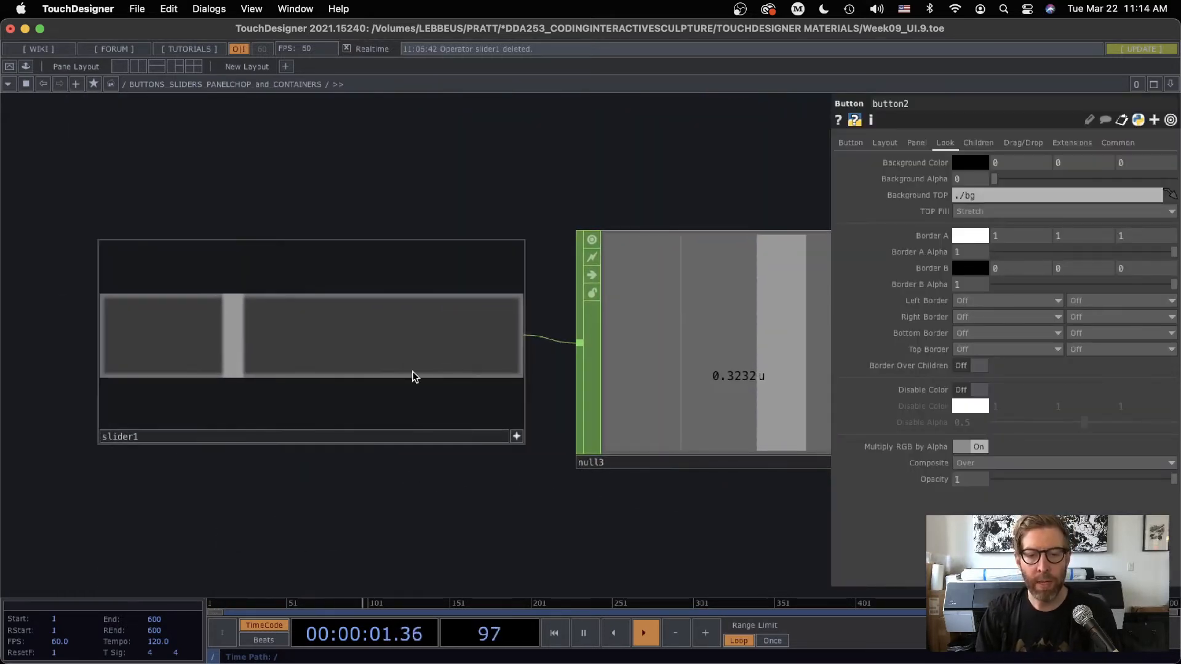
click(413, 376)
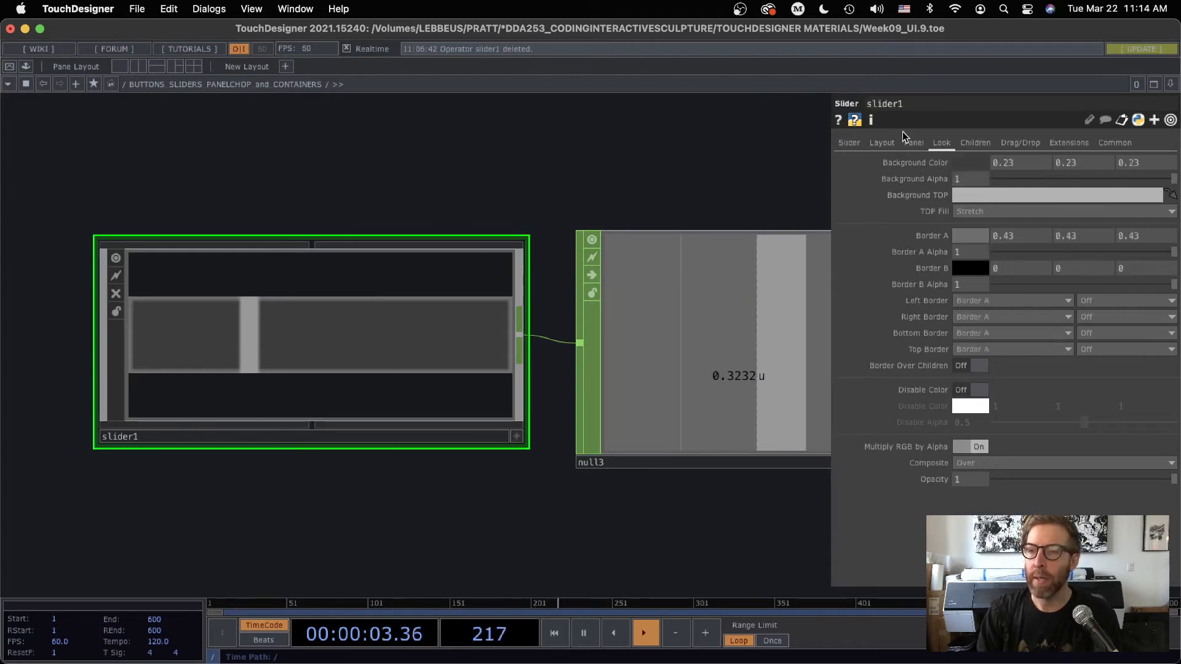
click(972, 197)
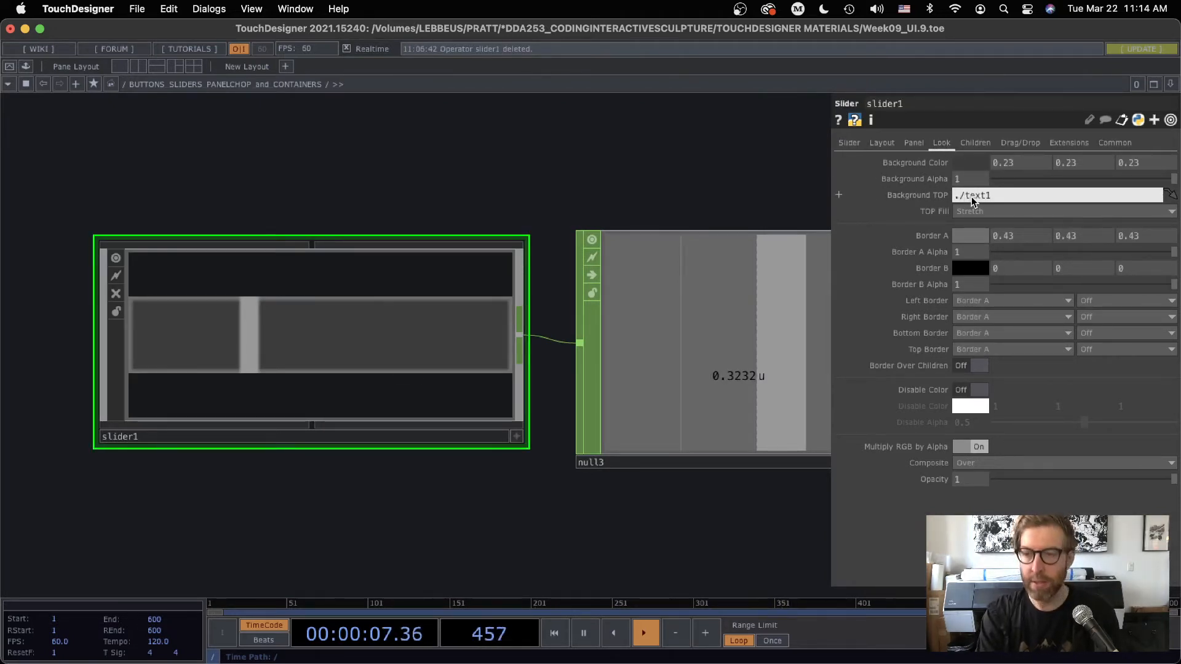
key(Return)
drag(516, 532, 631, 521)
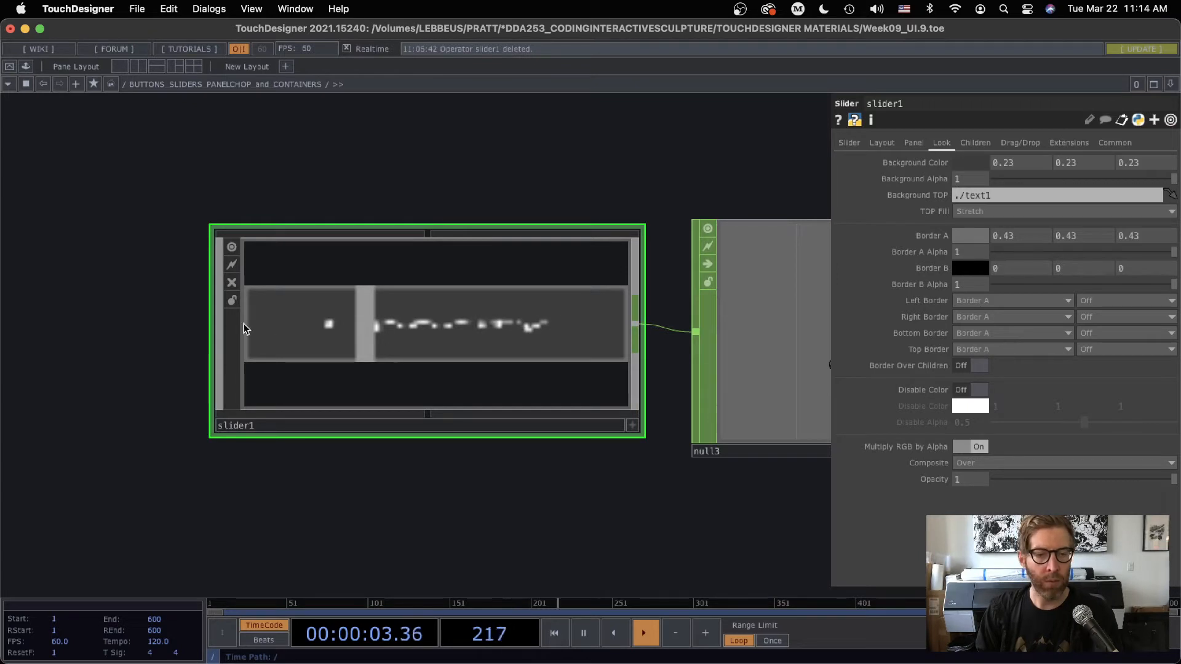
Check slider1's Layout width and height, and set the resolution of its inner text1 TOP to match at 100 by 20
click(882, 143)
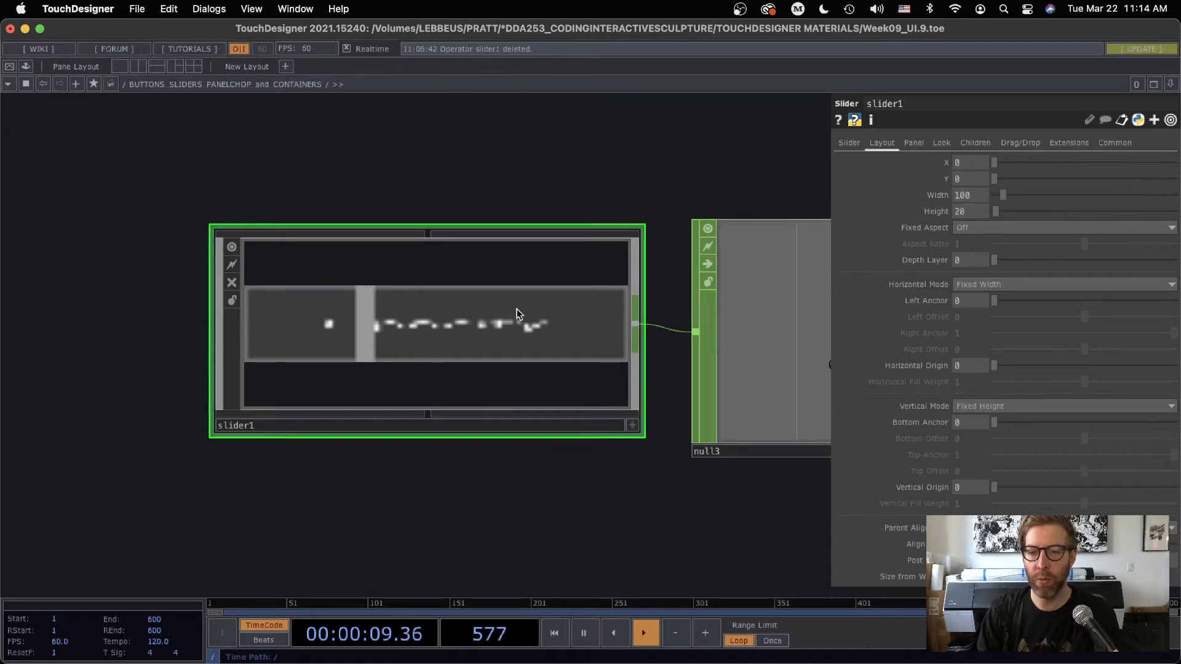
key(i)
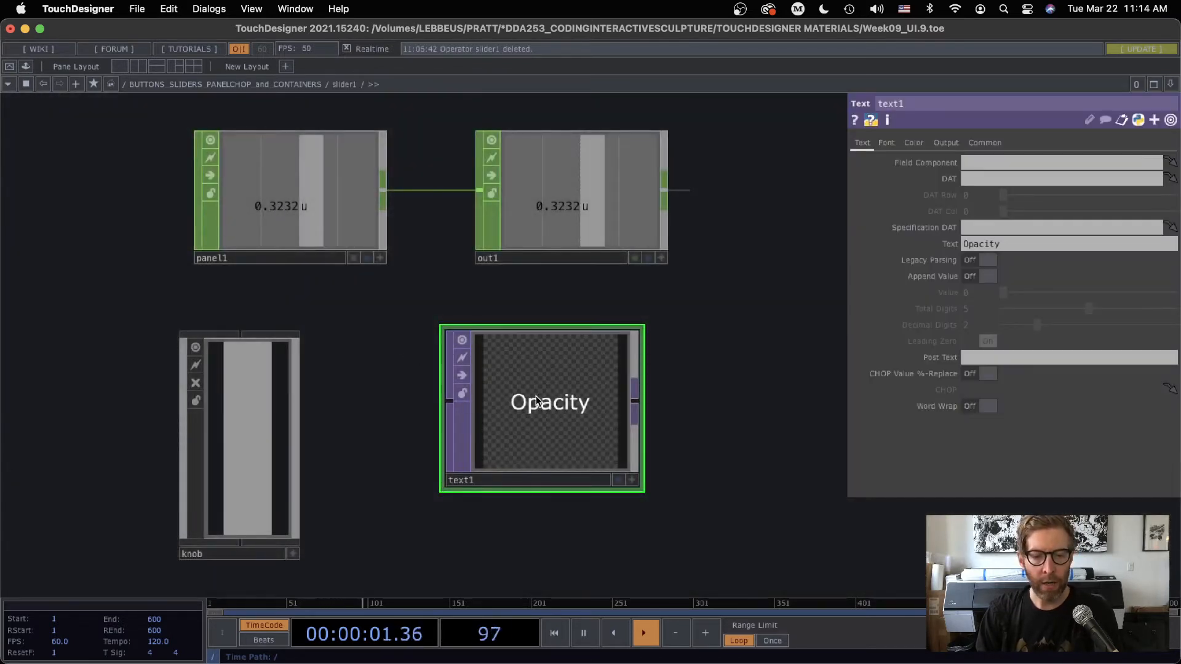
click(980, 144)
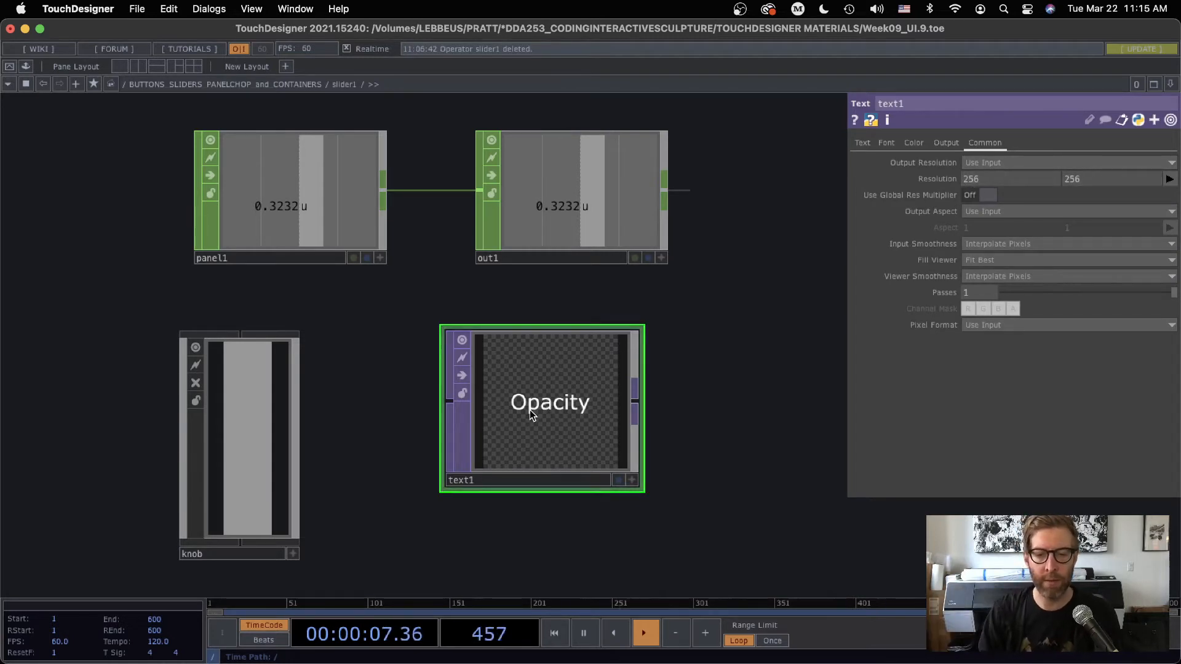
key(u)
key(i)
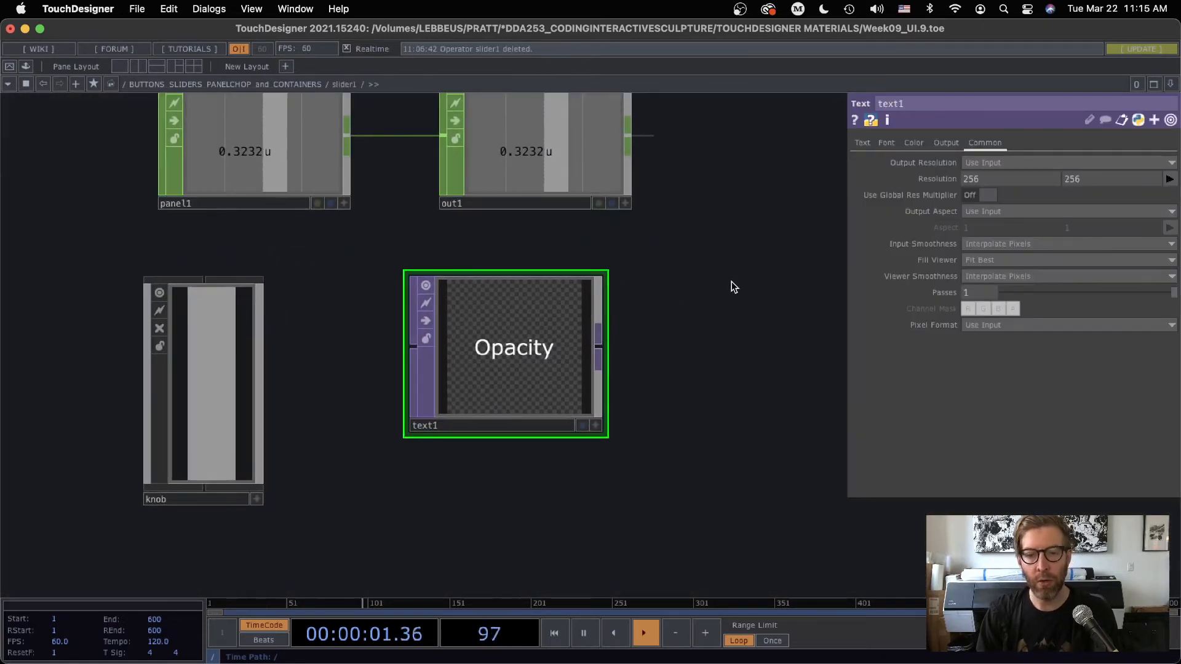
drag(985, 179, 900, 171)
text(100)
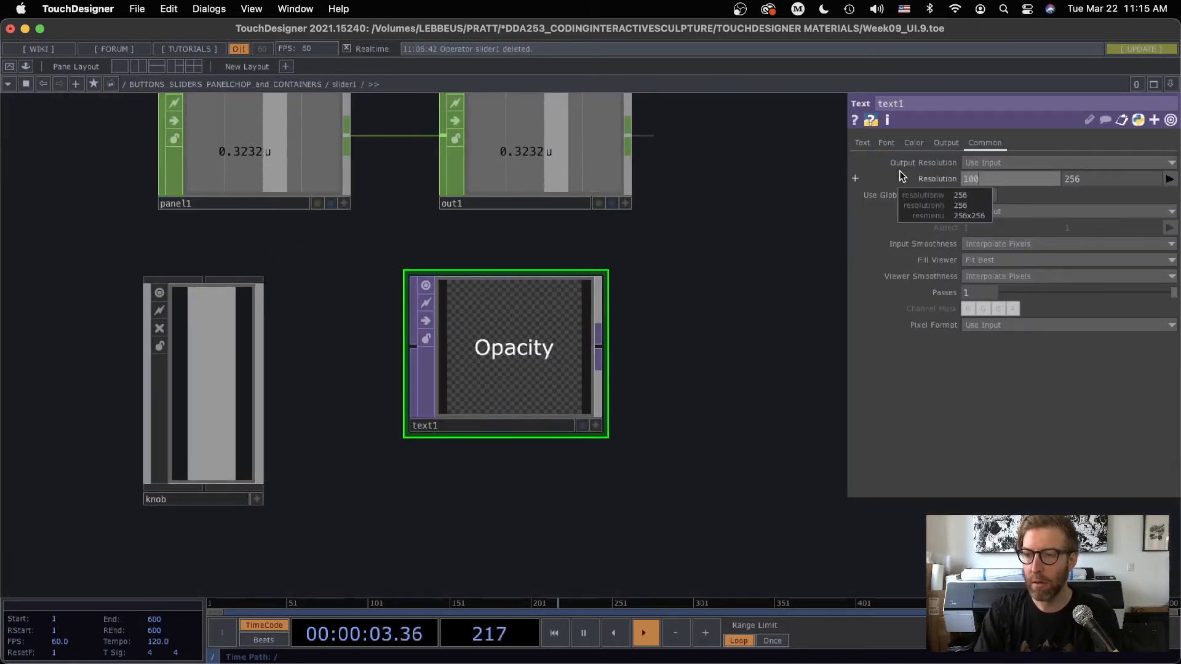
key(Tab)
text(20)
key(Return)
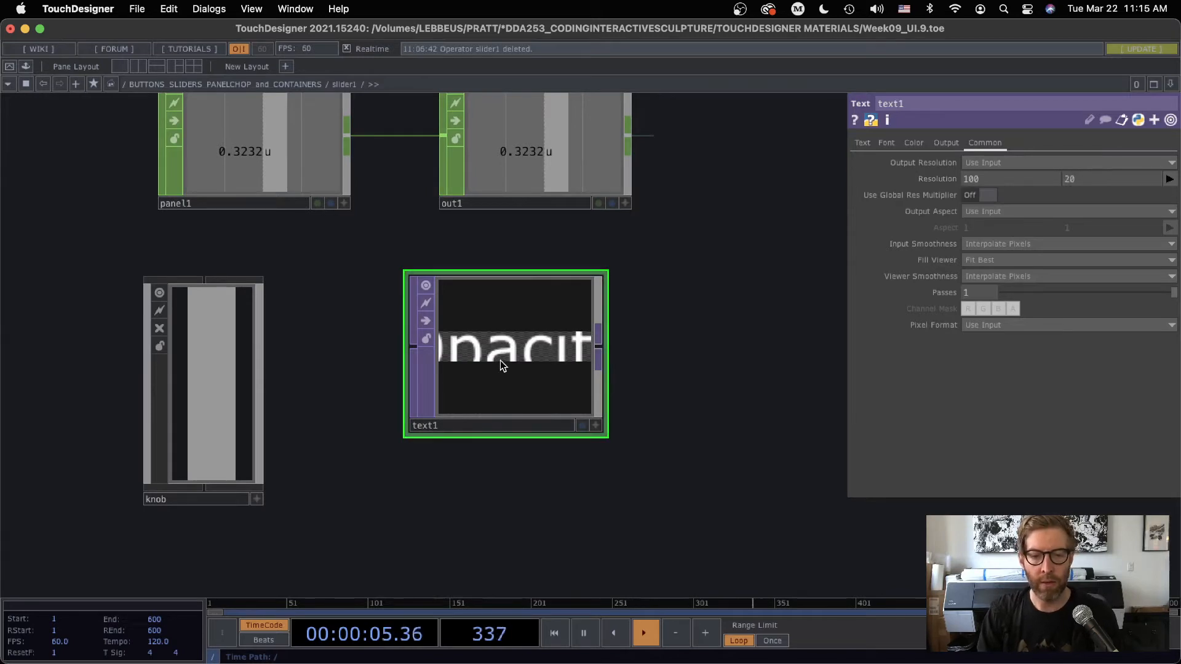
Set text1's Font Size X to 10 and return to the parent network
click(887, 143)
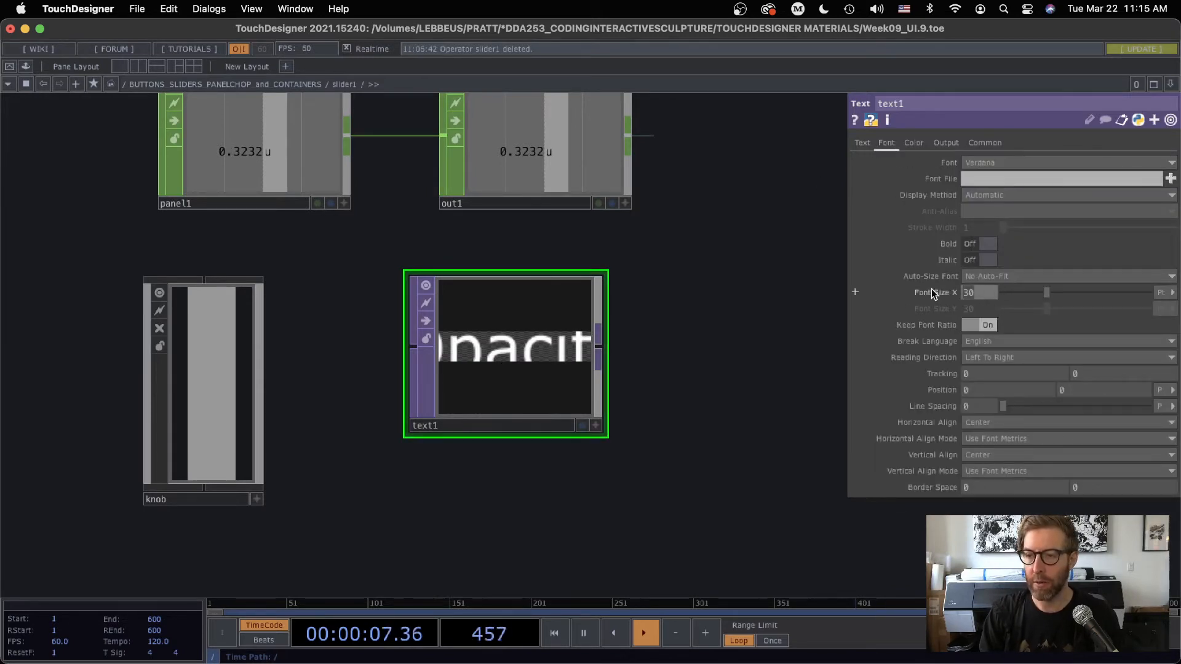
text(10)
key(Return)
scroll(517, 465, down, 5)
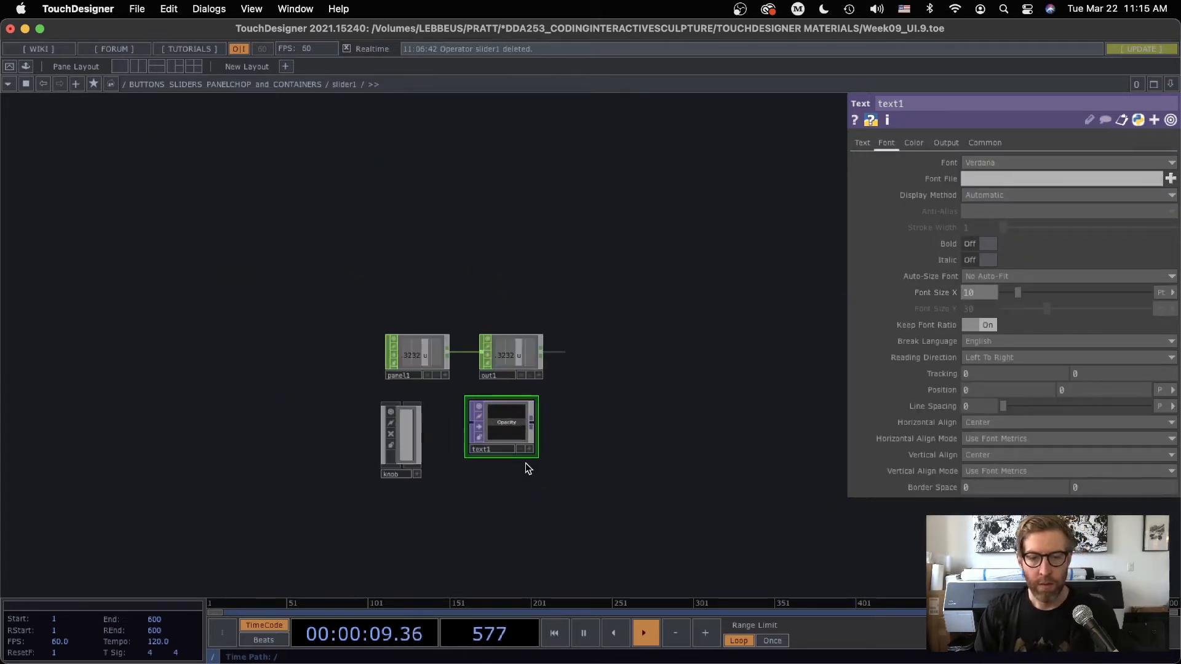
scroll(525, 464, down, 3)
drag(538, 248, 381, 151)
scroll(442, 405, down, 3)
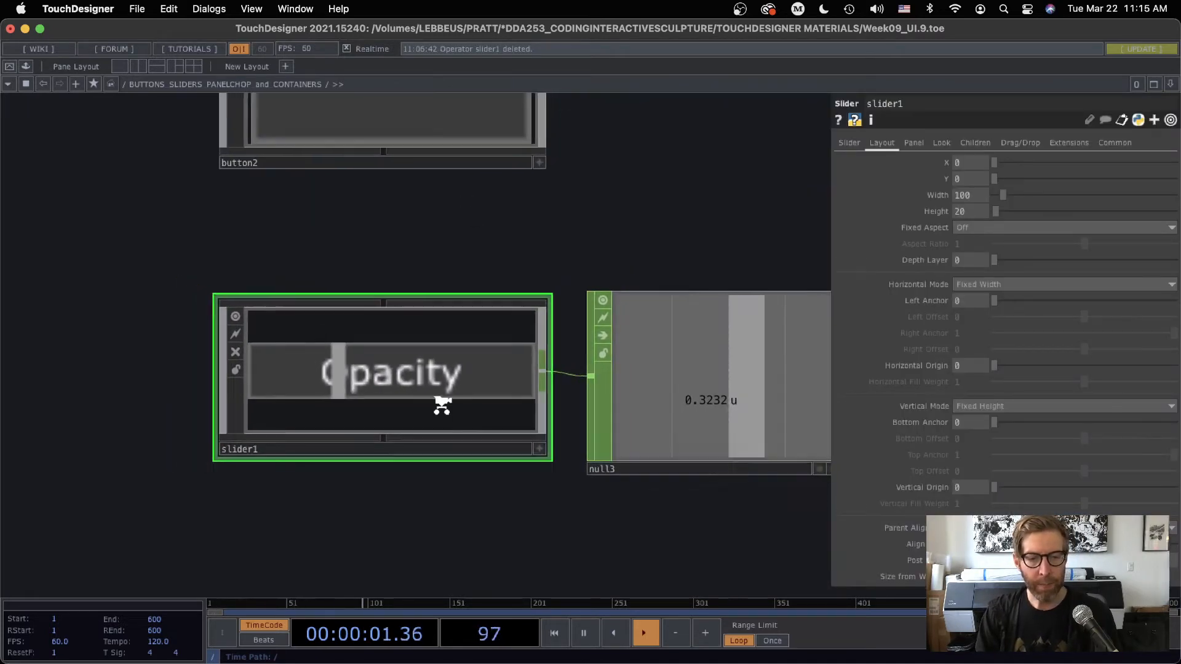
scroll(453, 439, up, 2)
scroll(451, 430, down, 5)
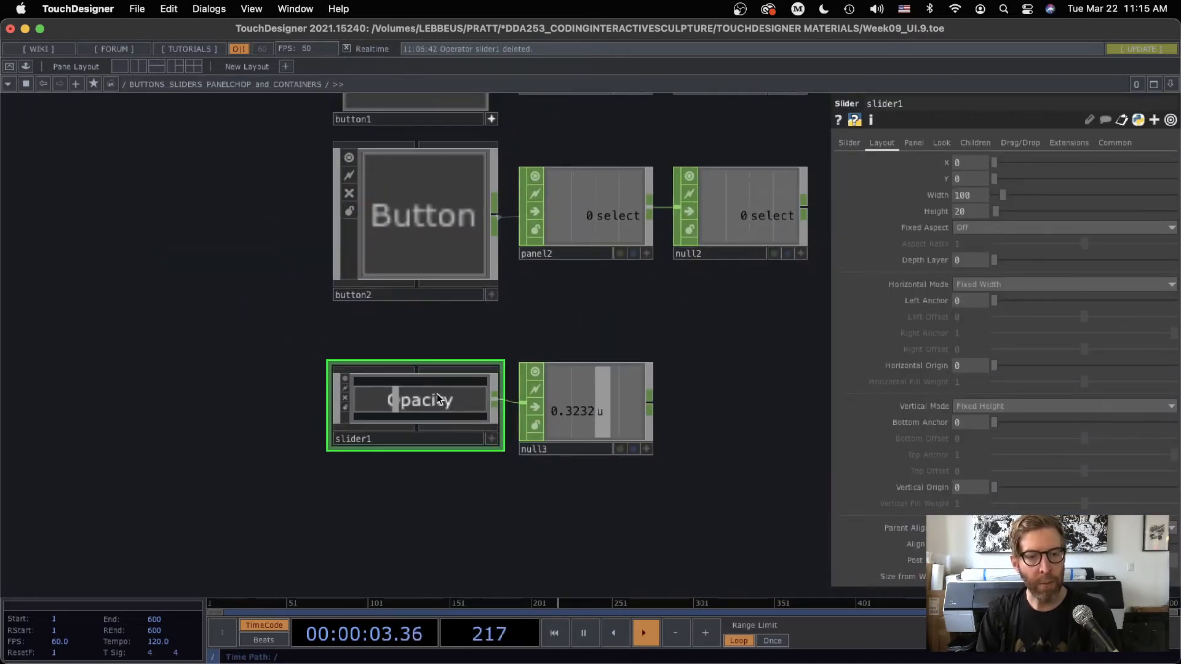
drag(562, 289, 625, 393)
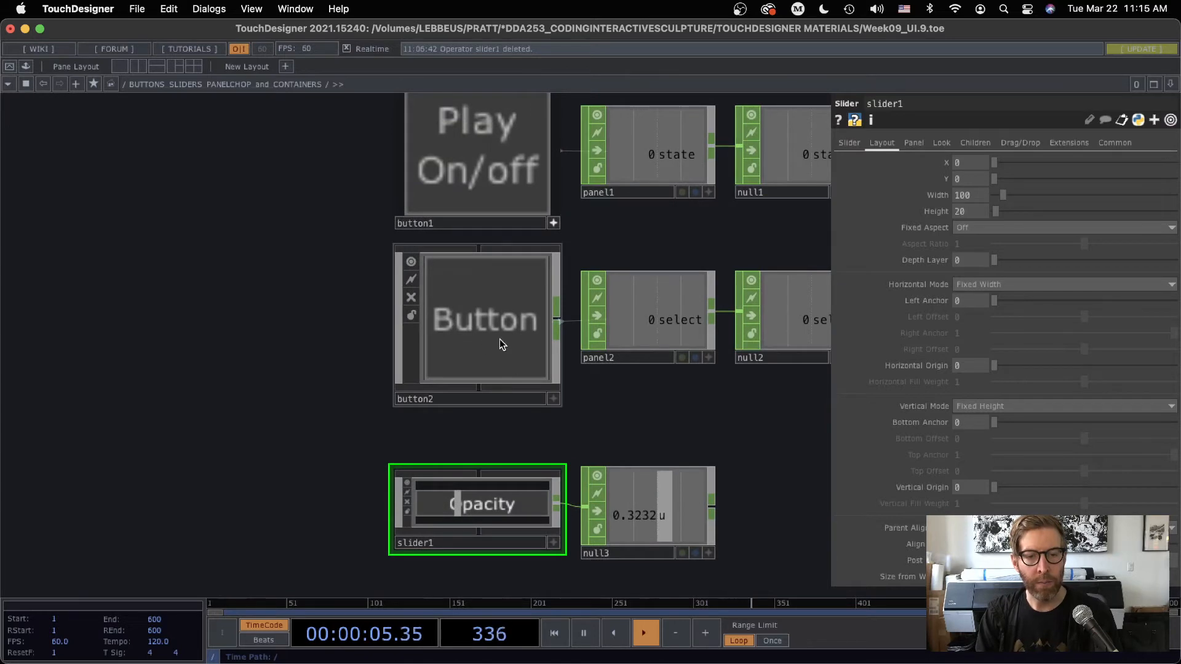
scroll(488, 323, up, 2)
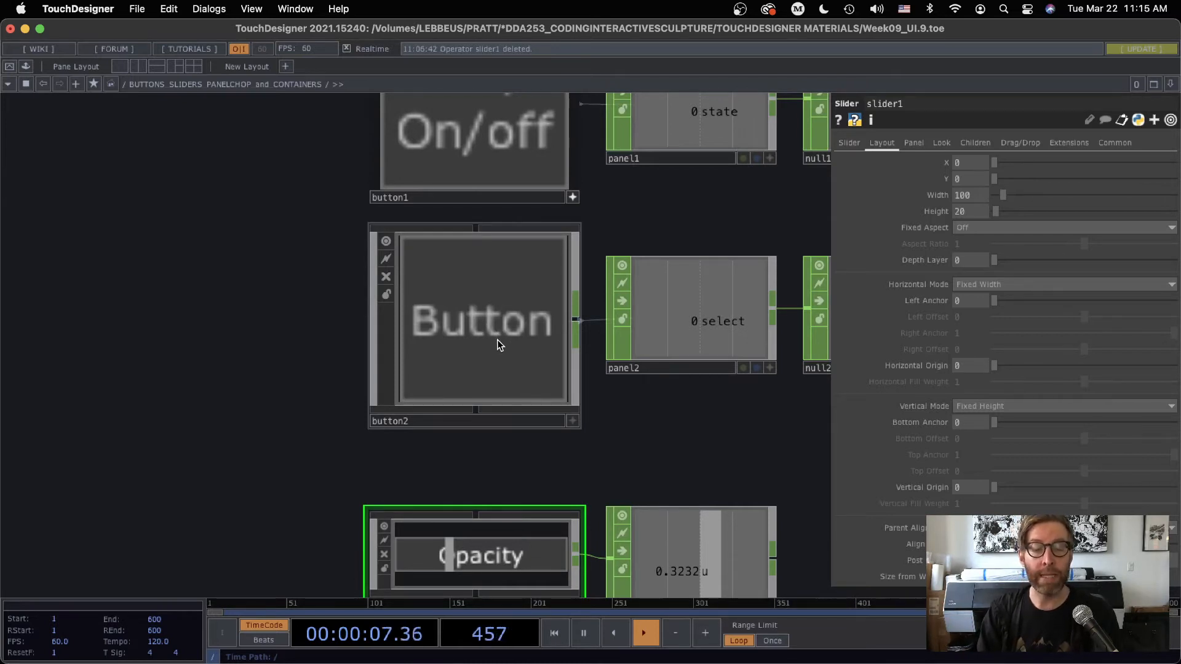
drag(286, 309, 269, 406)
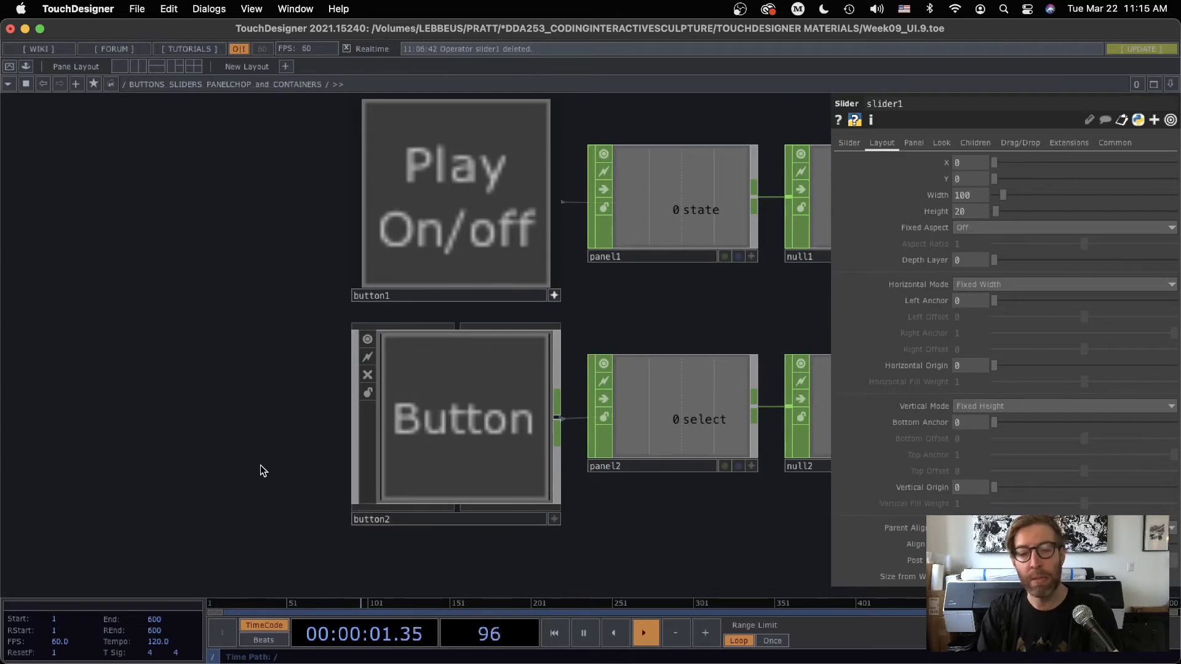
scroll(219, 387, down, 3)
scroll(219, 387, right, 3)
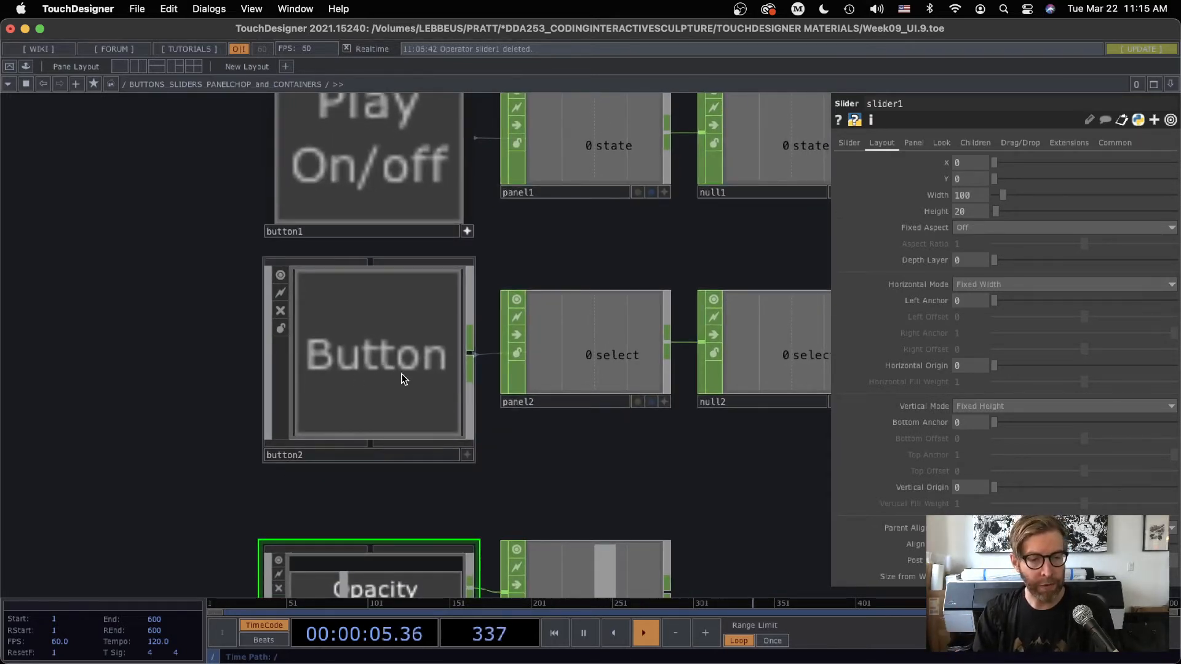
Set slider1's layout width to 400 and height to 100
drag(209, 458, 245, 263)
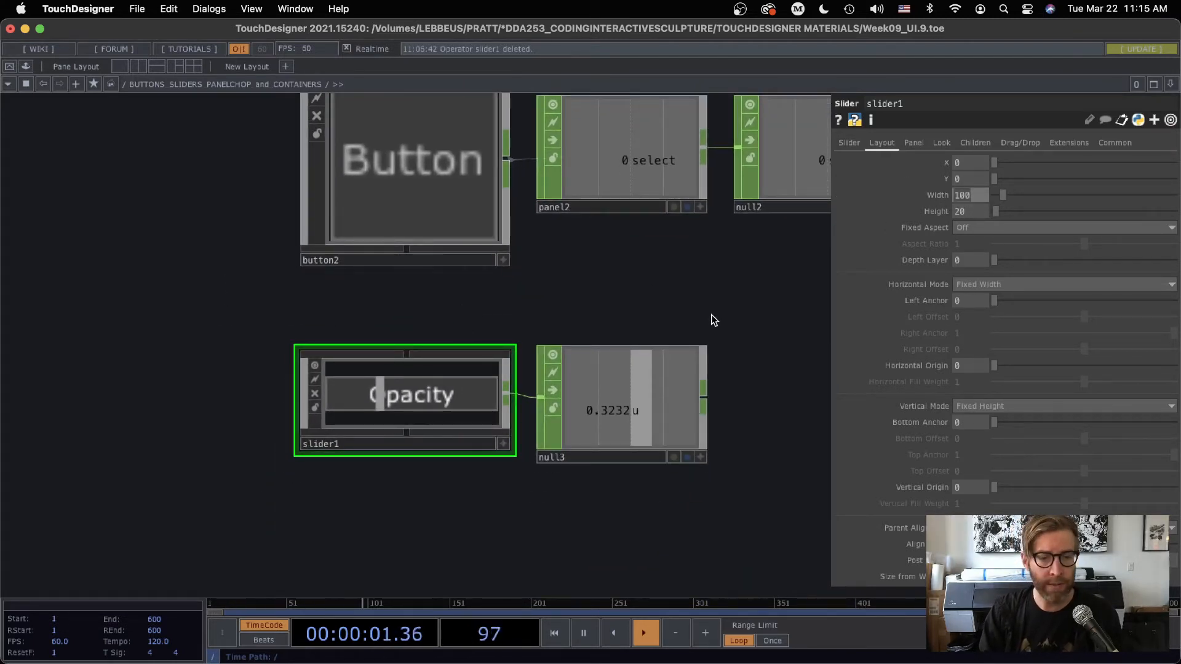
scroll(415, 405, up, 5)
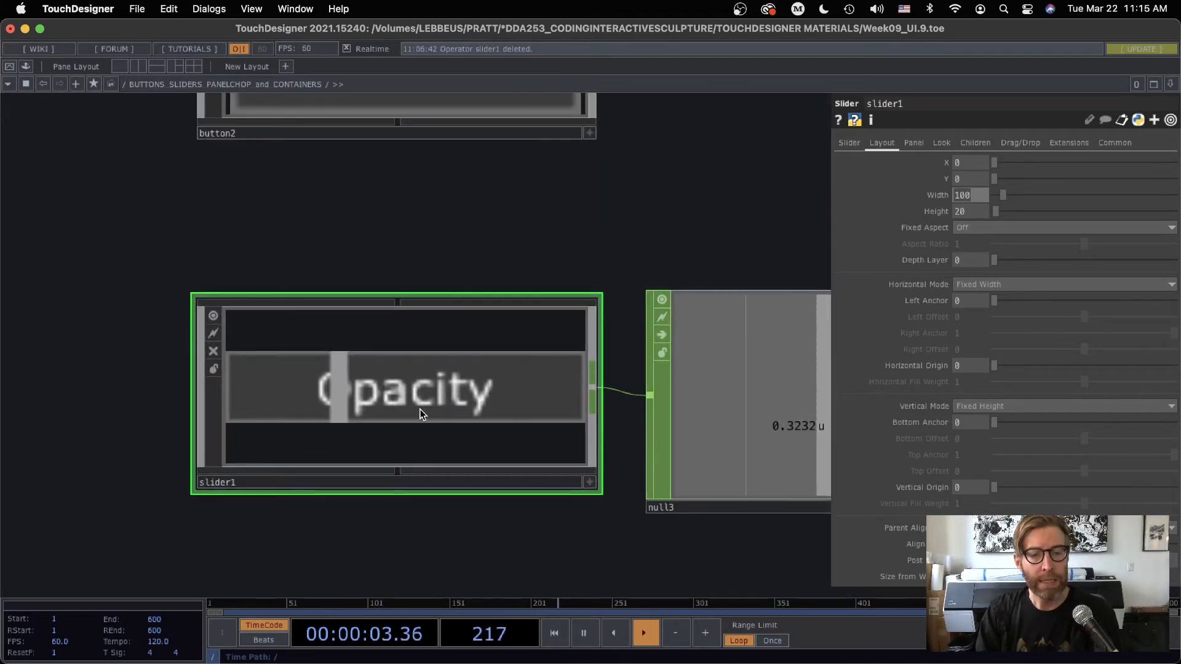
scroll(432, 486, down, 5)
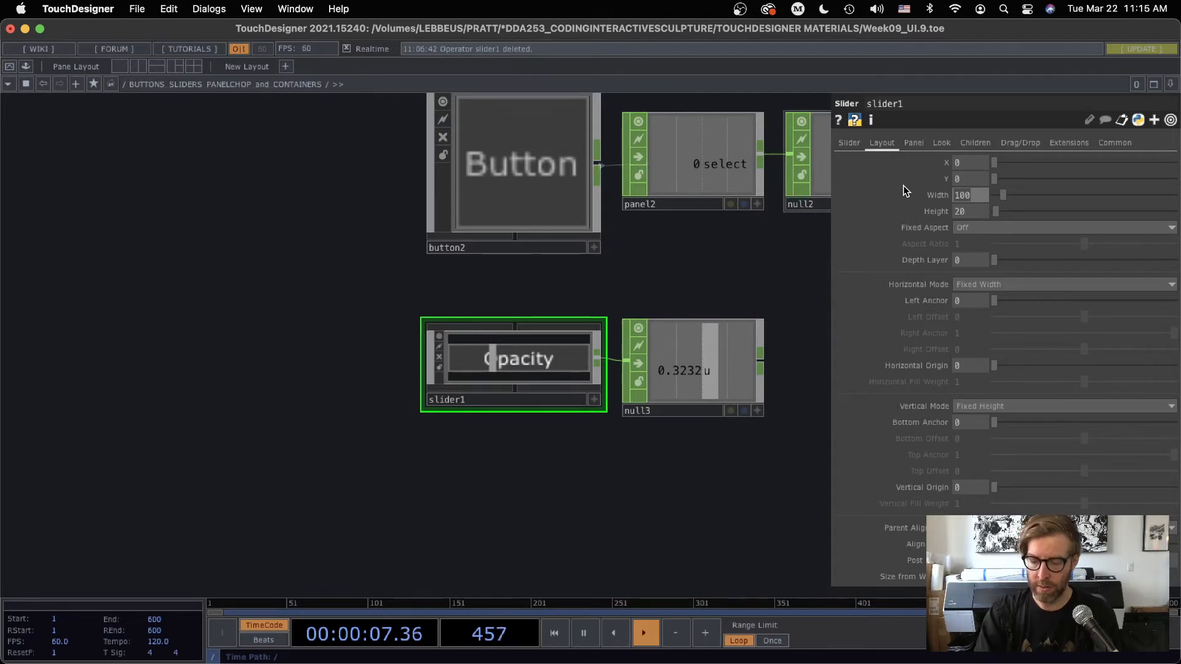
text(400)
key(Tab)
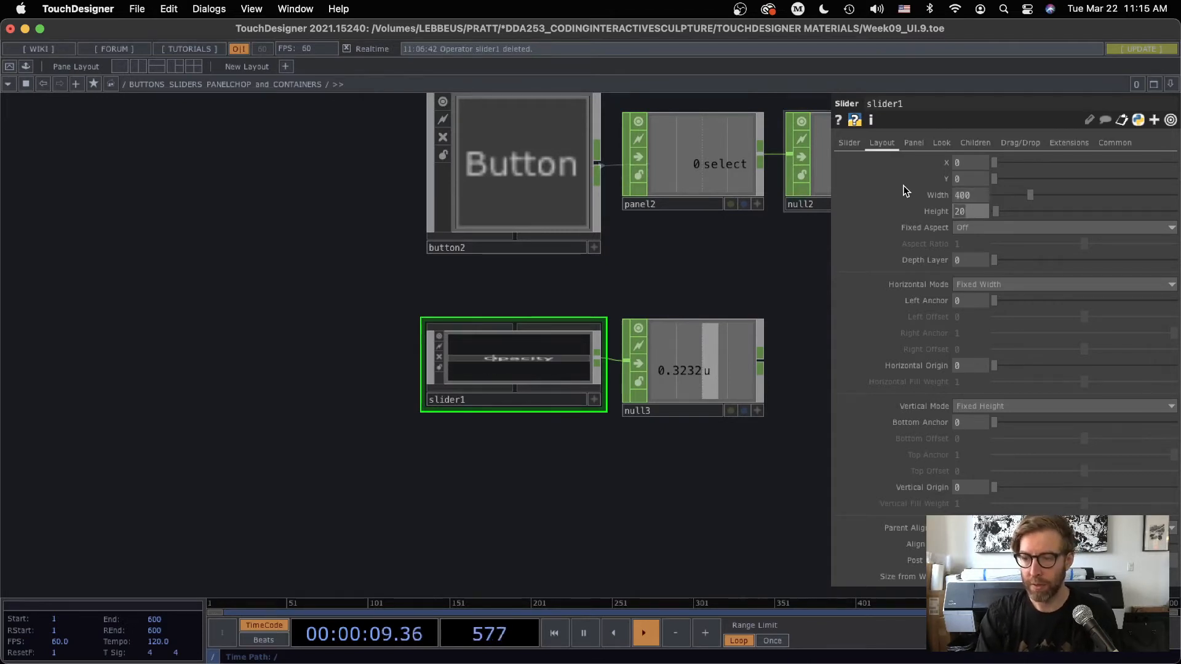
text(100)
key(Return)
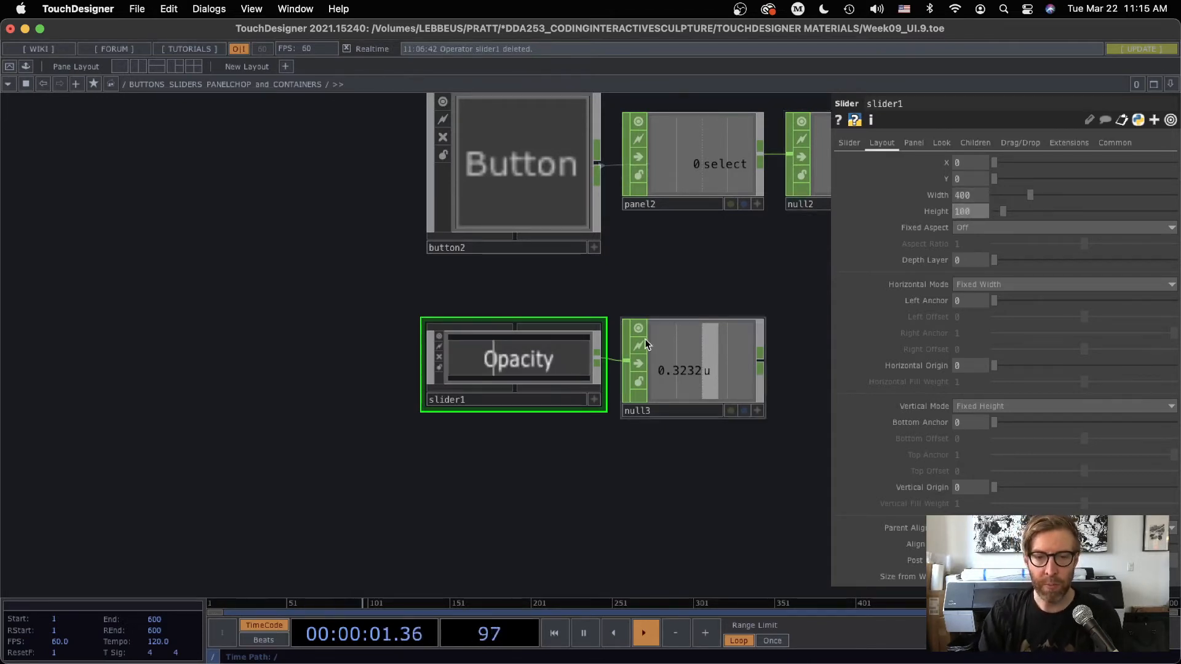
Inside slider1, set the resolution of the text1 TOP to 400 by 100
key(i)
drag(520, 414, 534, 398)
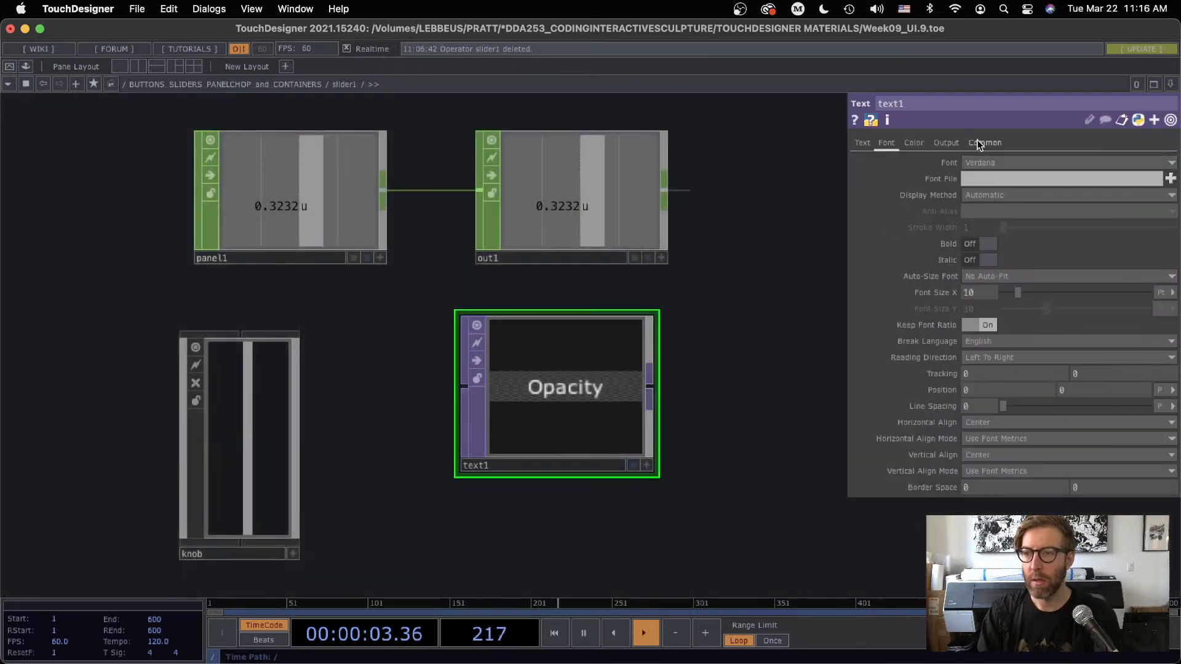
click(982, 143)
click(986, 177)
text(4)
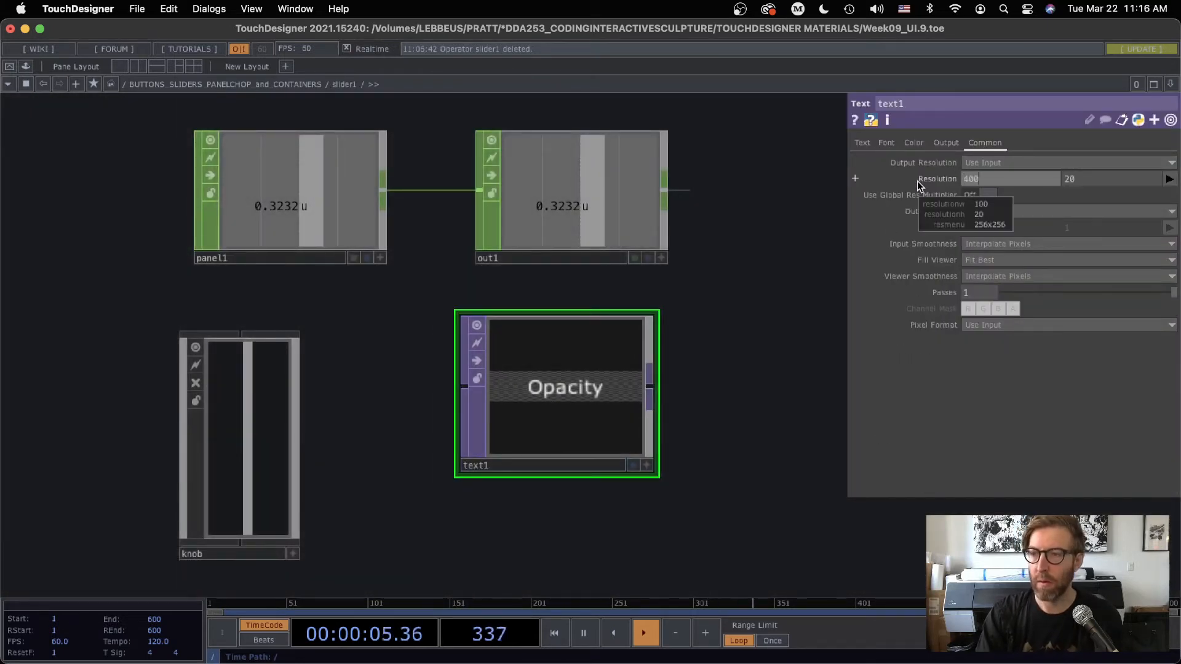
text(00)
key(Tab)
text(100)
key(Return)
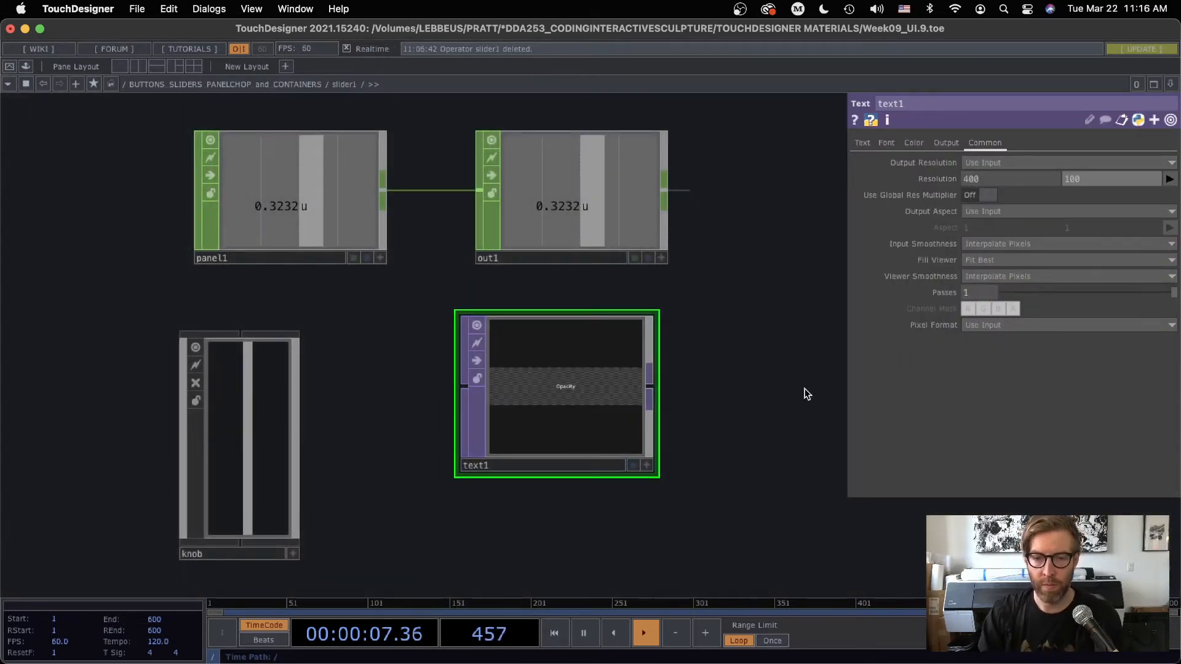
Set text1's Font Size X to 30 and return to the parent network
scroll(541, 387, up, 2)
scroll(541, 388, up, 1)
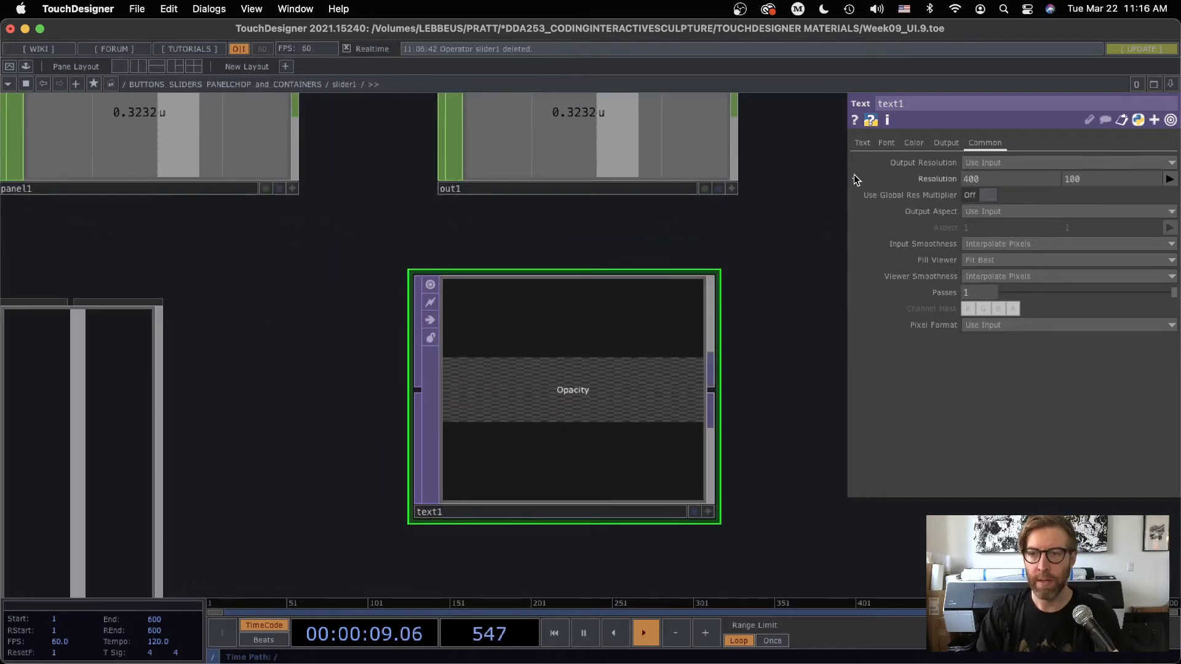
click(885, 143)
text(30)
key(Return)
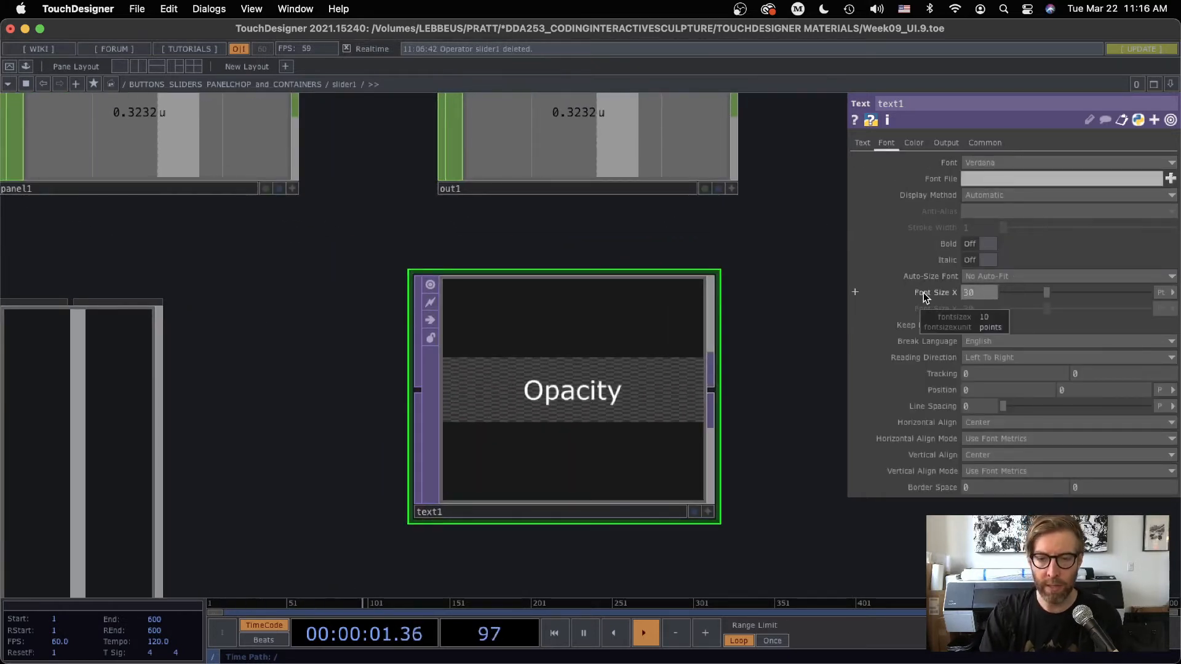
scroll(650, 503, down, 5)
scroll(652, 504, down, 2)
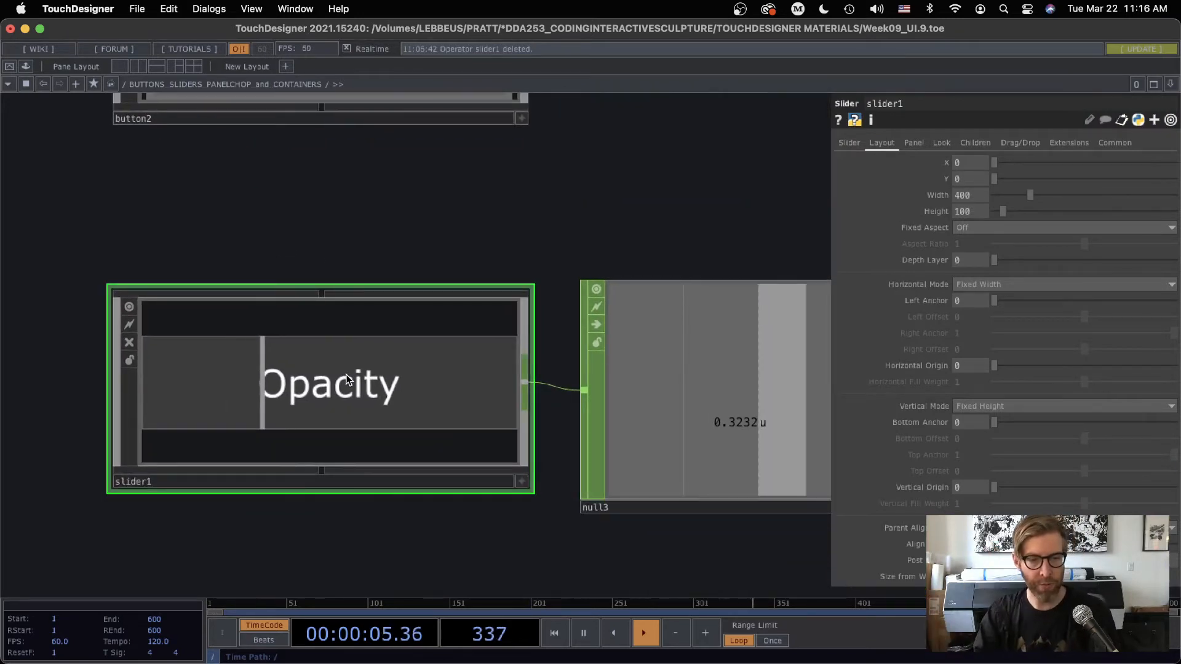
Inspect button2's Background TOP and its layout width and height for comparison with slider1
drag(434, 239, 549, 294)
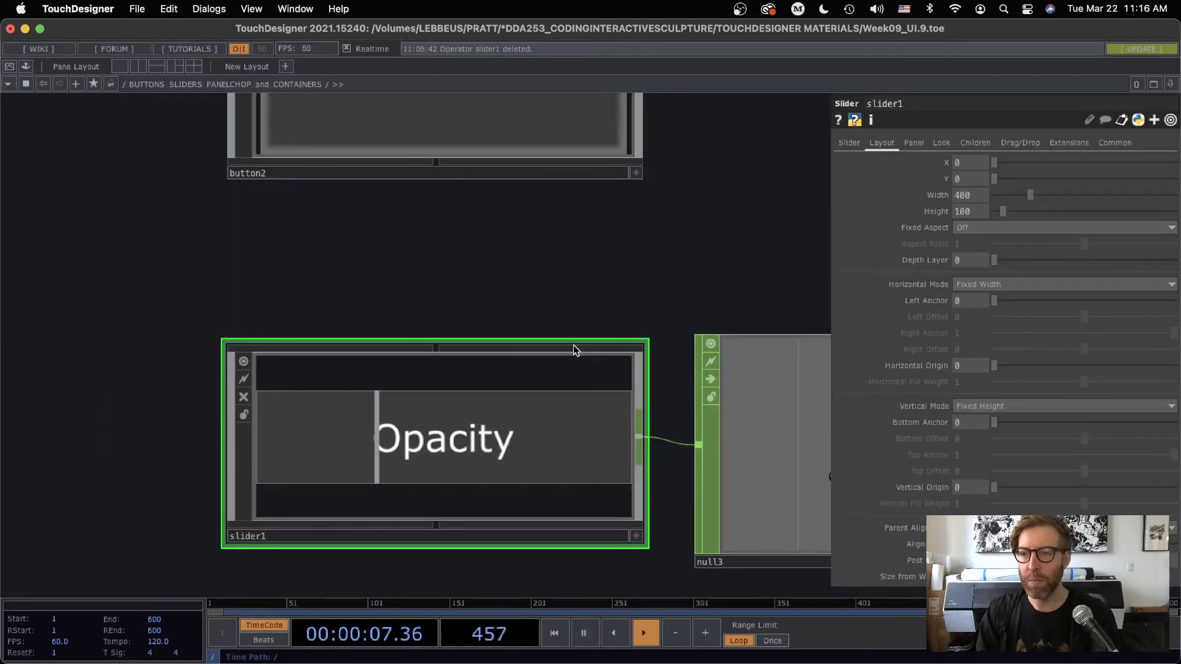
drag(727, 225, 745, 278)
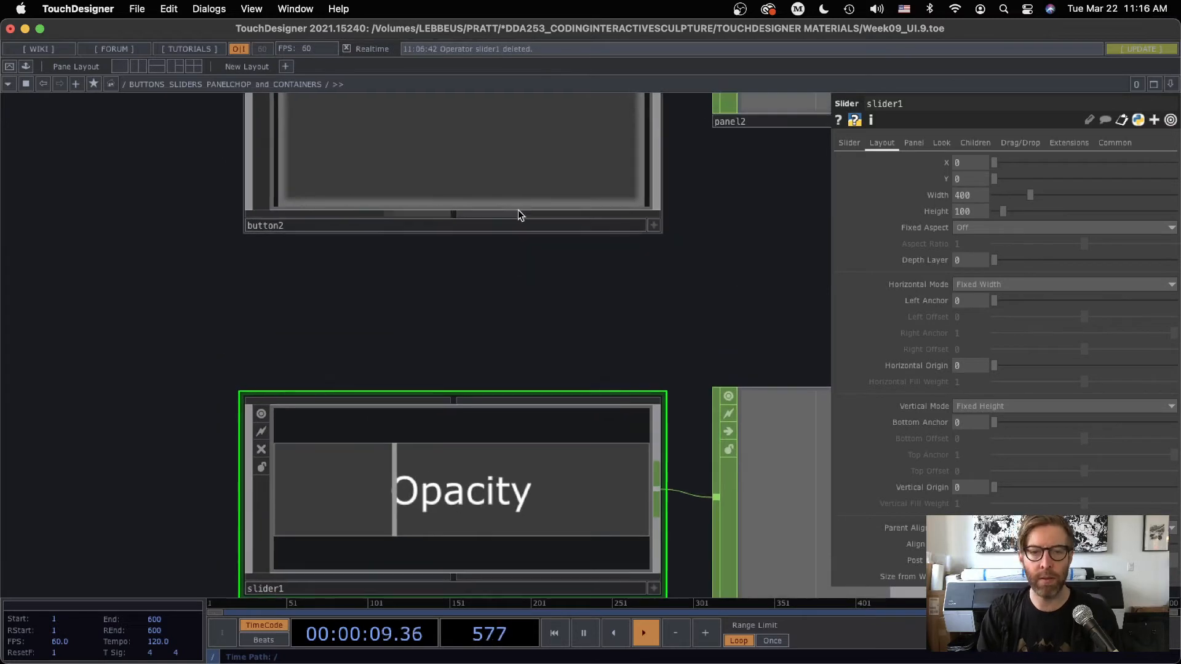
click(519, 214)
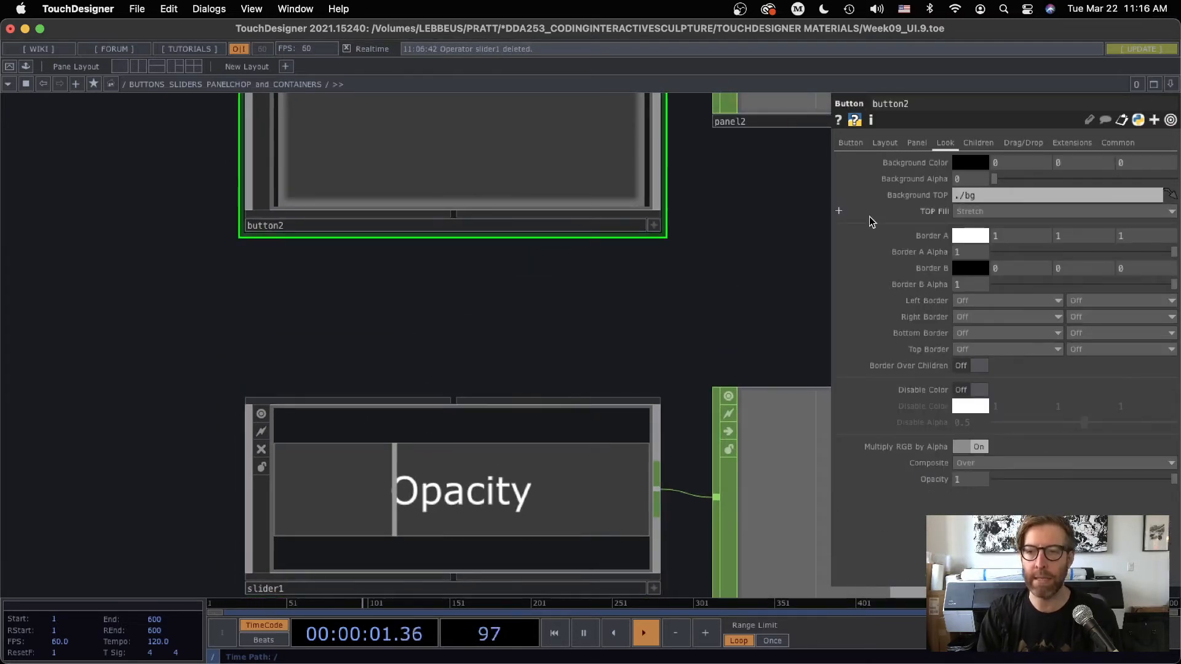
drag(627, 290, 587, 276)
scroll(590, 276, down, 1)
drag(702, 228, 712, 393)
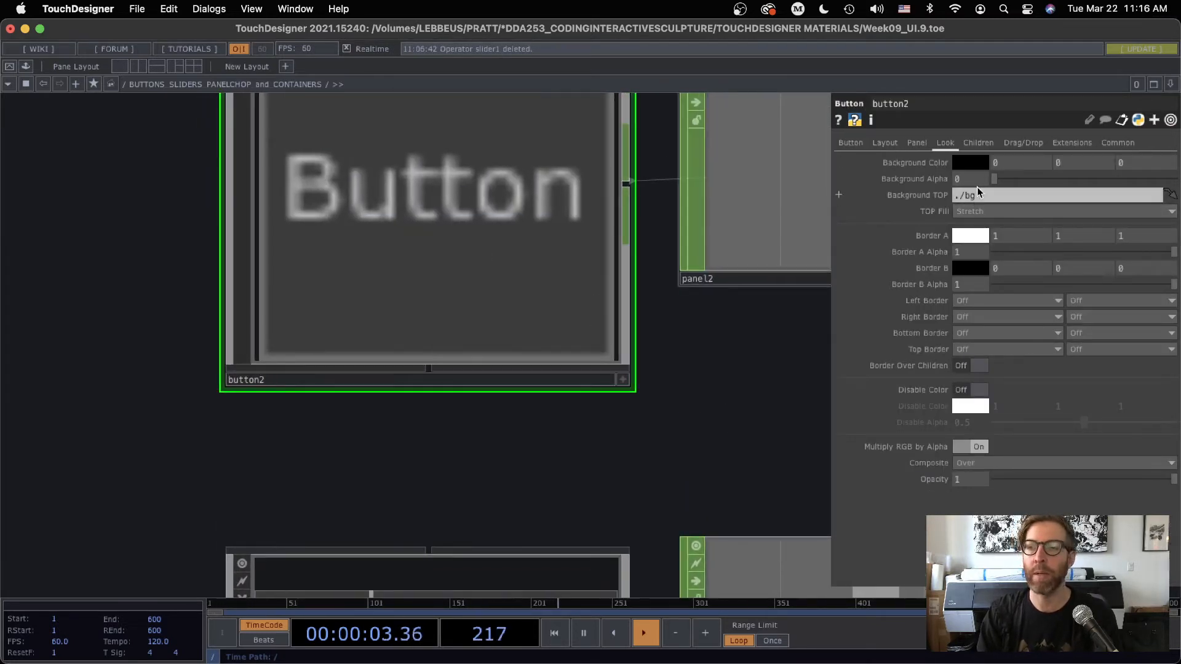
click(1118, 142)
click(884, 143)
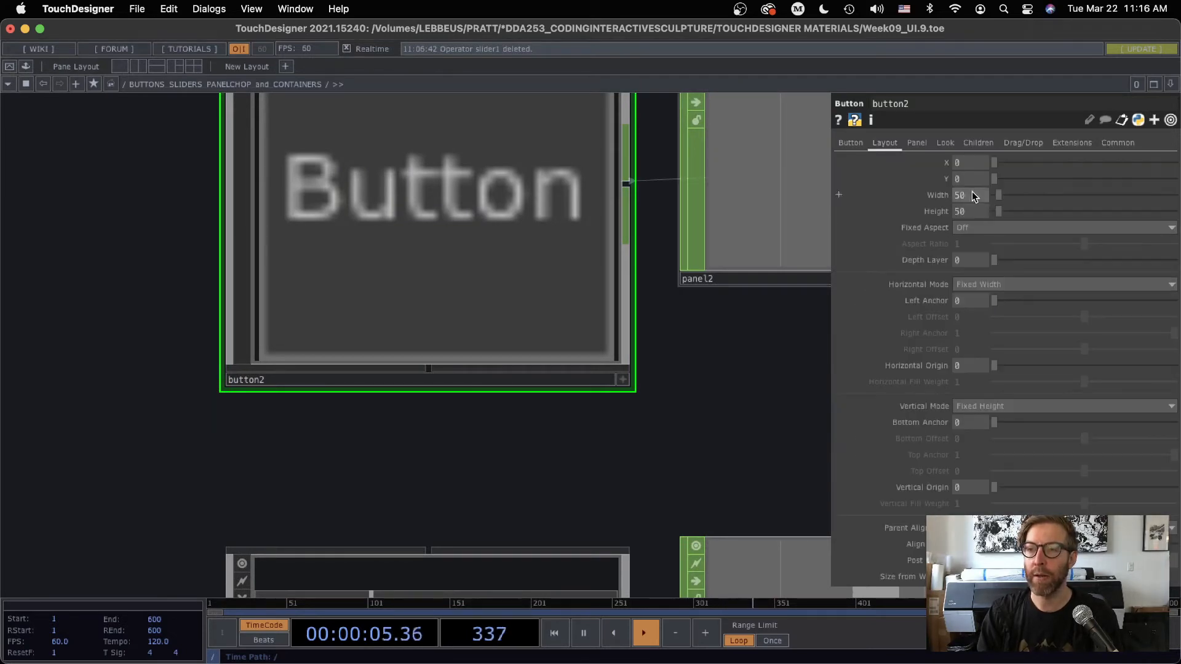
scroll(664, 152, down, 5)
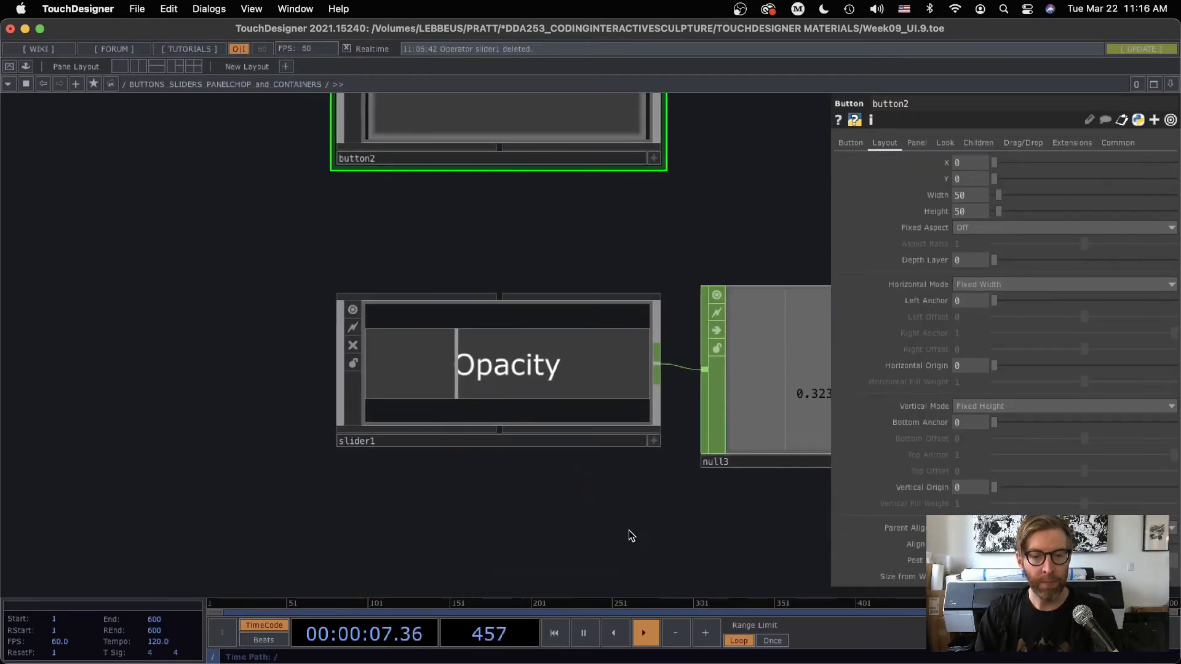
Inside slider1, switch text1's resolution width and height parameters to expression mode
scroll(500, 377, up, 3)
click(483, 369)
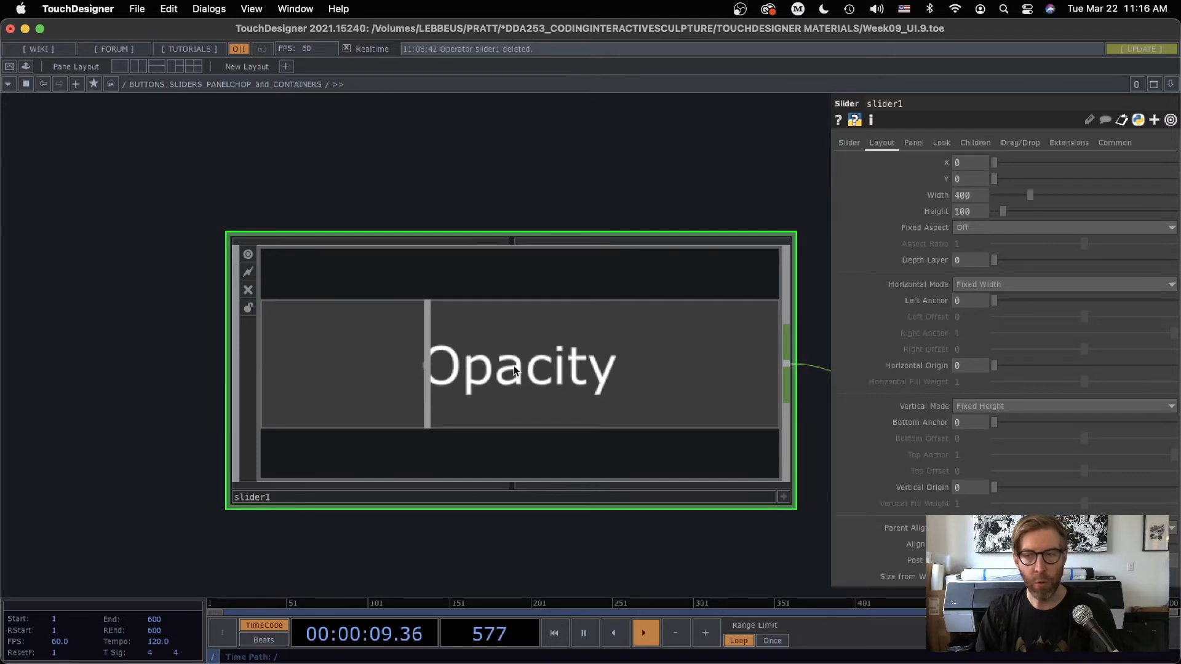
key(i)
scroll(566, 394, down, 2)
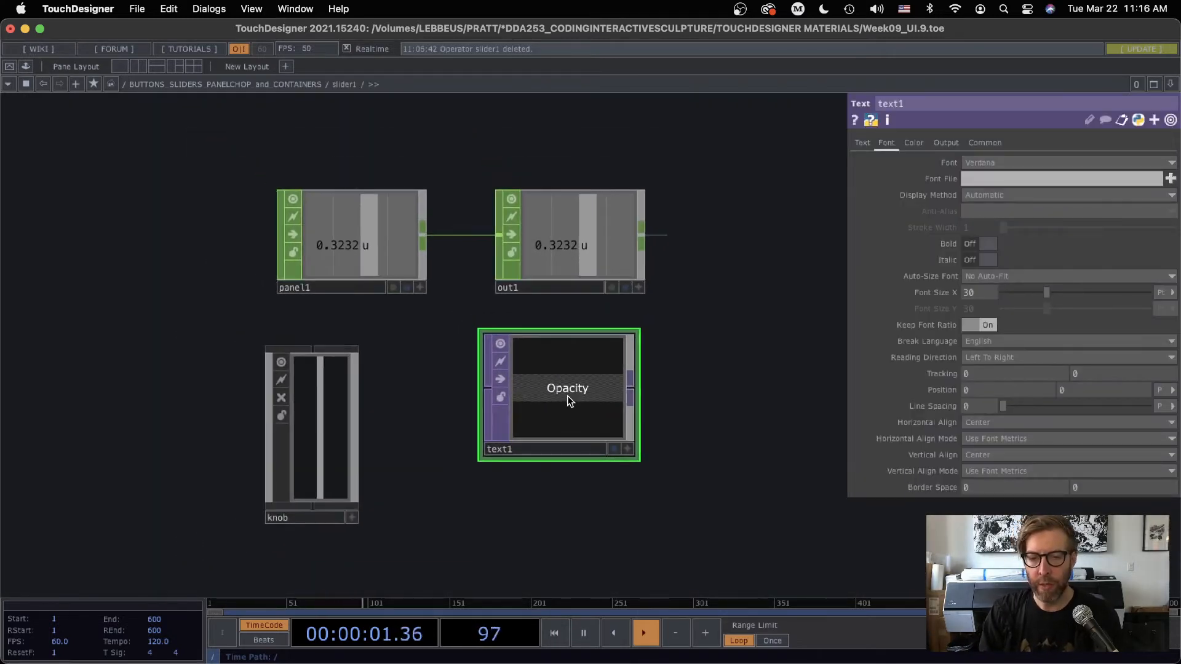
click(984, 143)
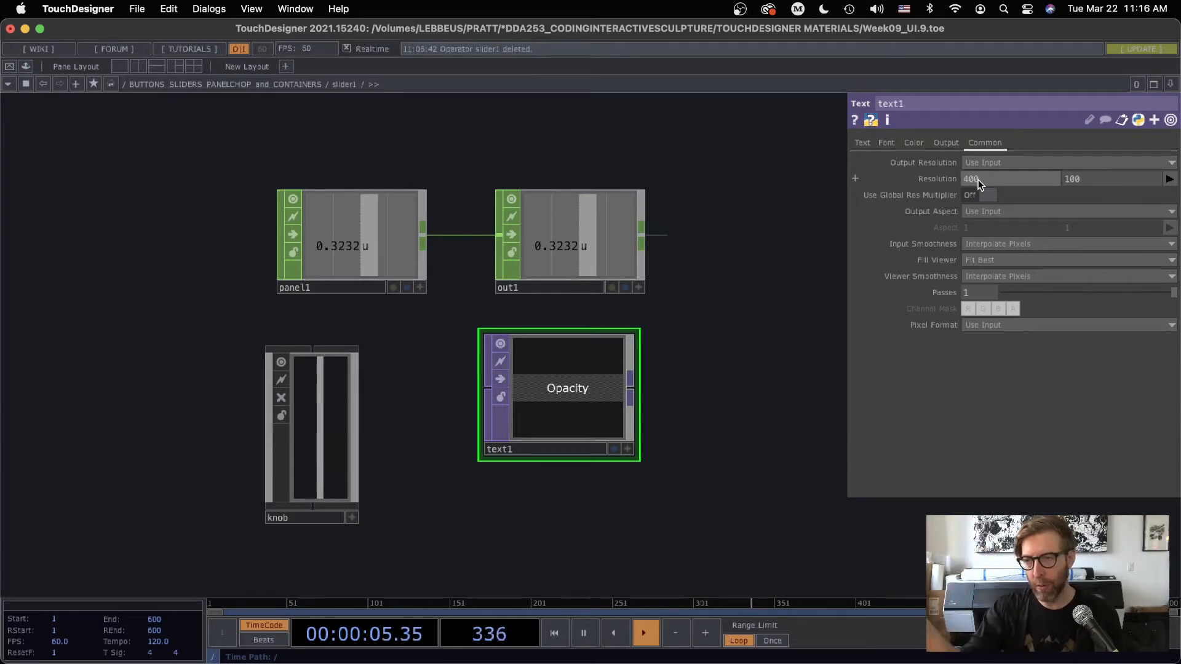
click(916, 179)
click(925, 195)
click(927, 213)
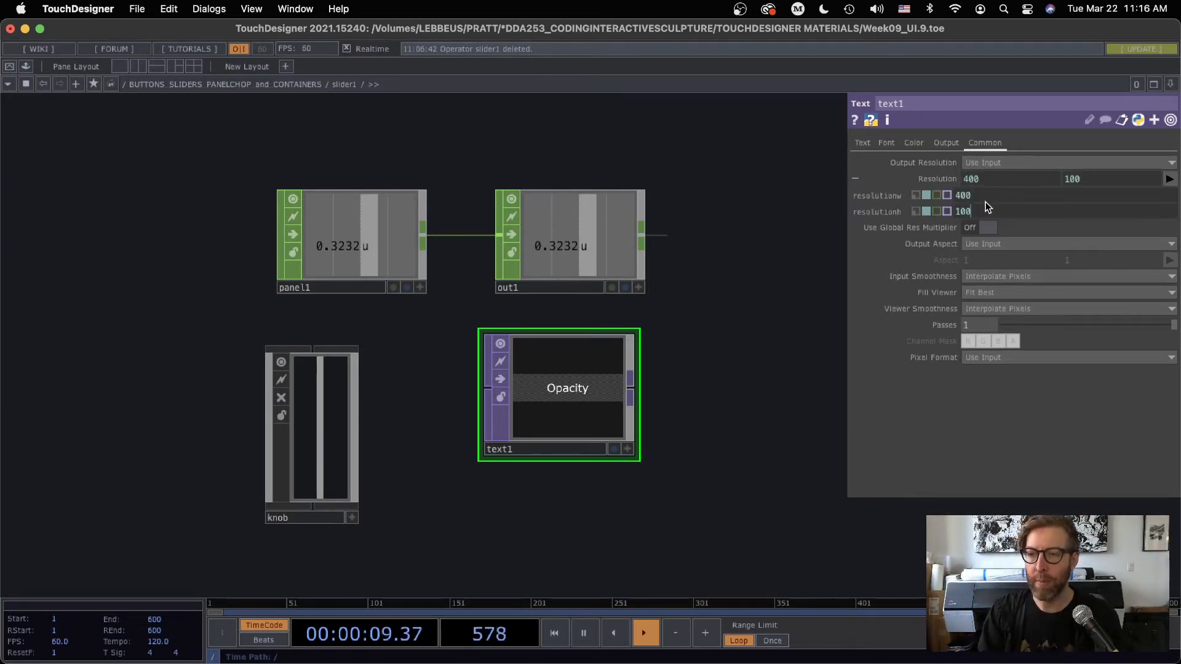
Set text1's resolution width expression to me.parent().width
drag(985, 196, 926, 195)
text(me.)
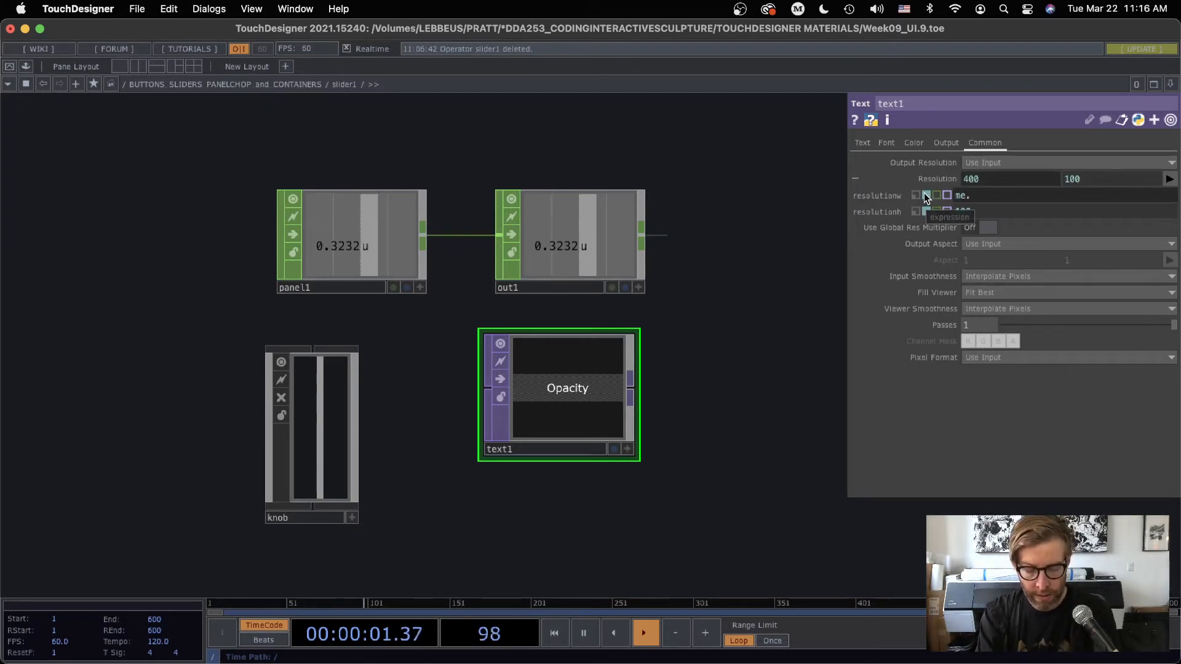
text(parent().)
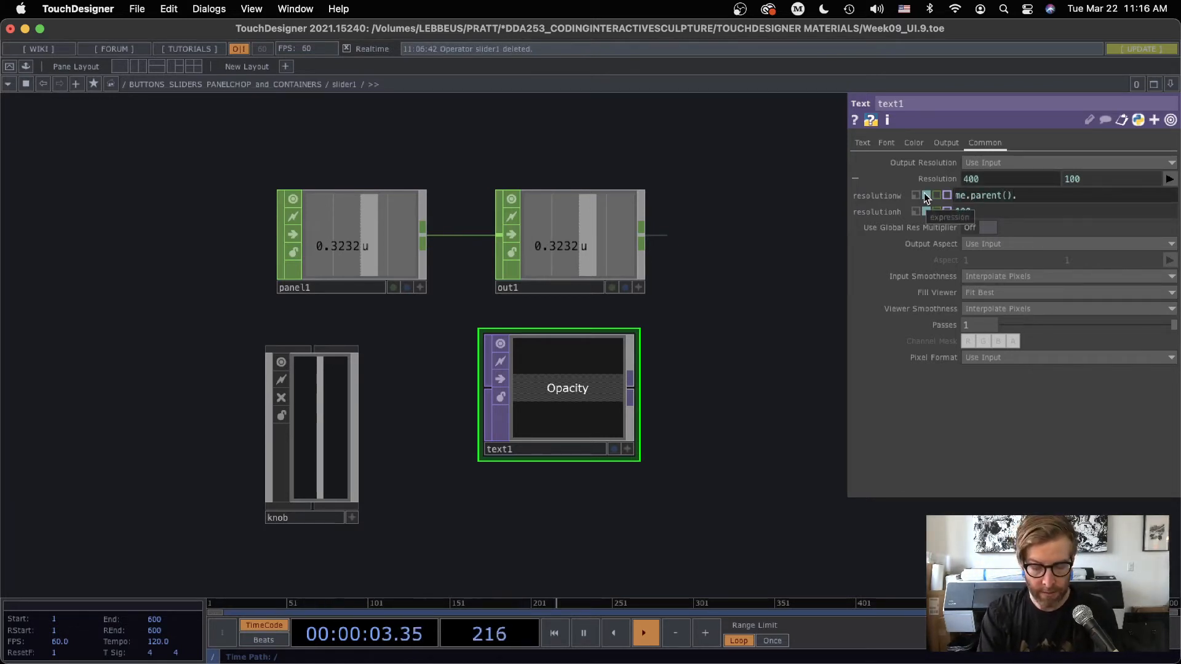
text(width)
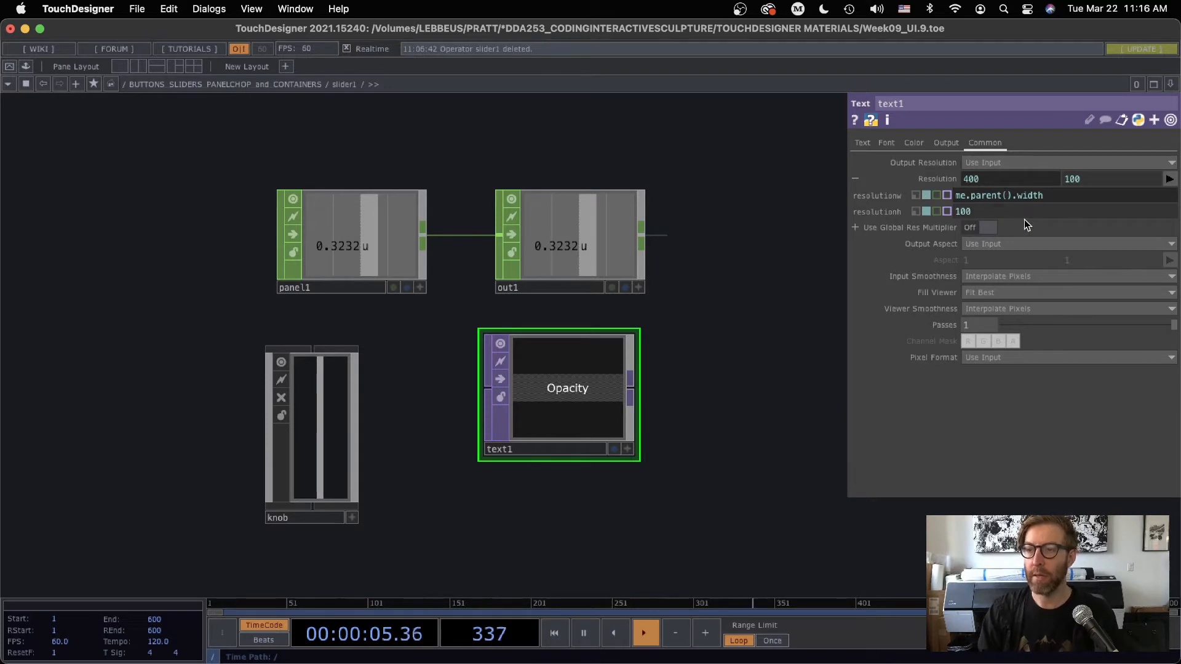
Copy the width expression into text1's resolution height and change it to me.parent().height
drag(1046, 198, 919, 191)
key(super+c)
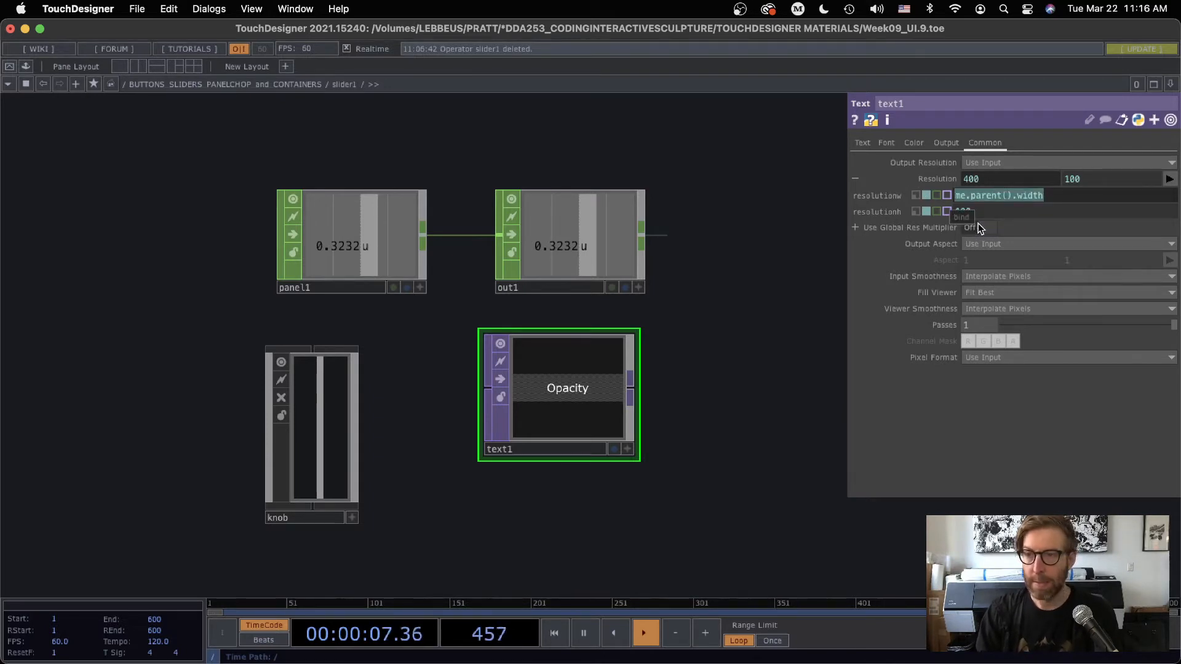
click(946, 212)
key(super+v)
key(BackSpace)
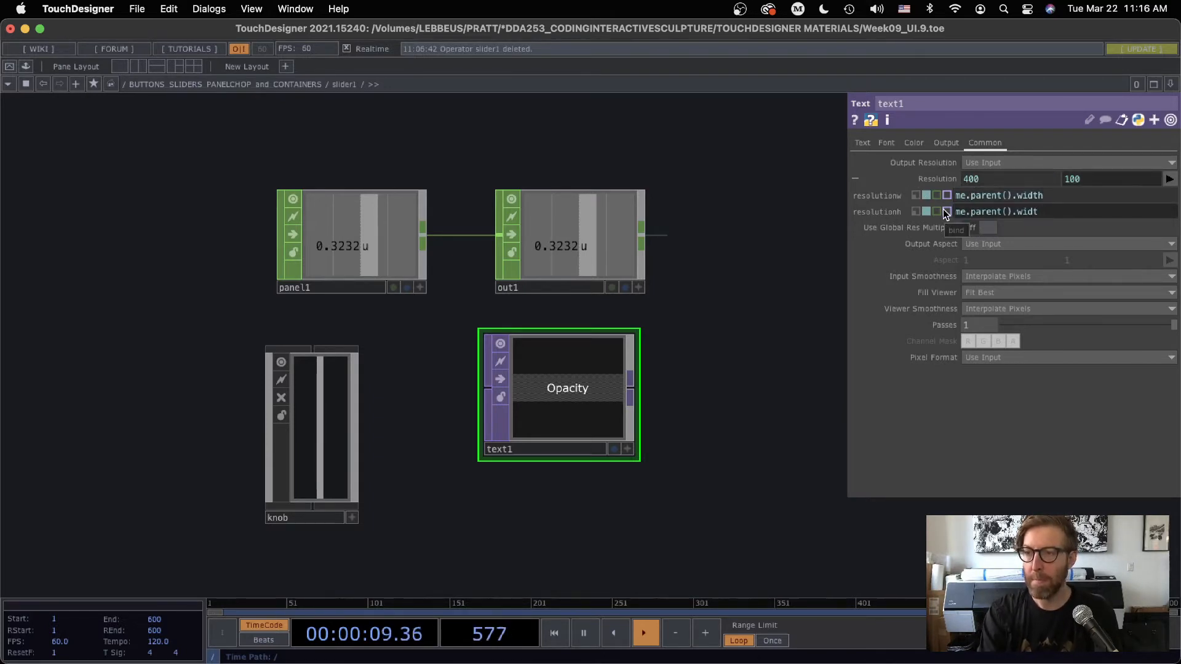
key(BackSpace)
key(BackSpace)
key(BackSpace)
key(BackSpace)
text(height)
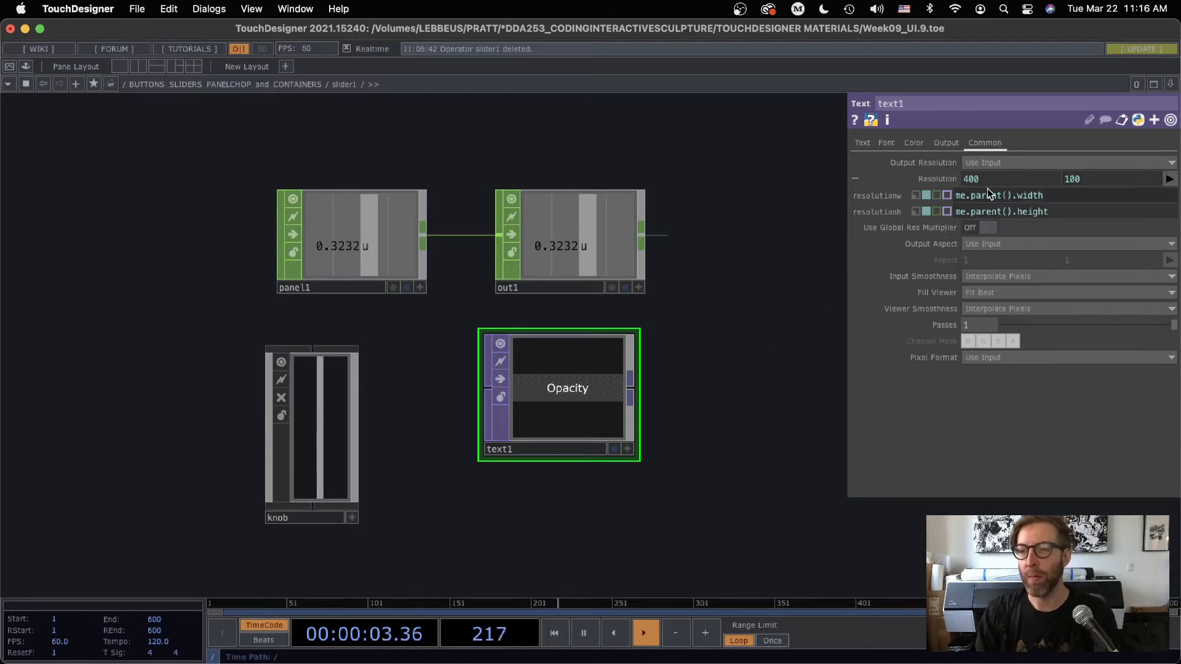
Return to the parent network and set slider1's layout width to 300 and height to 60
scroll(609, 455, down, 5)
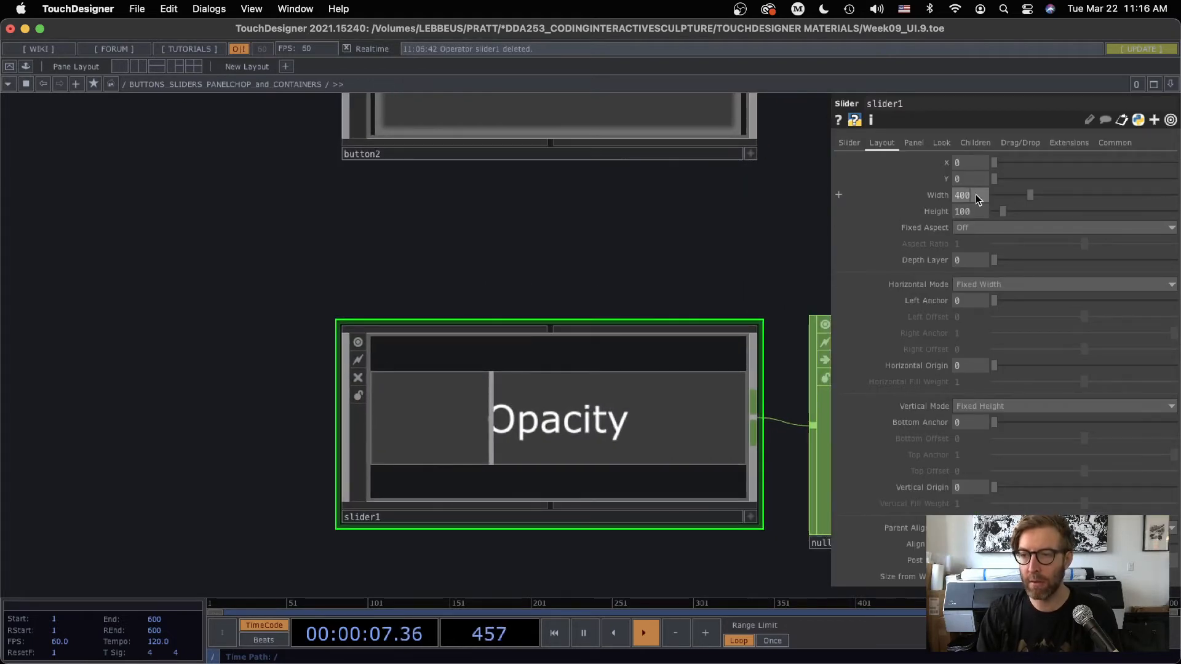
drag(976, 194, 894, 193)
text(300)
key(Tab)
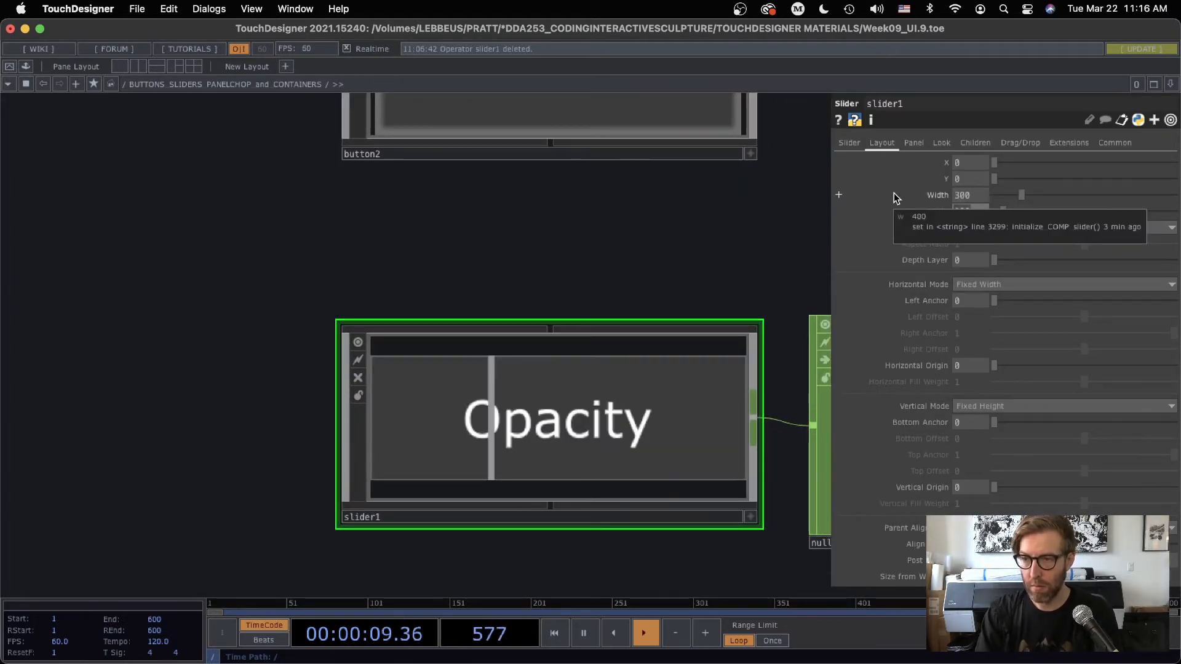
text(60)
key(Return)
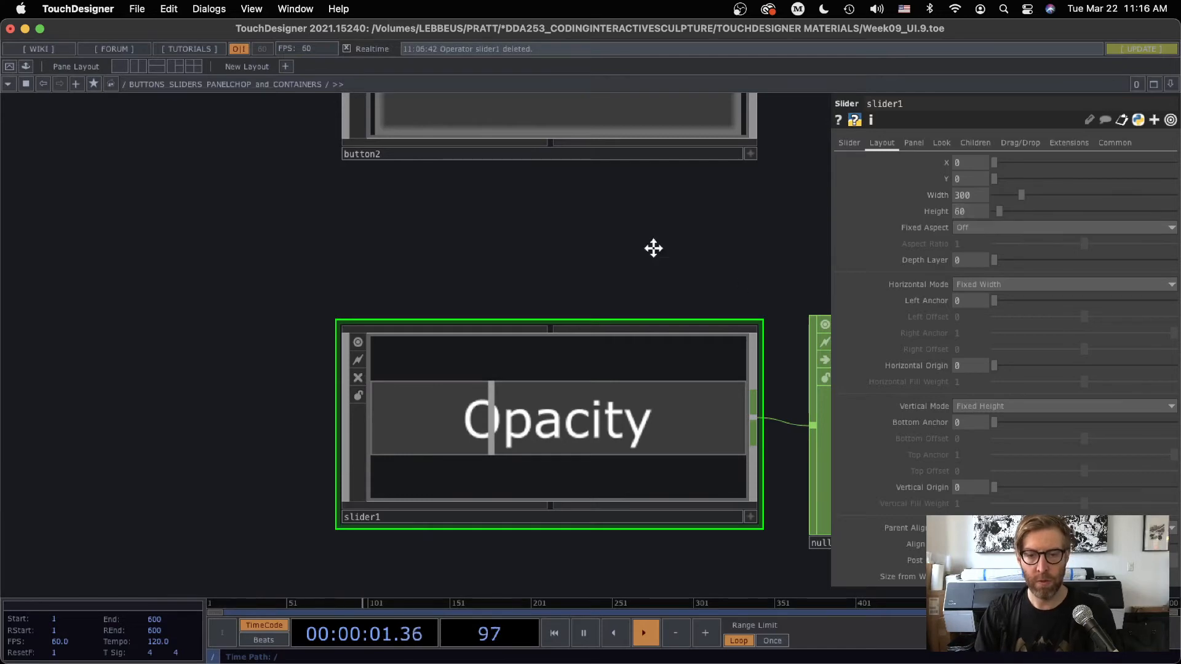
Go back inside slider1 and check text1's resolution values against its me.parent() expressions
drag(653, 248, 552, 175)
key(i)
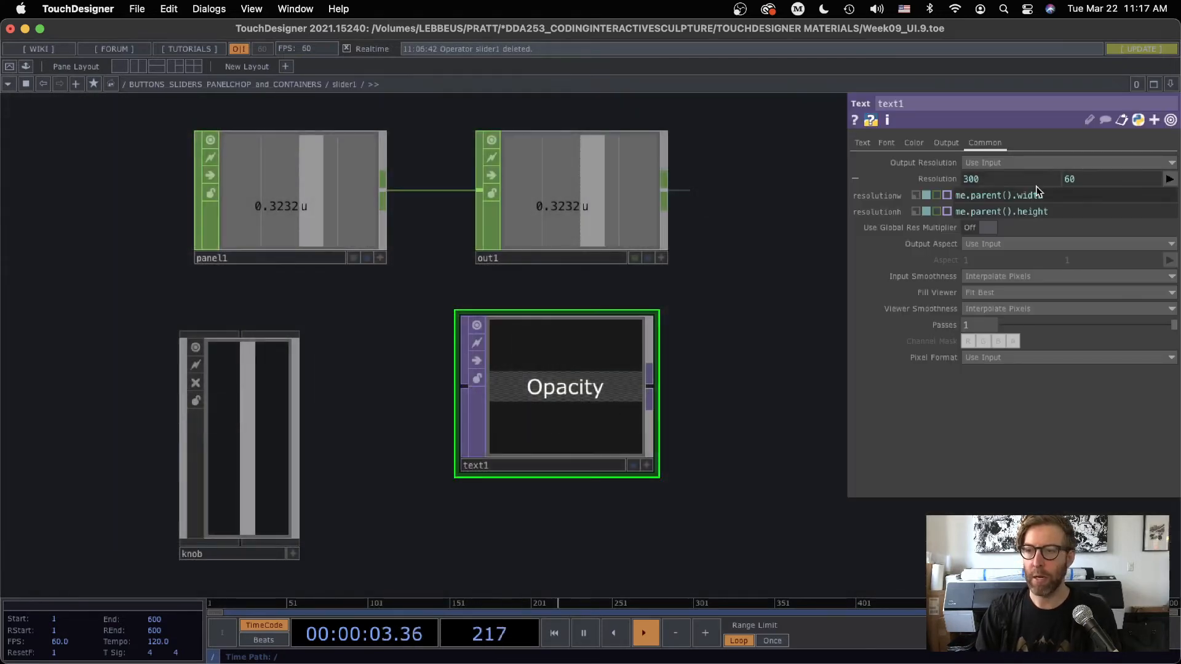
drag(776, 338, 703, 344)
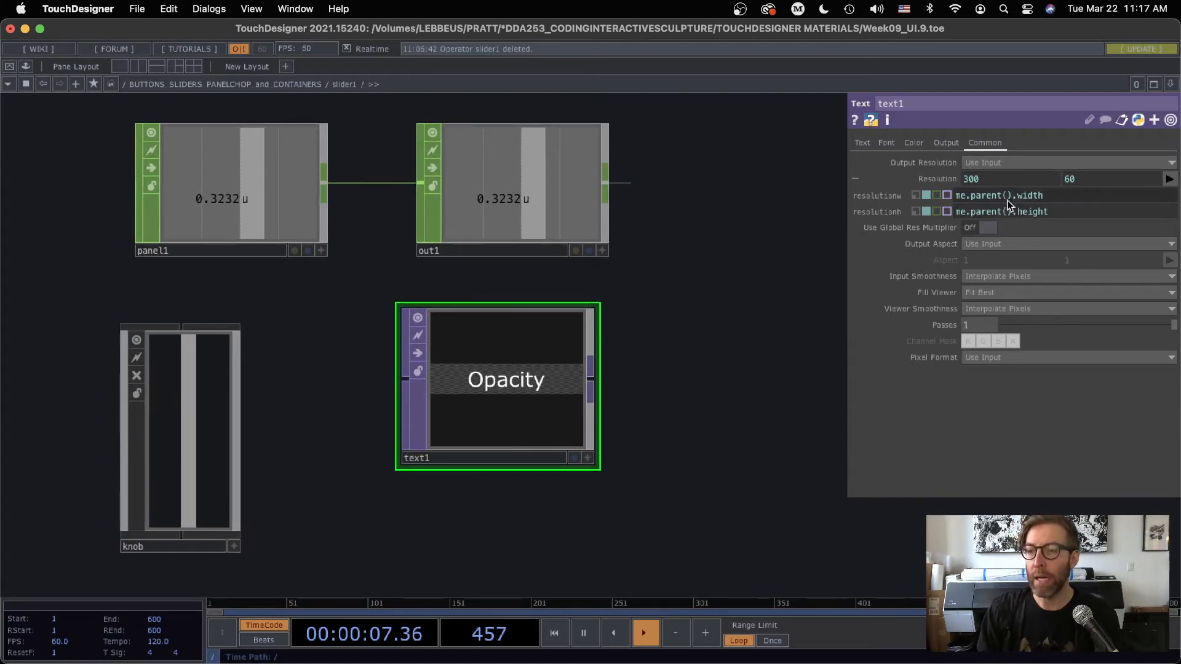
drag(1011, 195, 925, 193)
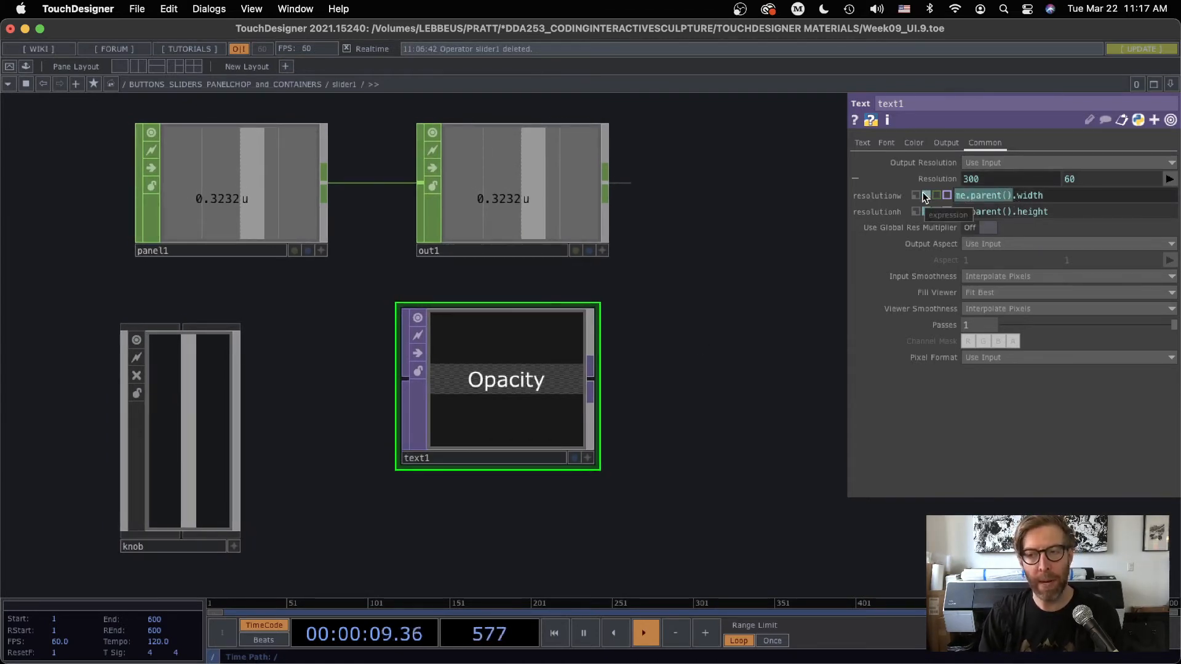
drag(736, 315, 765, 353)
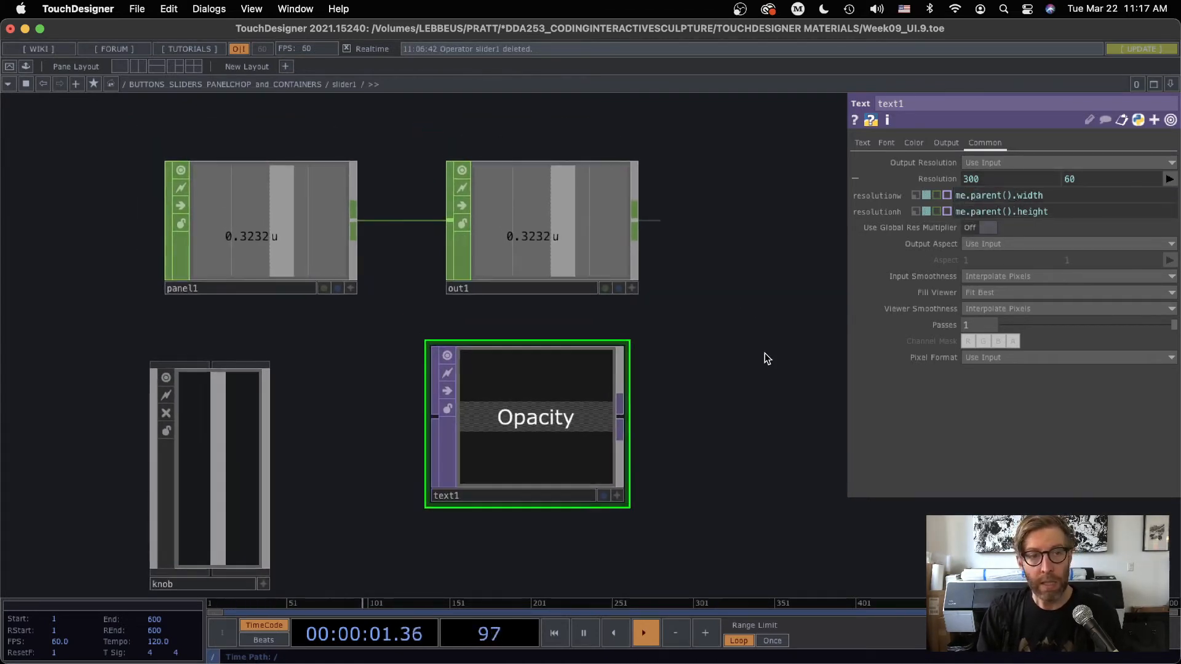
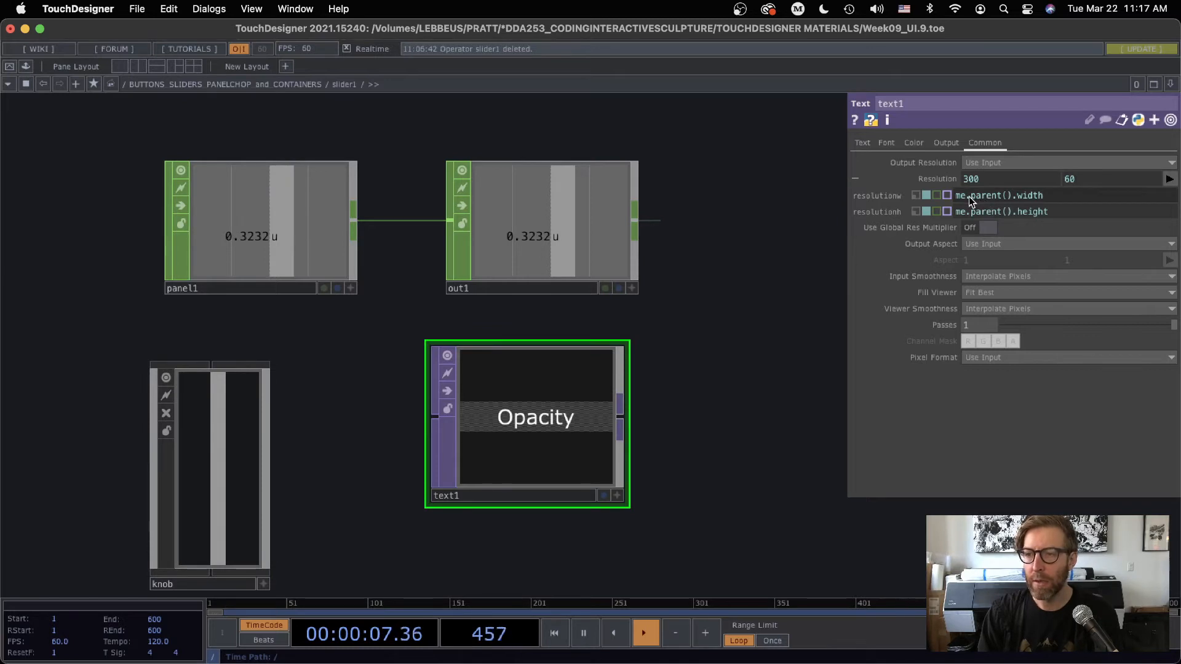
Compare text1's me.parent() width and height expressions with slider1's layout width and height in the parent network
drag(970, 196, 1018, 196)
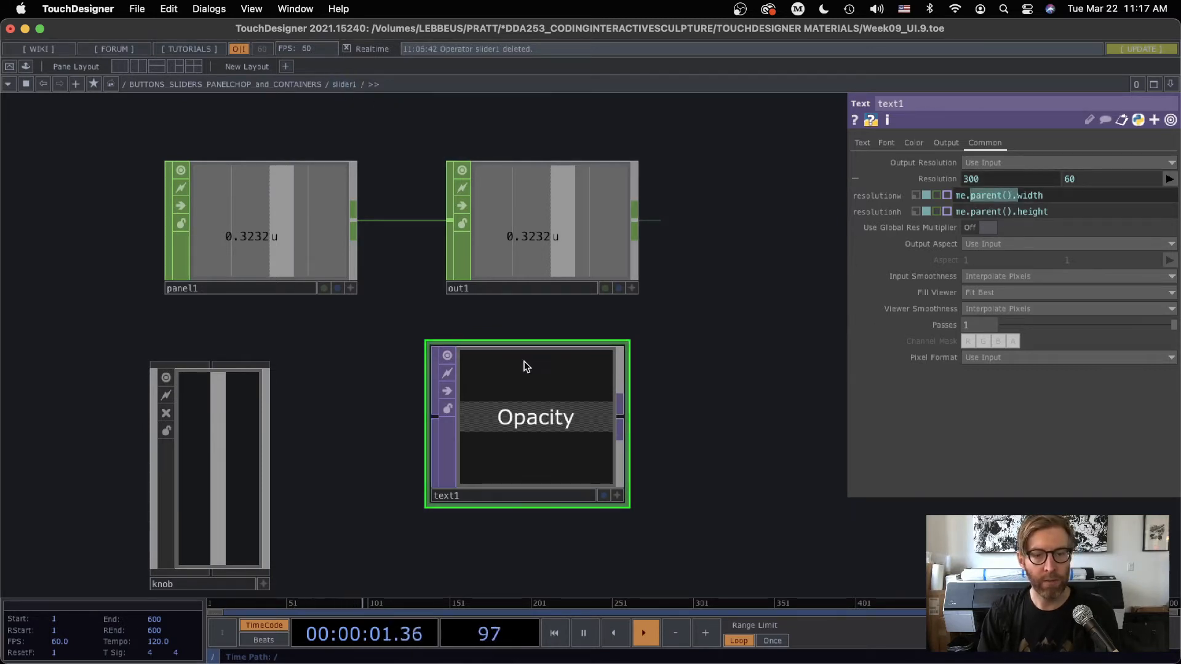
key(u)
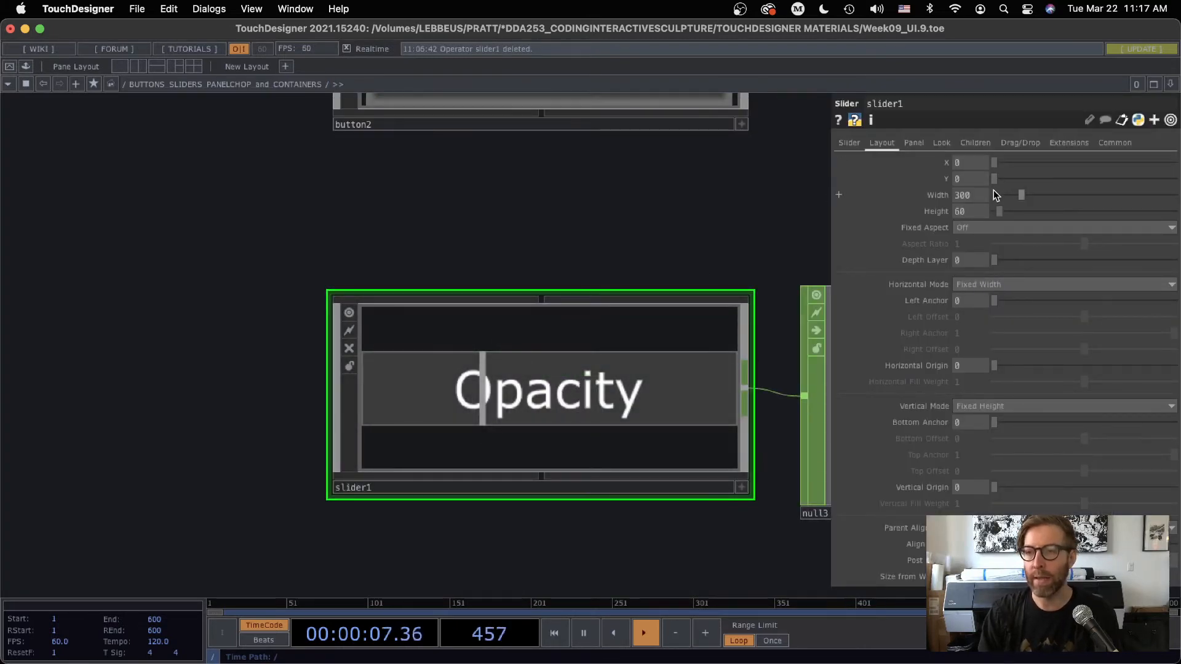
click(921, 195)
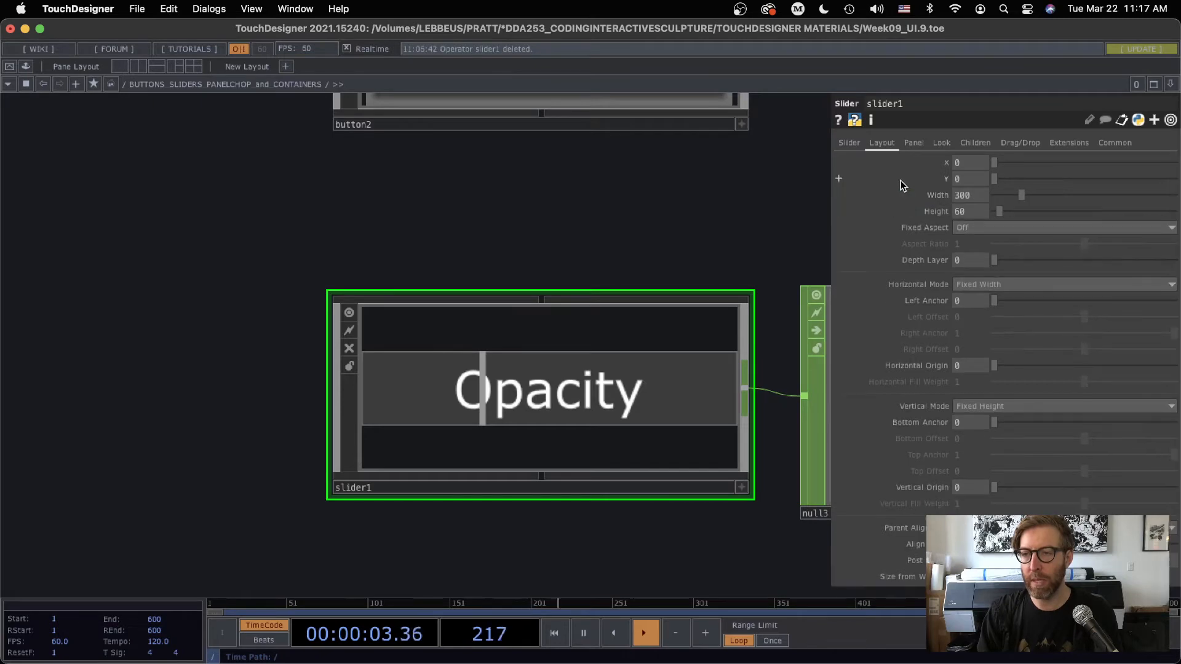
key(i)
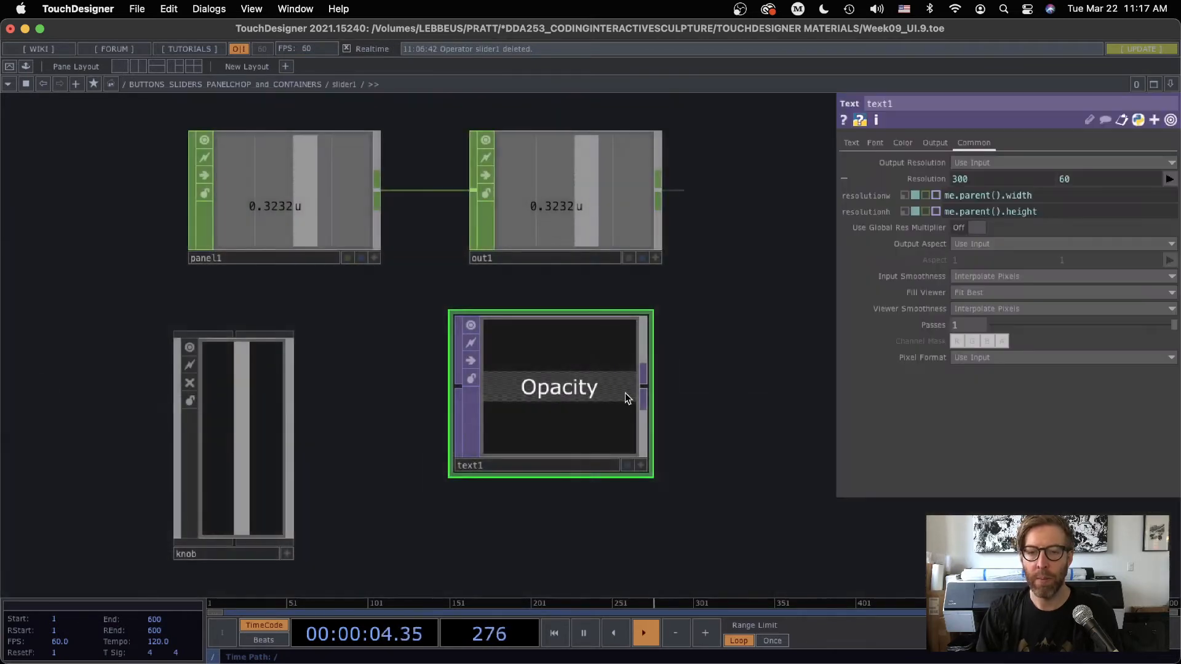
double_click(1012, 195)
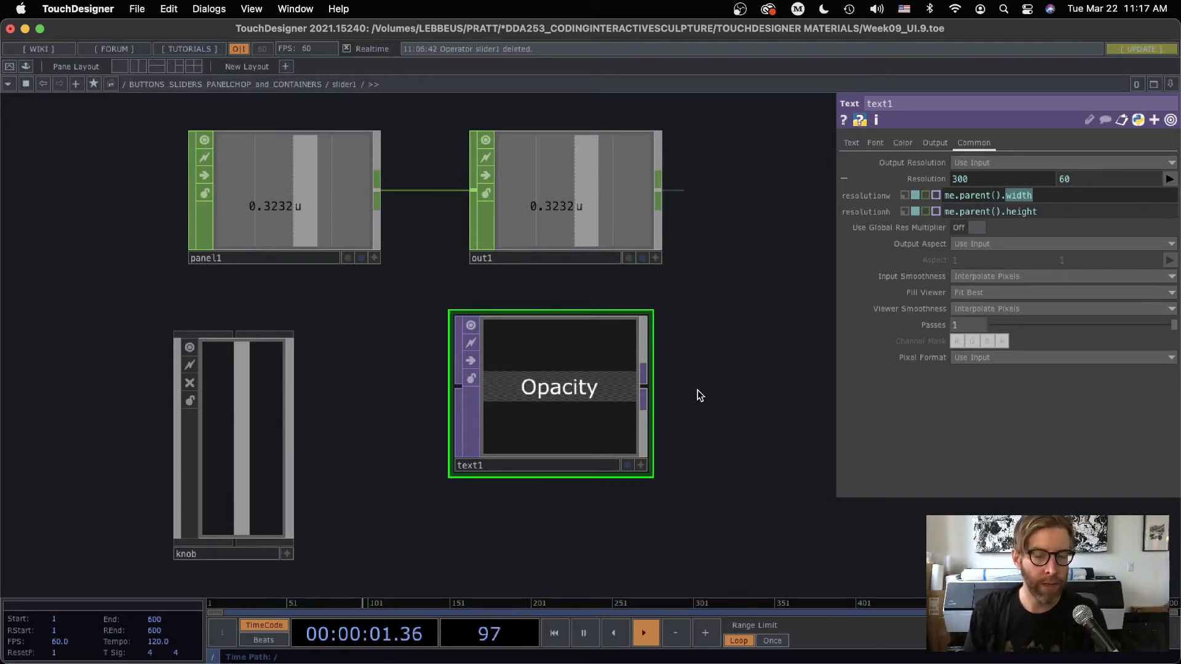
Delete the text1 operator from inside slider1
scroll(671, 394, down, 6)
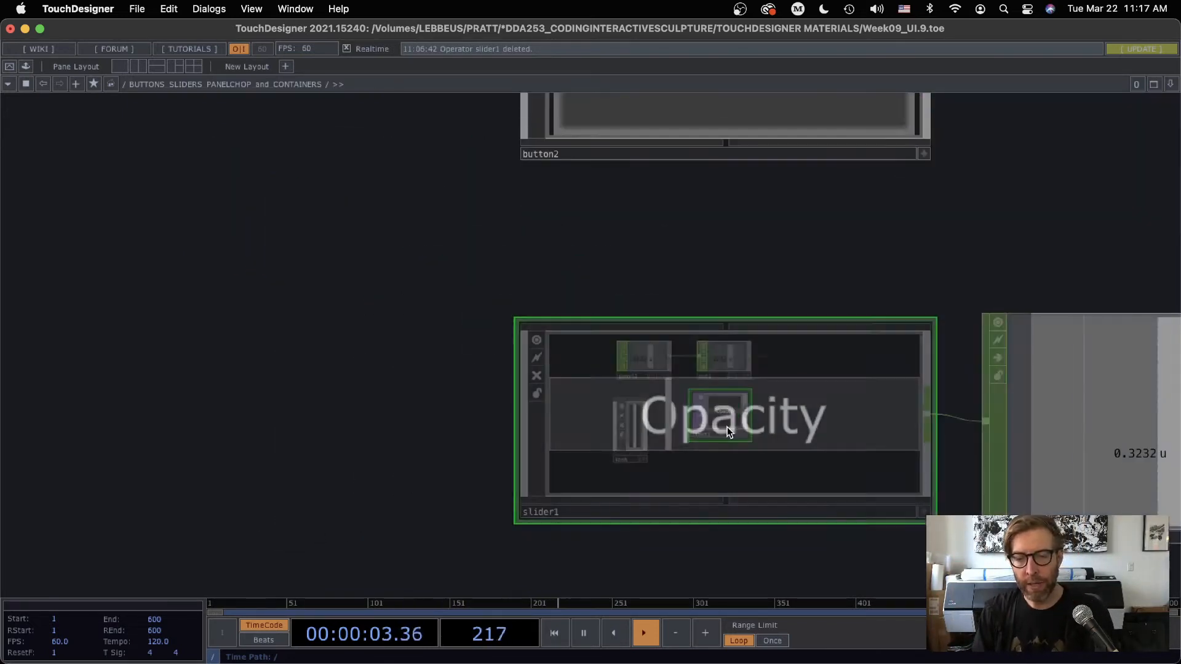
scroll(667, 282, down, 10)
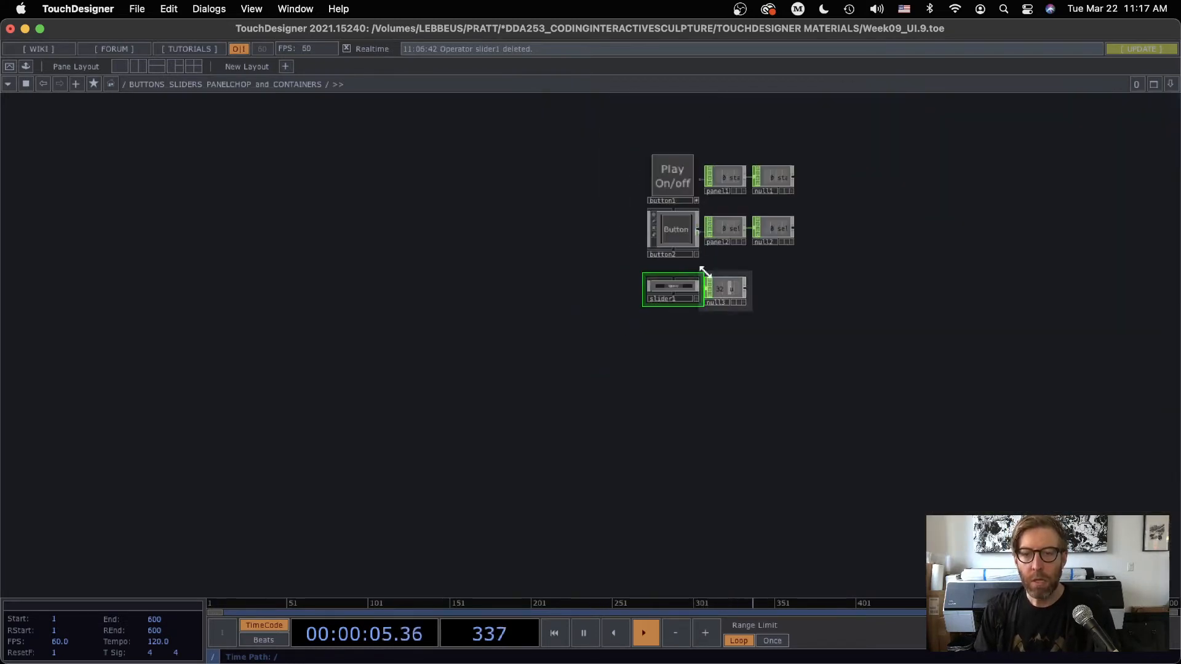
scroll(580, 324, up, 10)
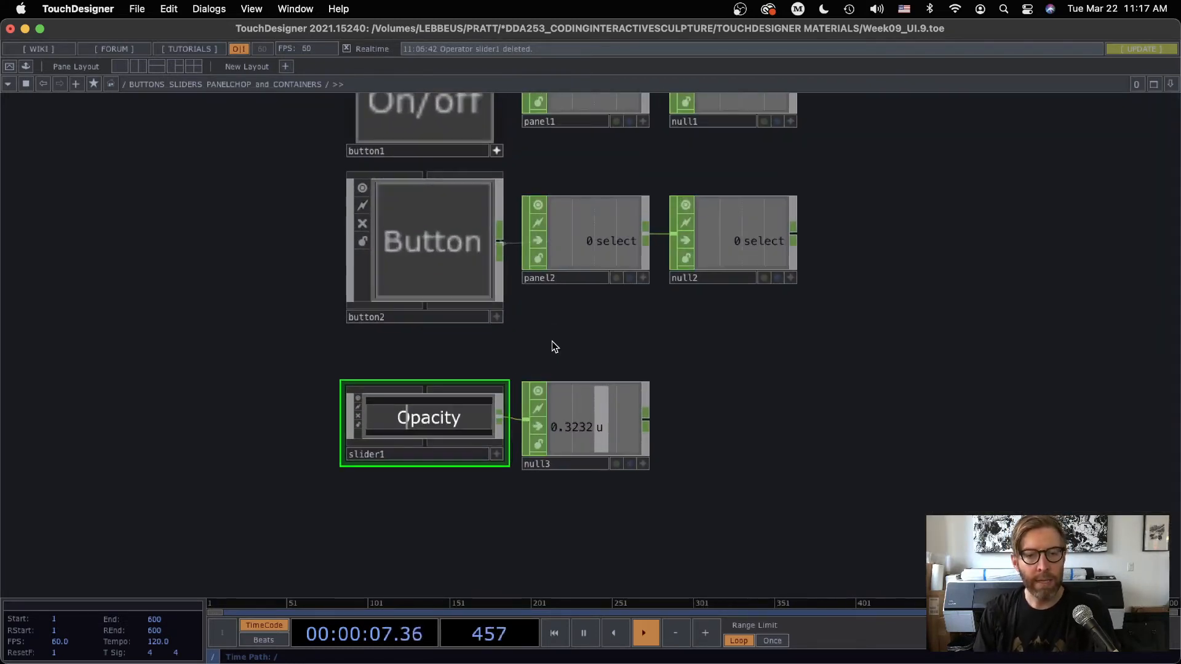
scroll(551, 347, down, 5)
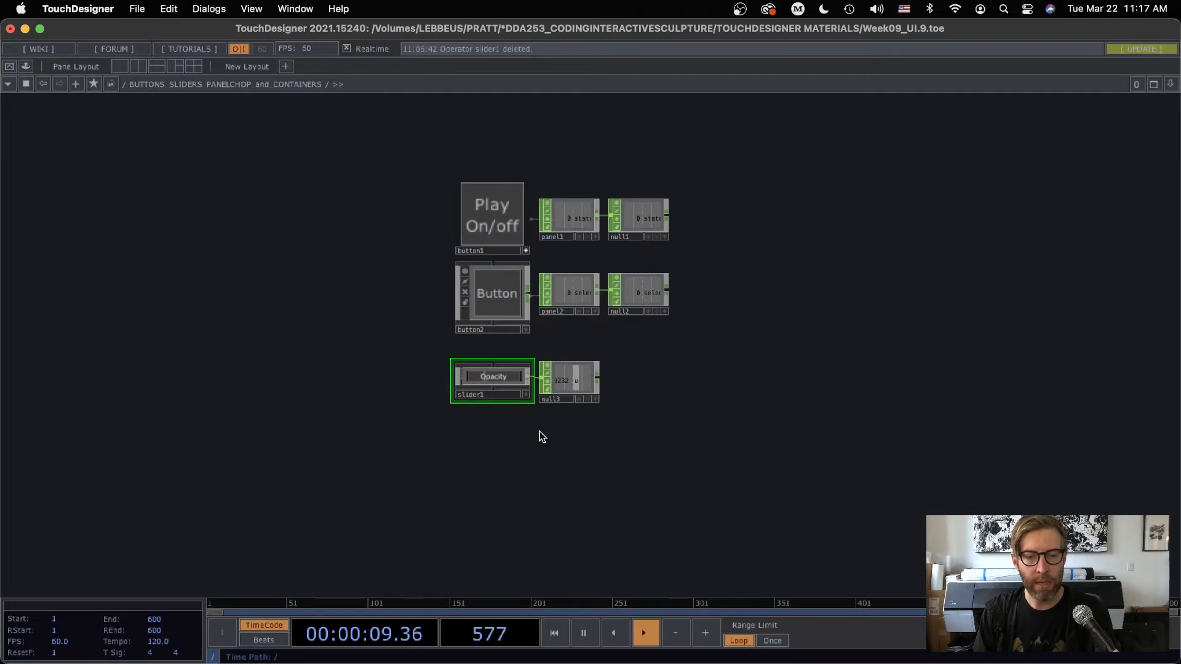
scroll(535, 432, up, 5)
scroll(551, 427, down, 2)
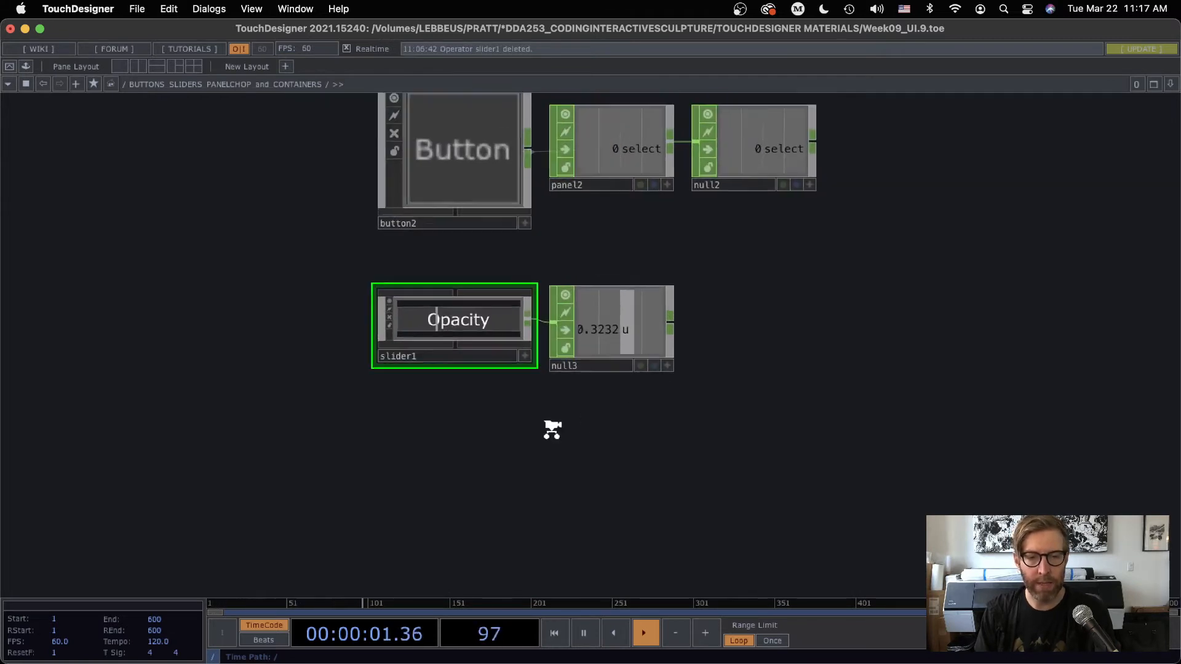
drag(539, 421, 453, 394)
scroll(386, 315, up, 10)
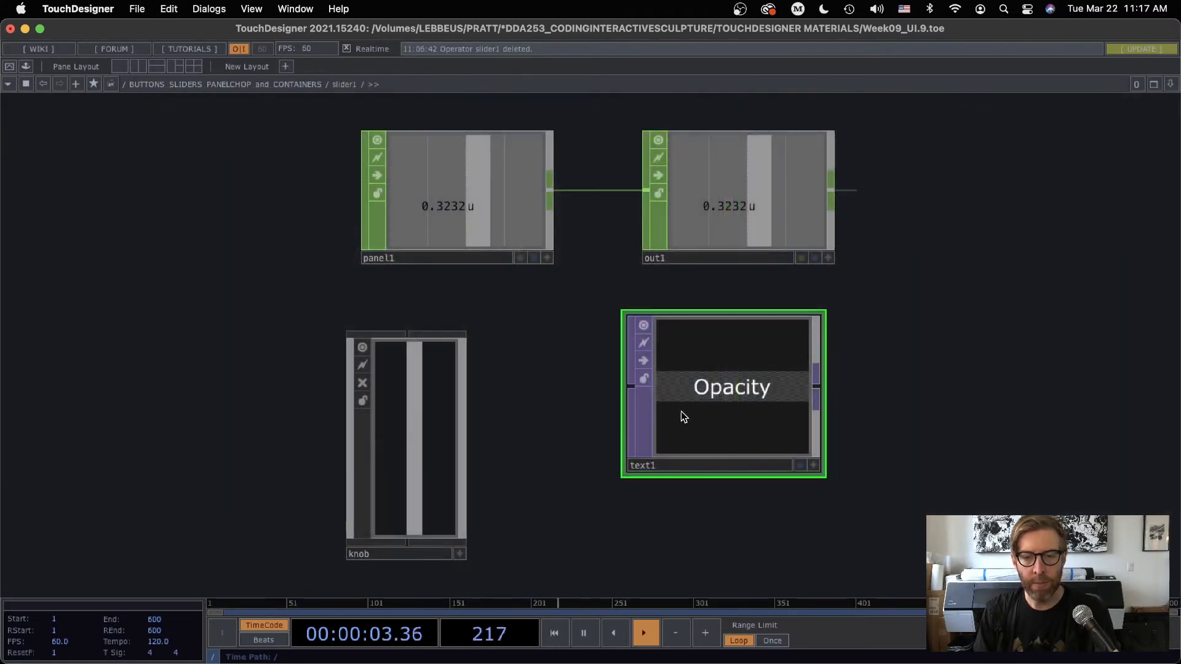
key(Delete)
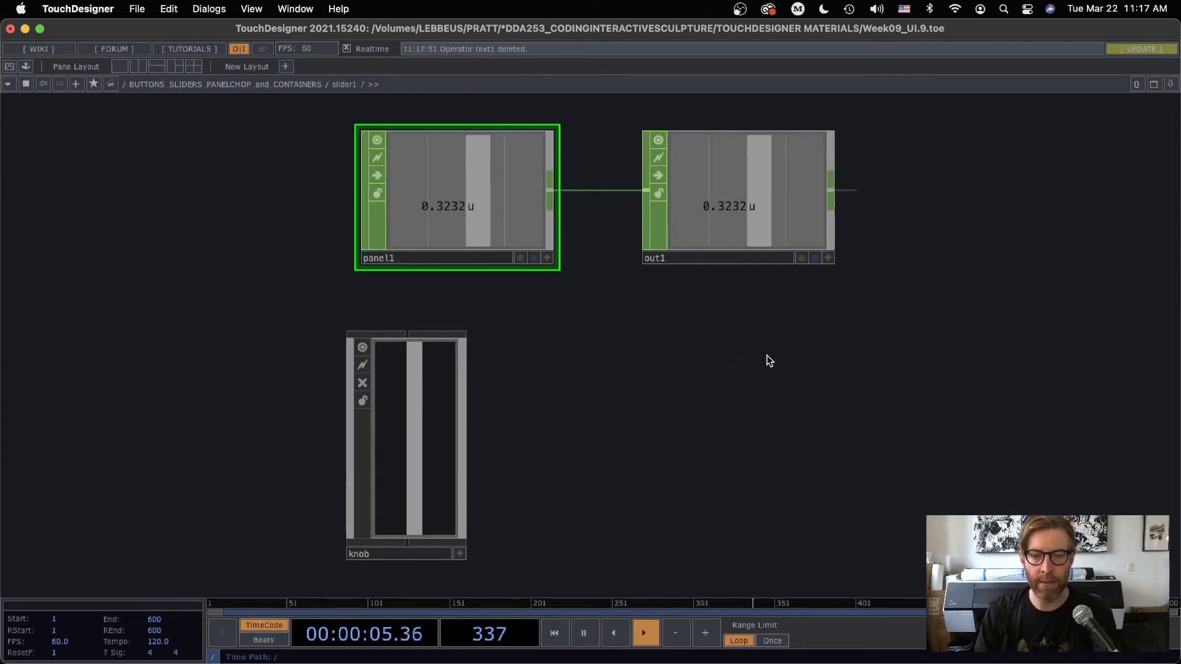
Return to the parent network and set slider1's layout height to 50 and width to 200
scroll(674, 389, down, 10)
scroll(674, 394, down, 10)
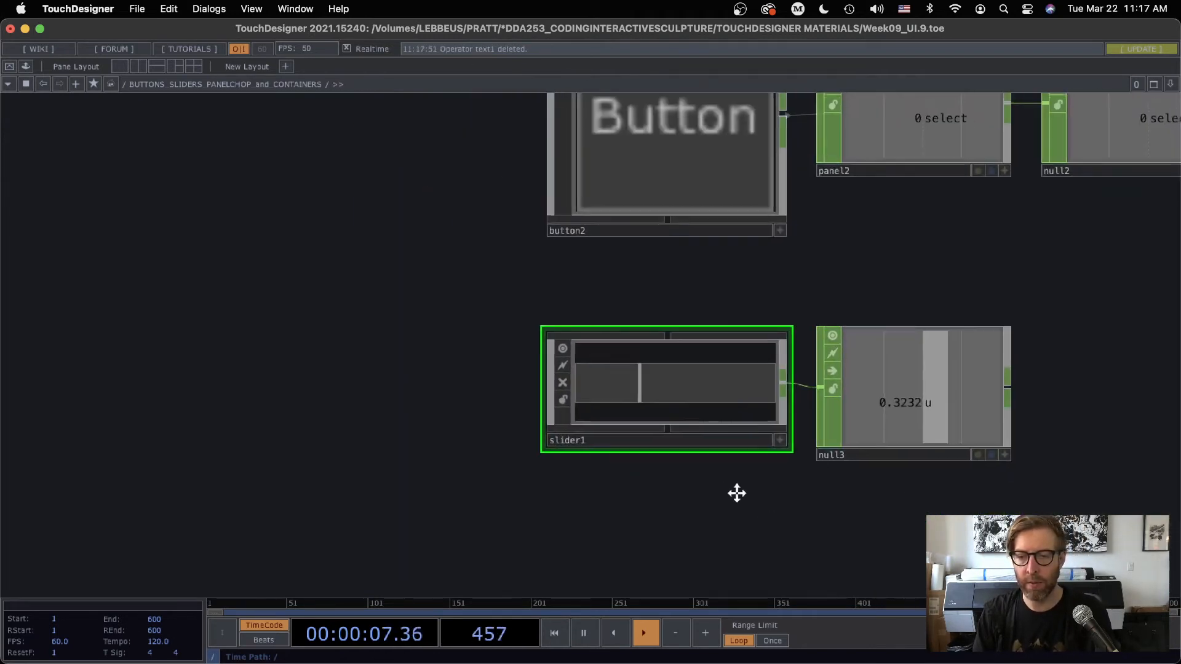
drag(516, 407, 471, 342)
scroll(469, 386, up, 4)
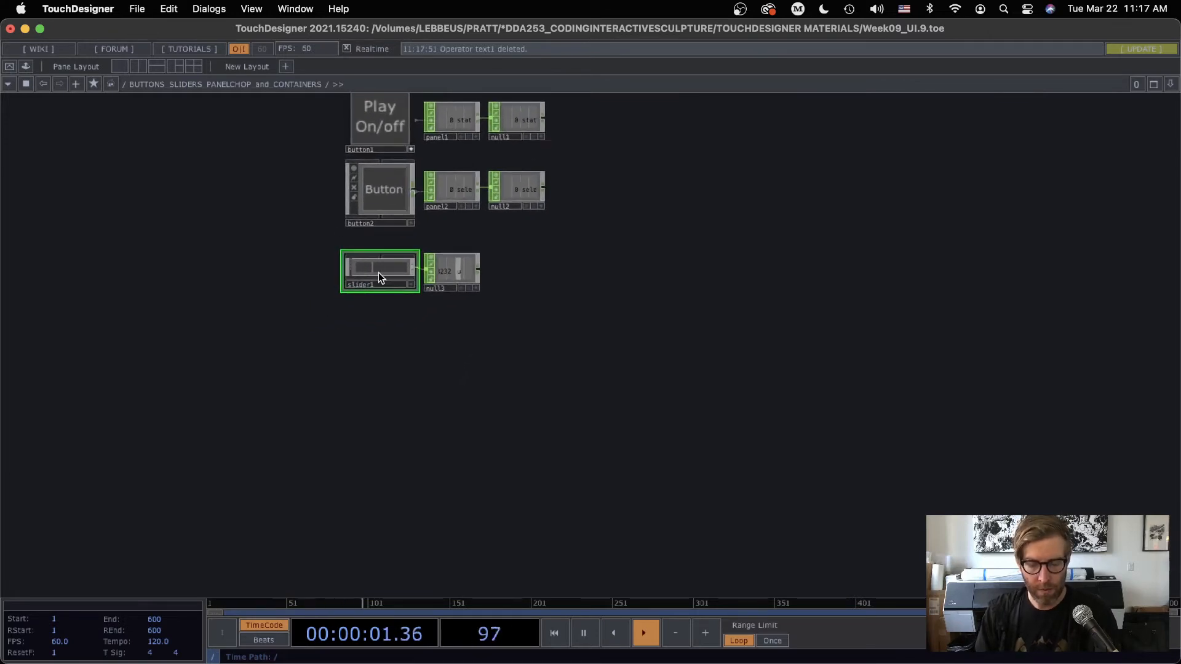
key(p)
drag(982, 210, 887, 213)
text(50)
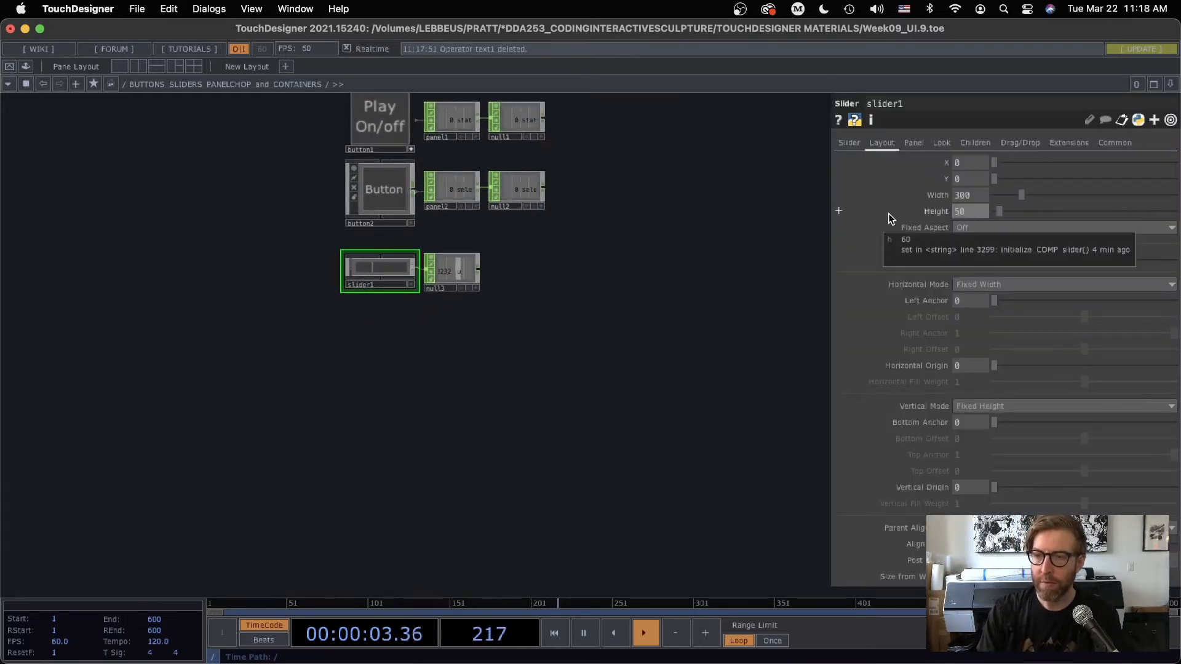
key(Return)
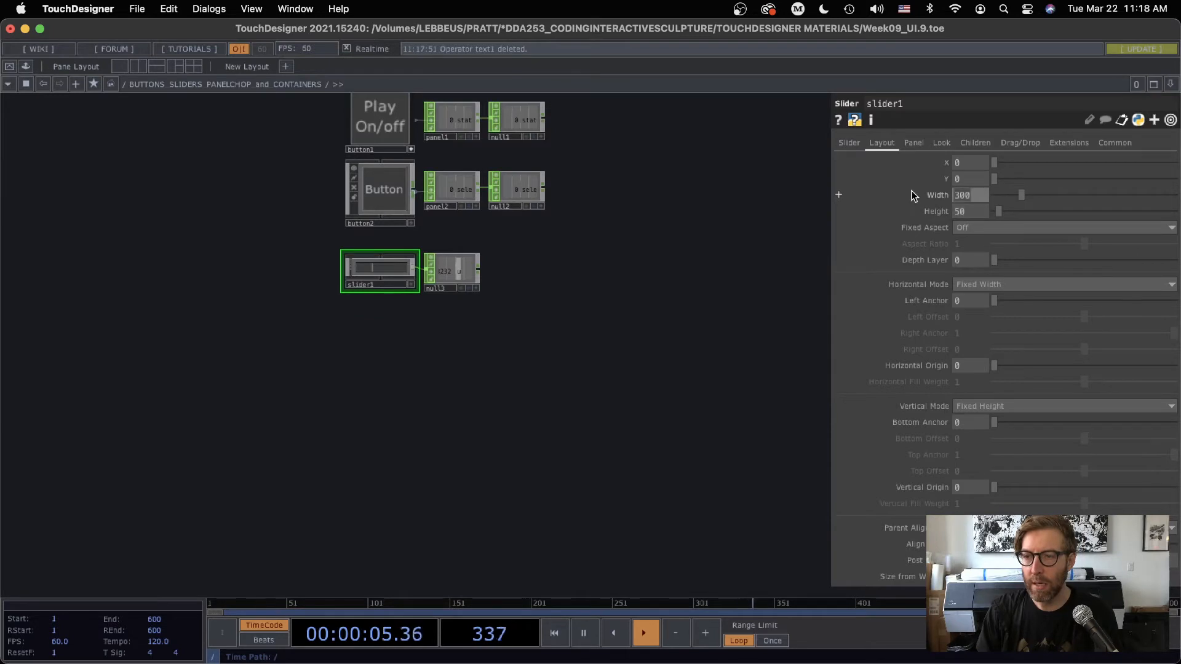
text(200)
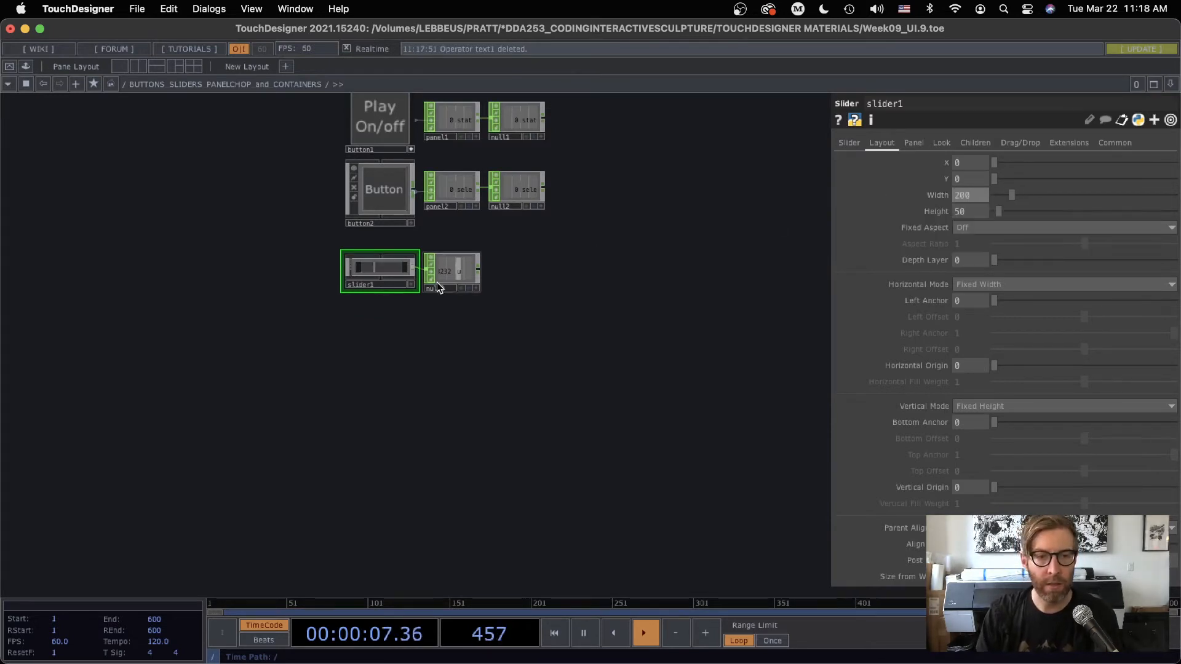
Reduce slider1's layout height to 25 and hide its parameters
scroll(422, 269, up, 5)
drag(977, 213, 916, 210)
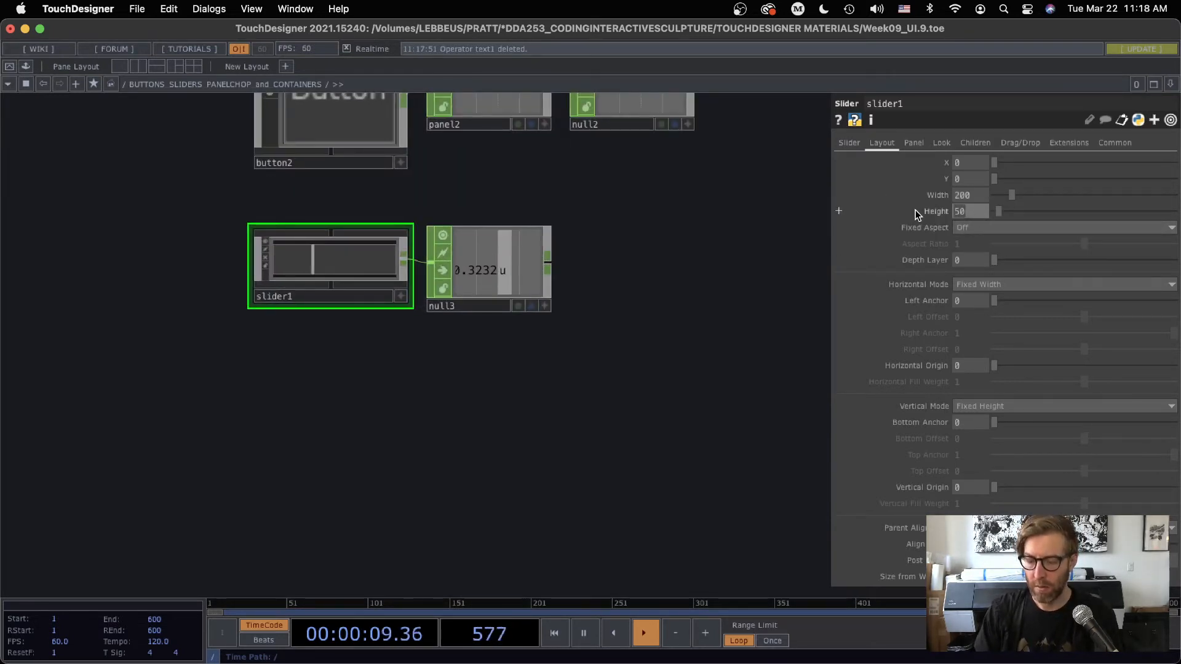
text(25)
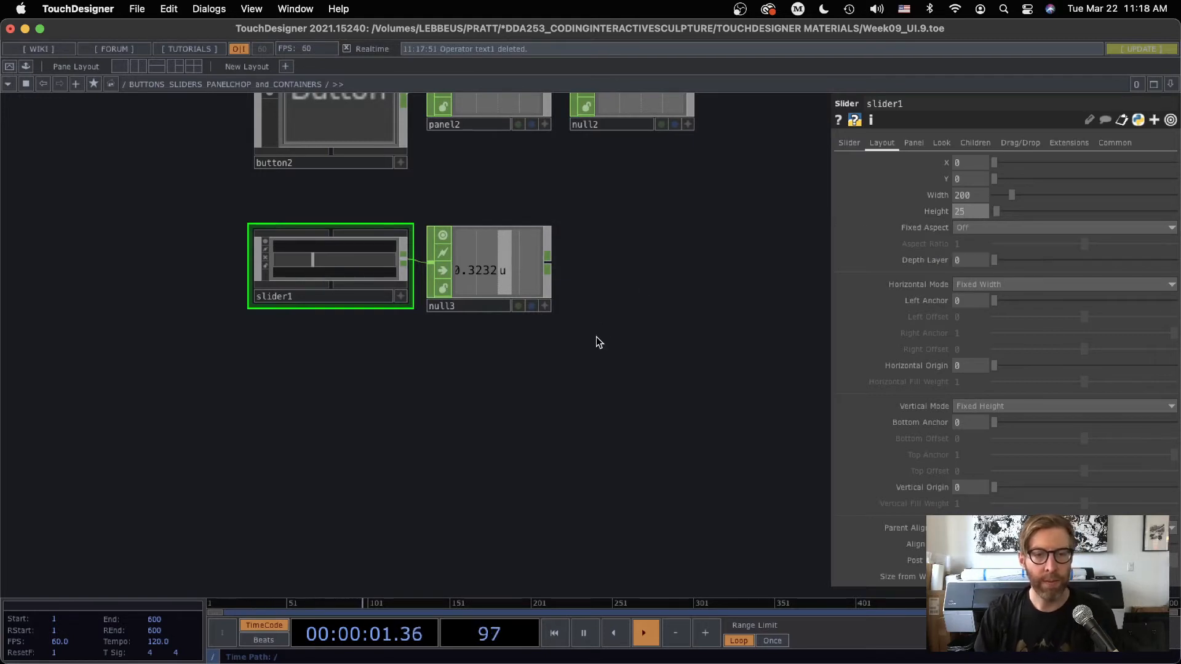
scroll(676, 383, down, 6)
drag(607, 388, 473, 386)
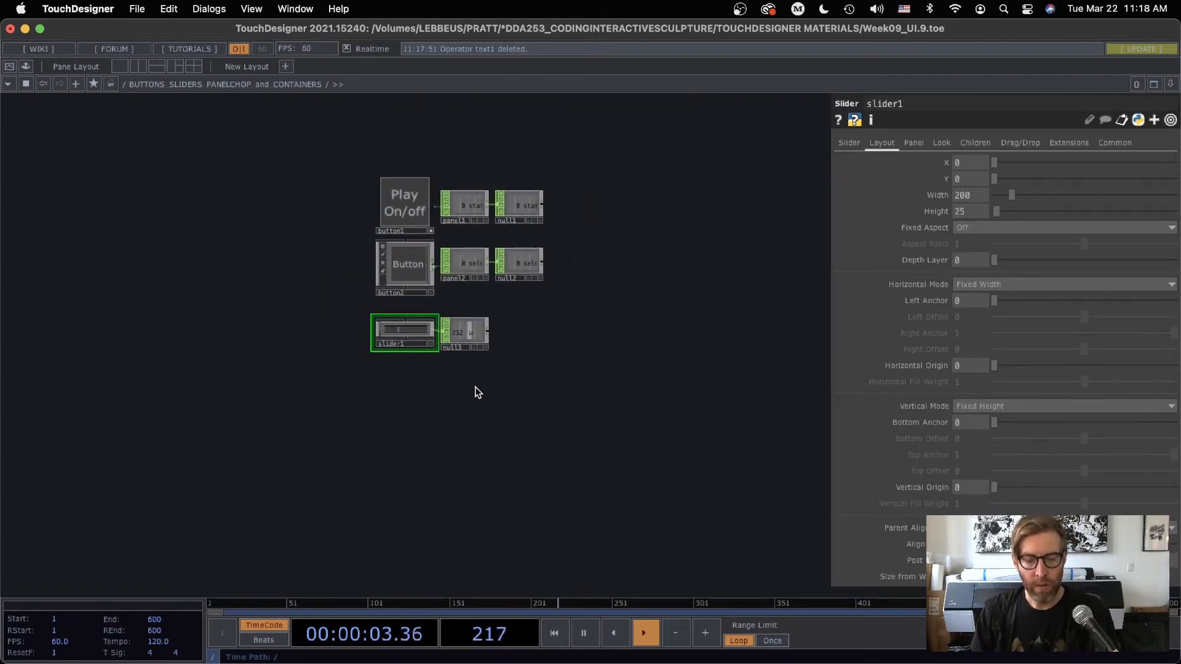
key(p)
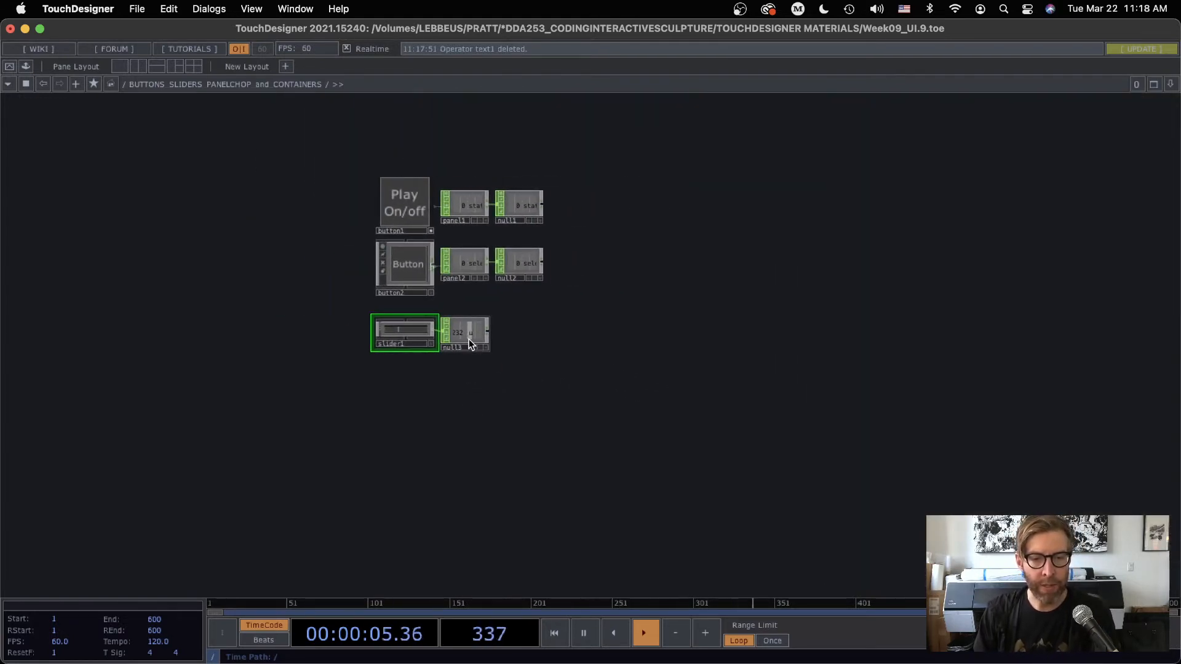
Delete button1, button2 and their panel and null operators, and move slider1 with null3 up into the freed space
scroll(469, 343, up, 6)
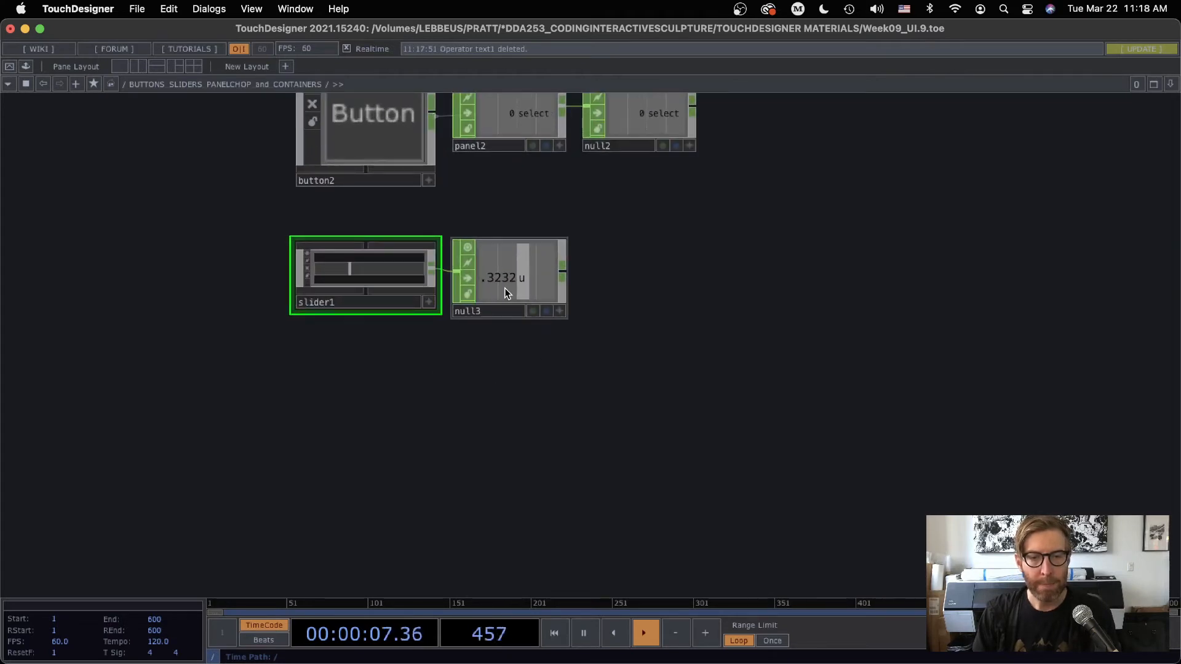
click(508, 277)
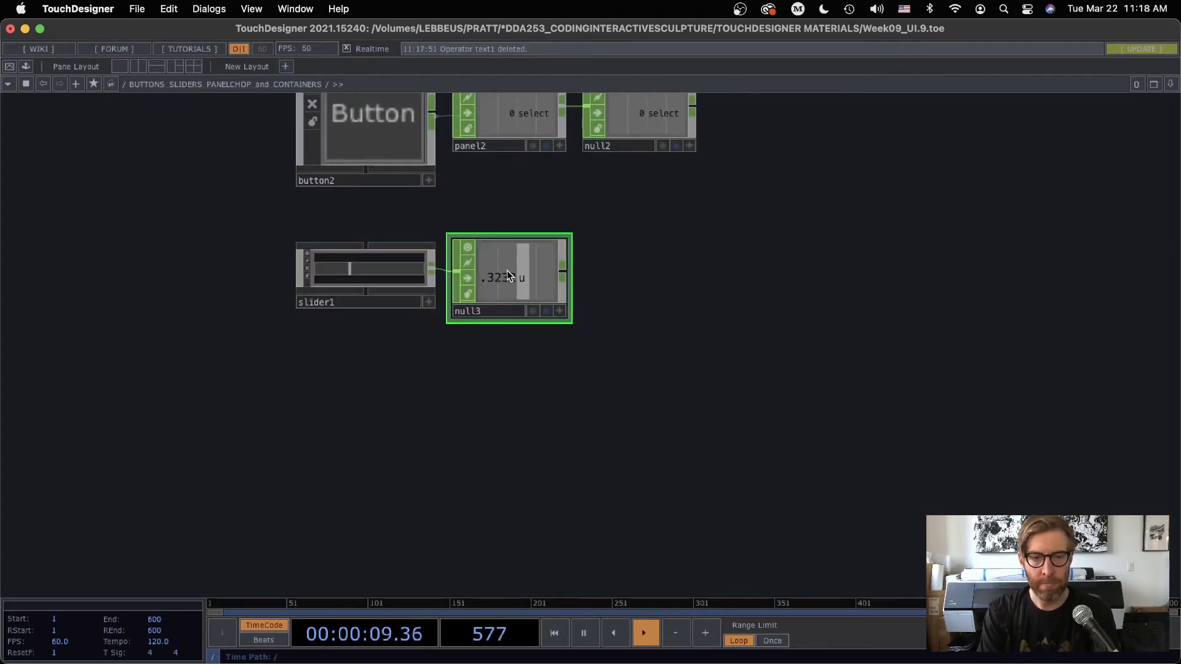
key(h)
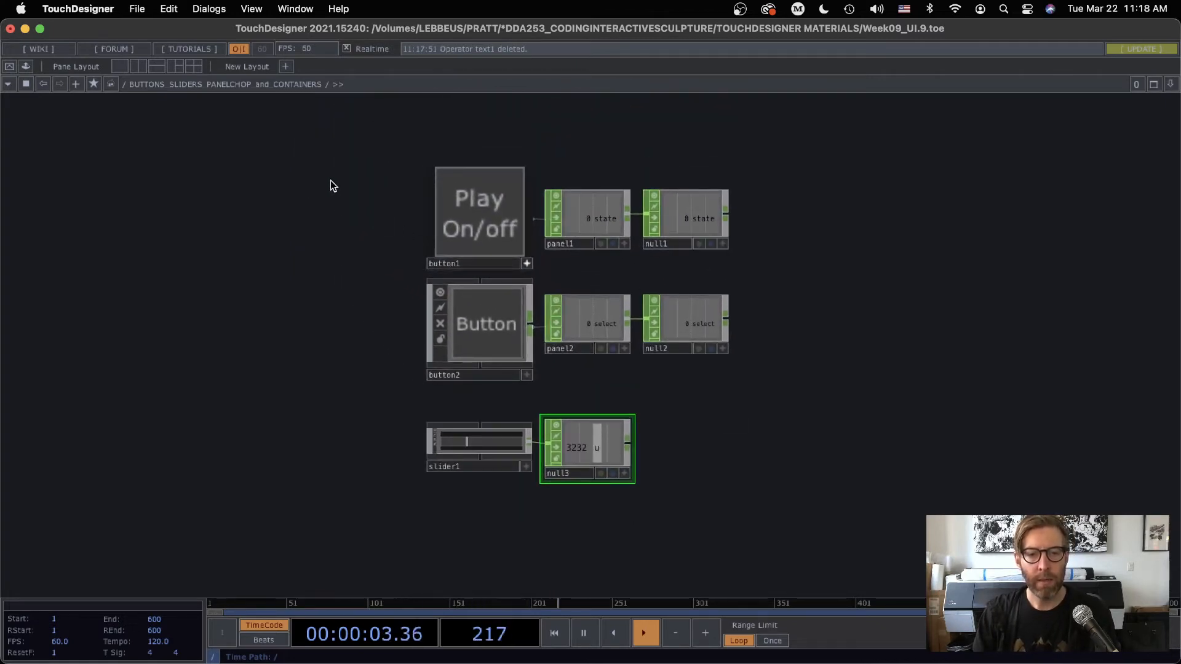
drag(330, 180, 809, 356)
key(Delete)
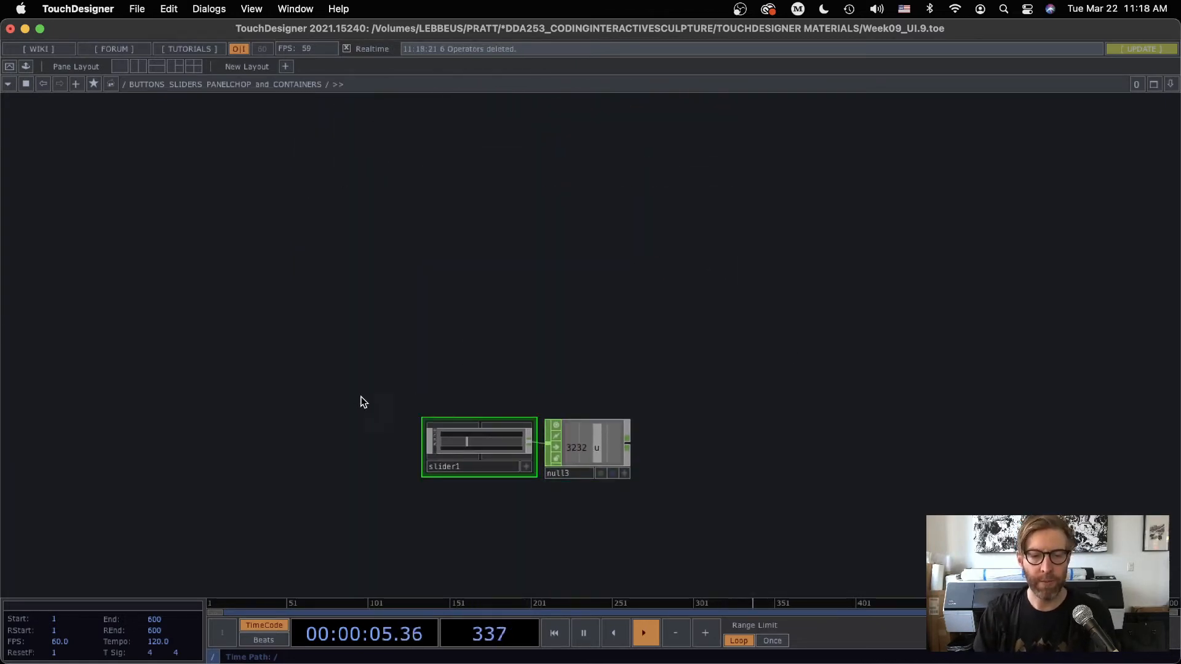
drag(361, 398, 660, 535)
drag(573, 456, 474, 180)
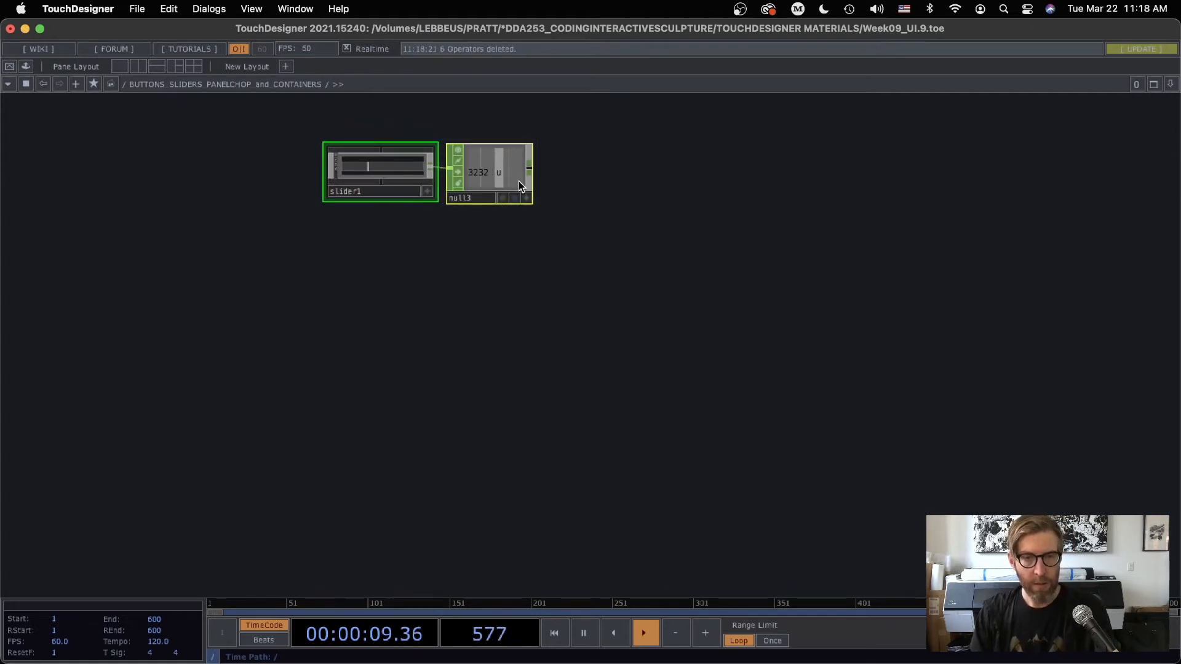
Paste seven copies of the slider1 and null3 pair, stacked in a column below the original
key(ctrl+c)
key(ctrl+v)
key(ctrl+v)
key(ctrl+v)
key(ctrl+v)
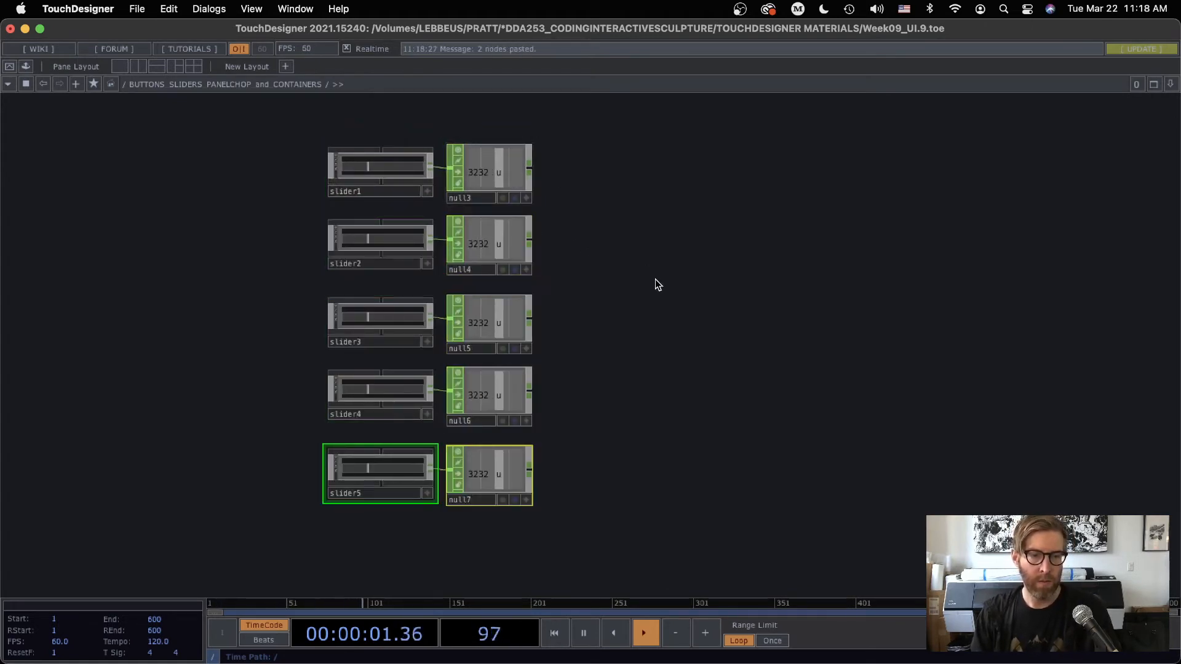
key(ctrl+v)
scroll(603, 219, down, 3)
key(ctrl+v)
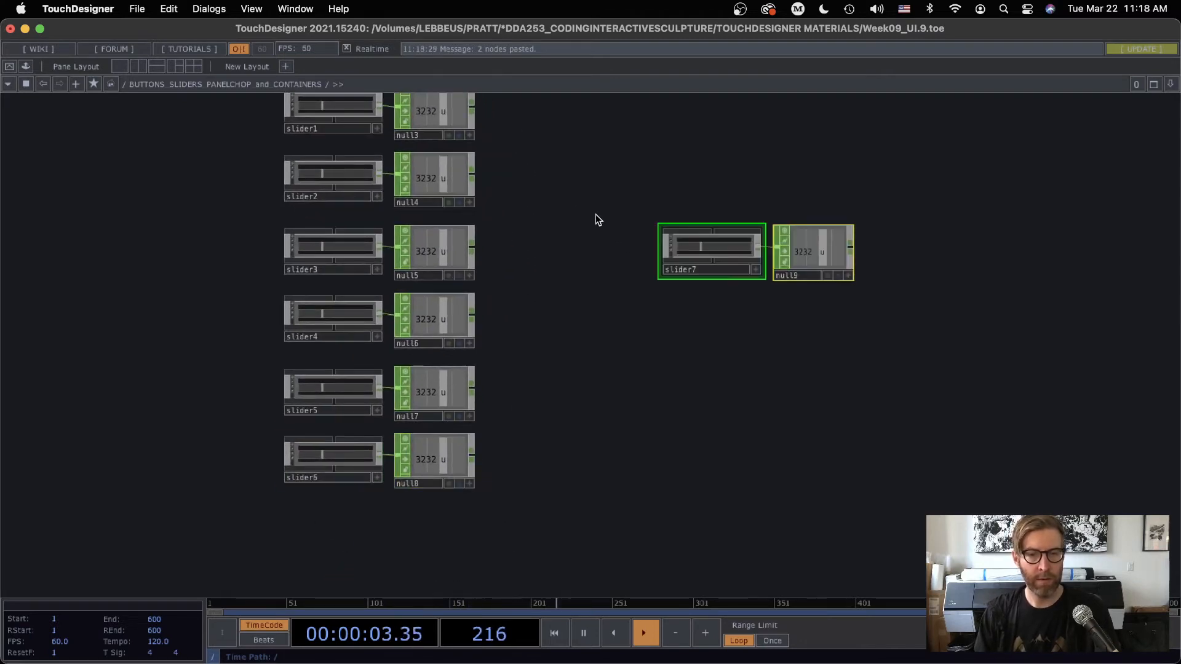
key(ctrl+v)
drag(719, 254, 341, 535)
scroll(578, 330, down, 5)
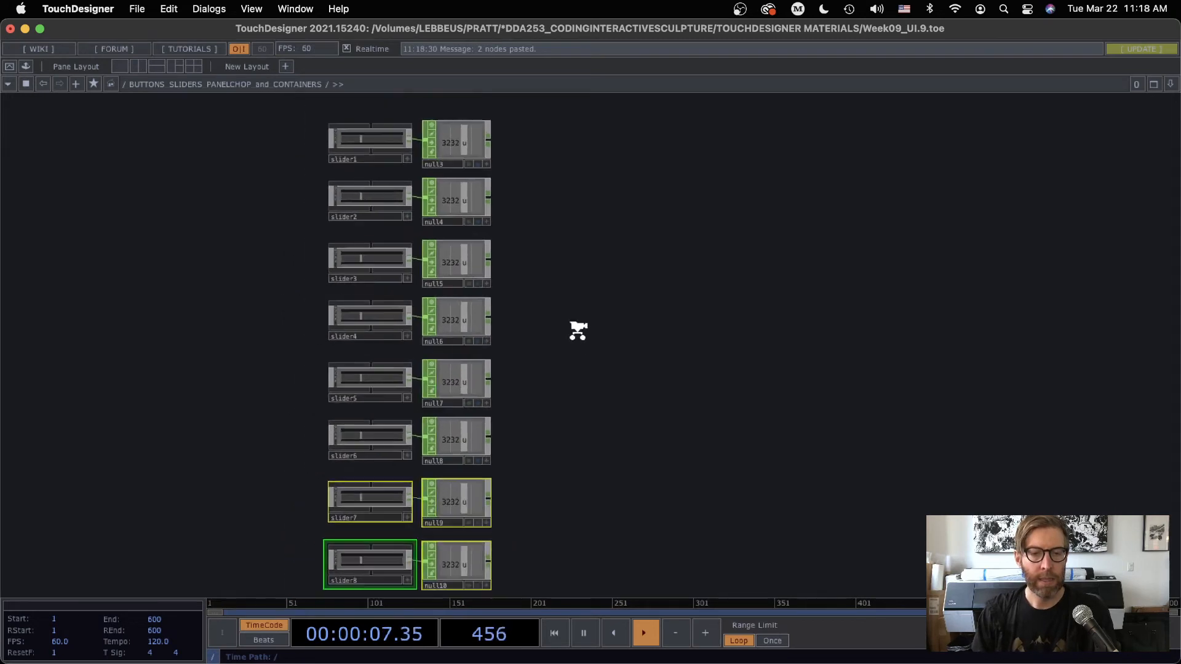
Add a Container COMP in the empty space beside the column of sliders and nulls
drag(551, 257, 533, 203)
scroll(509, 351, up, 4)
drag(531, 270, 525, 301)
scroll(532, 300, down, 1)
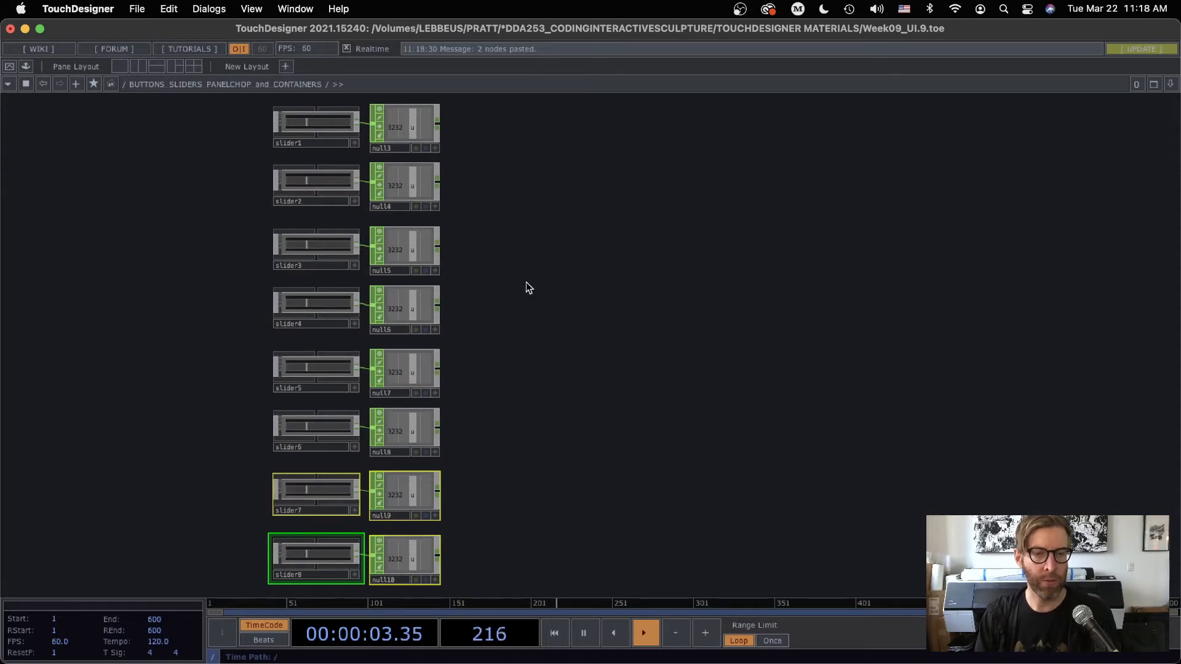
drag(562, 280, 492, 294)
click(518, 264)
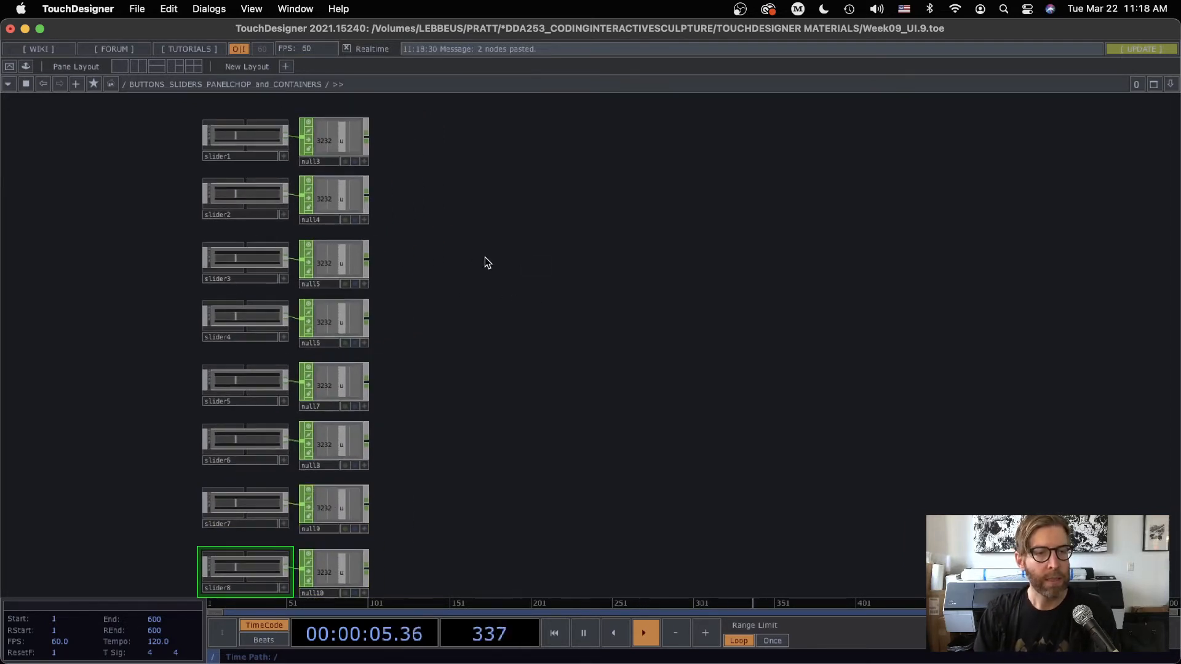
key(Tab)
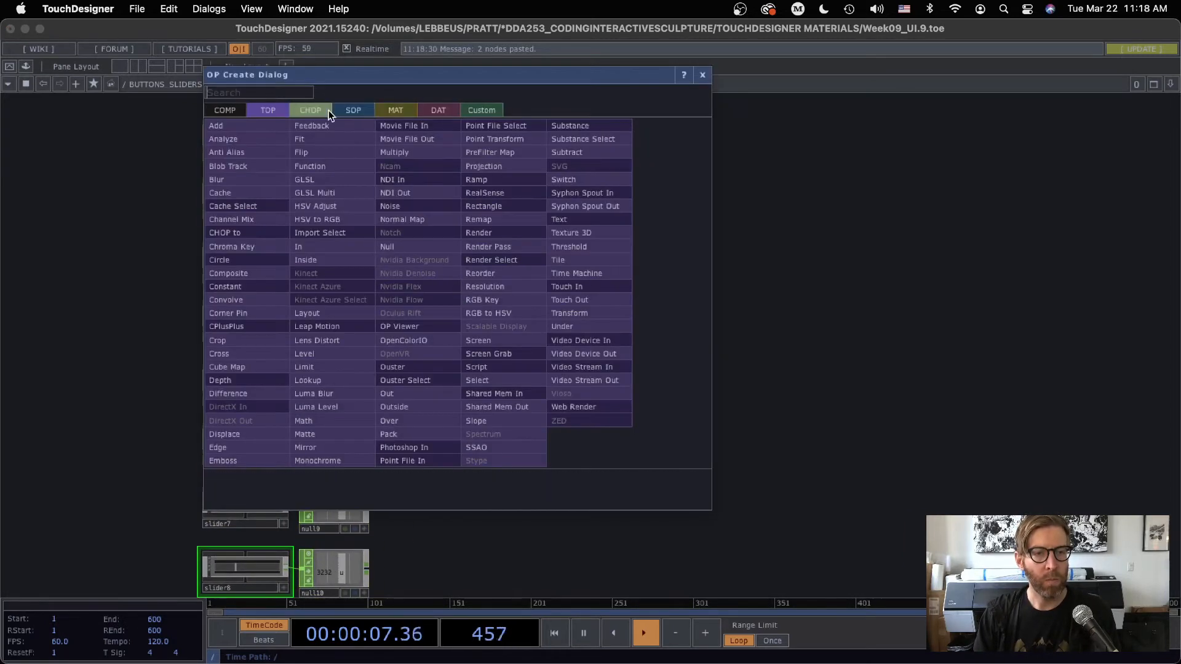
click(215, 111)
click(323, 153)
click(513, 328)
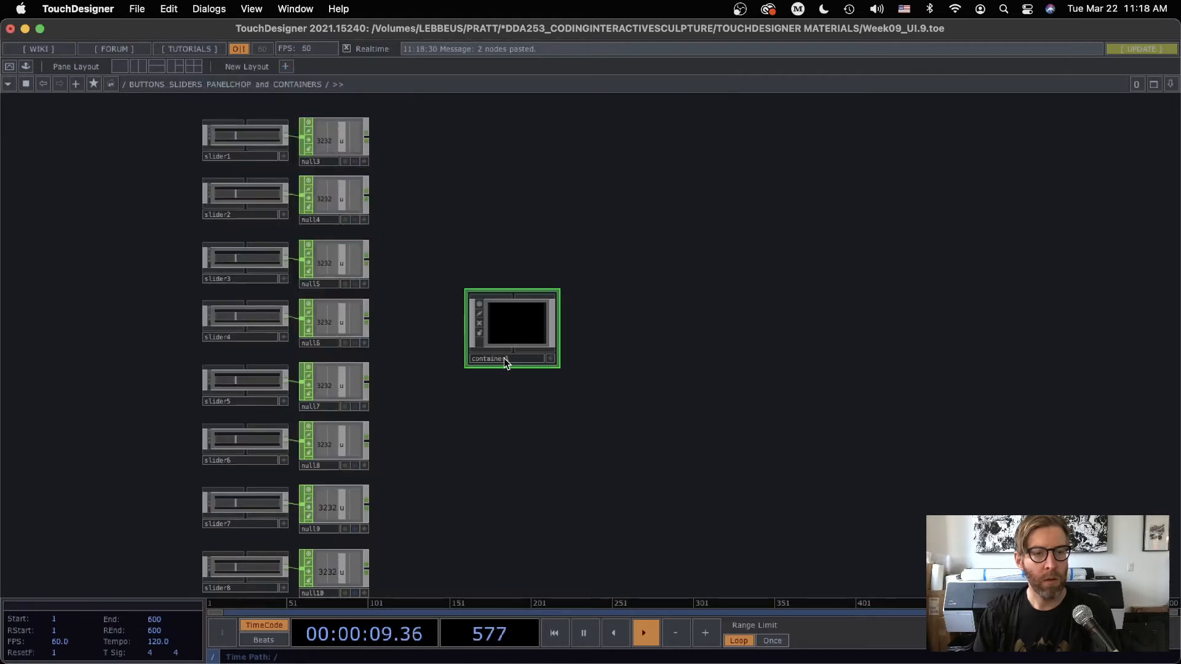
Select slider1 and show its layout parameters to check its width and height
scroll(414, 237, down, 2)
drag(444, 227, 514, 229)
drag(343, 157, 338, 152)
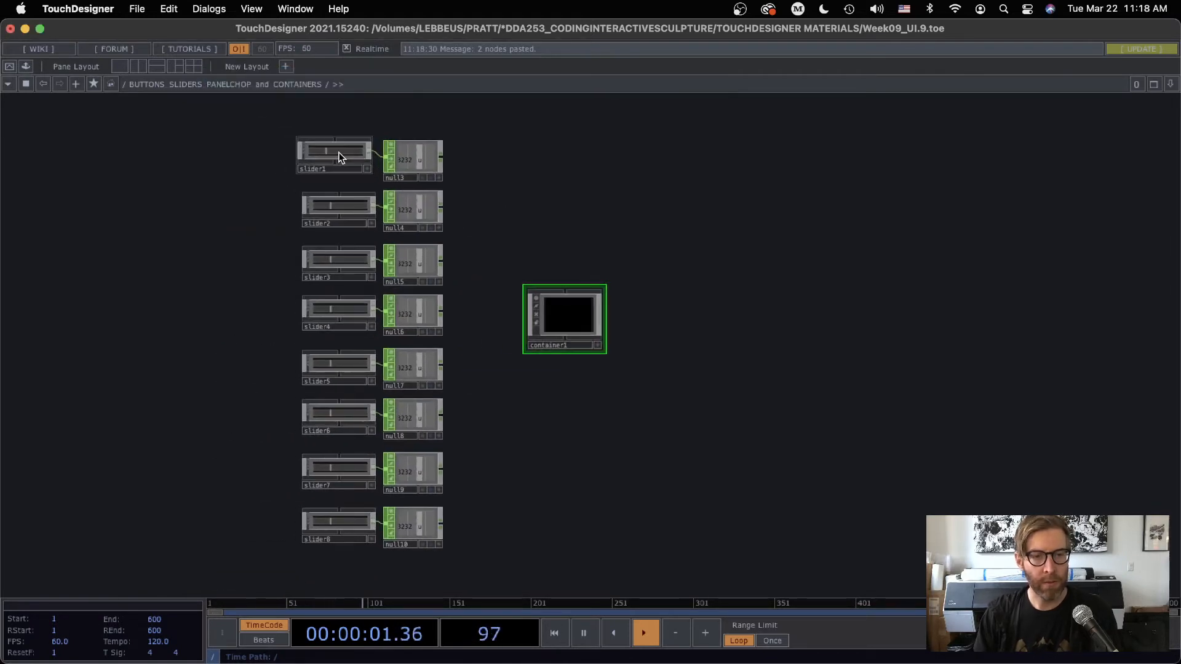
click(338, 153)
key(p)
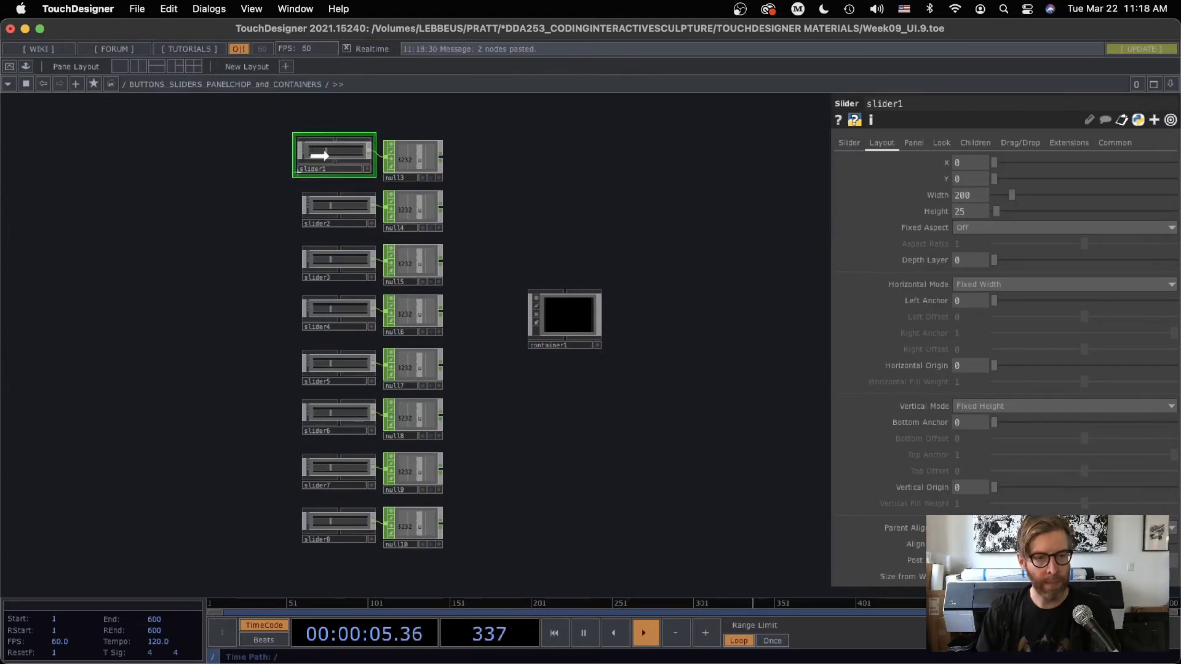
Set container1's width and height to 200 each
drag(327, 158, 332, 158)
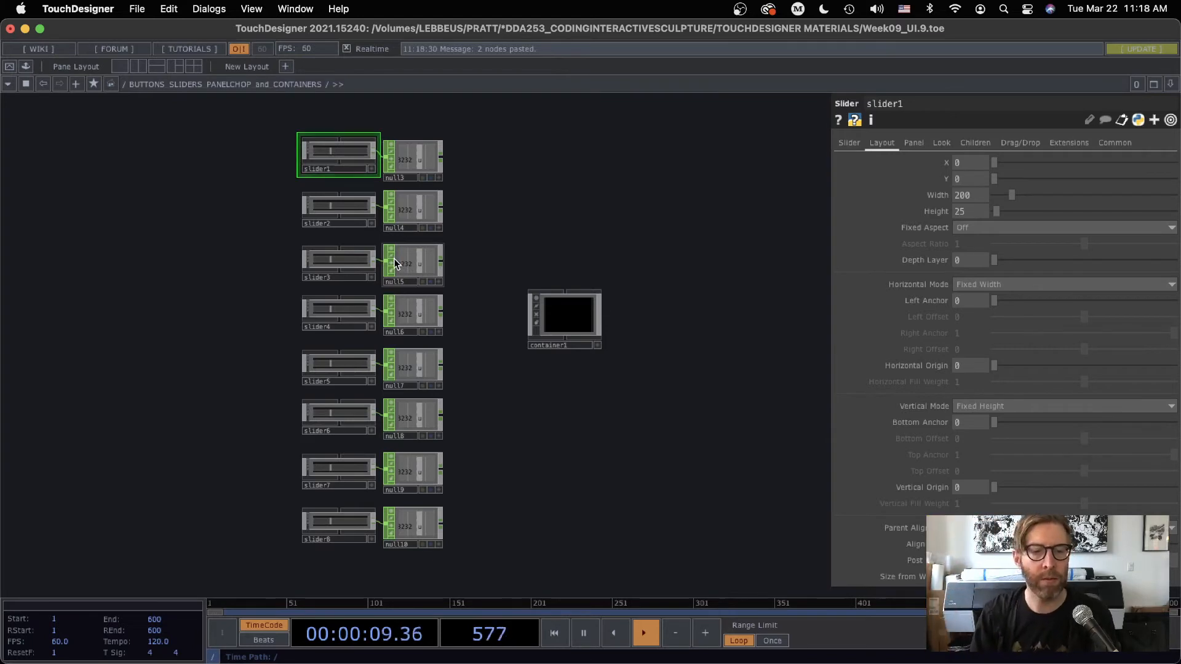
click(580, 319)
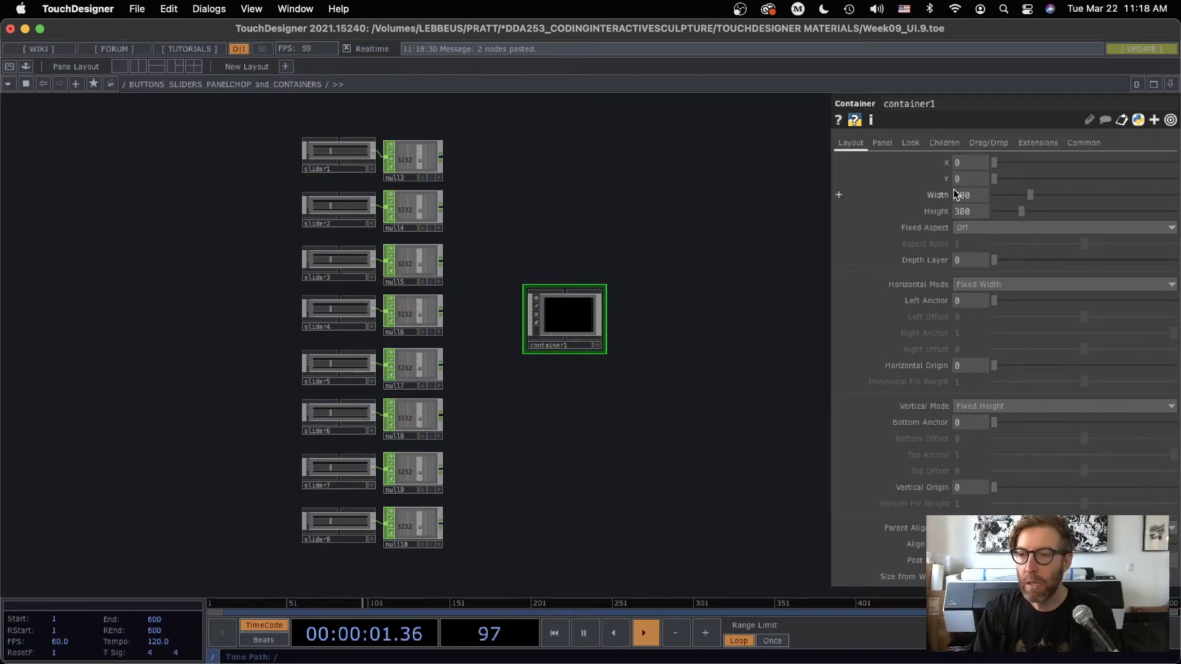
text(200)
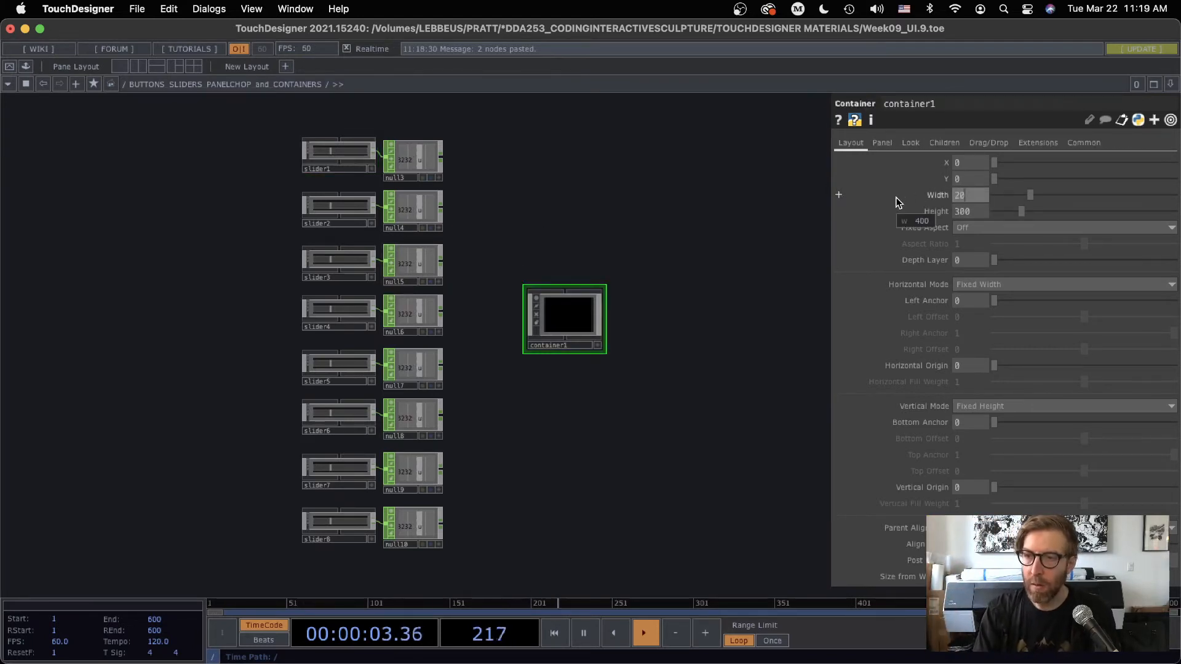
key(Tab)
text(200)
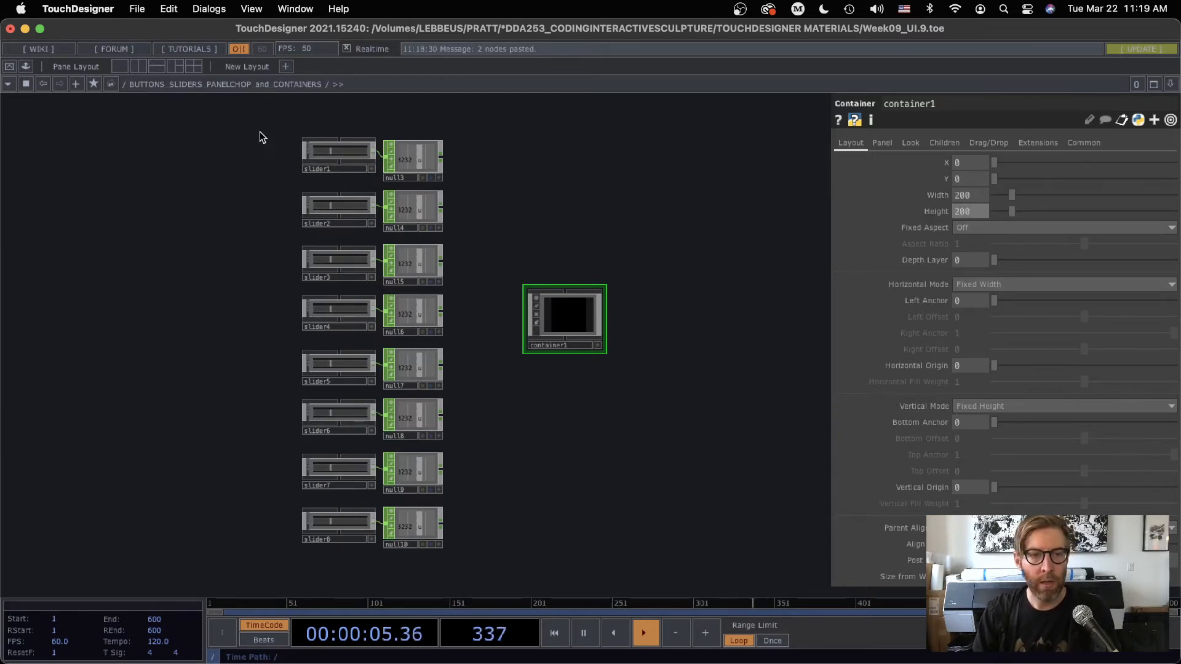
Cut all eight slider and null pairs from the network, paste them inside container1, and return to the parent network
drag(258, 134, 491, 609)
key(ctrl+x)
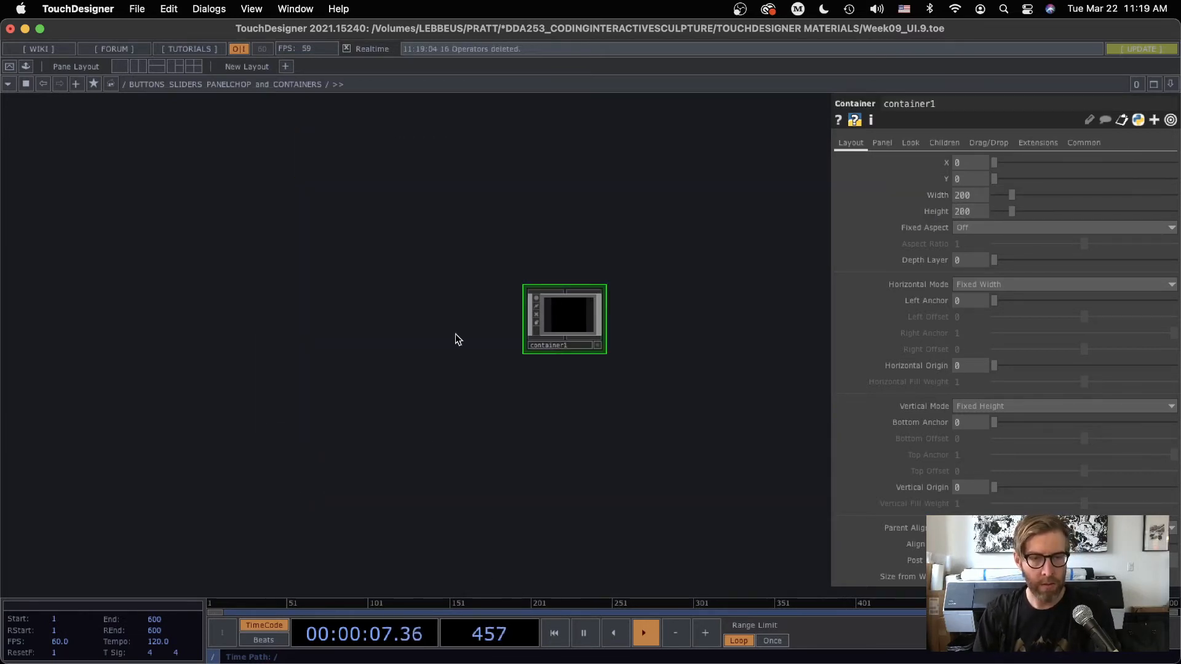
key(i)
key(super+v)
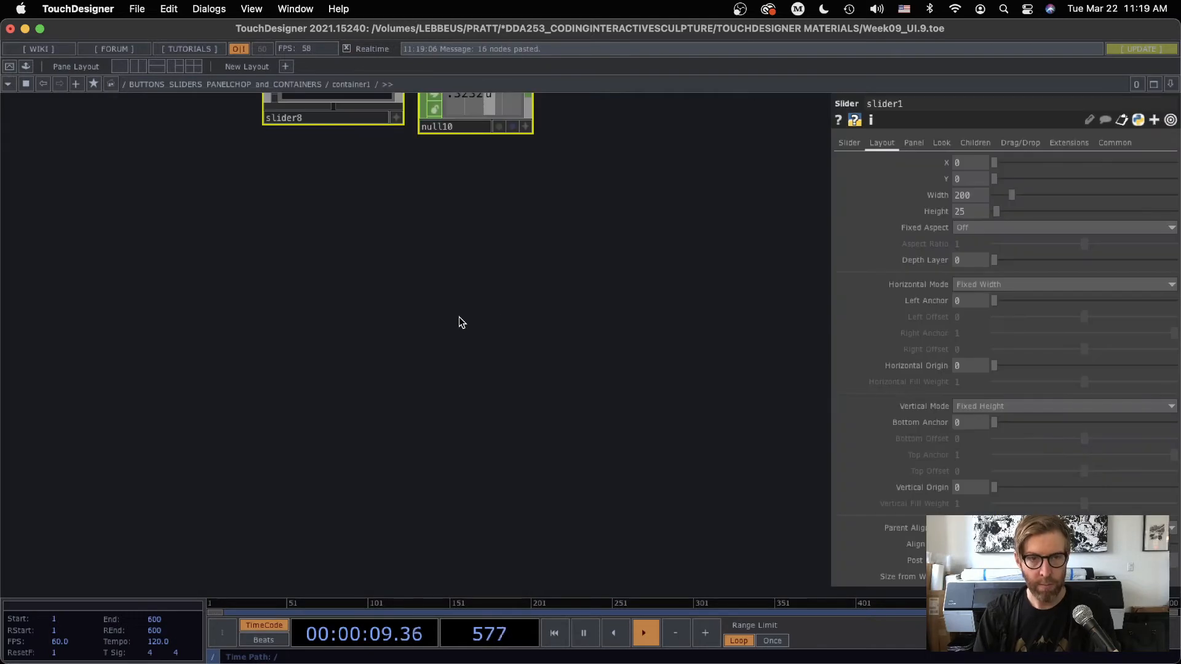
drag(587, 303, 651, 543)
scroll(669, 283, down, 1)
scroll(670, 423, down, 2)
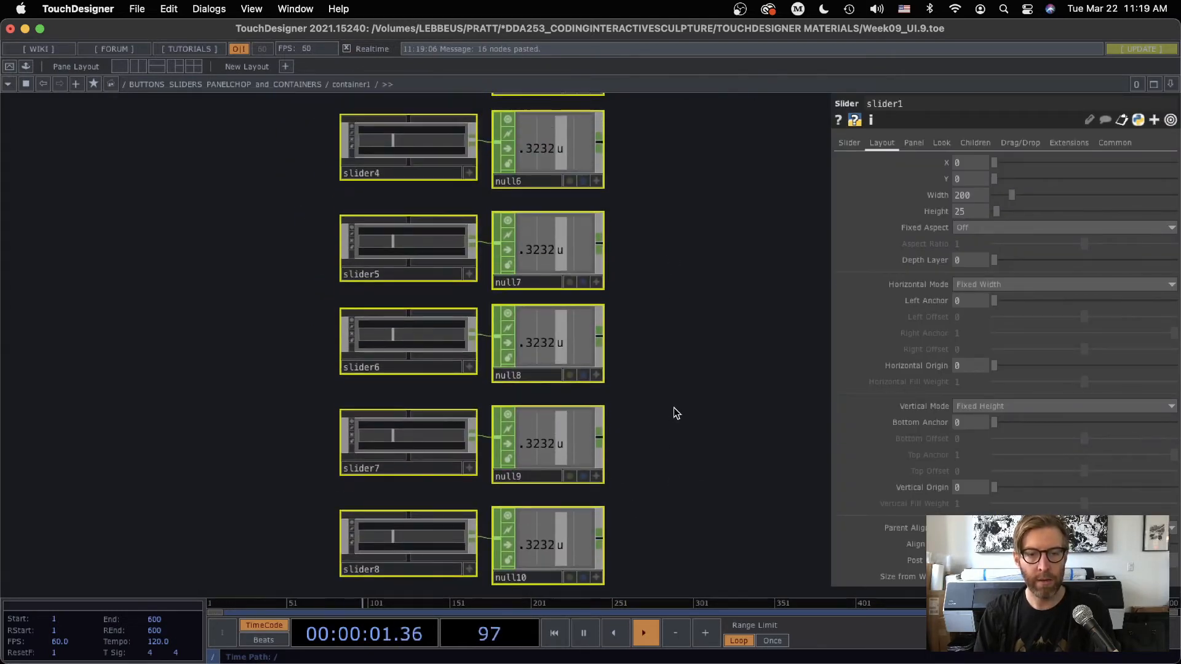
scroll(677, 404, down, 4)
drag(763, 243, 463, 216)
scroll(359, 397, up, 3)
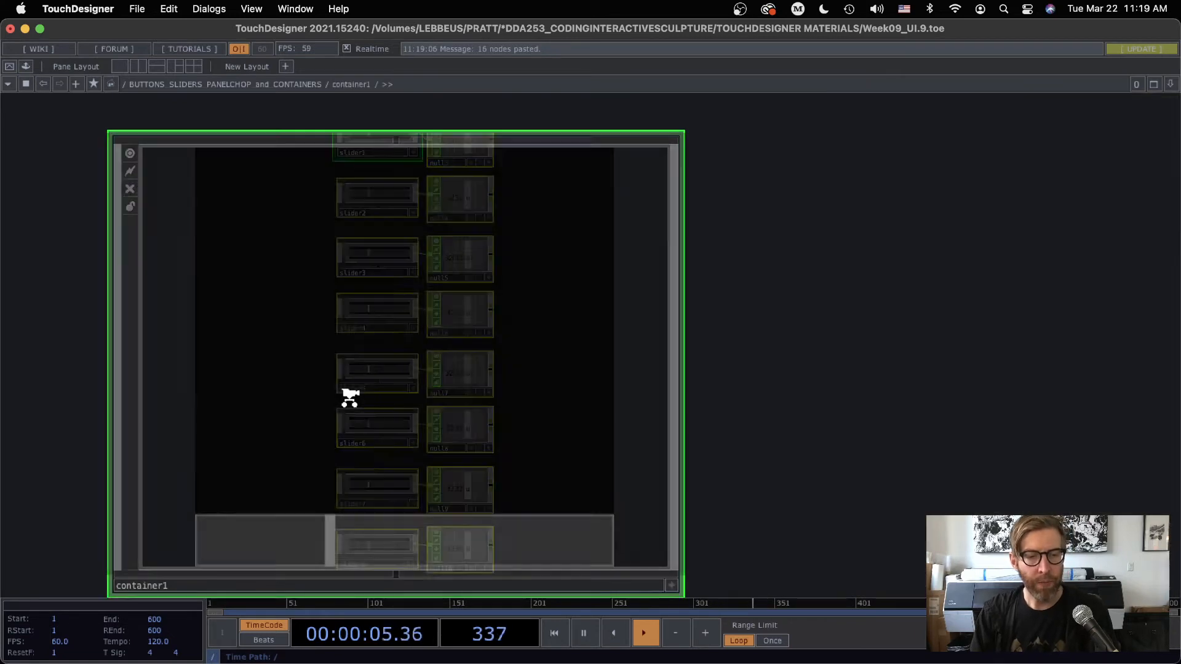
scroll(377, 456, down, 3)
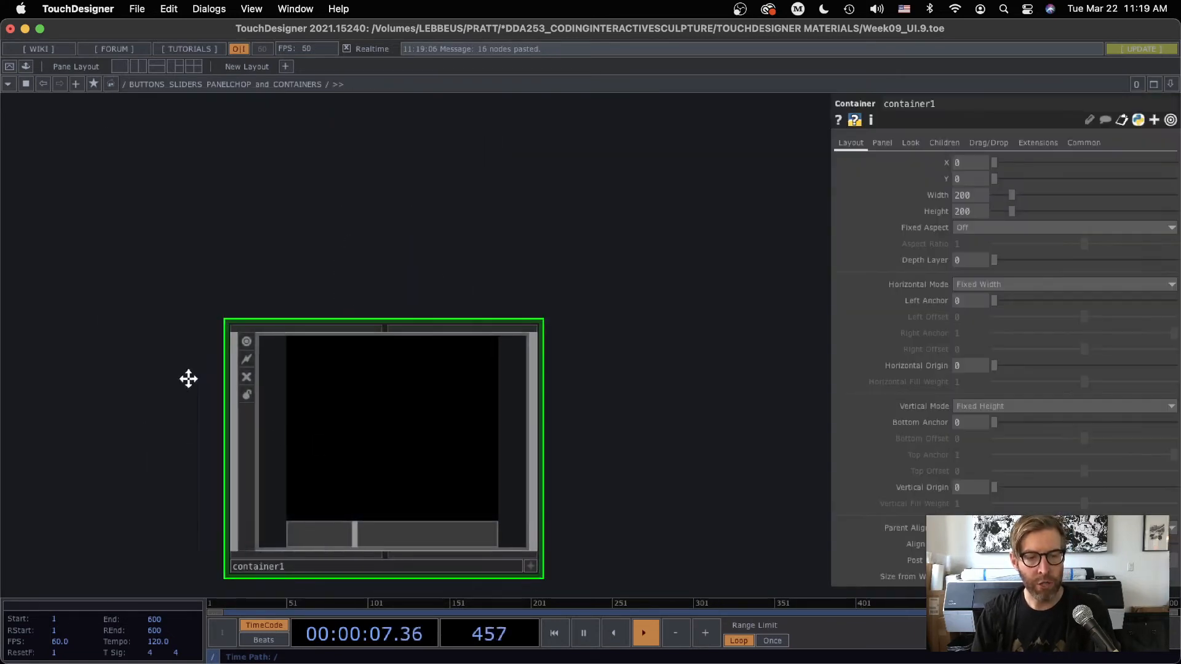
Rename container1 as SLIDERS
click(342, 476)
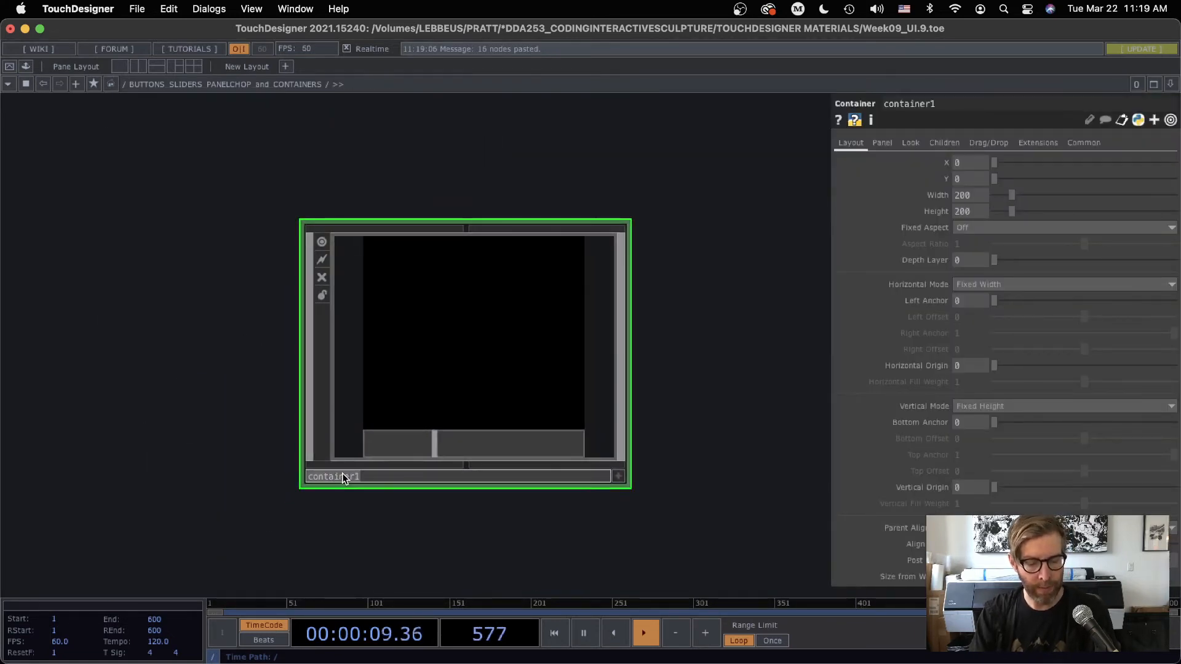
text(SLIDERS)
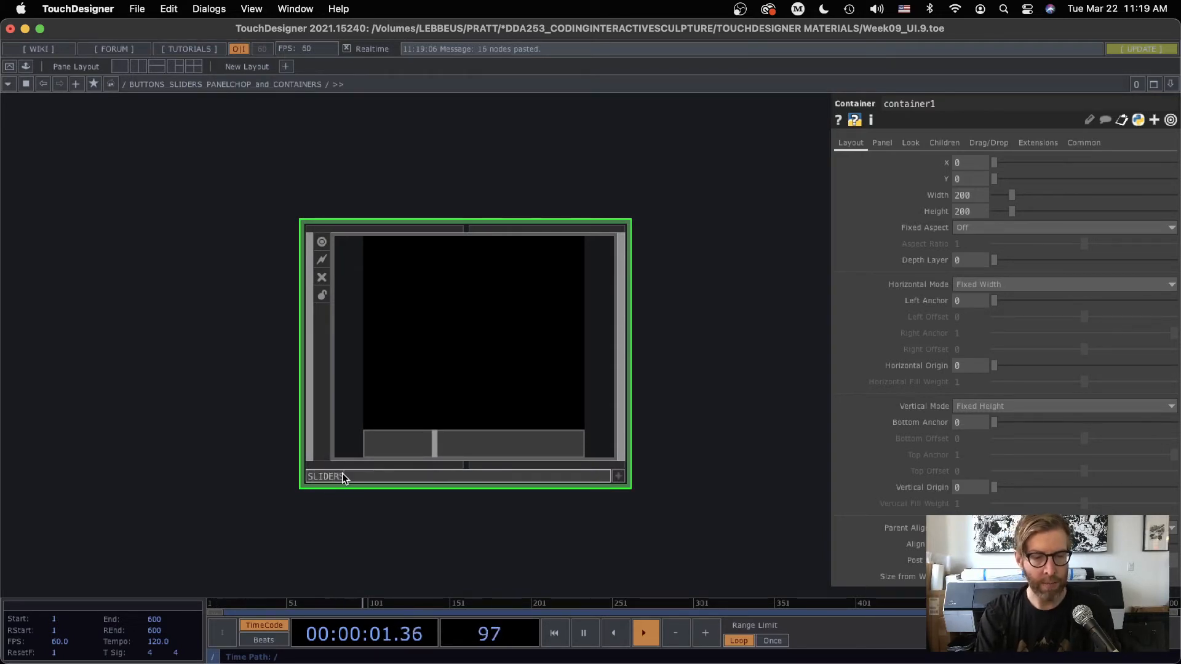
key(Return)
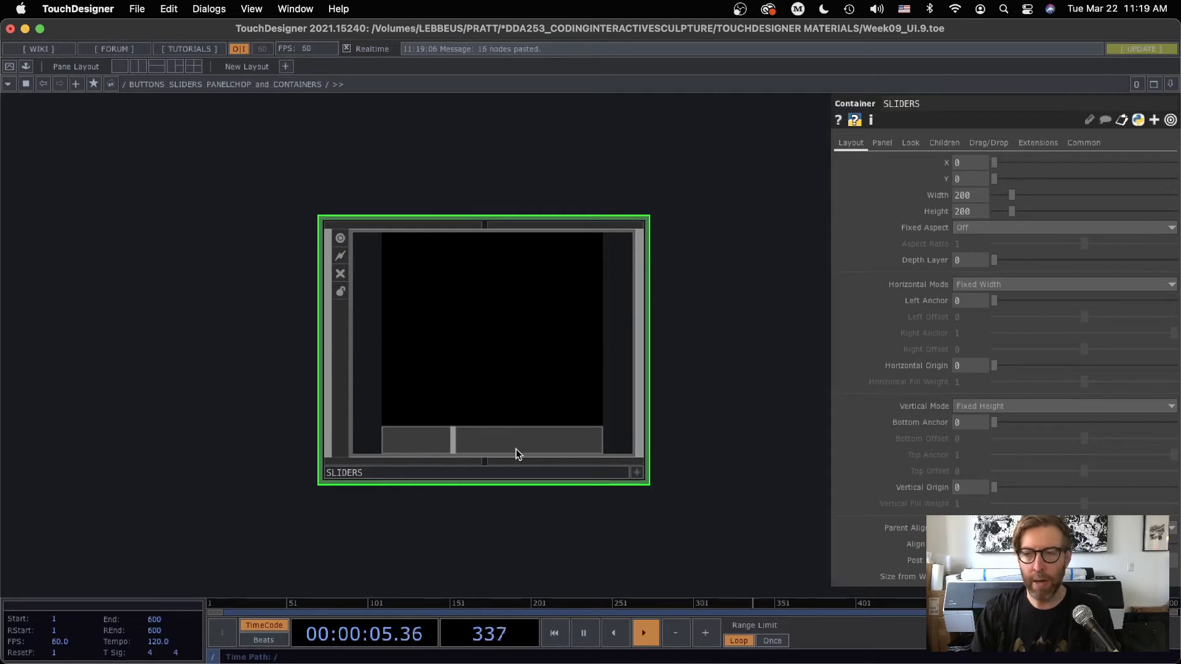
Set the SLIDERS container's child alignment to Top to Bottom
click(910, 143)
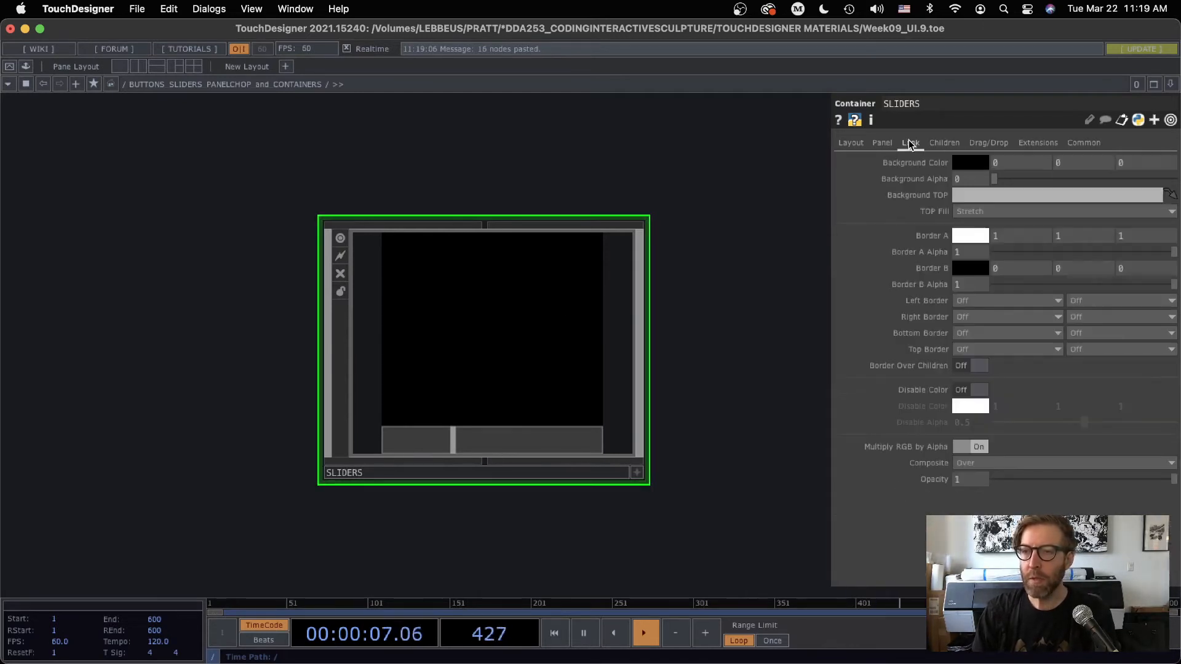
click(945, 143)
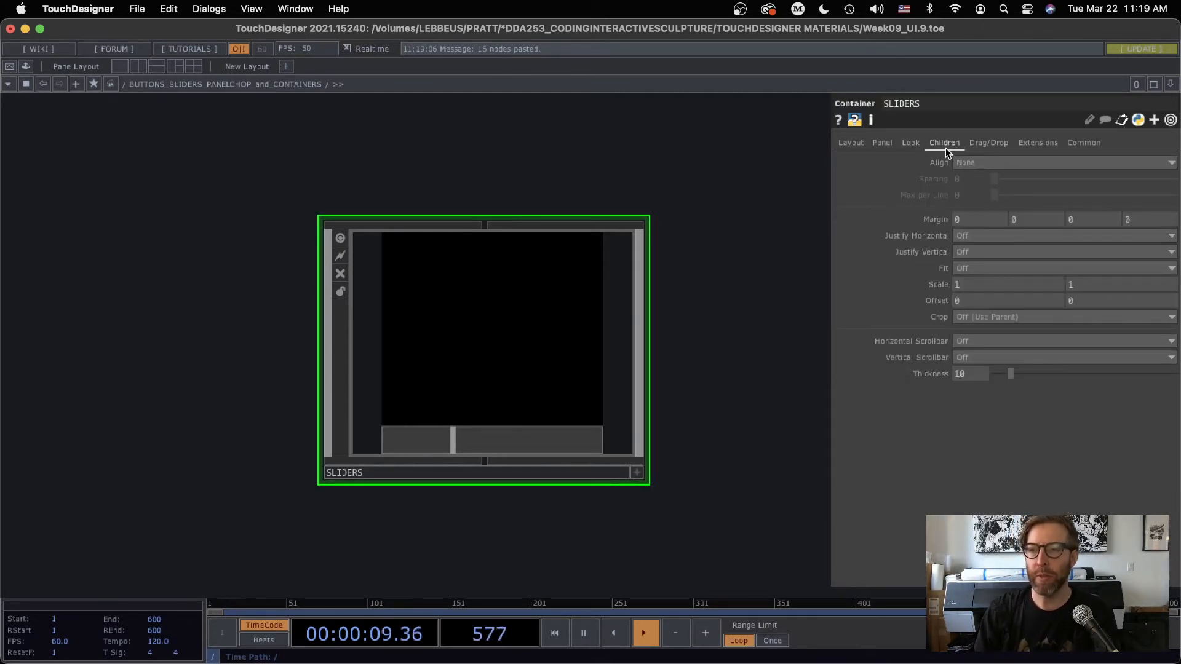
click(965, 163)
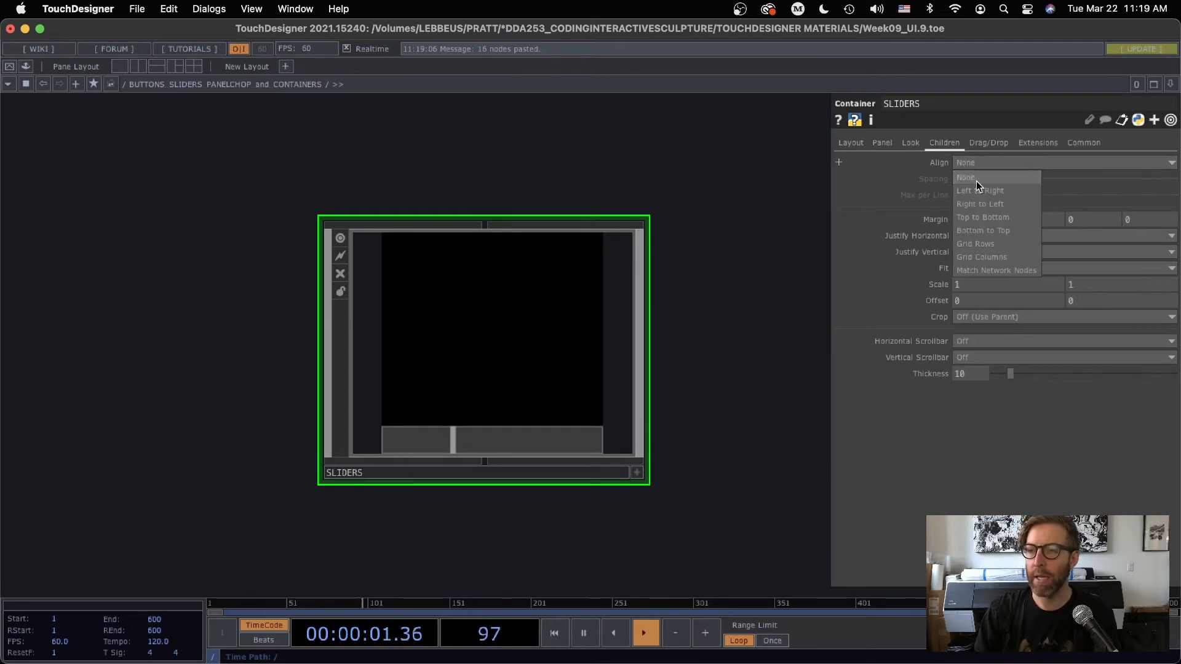
click(980, 220)
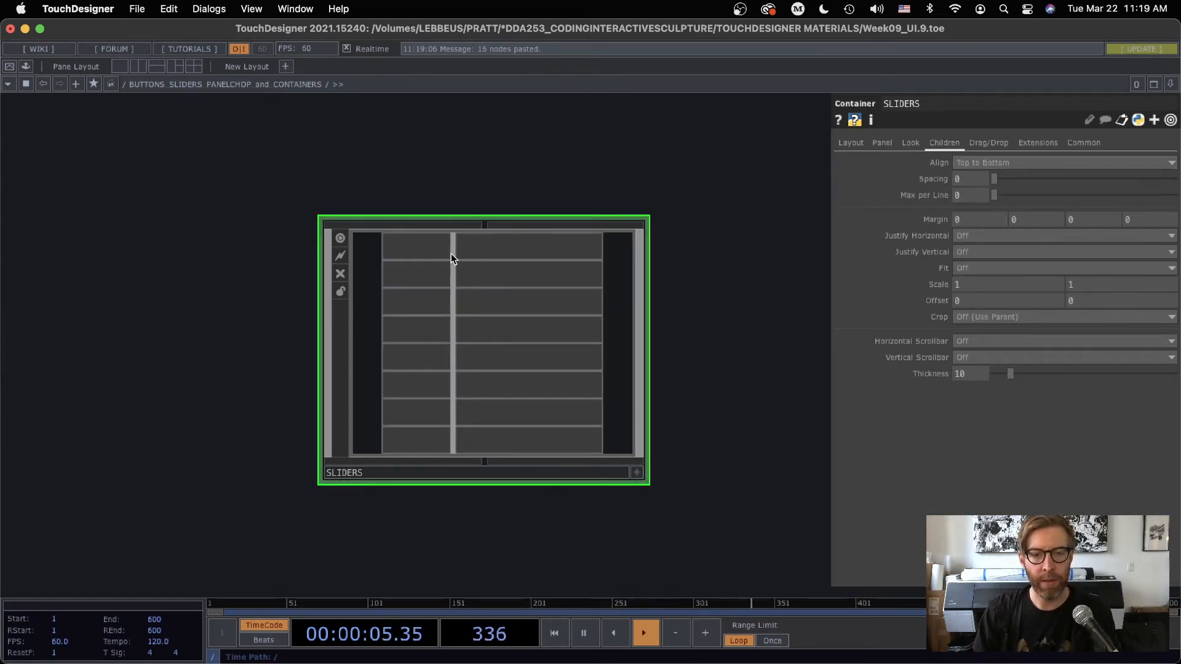
Make the SLIDERS container's viewer interactive, move its eight sliders to differing positions, and turn interaction off again
mouse_move(452, 254)
mouse_down()
mouse_move(549, 253)
mouse_move(451, 254)
mouse_up()
click(636, 472)
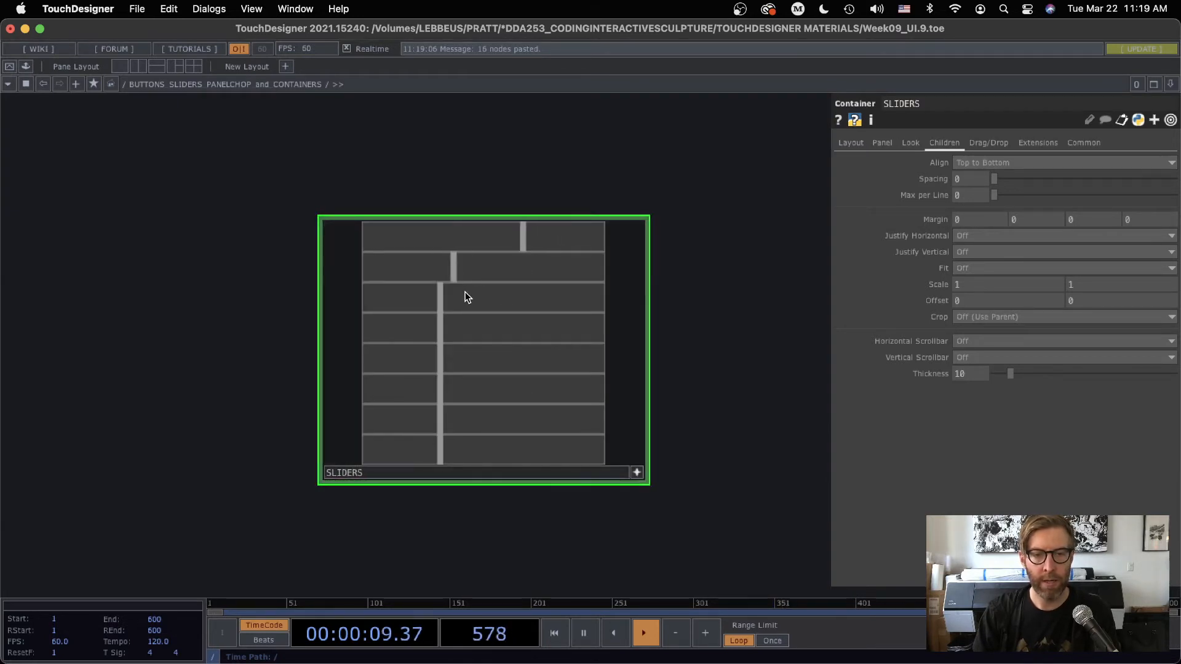
click(540, 298)
click(475, 327)
click(506, 358)
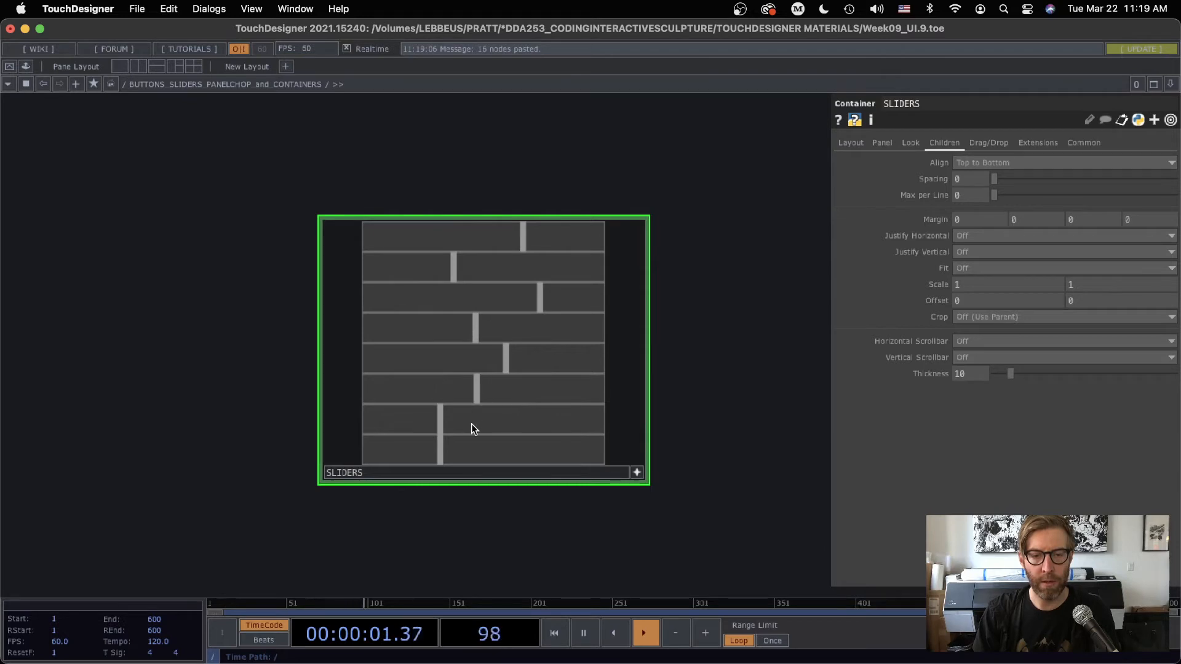
click(585, 421)
click(496, 450)
scroll(681, 364, down, 1)
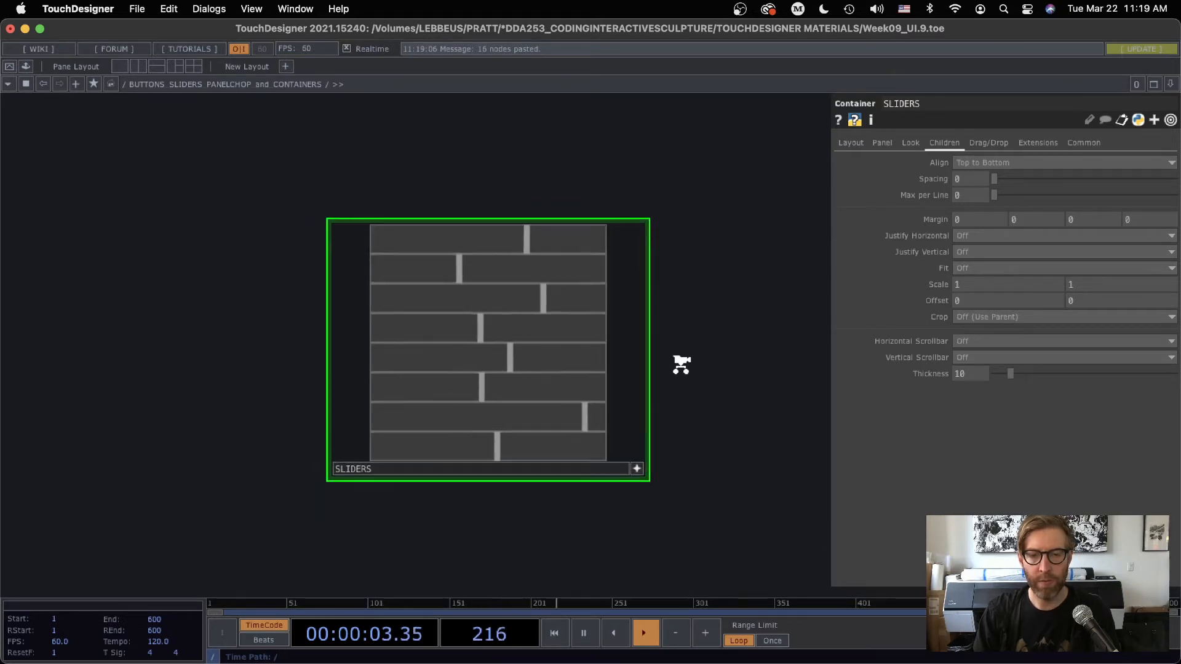
scroll(681, 364, down, 3)
drag(681, 364, 369, 299)
click(333, 373)
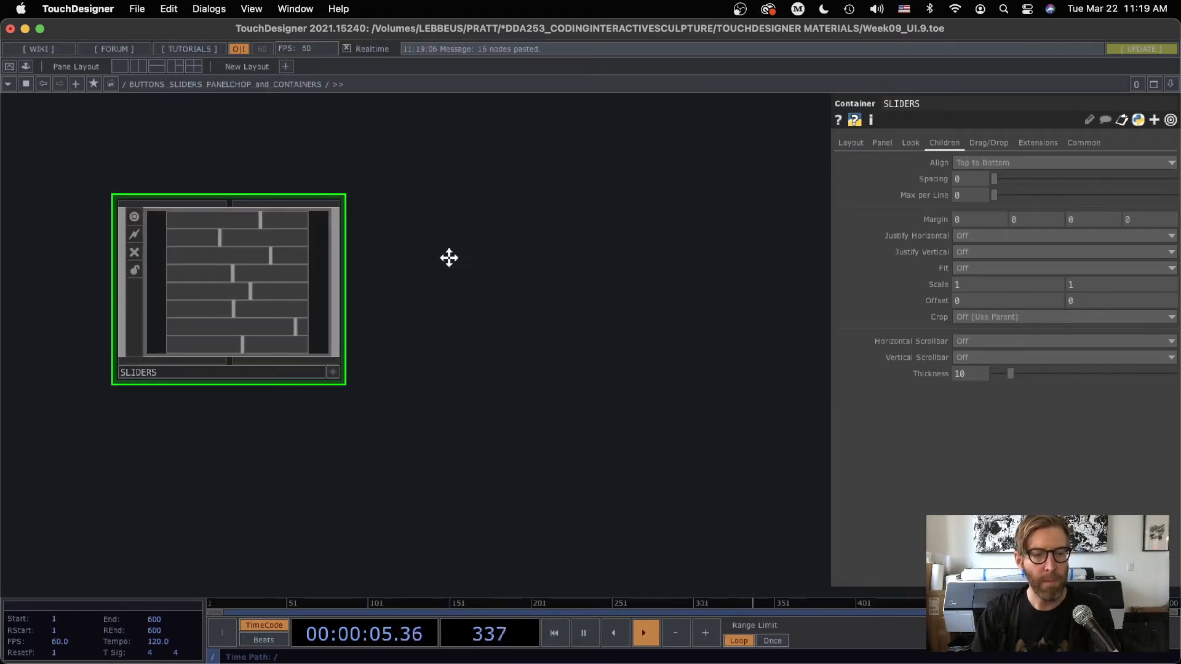
key(h)
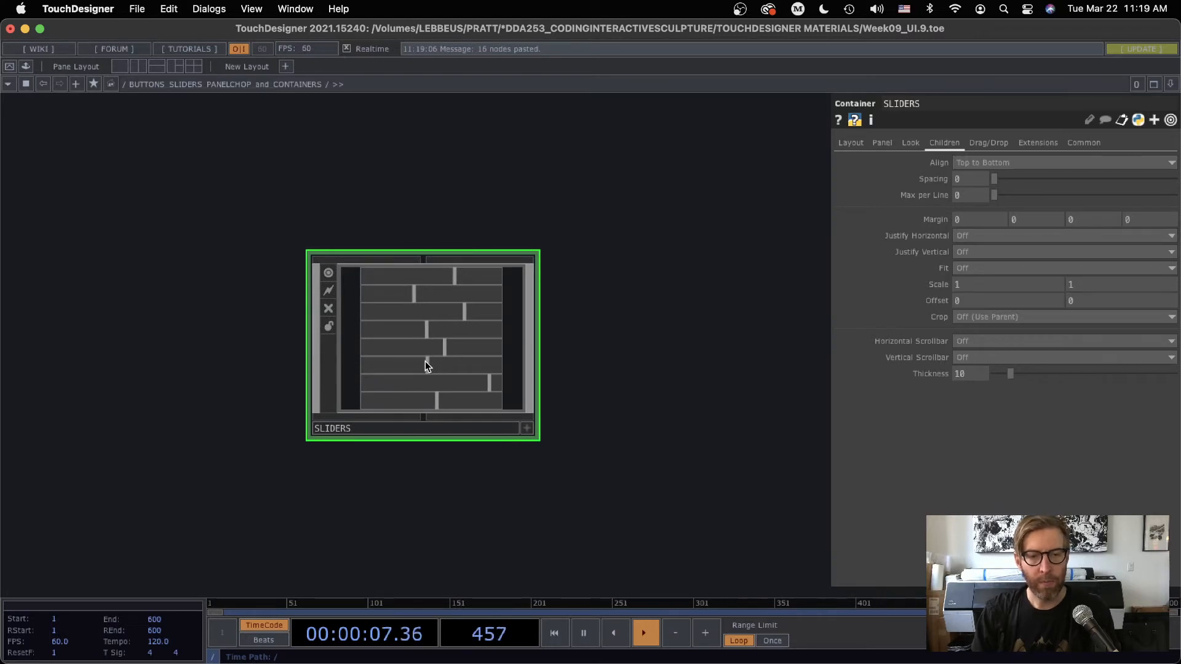
Inside the SLIDERS container, delete slider2 through slider8 and their nulls, keeping only slider1 and null3
double_click(426, 360)
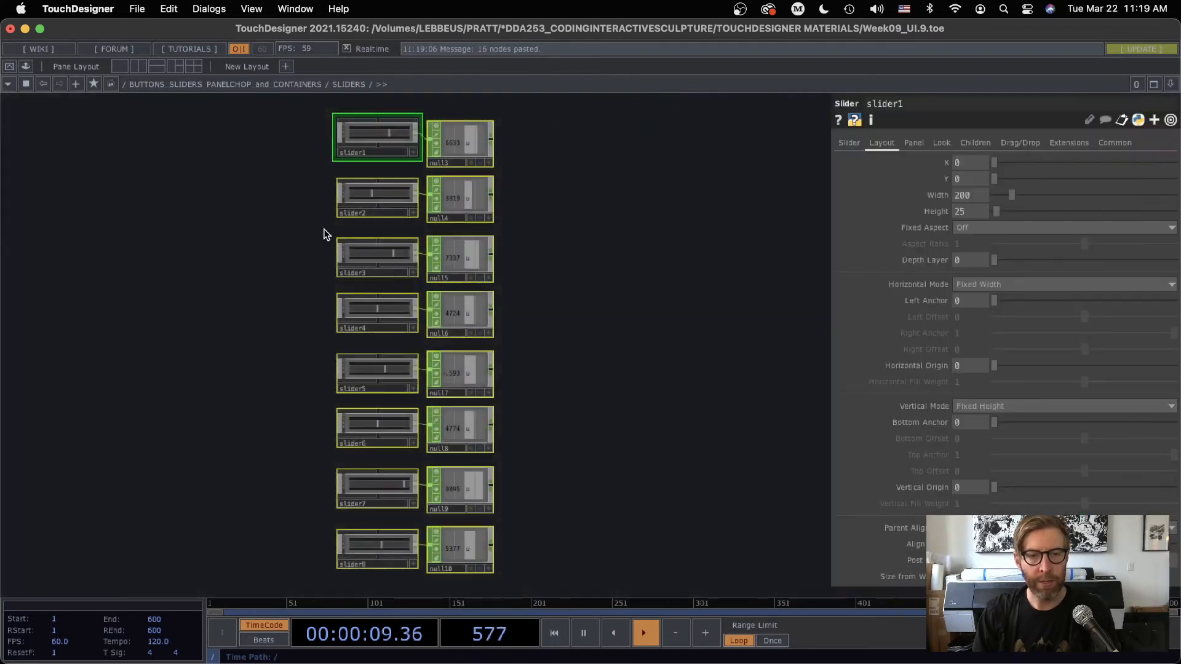
drag(286, 188, 523, 572)
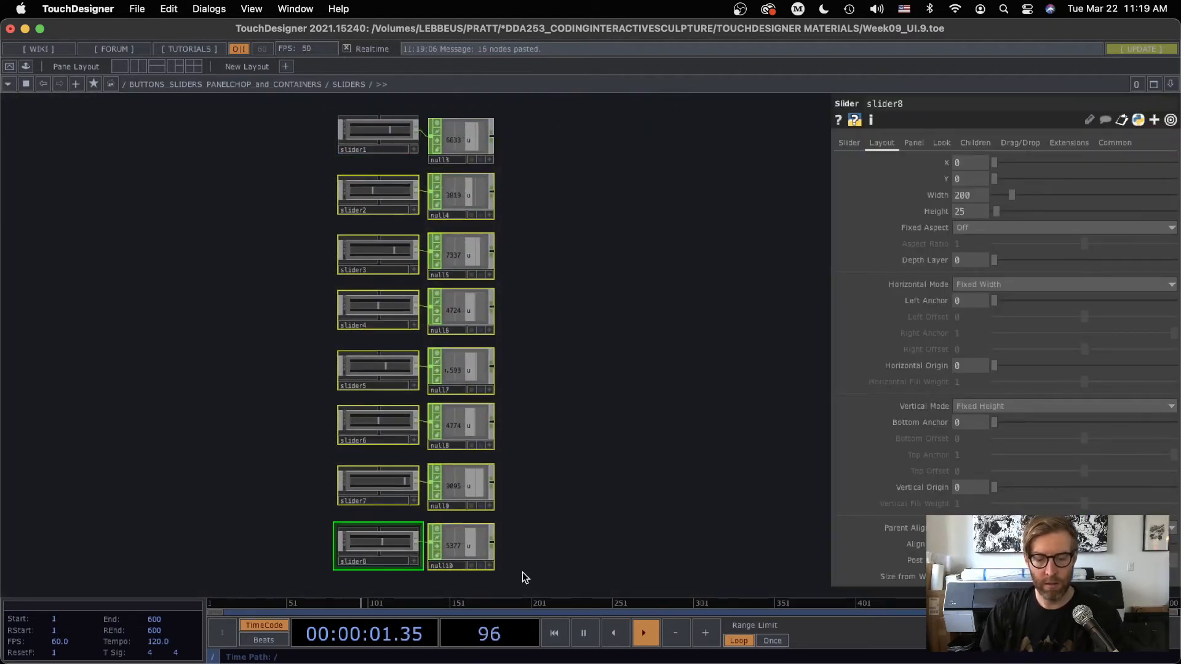
key(Delete)
key(h)
Go inside slider1 and add a Text TOP below the out1 operator
scroll(469, 347, up, 6)
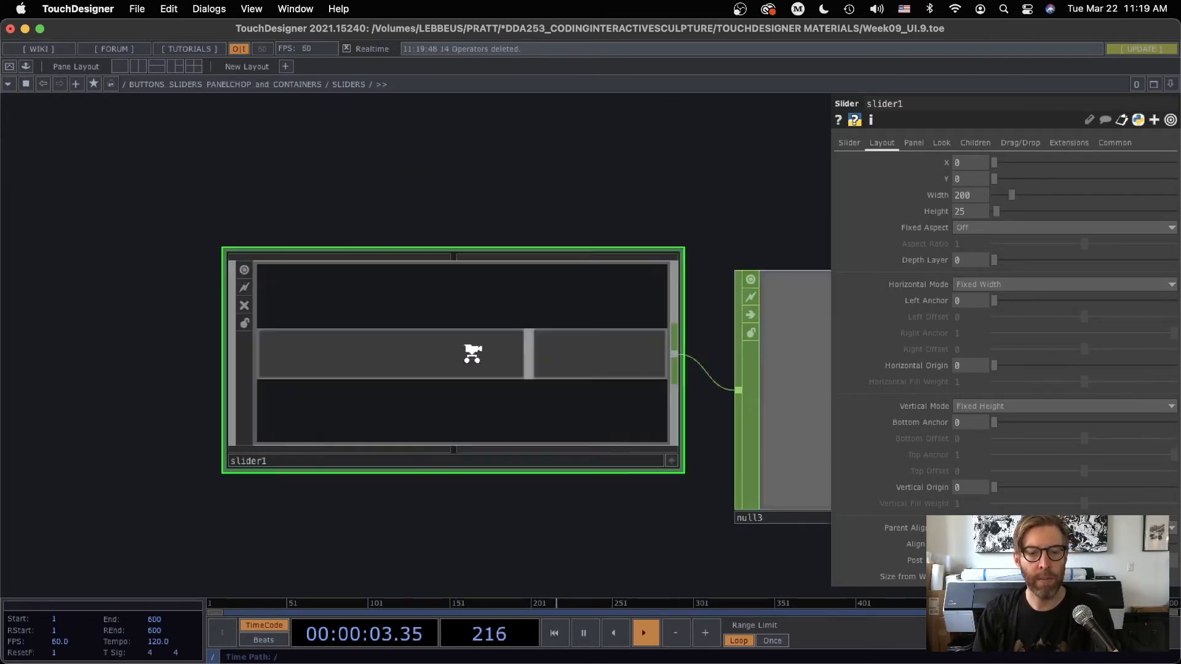
key(Tab)
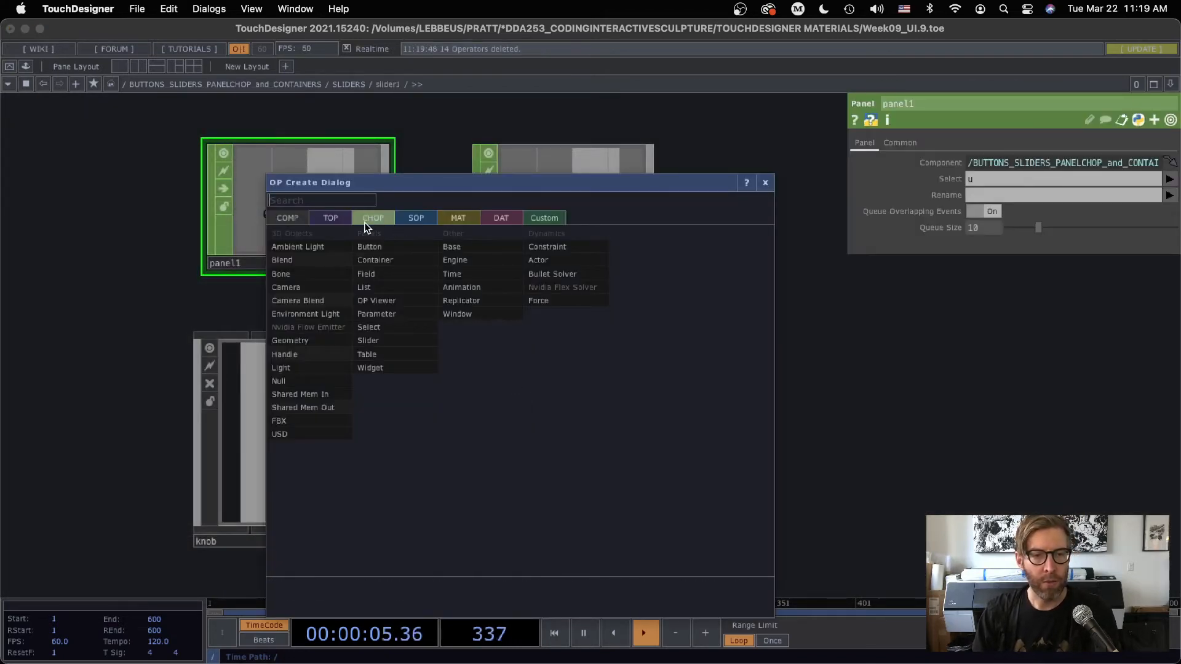
click(330, 218)
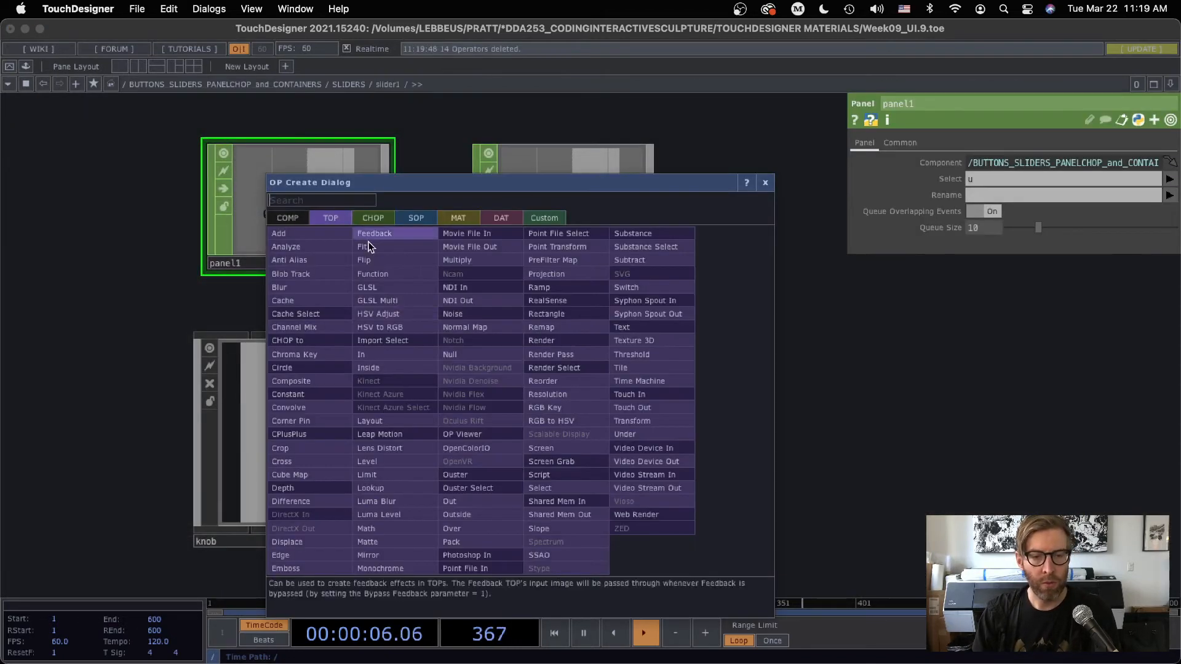
click(631, 340)
click(549, 421)
Clear the default text of the text1 operator so that it is blank
click(1001, 143)
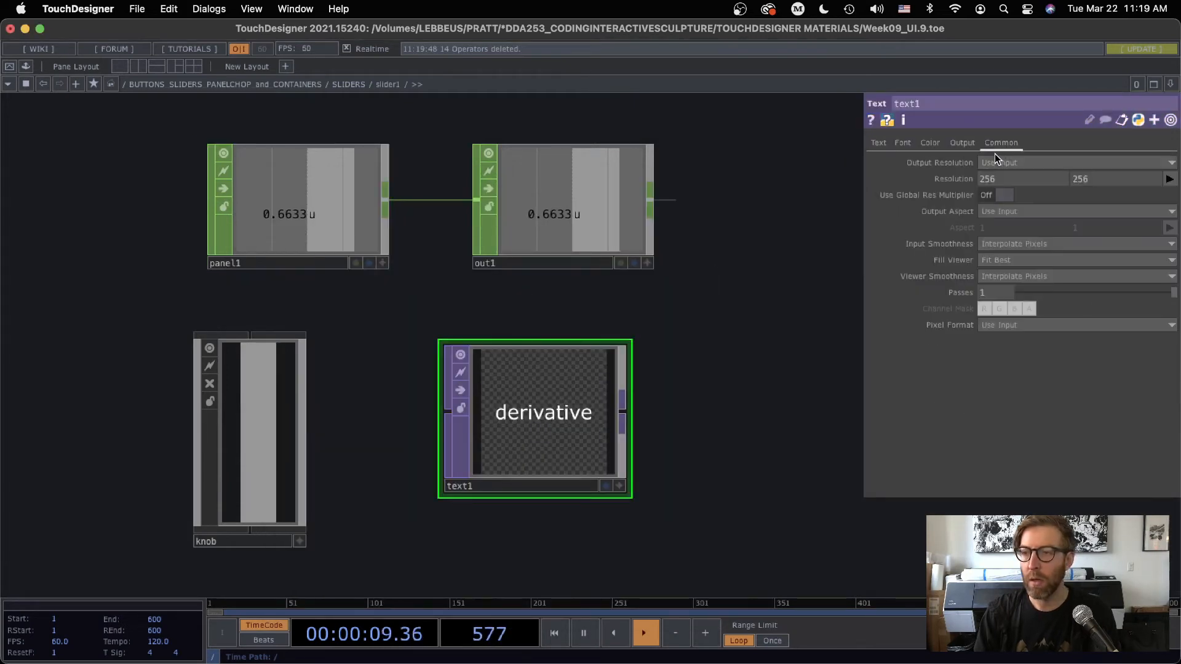
click(883, 142)
click(1024, 245)
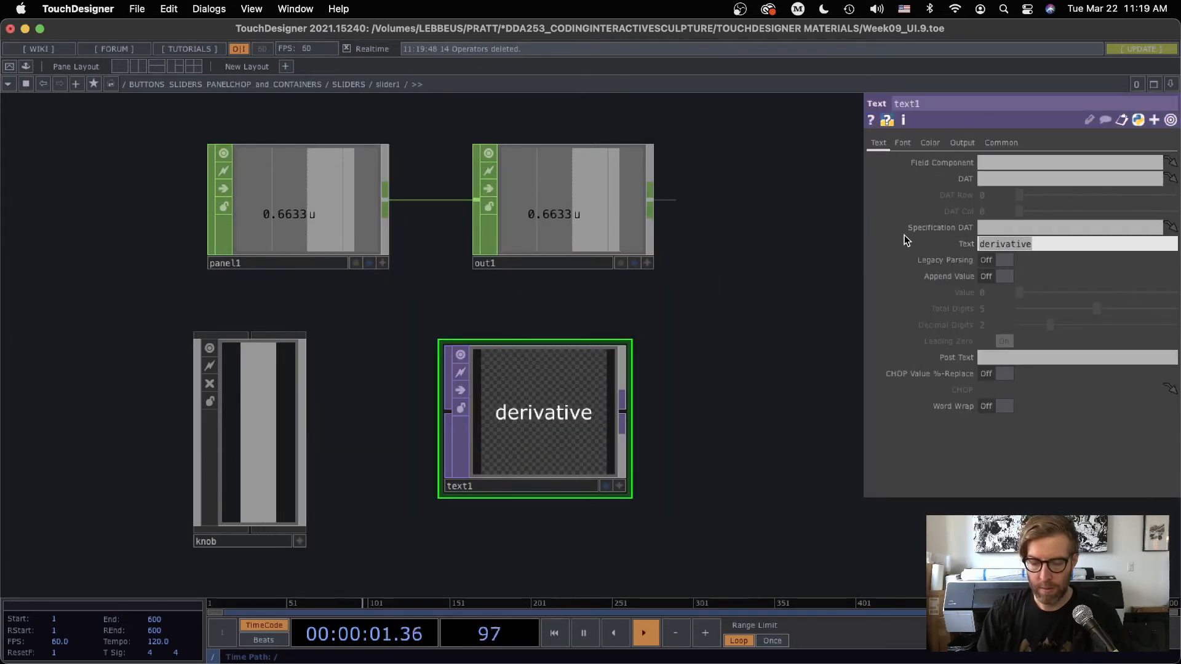
key(BackSpace)
key(Return)
Set text1's horizontal resolution to the expression me.parent().width
click(998, 144)
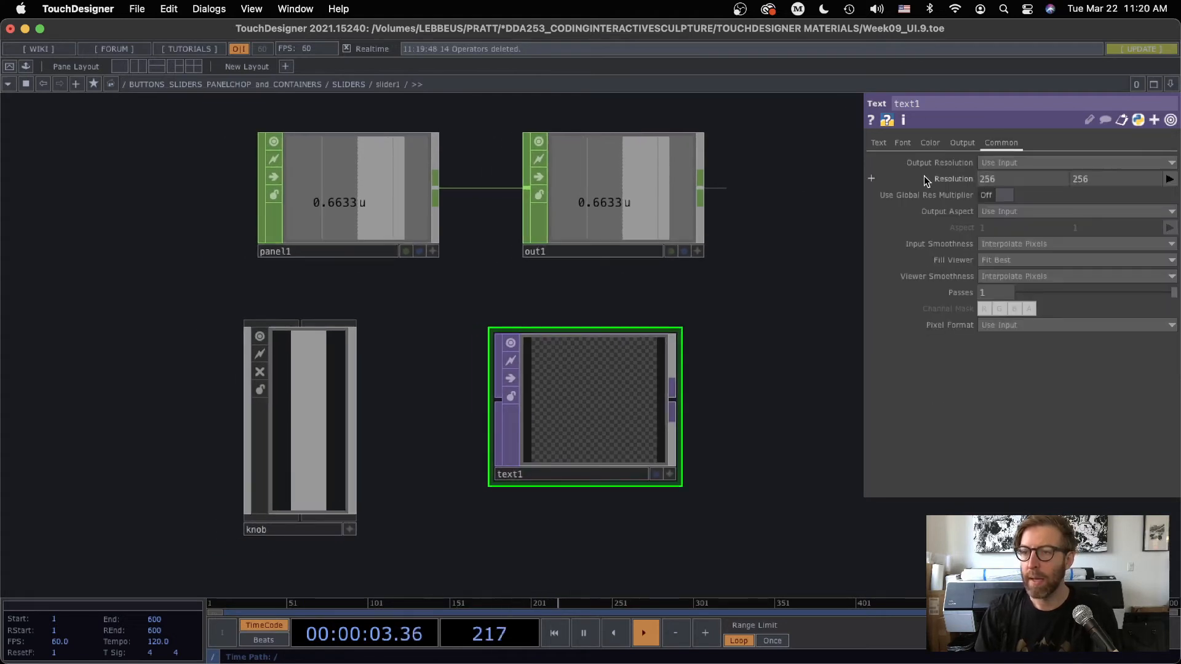
click(942, 195)
click(944, 212)
drag(990, 196, 943, 194)
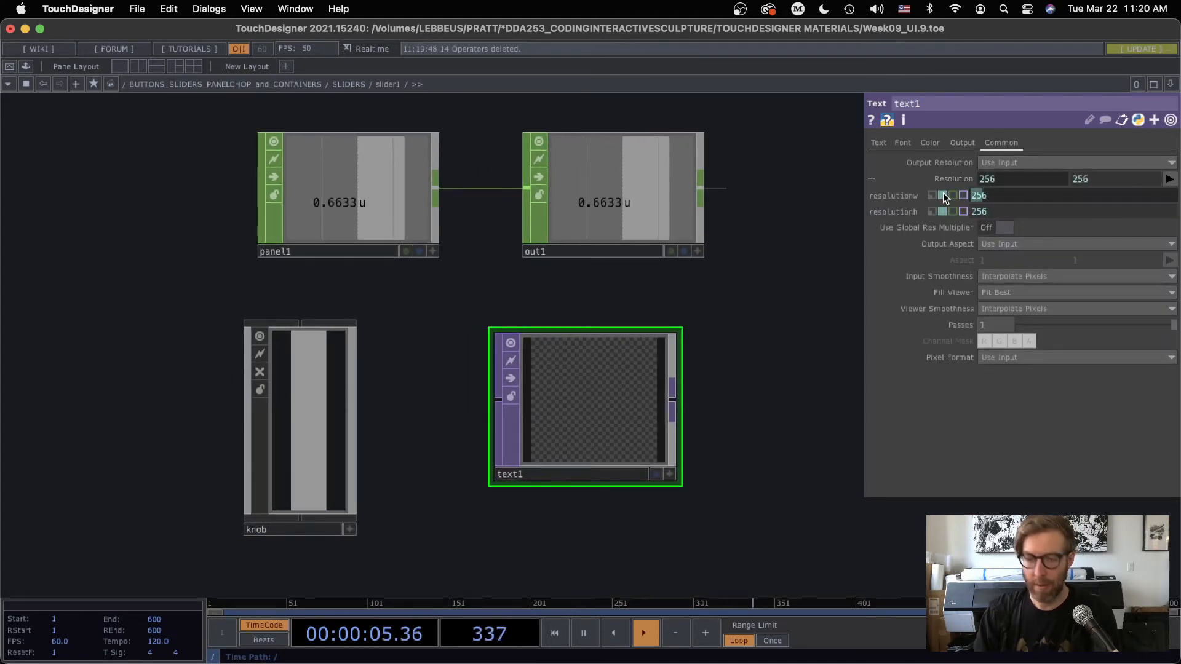
text(6)
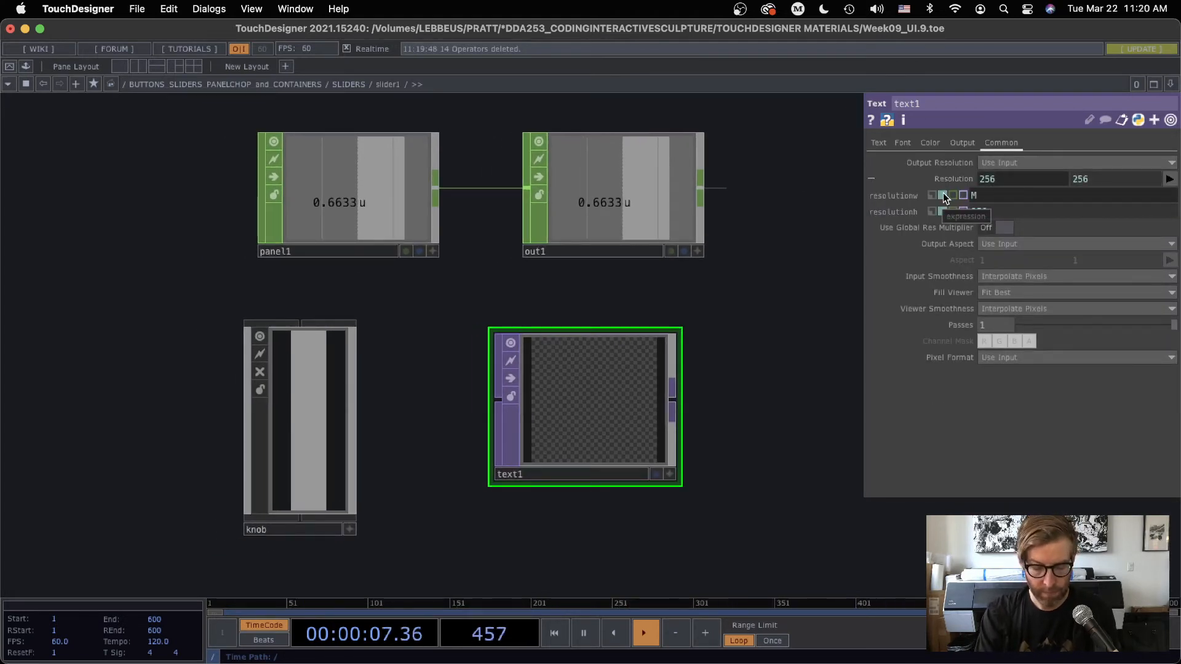
key(BackSpace)
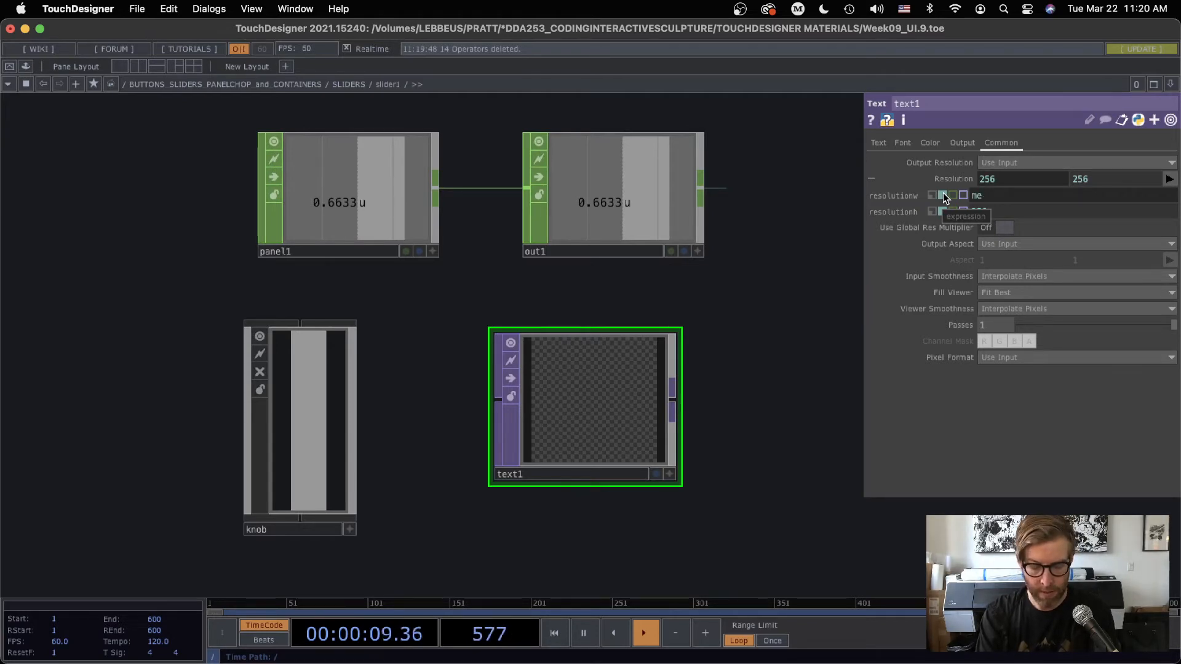
text(me.parent().width)
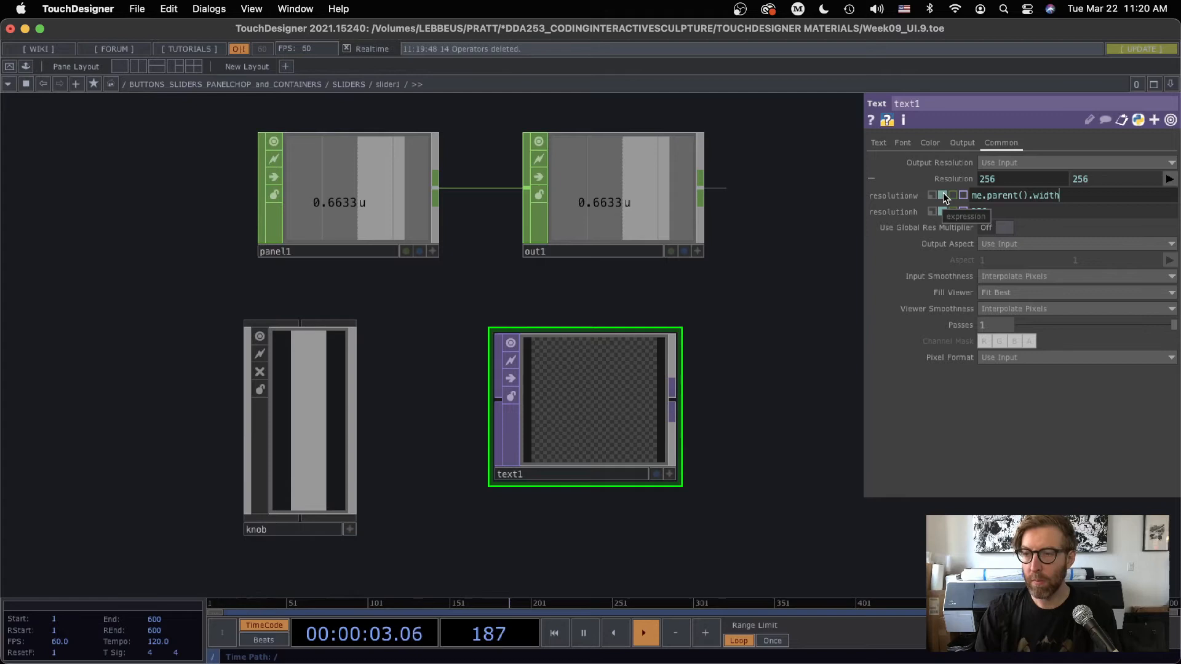
key(Return)
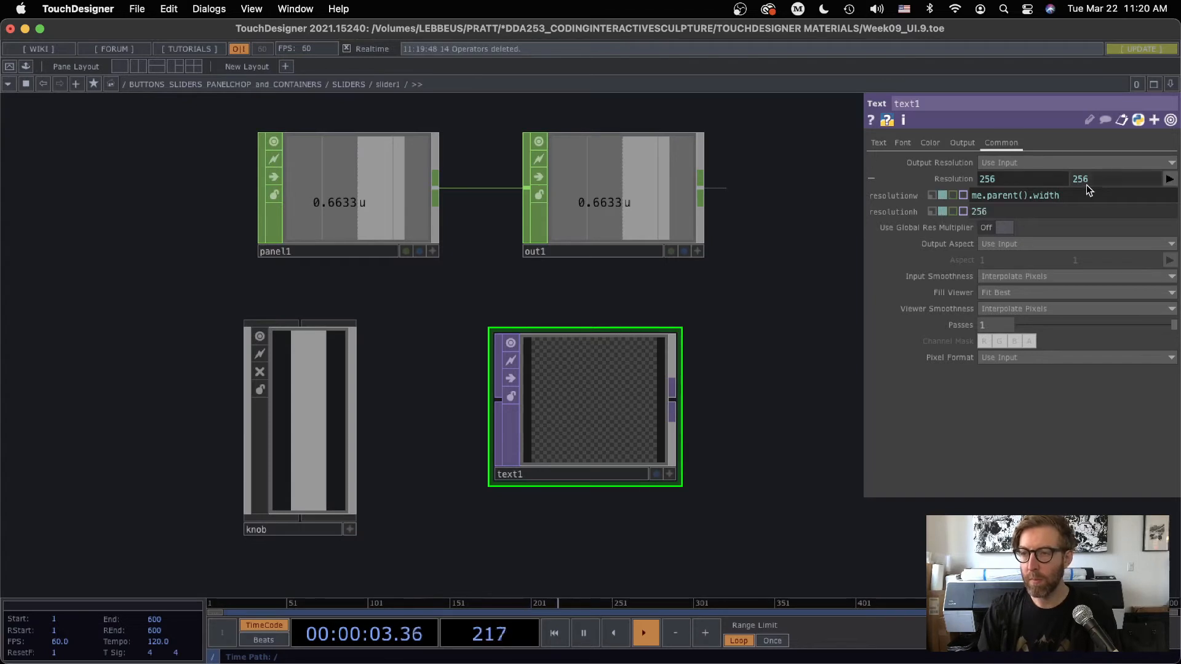
Set text1's vertical resolution to the expression me.parent().height
drag(1052, 194, 957, 209)
key(super+c)
key(super+v)
key(BackSpace)
key(BackSpace)
key(BackSpace)
key(BackSpace)
key(BackSpace)
text(height)
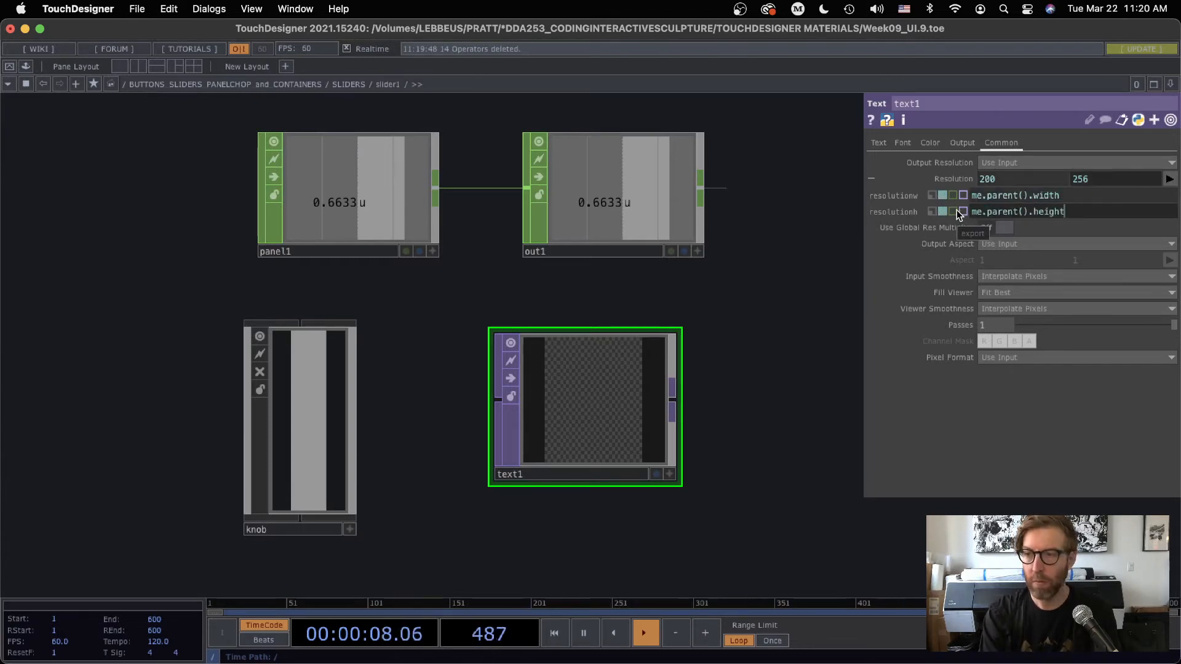
key(Return)
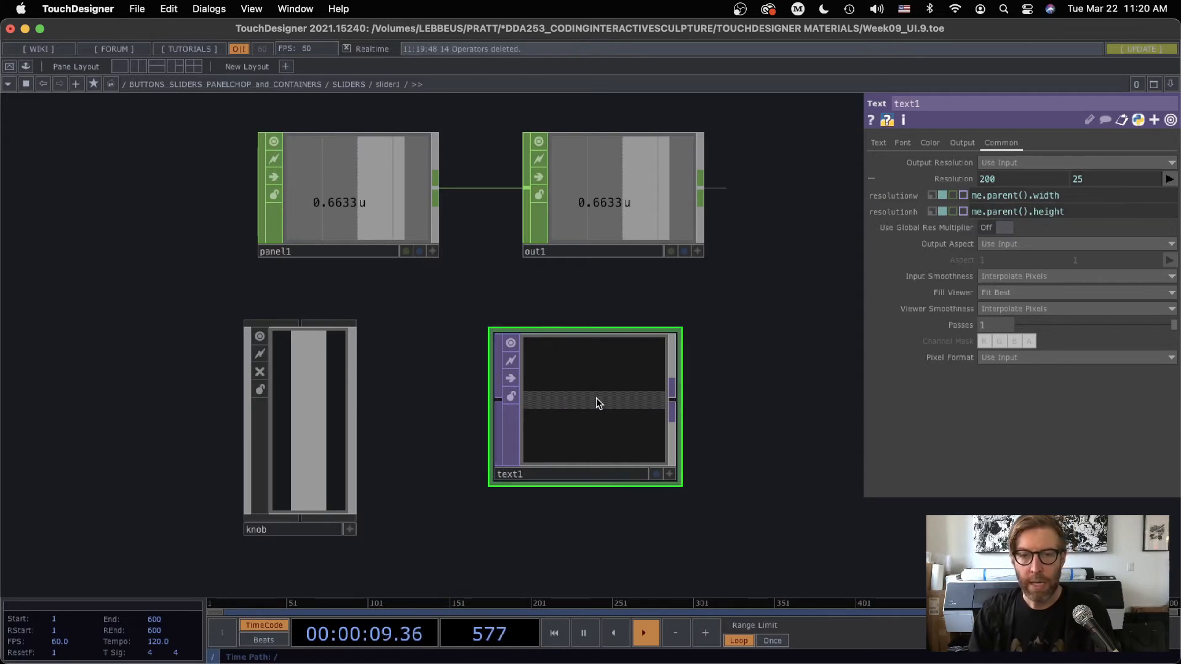
Resize the text1 node to a flatter shape and move it up closer to out1
click(874, 143)
scroll(587, 408, up, 3)
double_click(694, 494)
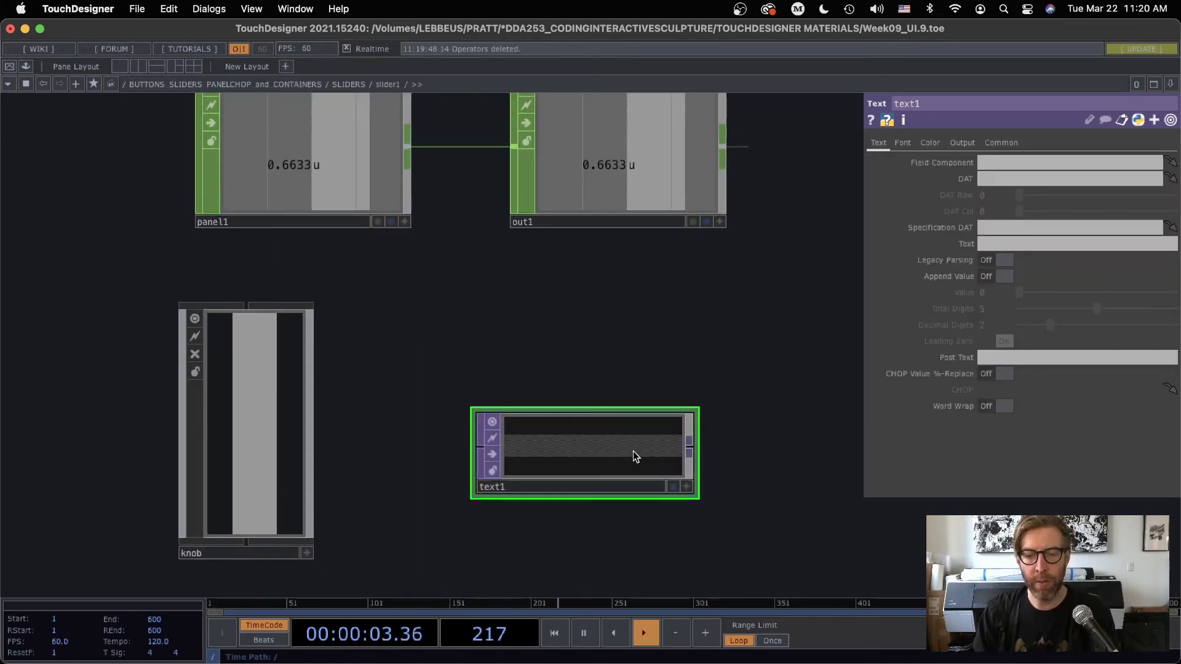
drag(633, 457, 594, 346)
scroll(743, 381, up, 2)
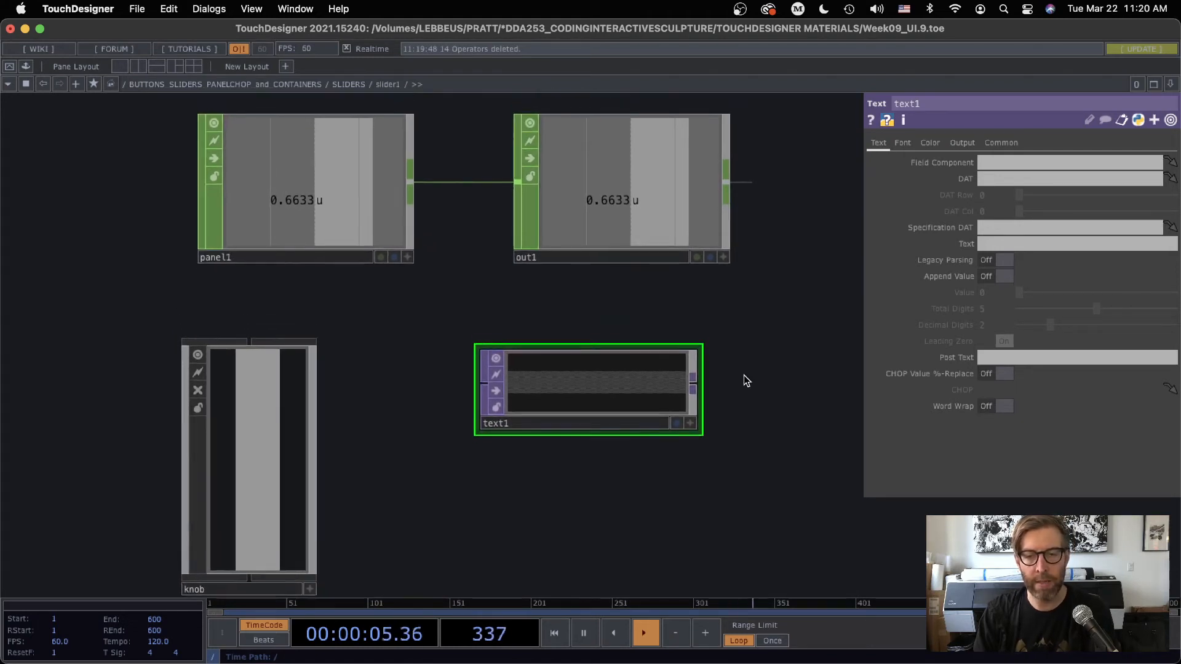
drag(744, 376, 744, 383)
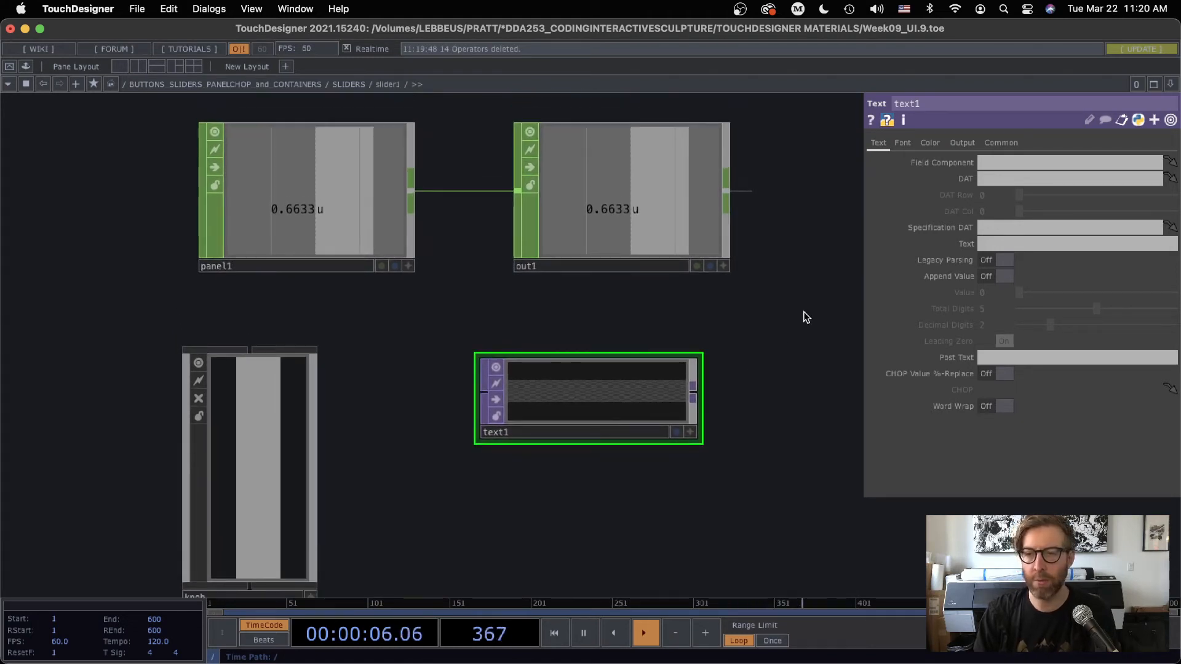
Link text1's Text parameter to out1's u channel with the expression op('out1')['u']
click(946, 243)
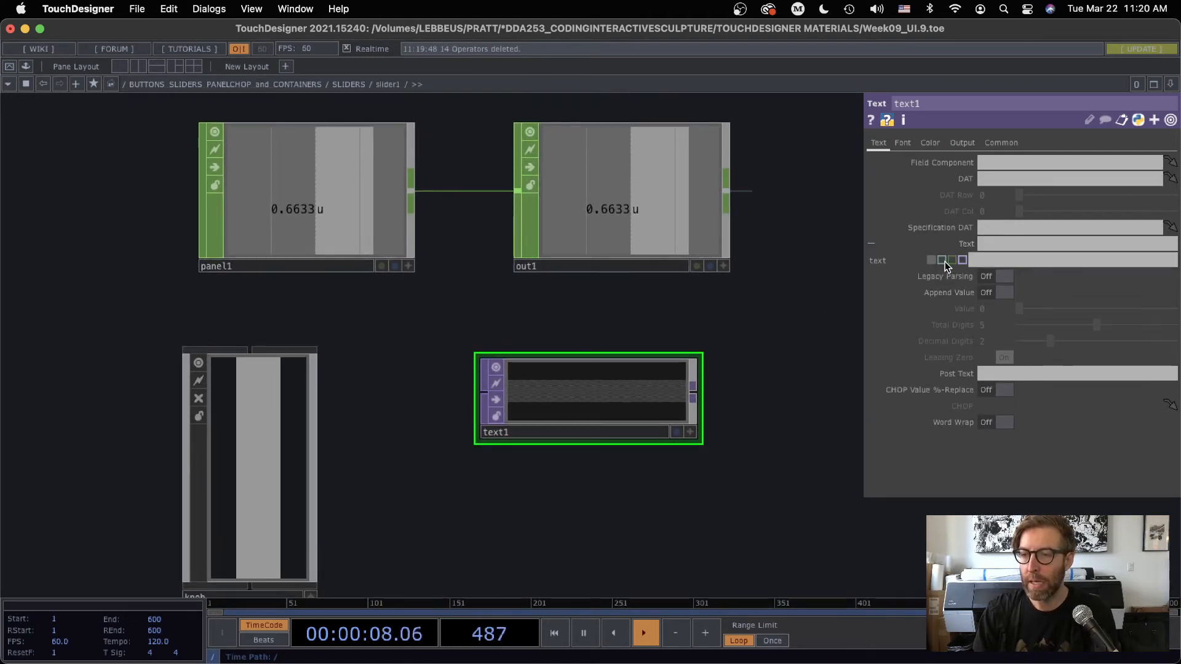
click(723, 266)
drag(593, 215, 1005, 242)
click(1005, 237)
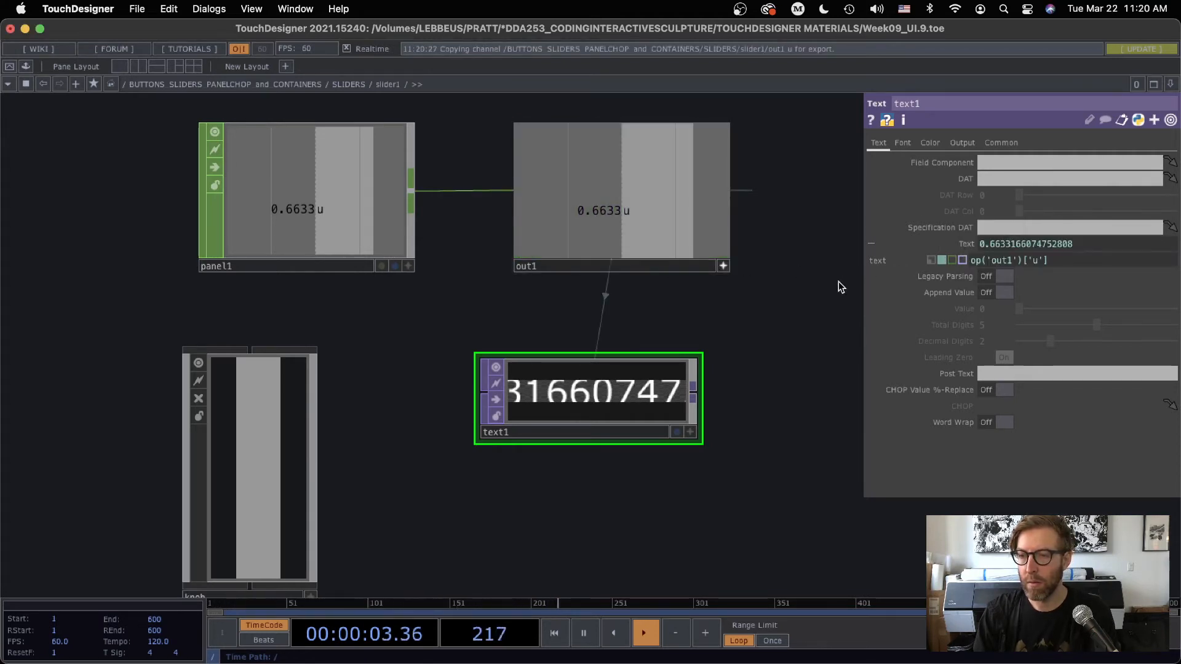
Set text1's horizontal font size to 10
scroll(772, 392, up, 3)
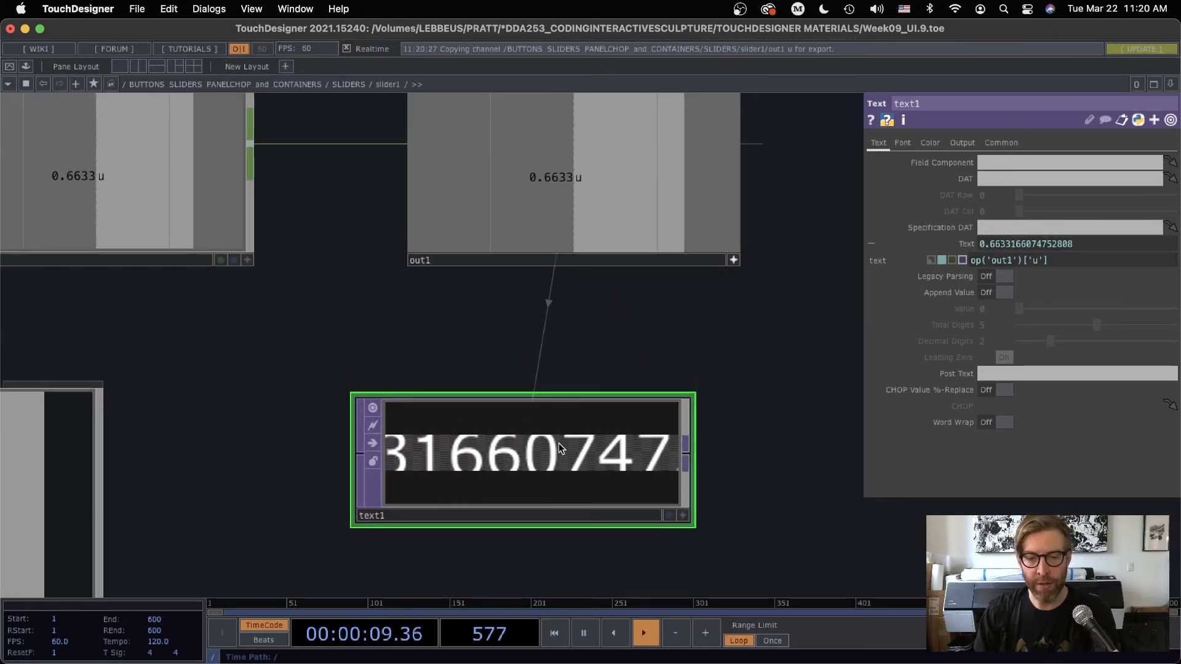
click(904, 143)
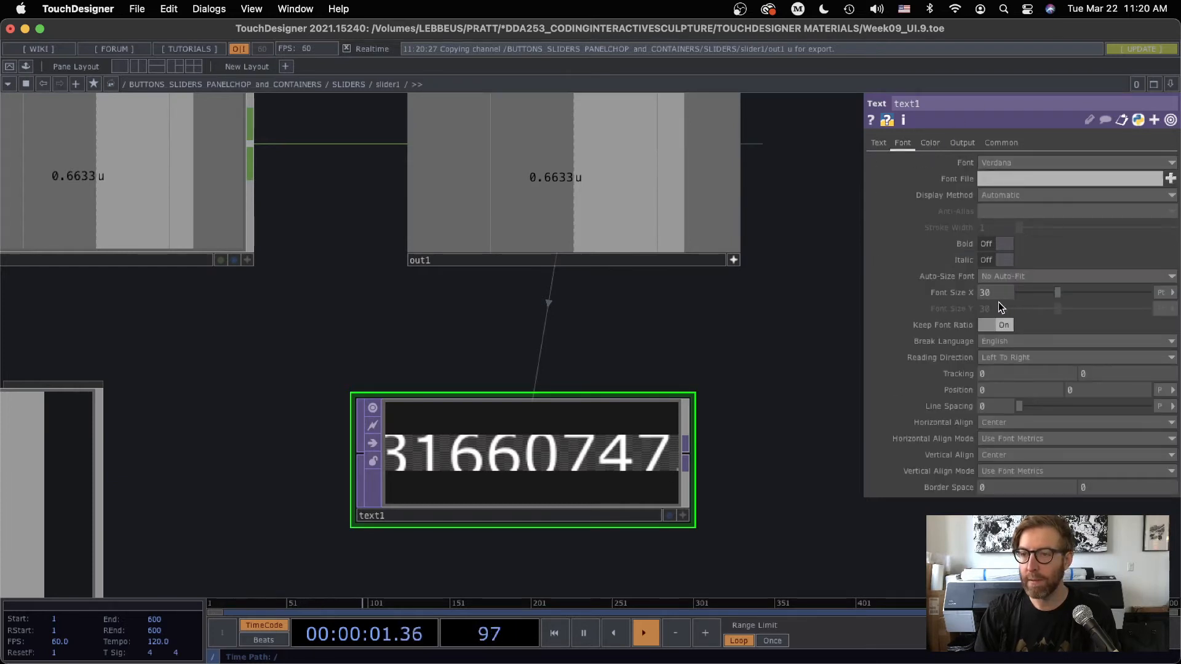
text(10)
key(Return)
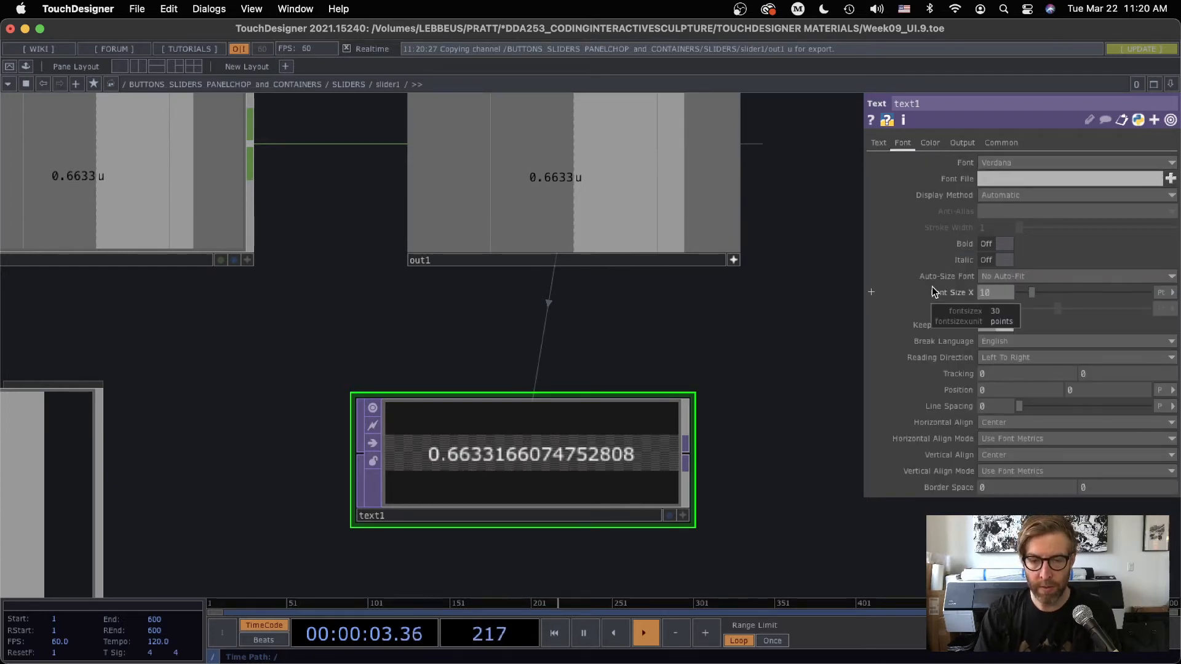
Align the text1 node directly beneath out1 and bring up its Text parameters
scroll(821, 433, down, 3)
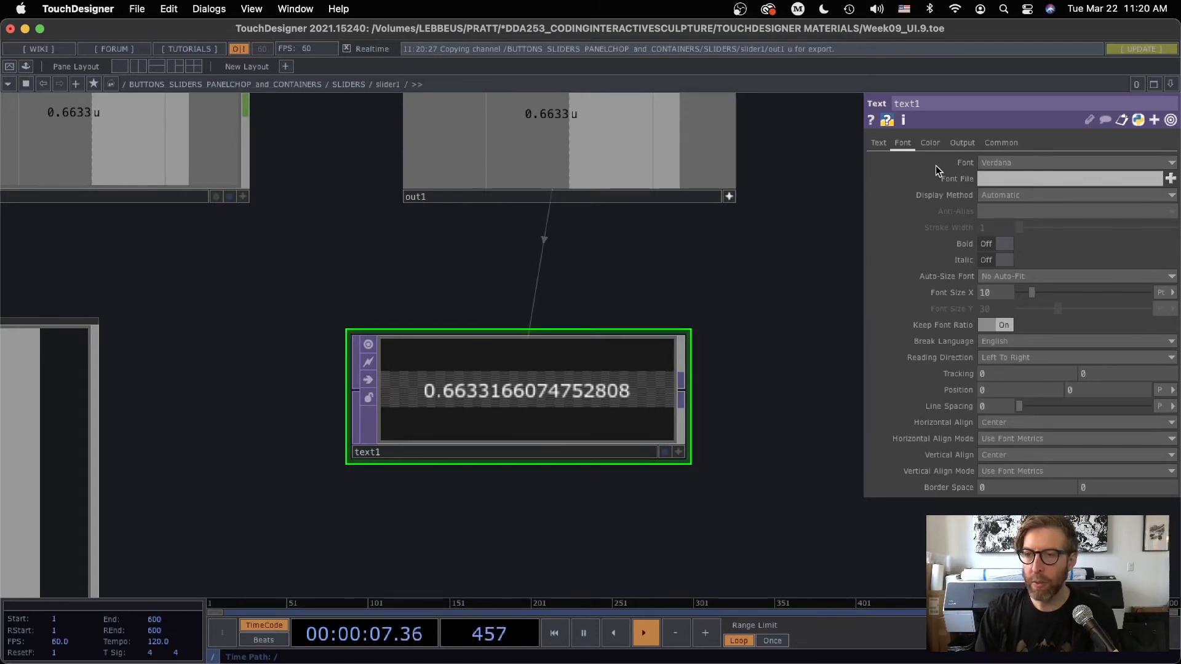
click(879, 143)
scroll(762, 327, left, 5)
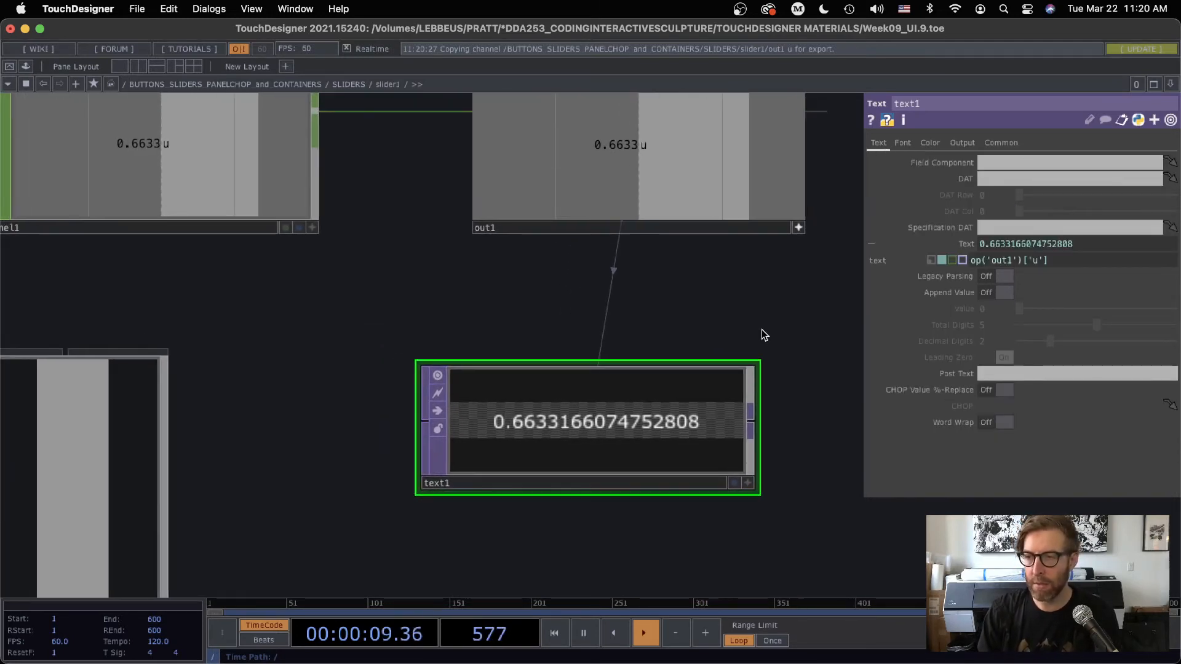
scroll(641, 385, right, 5)
drag(548, 403, 599, 398)
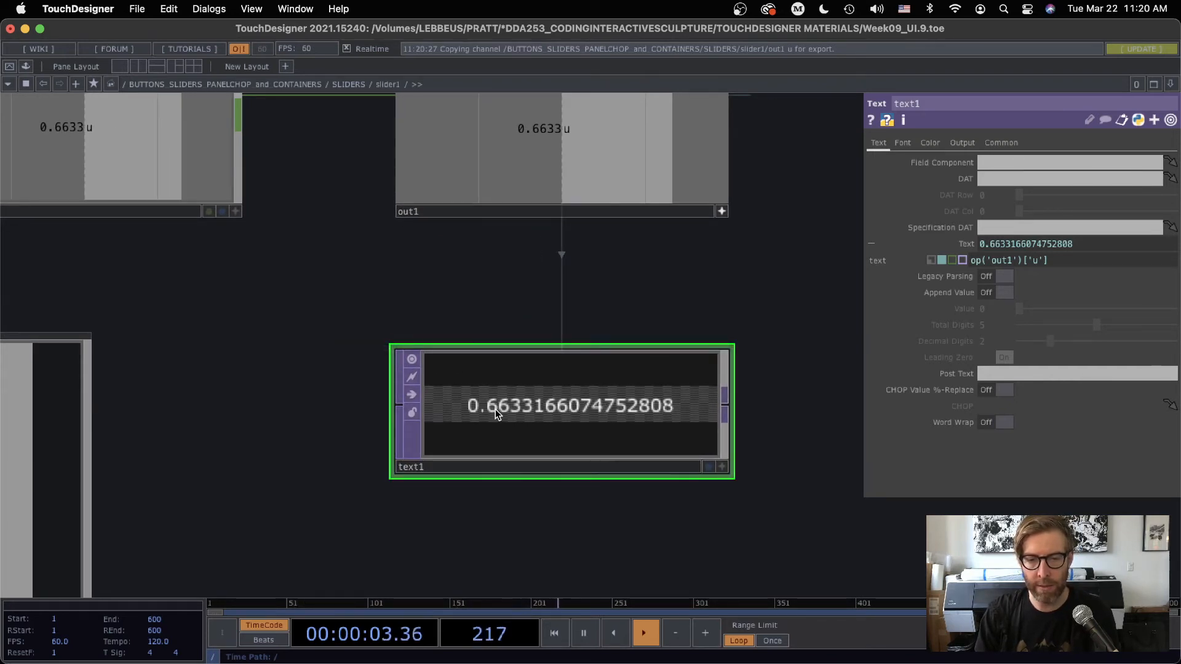
Wrap text1's Text expression in a rounding function with two decimals: round(op('out1')['u'], 2)
click(971, 261)
text(r)
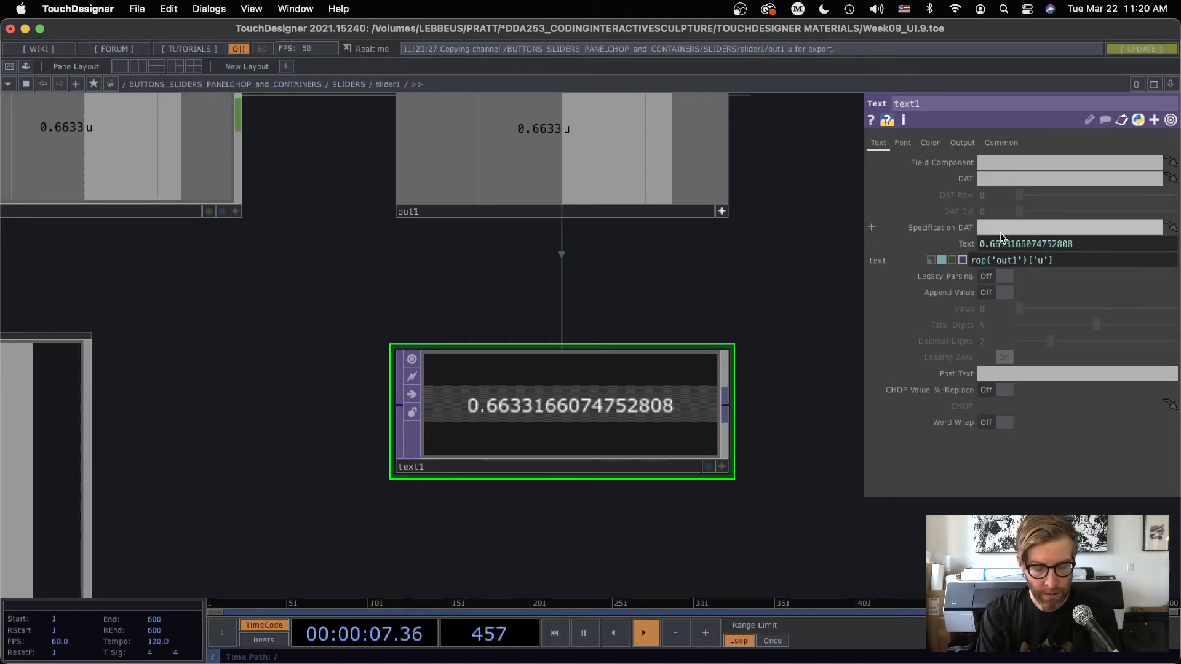
text(ound()
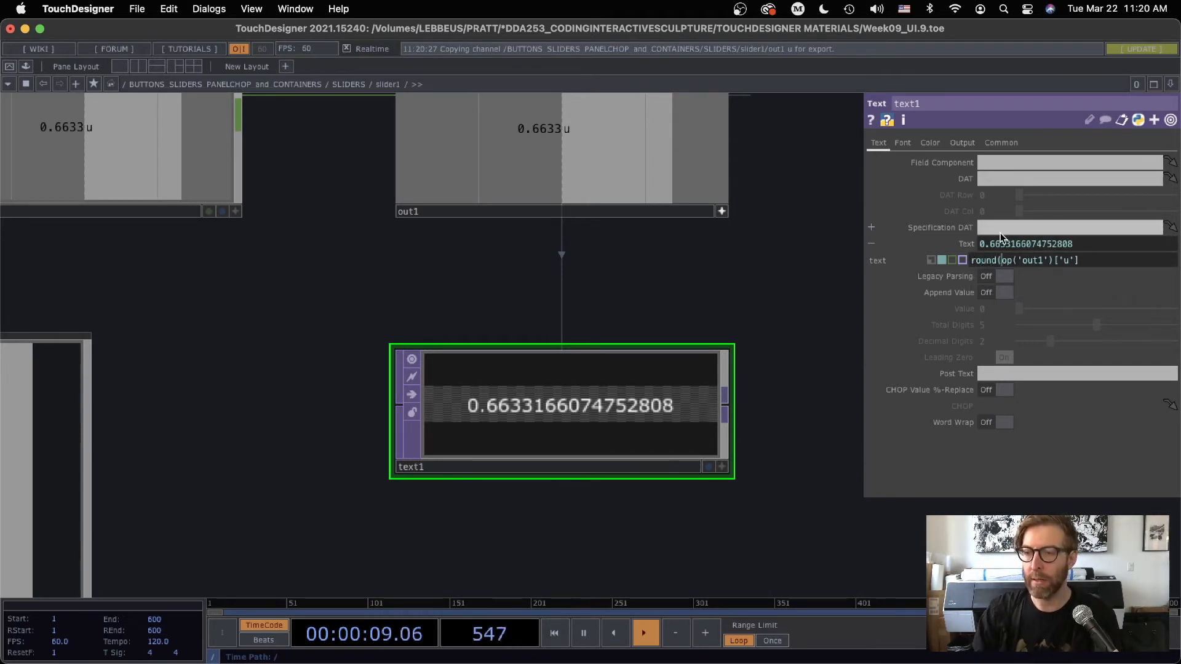
click(1093, 261)
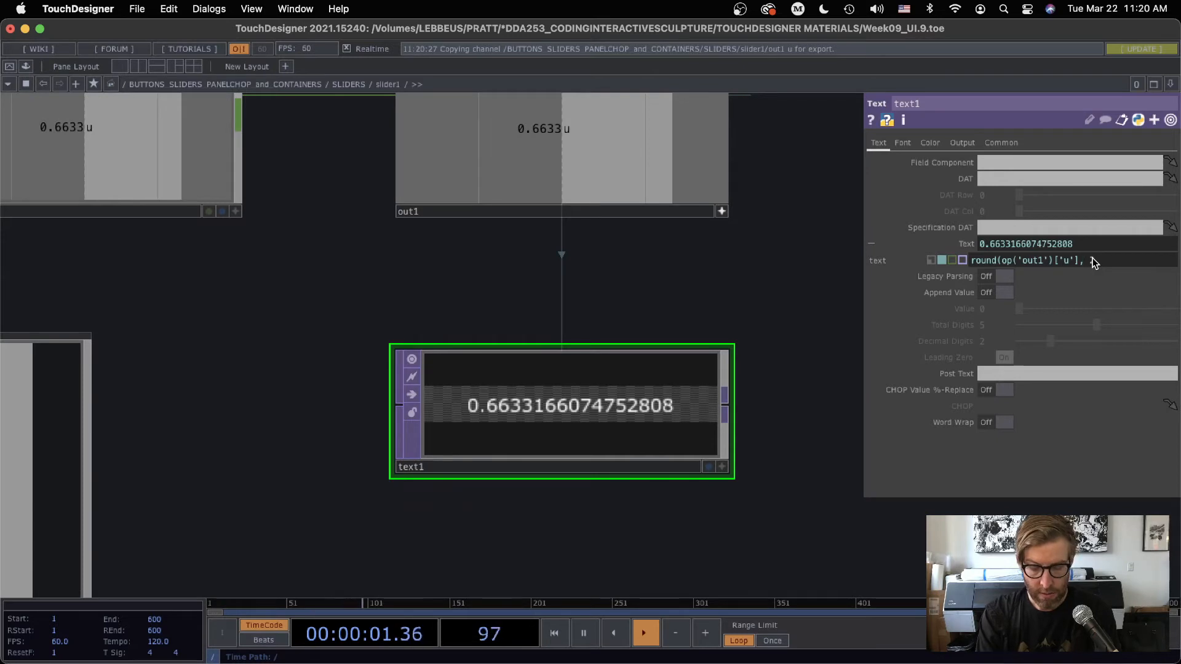
text(2))
key(Return)
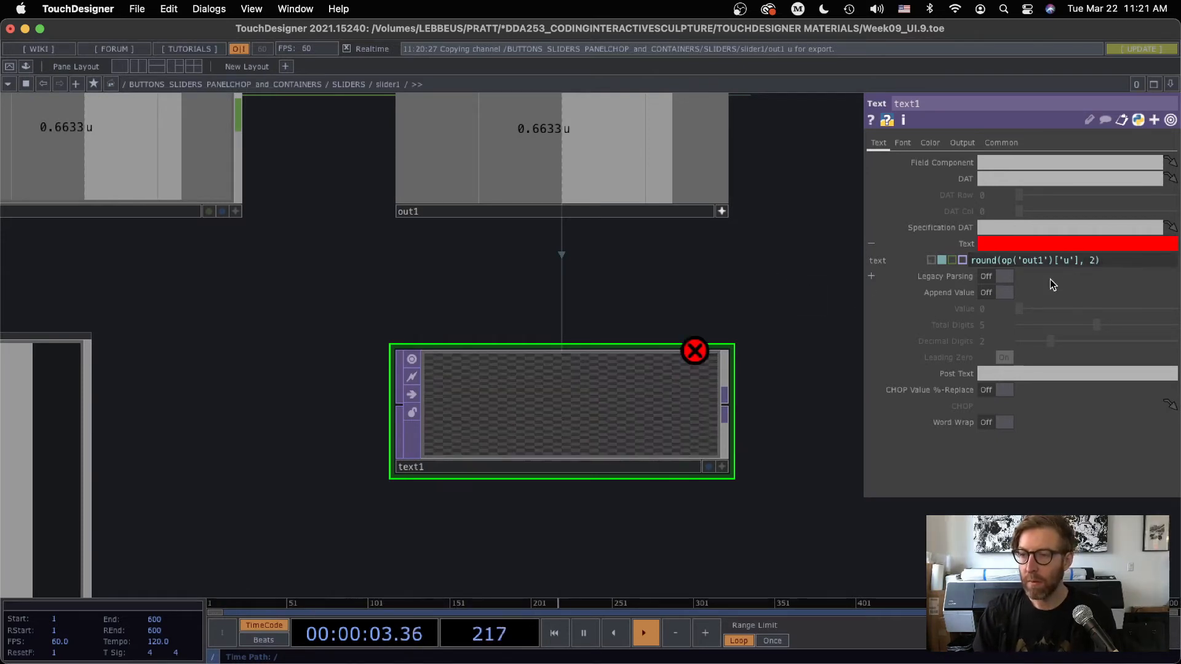
Add .eval() to the channel reference so text1's Text expression reads round(op('out1')['u'].eval(), 2)
scroll(753, 330, up, 2)
drag(778, 306, 713, 290)
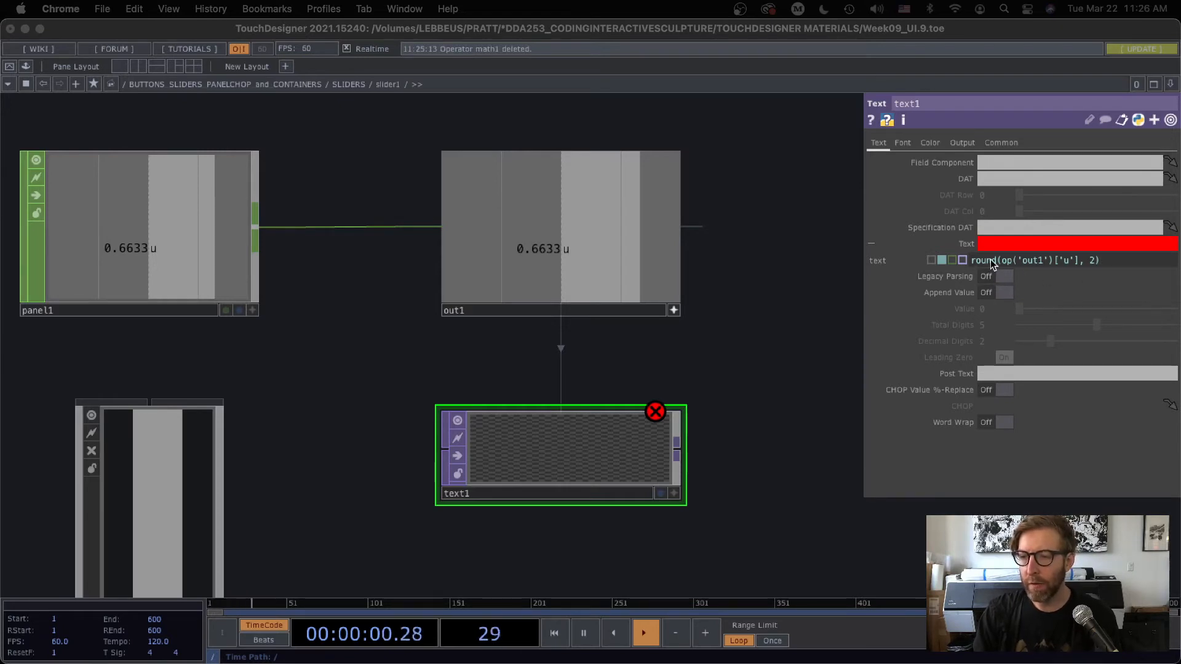
click(1079, 260)
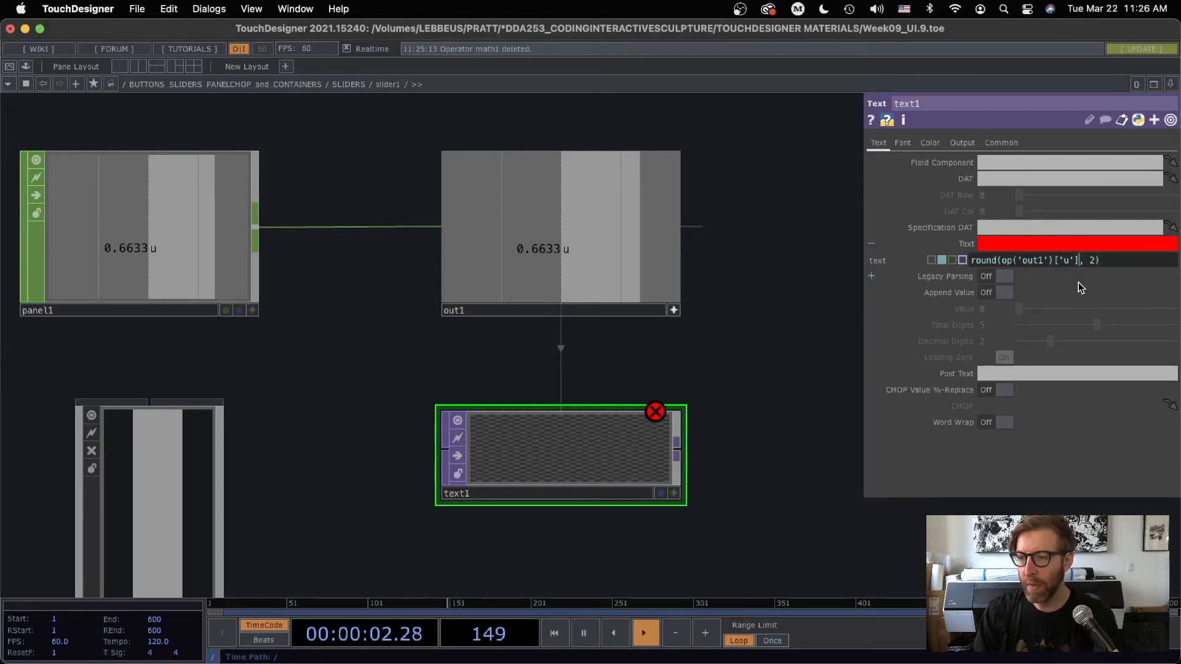
text(.eval()
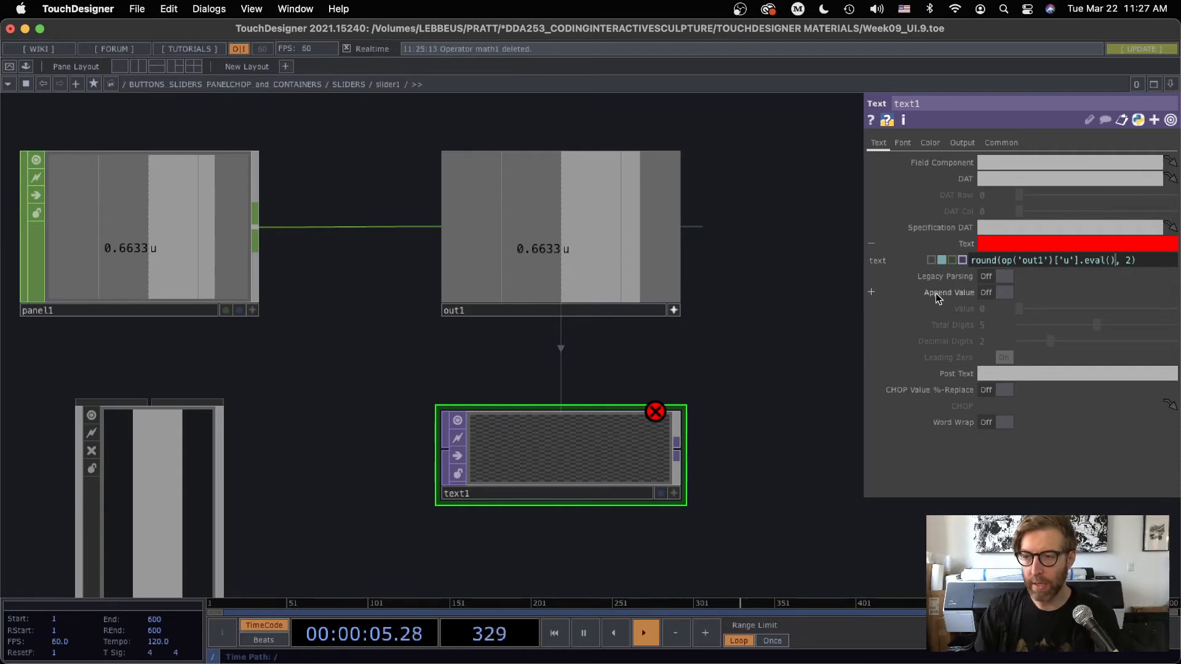
click(728, 302)
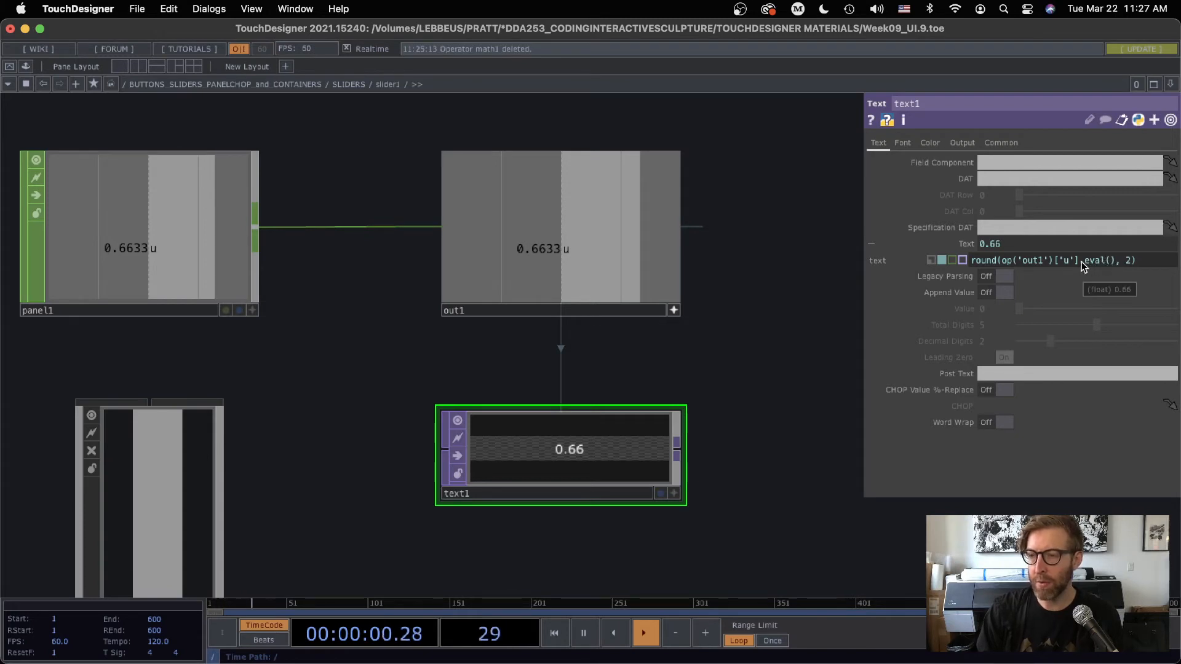
drag(1003, 261, 1080, 268)
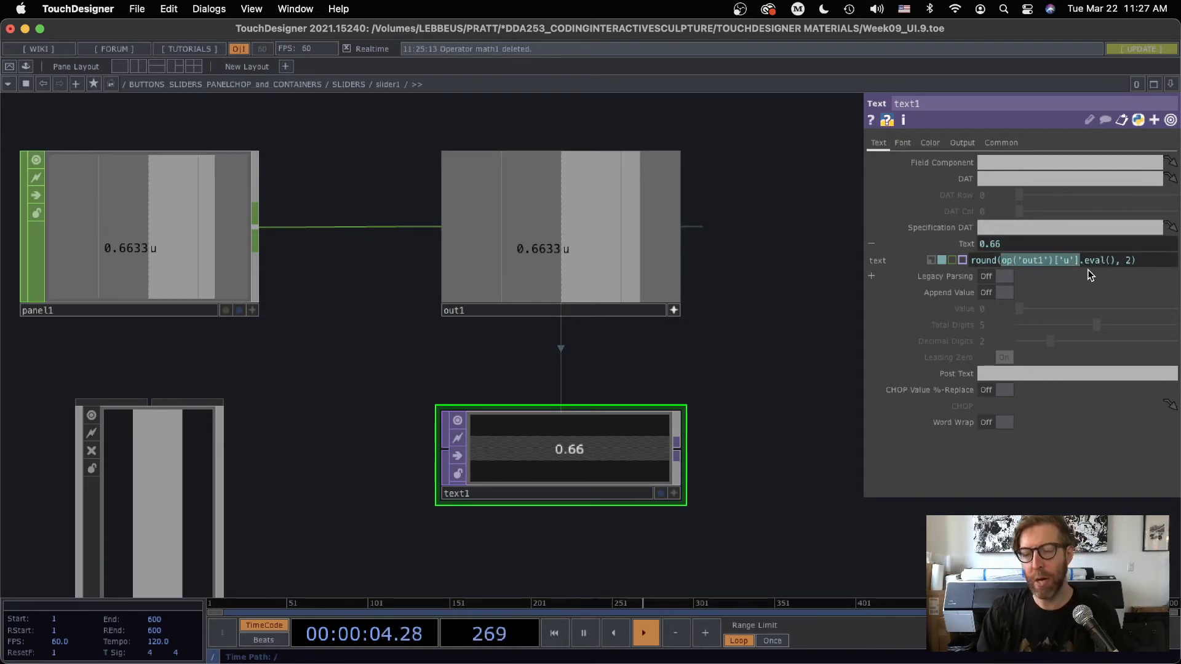
click(808, 310)
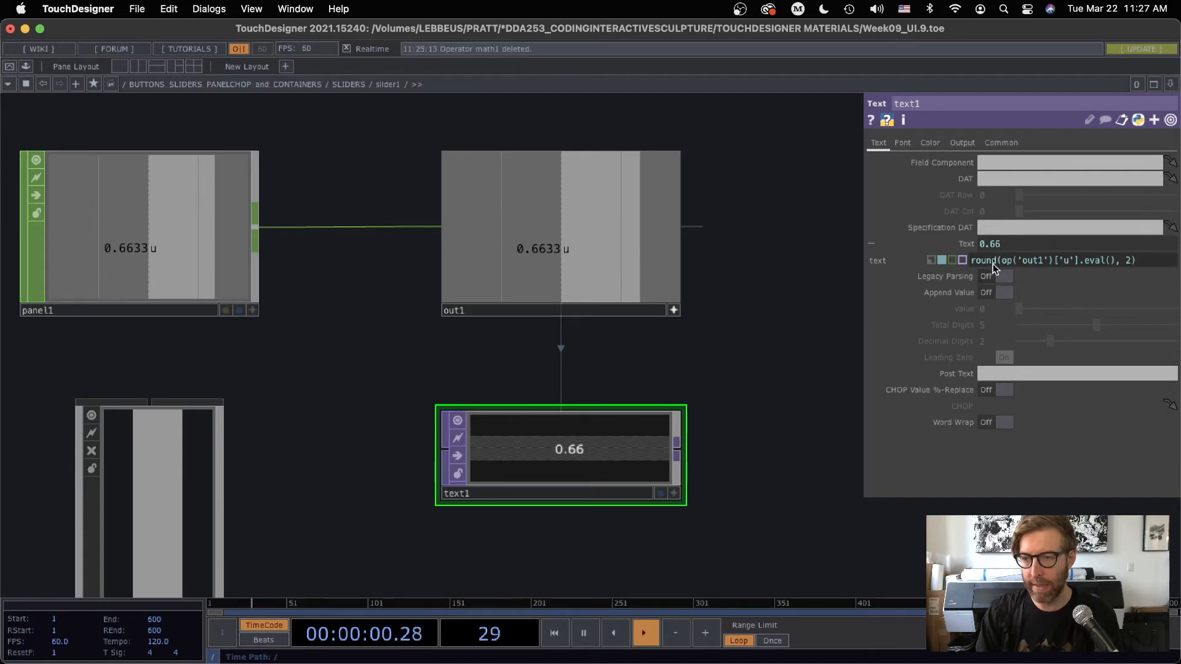
mouse_move(989, 271)
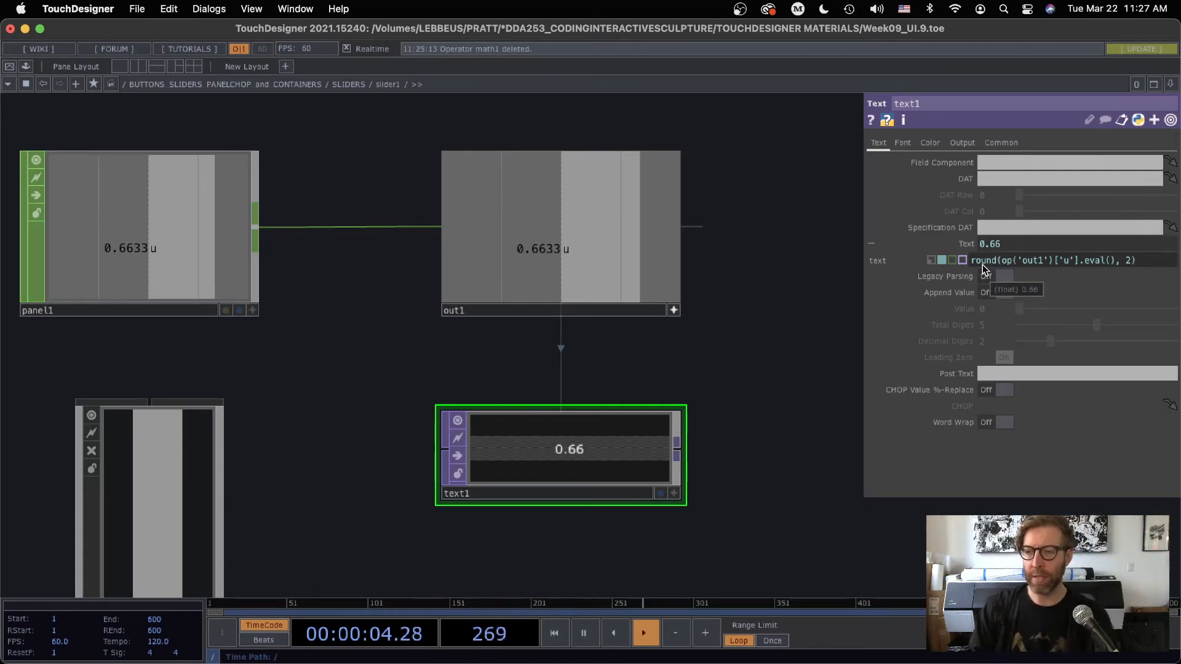
drag(1000, 261, 1116, 265)
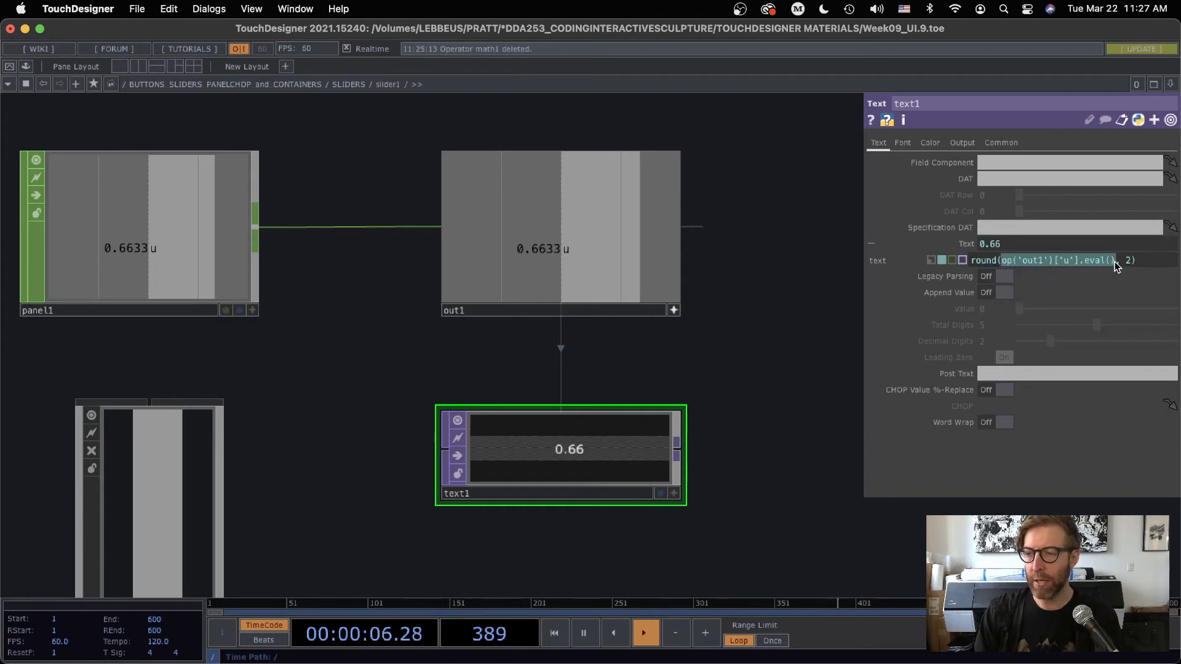
double_click(1128, 263)
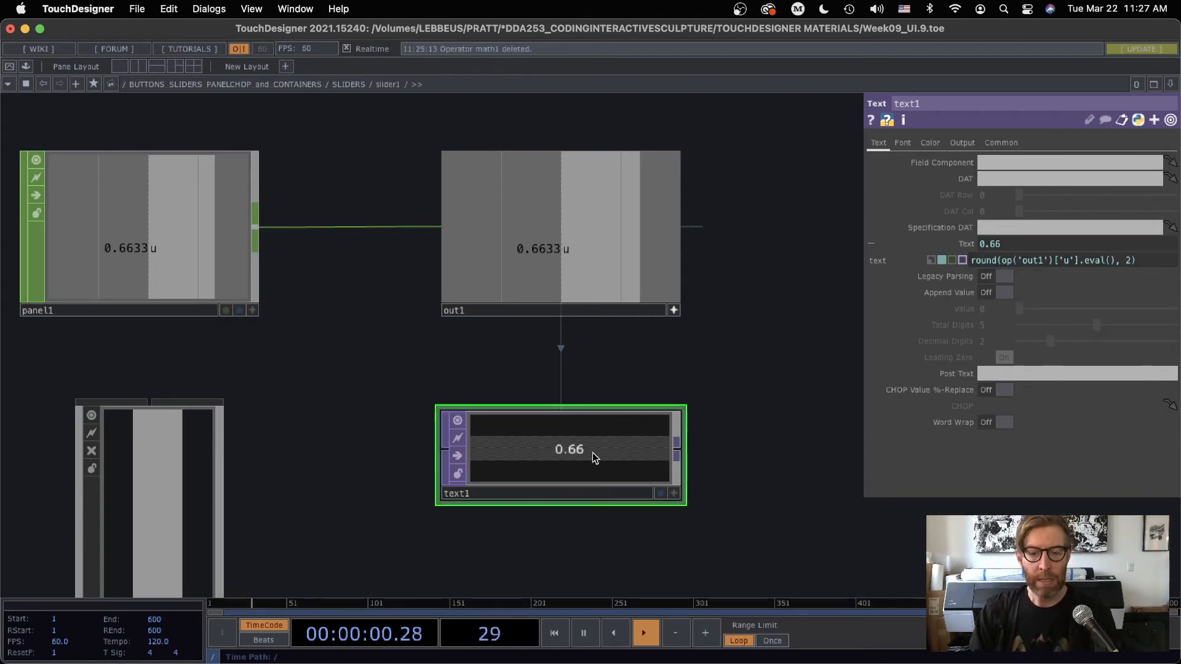
Nudge the text1 node up towards out1 and set its text's horizontal alignment to Right
mouse_move(594, 458)
mouse_down()
mouse_move(575, 440)
mouse_move(590, 440)
mouse_up()
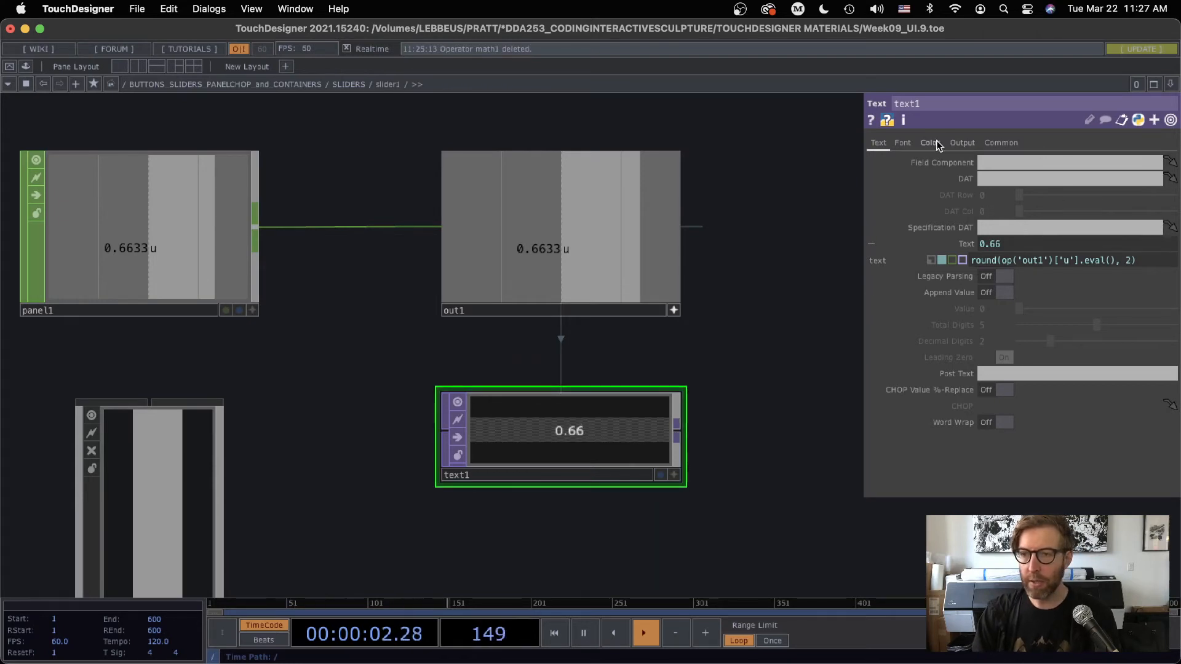
click(907, 142)
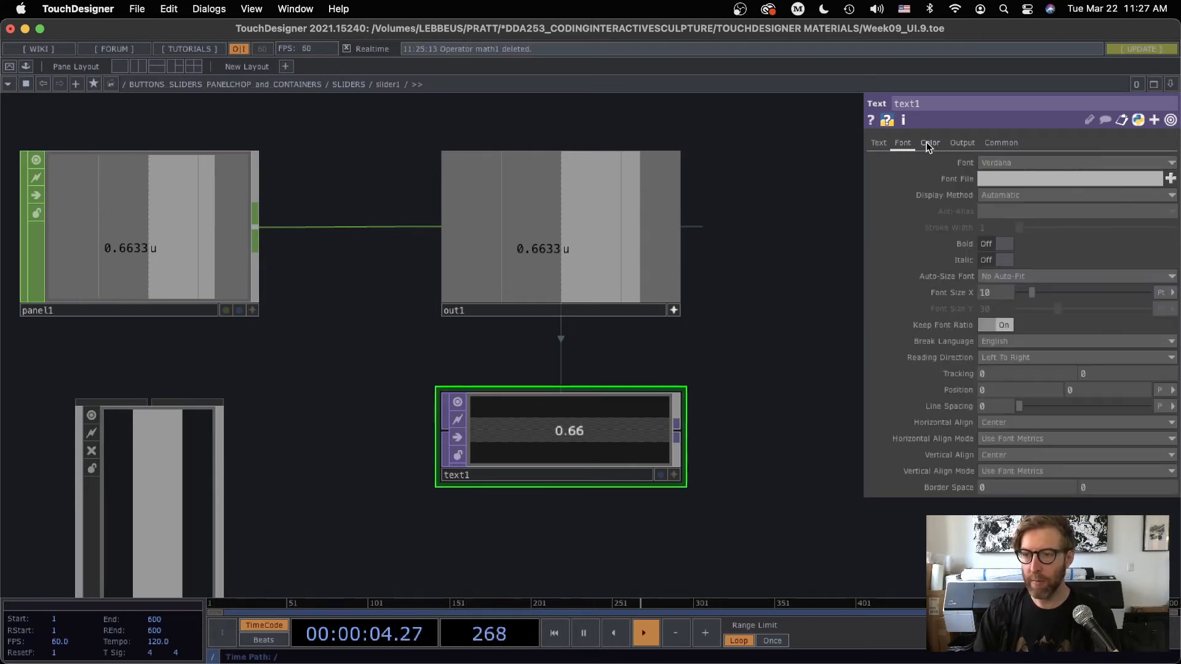
click(986, 424)
click(992, 464)
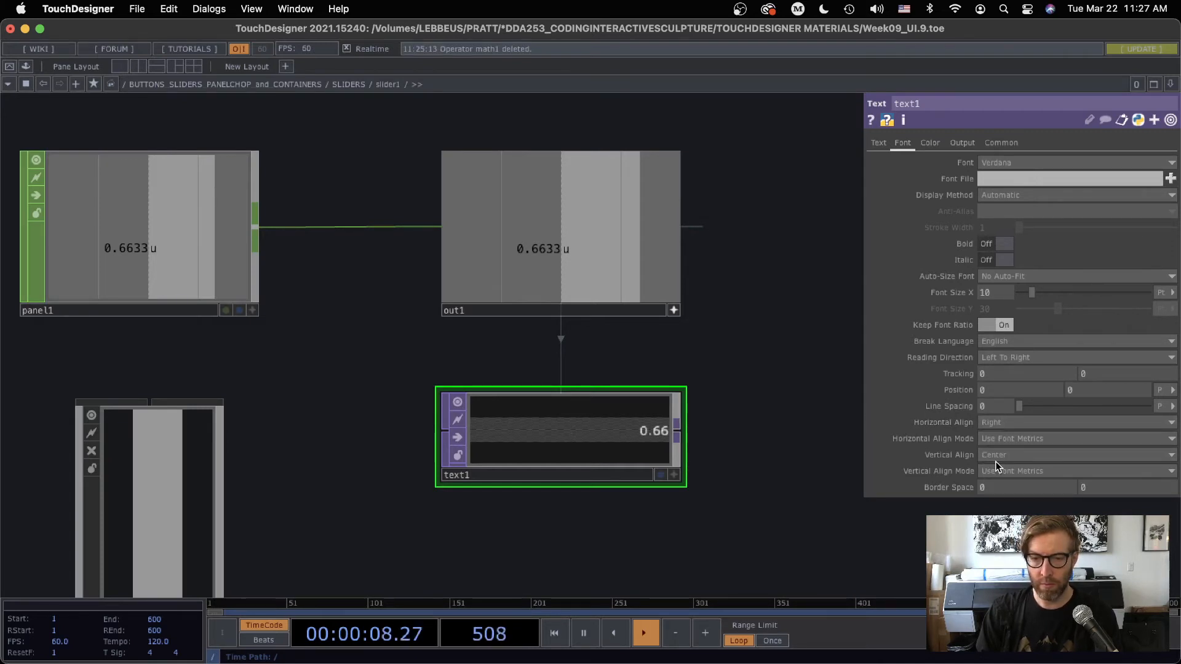
Go back up to the SLIDERS container, make slider1's viewer interactive and move its knob to about 0.63
scroll(731, 299, down, 1)
scroll(731, 299, down, 1)
drag(721, 267, 601, 178)
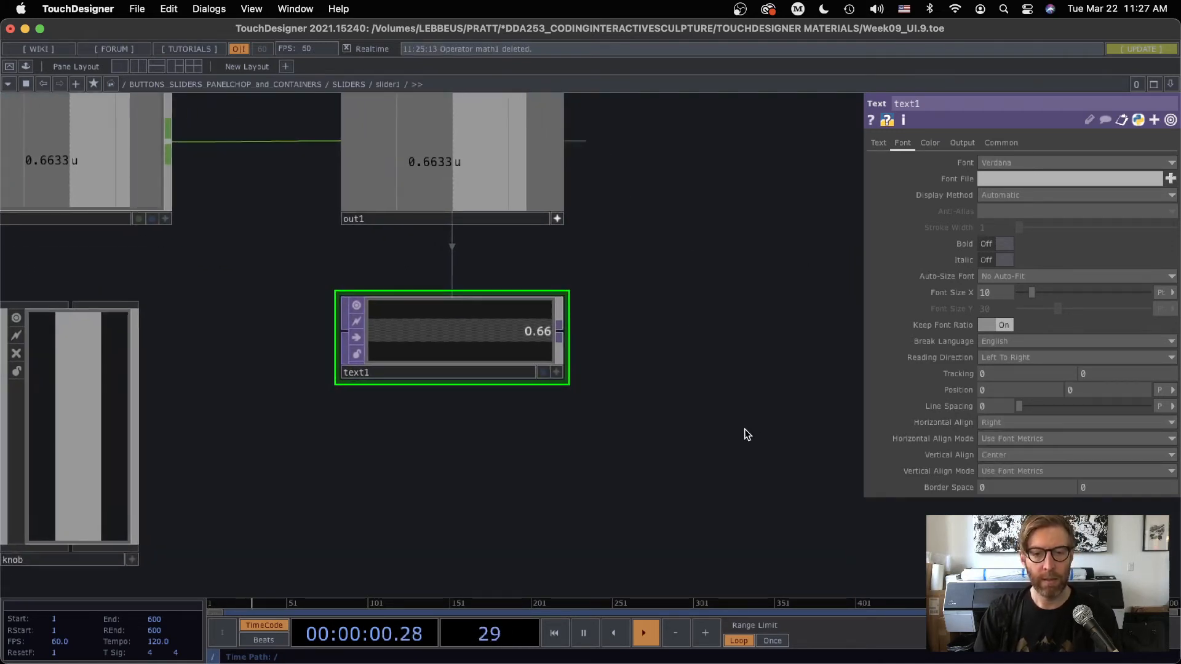
scroll(694, 392, down, 5)
scroll(701, 384, down, 3)
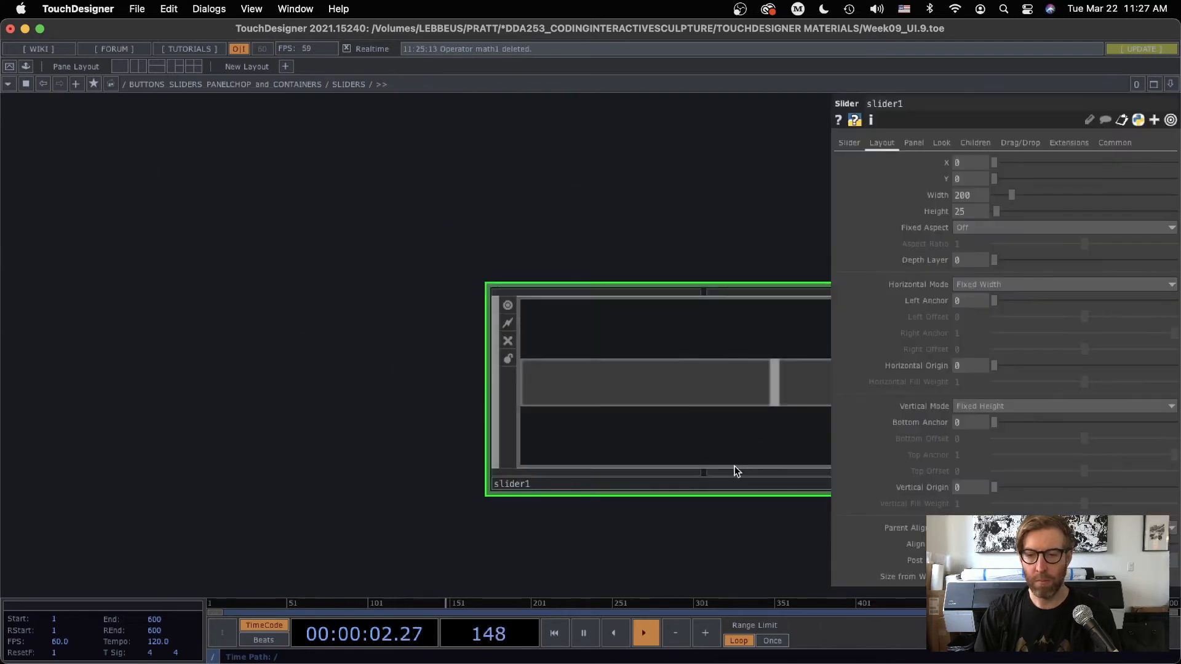
click(599, 410)
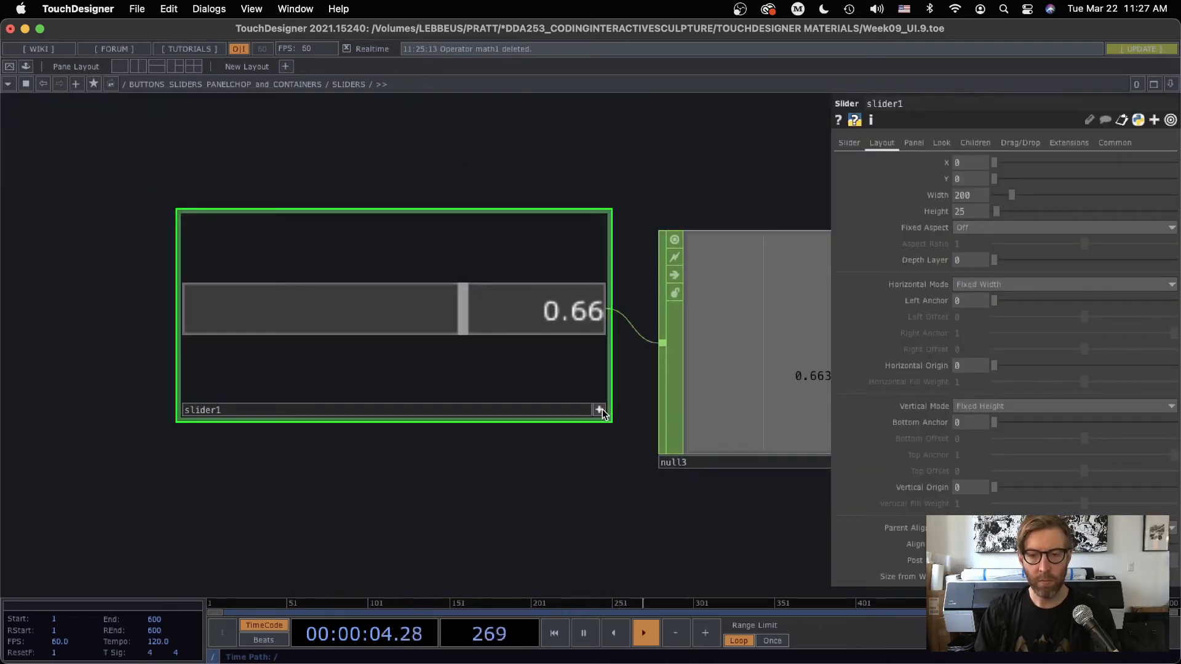
mouse_move(462, 305)
mouse_down()
mouse_move(184, 304)
mouse_move(608, 310)
mouse_move(374, 299)
mouse_move(449, 317)
mouse_up()
Copy slider1 together with null3 and paste seven copies stacked below, making slider2 through slider8
scroll(529, 470, down, 10)
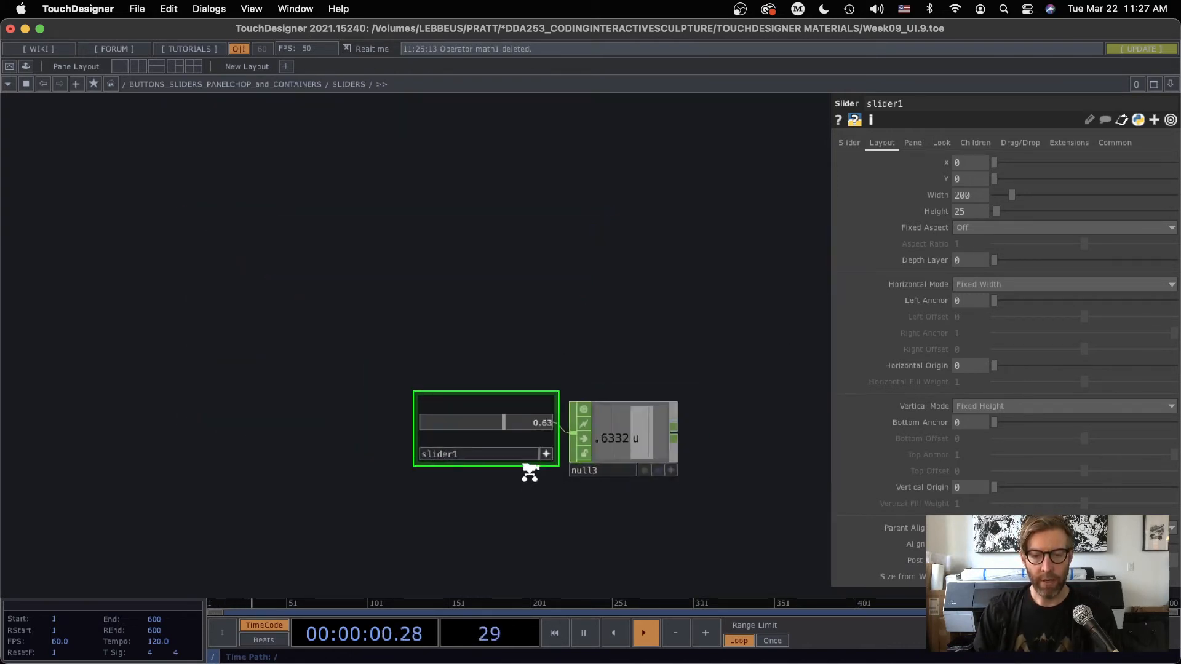
drag(512, 379, 457, 250)
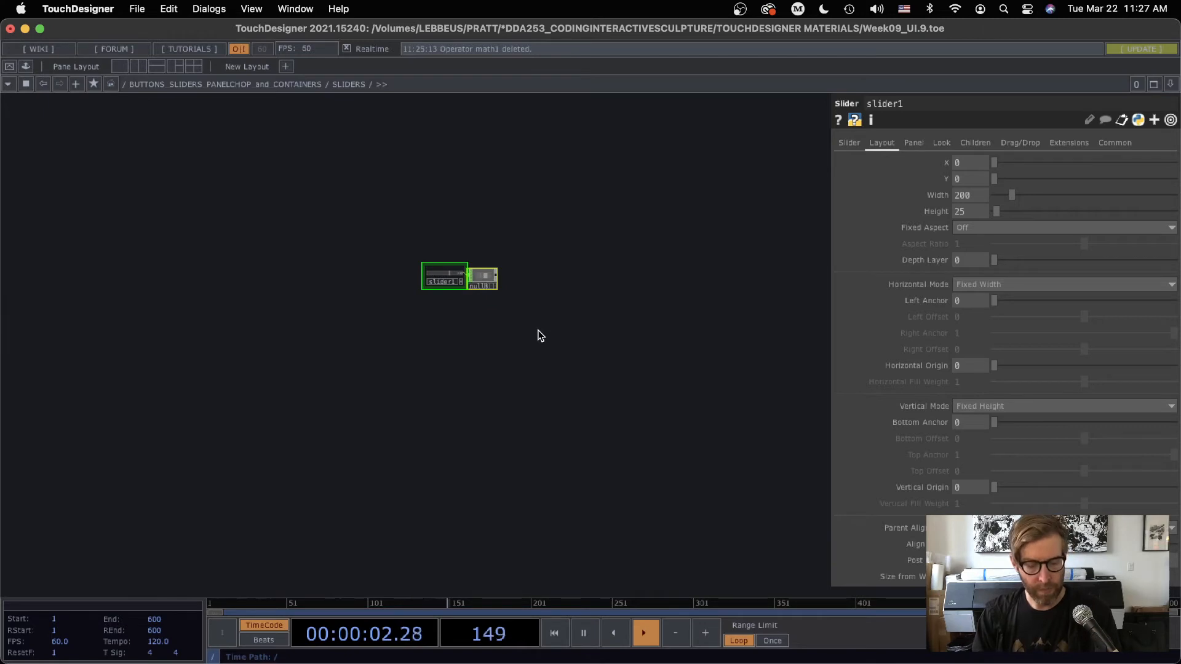
key(super+c)
key(super+v)
key(super+v)
key(super+v)
key(super+v)
key(super+v)
key(super+v)
key(super+v)
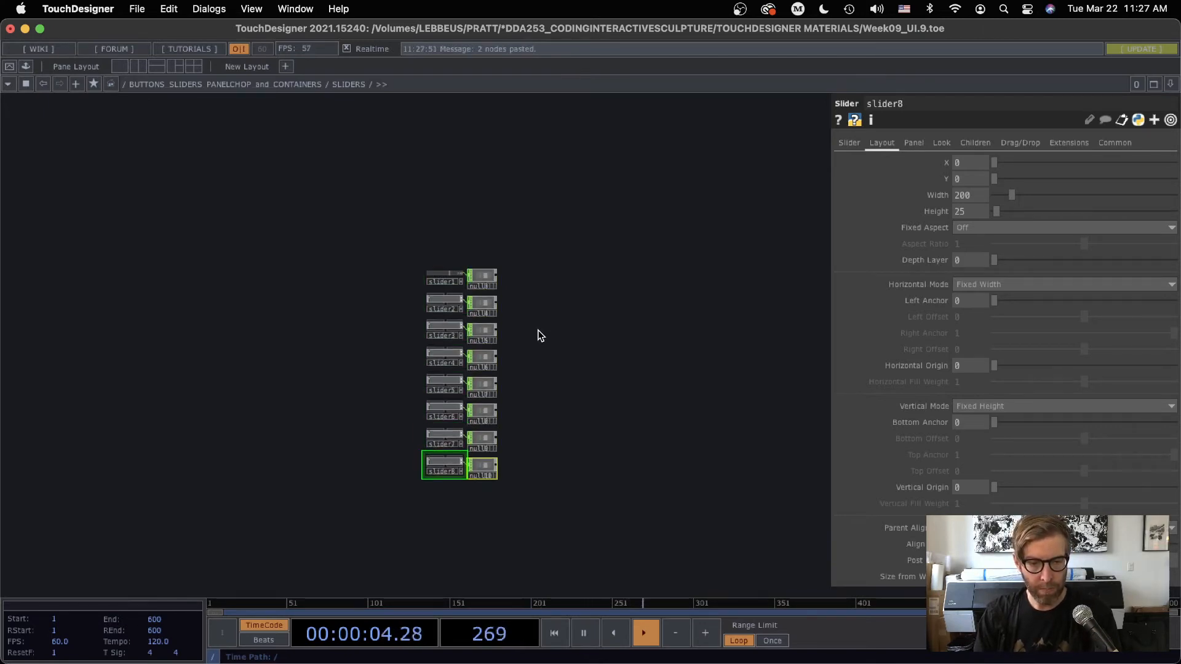
Go up to the parent network and use the SLIDERS container's interactive viewer to move all sliders except the second to different values between about 0.24 and 0.89
key(p)
key(u)
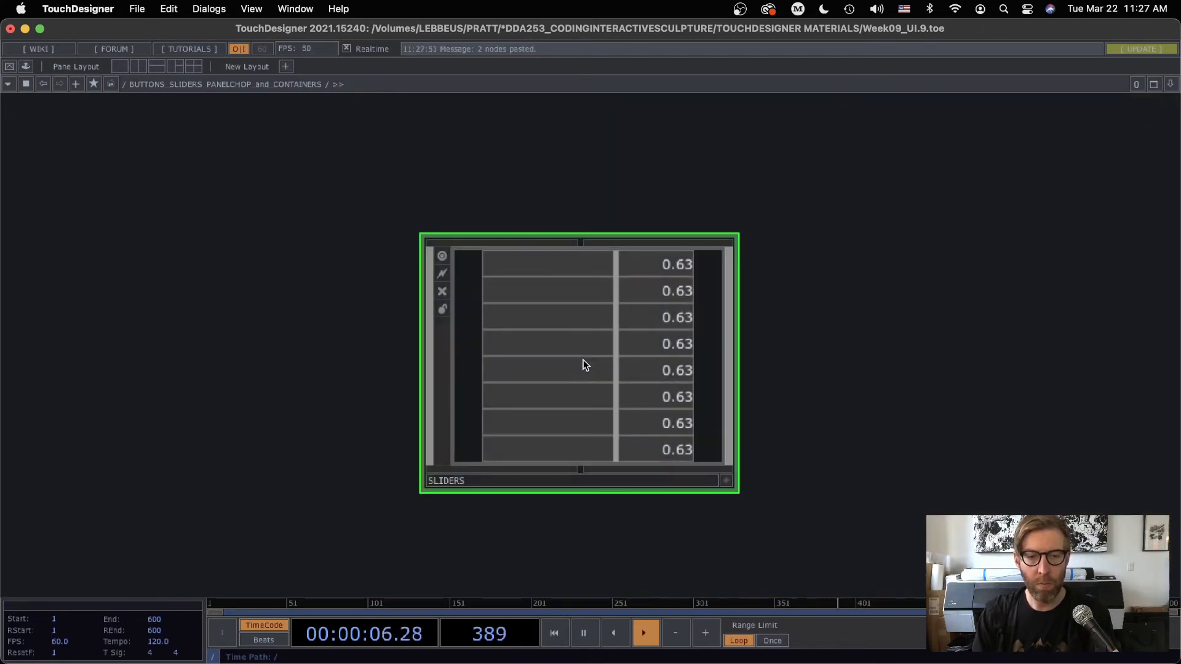
drag(803, 356, 575, 351)
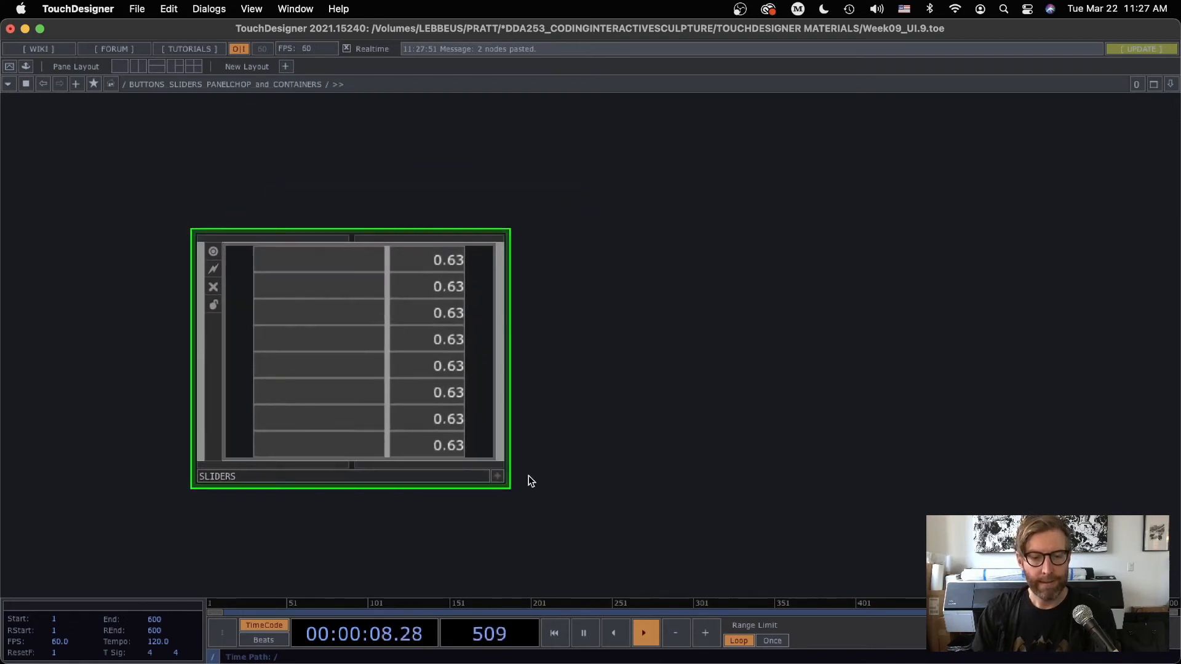
click(495, 477)
drag(345, 308, 288, 309)
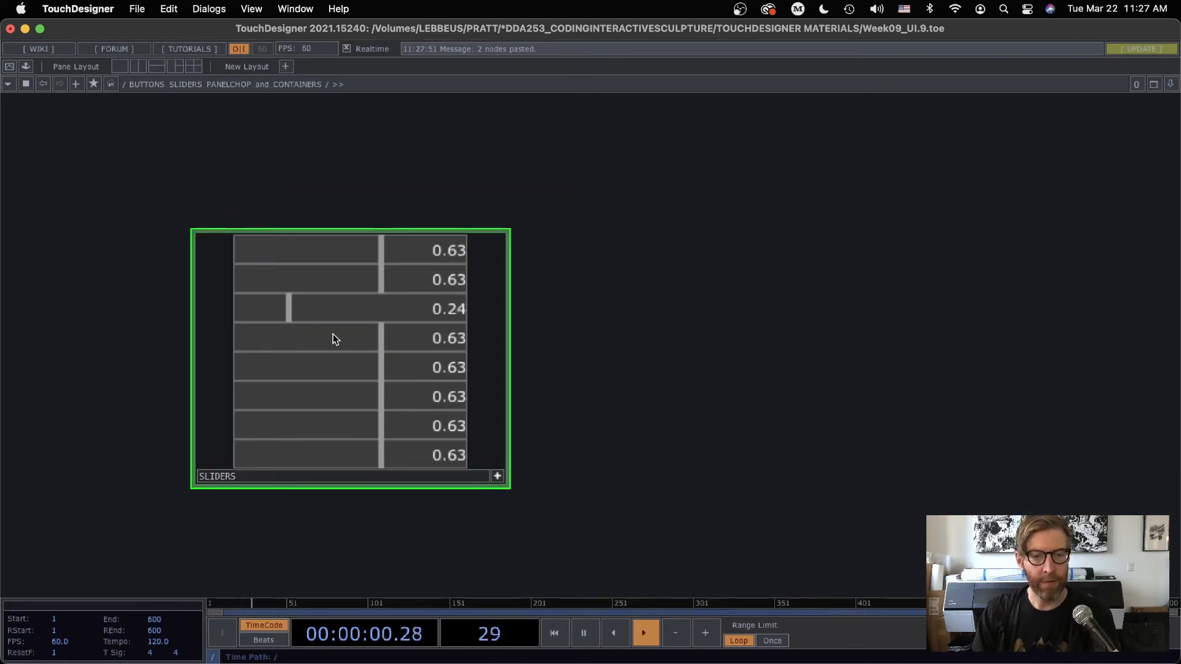
click(426, 372)
click(306, 396)
click(338, 426)
click(442, 455)
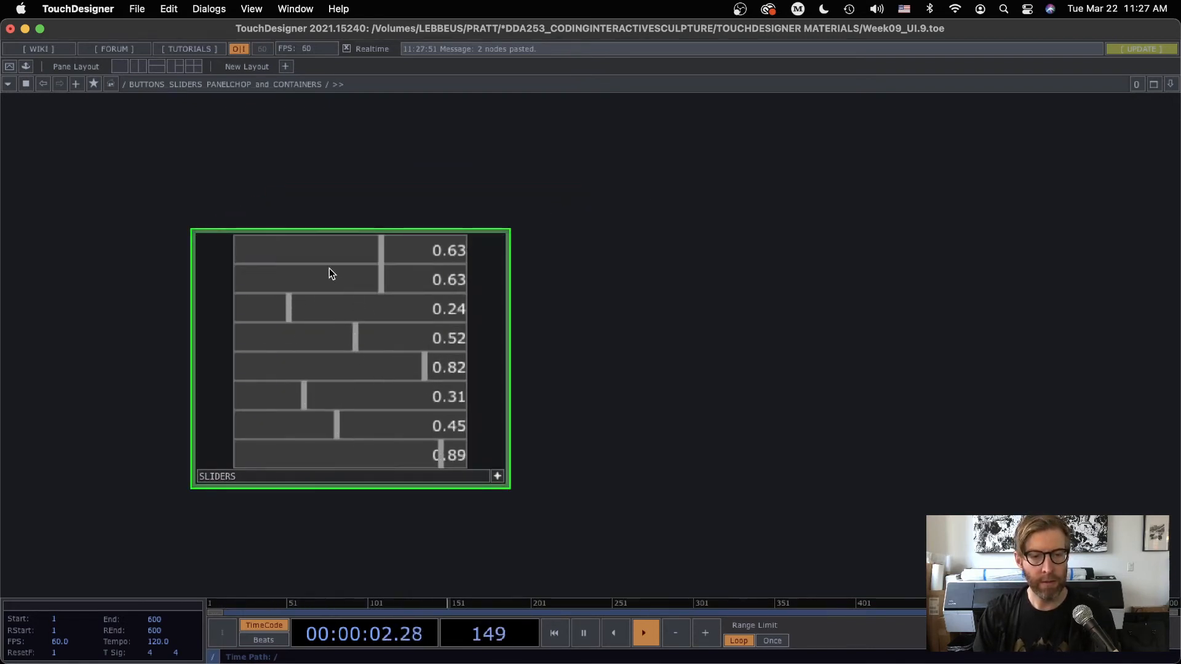
click(310, 250)
click(497, 477)
Inside the SLIDERS container, add a Merge CHOP beside the nulls and wire all eight Null CHOPs, null3 to null10, into it
drag(585, 380, 494, 295)
scroll(345, 297, up, 5)
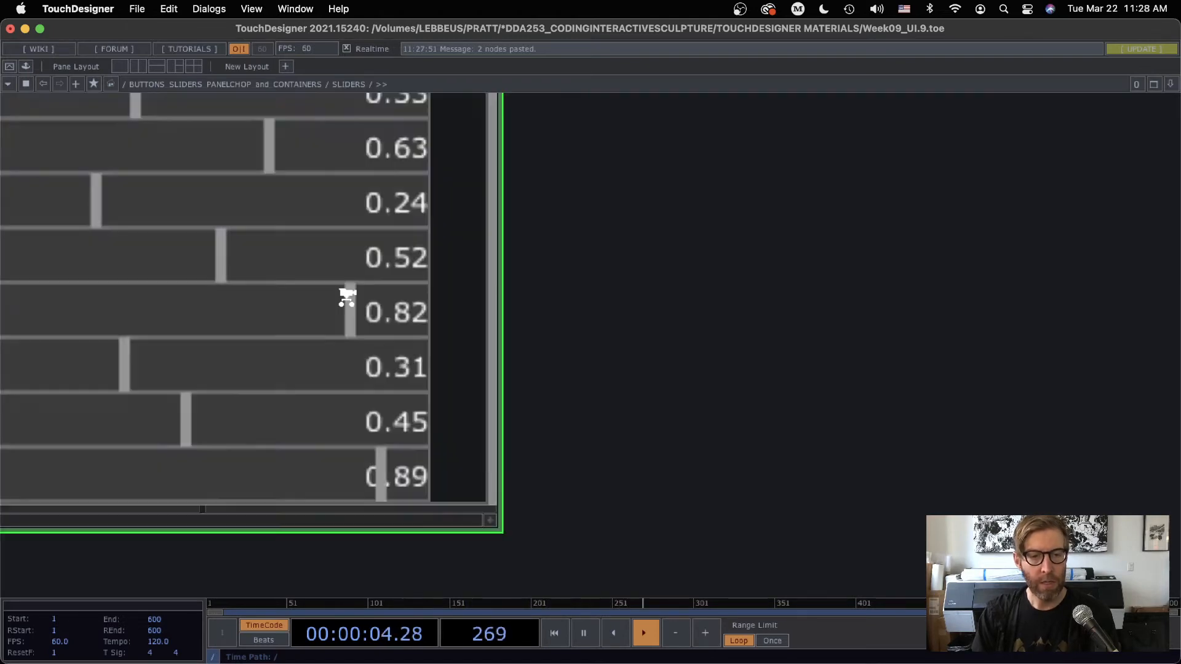
drag(728, 338, 582, 309)
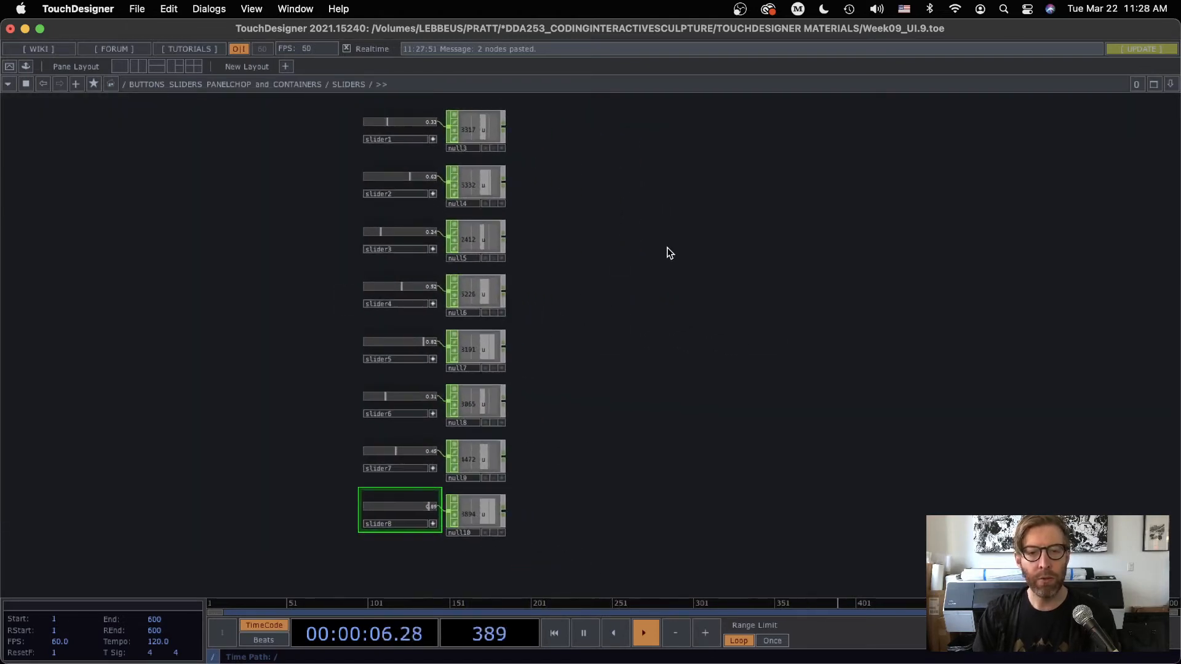
key(Tab)
click(688, 153)
click(663, 282)
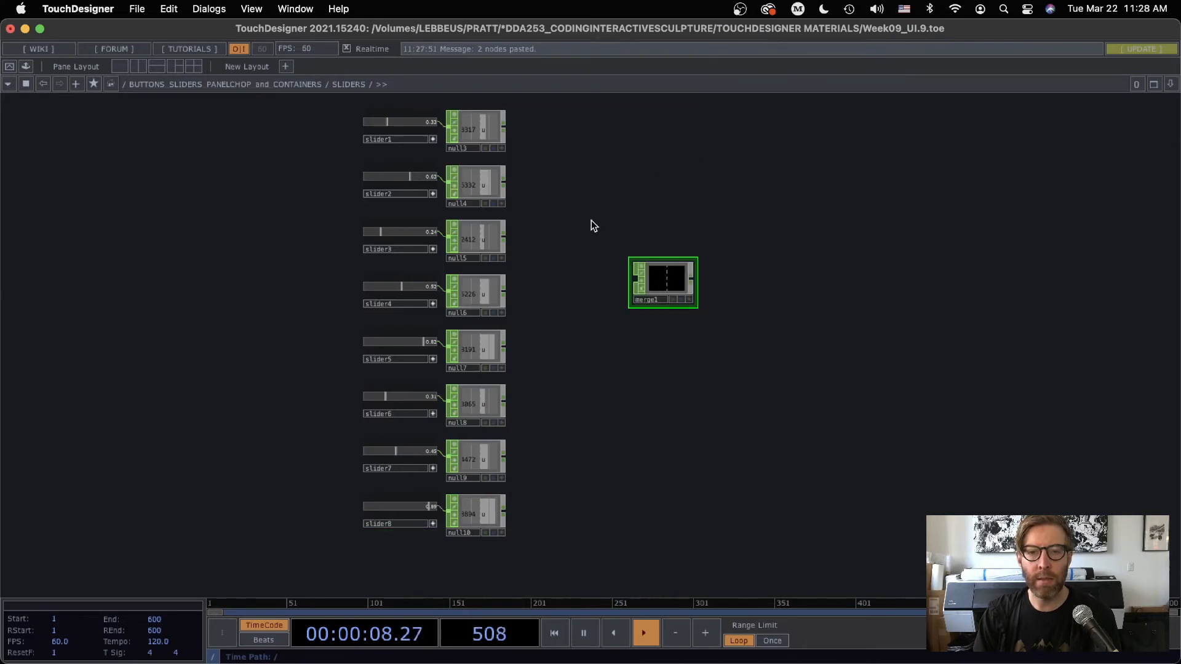
right_drag(522, 304, 454, 536)
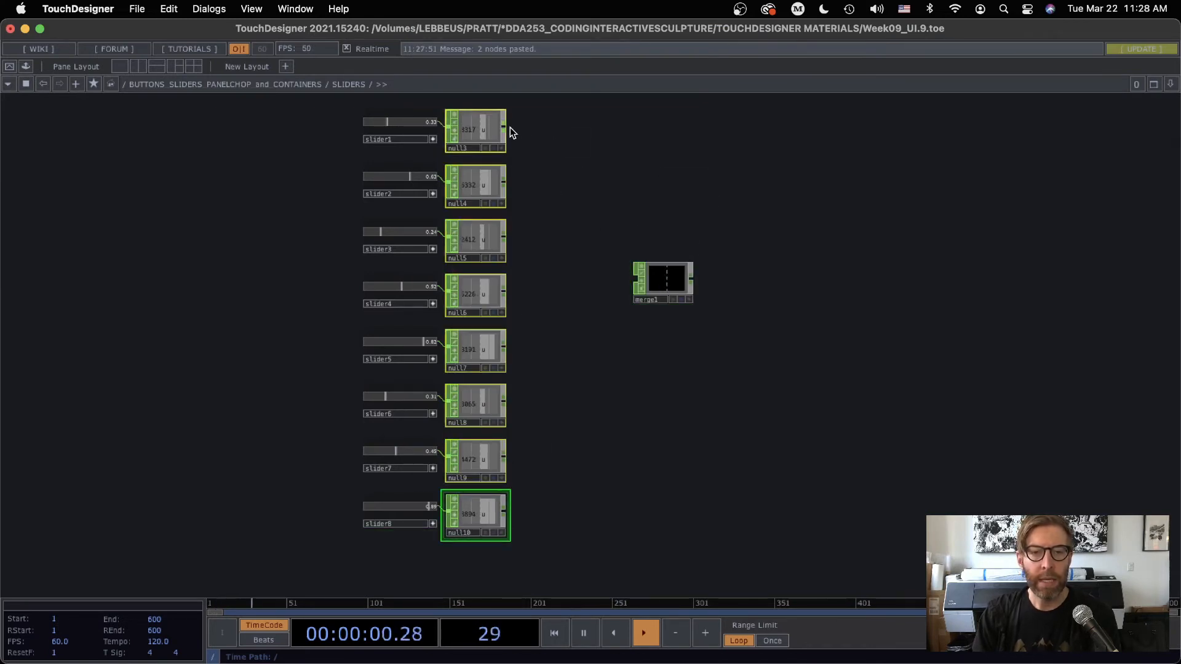
drag(505, 128, 599, 318)
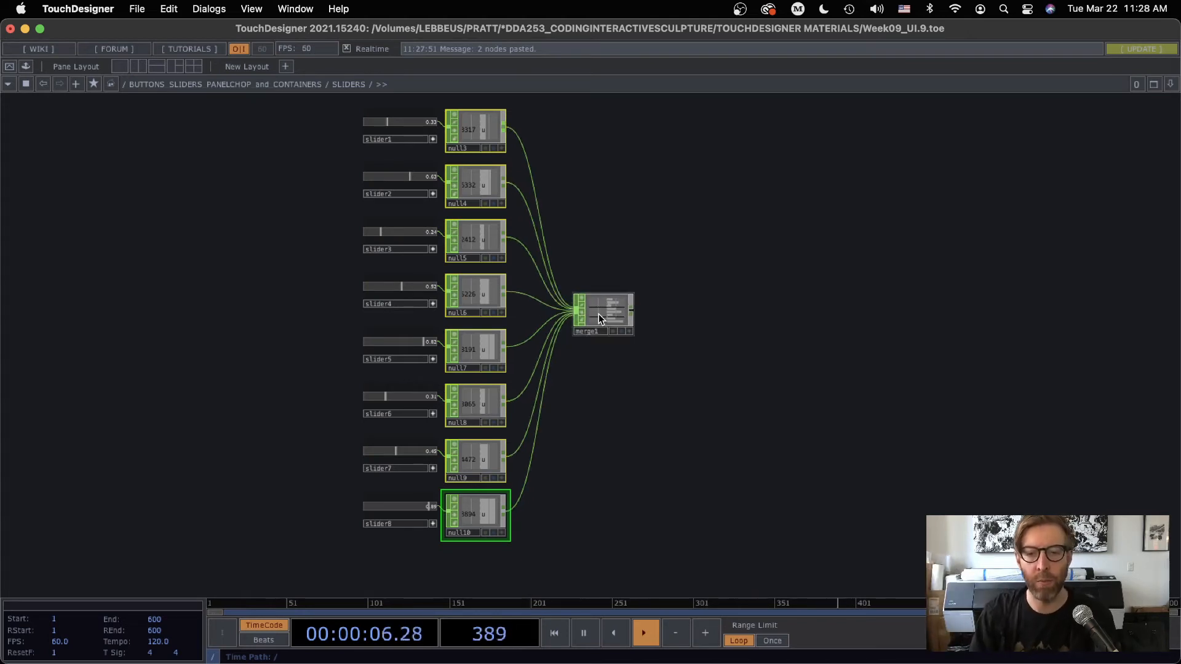
scroll(654, 315, up, 5)
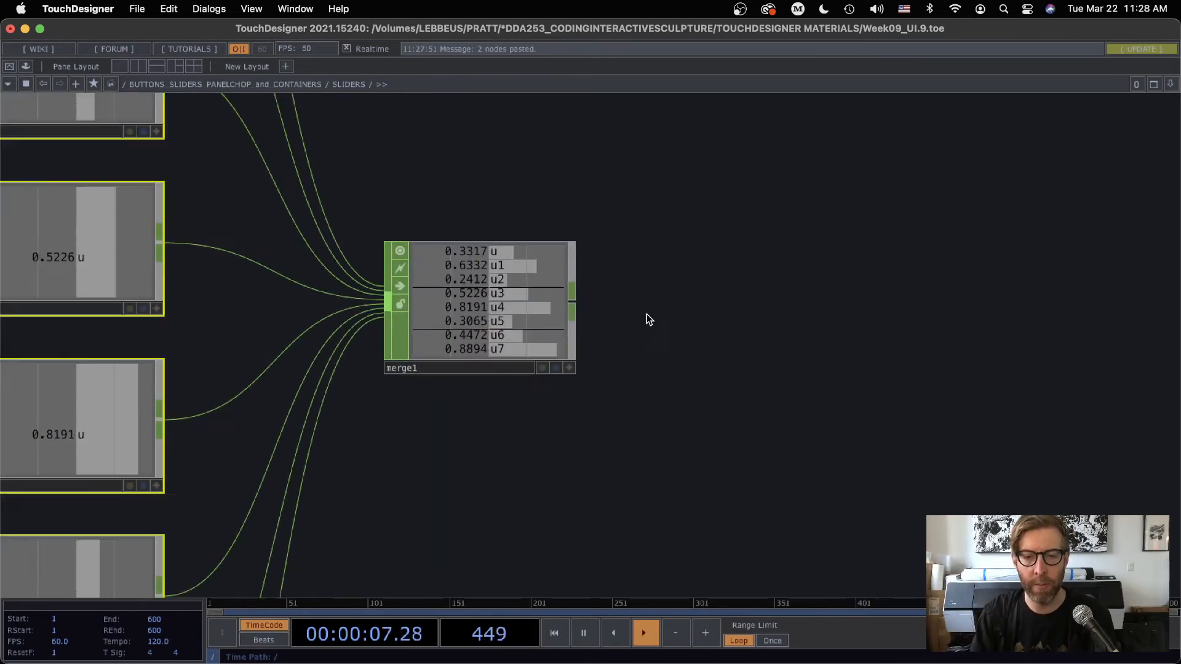
right_click(574, 301)
click(606, 326)
click(688, 313)
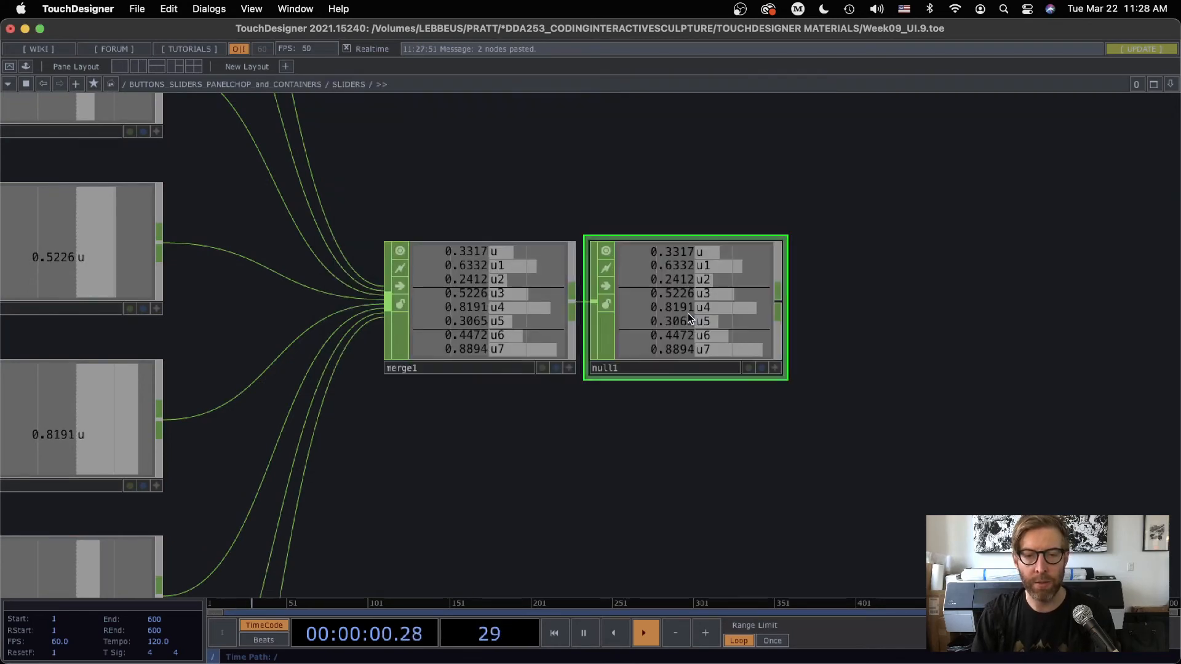
scroll(767, 414, down, 10)
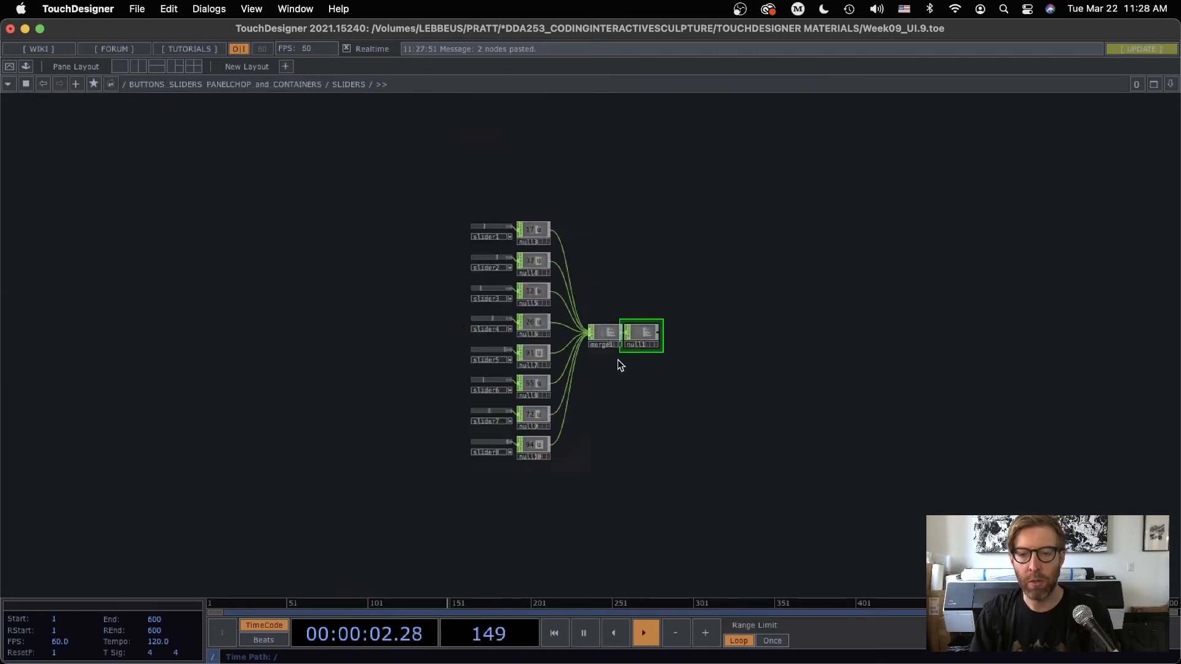
scroll(618, 361, down, 3)
scroll(640, 346, up, 4)
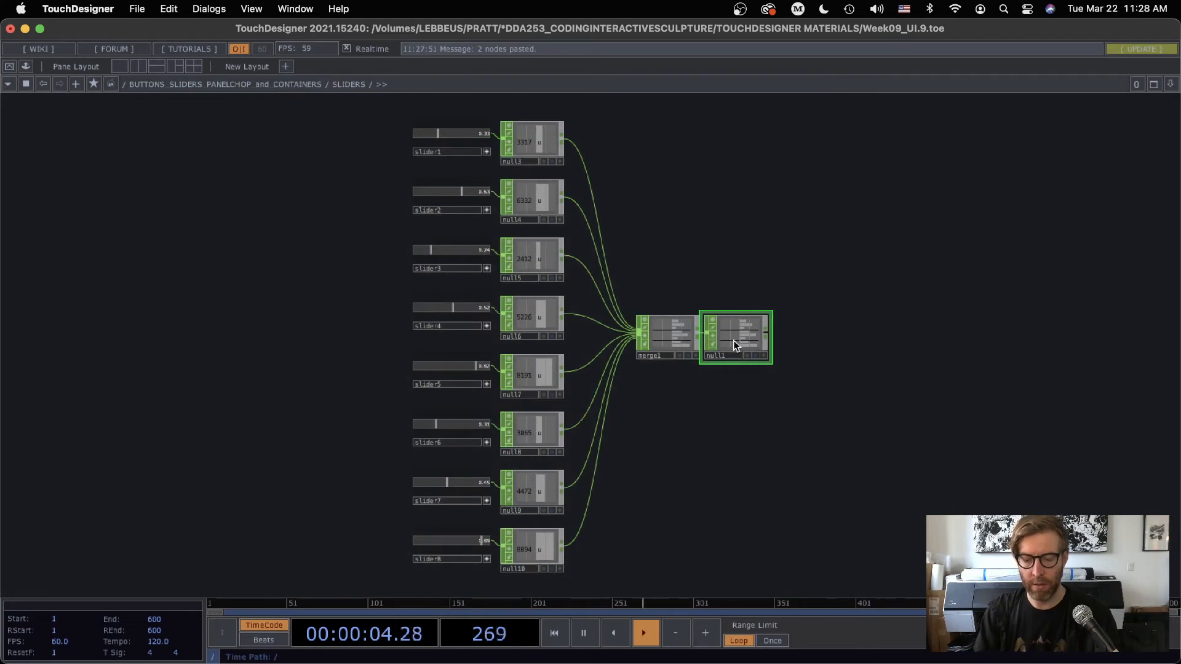
right_click(696, 331)
click(700, 333)
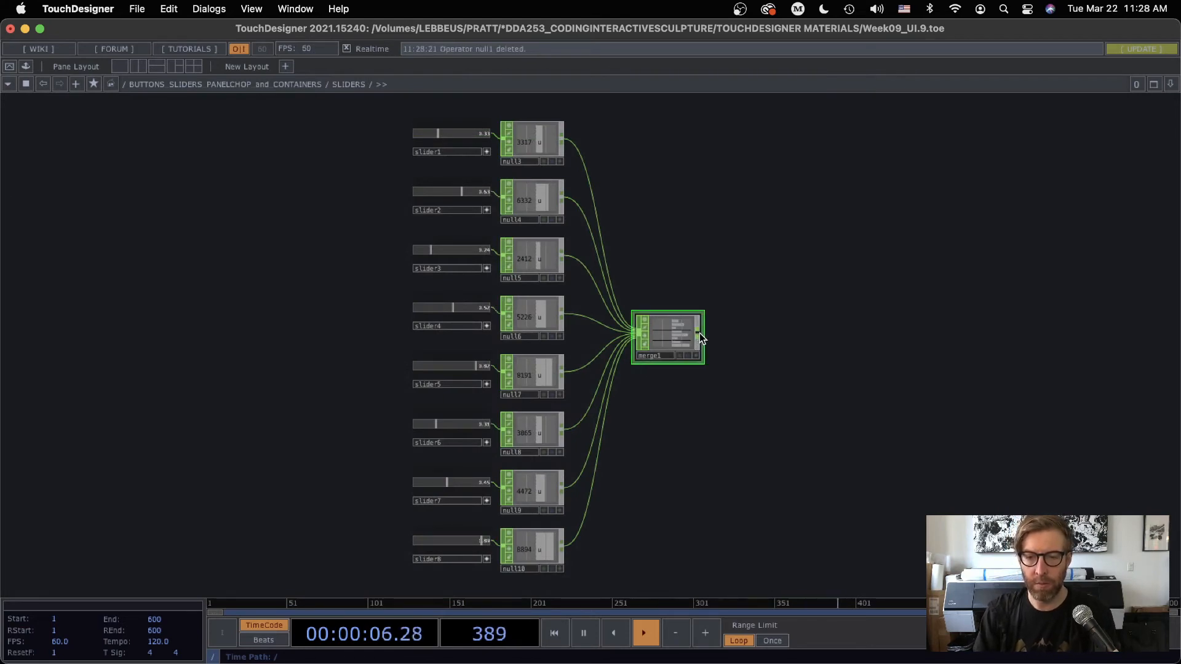
Append an Out CHOP to merge1 and go back up to the network containing SLIDERS
right_click(699, 333)
click(720, 440)
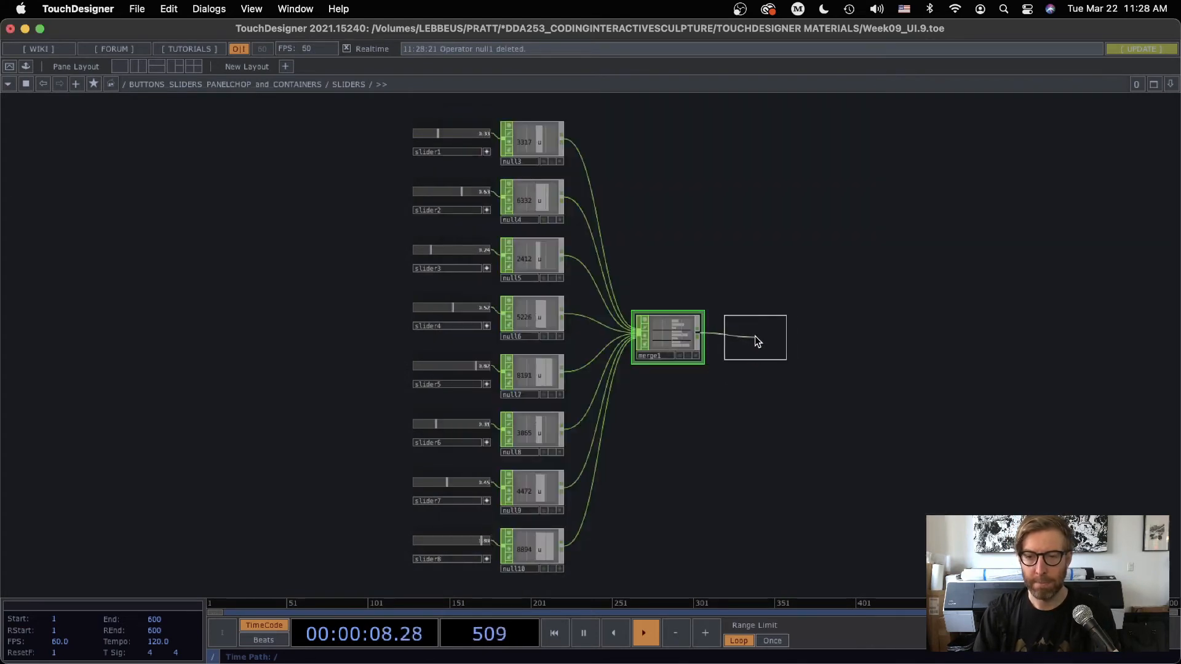
click(744, 335)
scroll(727, 425, down, 5)
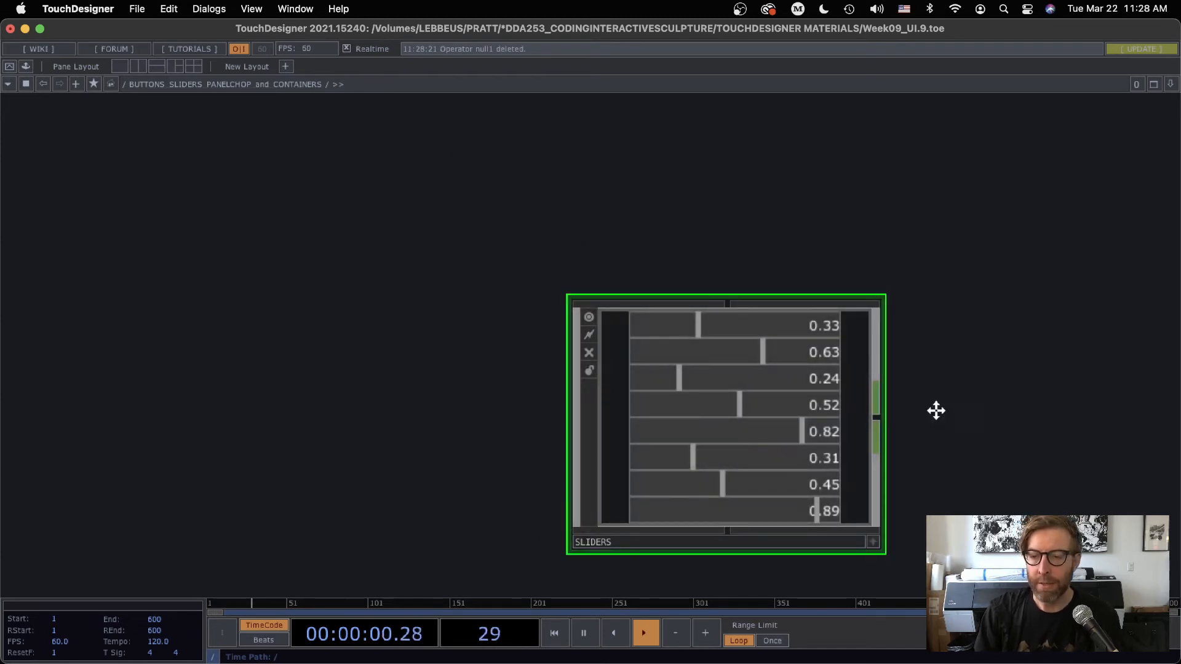
Show the SLIDERS container's parameters and set the spacing between its children to 5
drag(936, 410, 625, 263)
scroll(625, 332, down, 4)
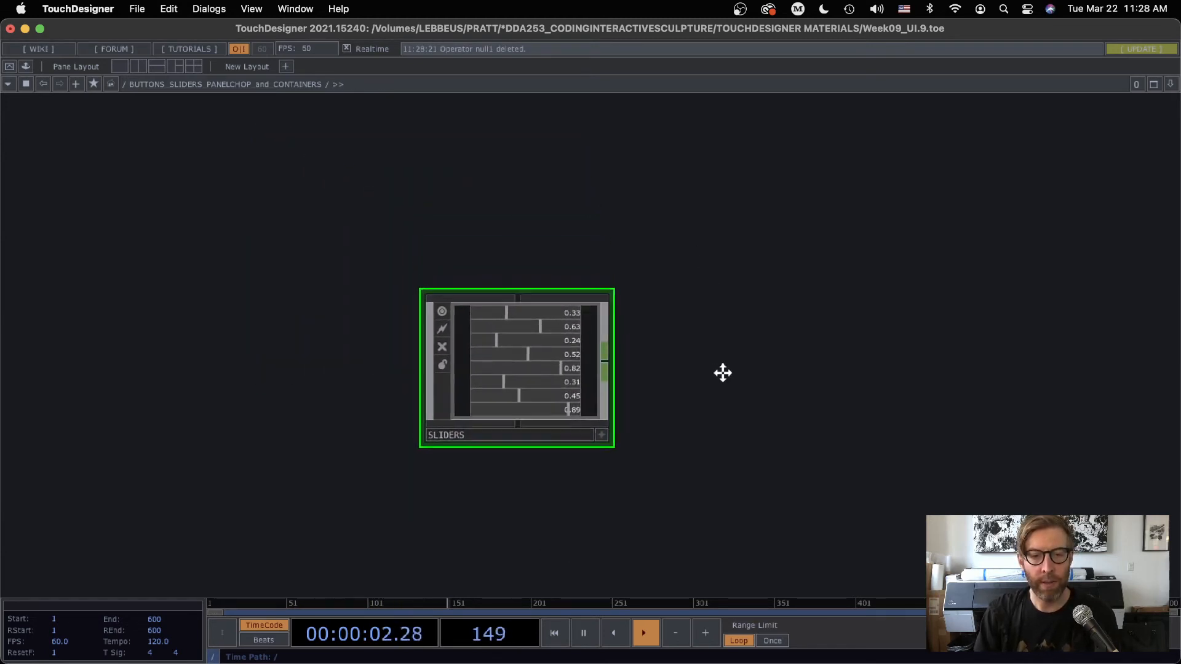
scroll(585, 430, up, 4)
scroll(539, 416, down, 2)
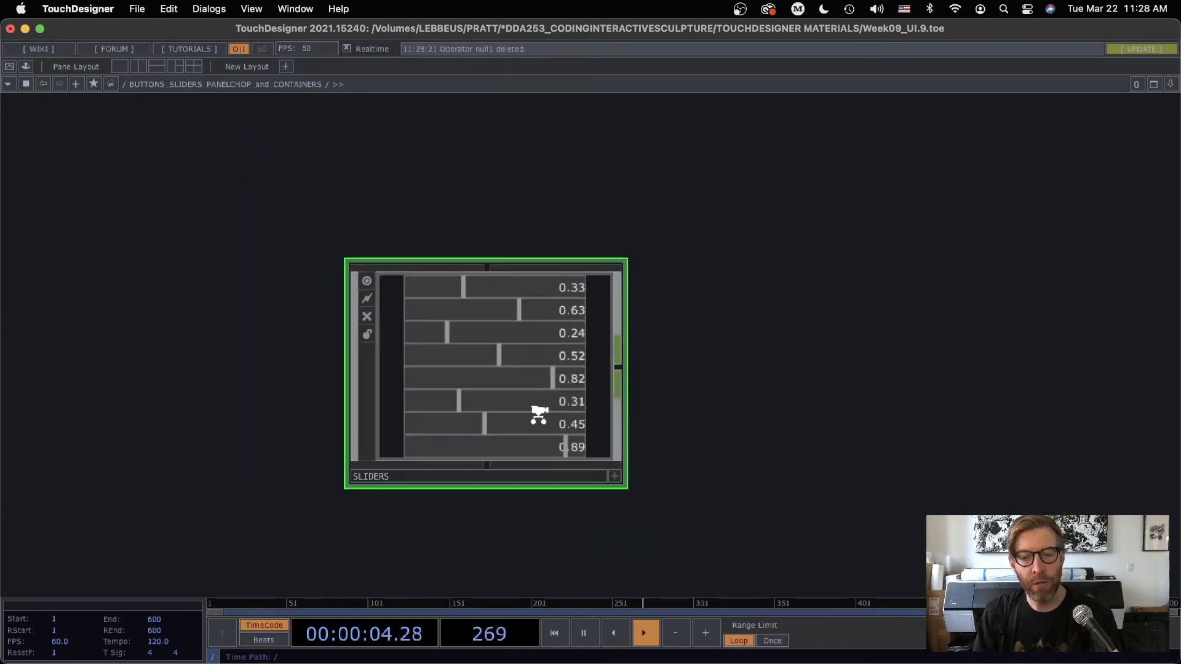
scroll(538, 416, down, 2)
key(p)
drag(762, 353, 806, 321)
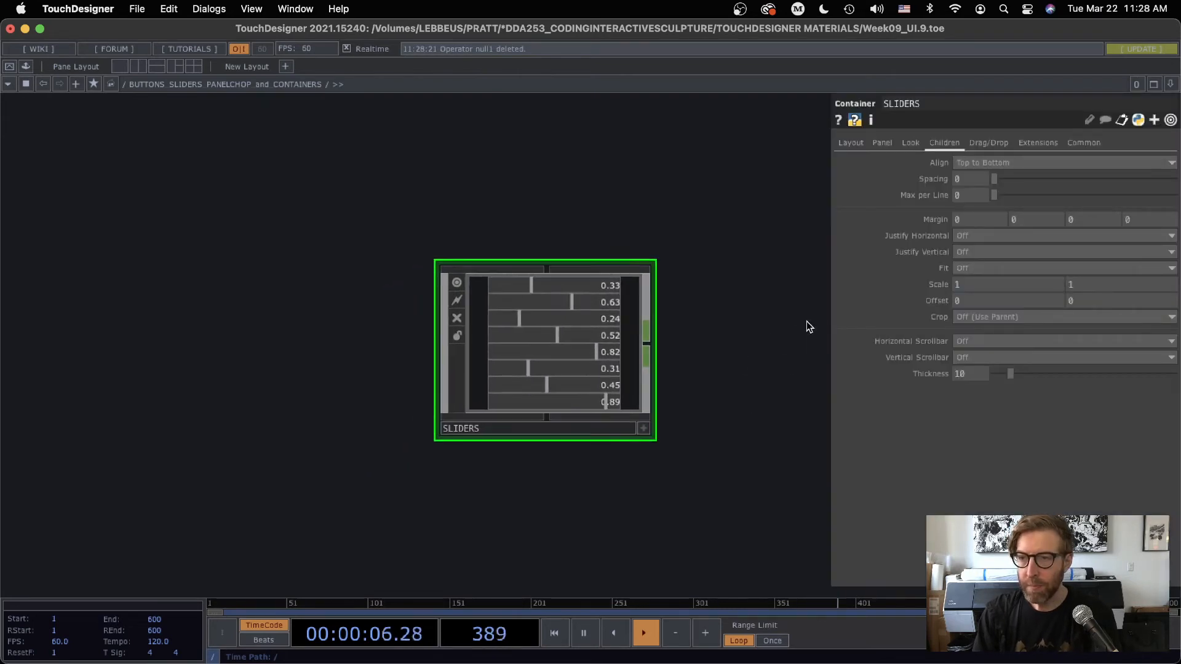
scroll(567, 344, up, 1)
scroll(564, 341, up, 1)
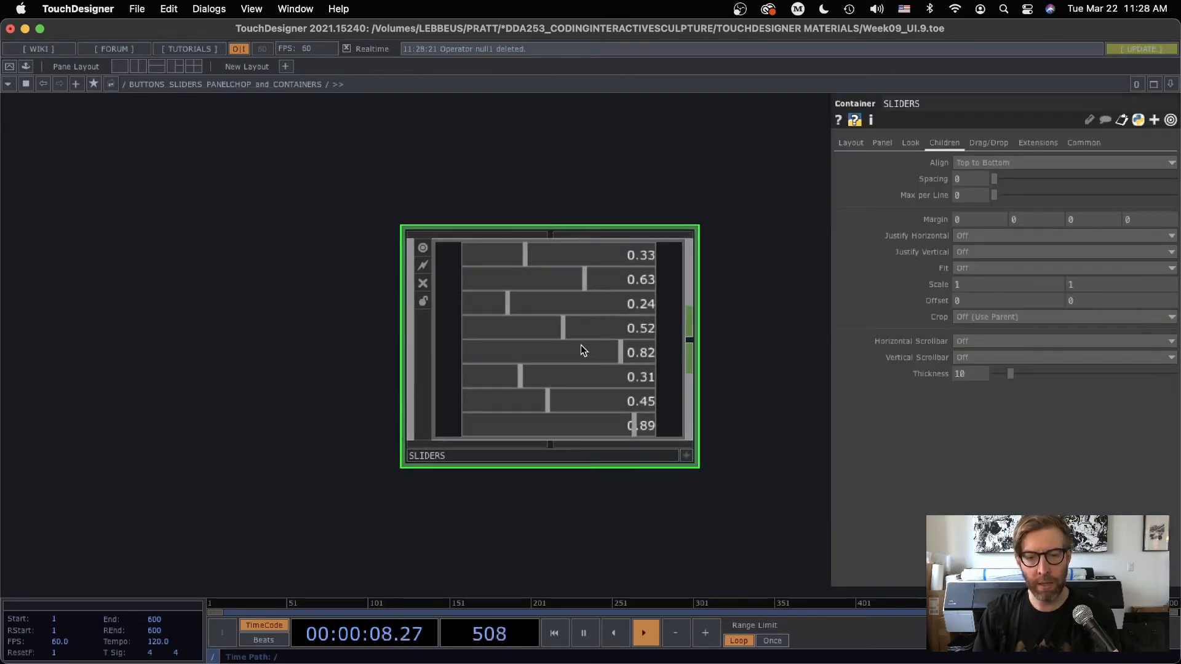
mouse_move(561, 326)
mouse_down()
mouse_move(531, 326)
mouse_move(550, 332)
mouse_up()
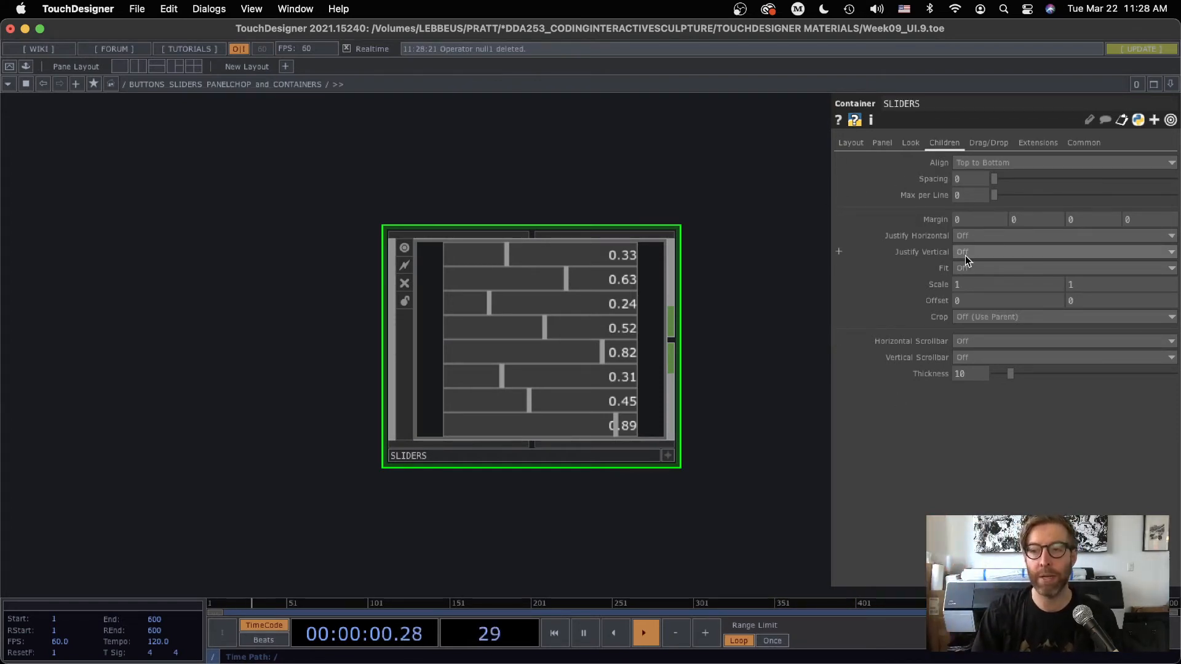
text(5)
key(Return)
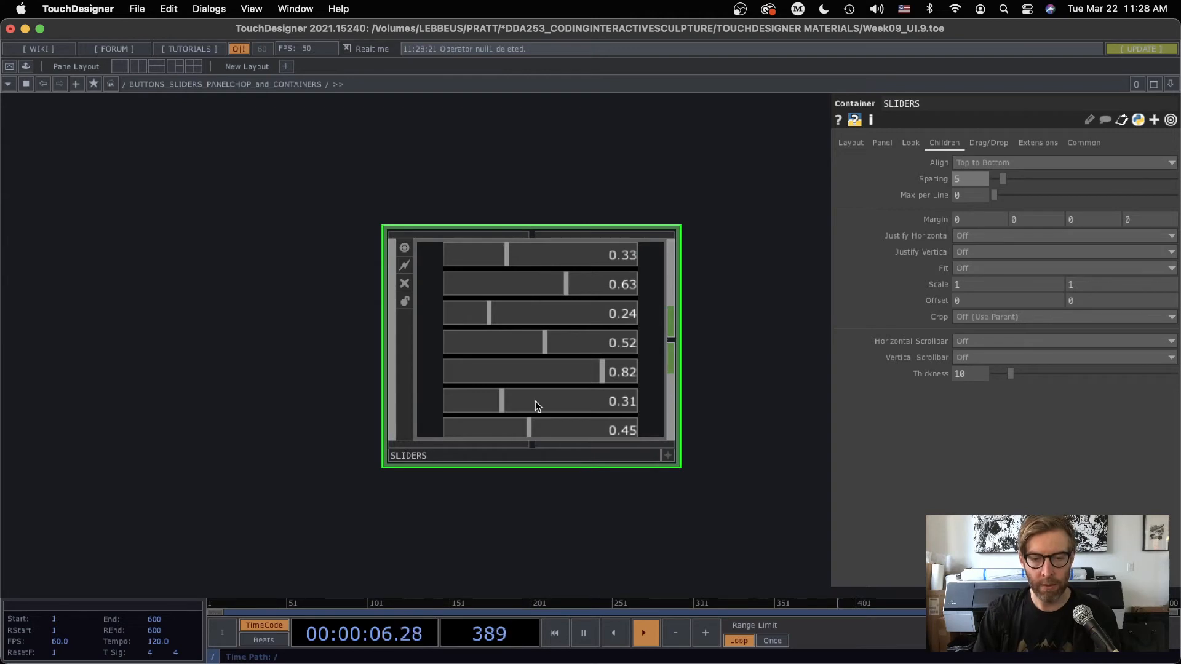
Set the SLIDERS container's width to 200 and its height to 240, and increase the height to 245
scroll(719, 369, up, 2)
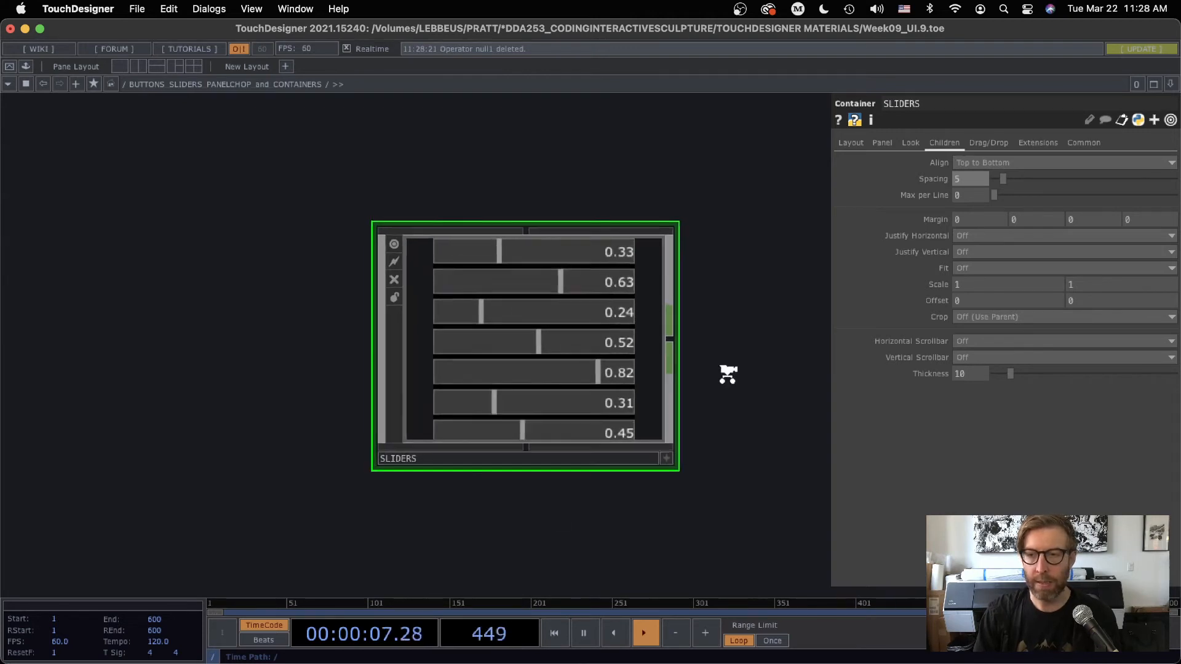
click(851, 144)
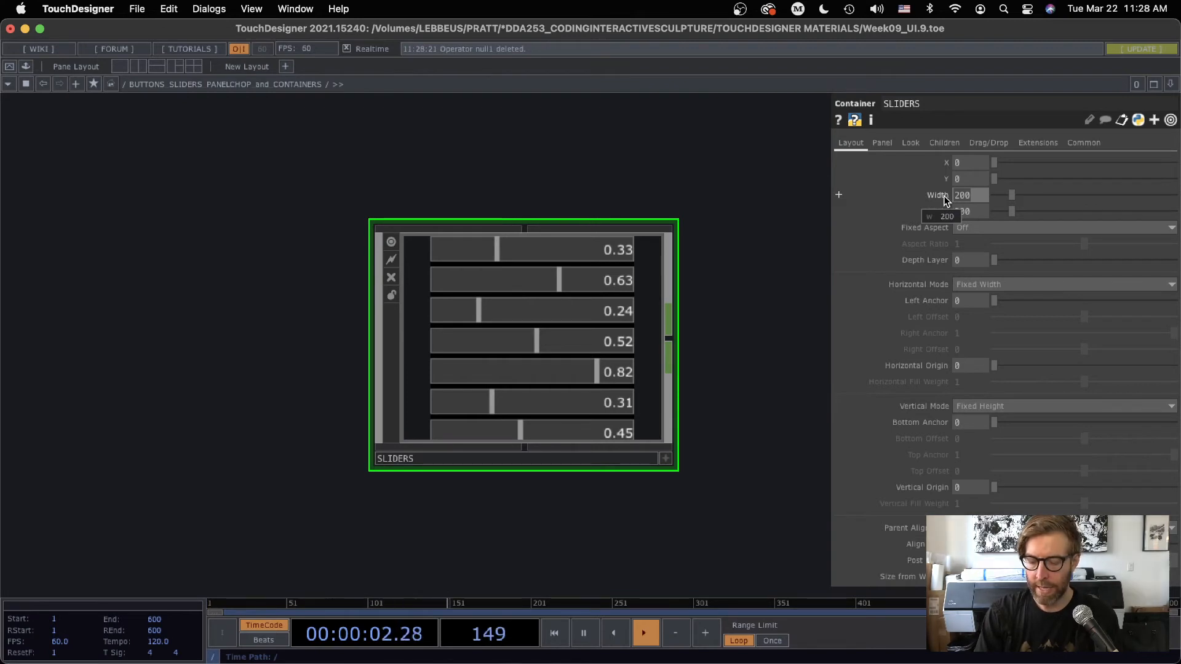
drag(943, 196, 969, 197)
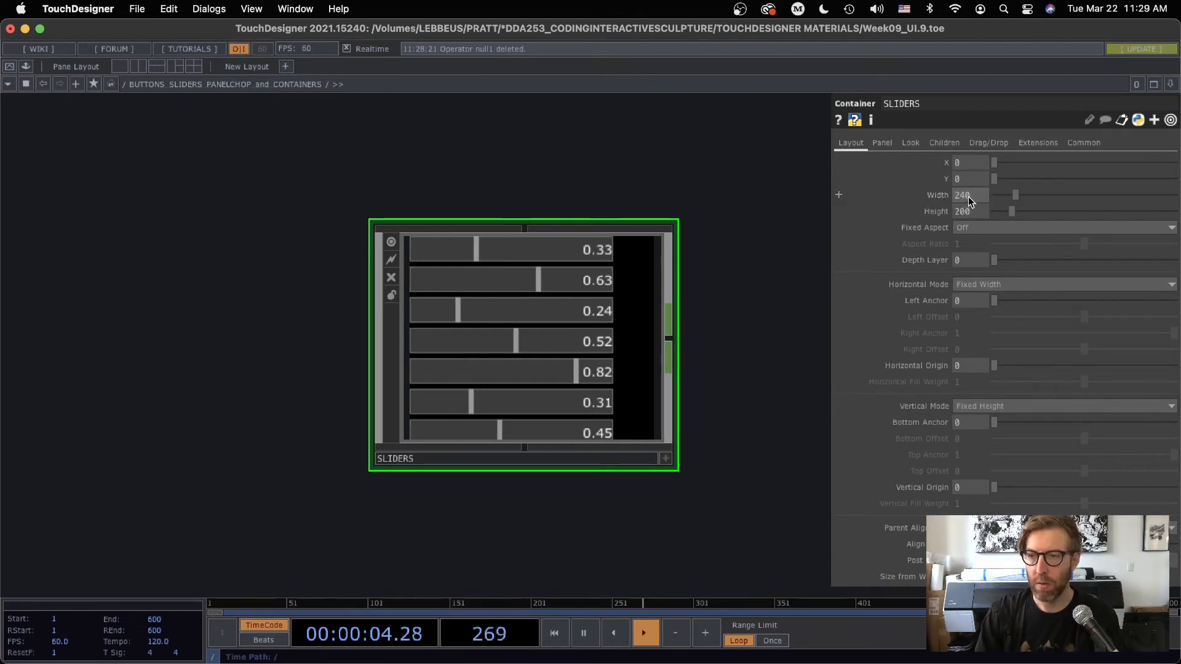
text(200)
key(Tab)
text(240)
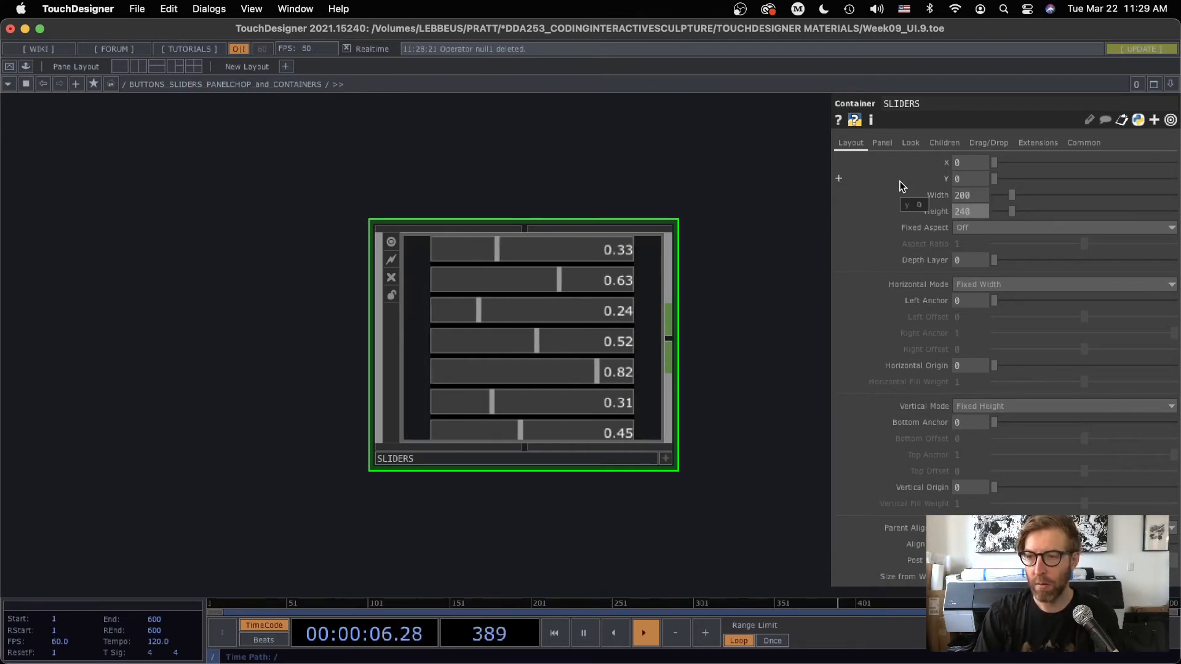
key(Return)
scroll(721, 349, up, 2)
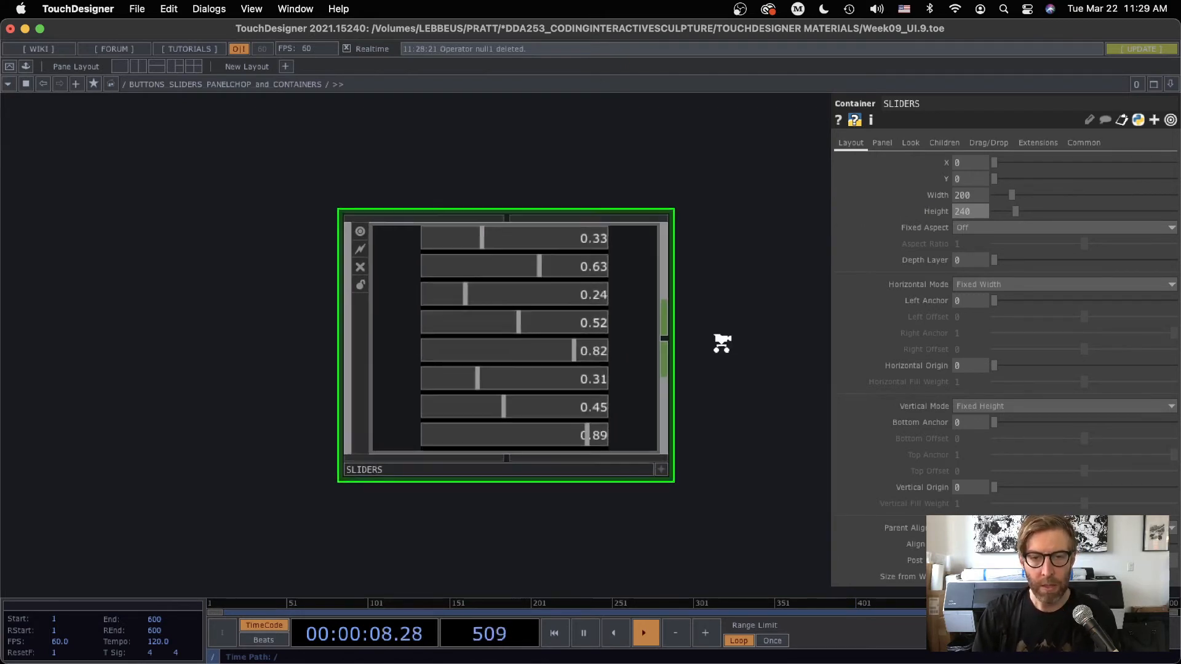
drag(985, 212, 921, 207)
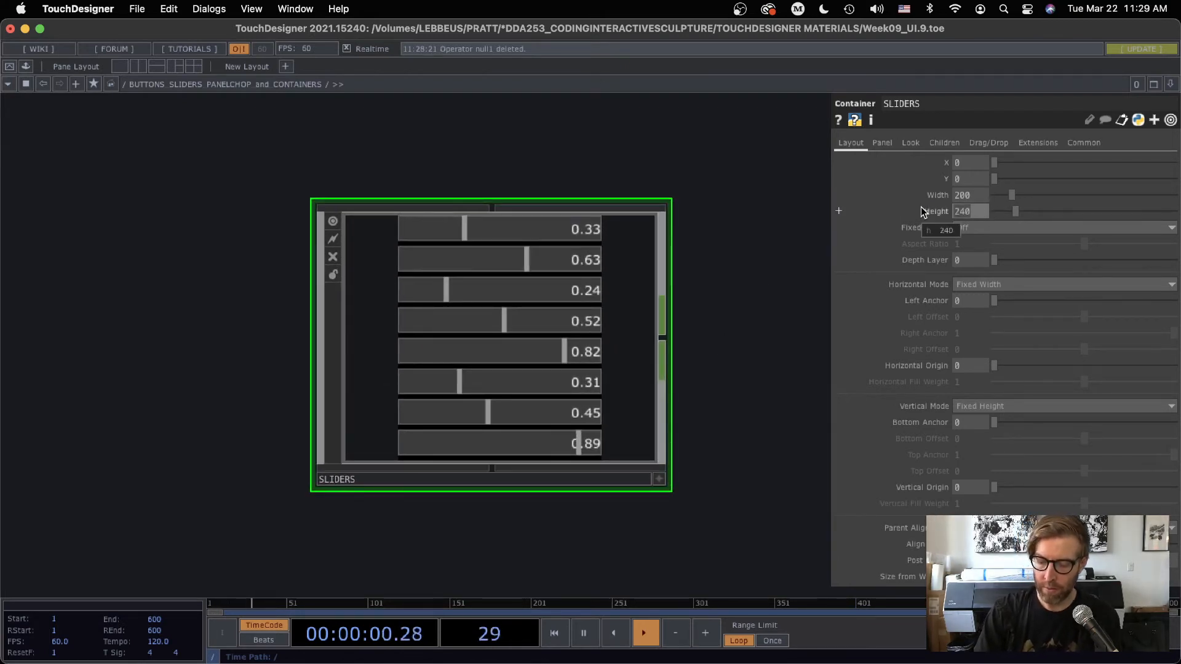
text(245)
key(Return)
Set the vertical justification of the SLIDERS container's children to Center
click(944, 142)
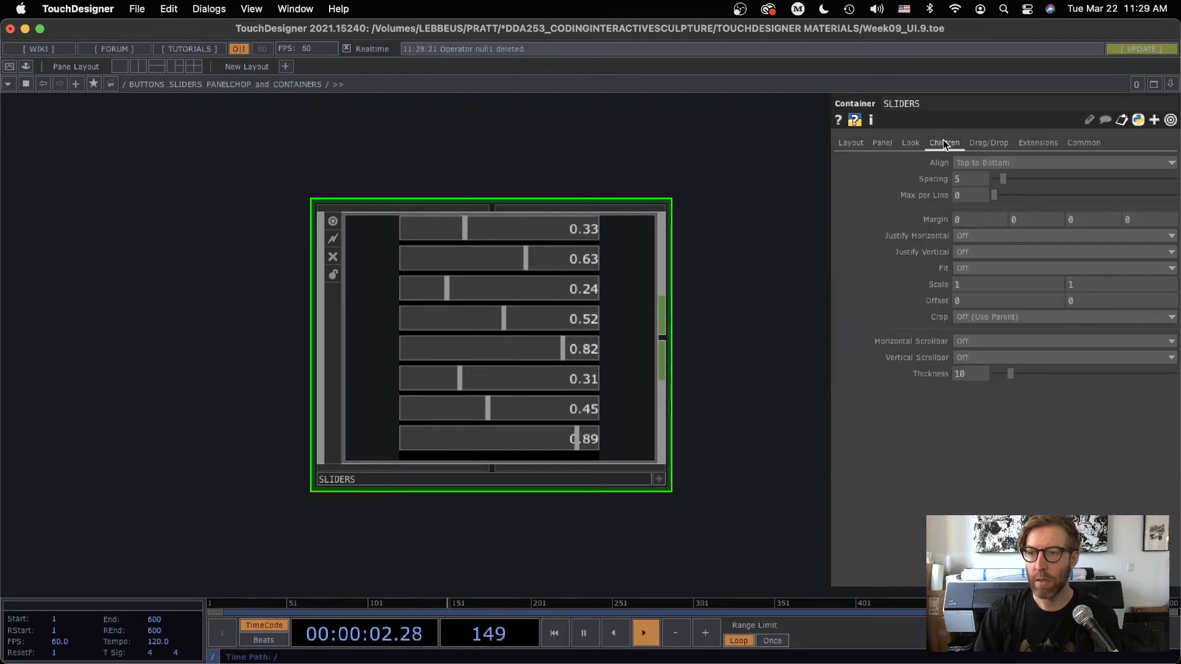
click(981, 252)
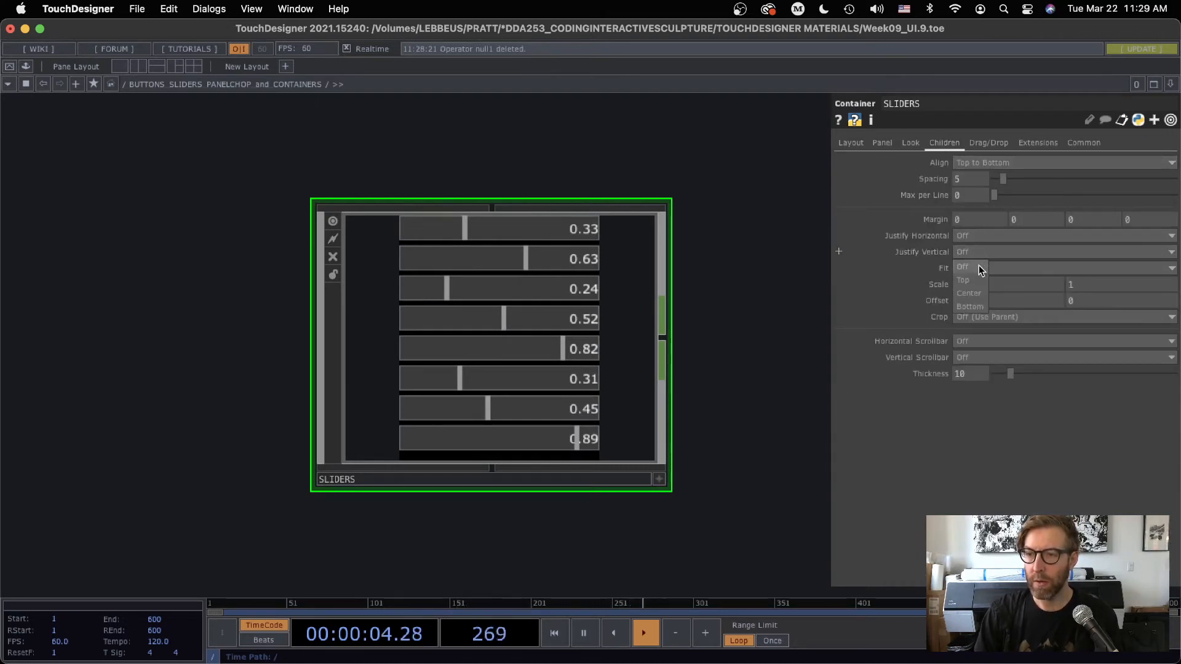
click(973, 294)
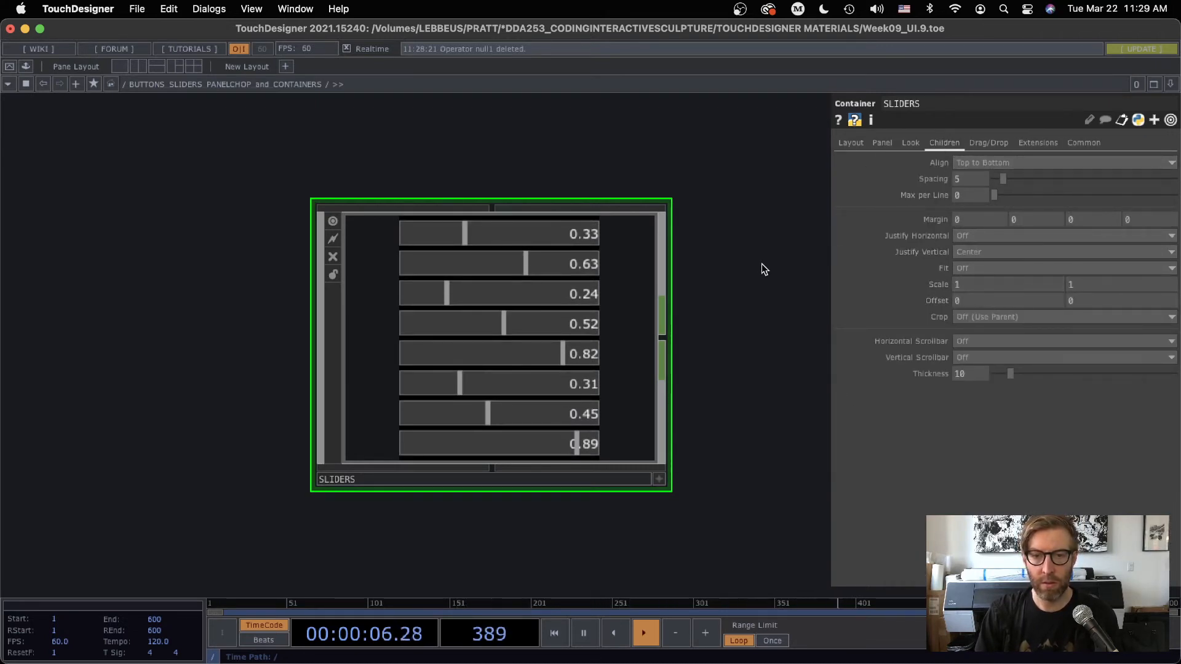
Set the SLIDERS container's width to 210 and justify its children horizontally to Center
click(852, 142)
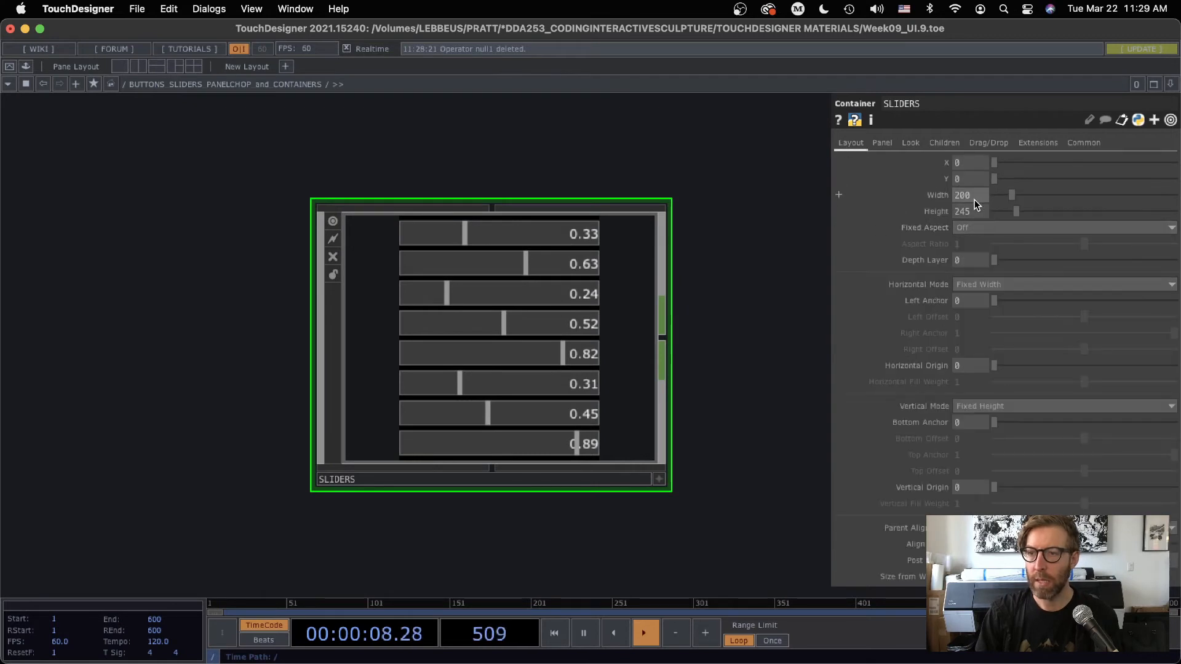
text(210)
key(Return)
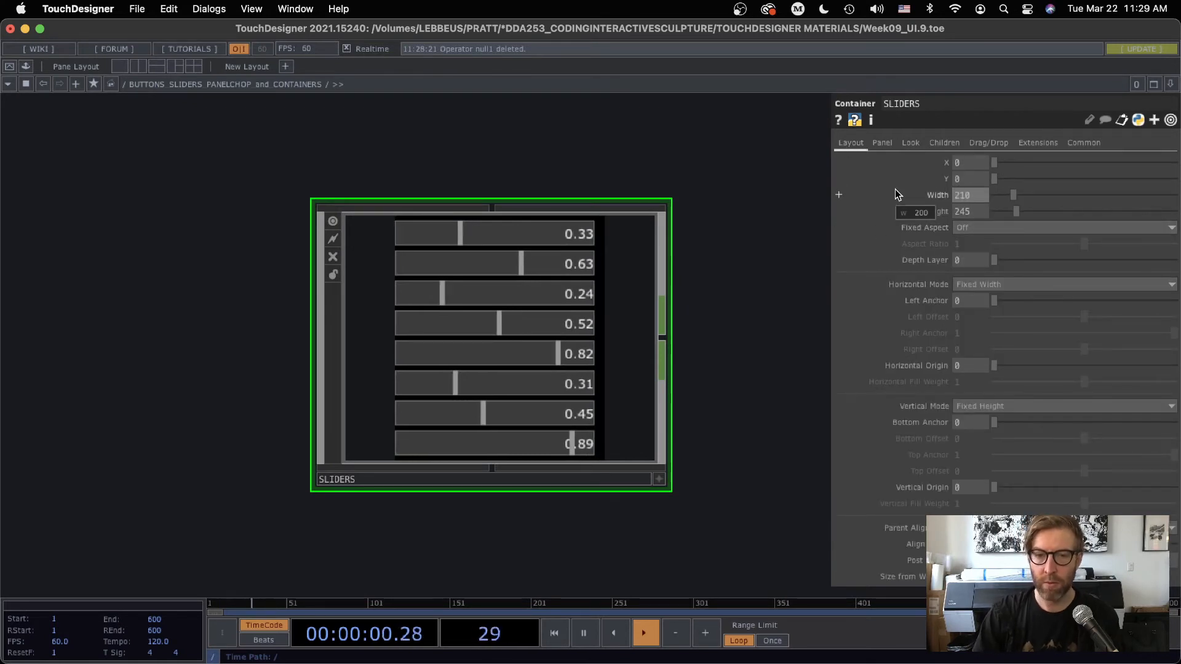
click(937, 143)
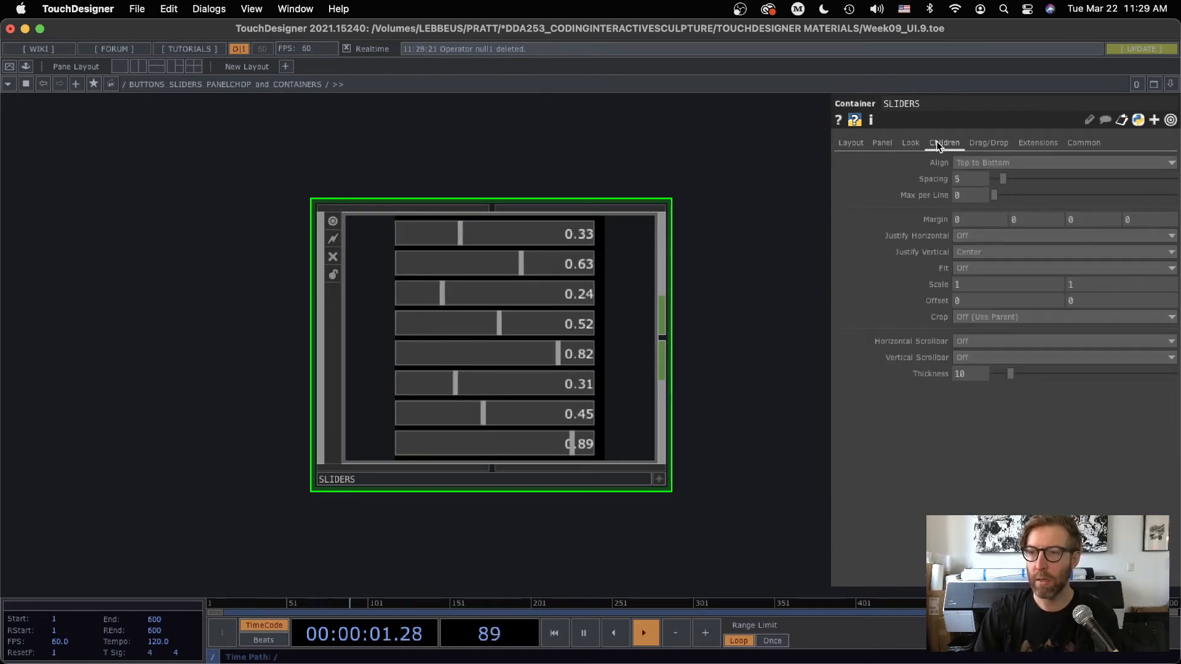
click(969, 236)
click(968, 269)
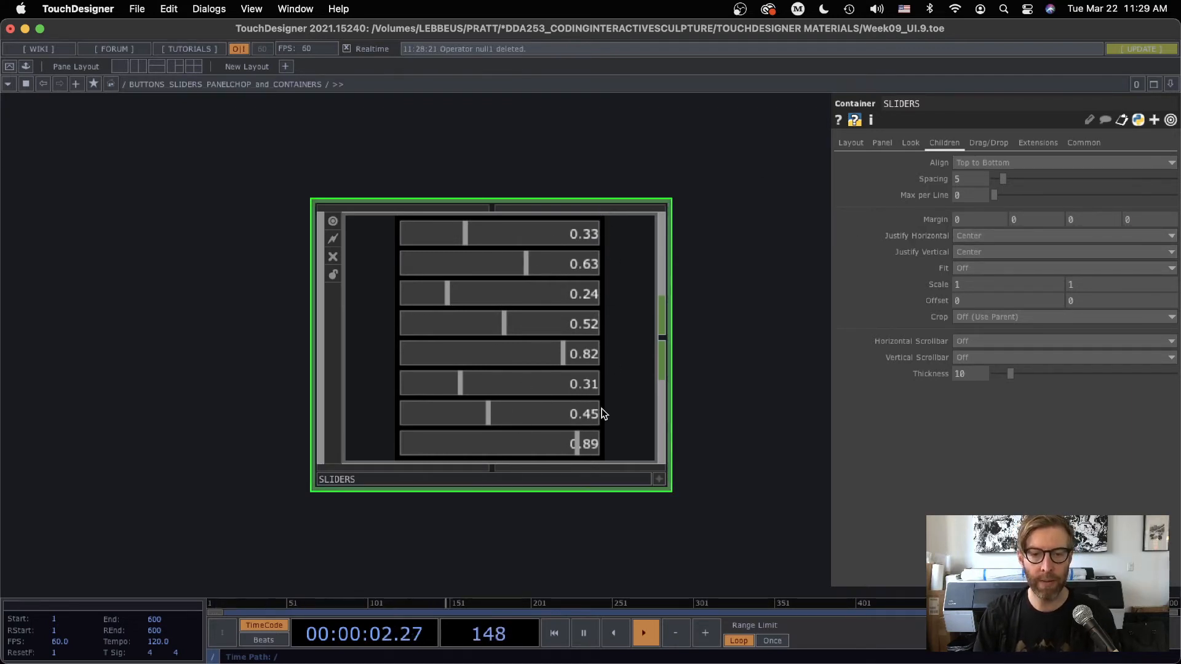
Add a new Container component and place it above the SLIDERS container, offset to its right in the network
scroll(751, 369, down, 6)
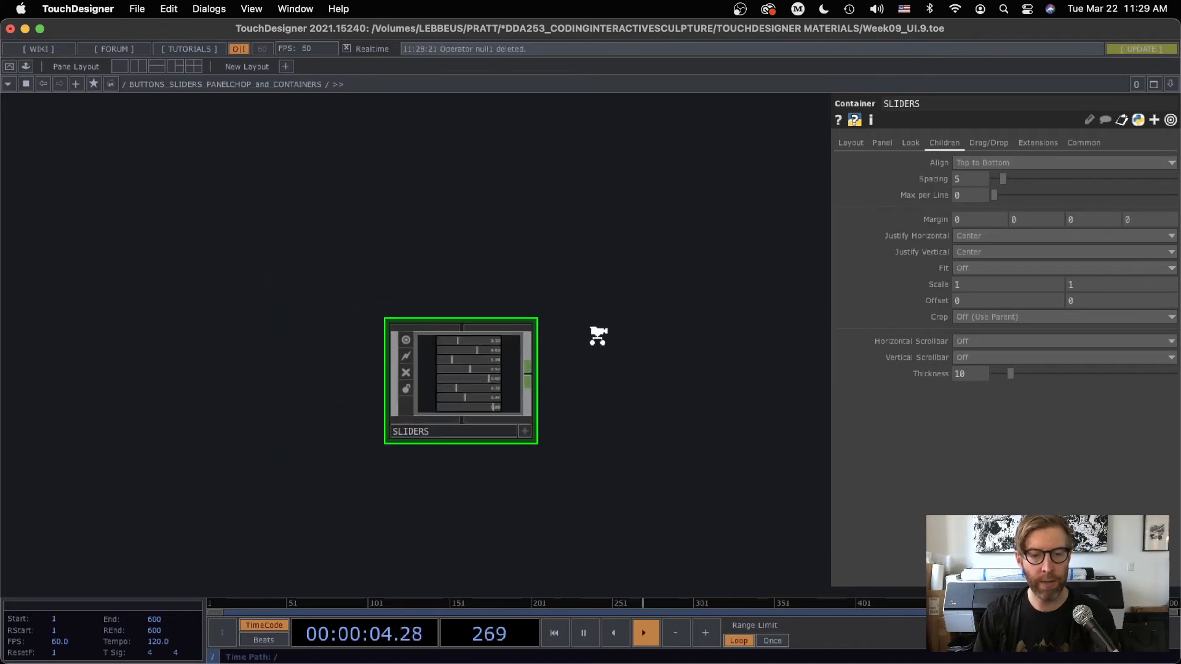
middle_drag(598, 336, 603, 364)
drag(615, 410, 634, 556)
drag(462, 309, 409, 210)
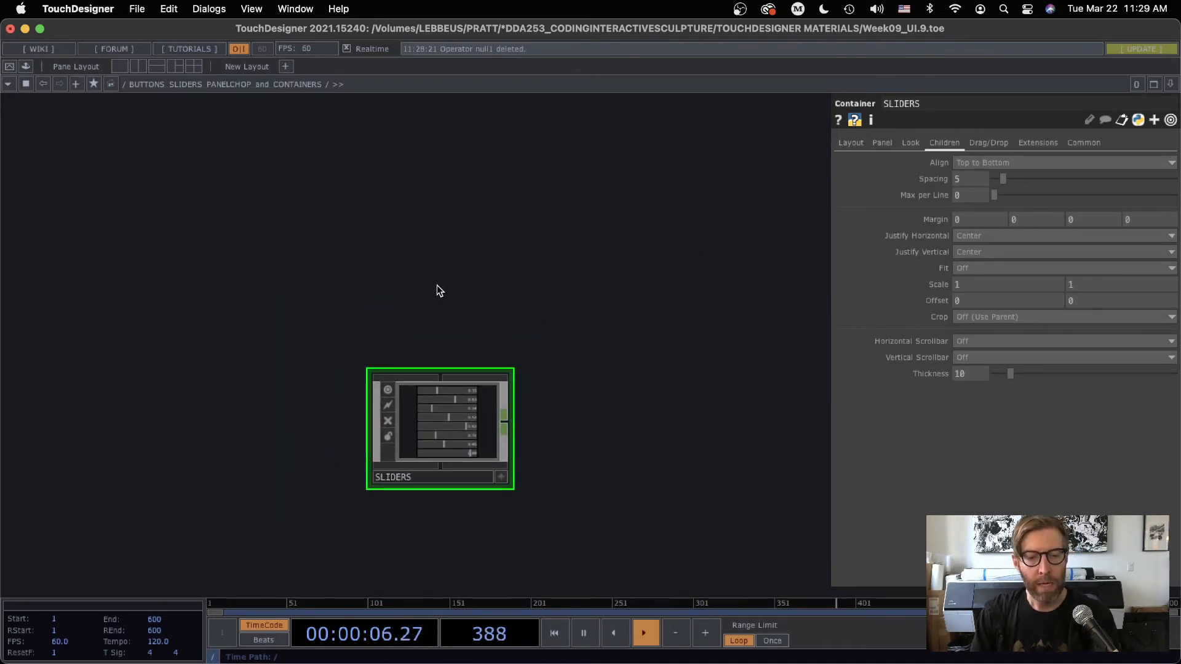
scroll(438, 287, up, 2)
drag(451, 321, 425, 219)
key(Tab)
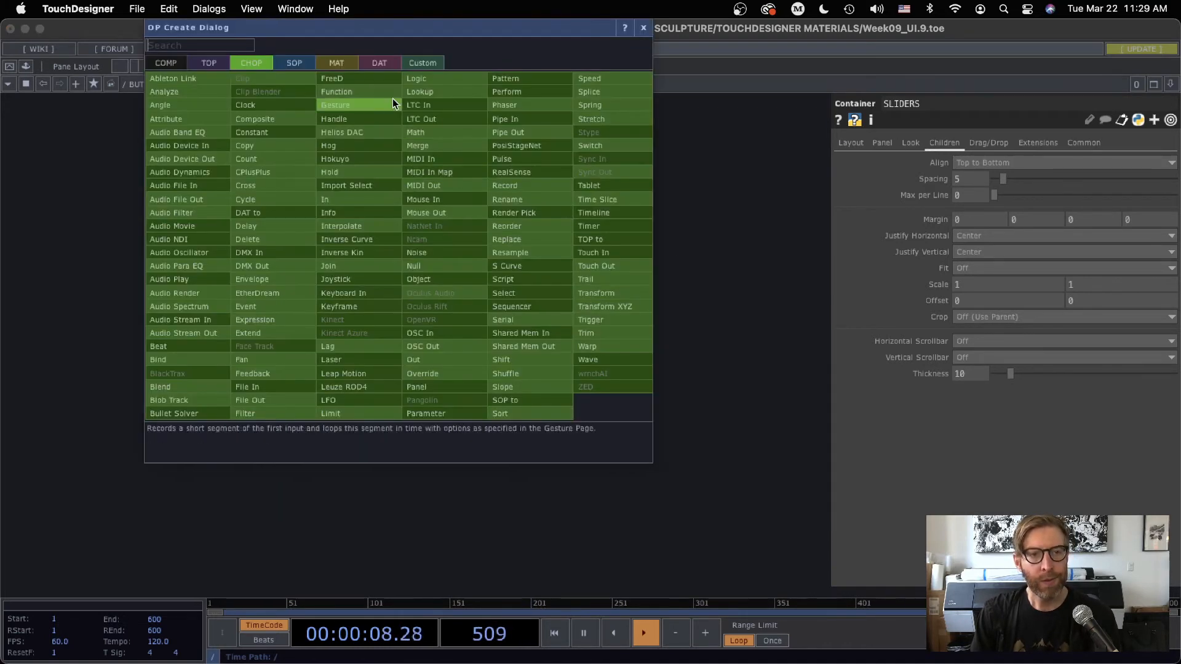
click(166, 63)
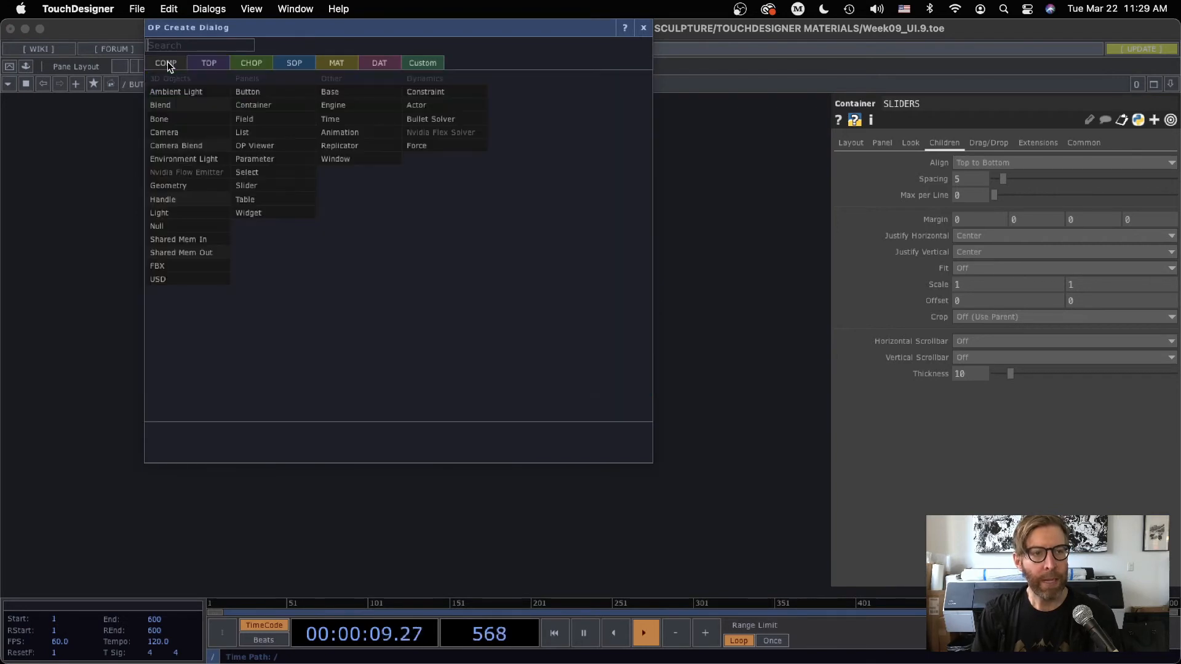
click(255, 104)
click(599, 201)
drag(717, 330, 640, 406)
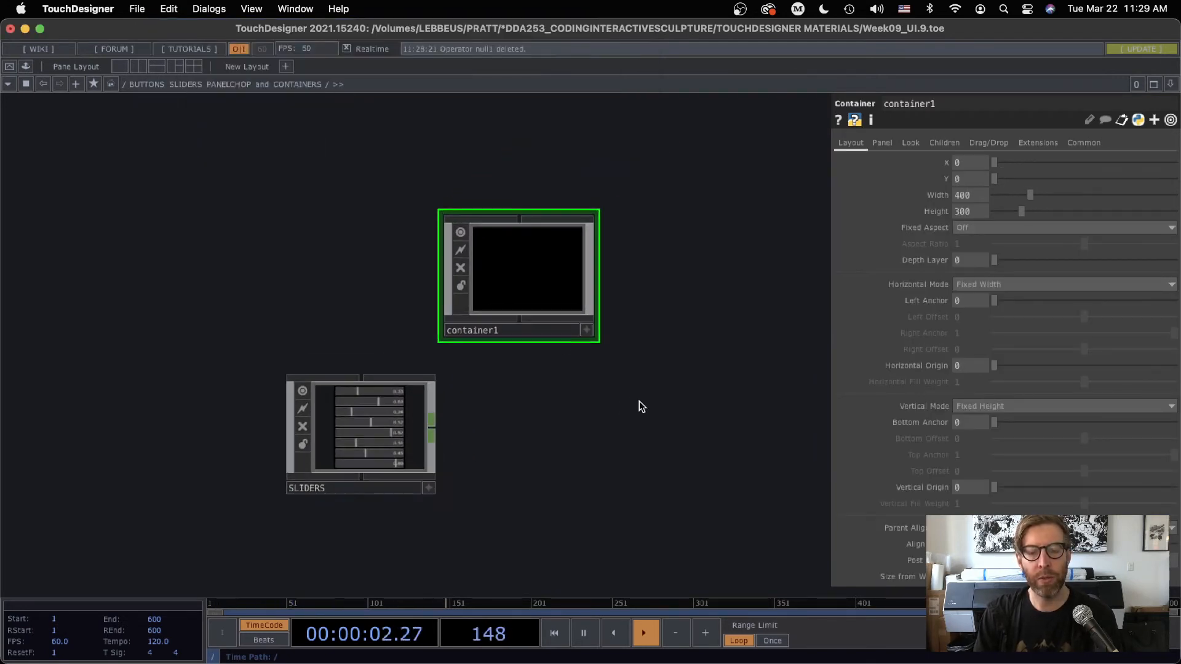
drag(530, 278, 559, 260)
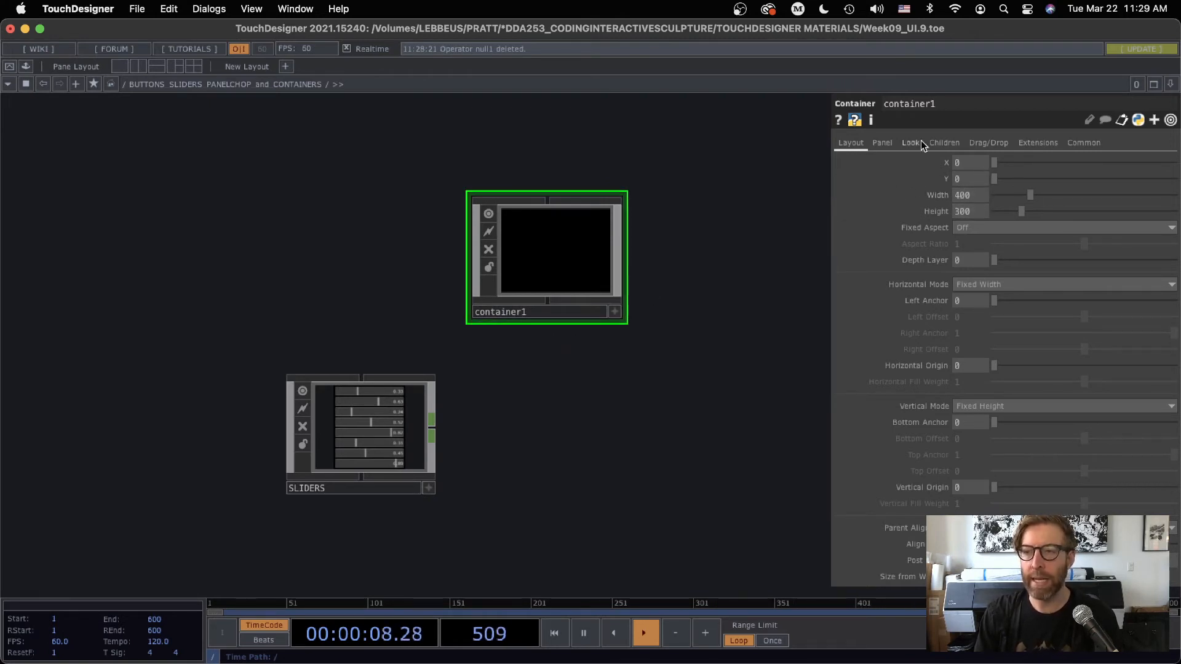
Look inside the new empty container, return to the parent network and view its child alignment options
key(i)
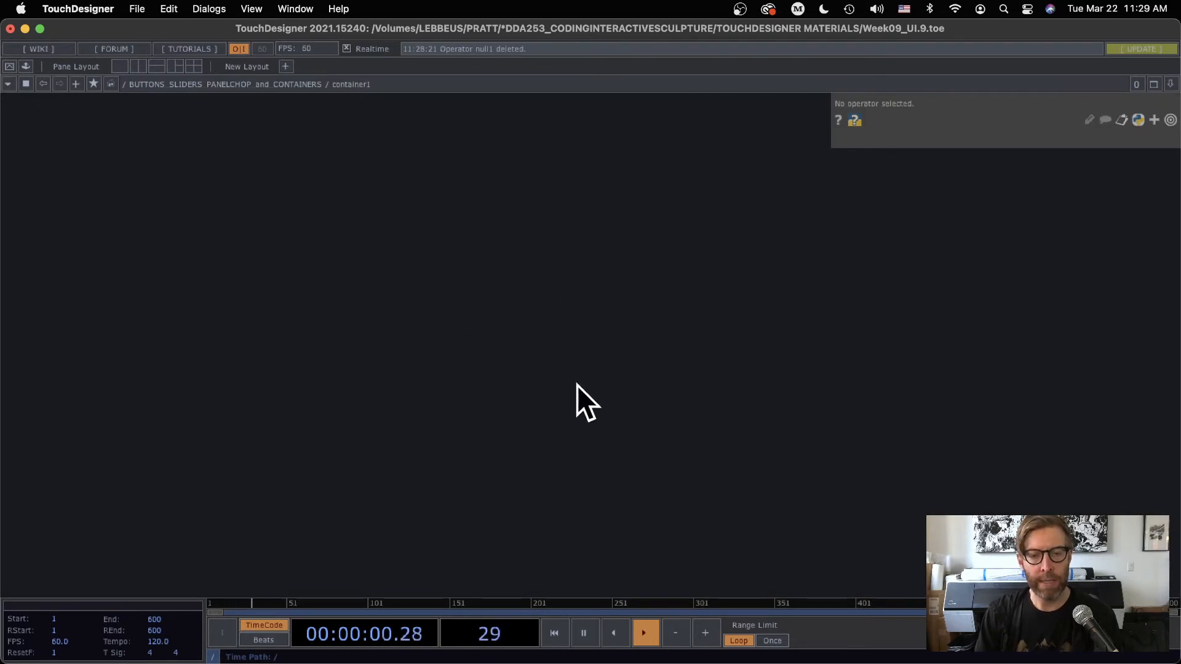
key(u)
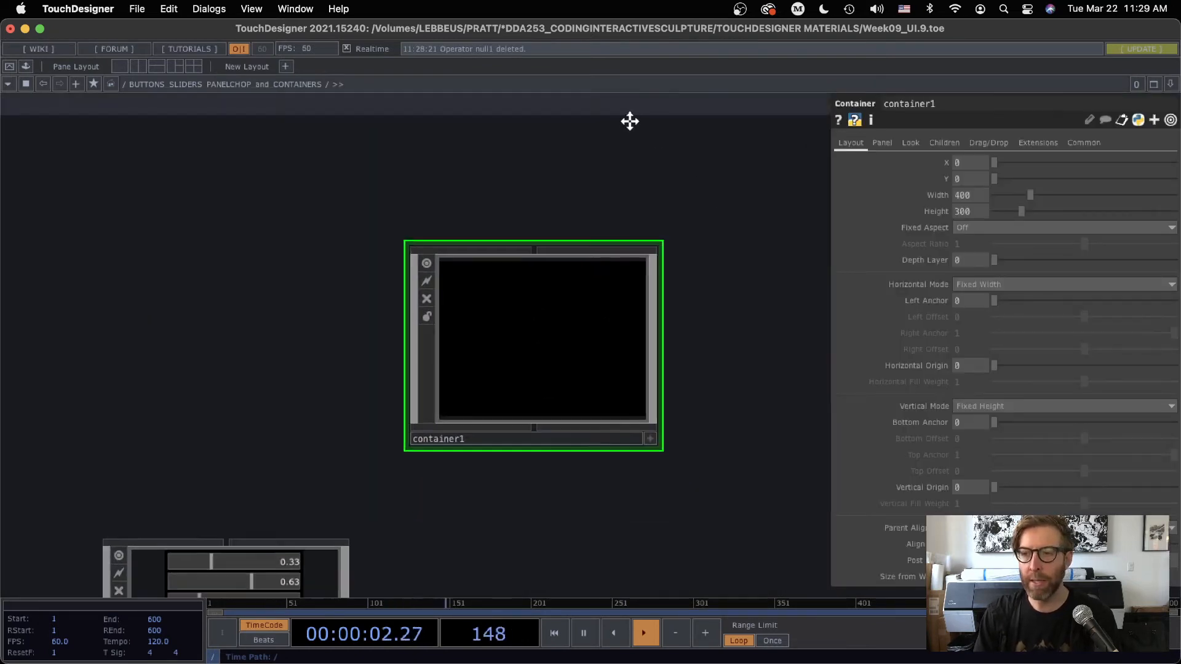
click(950, 140)
click(987, 164)
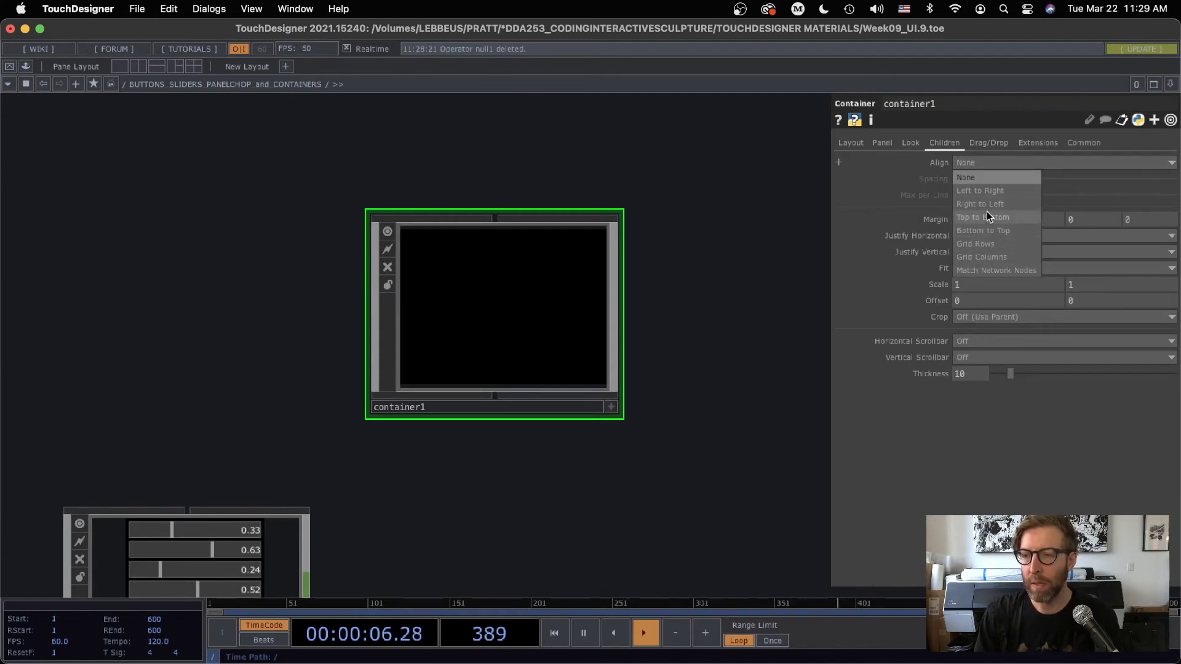
click(861, 207)
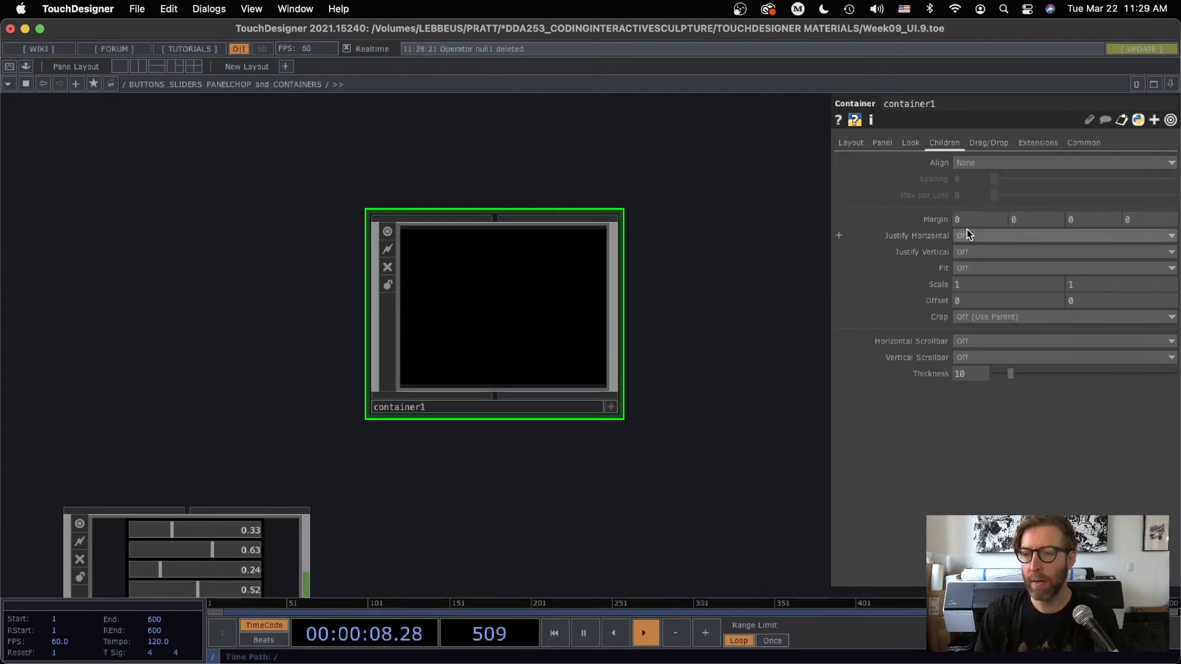
Review the SLIDERS container's layout size and its children's spacing and justification settings, and hide the parameters
drag(739, 389, 981, 179)
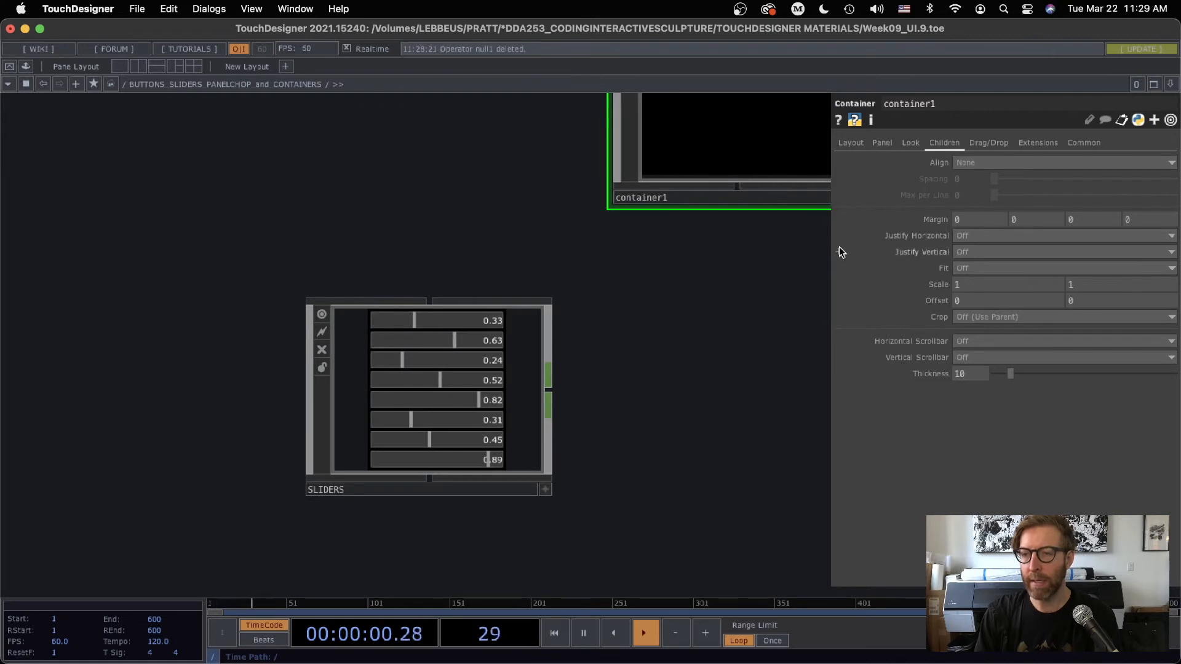
scroll(455, 375, up, 3)
click(470, 387)
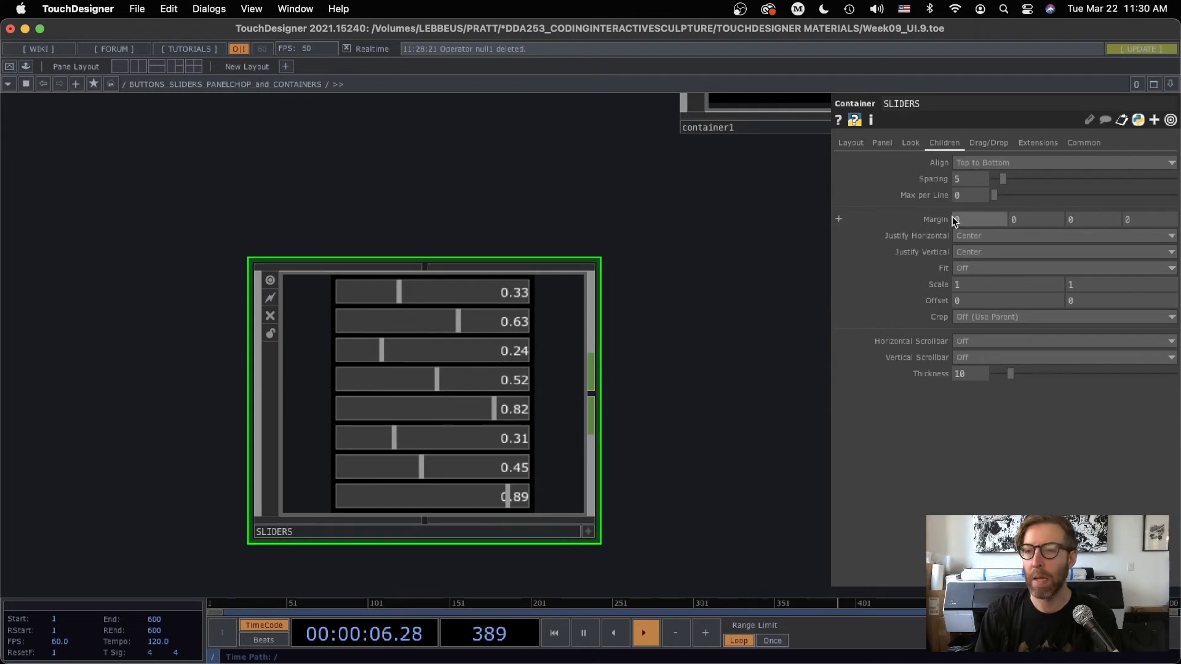
click(852, 144)
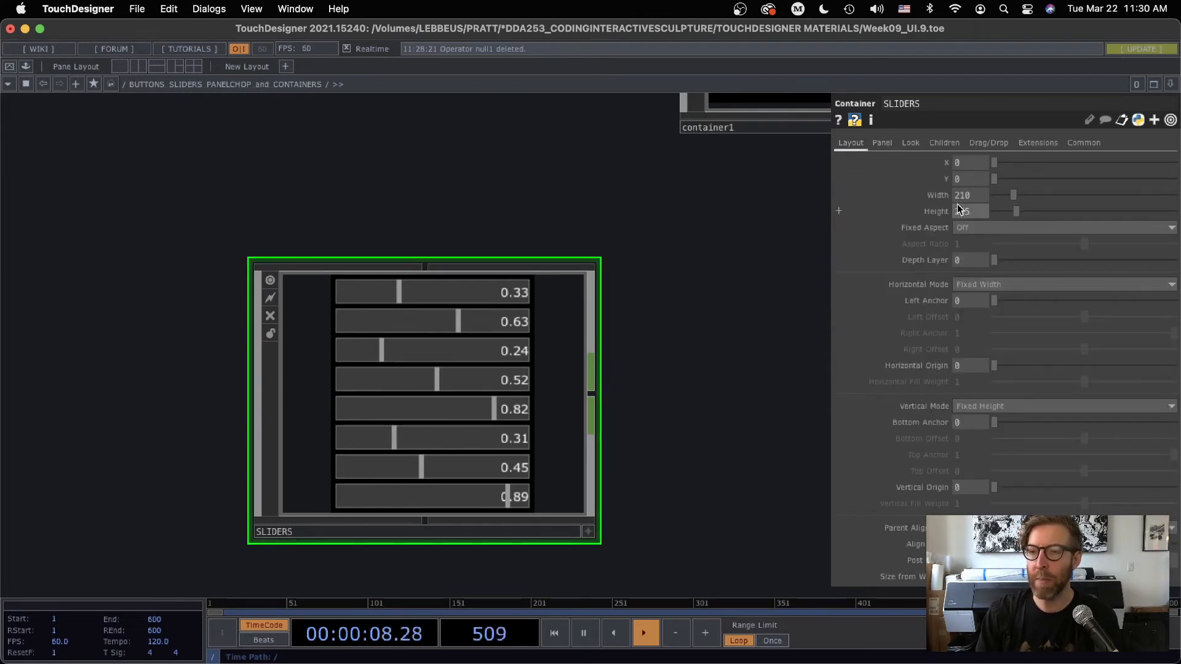
click(933, 145)
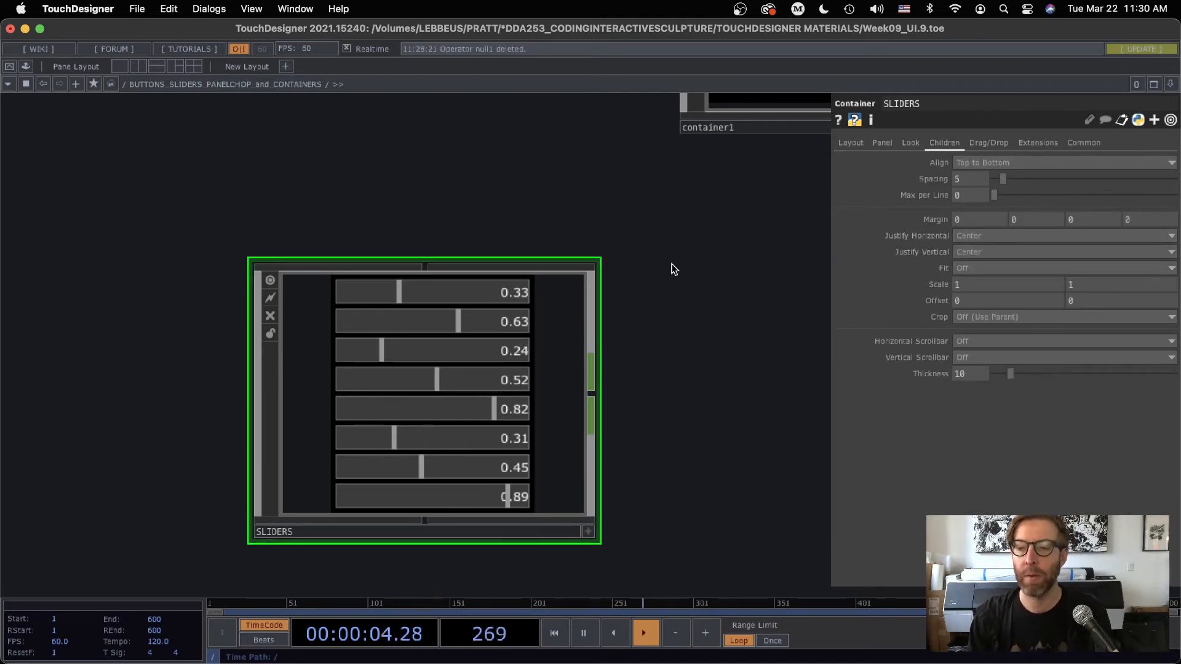
scroll(761, 209, down, 1)
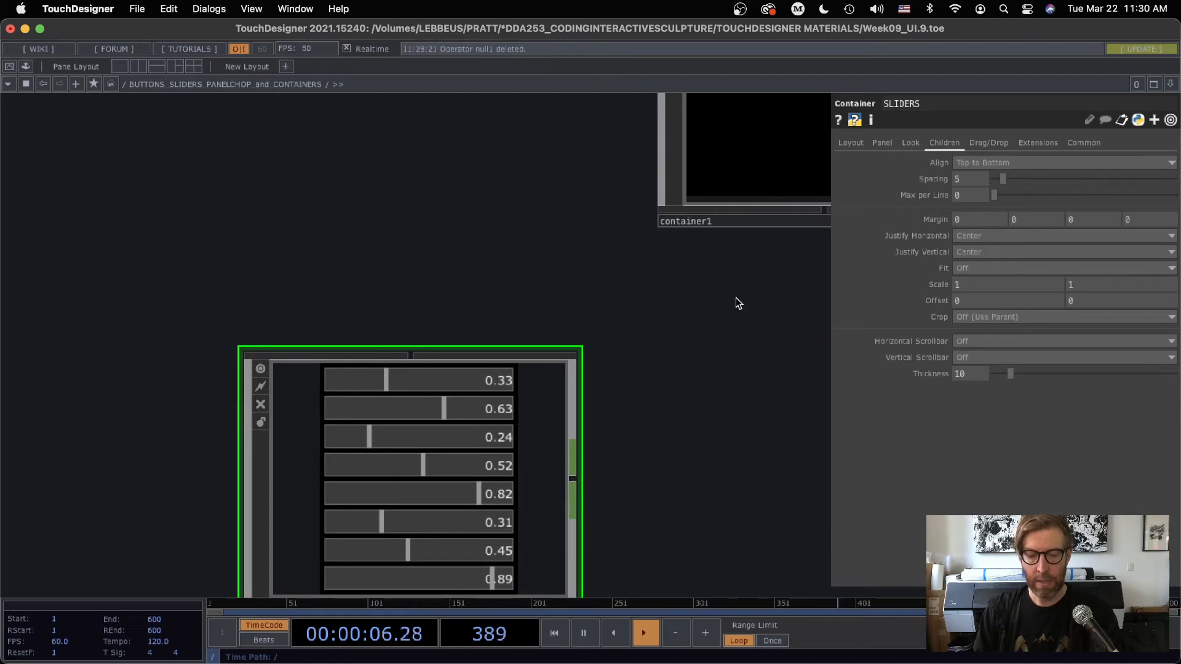
key(p)
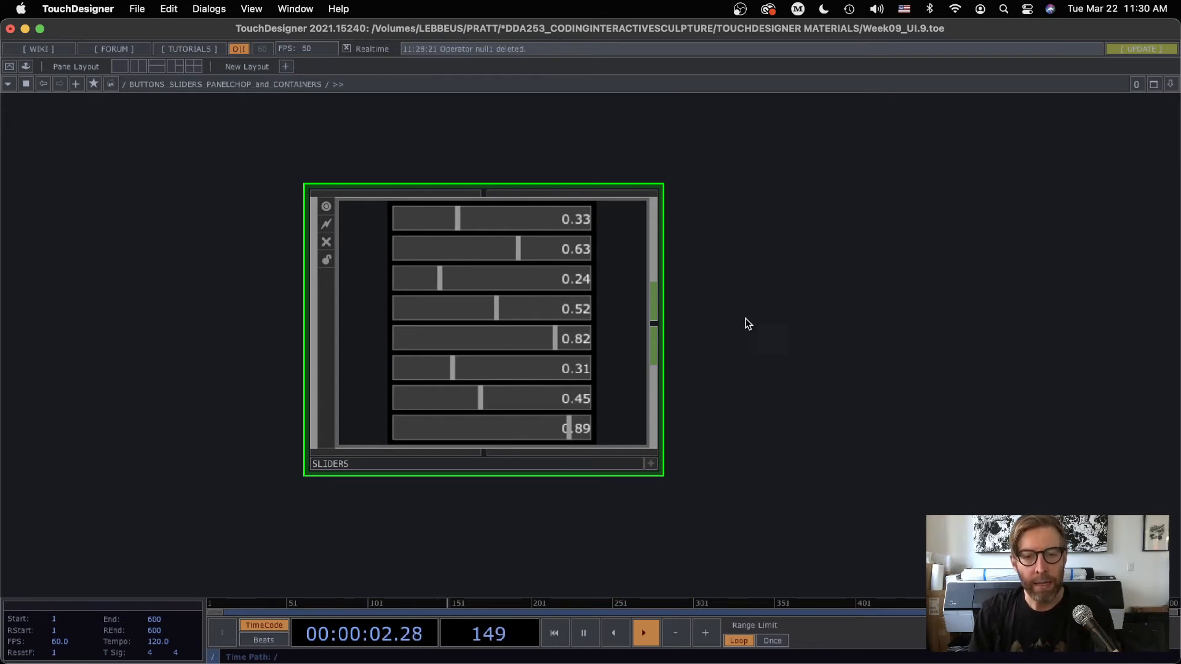
scroll(455, 338, up, 1)
scroll(454, 337, up, 1)
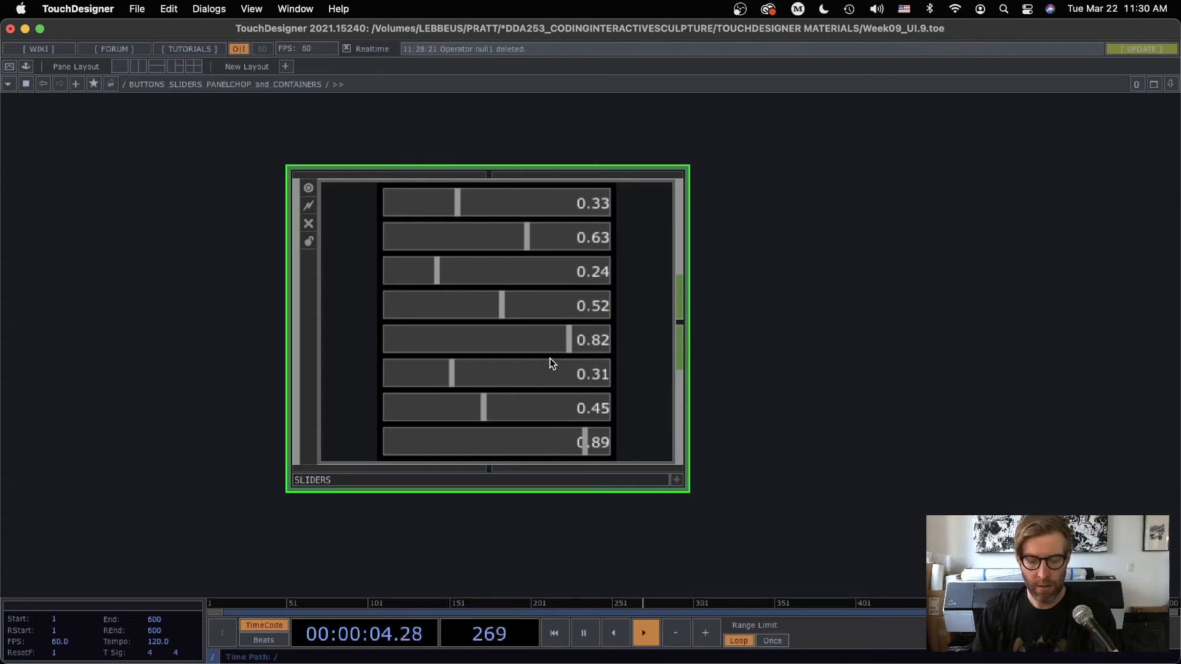
Show the SLIDERS container's parameters again and set its height to 270
key(p)
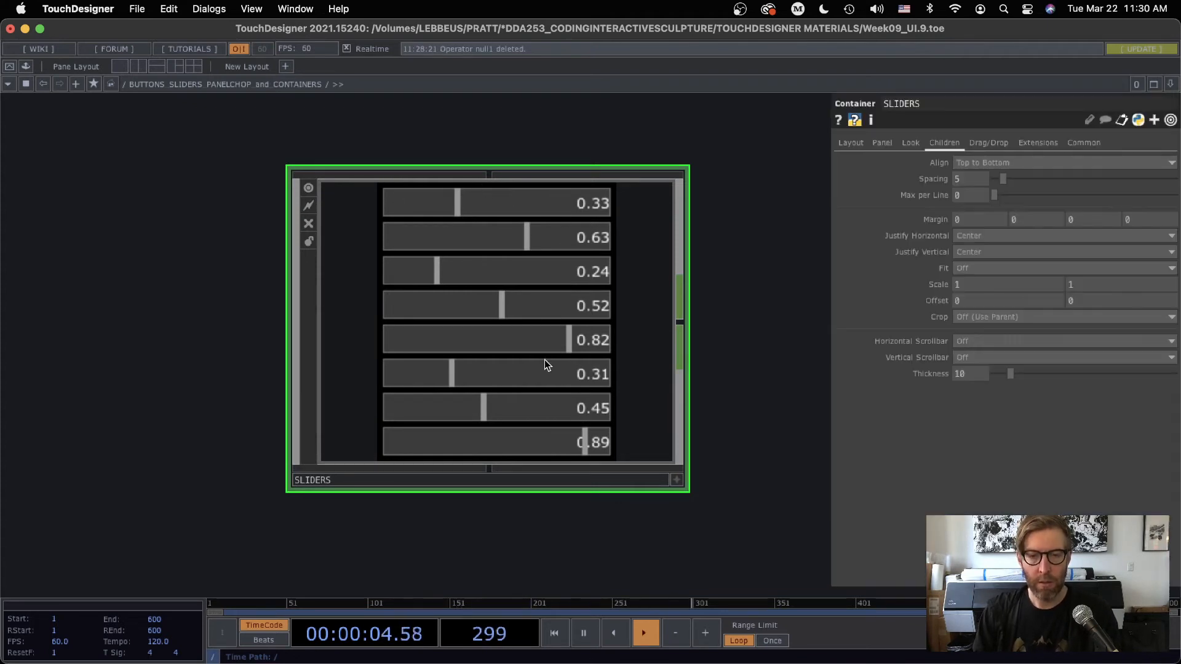
click(853, 141)
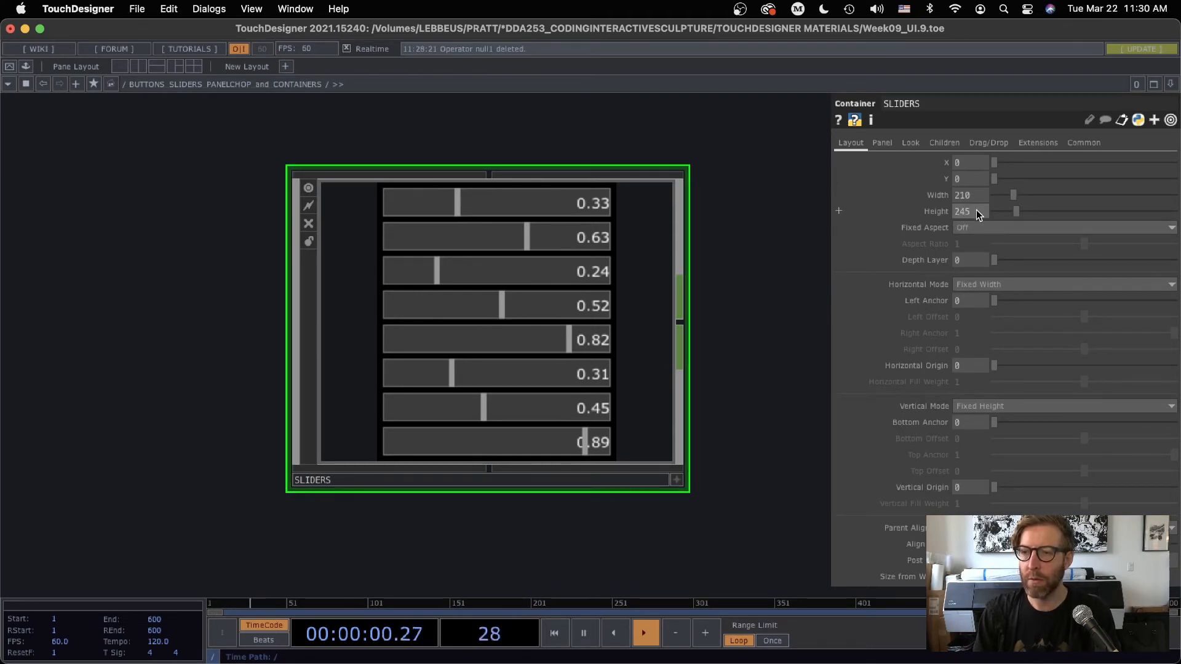
text(270)
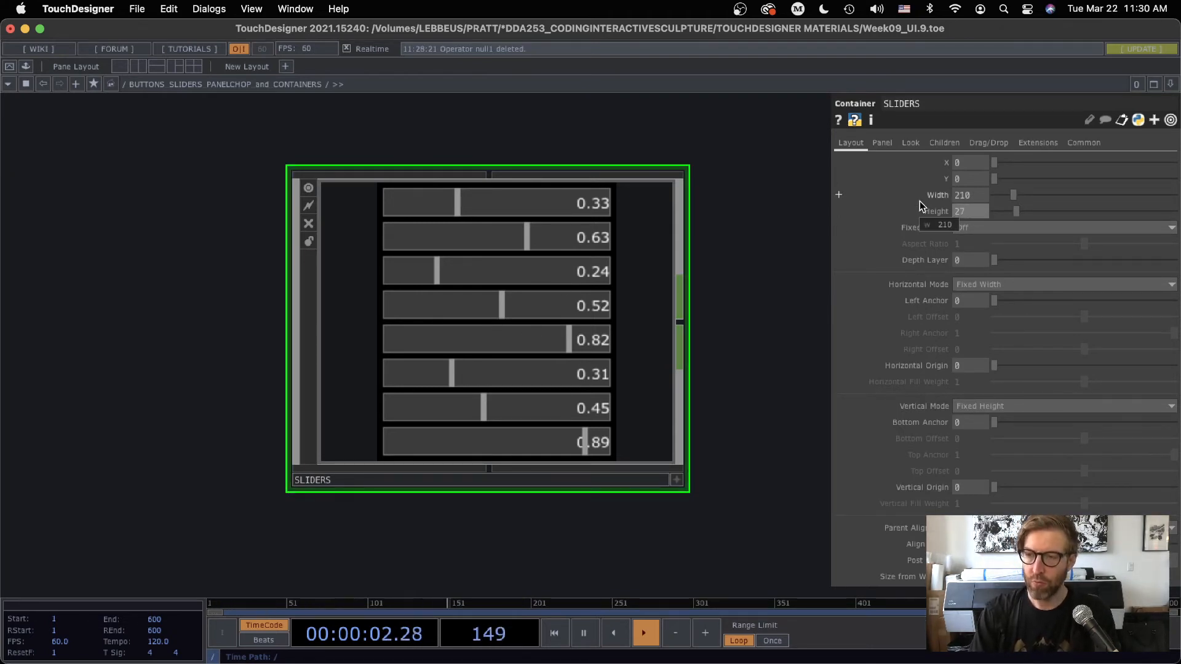
key(Return)
drag(757, 269, 739, 259)
Justify the SLIDERS container's children vertically to Bottom and set their bottom margin to 5
click(942, 141)
click(965, 251)
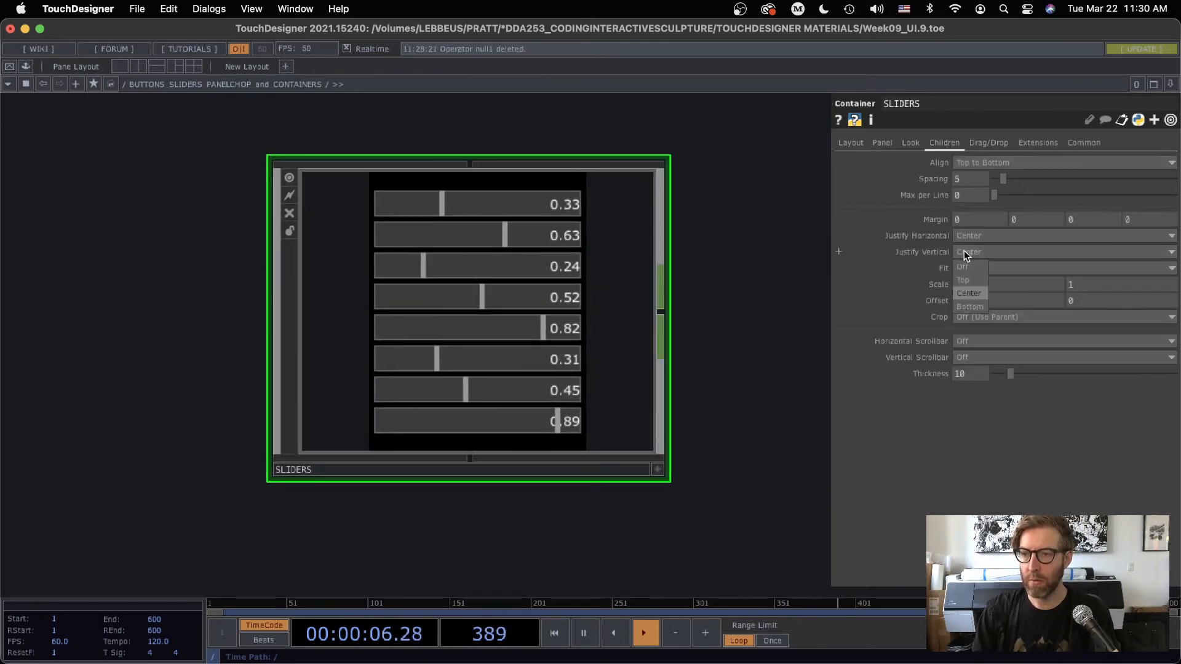
click(969, 306)
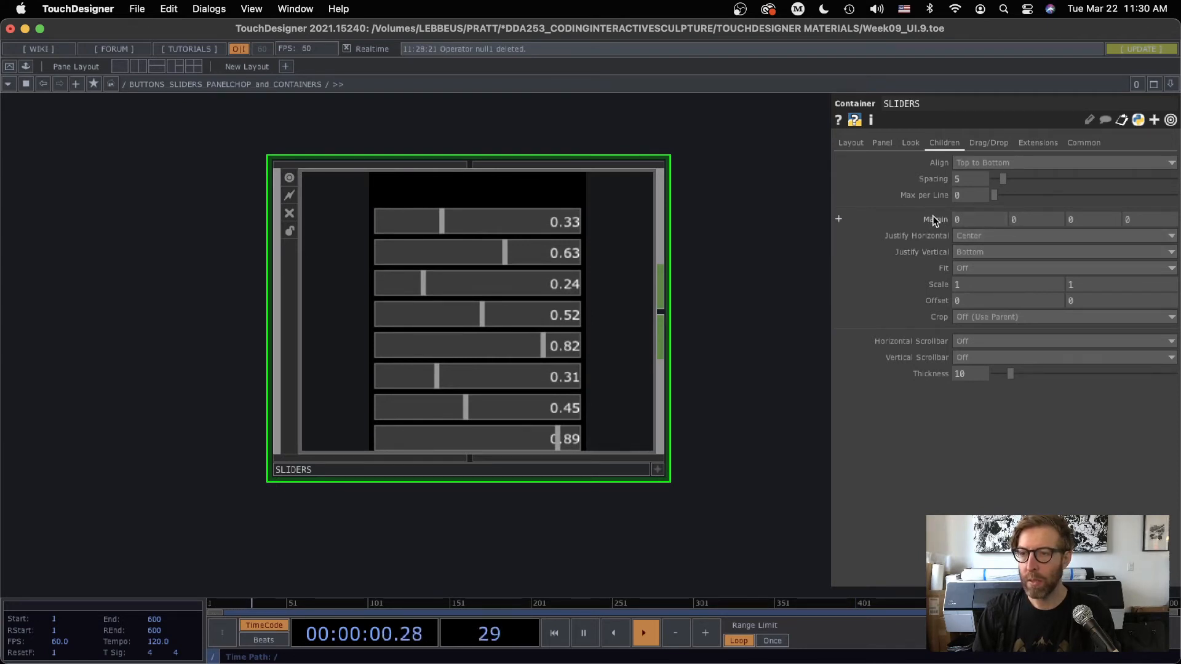
click(839, 219)
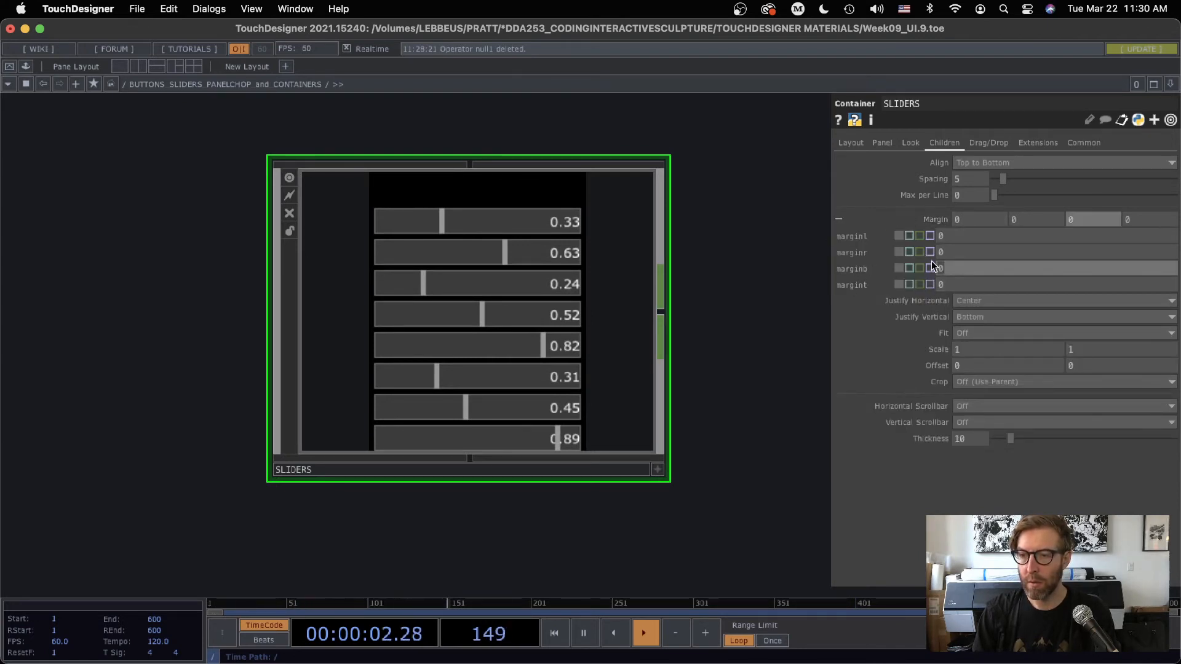
key(Return)
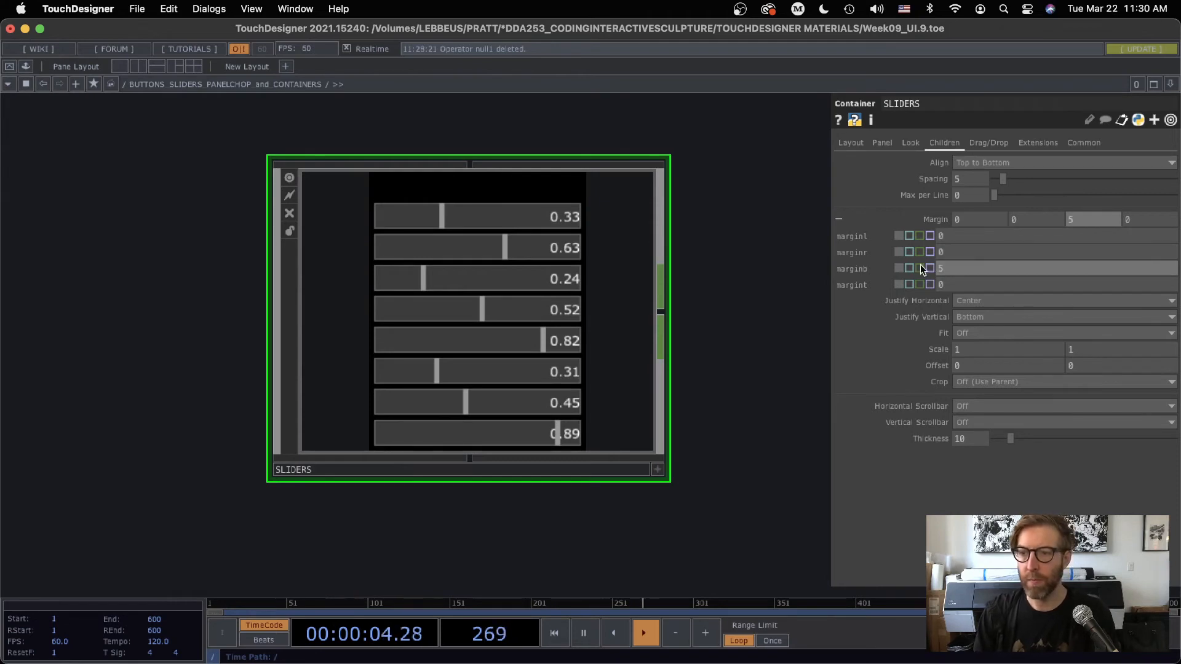
click(873, 219)
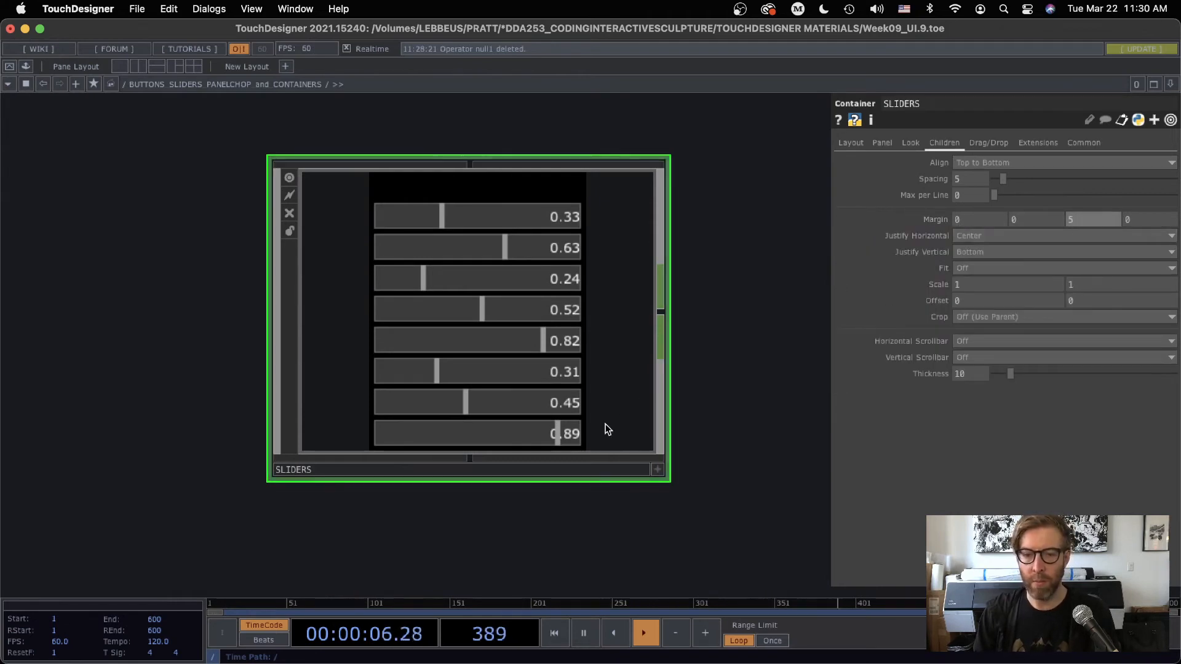
drag(769, 287, 794, 319)
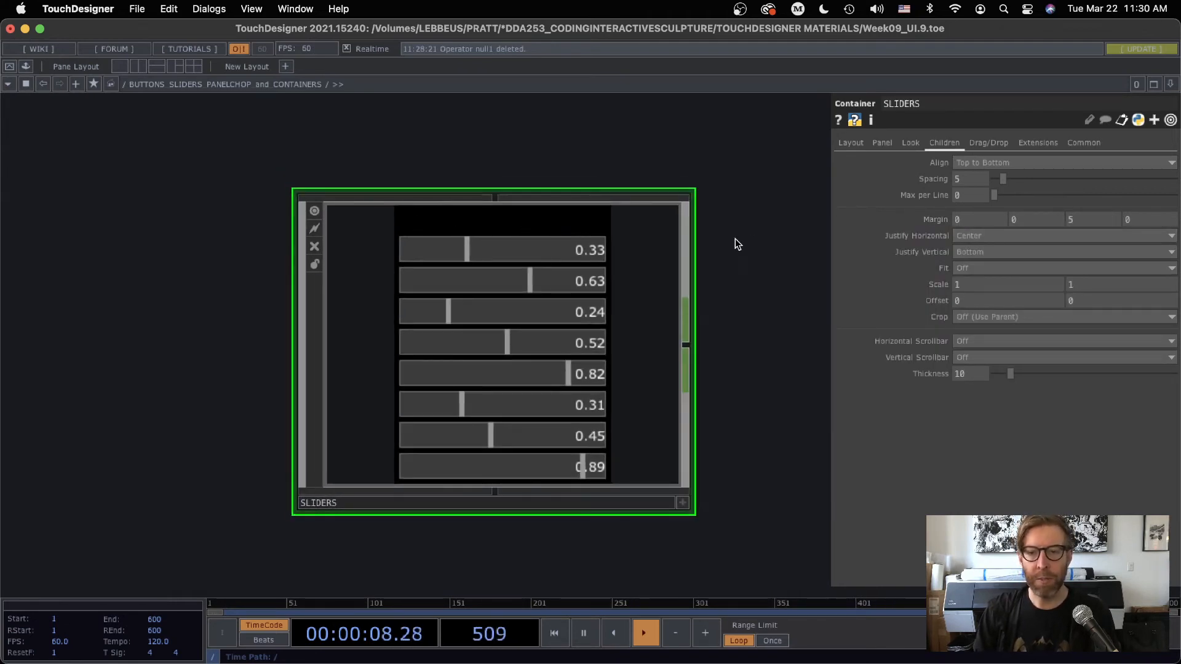
Enter the SLIDERS container and add a Text TOP below the merge and out operators
drag(731, 224, 667, 198)
scroll(435, 343, up, 4)
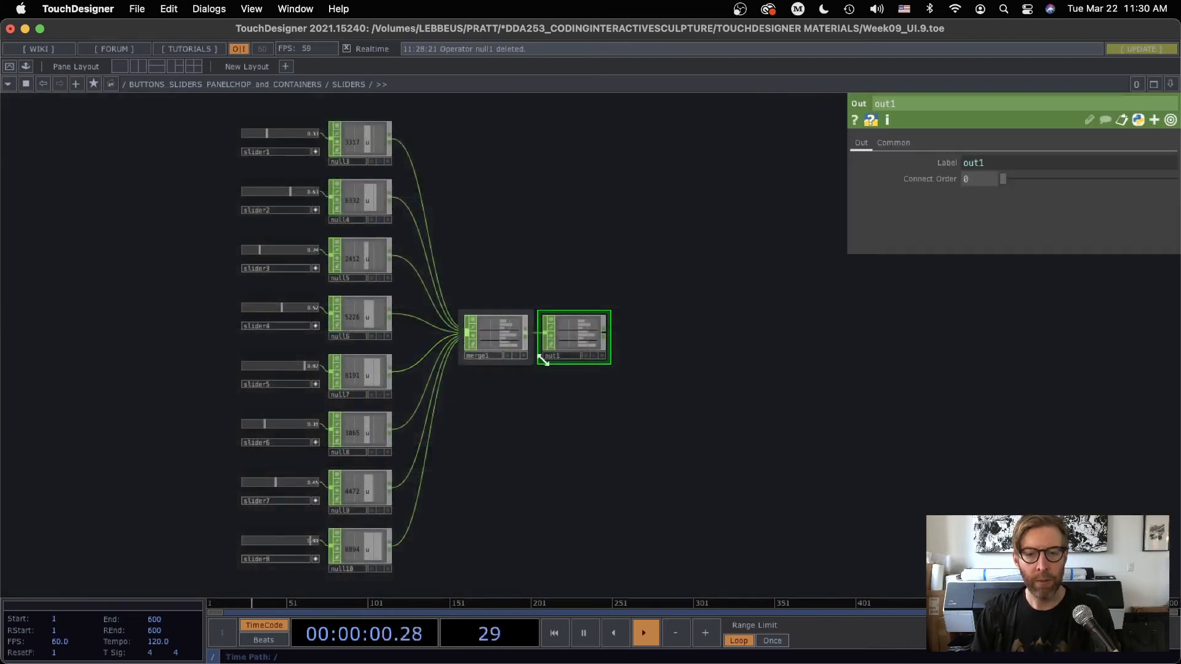
drag(619, 434, 614, 387)
key(Tab)
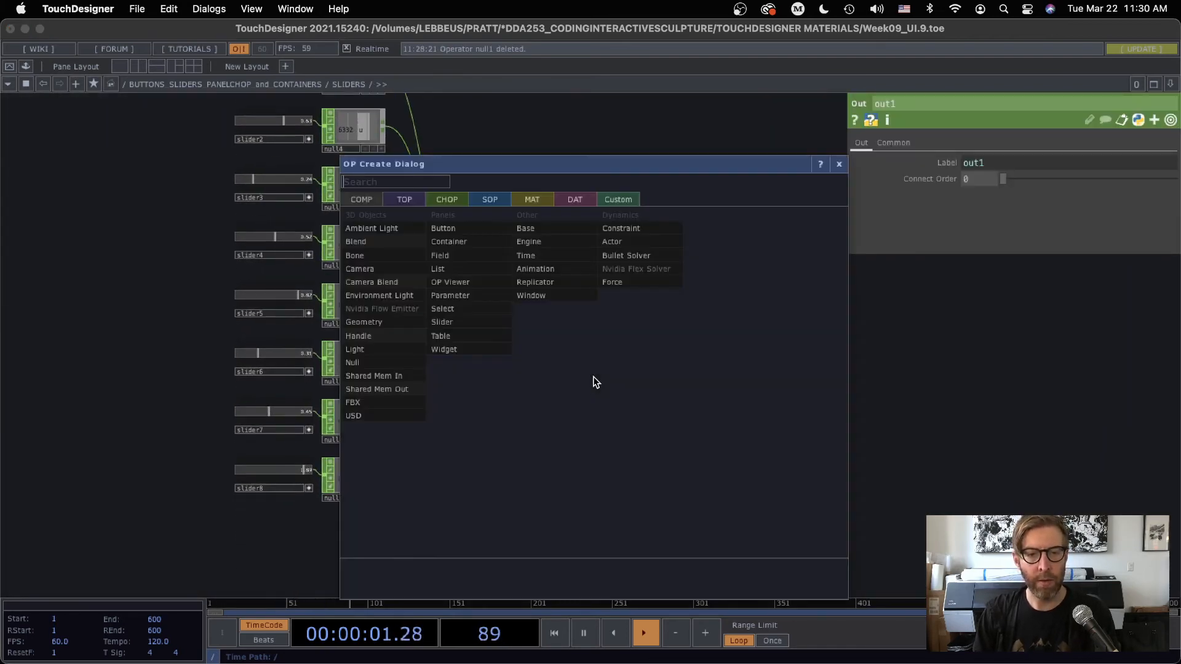
click(403, 200)
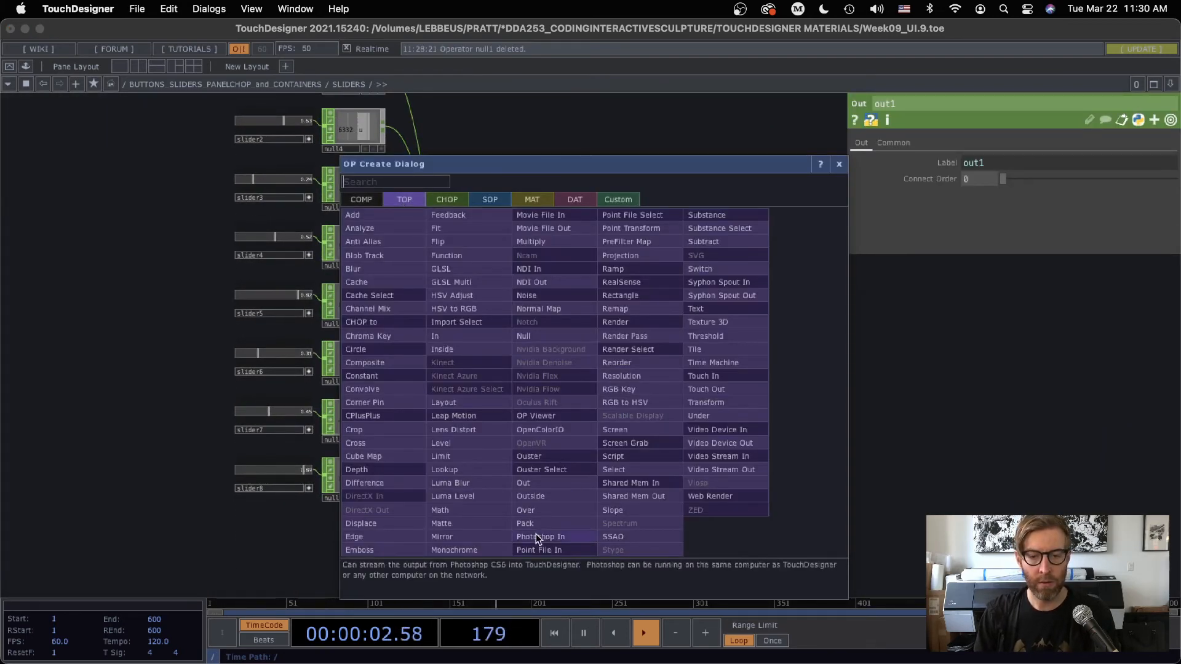
click(707, 323)
click(529, 388)
Return to the parent network and check the SLIDERS container's width and height
scroll(655, 389, down, 3)
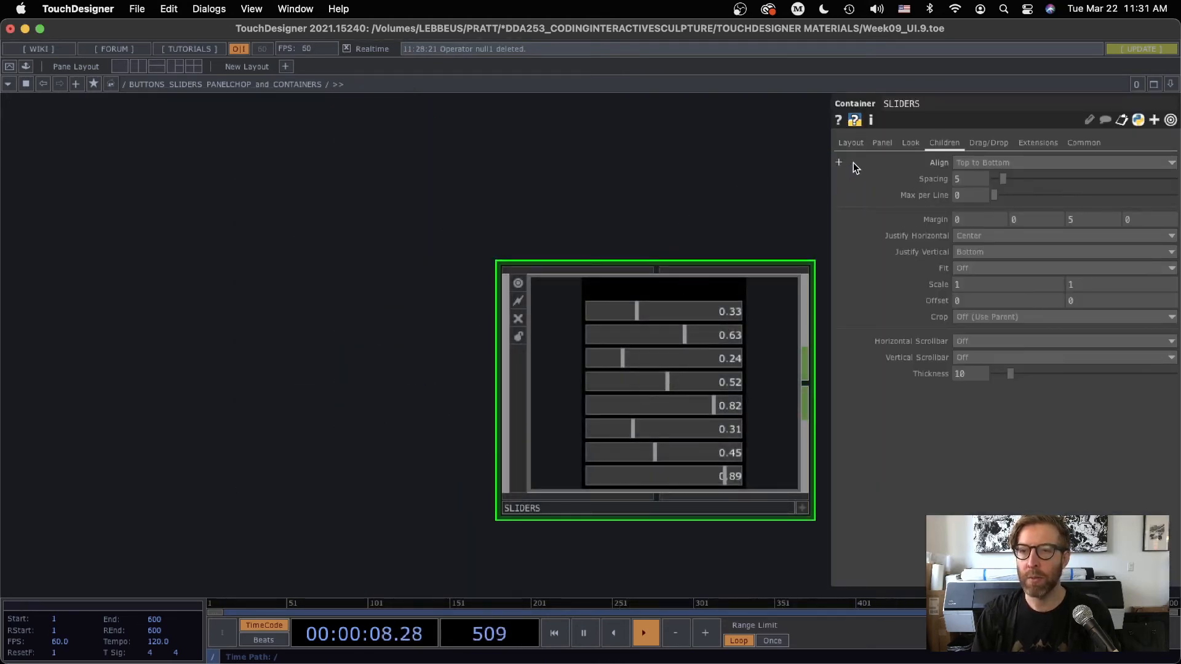
click(854, 143)
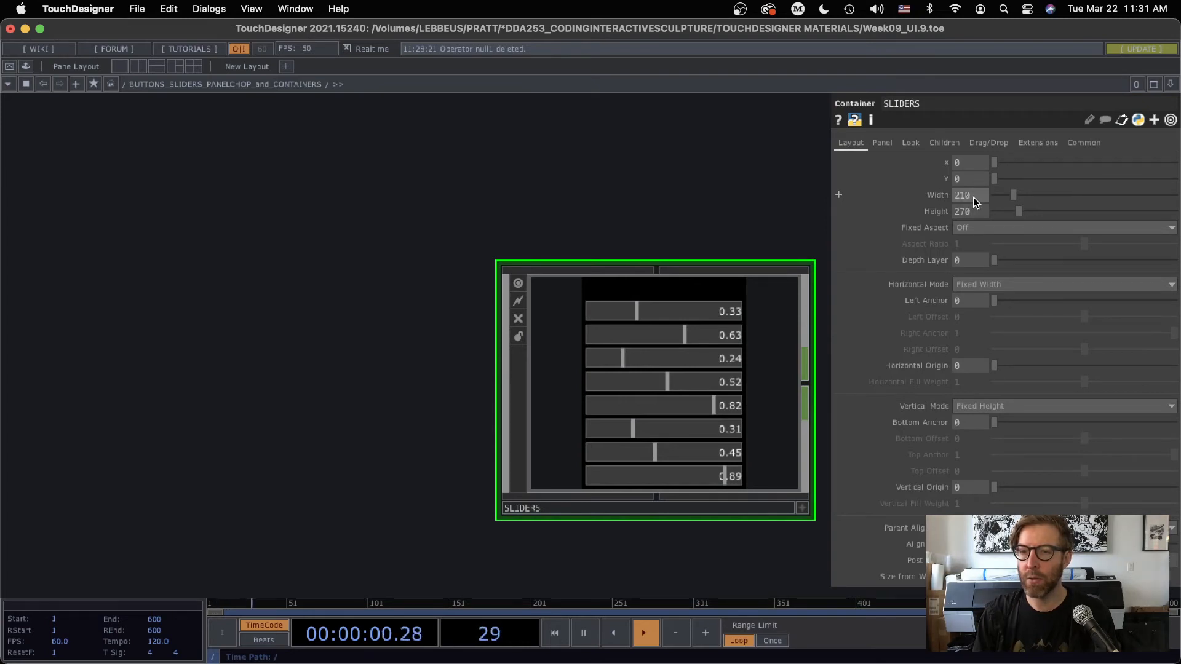
drag(708, 208, 596, 186)
scroll(629, 283, up, 1)
scroll(629, 283, up, 2)
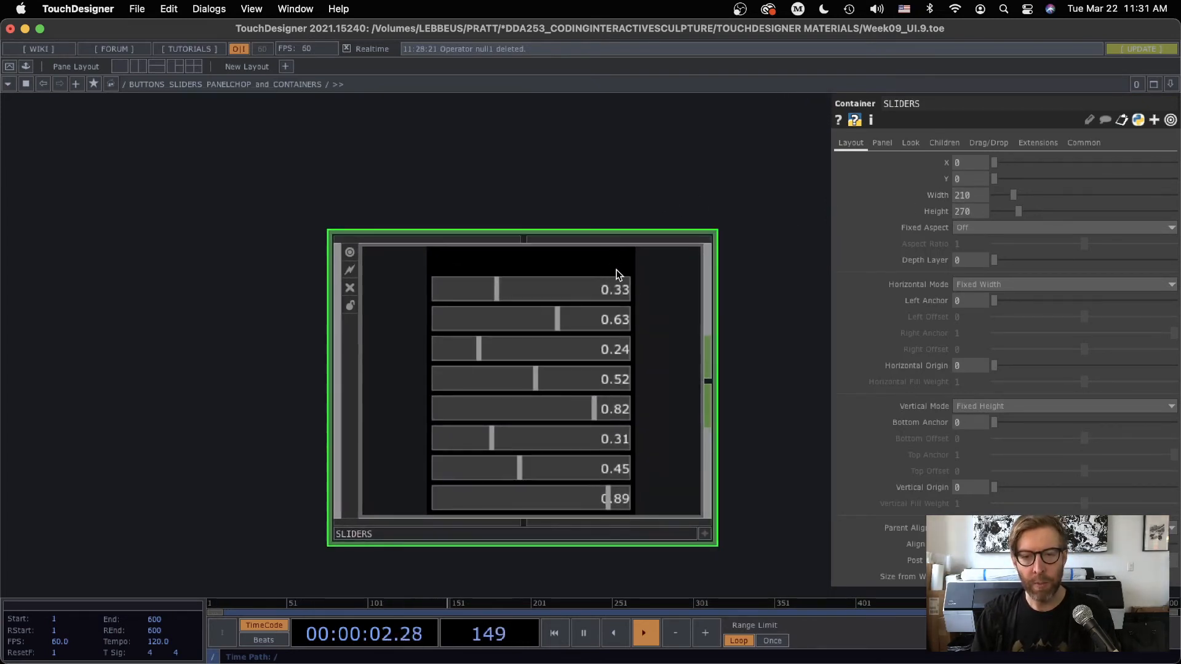
Enter the SLIDERS container and set the Text TOP's resolution to 210 by 25
scroll(537, 266, up, 3)
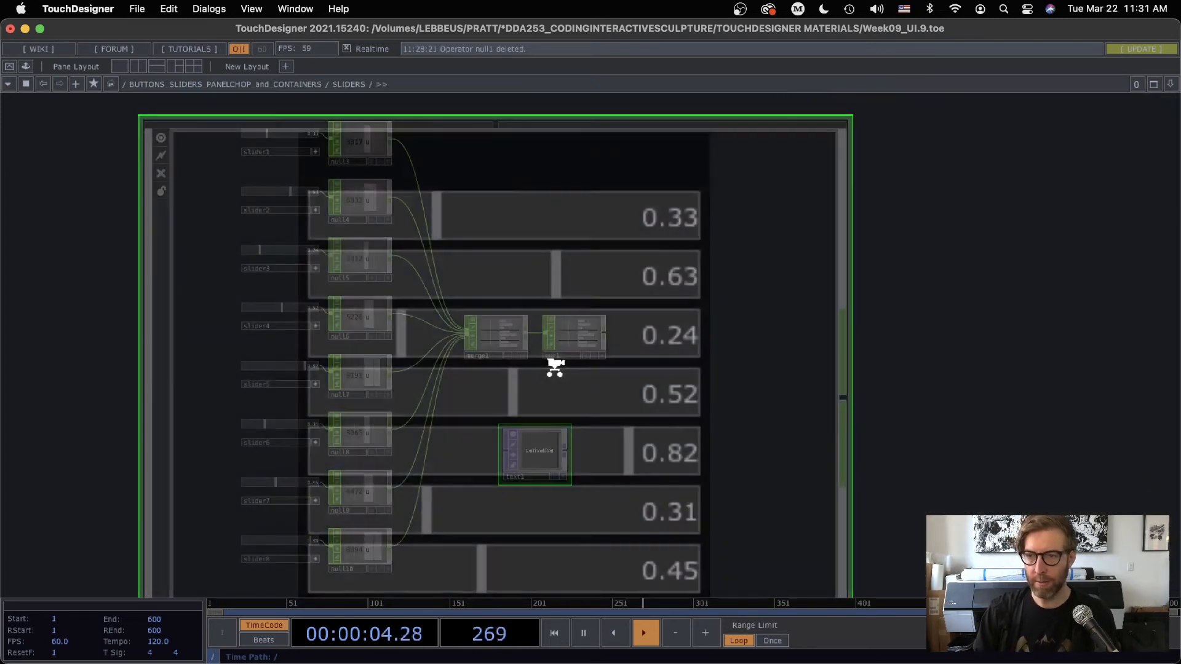
scroll(527, 511, up, 3)
click(984, 143)
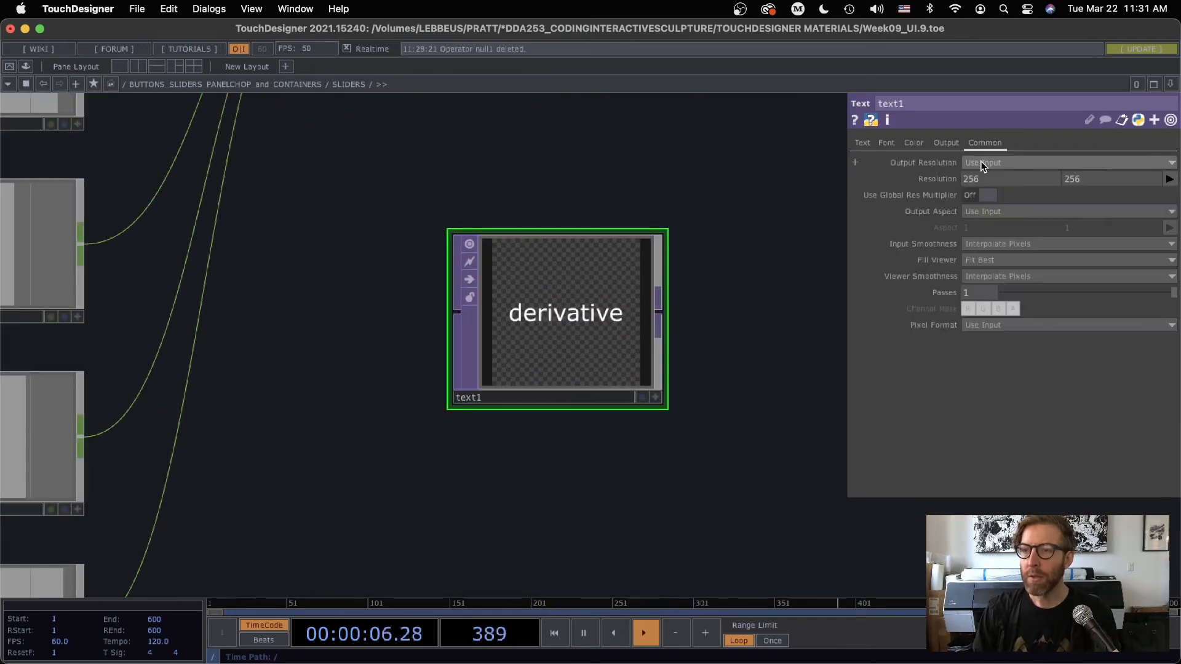
key(Tab)
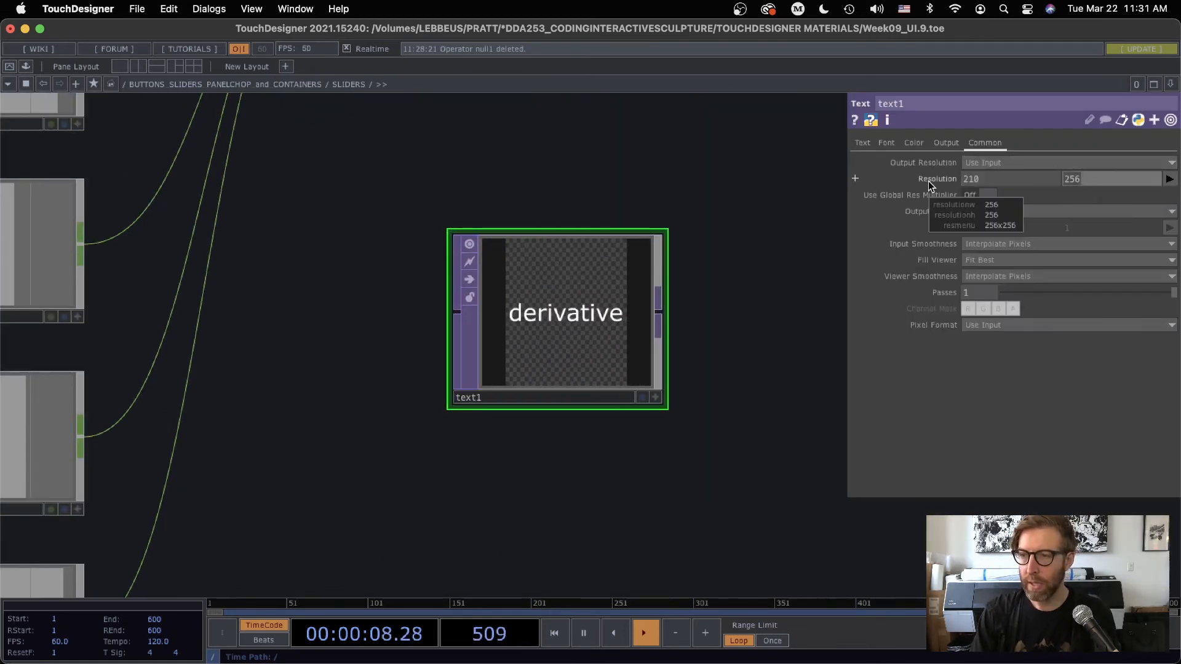
key(Return)
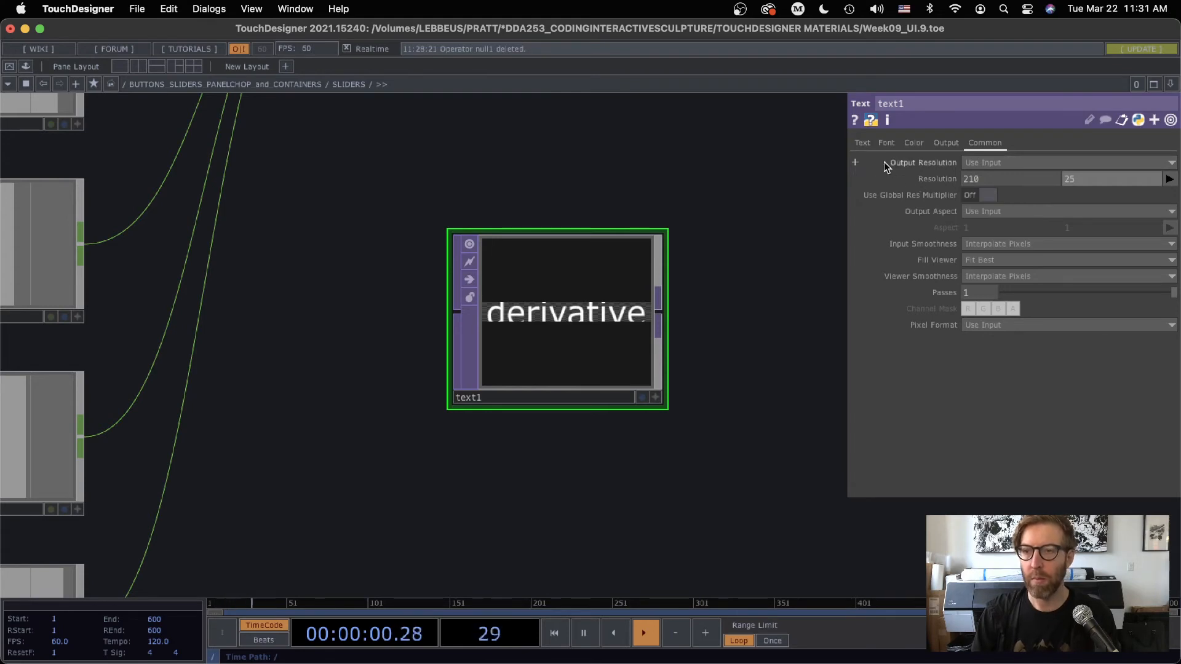
Change the Text TOP's text to "Sliders" and set its horizontal font size to 15
click(863, 143)
drag(1014, 243, 948, 246)
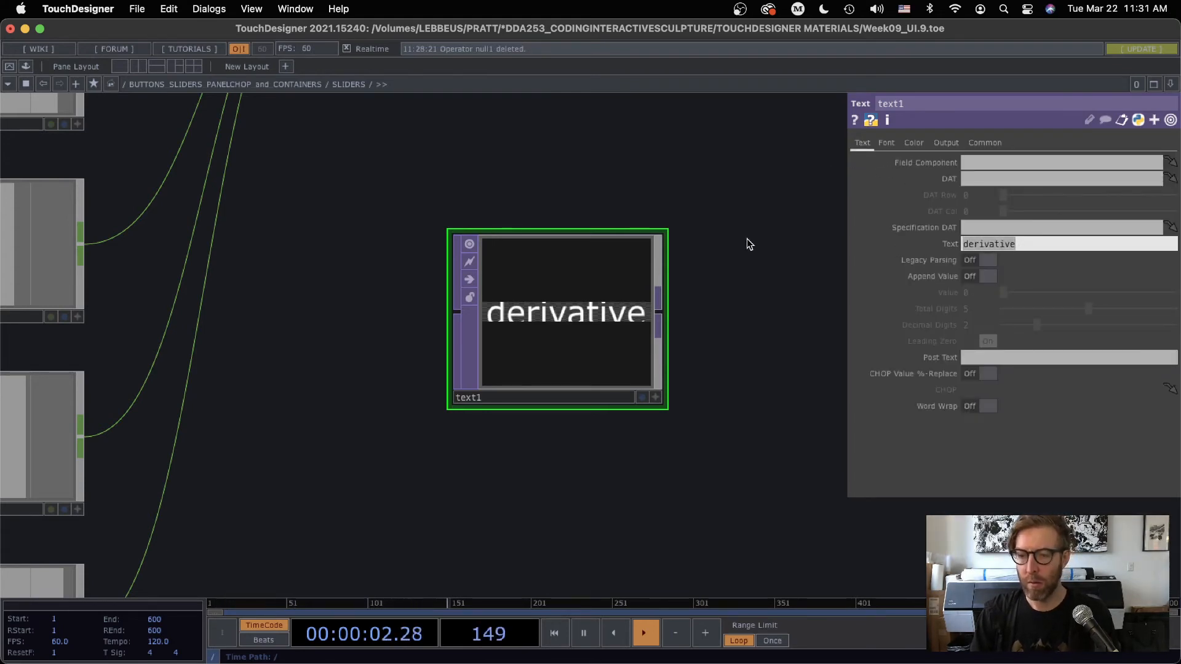
text(S)
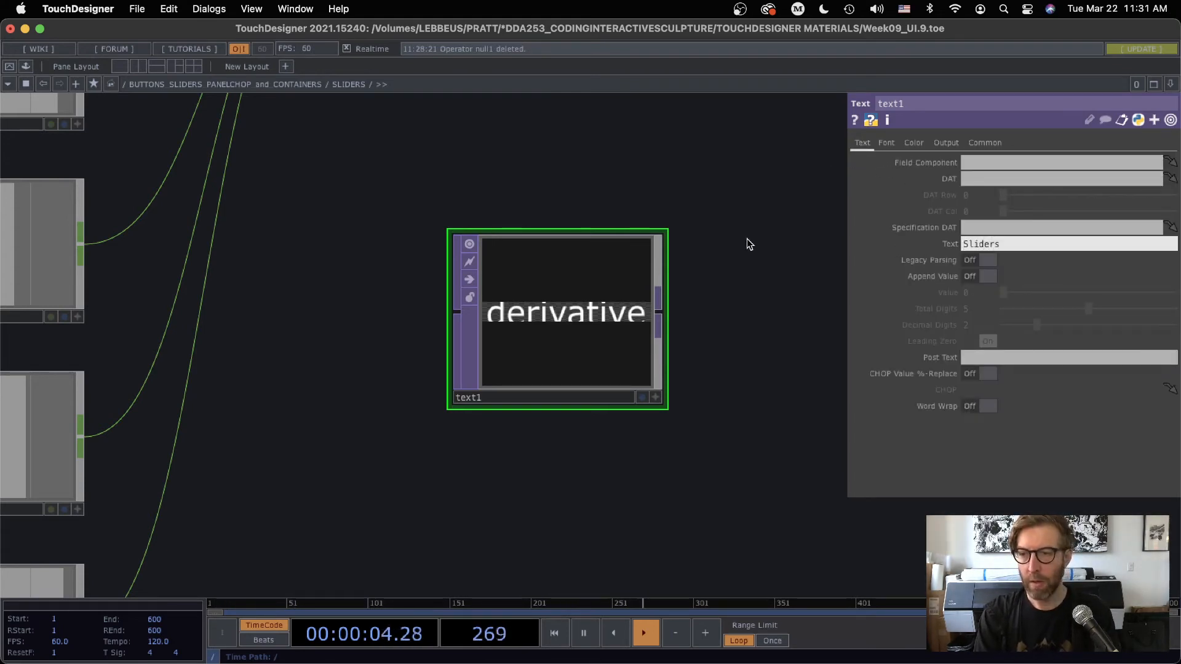
text(liders)
key(Return)
click(886, 143)
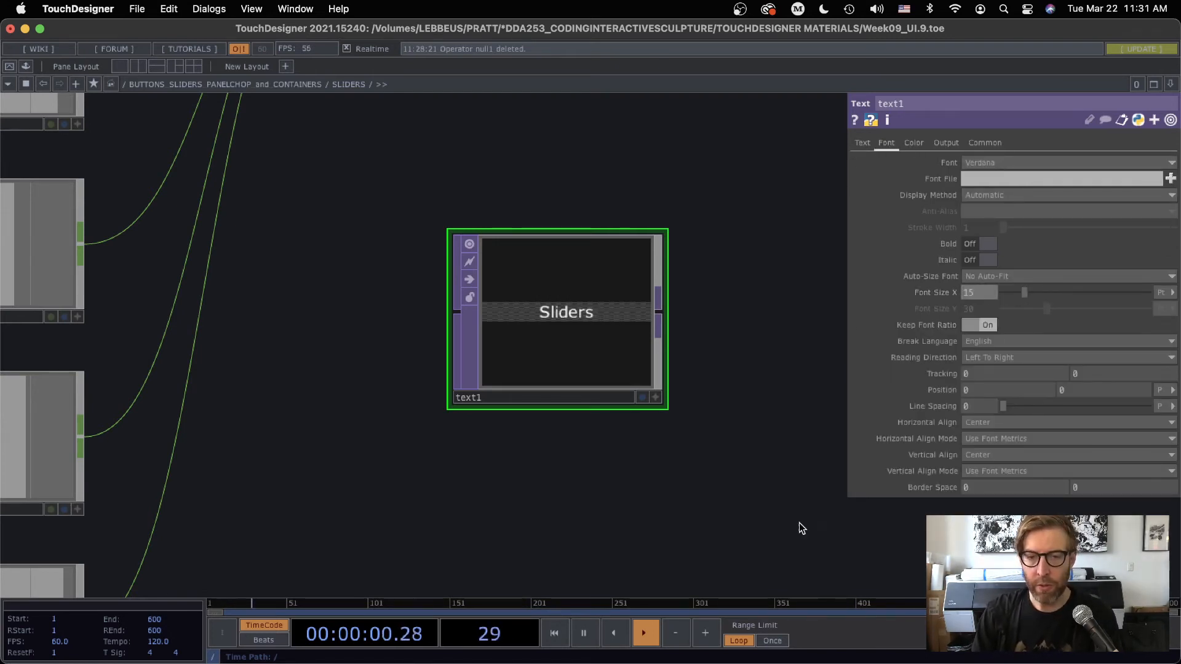
Return to the parent network and set the SLIDERS container's Background TOP to ./text1 with TOP Fill at Native Resolution
scroll(671, 473, down, 5)
scroll(673, 470, down, 6)
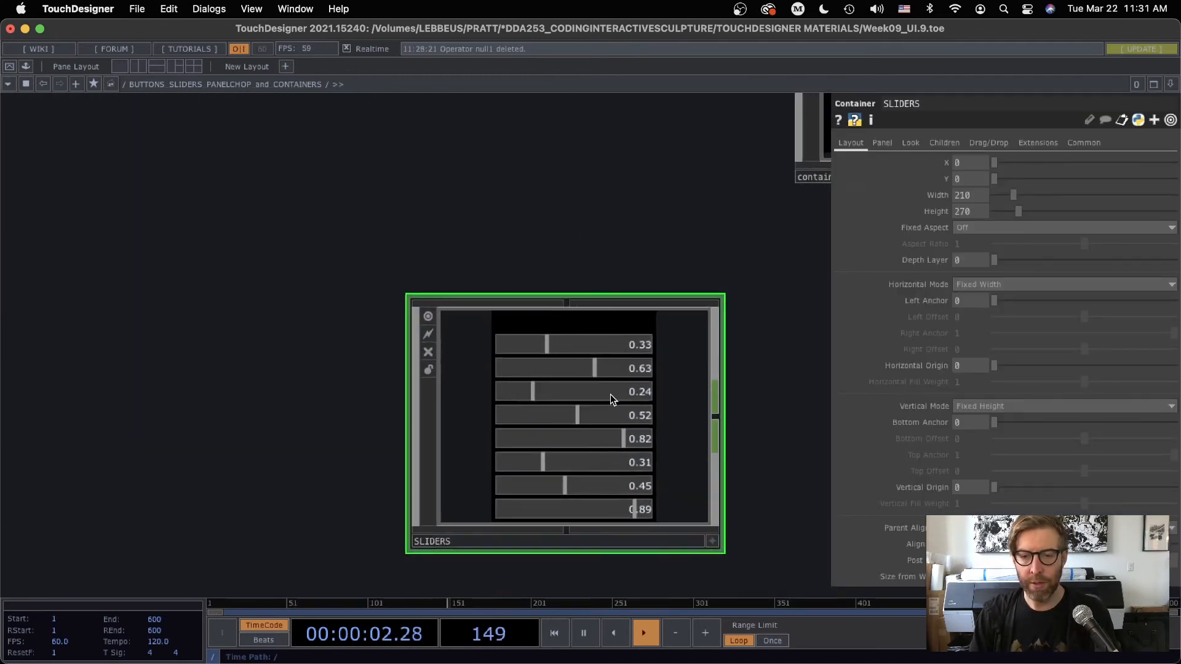
click(911, 143)
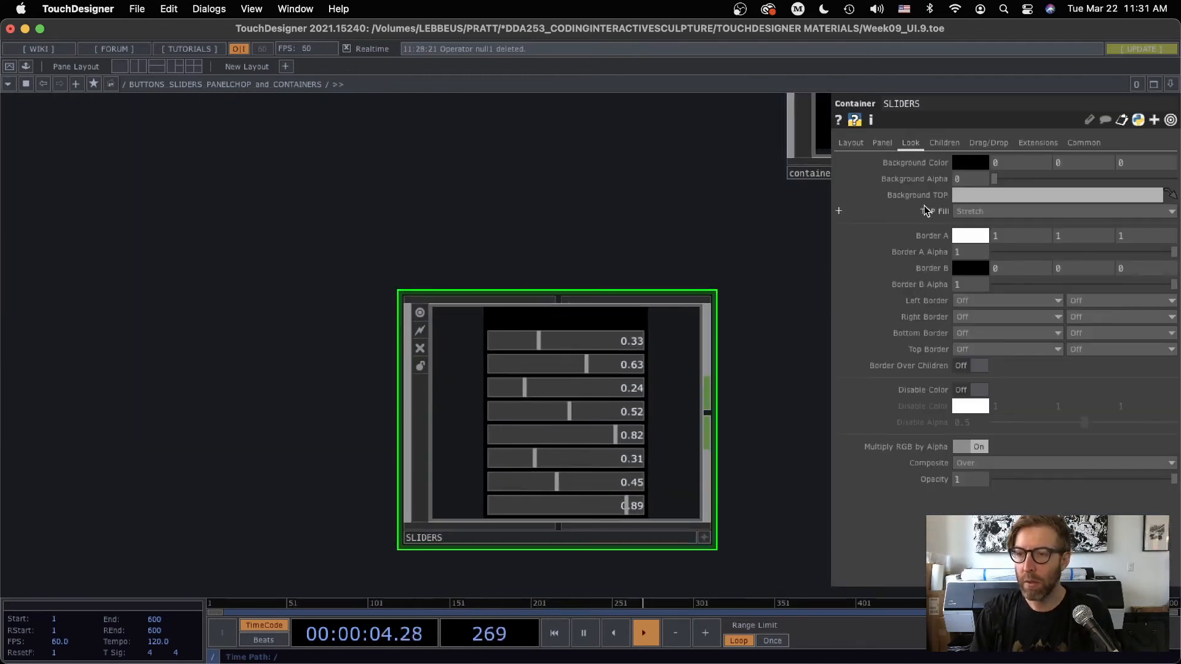
click(962, 197)
text(../)
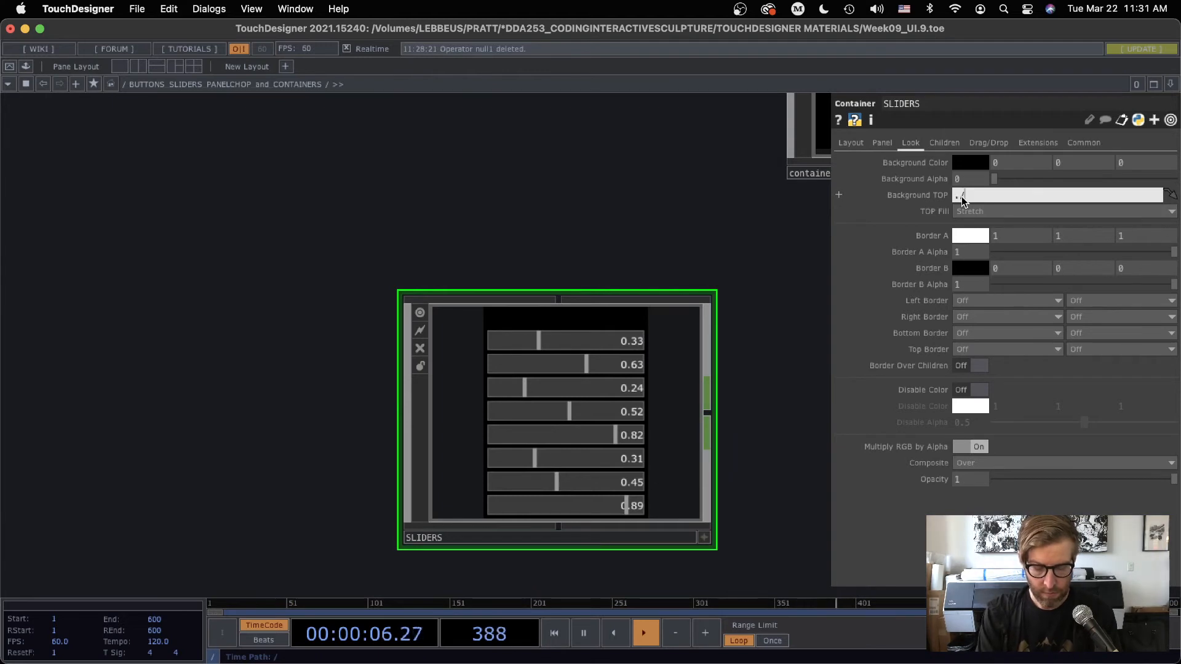
text(text1)
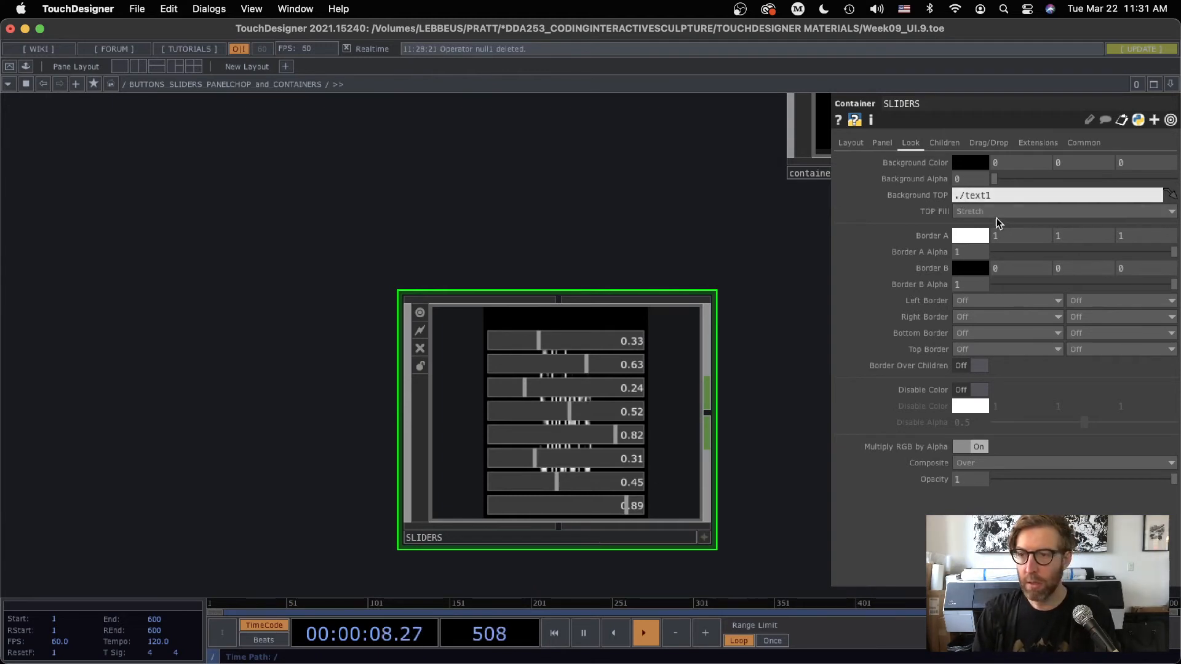
click(978, 212)
click(975, 279)
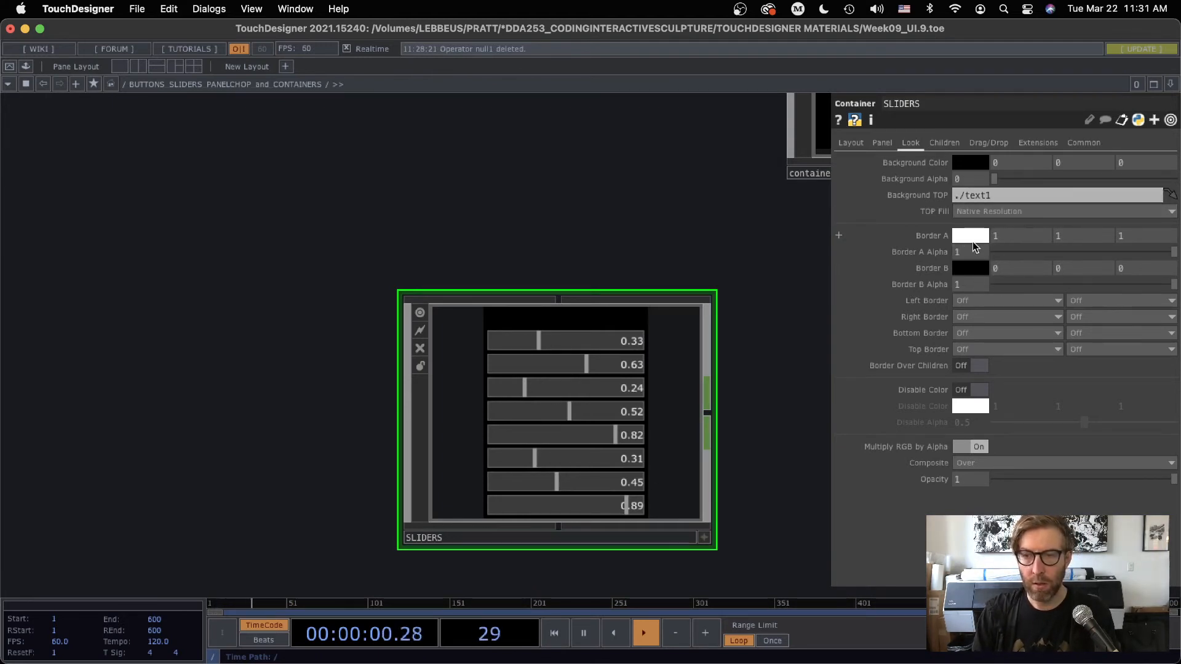
drag(741, 283, 687, 214)
scroll(532, 367, up, 5)
drag(781, 266, 765, 268)
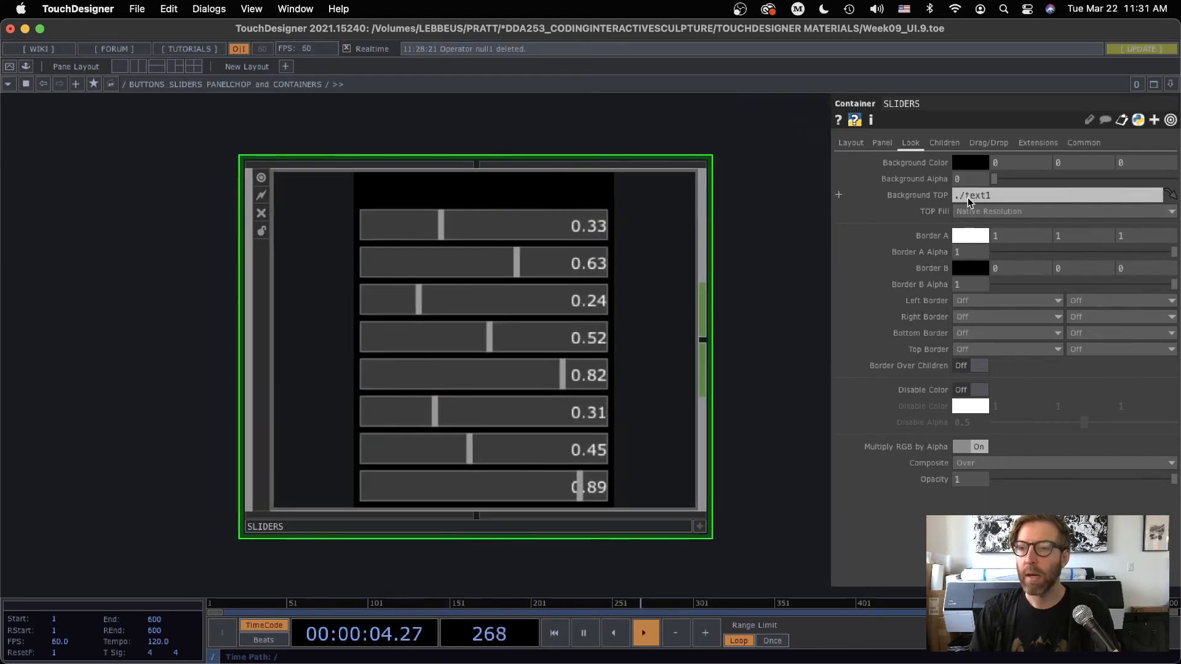
Enter the SLIDERS container and set the Text TOP's resolution width to the expression me.parent().width
scroll(496, 380, up, 5)
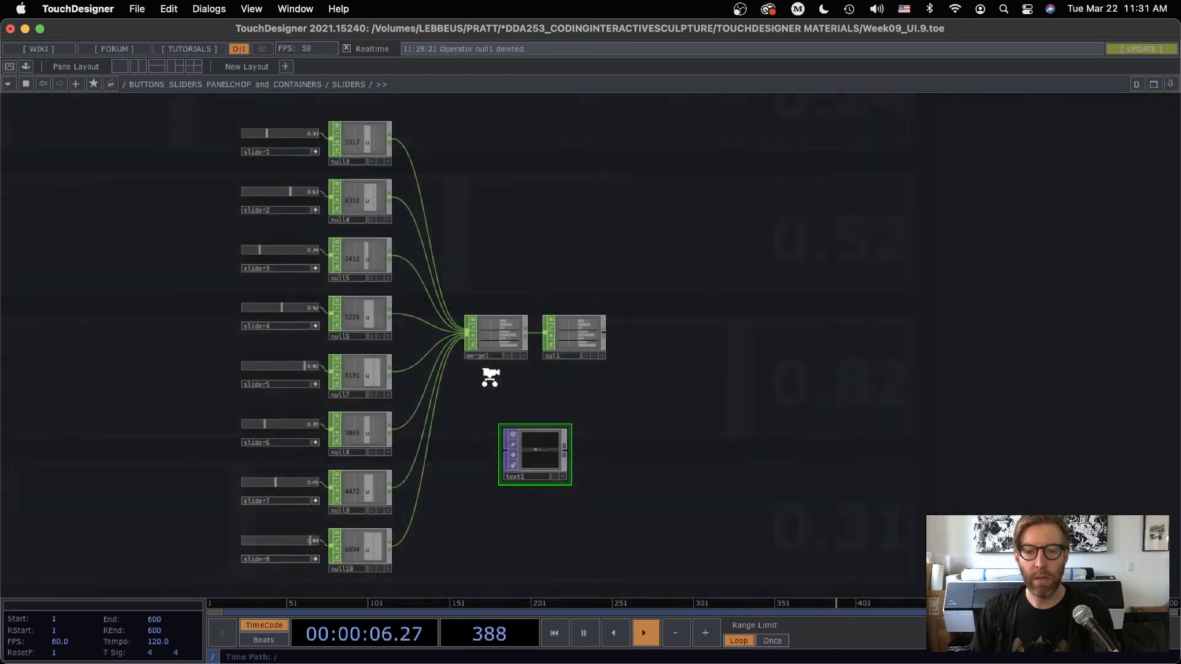
drag(686, 435, 665, 342)
scroll(581, 355, up, 5)
scroll(581, 356, up, 3)
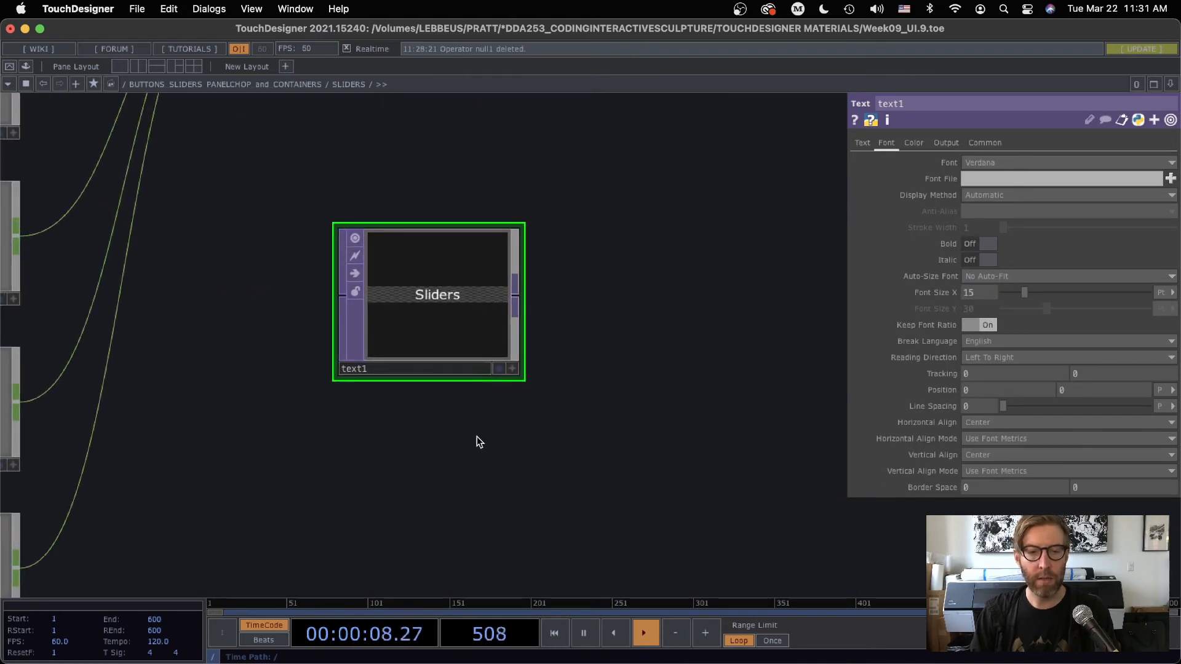
key(Tab)
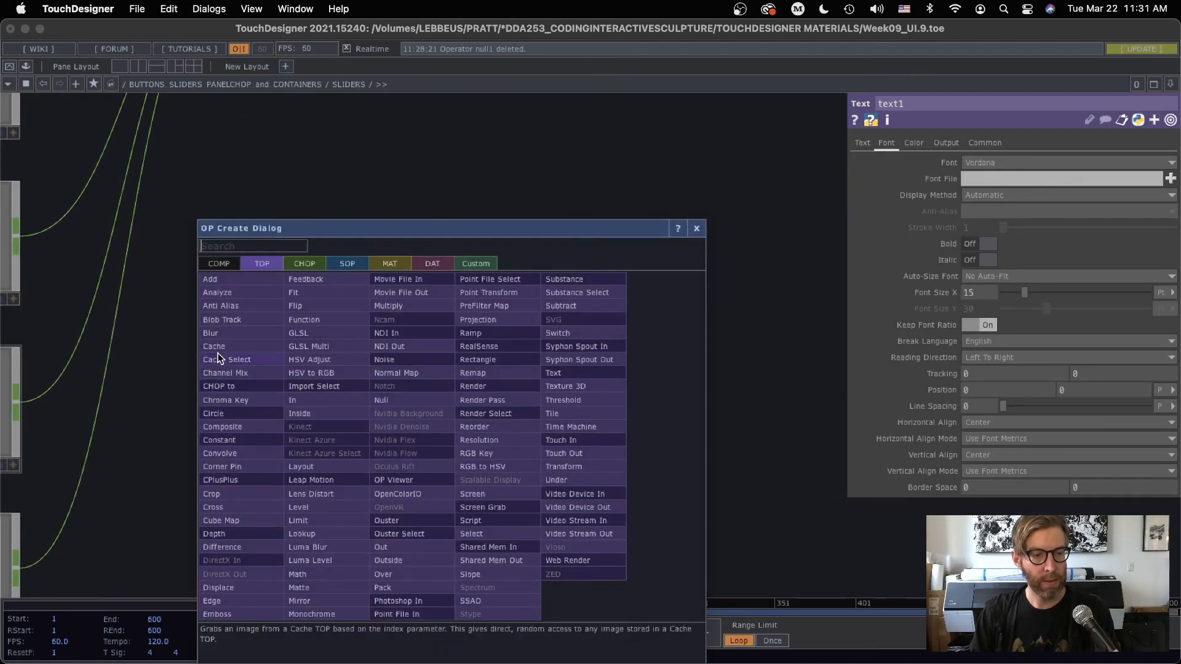
click(696, 229)
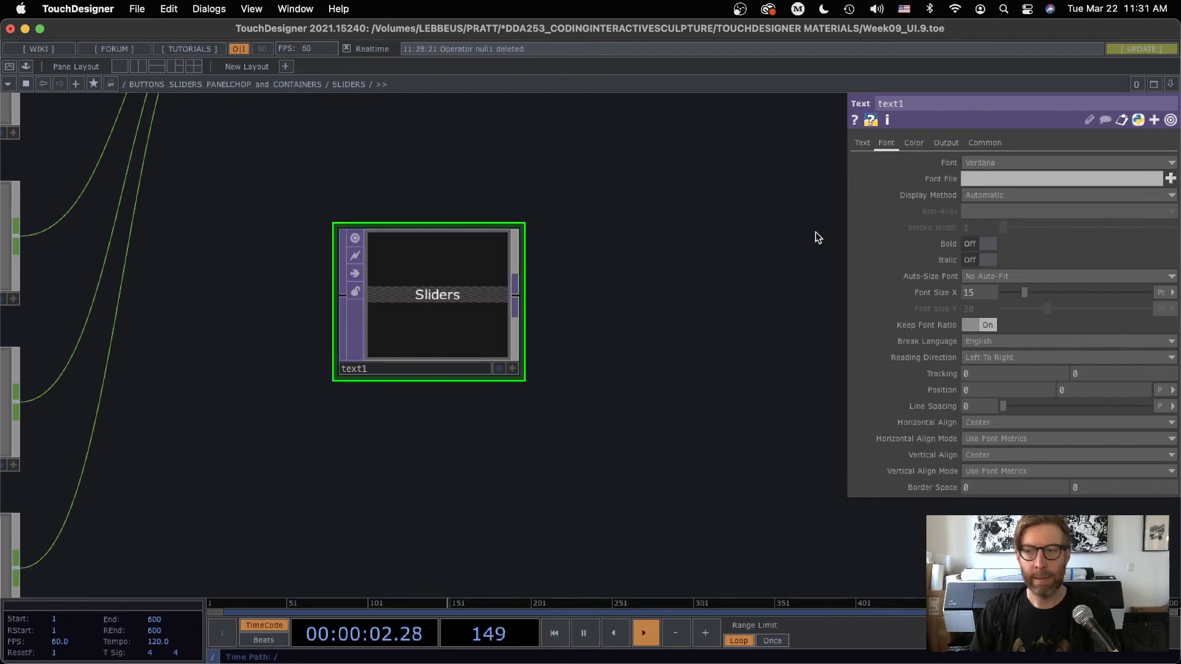
click(991, 143)
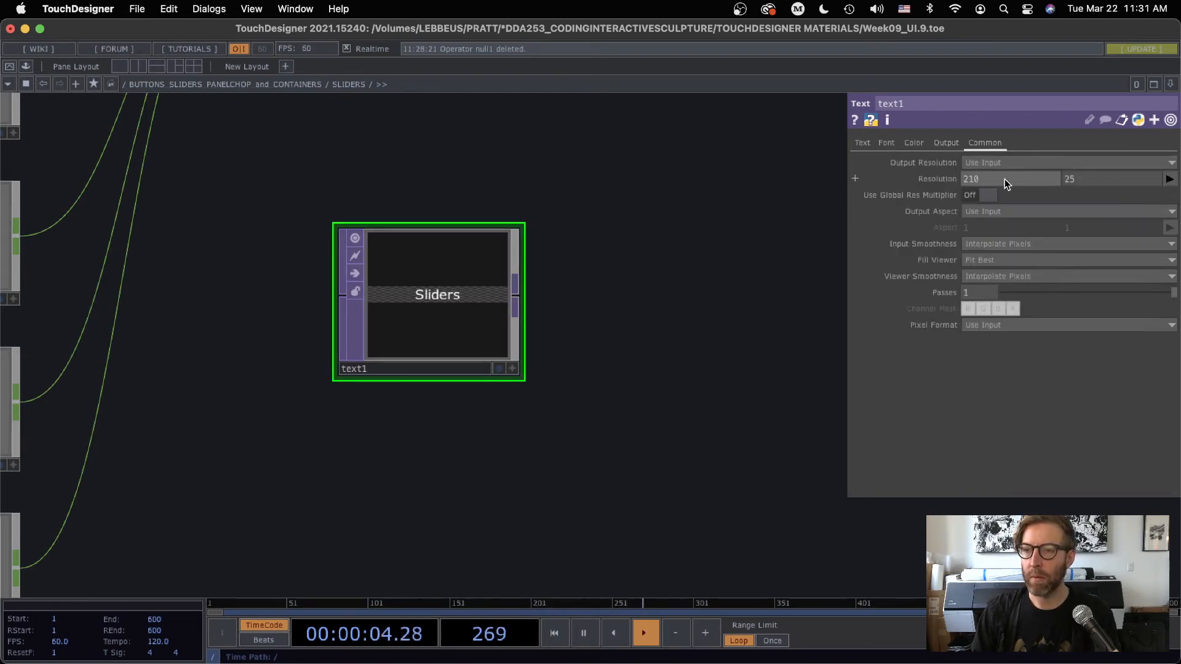
click(900, 180)
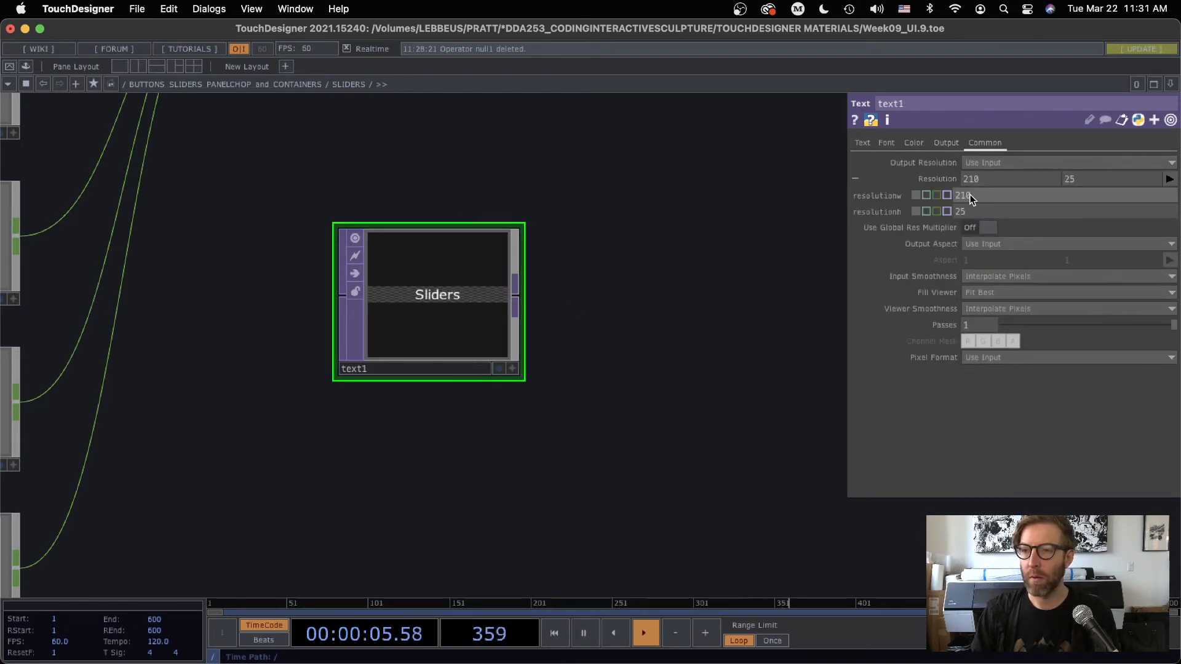
click(930, 211)
text(me)
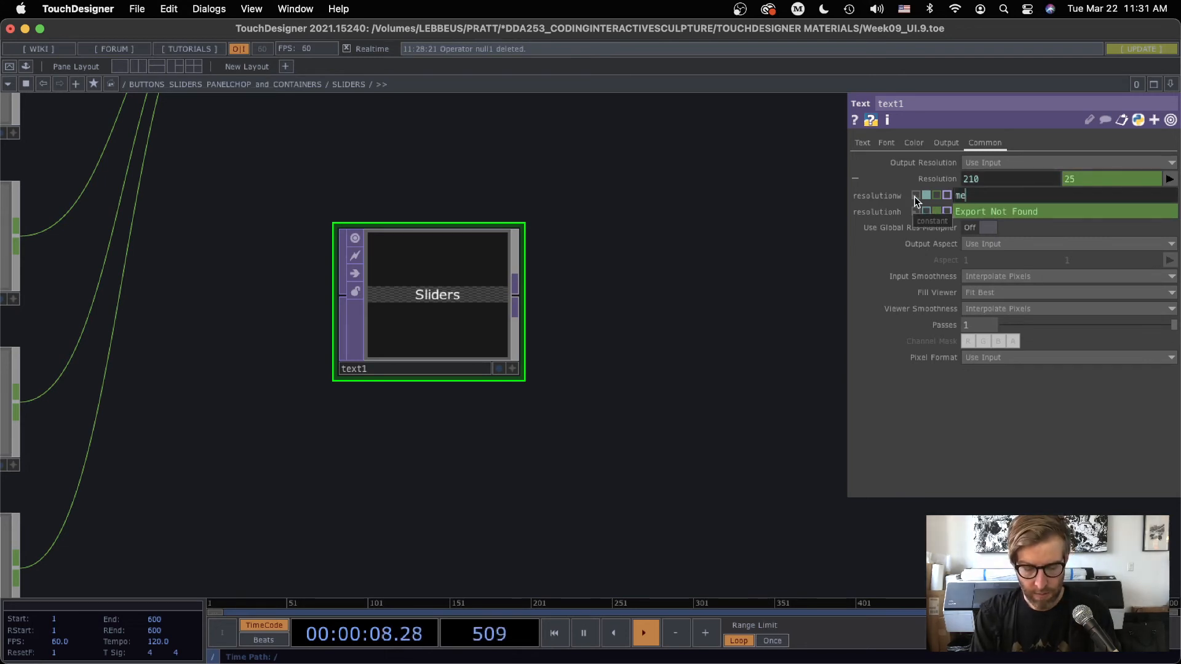
text(.parent().width)
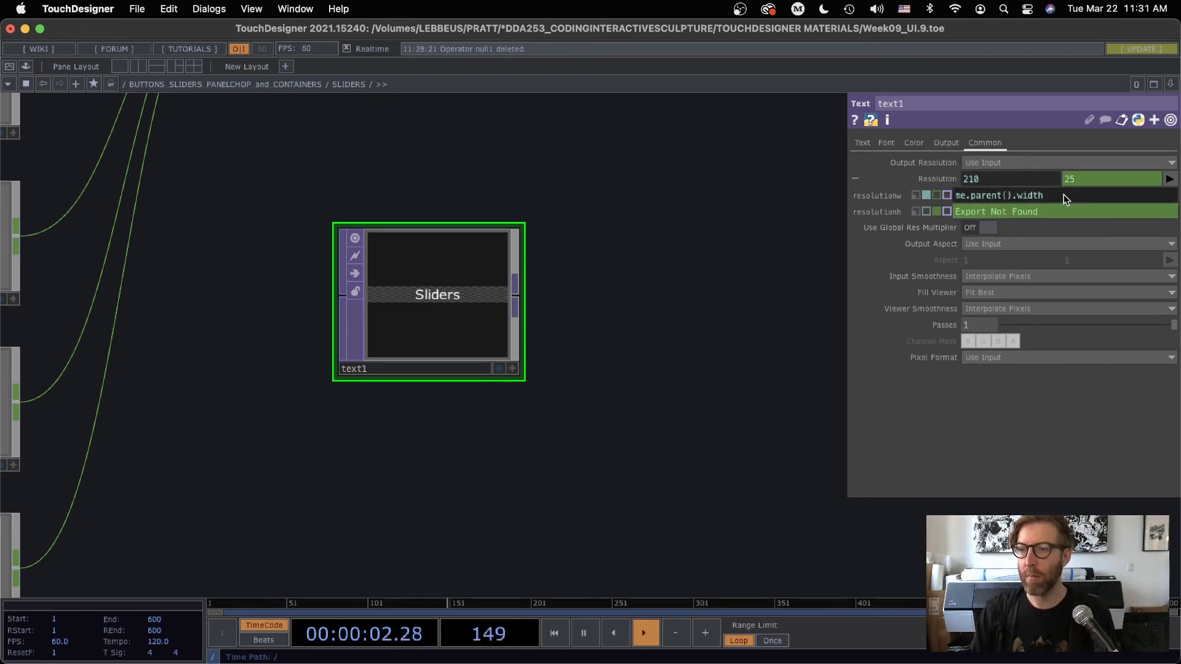
Set the Text TOP's resolution height to the expression me.parent().height
drag(1064, 195, 930, 195)
click(926, 211)
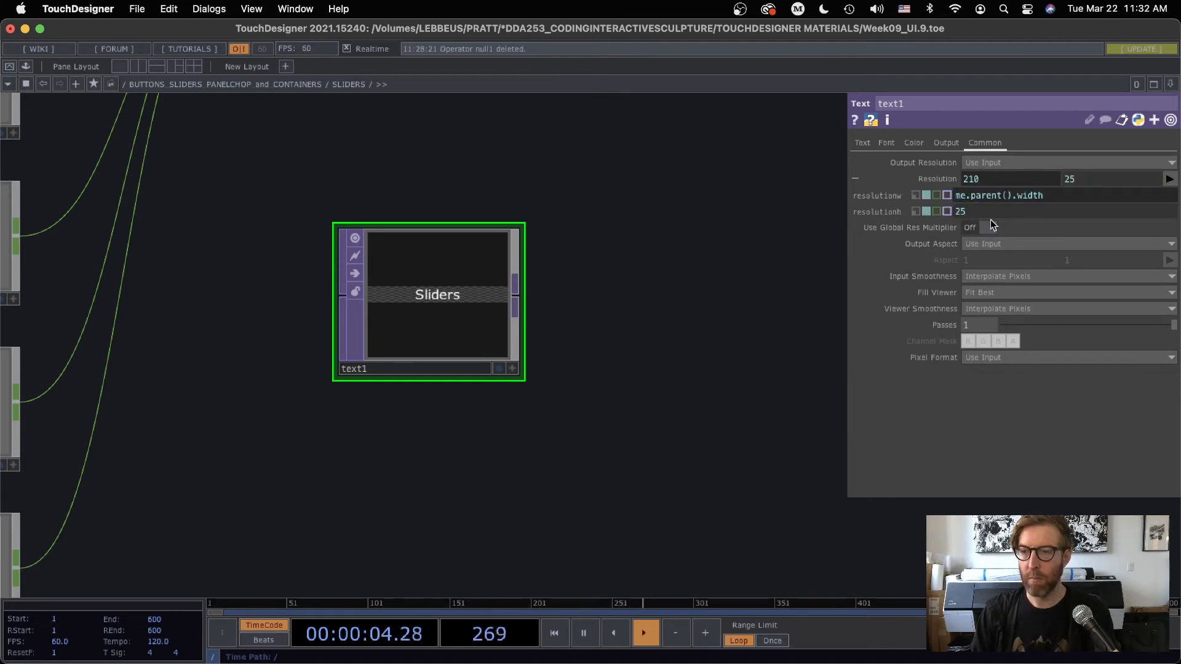
text(me.parent().)
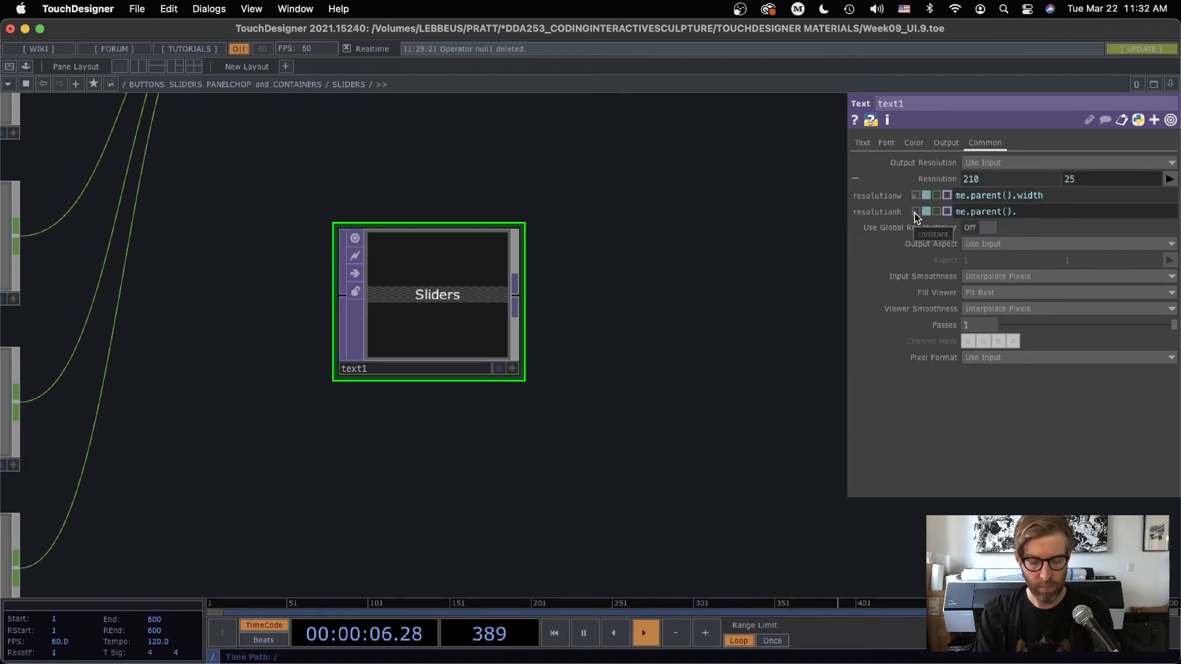
text(widht)
key(Return)
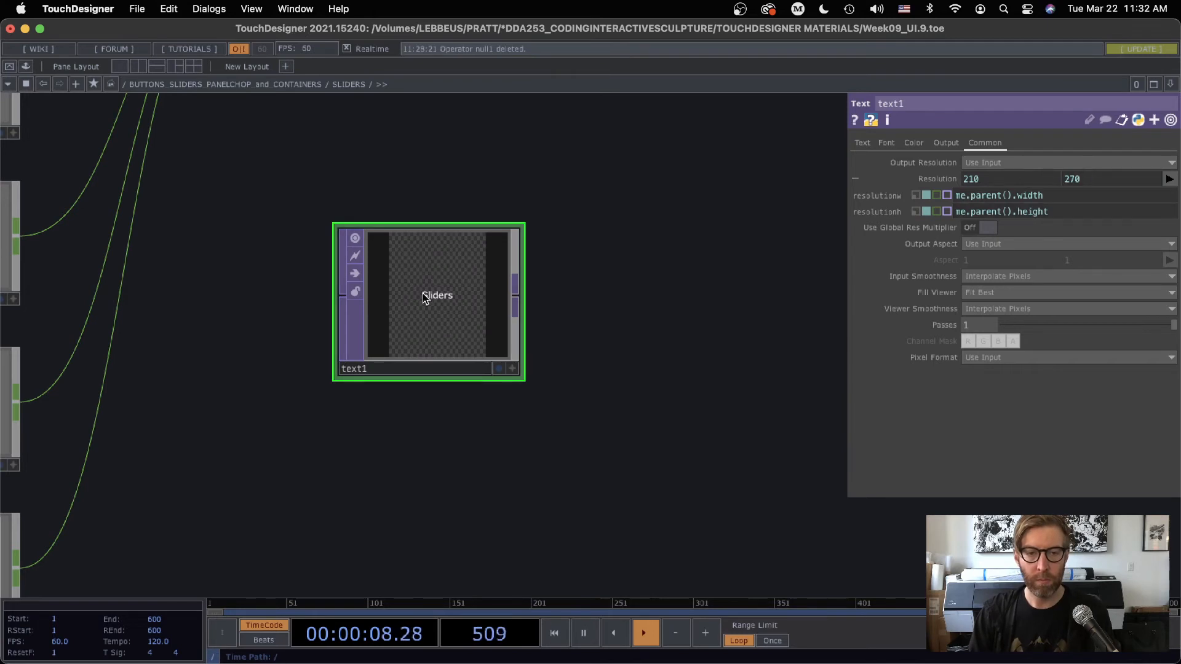
Switch the Text TOP's font position units to Fraction and set the vertical position to 0.45
scroll(424, 302, up, 2)
scroll(425, 304, up, 3)
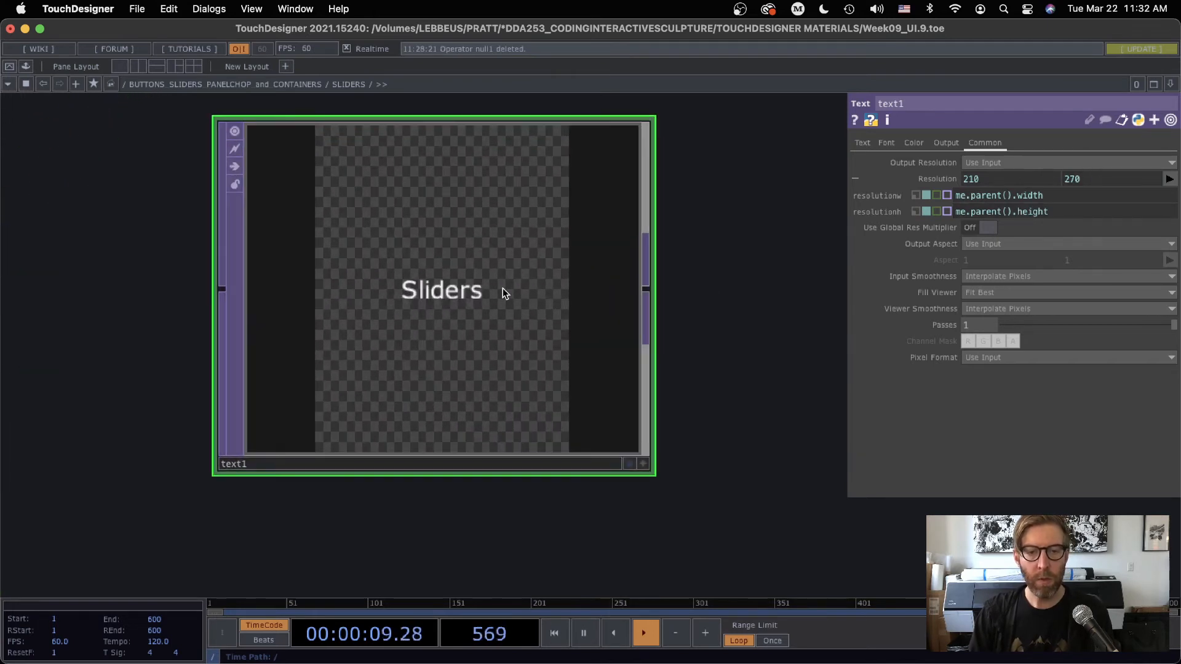
click(874, 144)
click(884, 143)
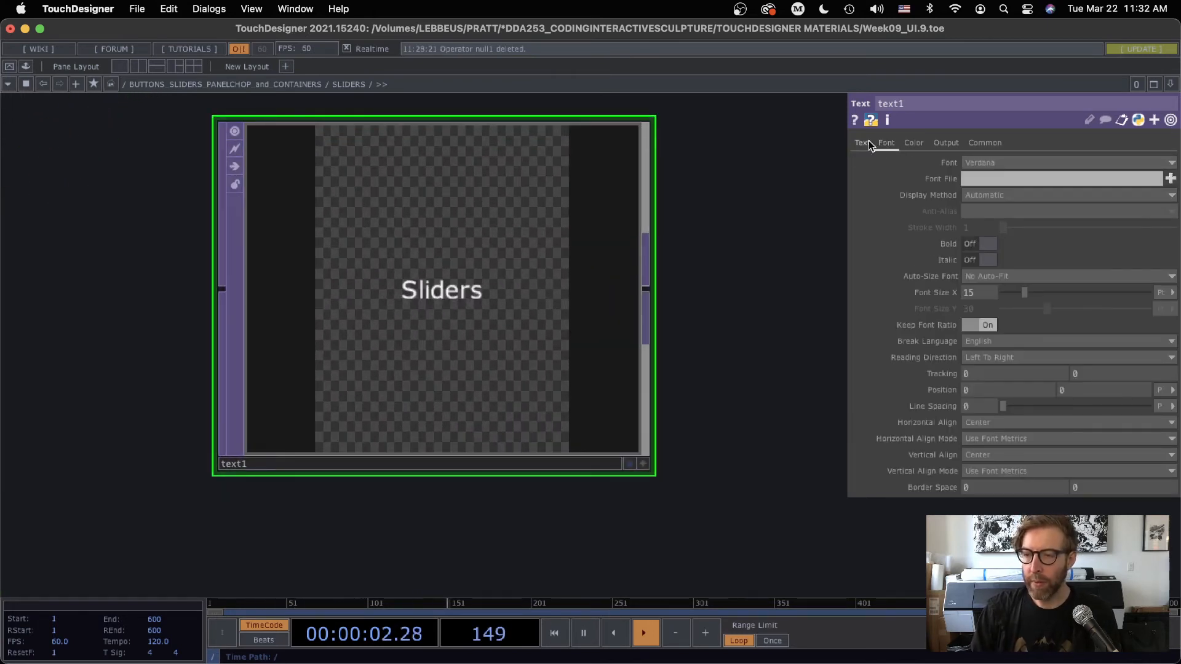
click(1161, 390)
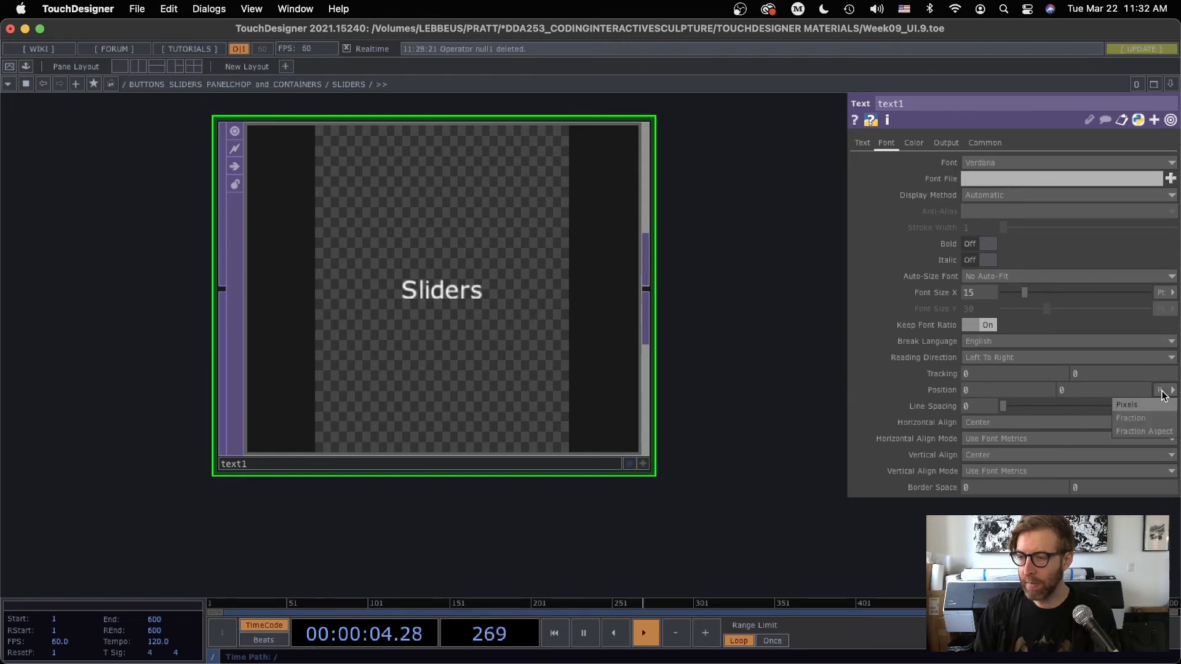
click(1138, 418)
drag(1088, 391, 1111, 410)
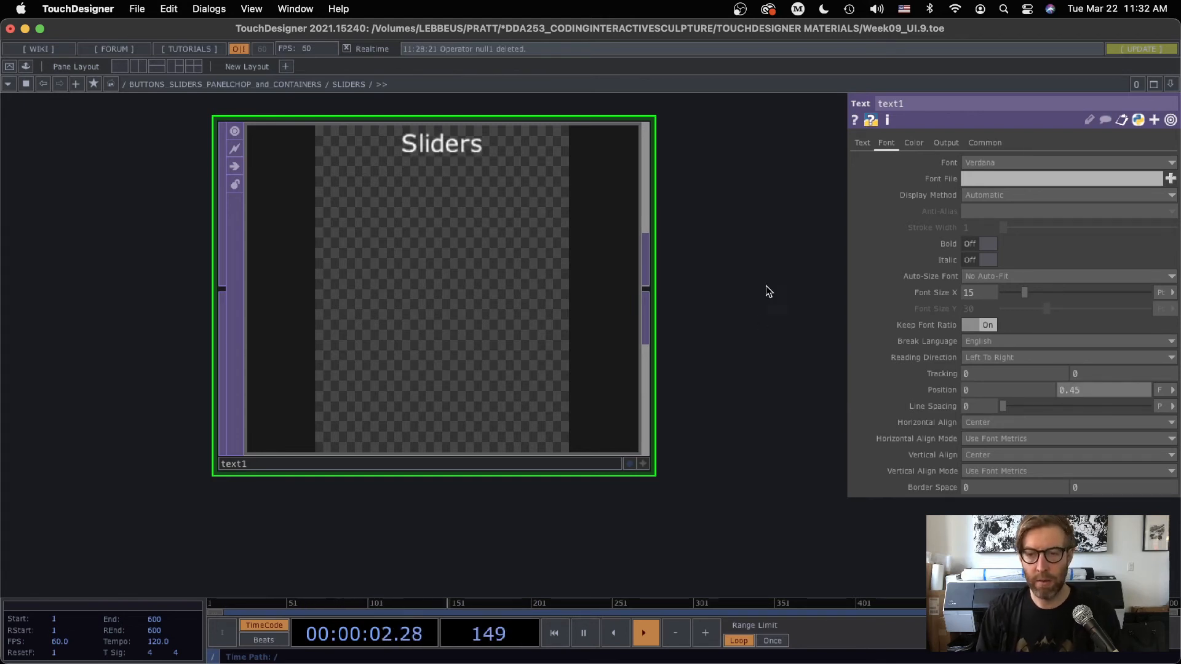
Return to the parent network with the parameters hidden and make the SLIDERS container's viewer active
key(p)
scroll(765, 275, down, 8)
key(u)
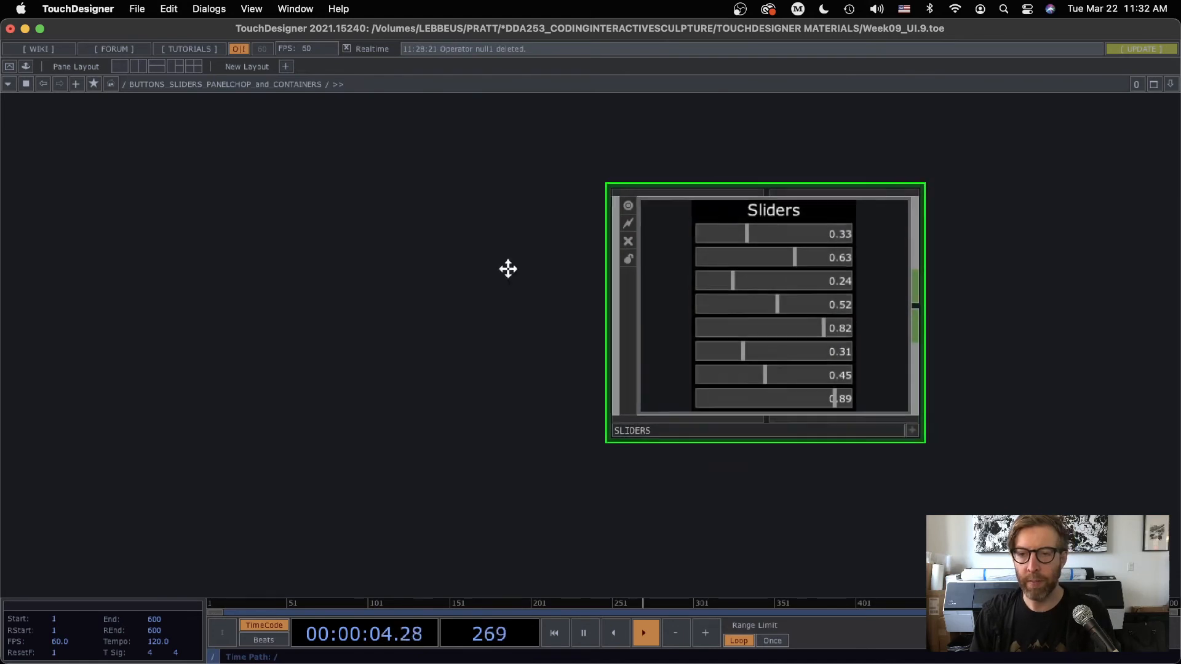
drag(508, 269, 263, 329)
scroll(445, 425, up, 4)
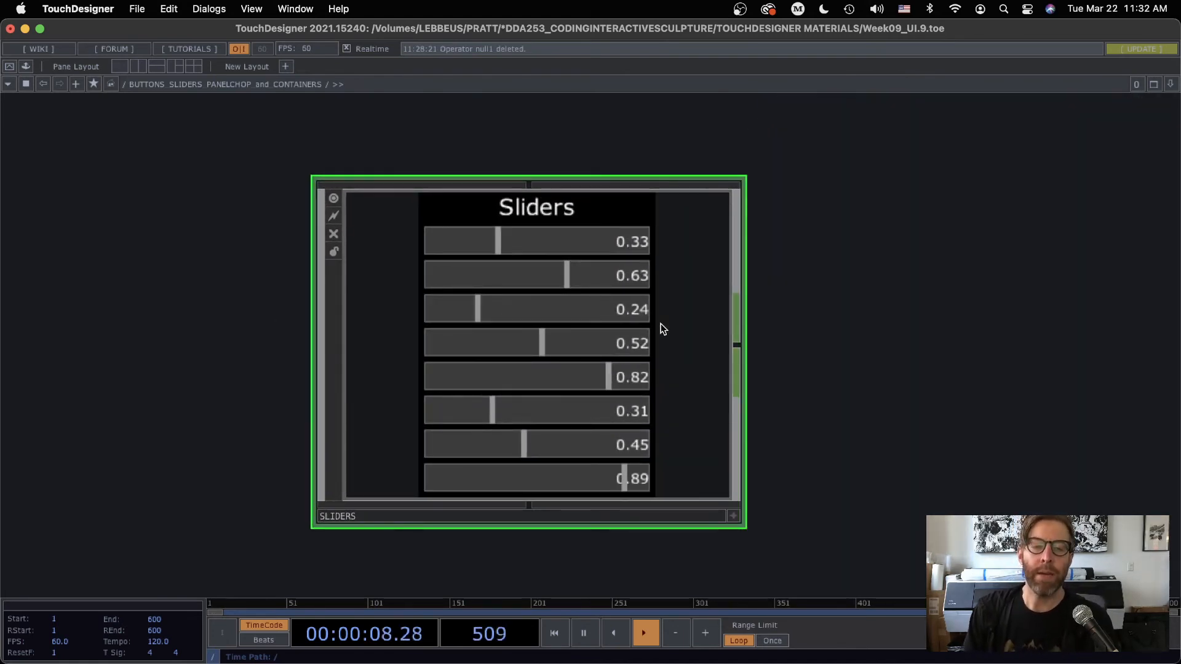
scroll(540, 338, up, 5)
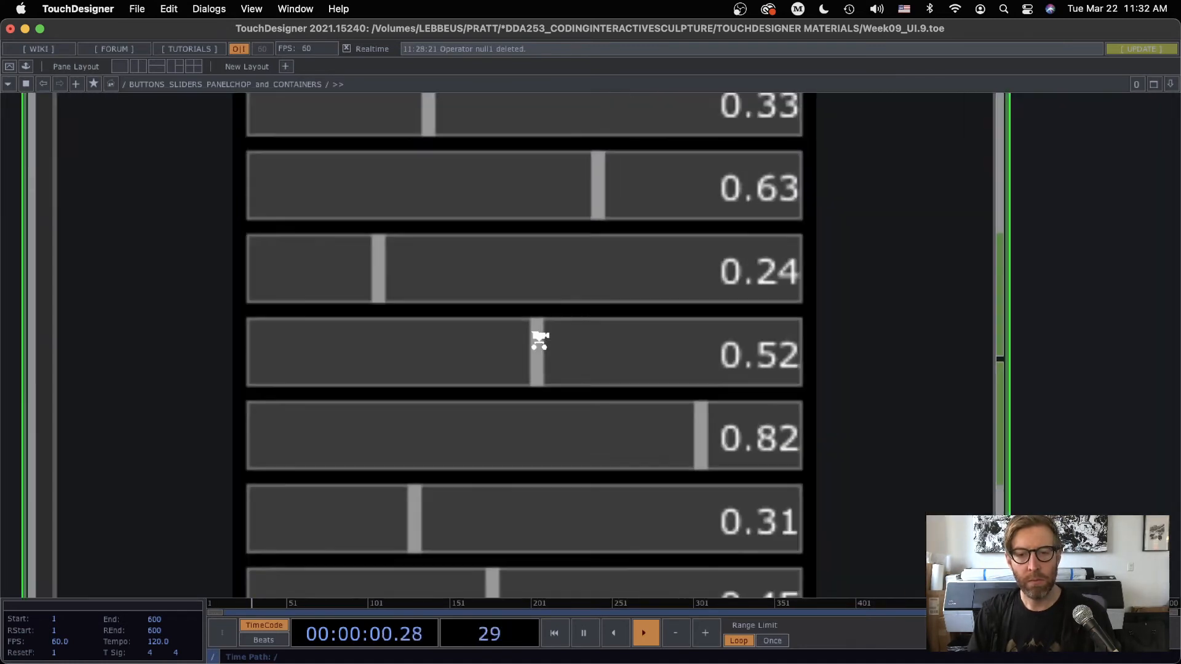
scroll(540, 340, down, 8)
click(644, 434)
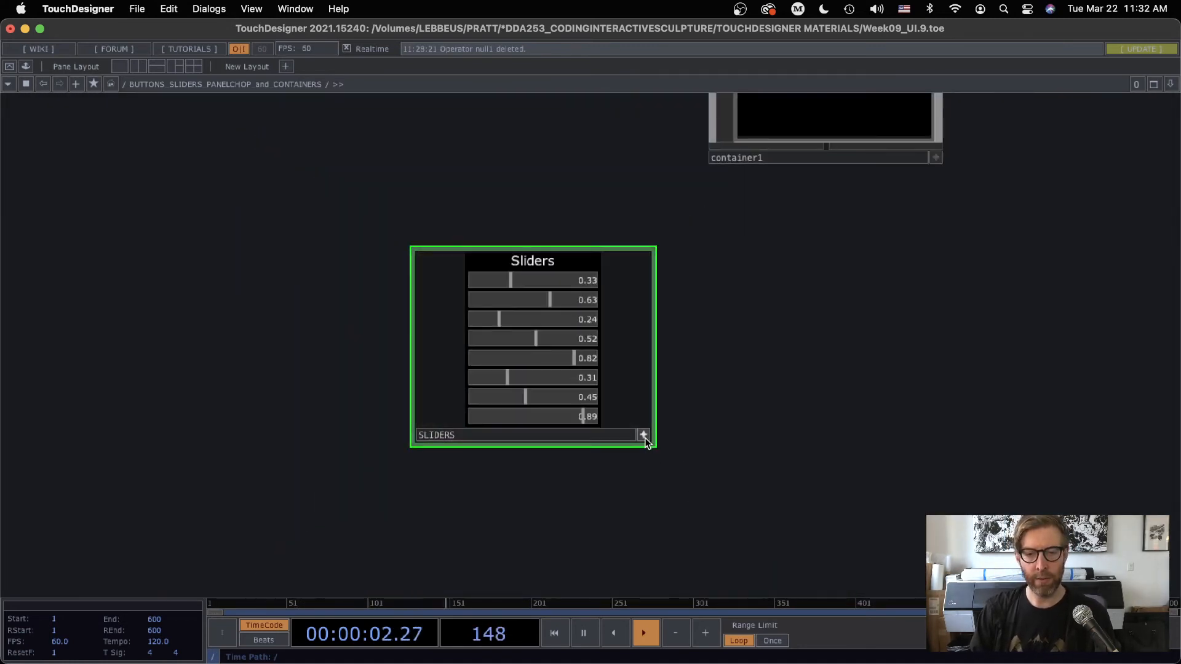
Move container1 down so it sits beside the SLIDERS container in the network
scroll(793, 345, down, 5)
drag(720, 324, 575, 393)
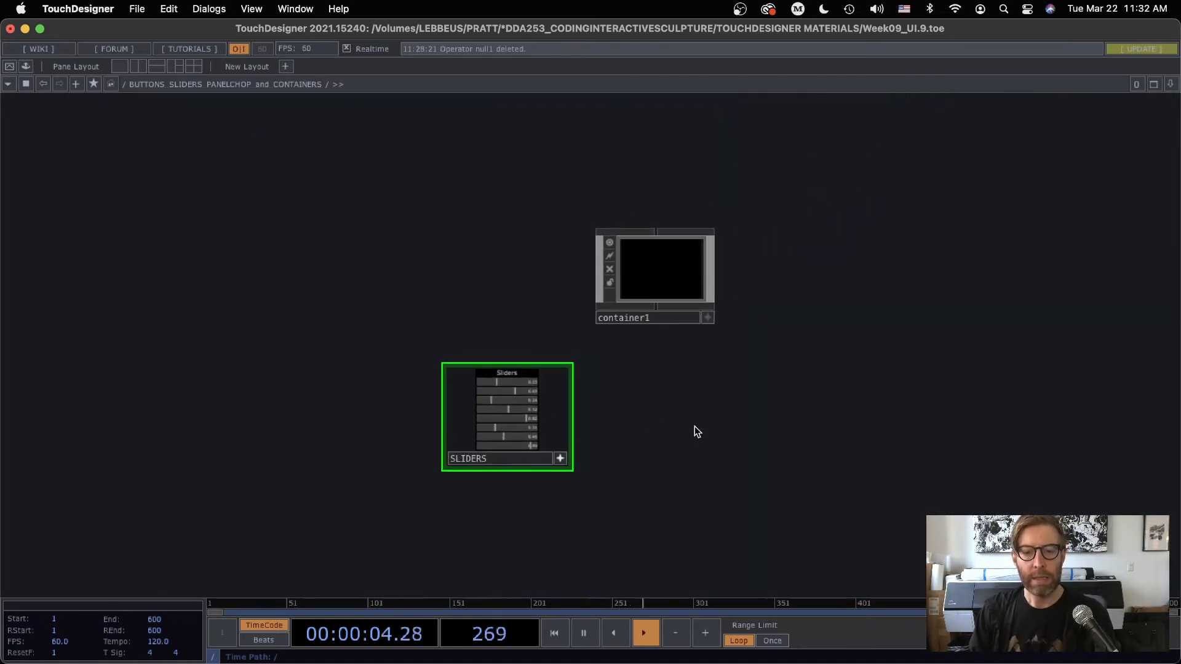
scroll(604, 404, up, 6)
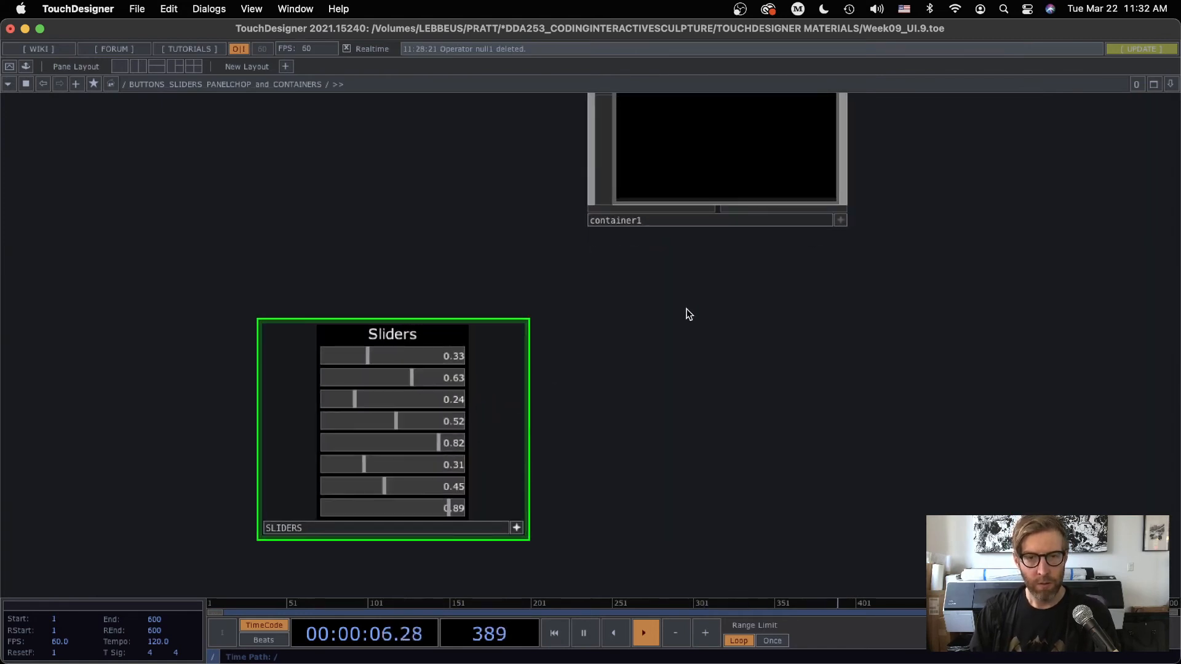
drag(707, 154, 752, 329)
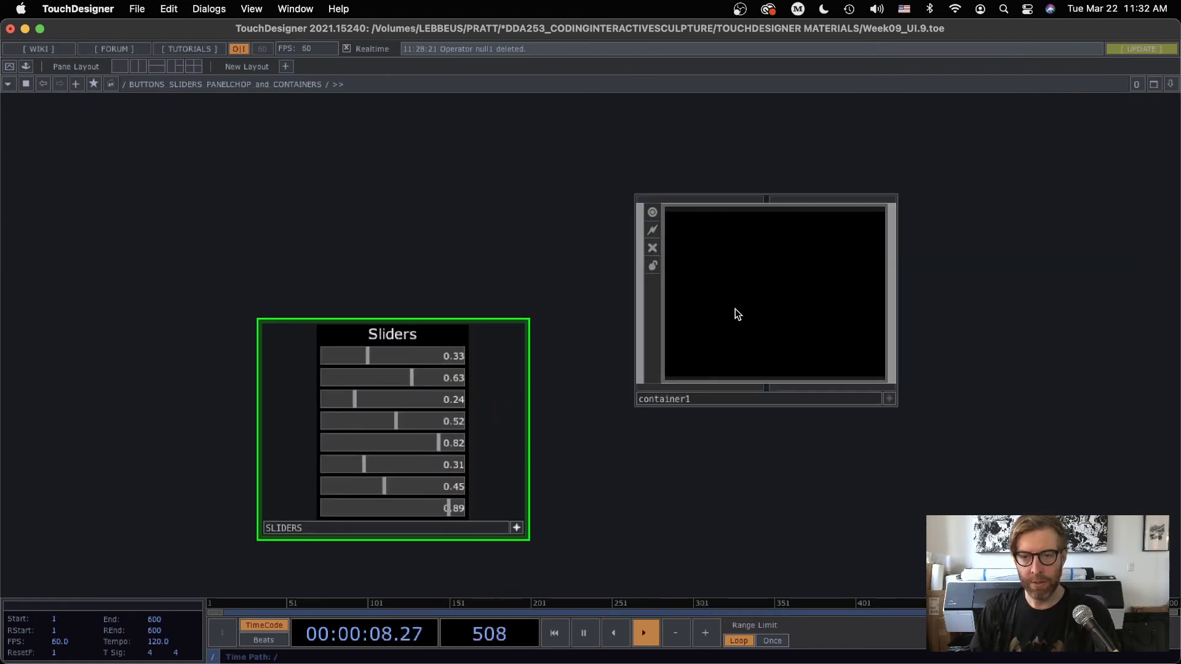
Add a Button COMP inside container1
key(i)
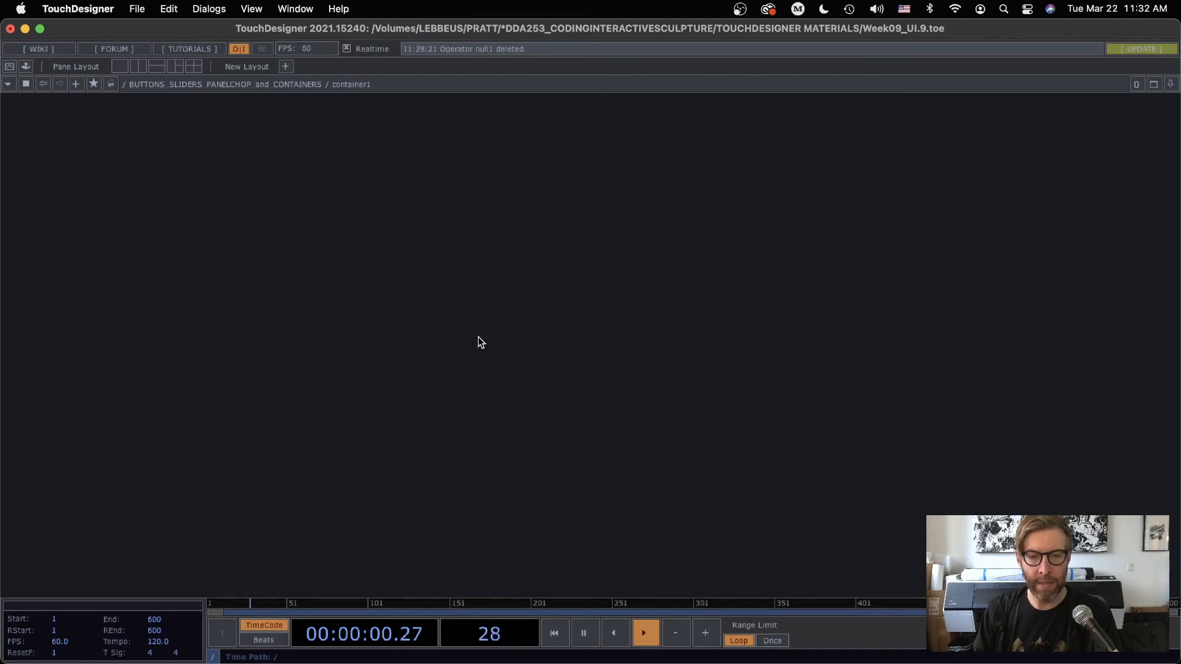
key(Tab)
click(187, 110)
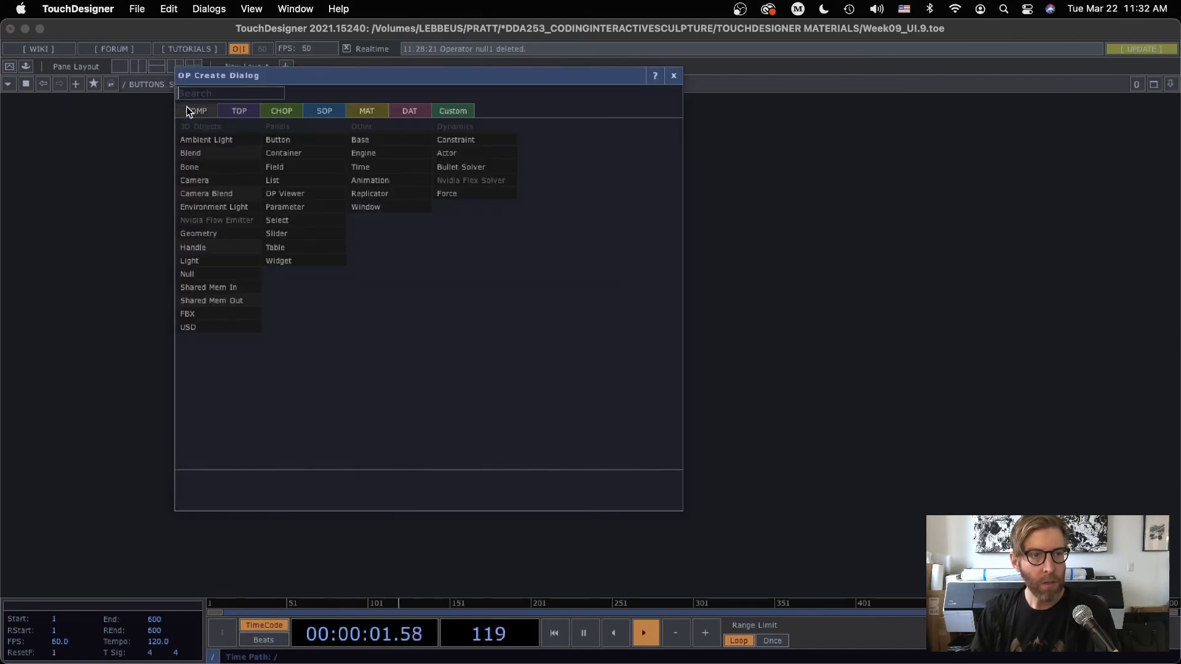
click(274, 128)
click(529, 254)
middle_drag(543, 279, 540, 258)
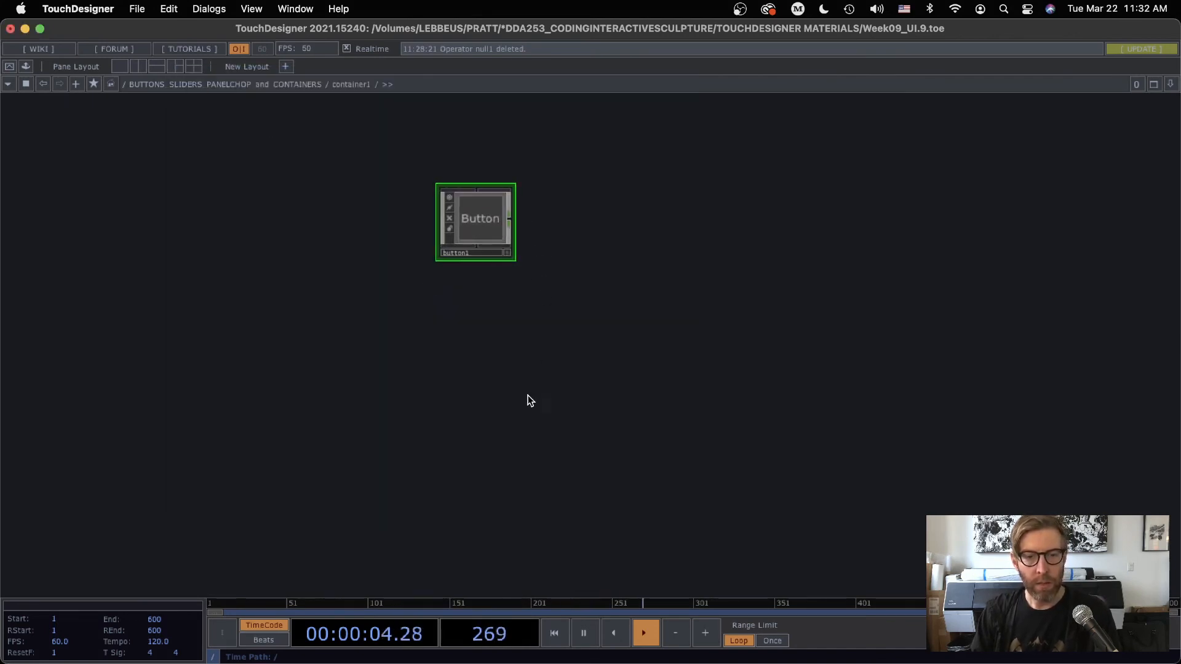
Return to the parent network, deactivate the SLIDERS container's viewer and examine its layout width and height
scroll(529, 397, down, 10)
drag(328, 243, 489, 129)
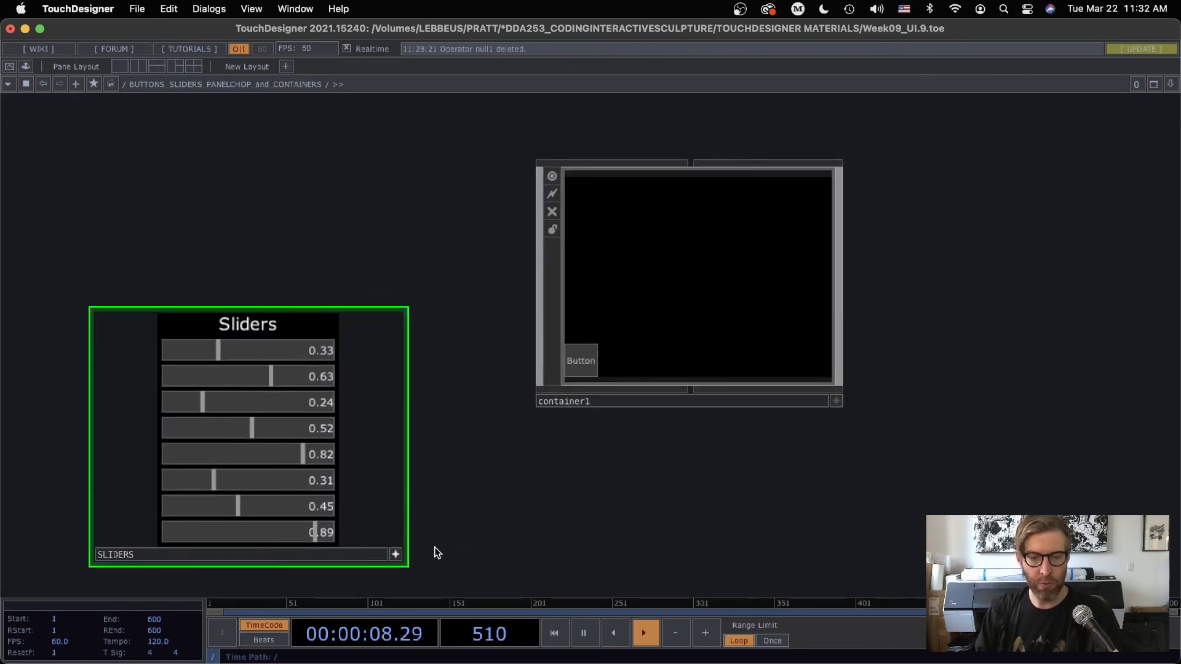
click(396, 555)
key(p)
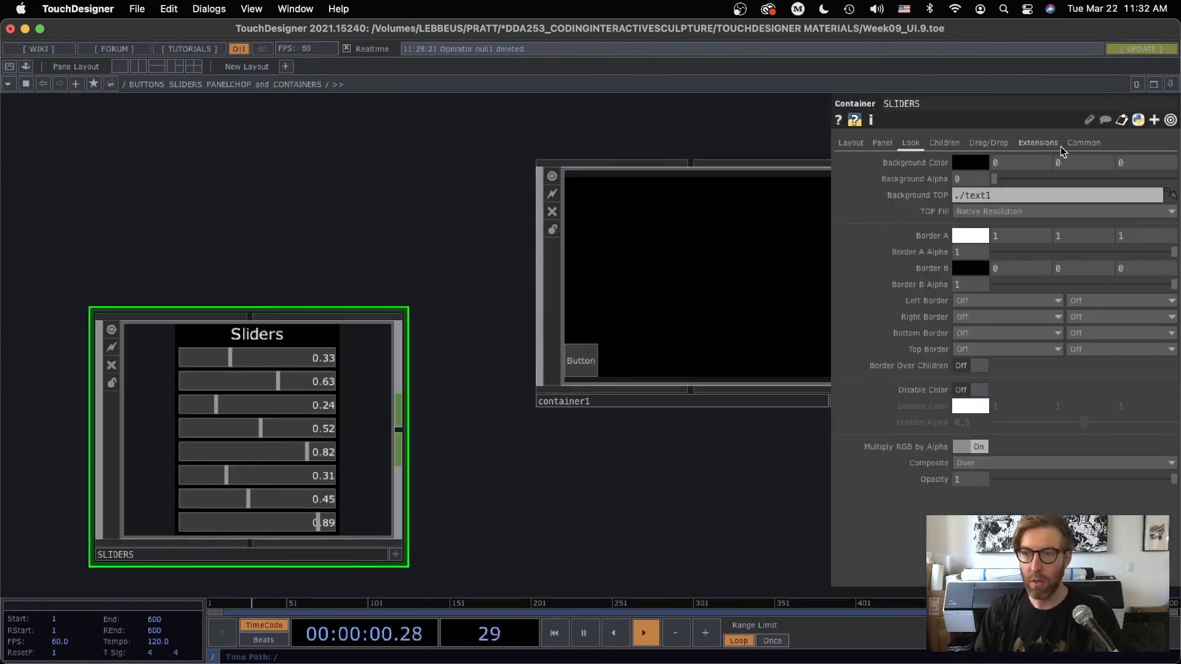
click(850, 145)
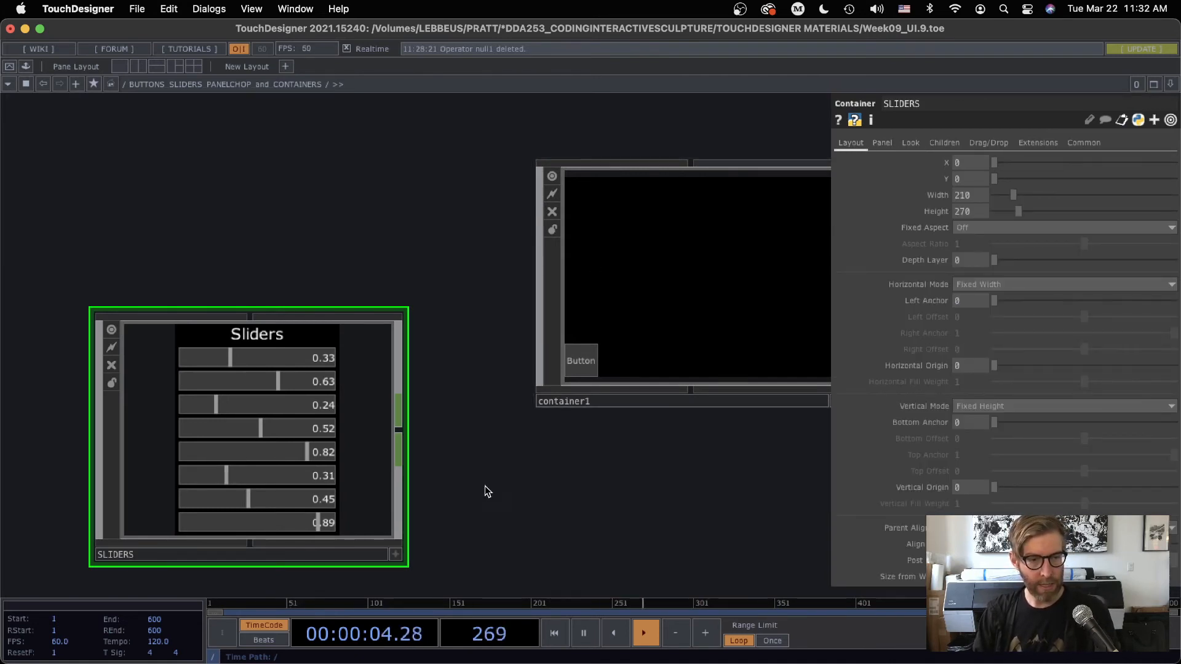
Set container1's layout height to 270 and width to 100
drag(482, 490, 436, 404)
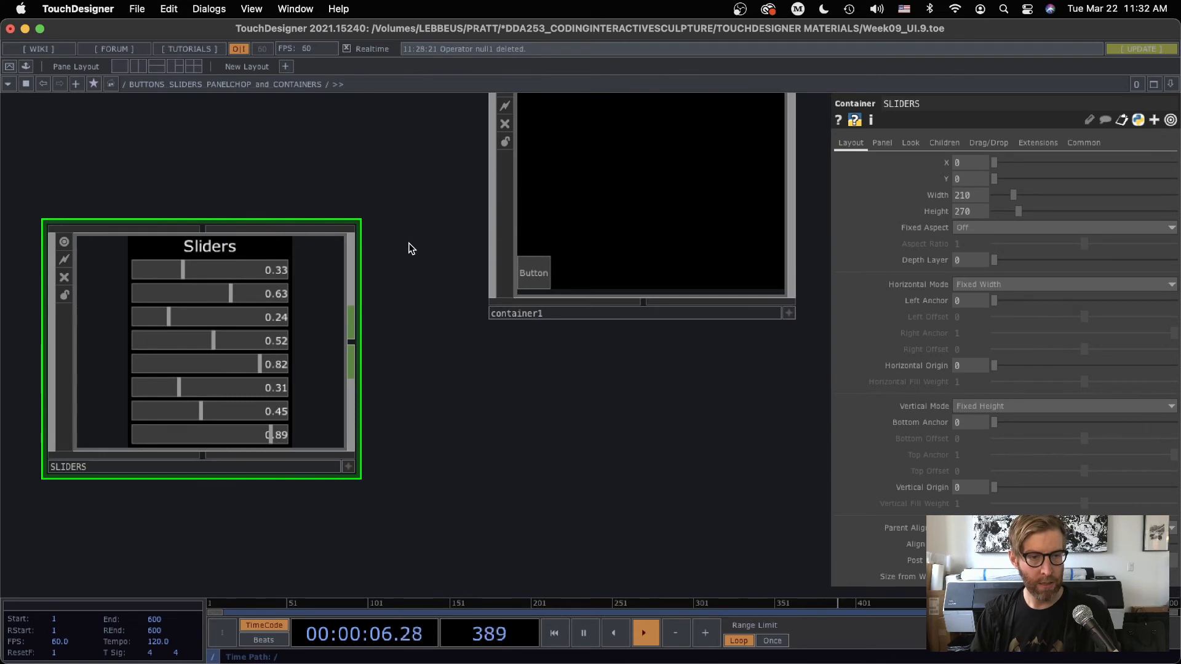
scroll(538, 322, up, 3)
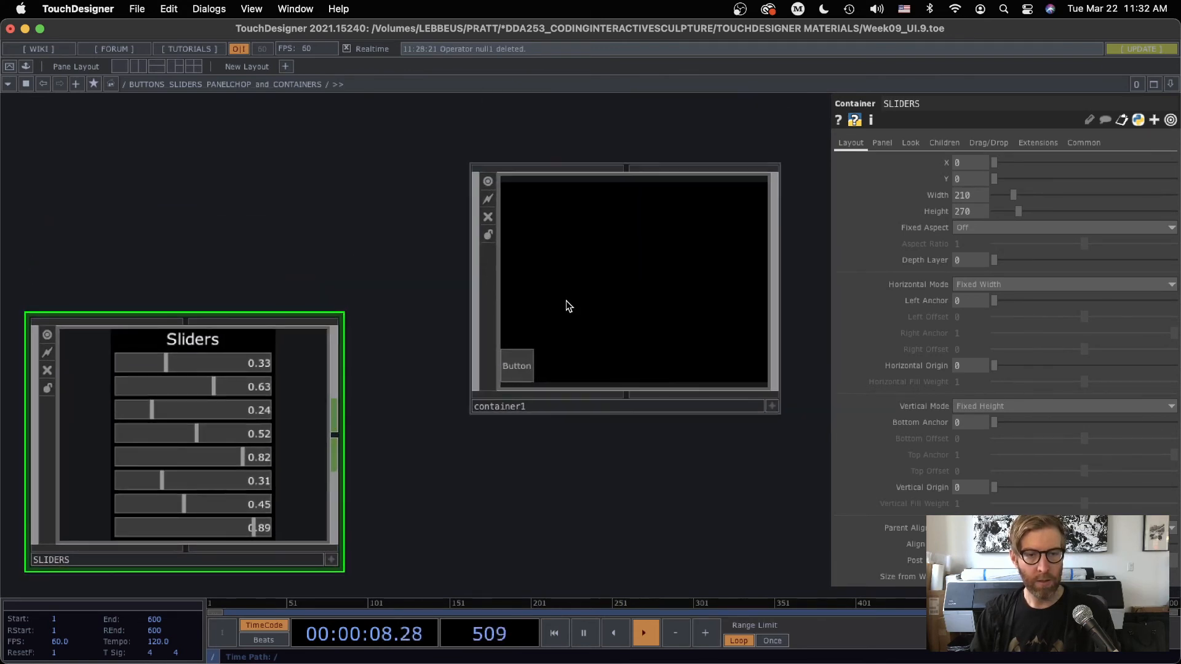
click(588, 303)
click(854, 144)
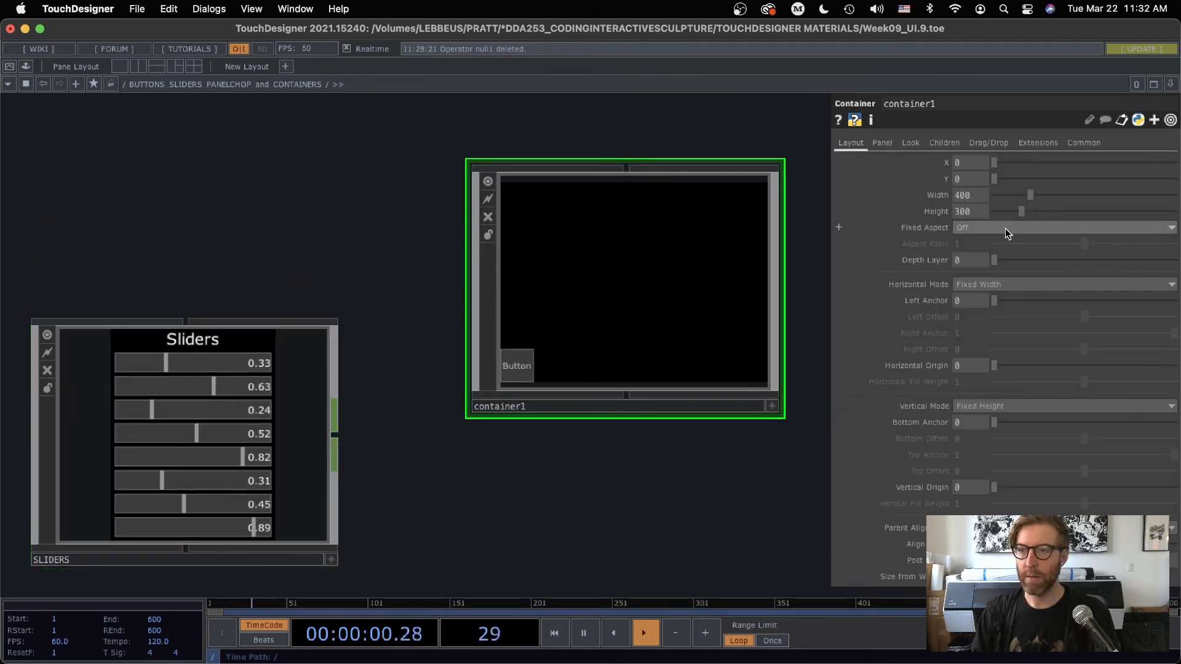
text(270)
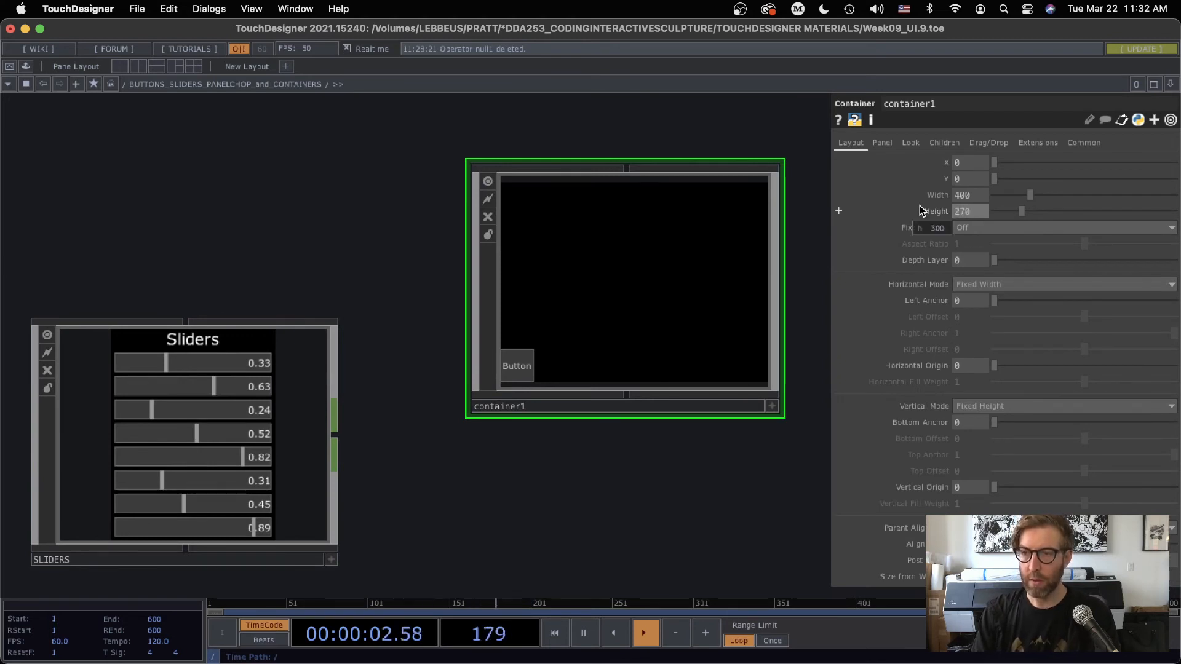
key(Return)
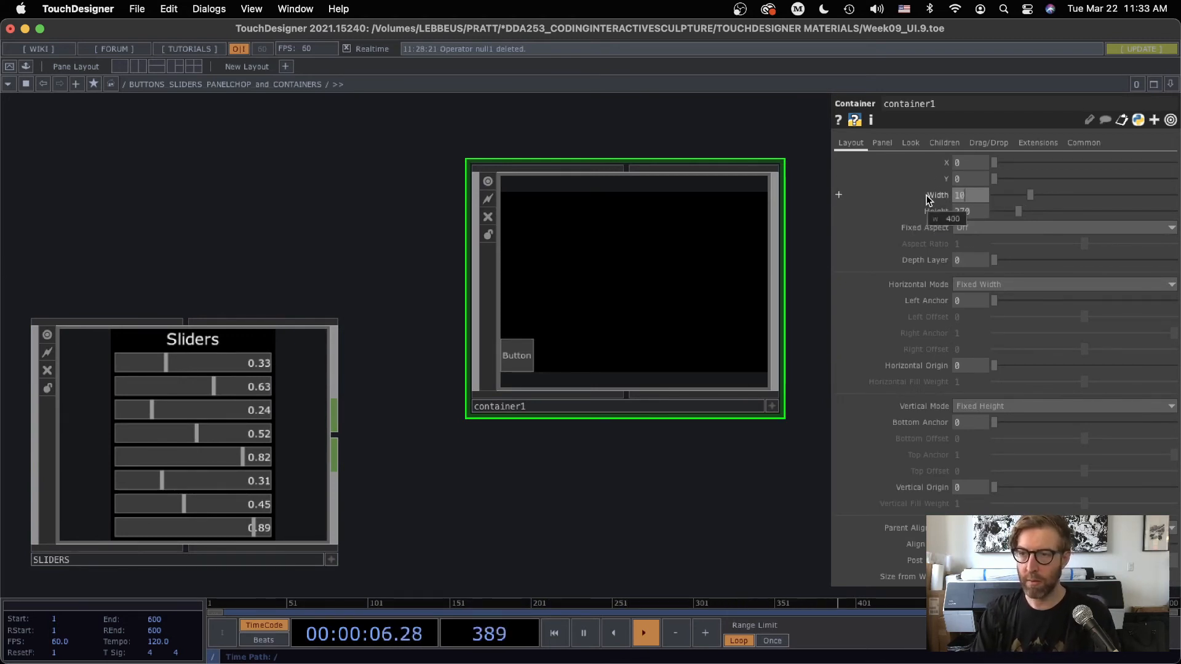
text(0)
key(Return)
Set the width and height of button1 inside container1 to 80 each
scroll(676, 400, left, 5)
scroll(676, 400, down, 3)
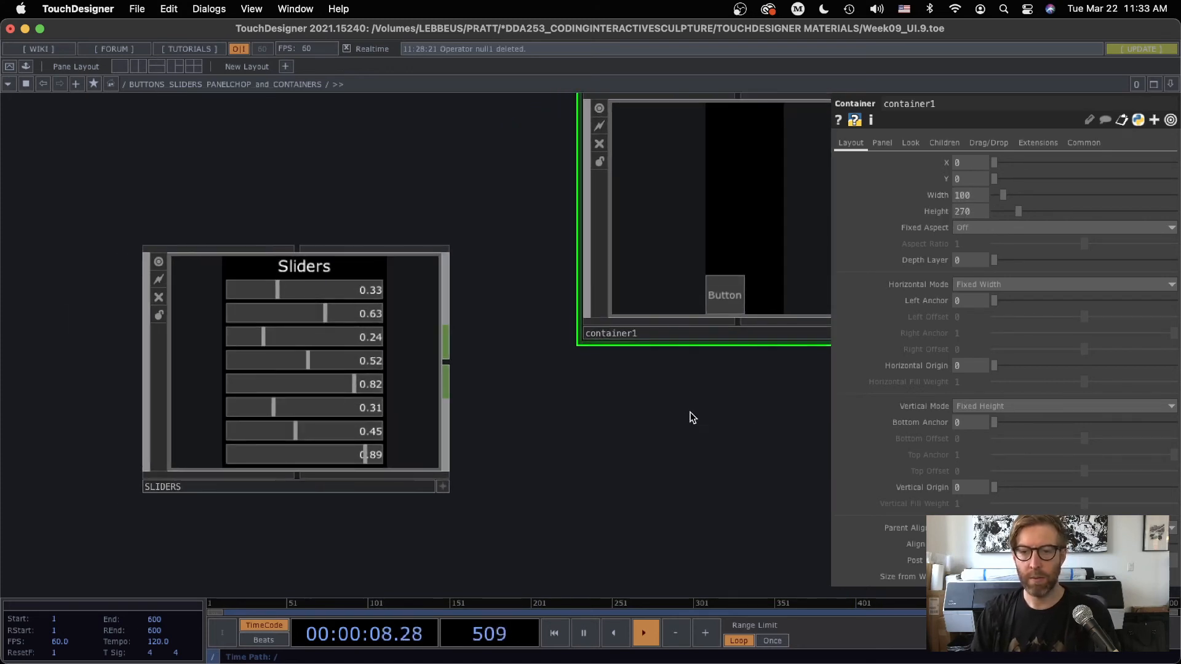
scroll(714, 245, up, 10)
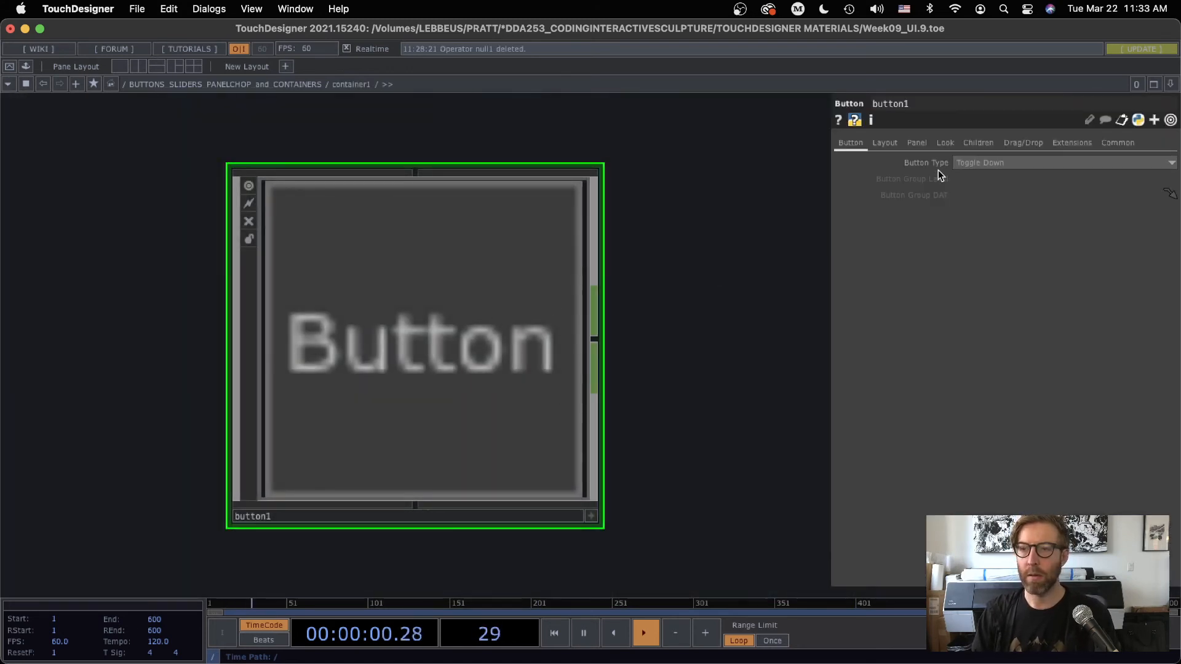
click(885, 142)
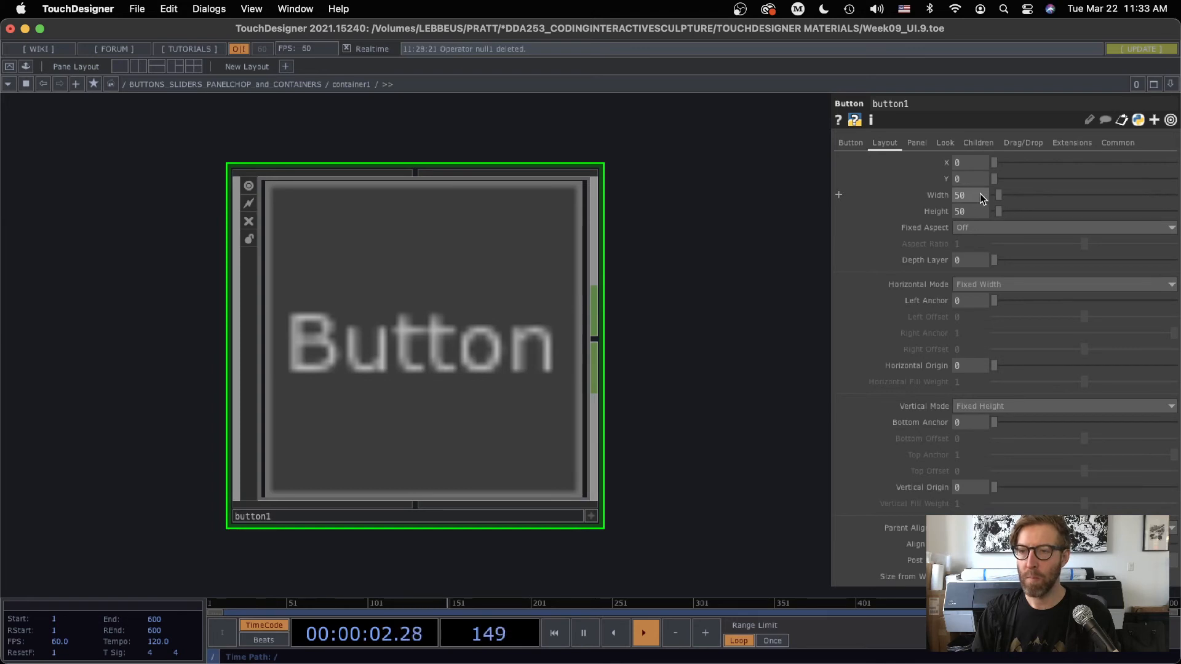
text(90)
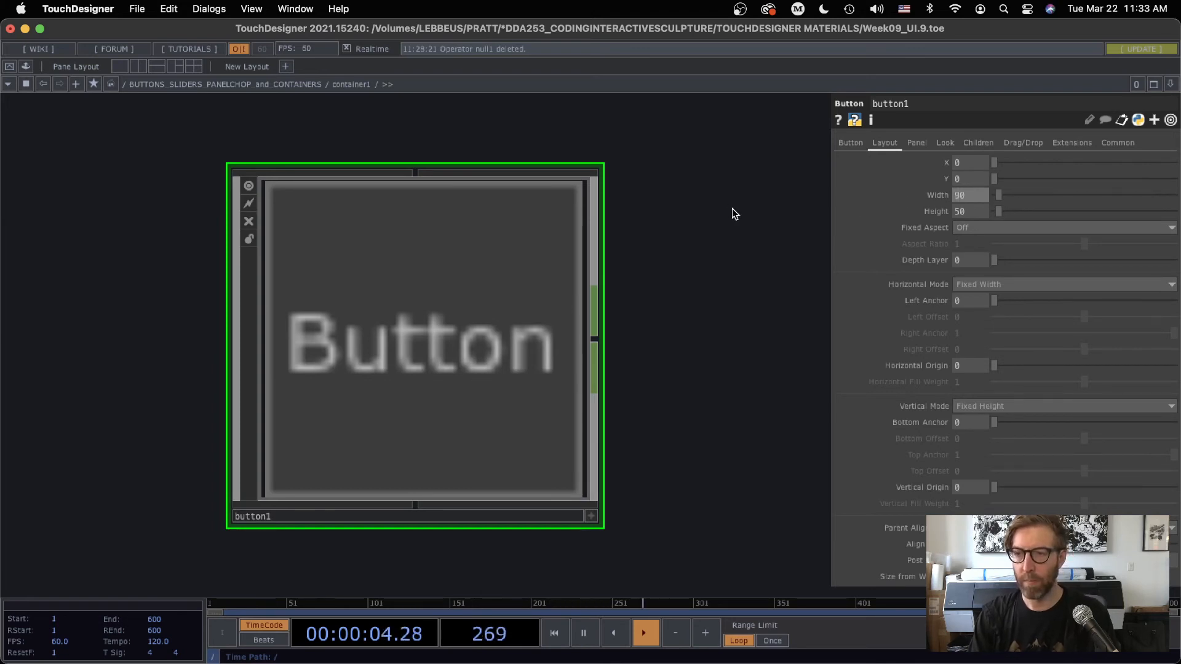
key(Tab)
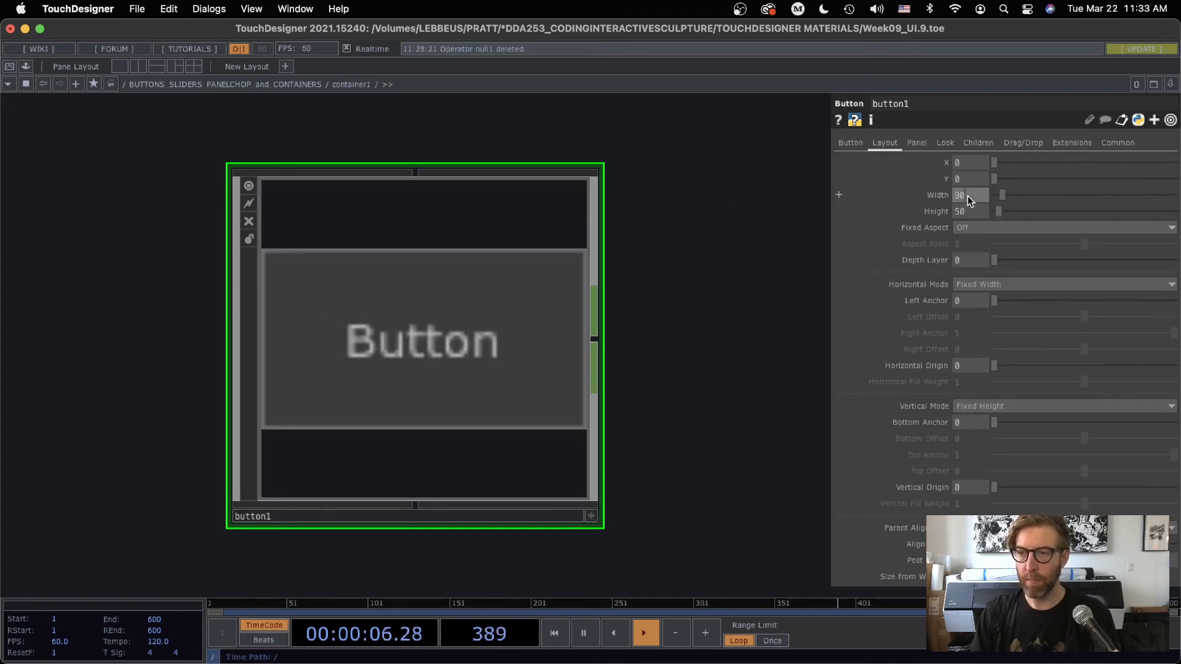
drag(968, 196, 929, 189)
text(80)
key(Tab)
text(80)
key(Return)
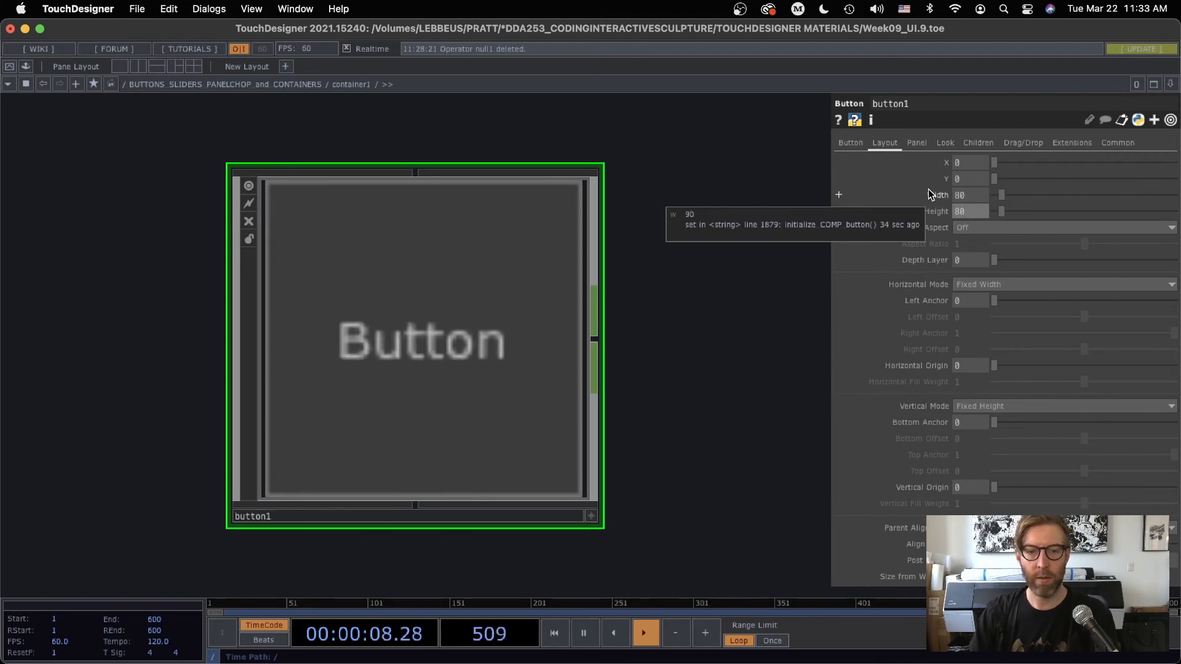
Duplicate button1 twice inside container1, placing the copies below it in the network
key(p)
scroll(721, 325, down, 4)
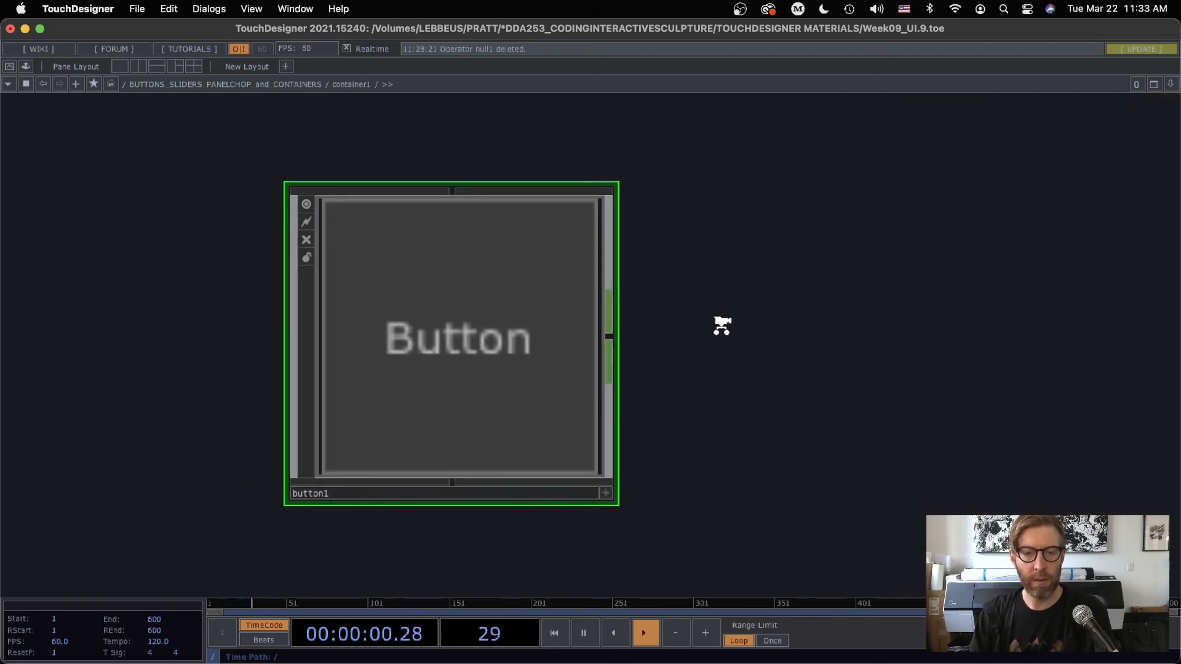
drag(741, 308, 656, 213)
scroll(696, 258, down, 4)
scroll(700, 262, down, 2)
drag(649, 263, 544, 260)
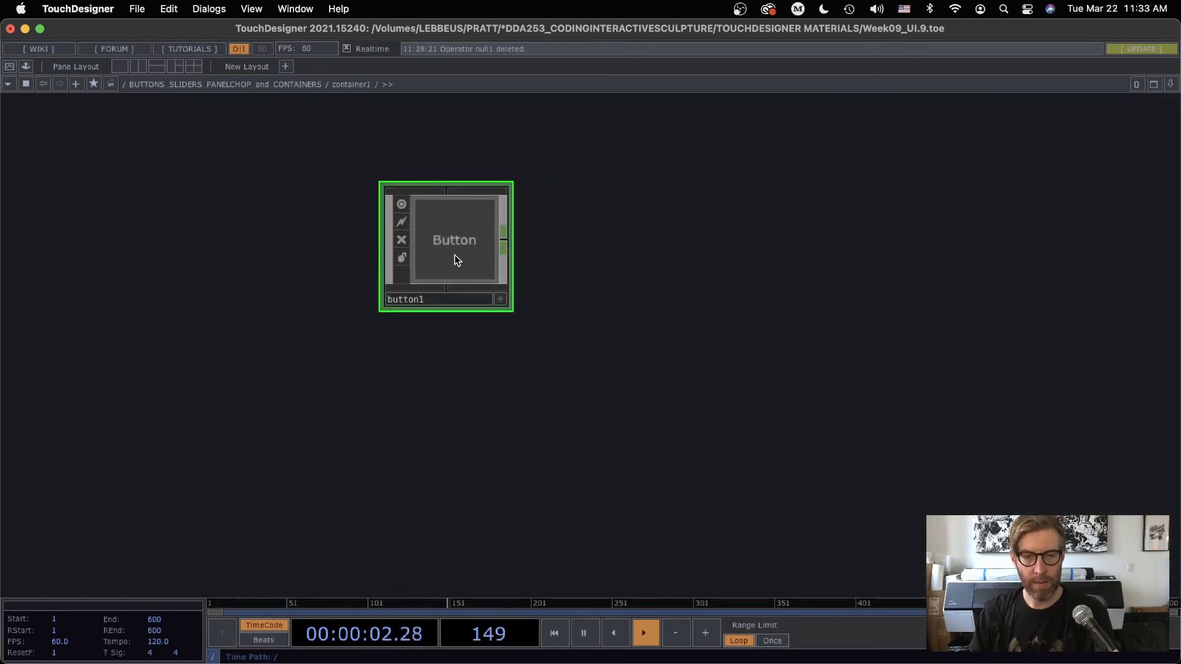
key(p)
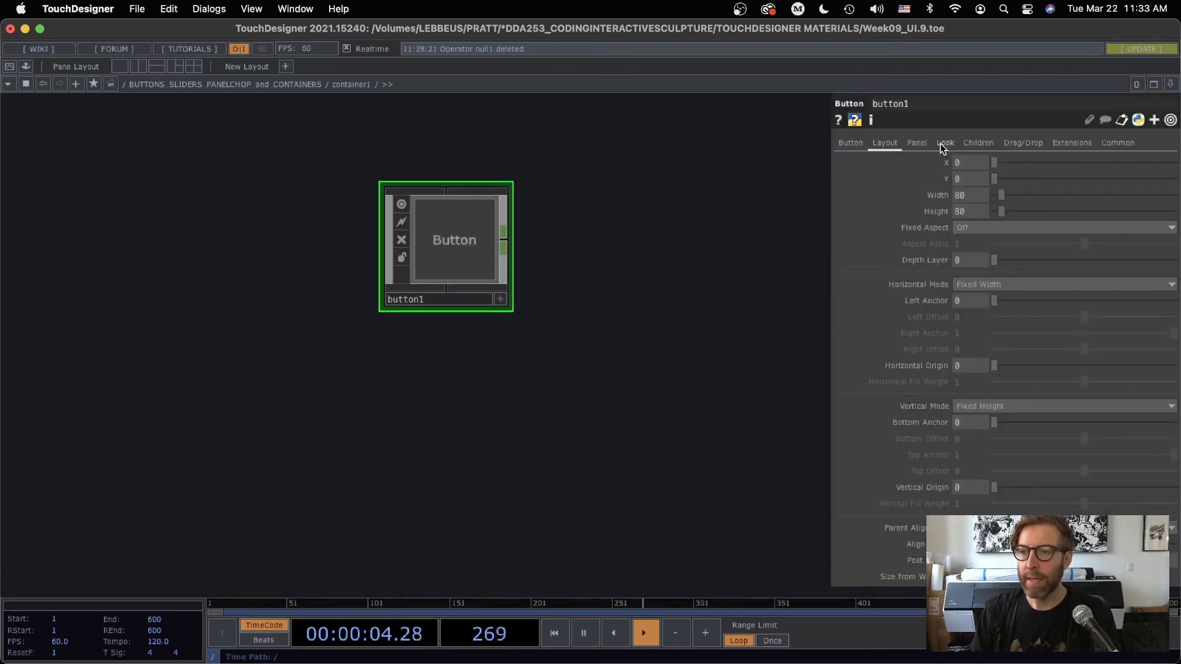
drag(537, 293, 514, 252)
key(super+c)
key(super+v)
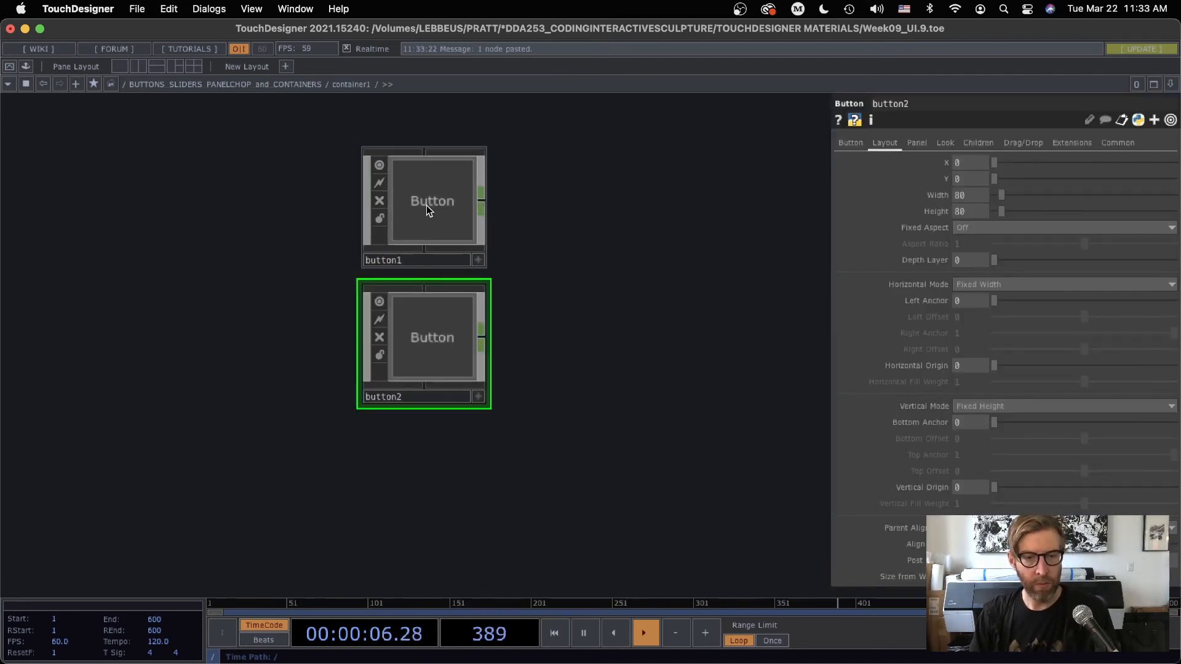
key(super+v)
Align container1's children Top to Bottom with a spacing of 7.4
key(u)
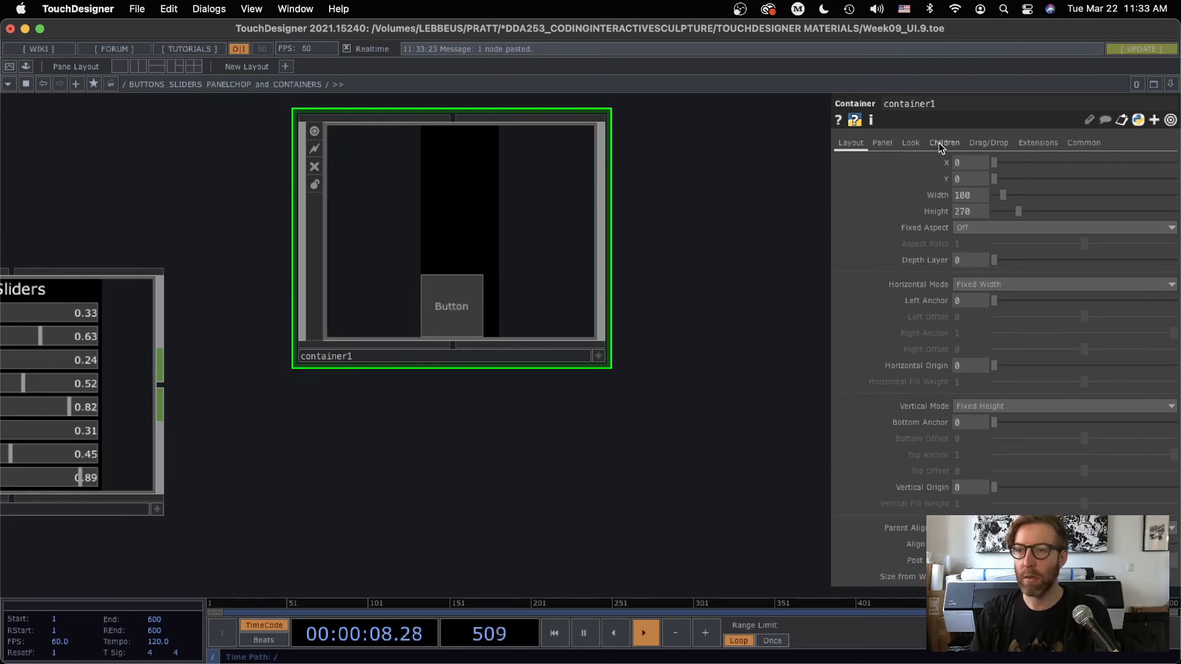
click(941, 143)
click(974, 161)
click(982, 216)
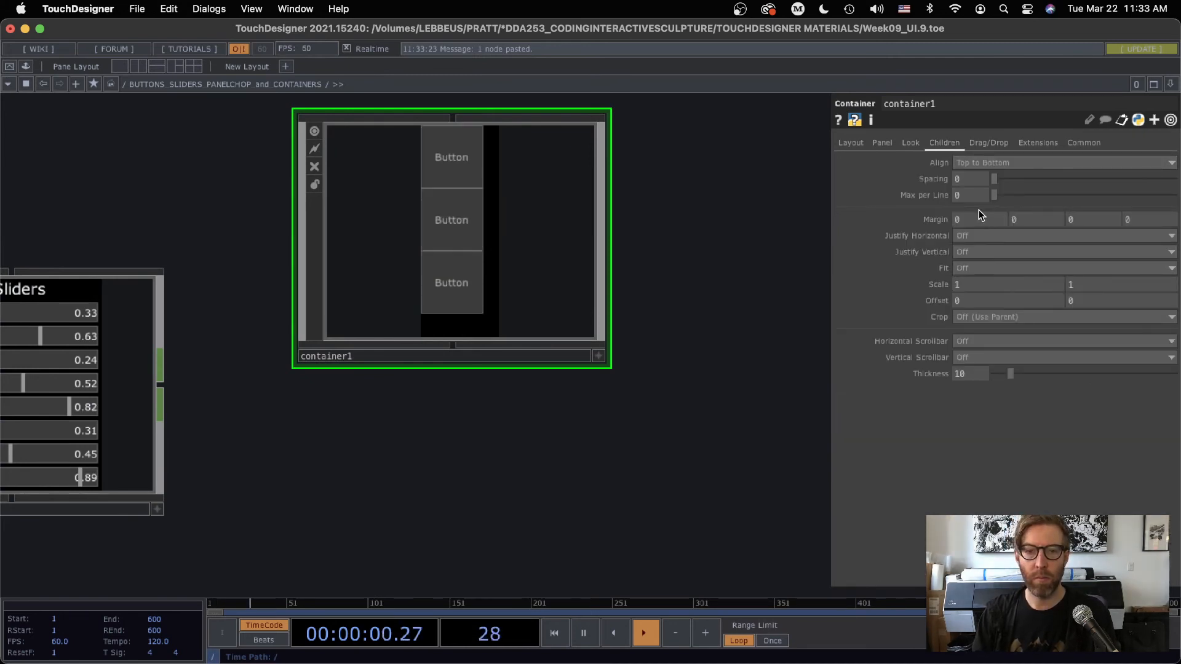
drag(998, 179, 1005, 181)
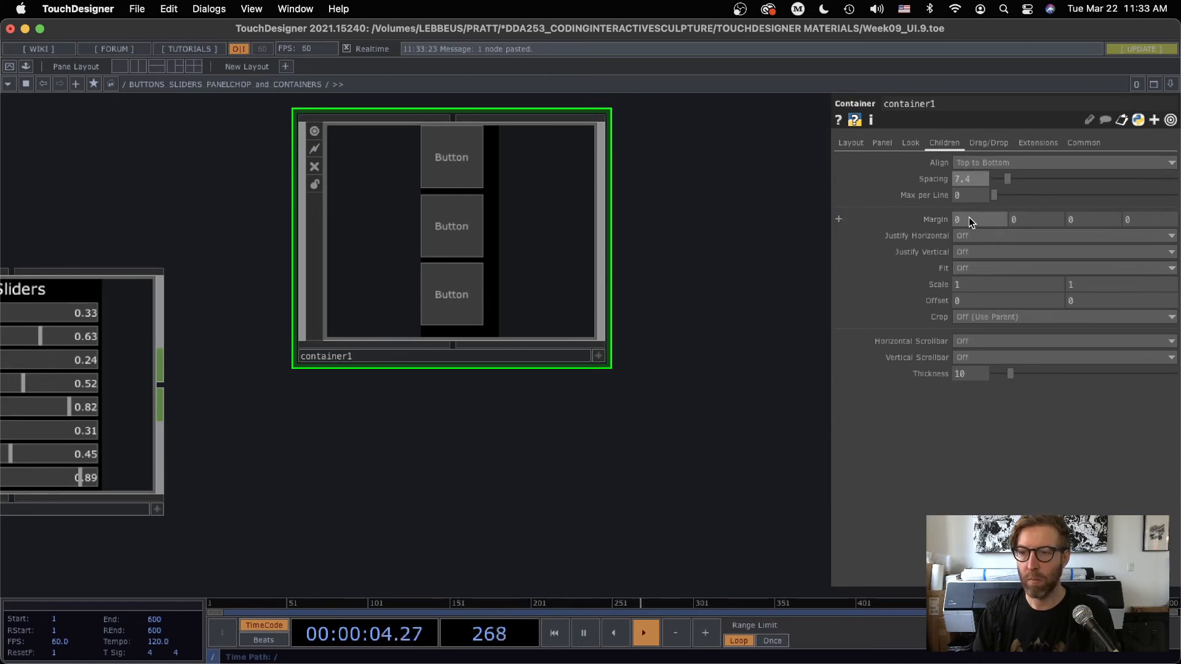
Set all four of container1's children margins to 5
middle_drag(924, 217, 923, 216)
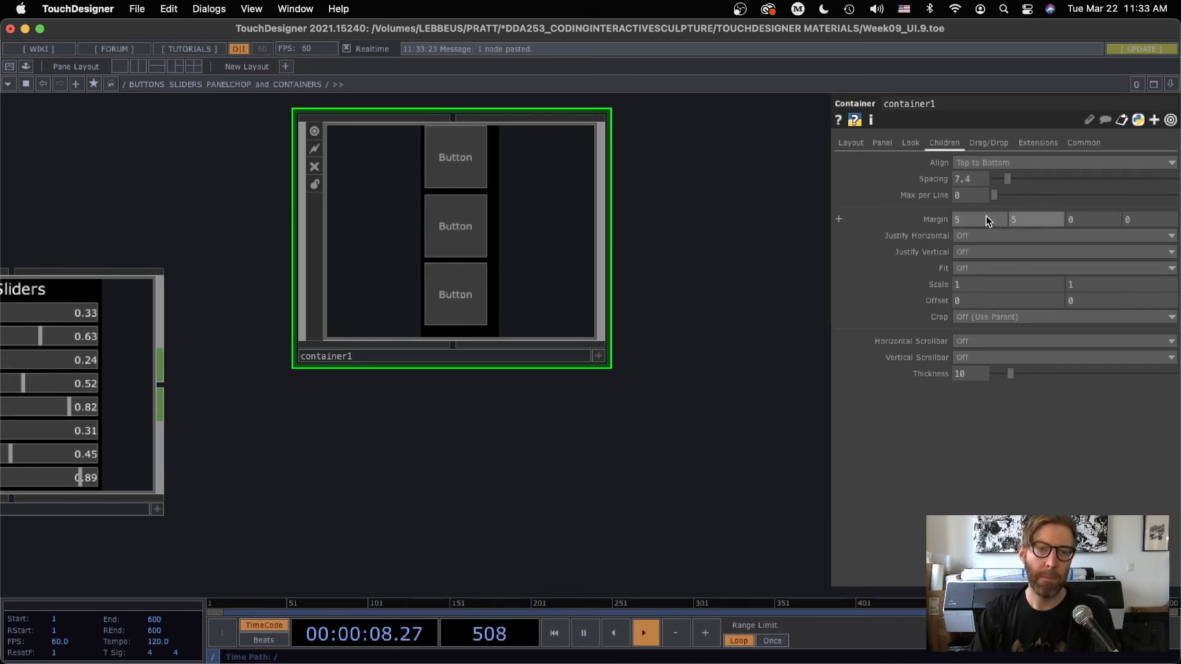
key(Tab)
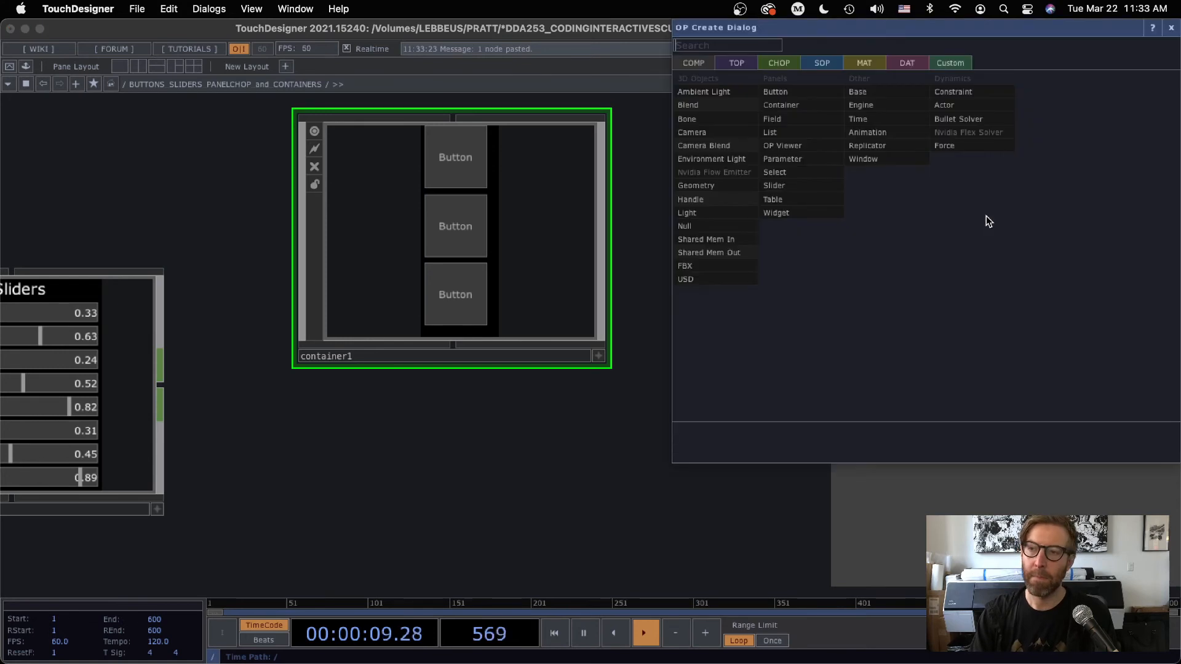
click(1169, 29)
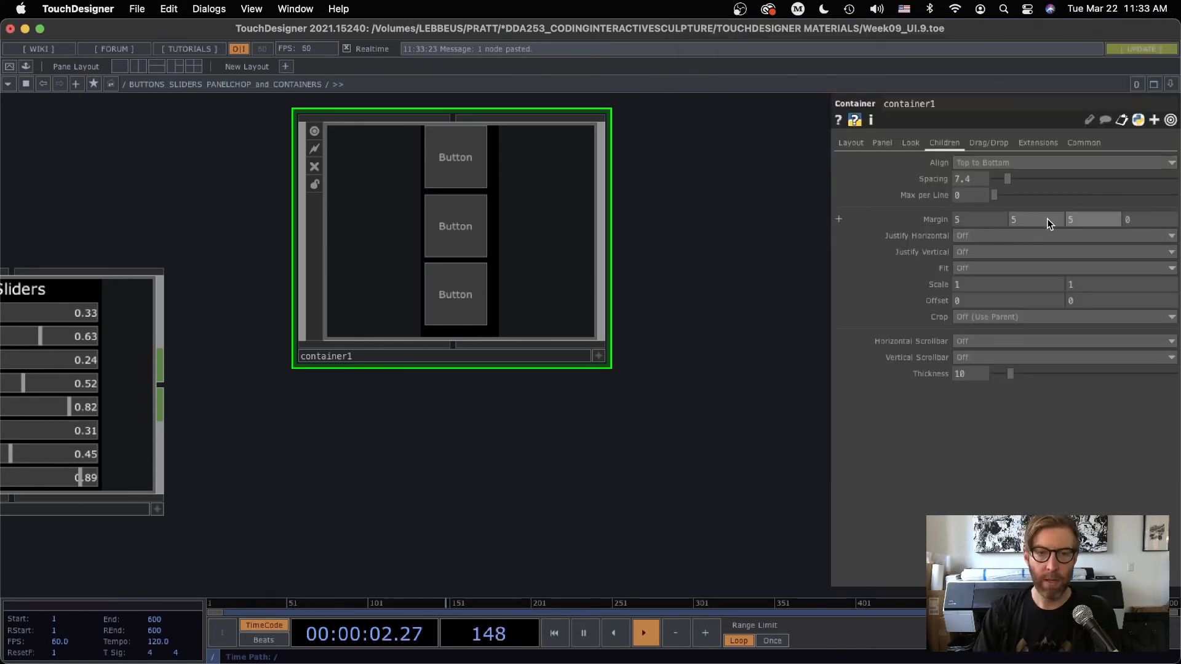
text(5)
key(Return)
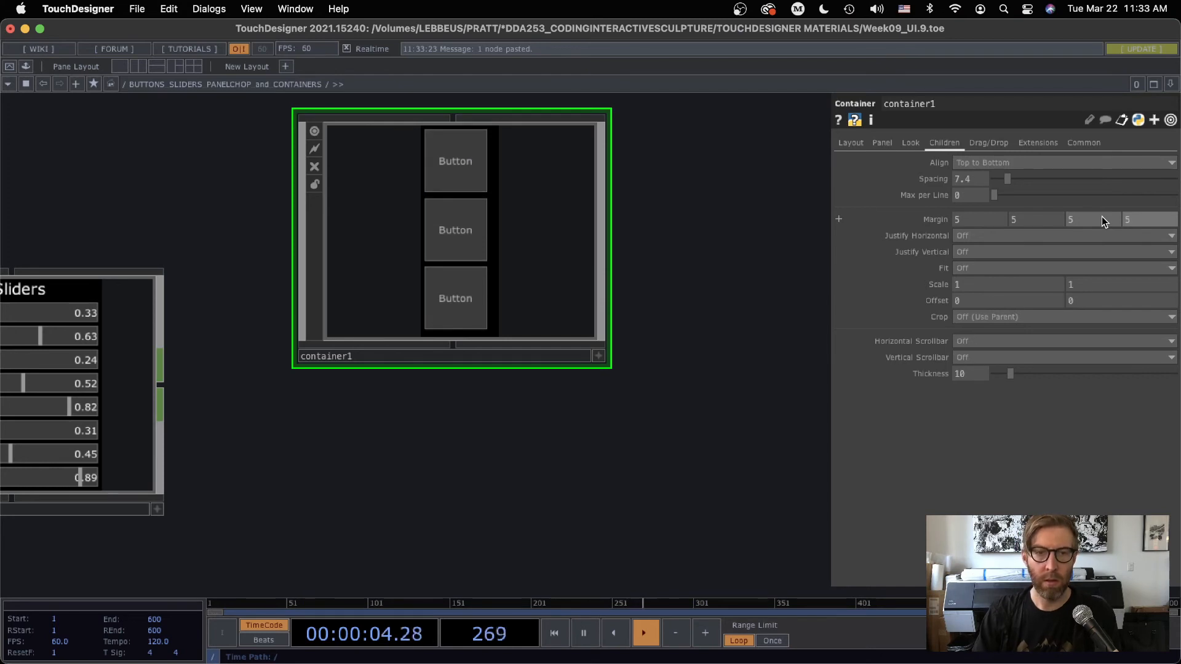
Set container1's horizontal and vertical child justification to Center
click(967, 237)
click(971, 276)
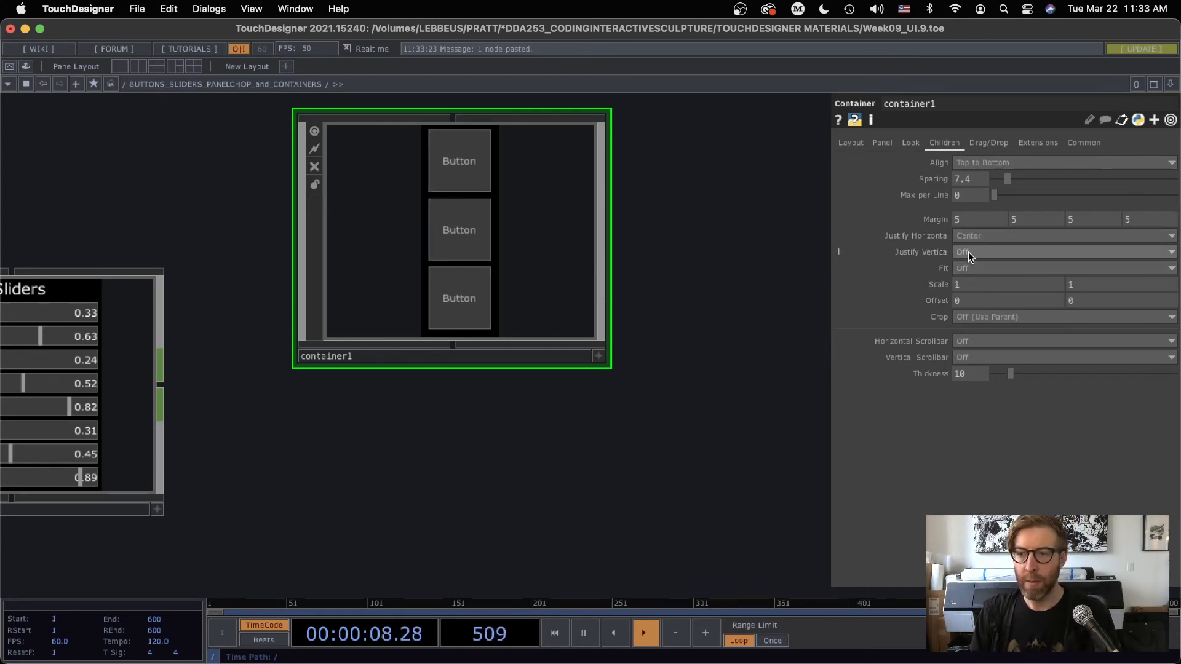
click(968, 252)
click(969, 293)
Move container1 right beside the SLIDERS container and rename it BUTTONS
scroll(637, 405, down, 2)
drag(482, 489, 710, 465)
drag(660, 262, 577, 380)
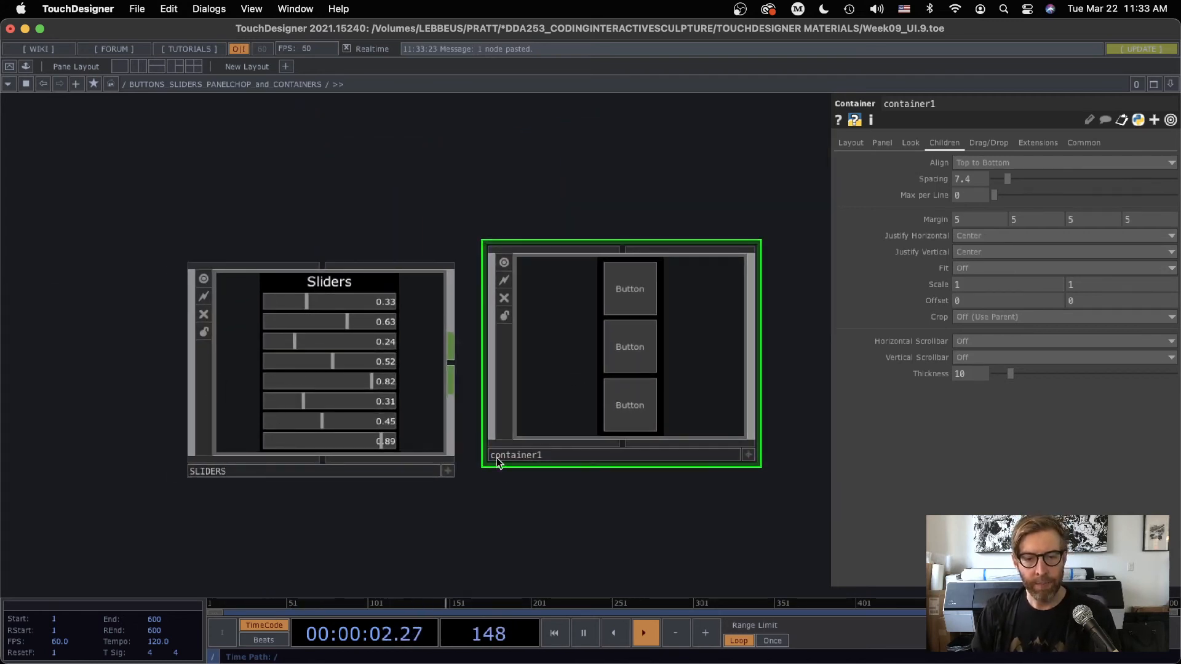
click(513, 455)
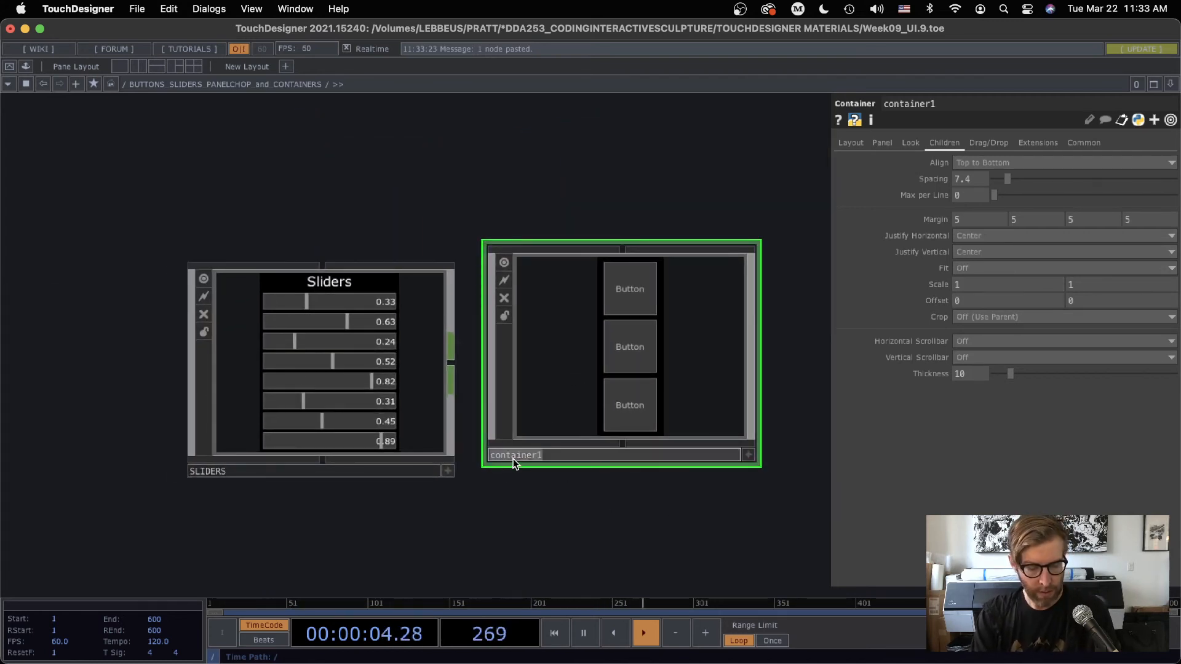
key(Return)
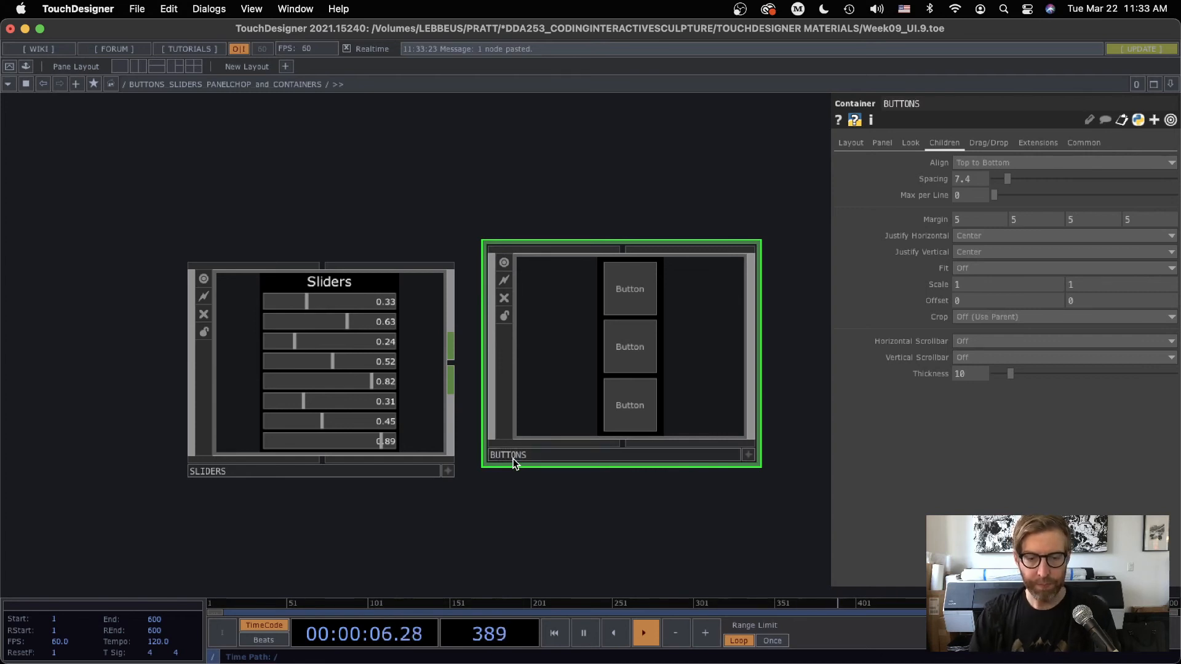
Hide the parameters and add a new Container COMP below the SLIDERS and BUTTONS containers
key(p)
scroll(651, 503, down, 2)
scroll(651, 501, down, 3)
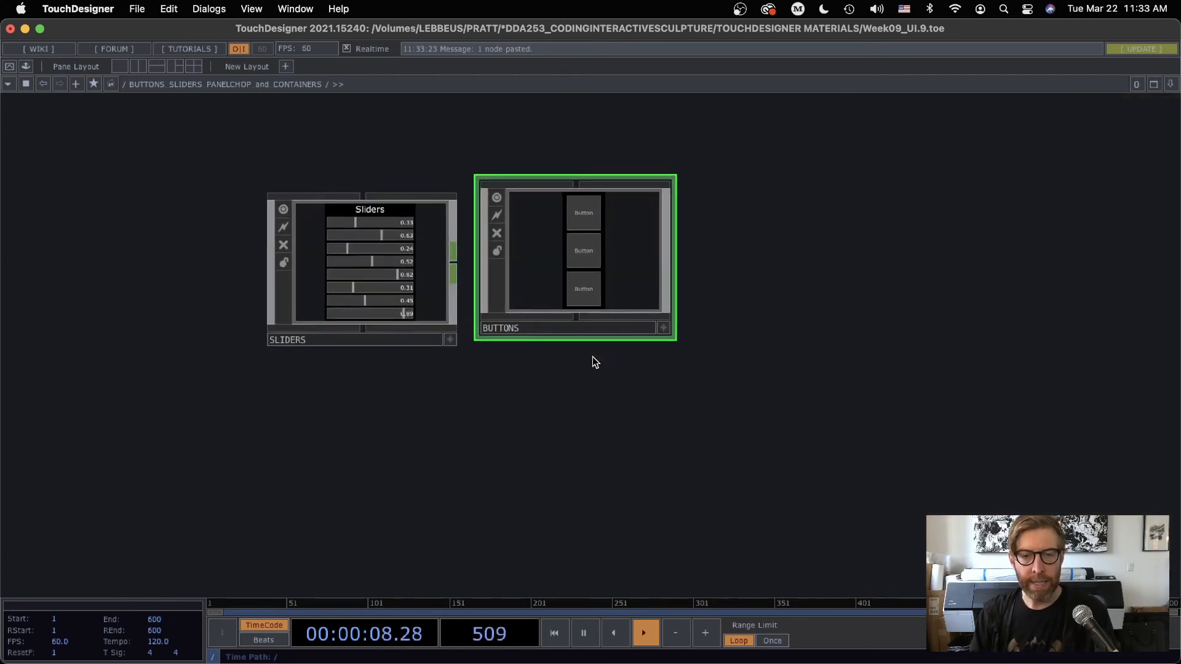
key(Tab)
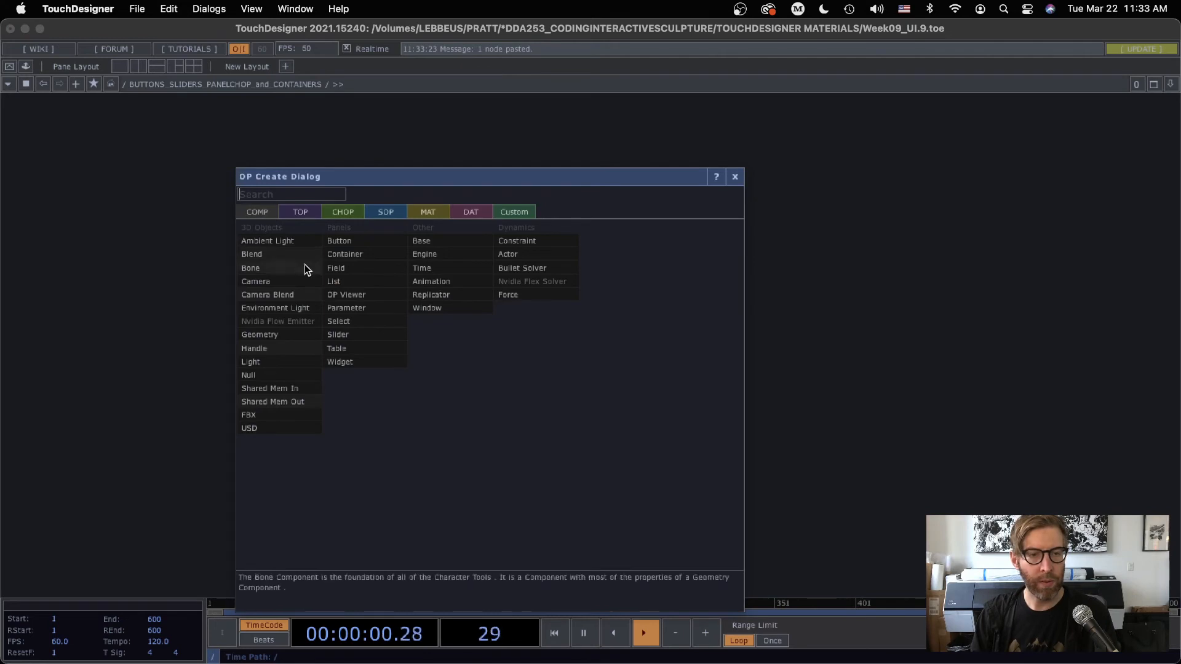
click(344, 254)
click(447, 459)
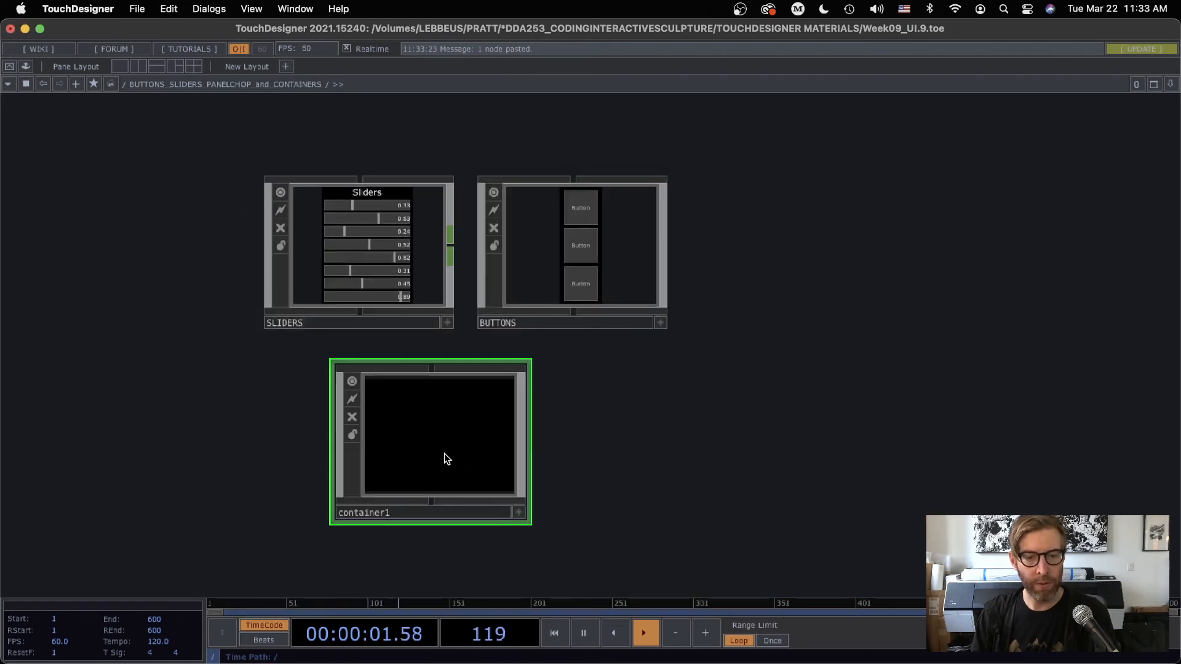
Rename the new container MASTER_UI and move the SLIDERS and BUTTONS containers inside it
click(371, 512)
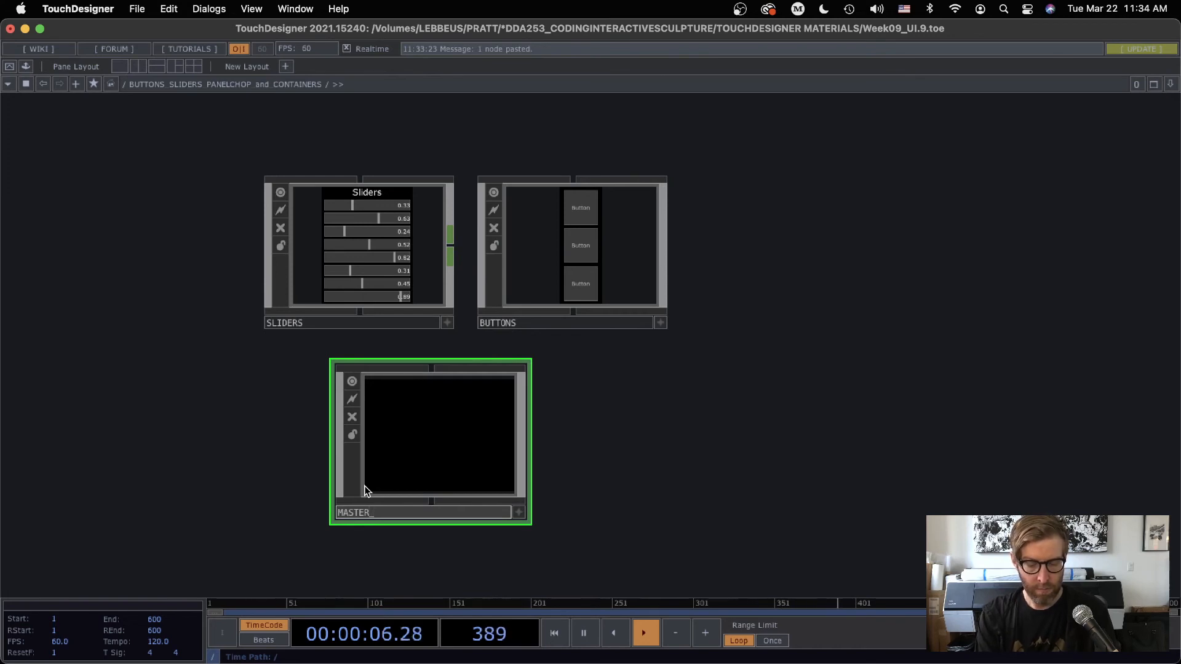
key(Return)
drag(157, 188, 655, 308)
key(Delete)
double_click(461, 466)
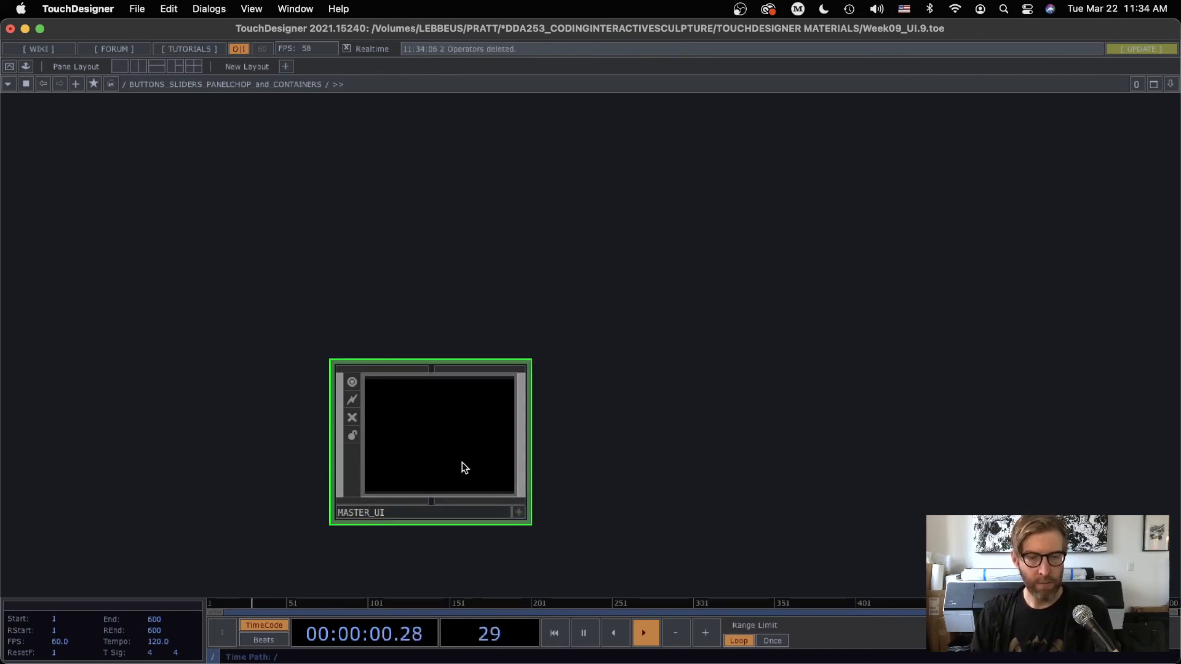
key(ctrl+v)
key(h)
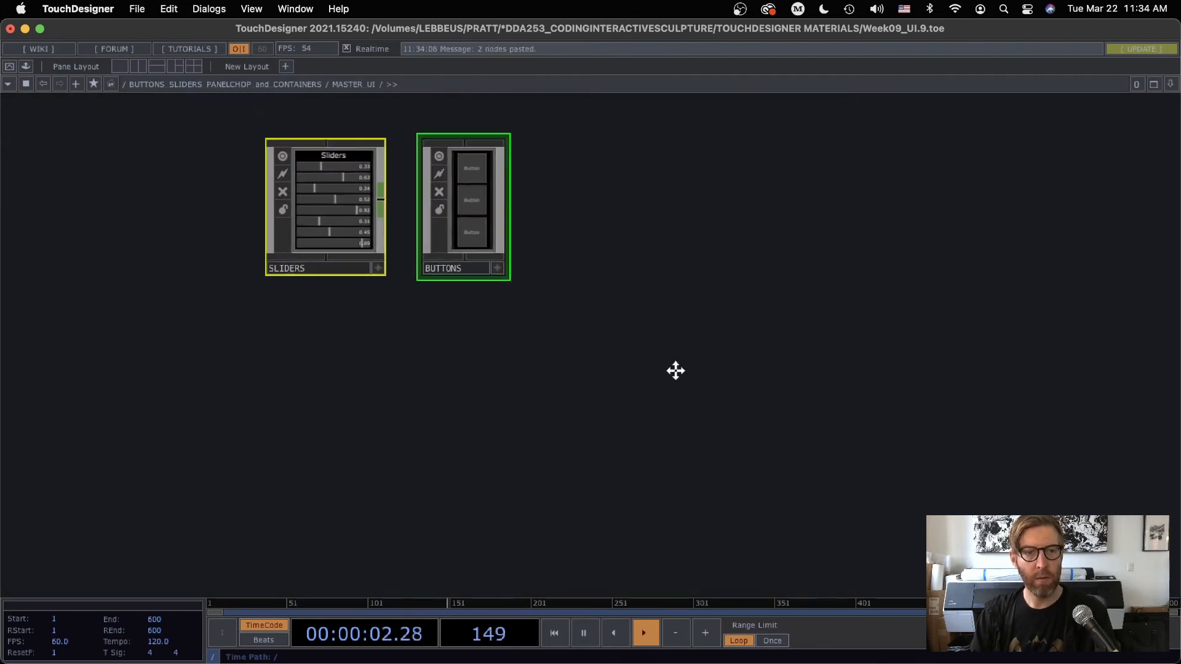
Align MASTER_UI's children Left to Right and resize the container to 318 wide by 284 high
key(u)
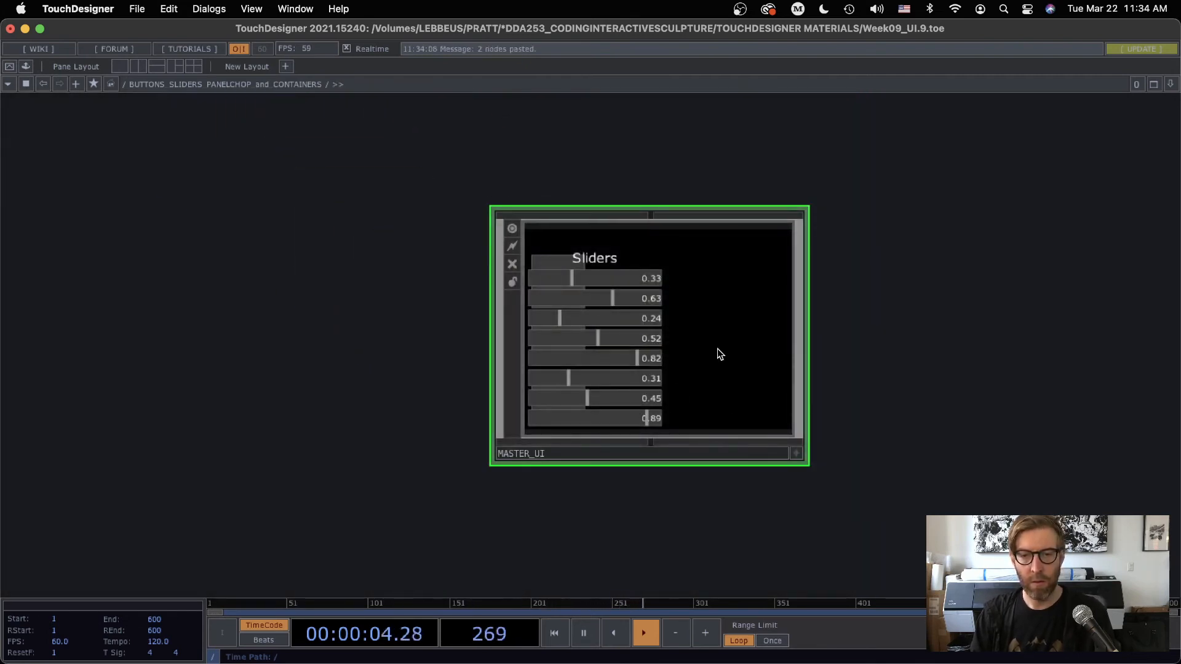
key(p)
click(948, 143)
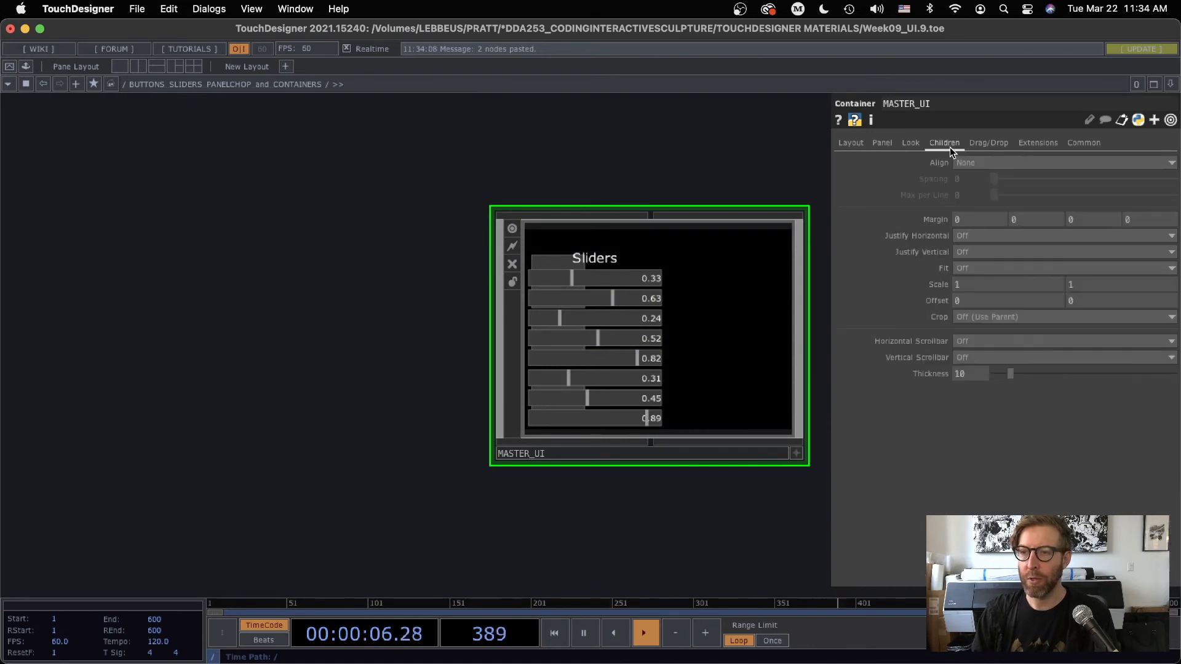
click(979, 162)
click(976, 187)
drag(679, 136, 568, 125)
scroll(727, 284, up, 3)
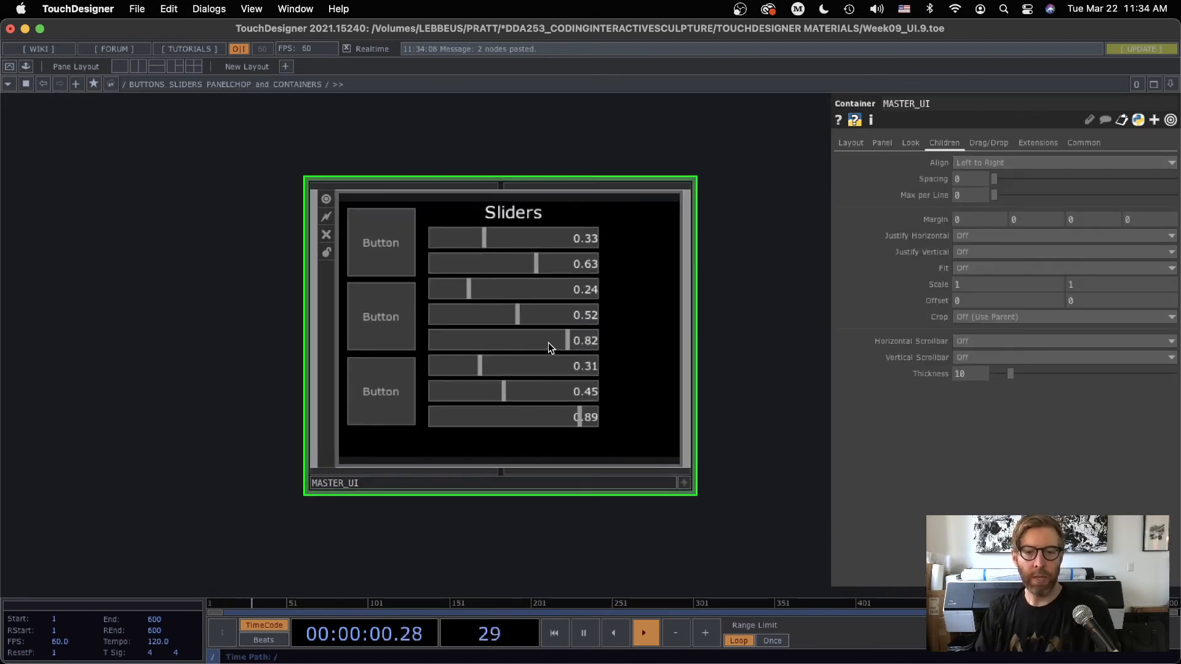
click(853, 142)
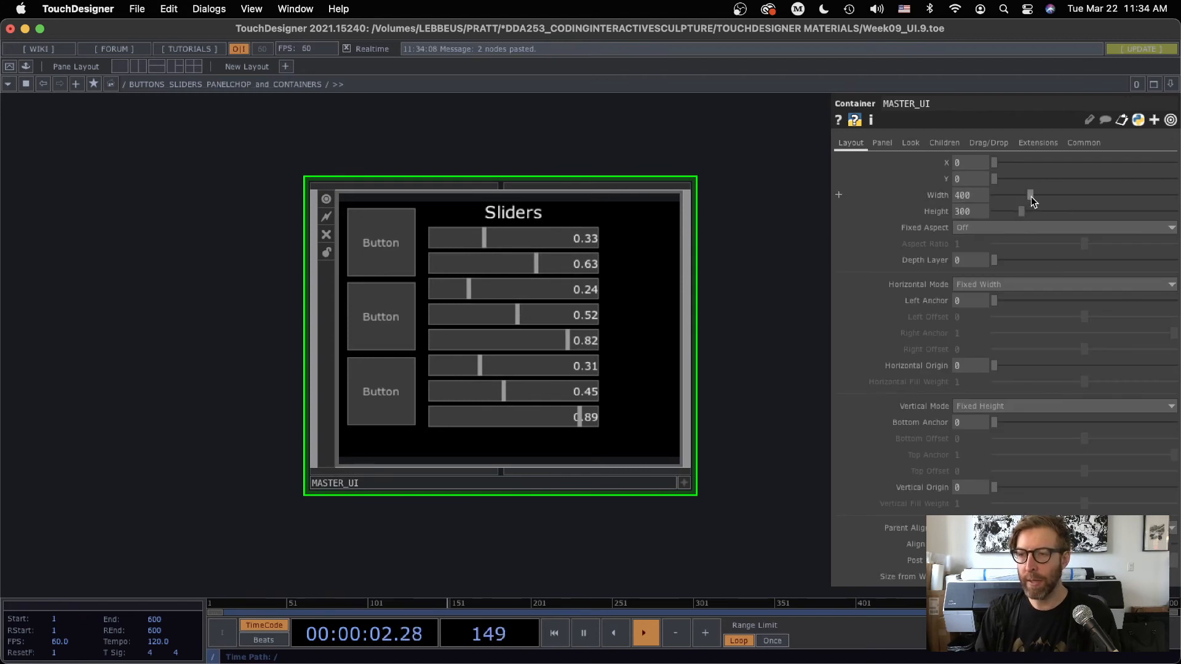
drag(1031, 196, 1020, 212)
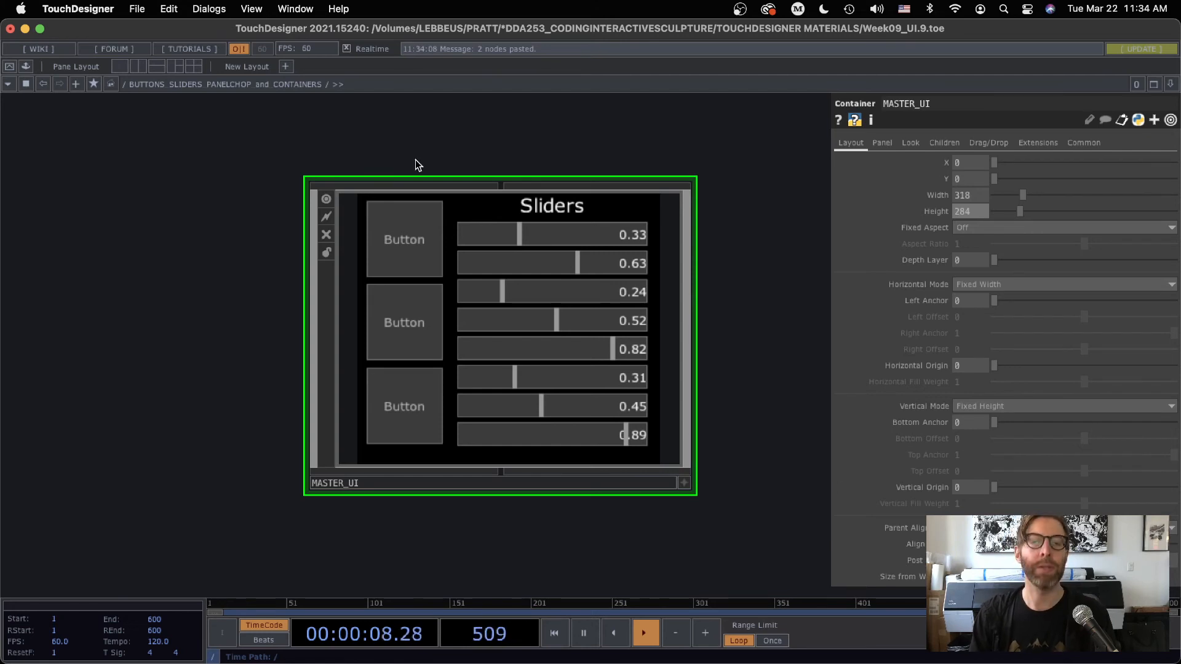
Move the SLIDERS and BUTTONS nodes to different positions inside MASTER_UI and check the parent container's layout
key(i)
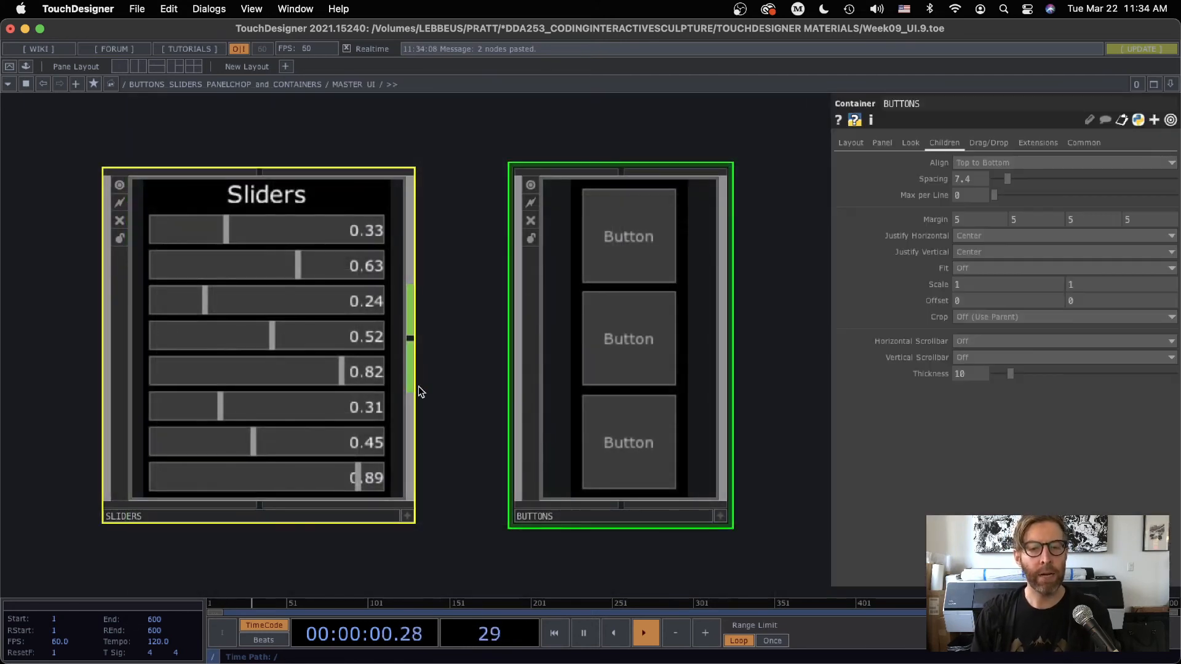
scroll(449, 414, down, 2)
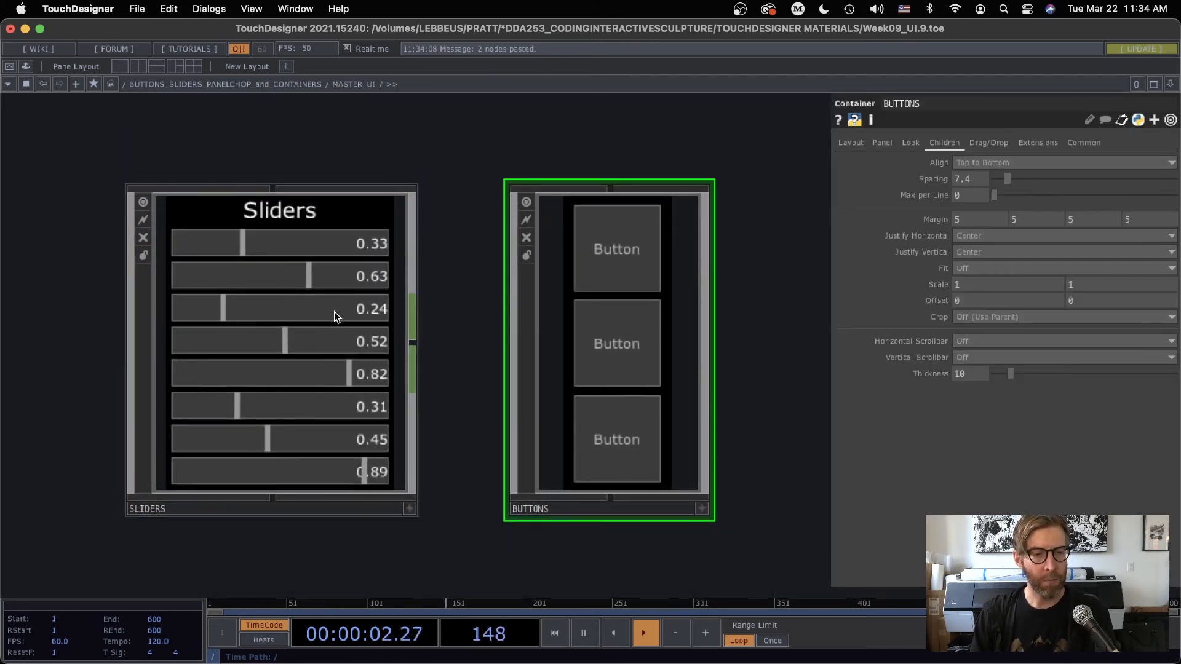
drag(318, 340, 263, 287)
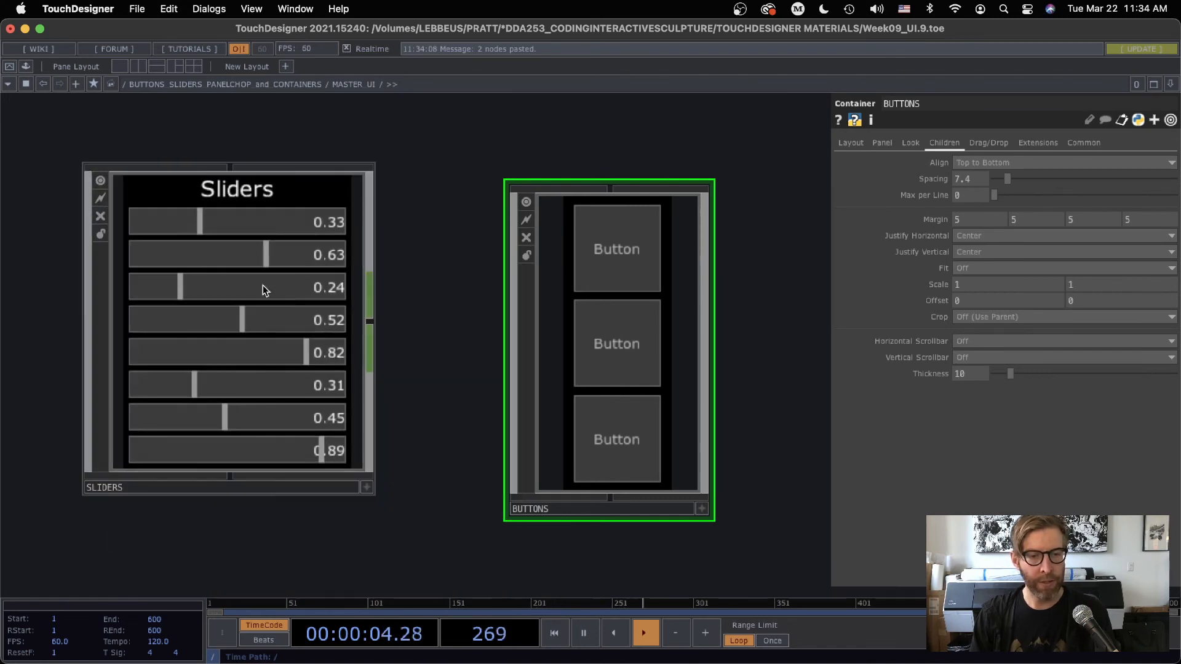
scroll(423, 393, down, 5)
drag(524, 361, 527, 236)
scroll(463, 442, down, 5)
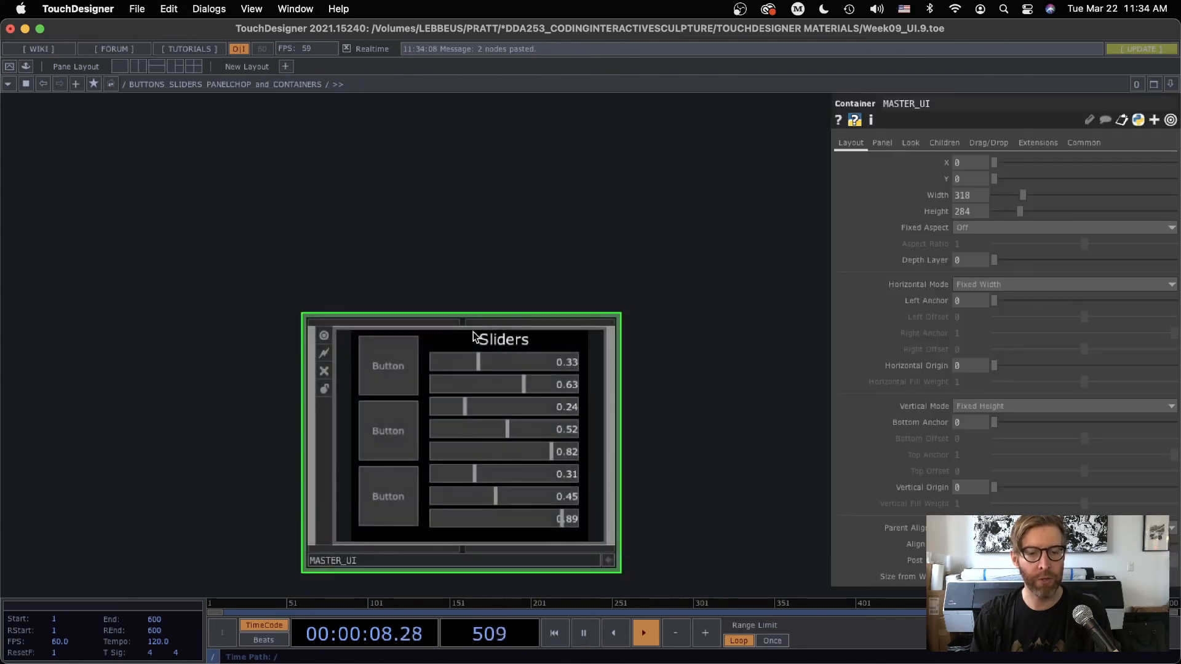
Place the BUTTONS node directly beside SLIDERS inside MASTER_UI and check the parent container again
scroll(440, 421, up, 5)
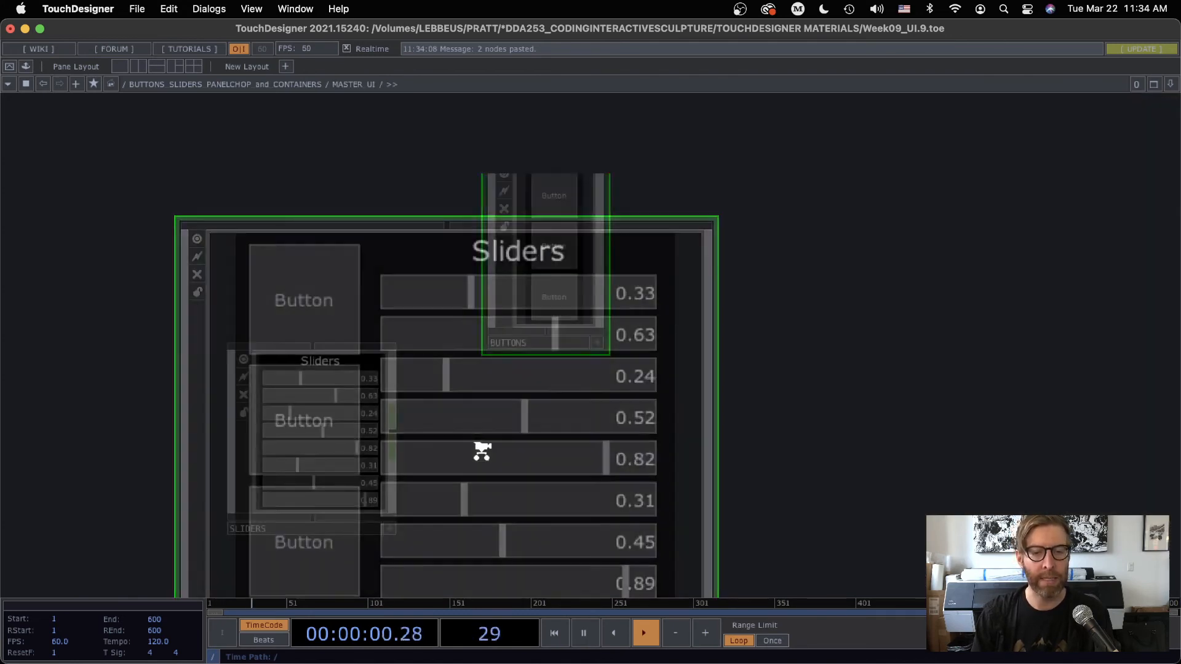
drag(573, 306, 484, 450)
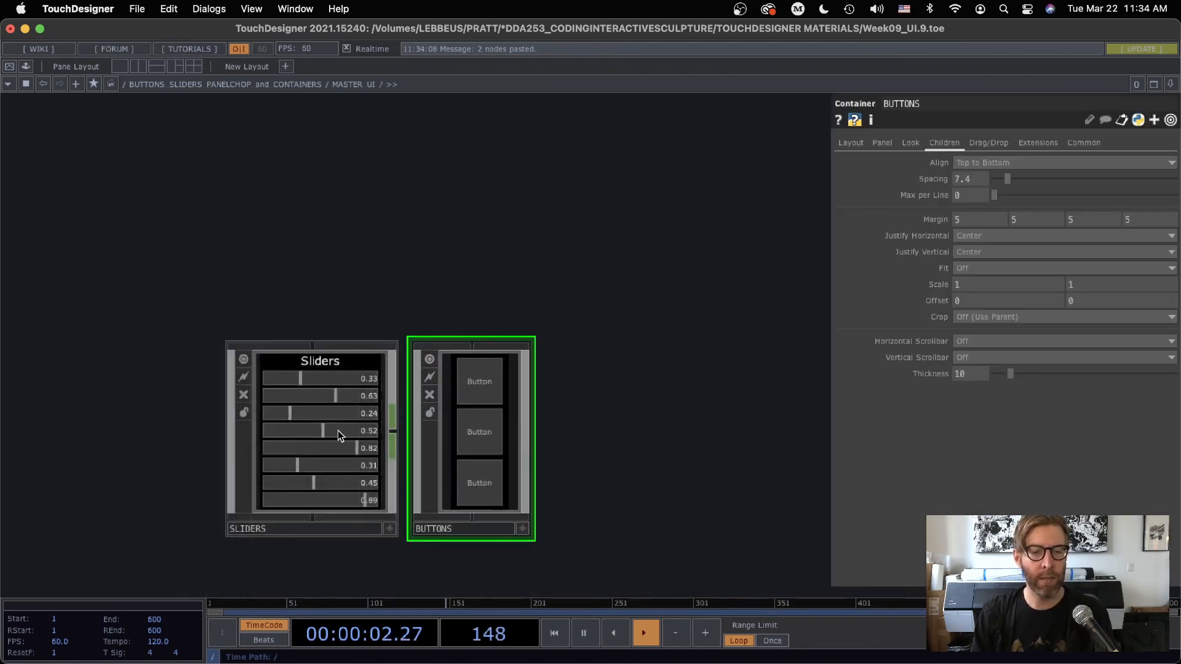
scroll(591, 443, down, 5)
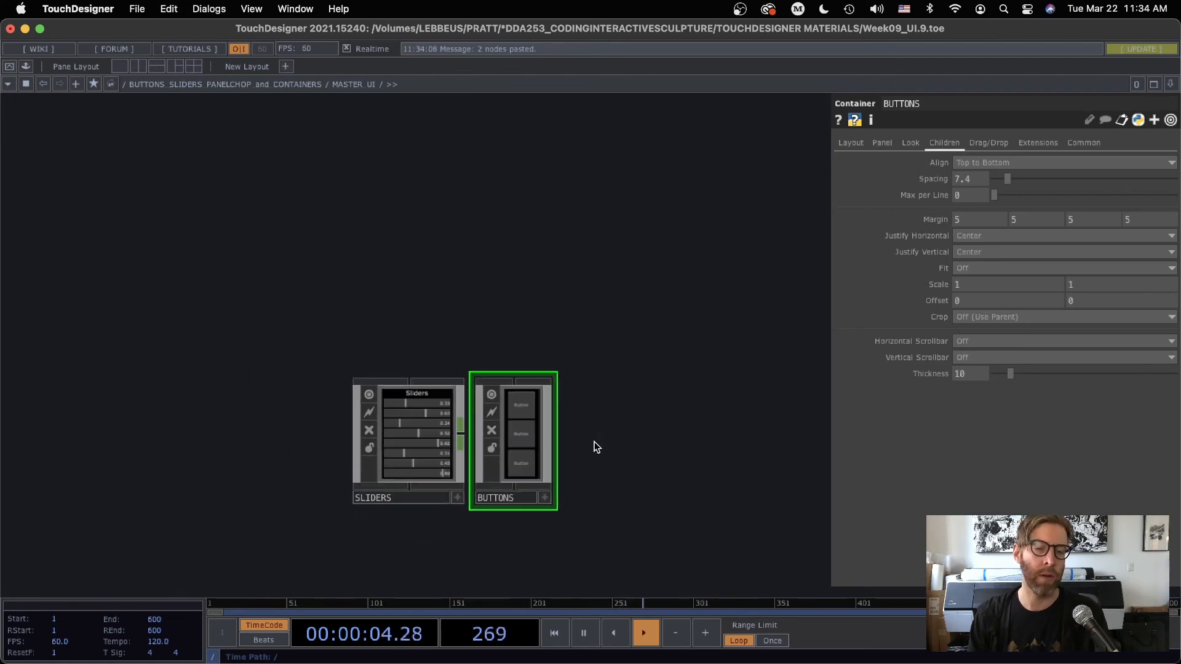
scroll(264, 335, up, 3)
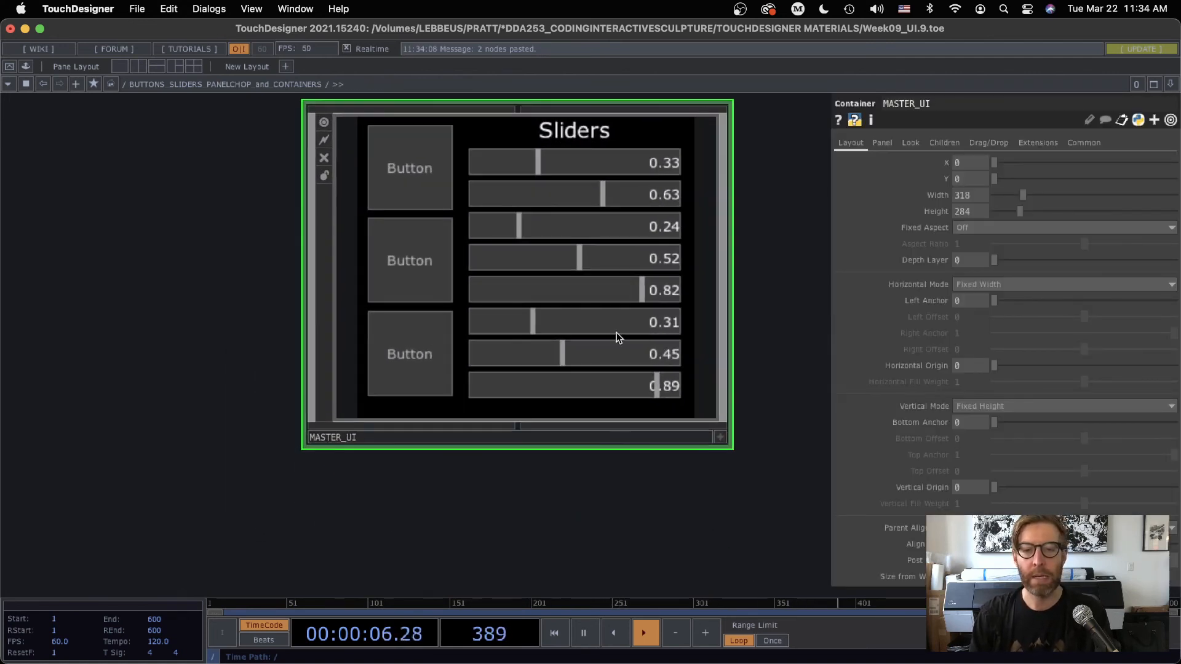
scroll(482, 282, up, 3)
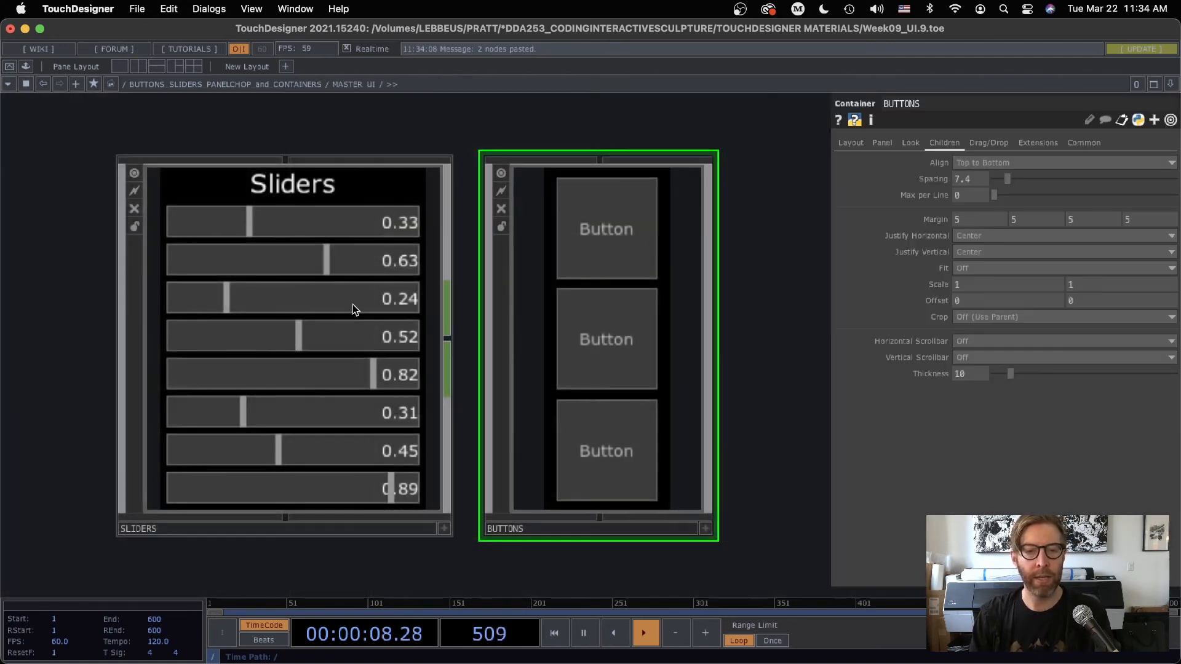
Change the BUTTONS container's Align Order so that it comes after SLIDERS in MASTER_UI's layout
click(309, 291)
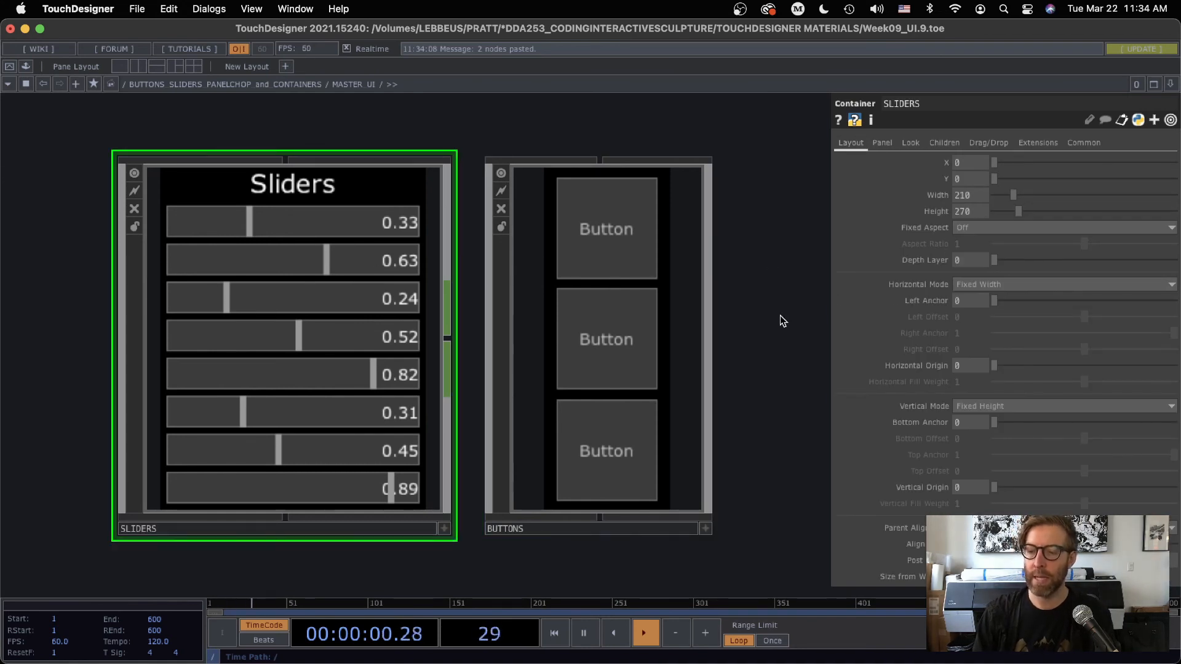
click(630, 326)
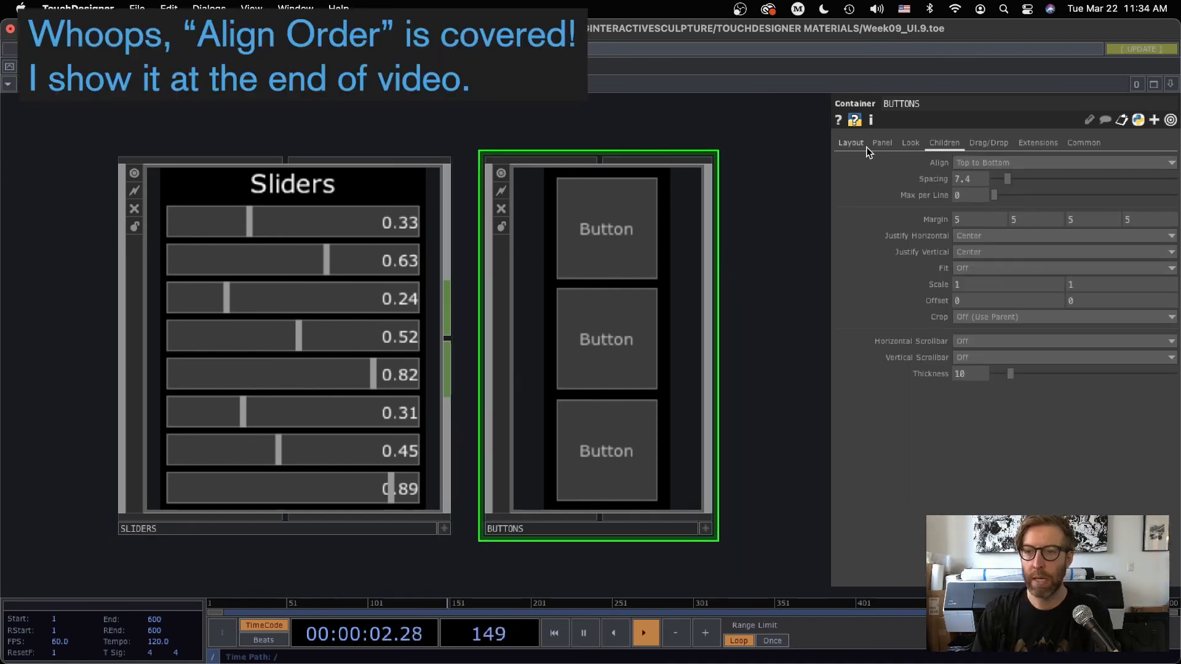
click(852, 144)
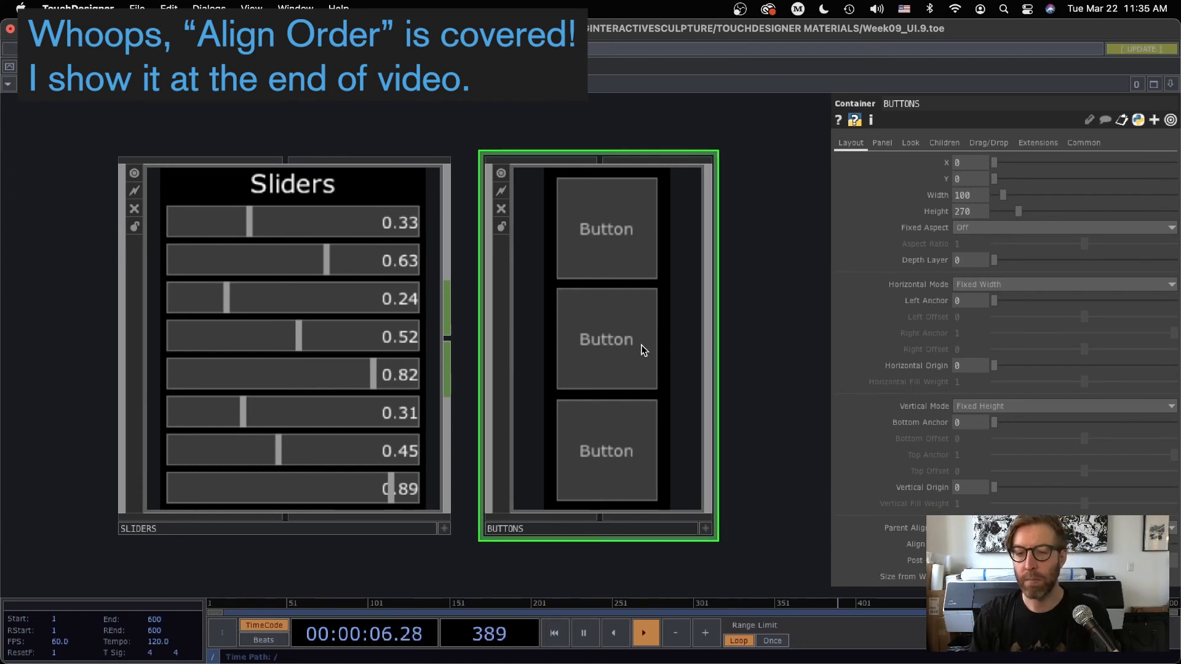
key(u)
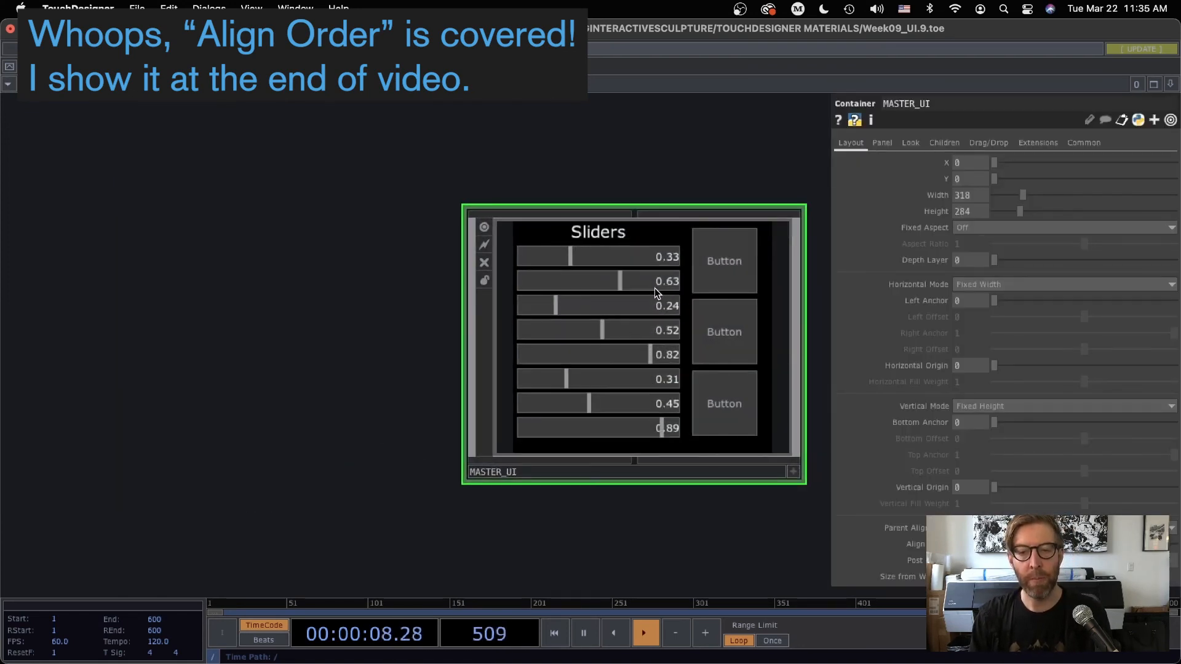
Review MASTER_UI's child alignment setting and return to the containers inside it
click(945, 143)
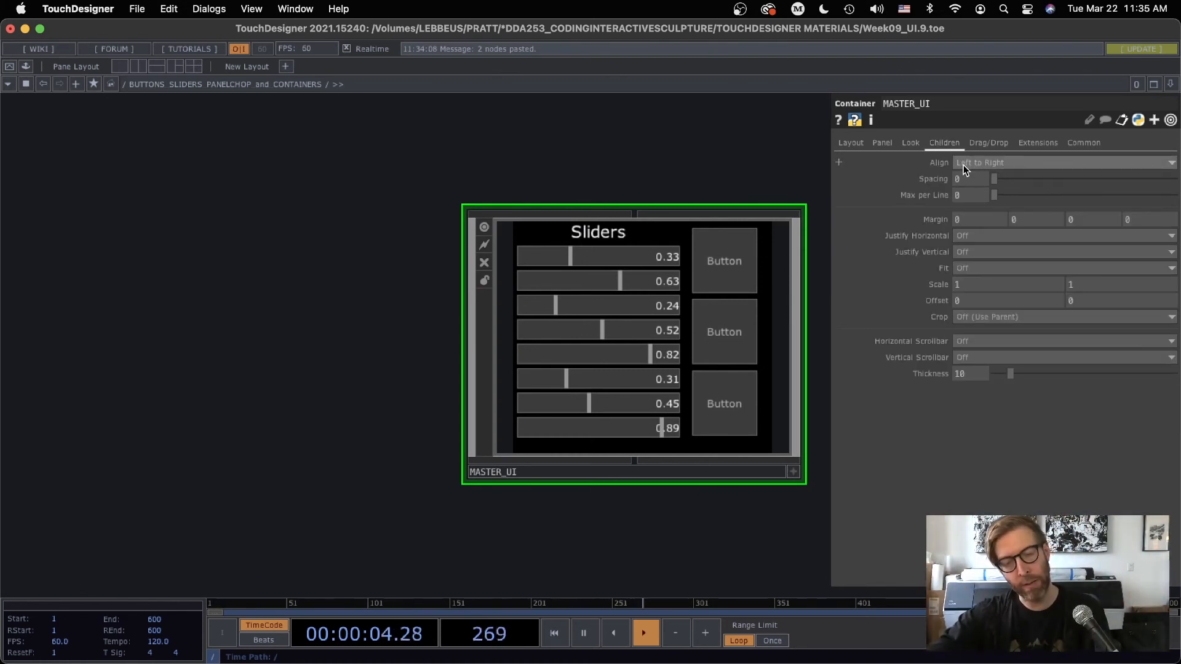
scroll(591, 535, right, 5)
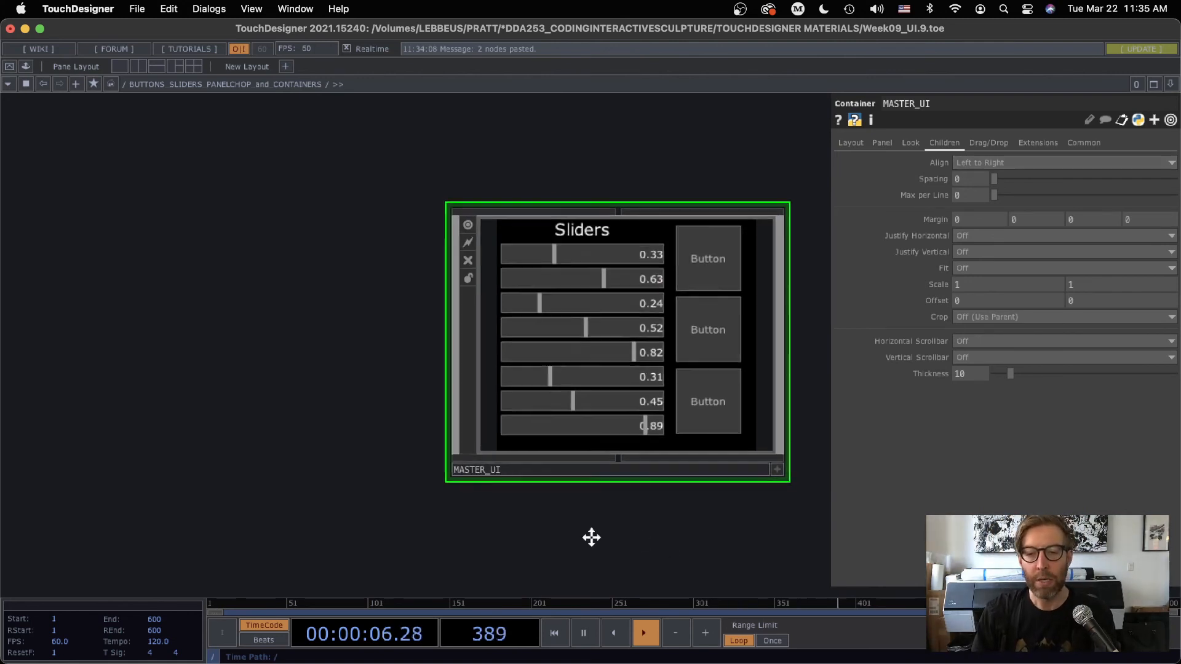
scroll(503, 353, up, 10)
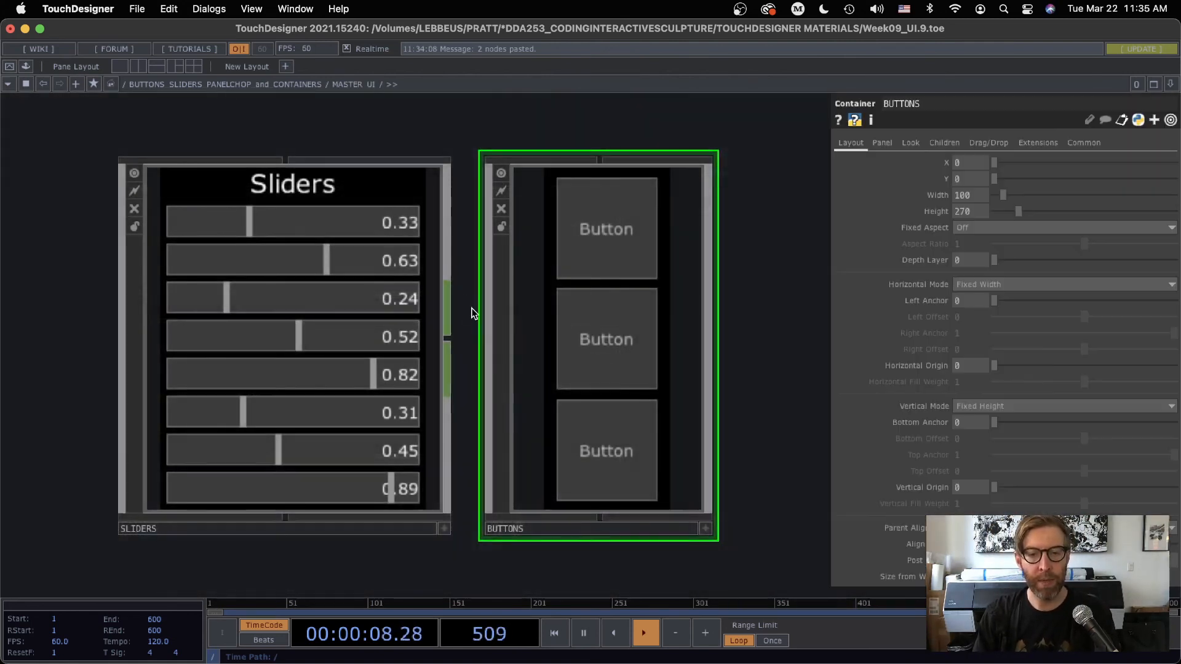
scroll(607, 340, down, 5)
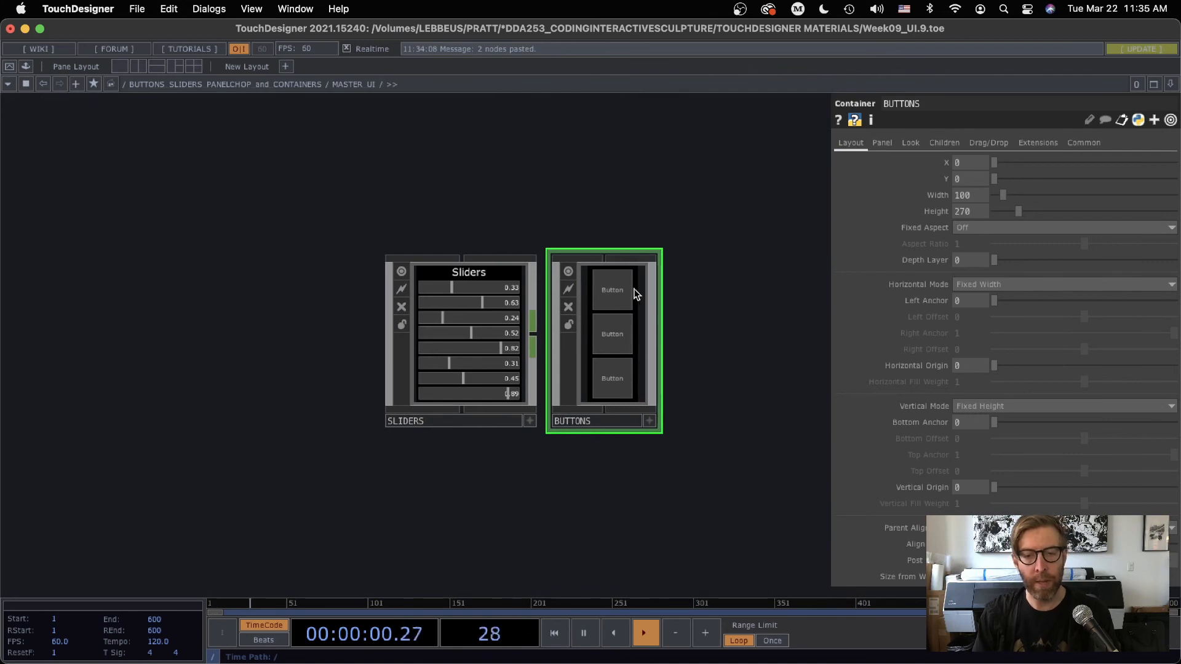
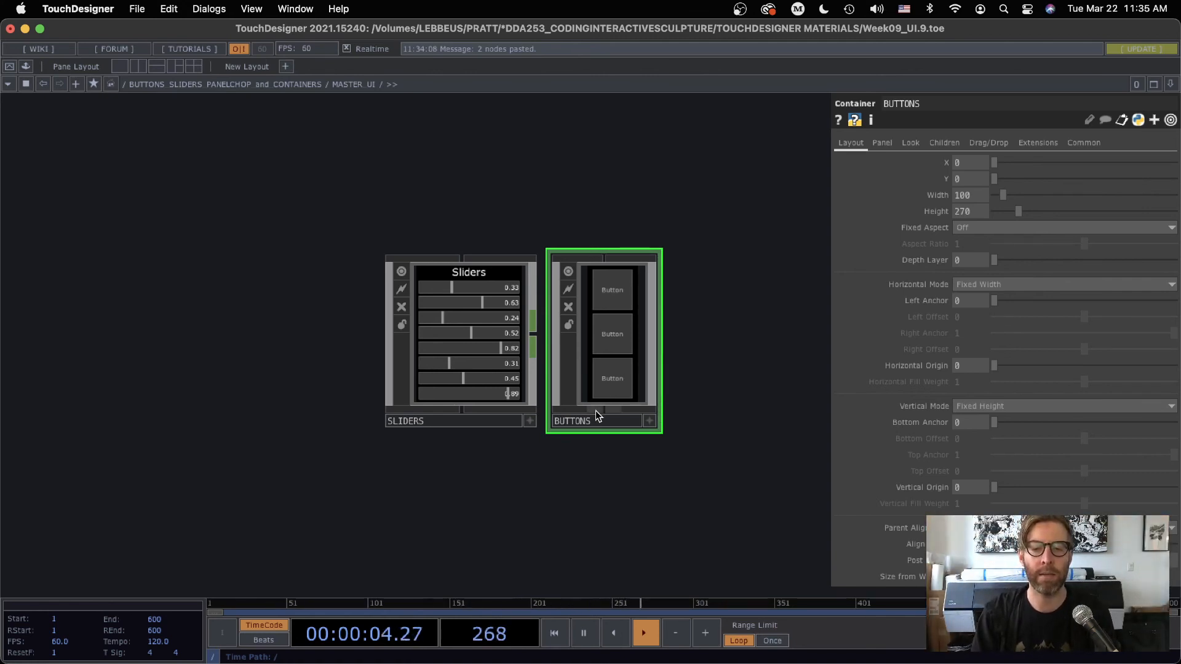
Check MASTER_UI's combined slider and button layout from the parent network and go back inside the container
key(u)
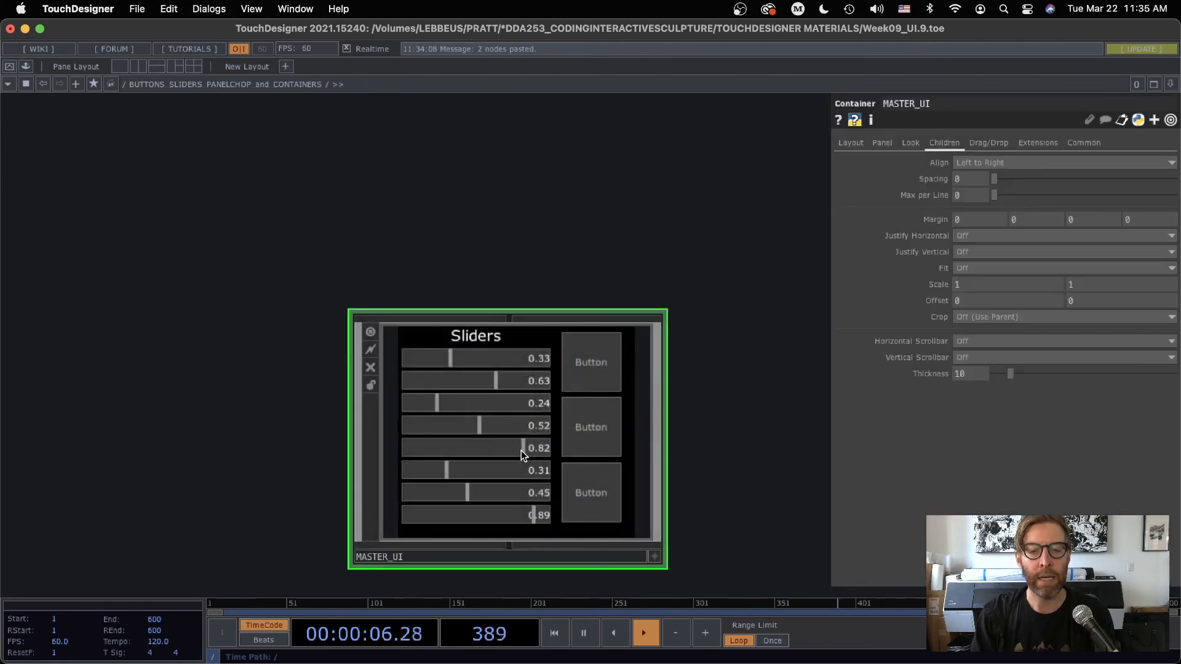
drag(631, 221, 598, 129)
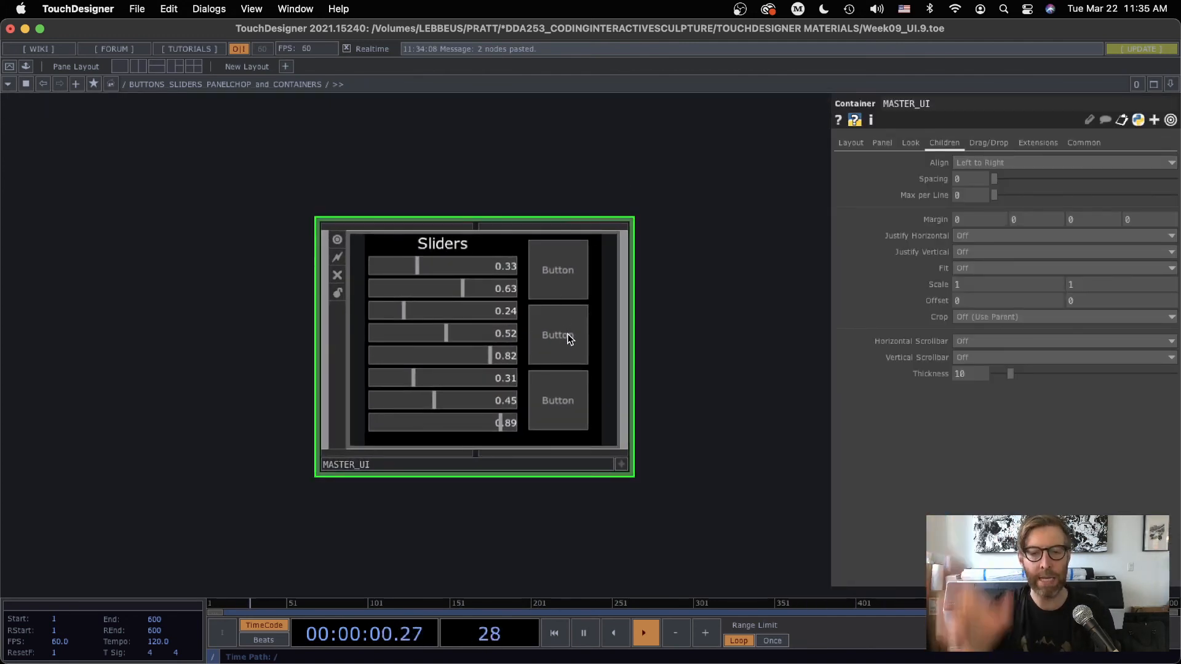
scroll(544, 369, down, 10)
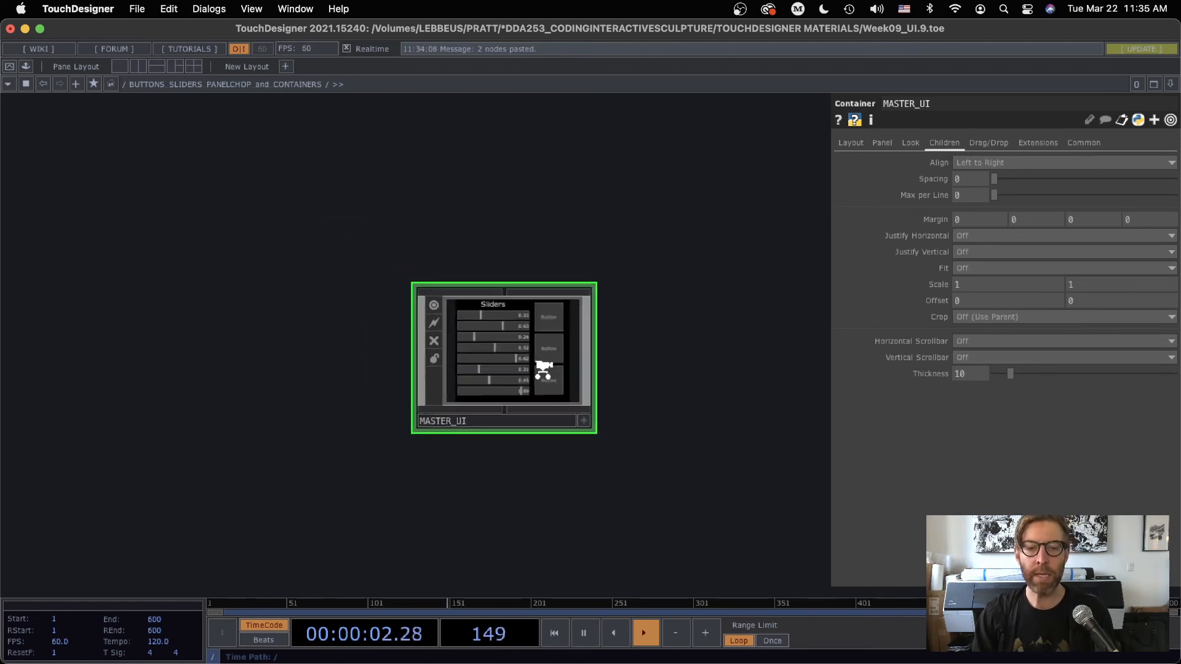
scroll(537, 388, up, 7)
scroll(543, 394, up, 15)
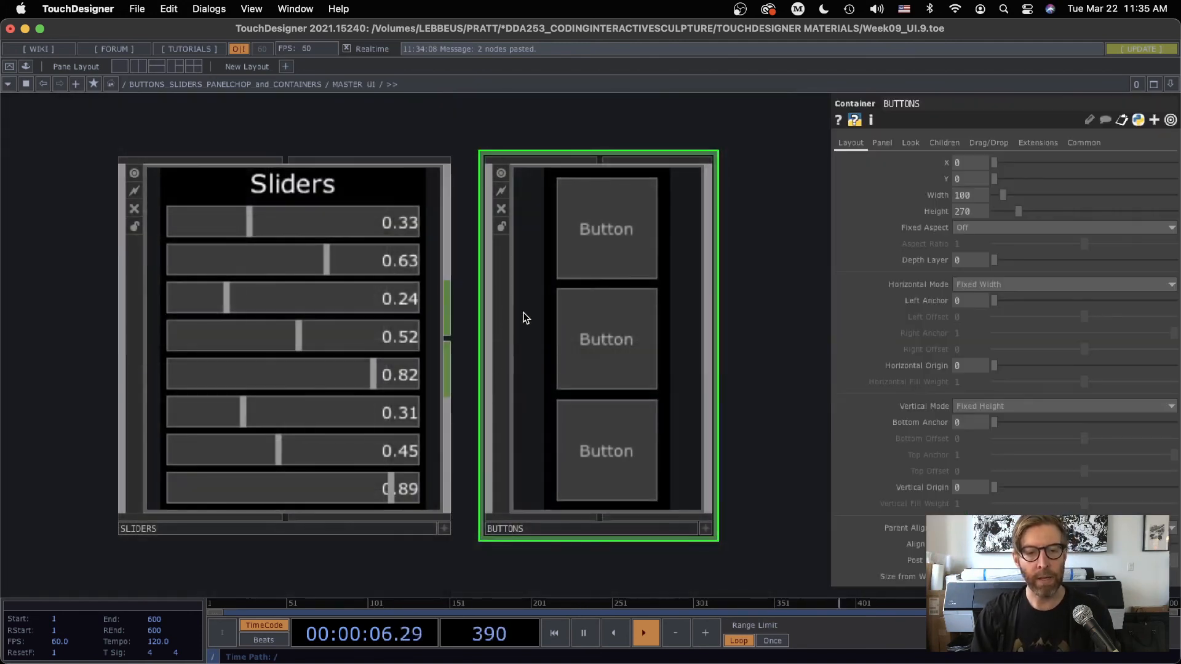
Move SLIDERS away from BUTTONS inside MASTER_UI and connect its output to a new Out CHOP
scroll(483, 433, down, 4)
drag(707, 235, 740, 68)
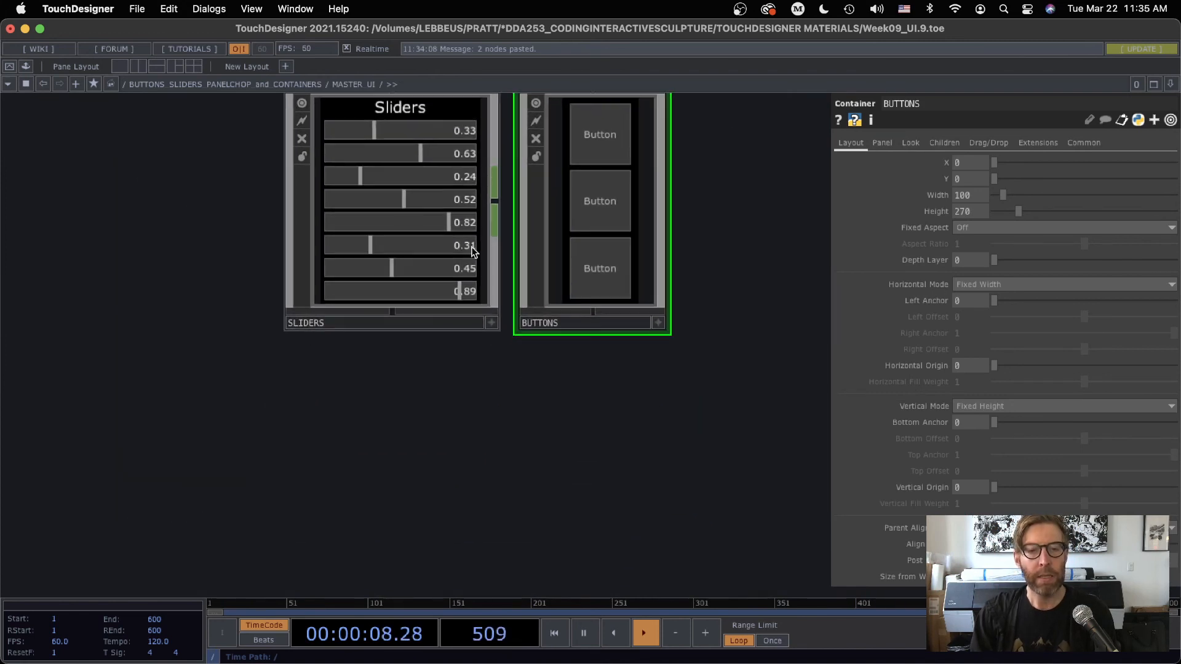
drag(463, 237, 292, 236)
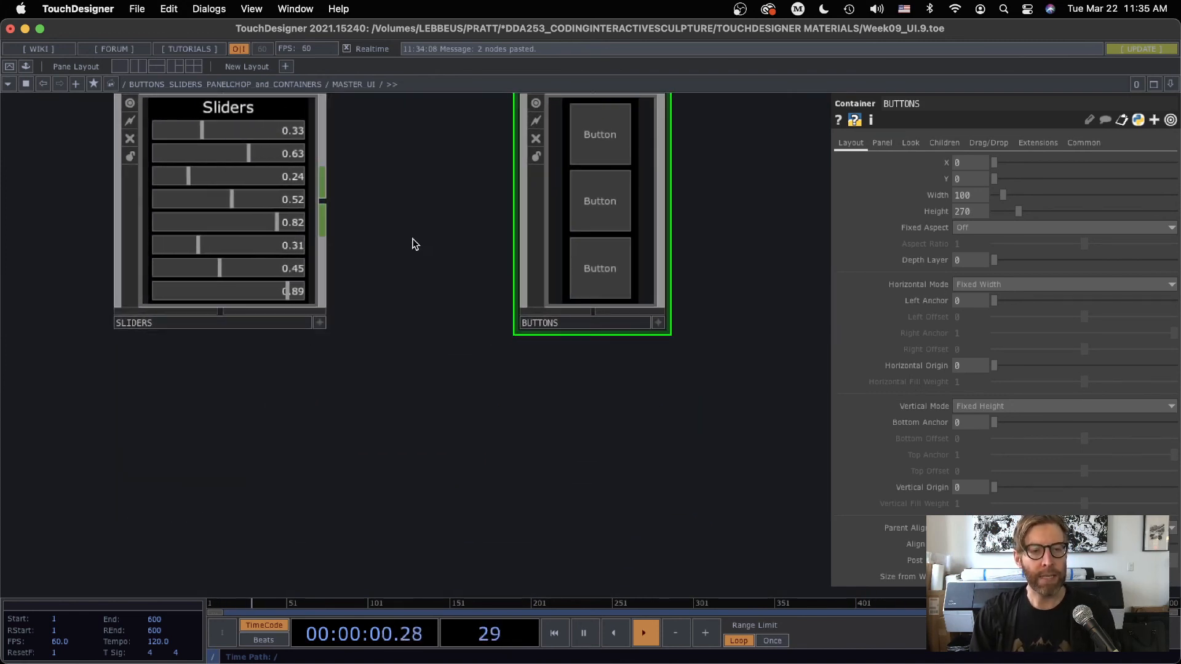
key(Tab)
click(264, 64)
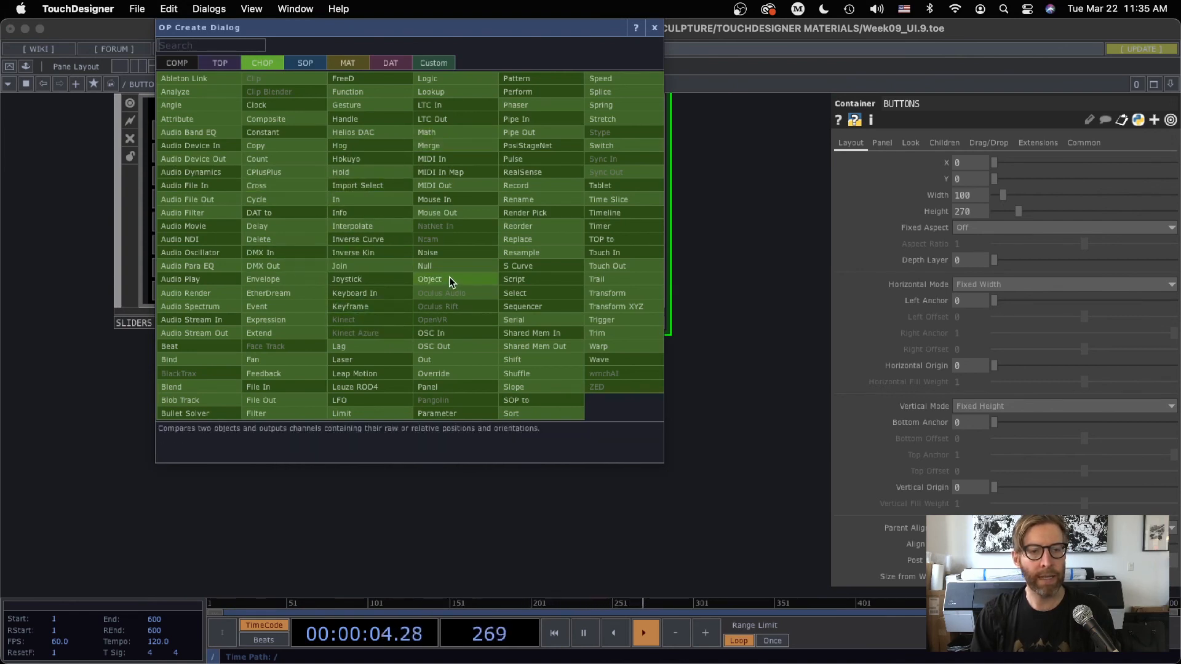
click(429, 387)
click(460, 188)
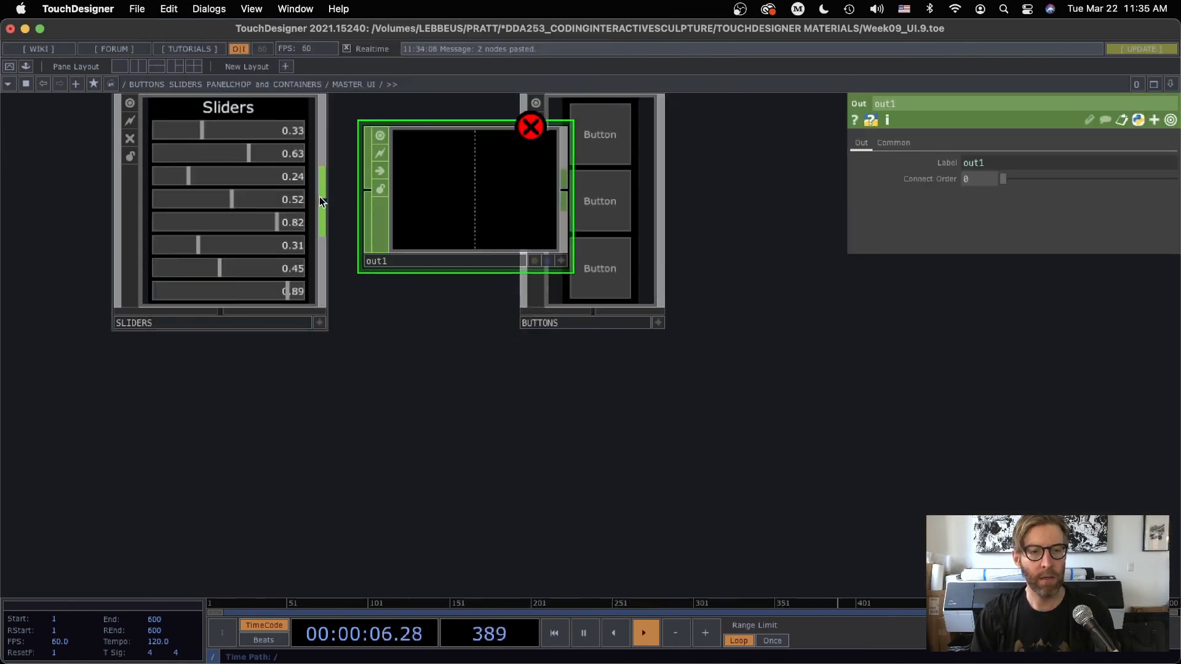
drag(321, 199, 361, 195)
Return to the parent network and connect MASTER_UI's output to a new Null CHOP beside it
scroll(487, 383, down, 5)
scroll(487, 383, down, 3)
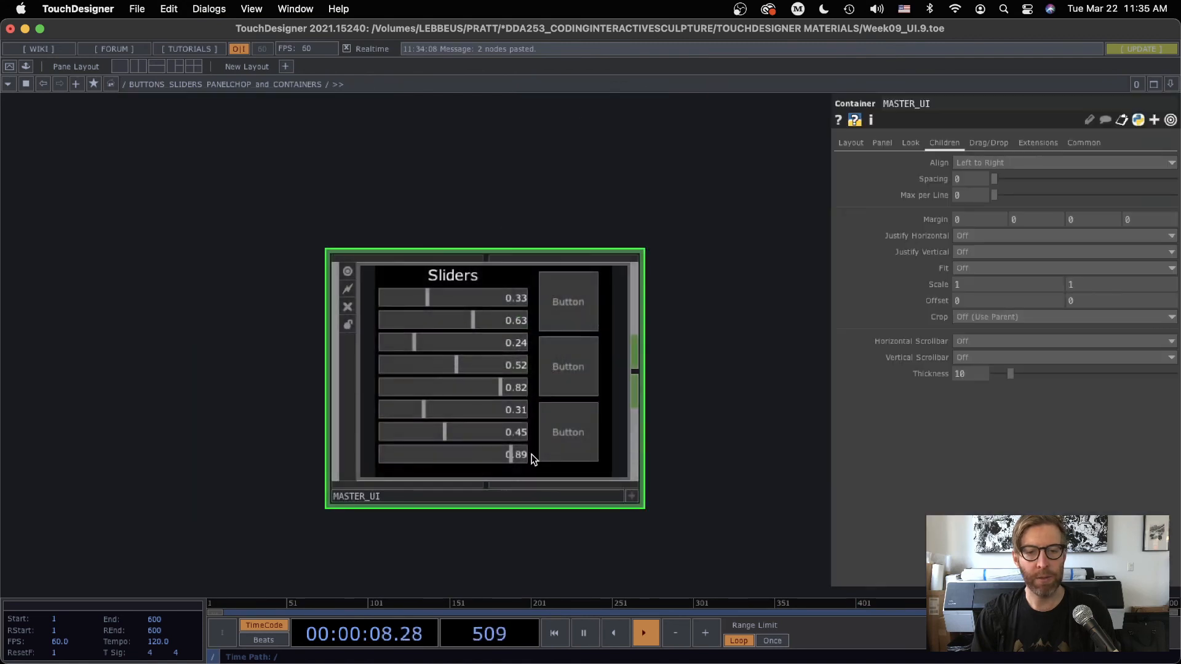
drag(731, 343, 632, 321)
key(Tab)
click(647, 347)
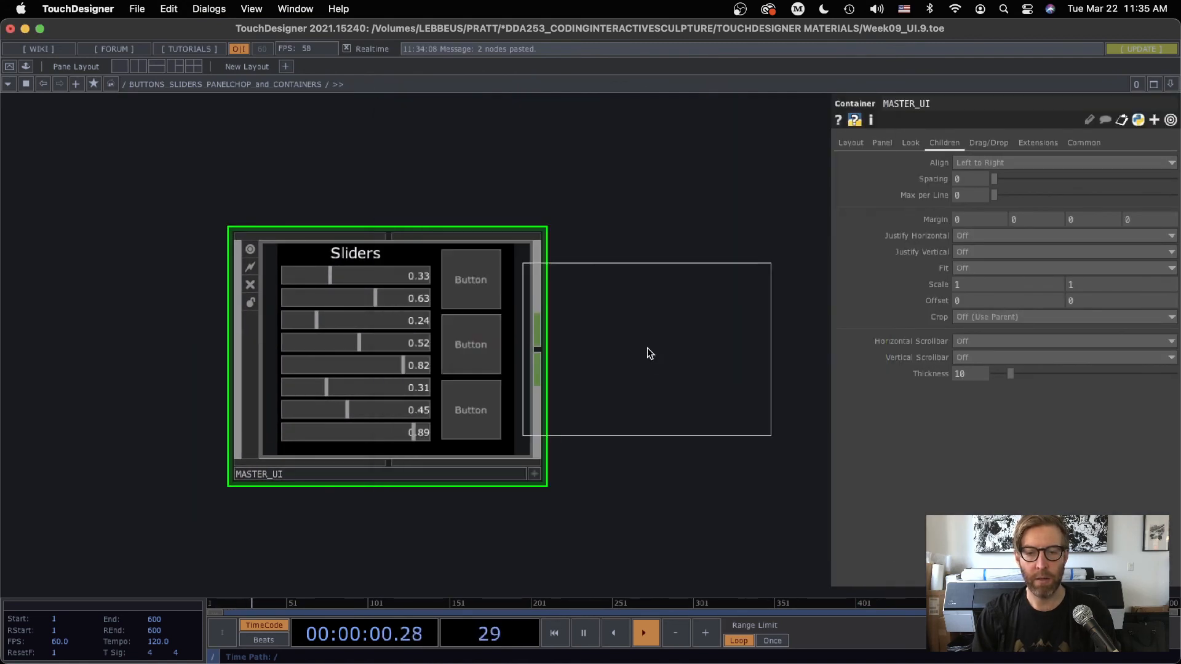
click(722, 353)
drag(539, 350, 582, 356)
scroll(581, 357, down, 3)
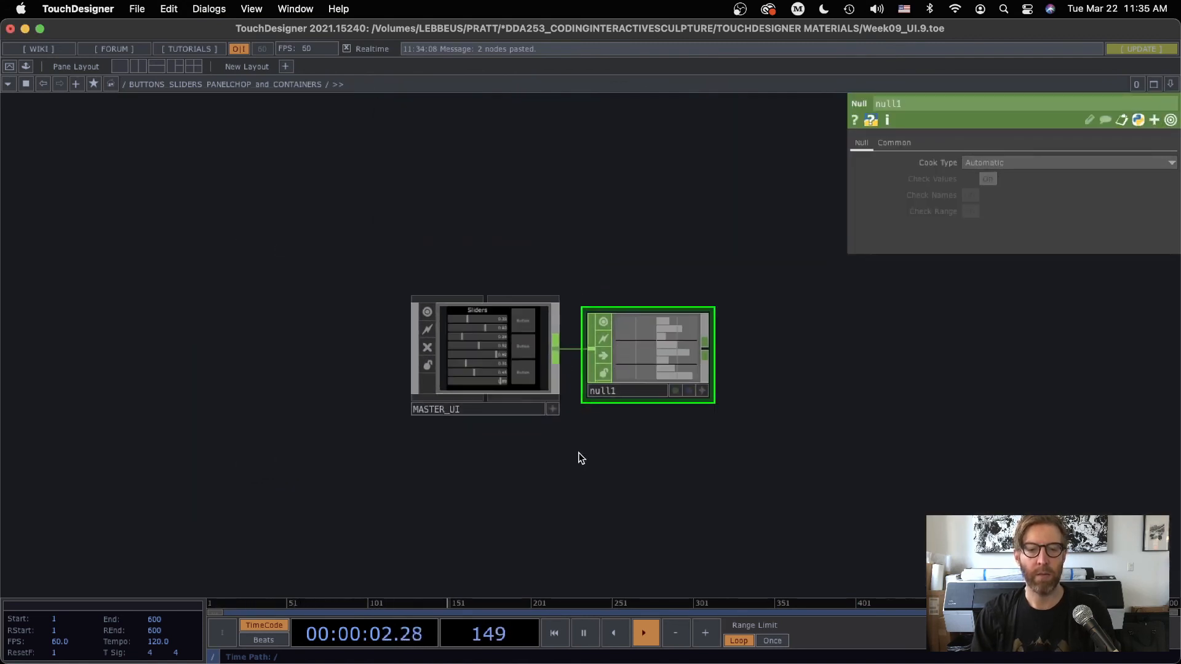
Add a Select CHOP below the null in the network that contains MASTER_UI
scroll(492, 351, up, 5)
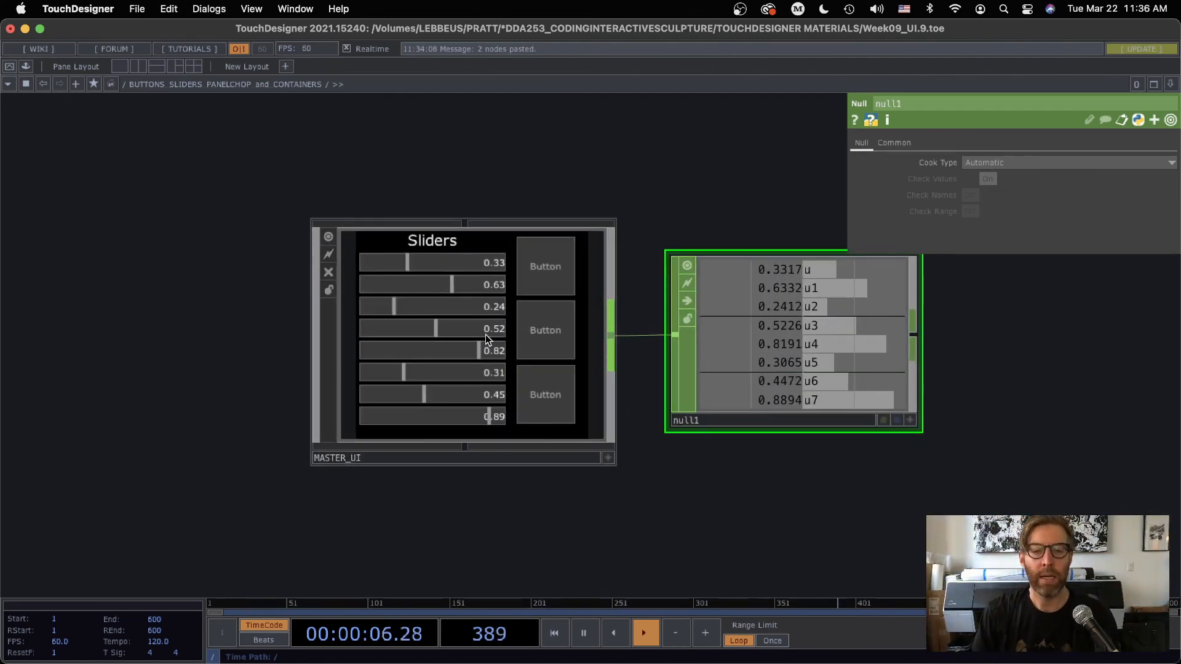
scroll(486, 335, down, 1)
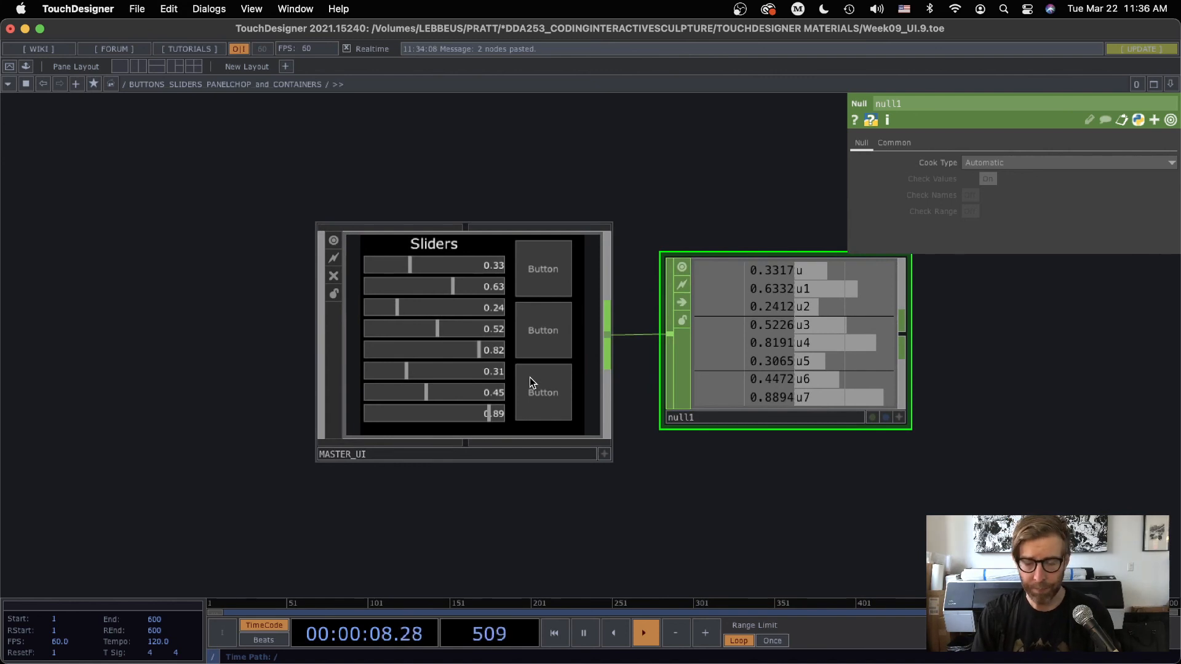
drag(661, 446, 507, 351)
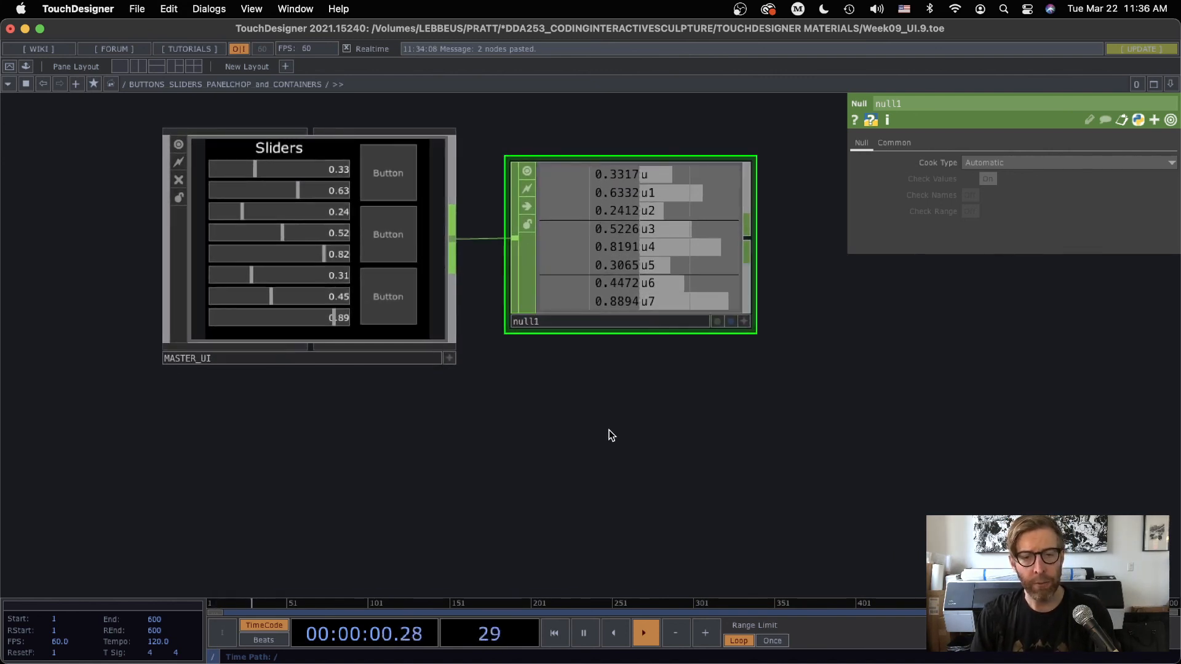
drag(603, 428, 636, 410)
key(Tab)
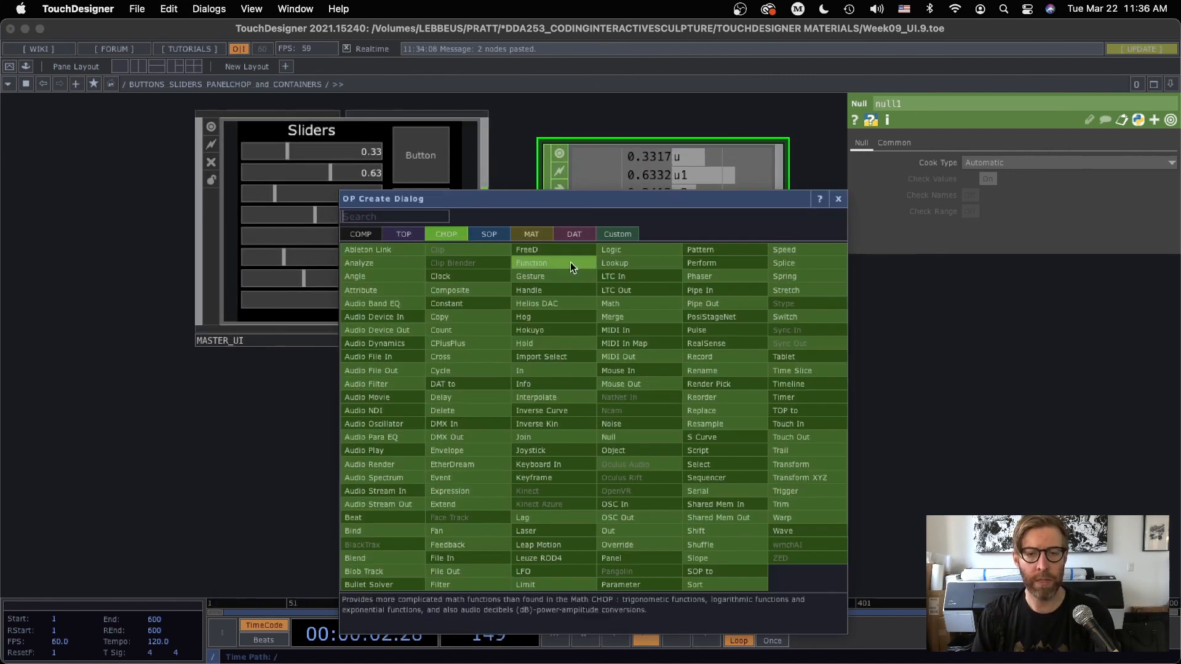
click(700, 438)
click(657, 439)
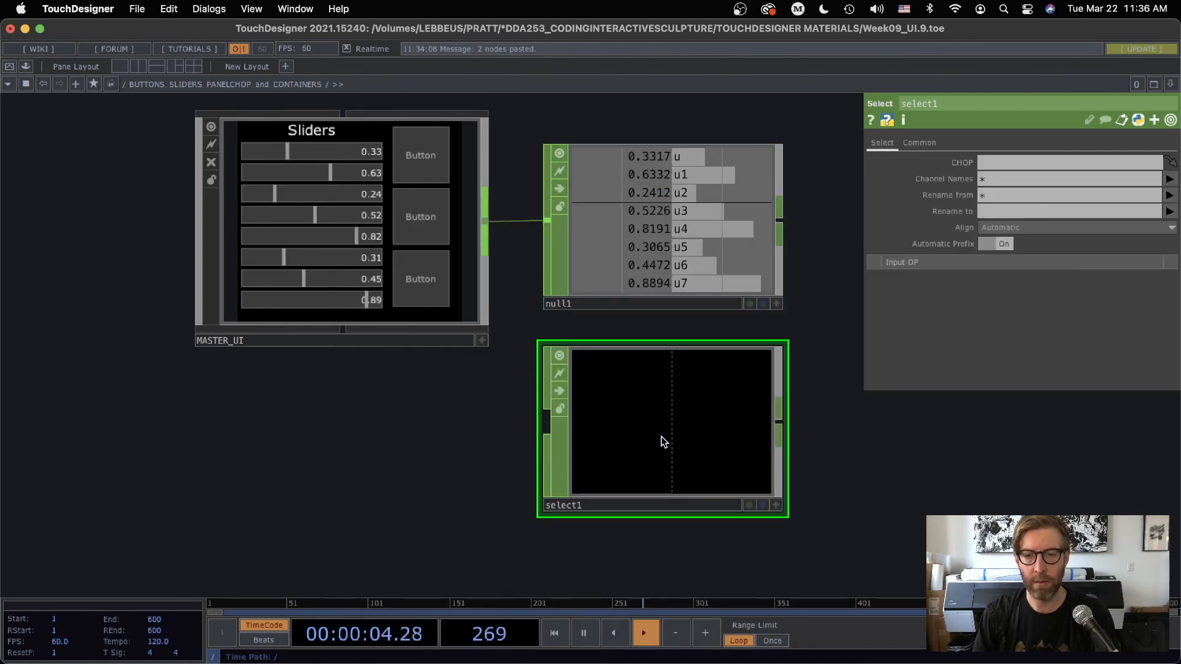
Delete the Null CHOP connected to MASTER_UI and the Out CHOP inside MASTER_UI
click(636, 258)
key(Delete)
scroll(344, 246, up, 2)
scroll(344, 246, up, 3)
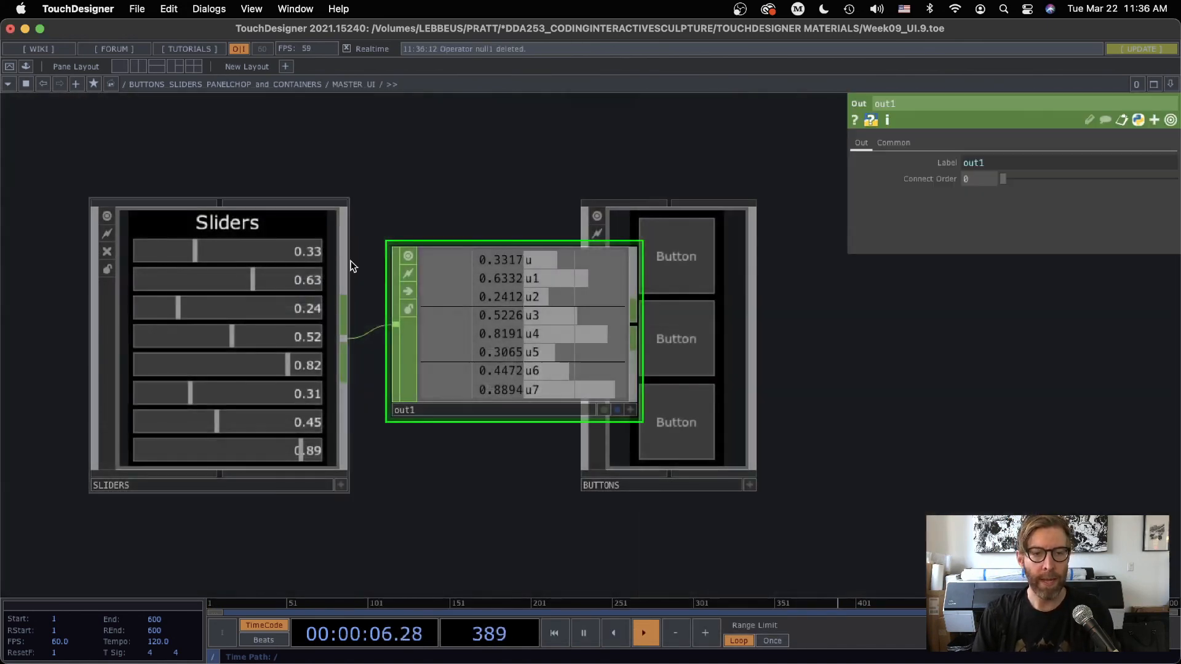
key(Delete)
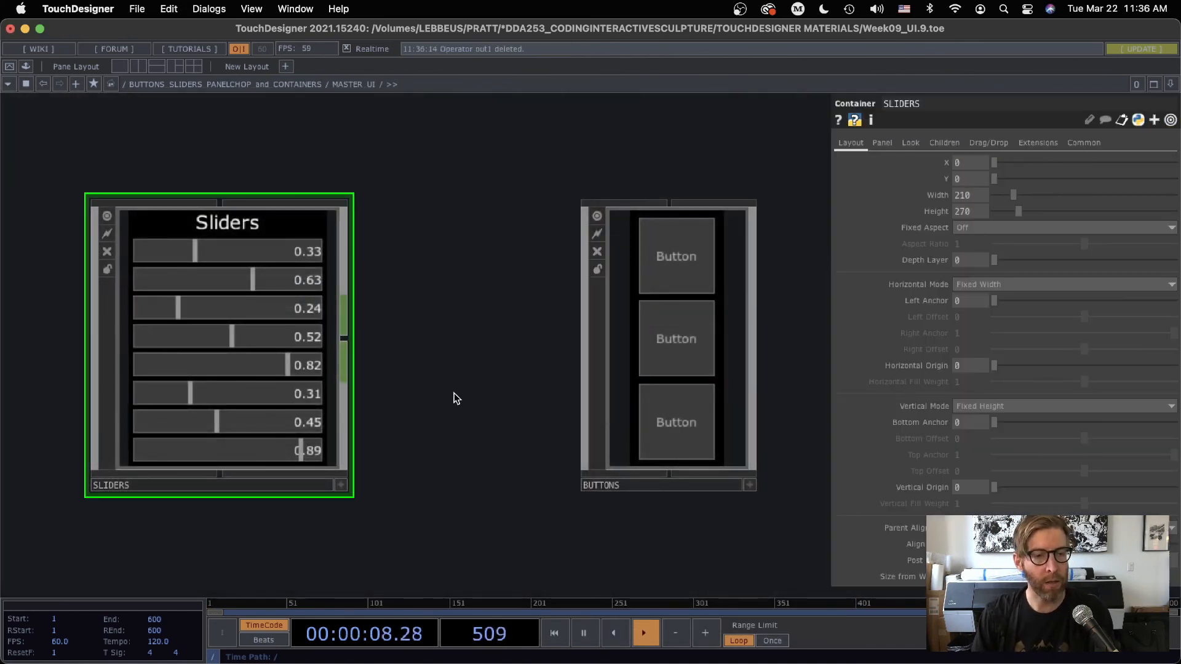
Look inside the SLIDERS container for the name of the Null CHOP connected to slider1
scroll(360, 389, up, 4)
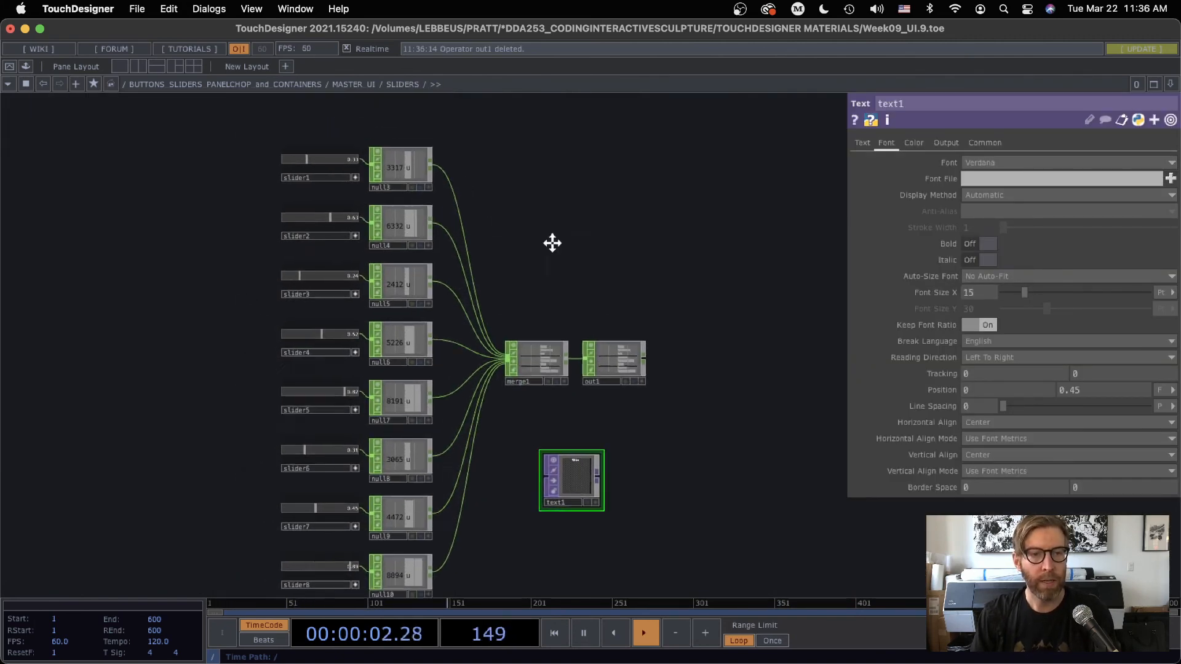
scroll(474, 264, up, 4)
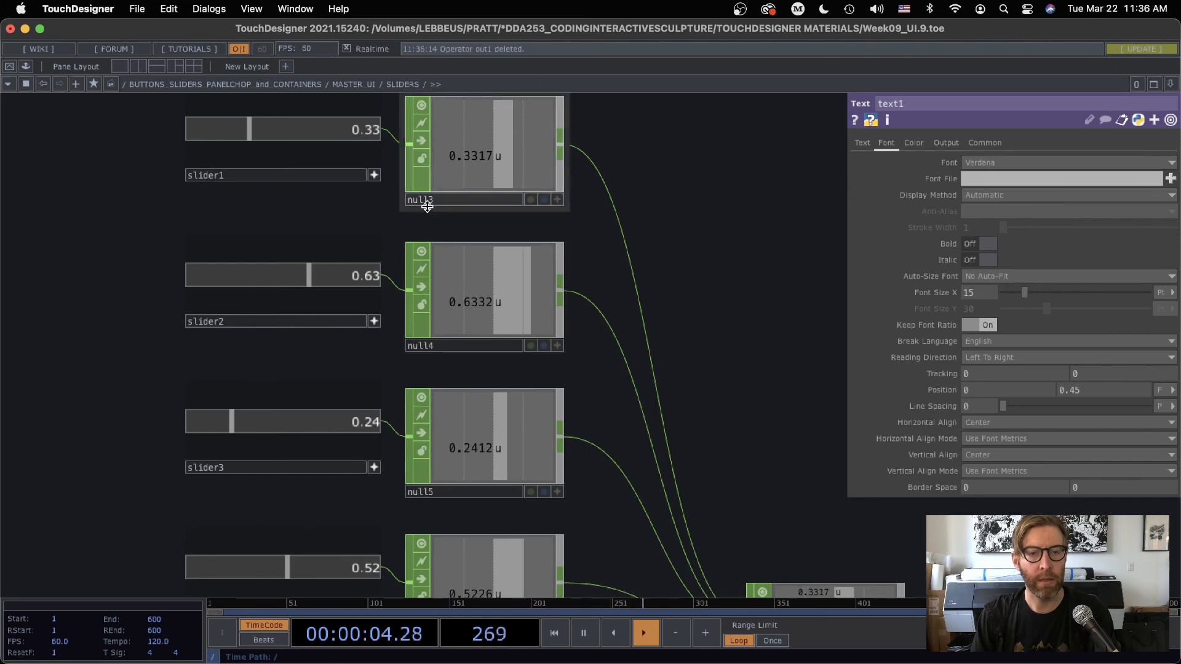
scroll(698, 259, down, 2)
scroll(700, 260, down, 10)
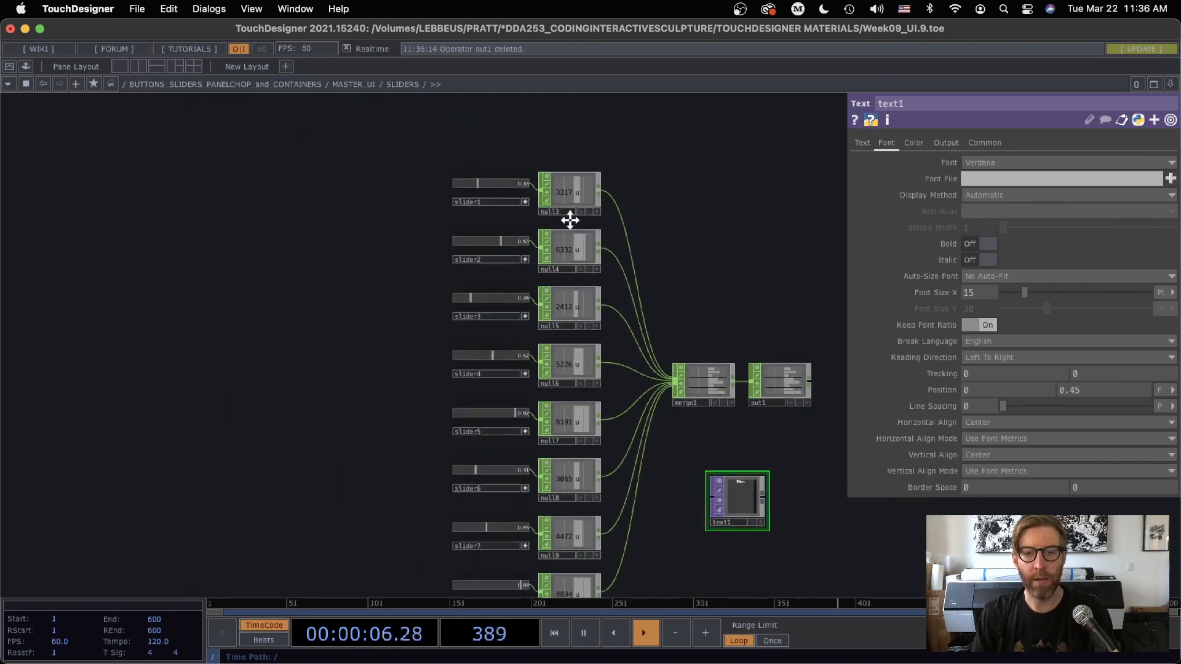
drag(416, 428, 353, 410)
scroll(430, 426, down, 10)
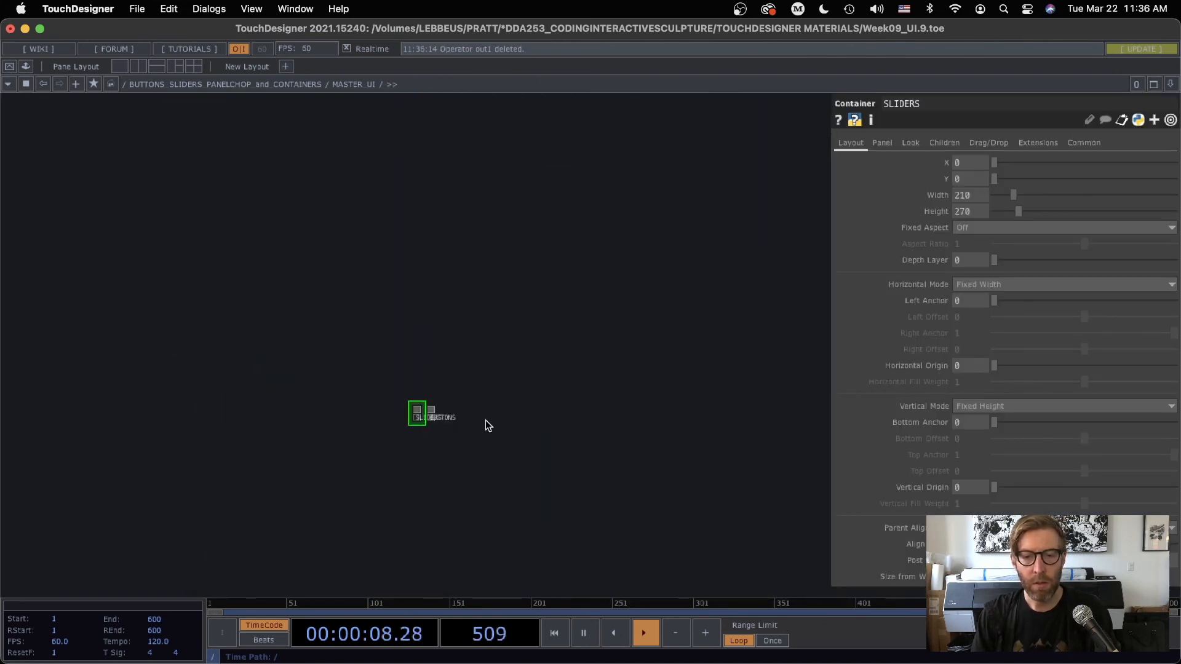
Position the Select CHOP beside MASTER_UI and set its source CHOP to MASTER_UI/SLIDERS/null3
drag(806, 532, 637, 291)
drag(665, 354, 647, 163)
drag(647, 396, 685, 549)
click(664, 354)
click(973, 163)
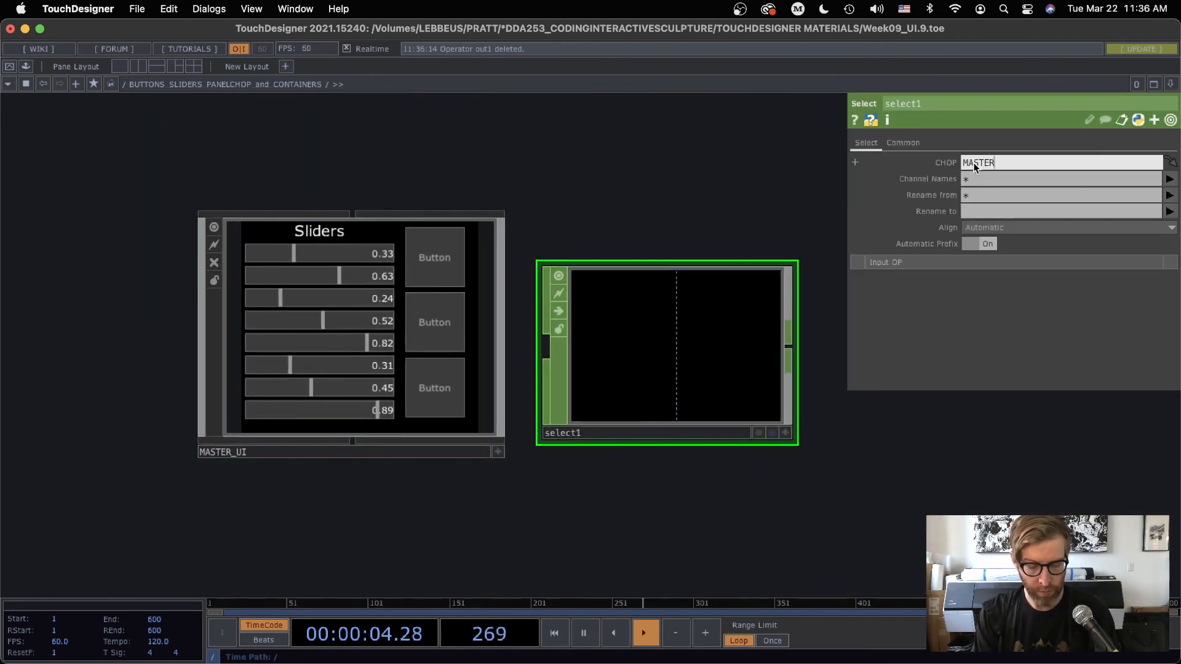
text(MASTER_UI/)
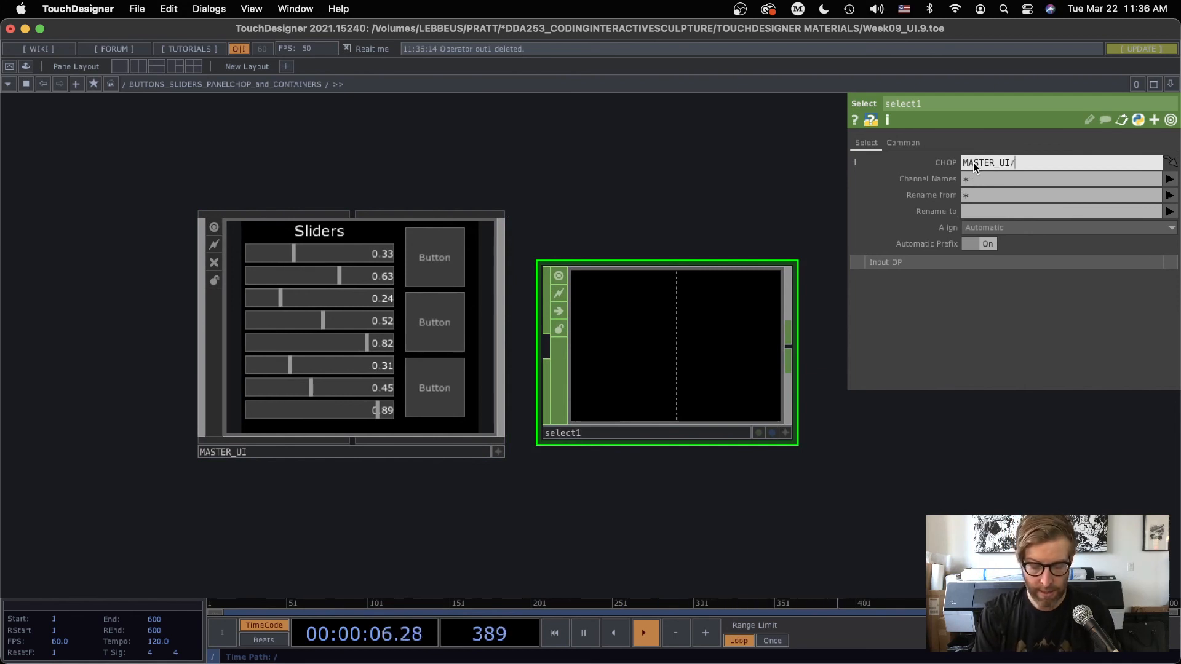
text(SLIDERS)
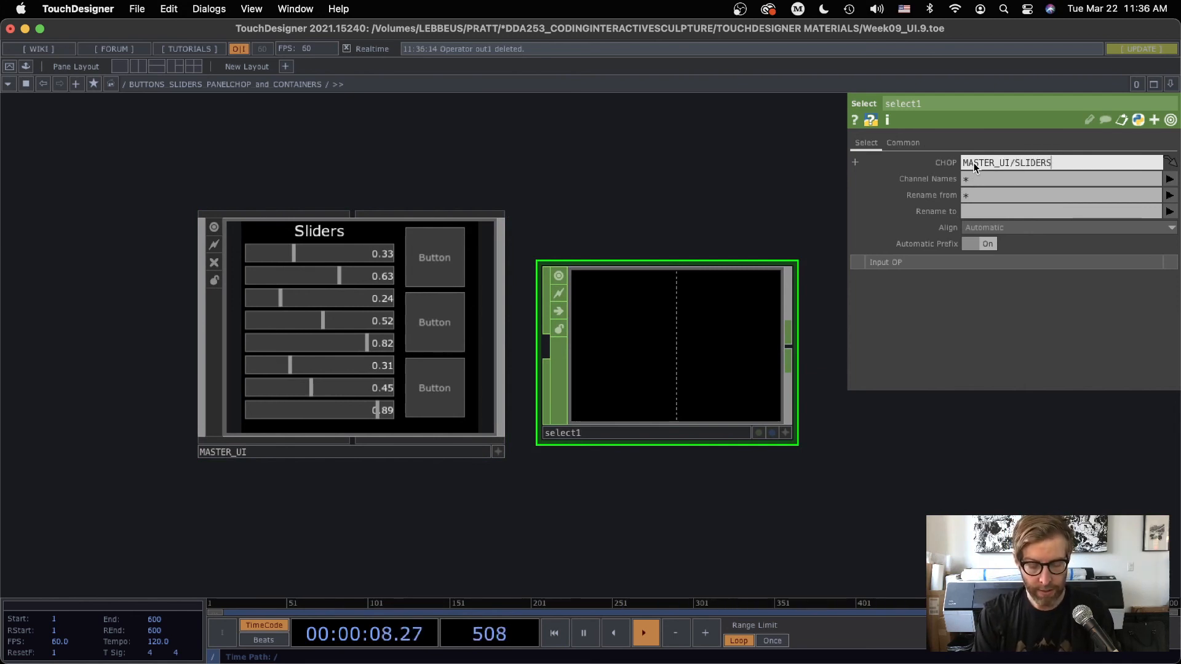
text(/null3)
key(Return)
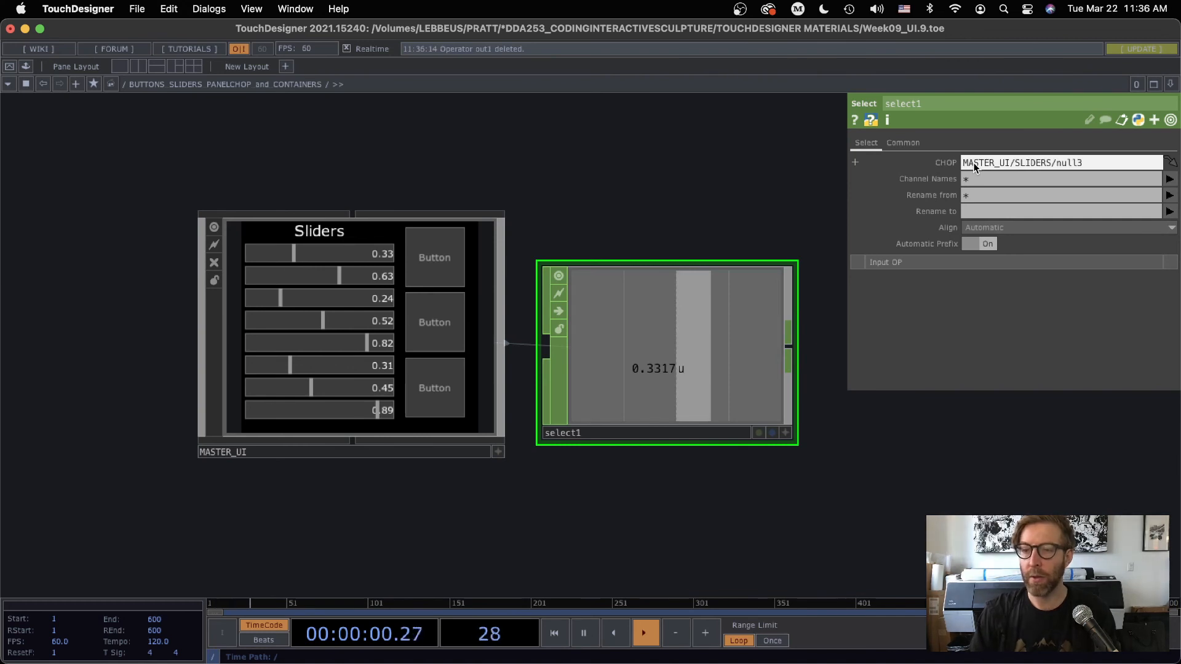
Move the Select CHOP and MASTER_UI to opposite sides of the network, leaving a wide gap between them
scroll(720, 360, down, 1)
scroll(721, 360, down, 5)
drag(698, 470, 465, 424)
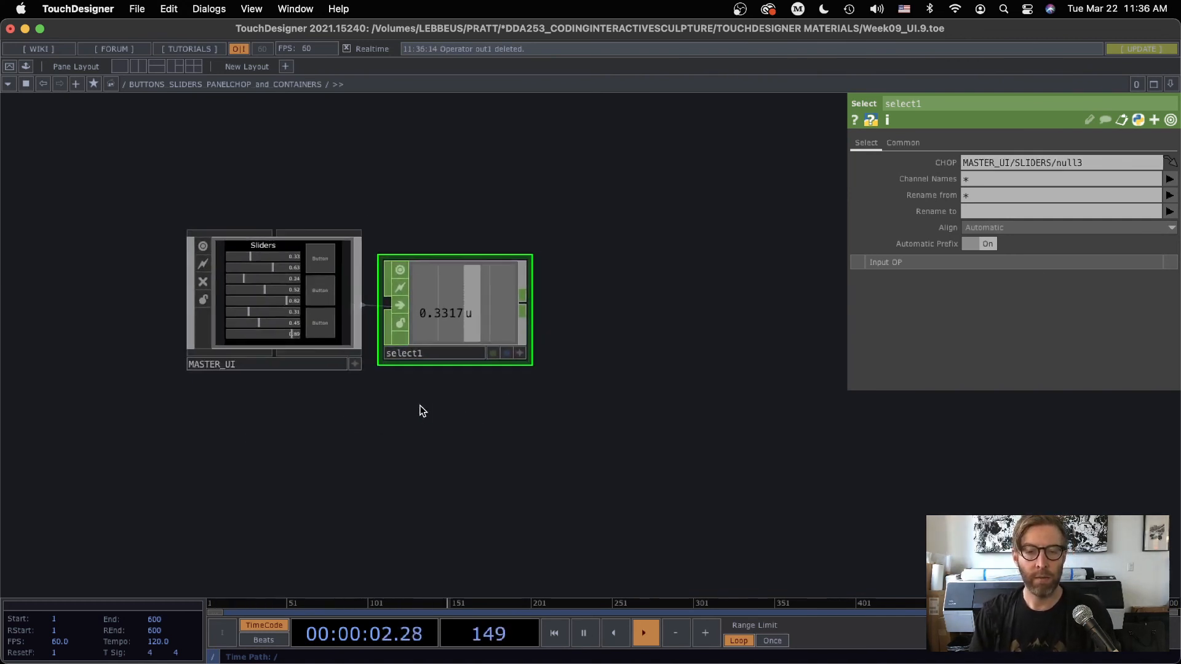
drag(436, 313, 728, 215)
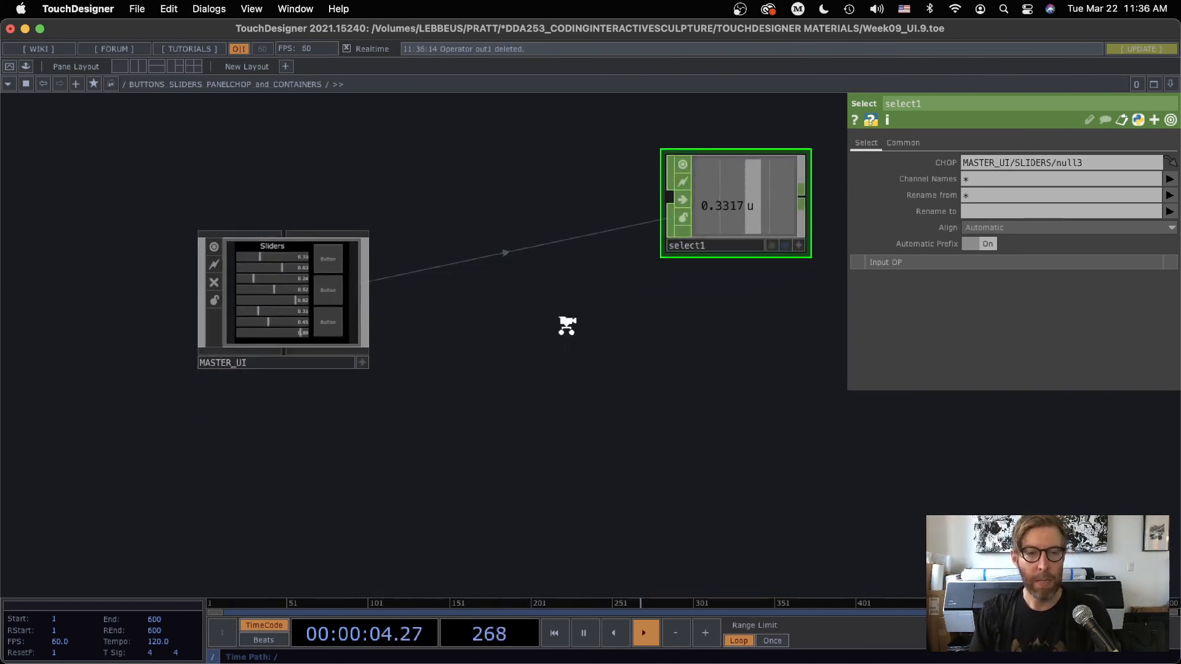
drag(258, 295, 109, 203)
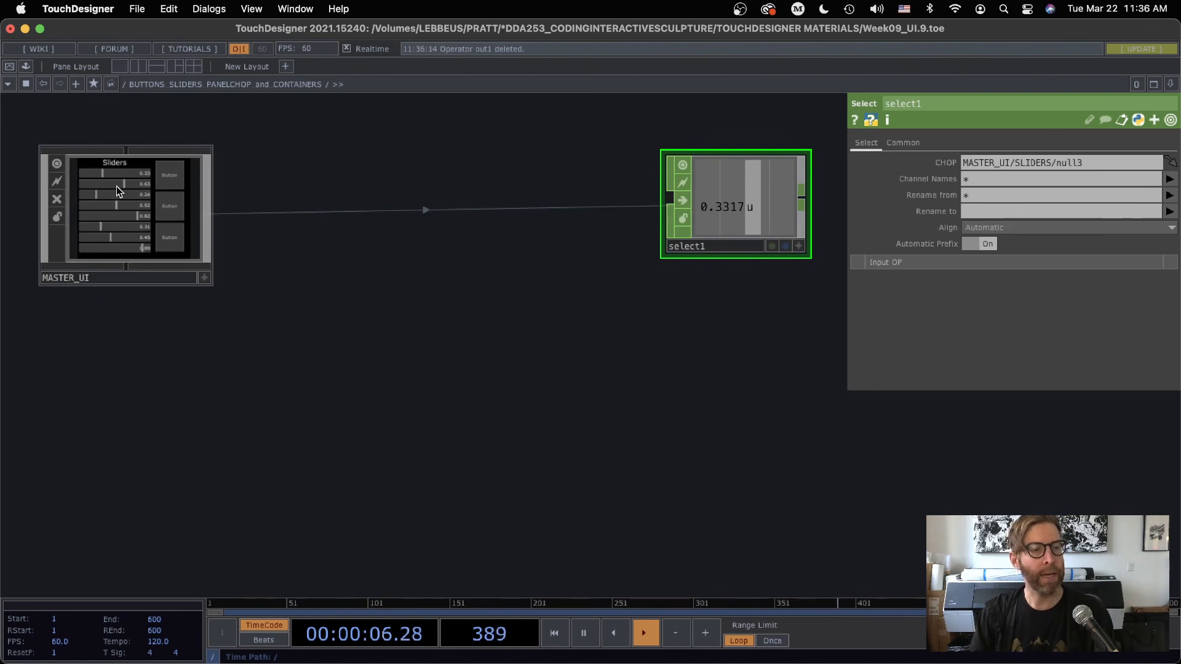
Open MASTER_UI's panel in a separate viewer window and enlarge it in the upper corner of the screen
right_click(116, 186)
click(132, 161)
drag(179, 44, 179, 23)
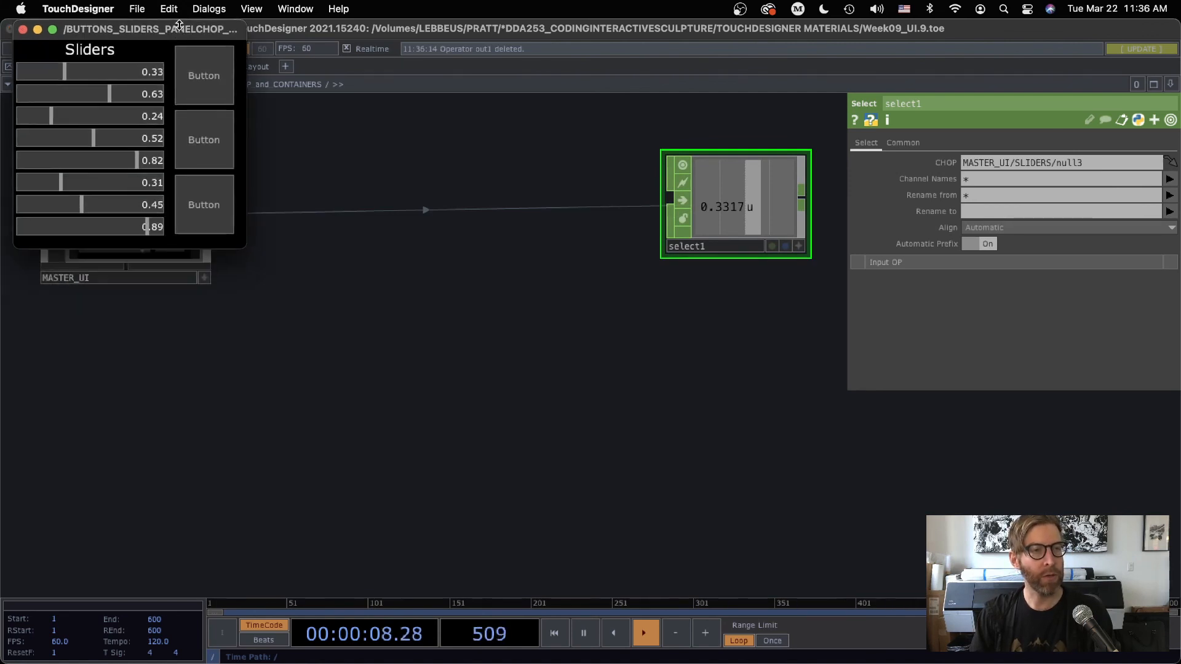
drag(250, 246, 426, 431)
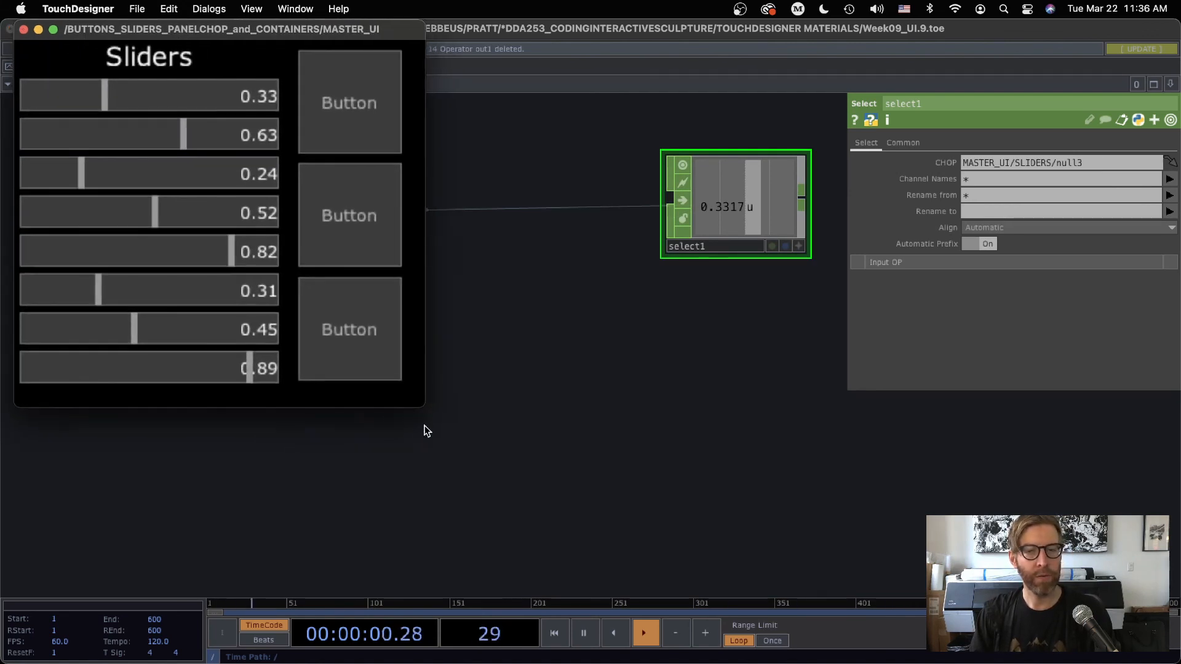
Reposition the Select CHOP clear of the MASTER_UI viewer window and raise the third slider to about 0.88
drag(692, 377, 449, 520)
drag(501, 351, 744, 191)
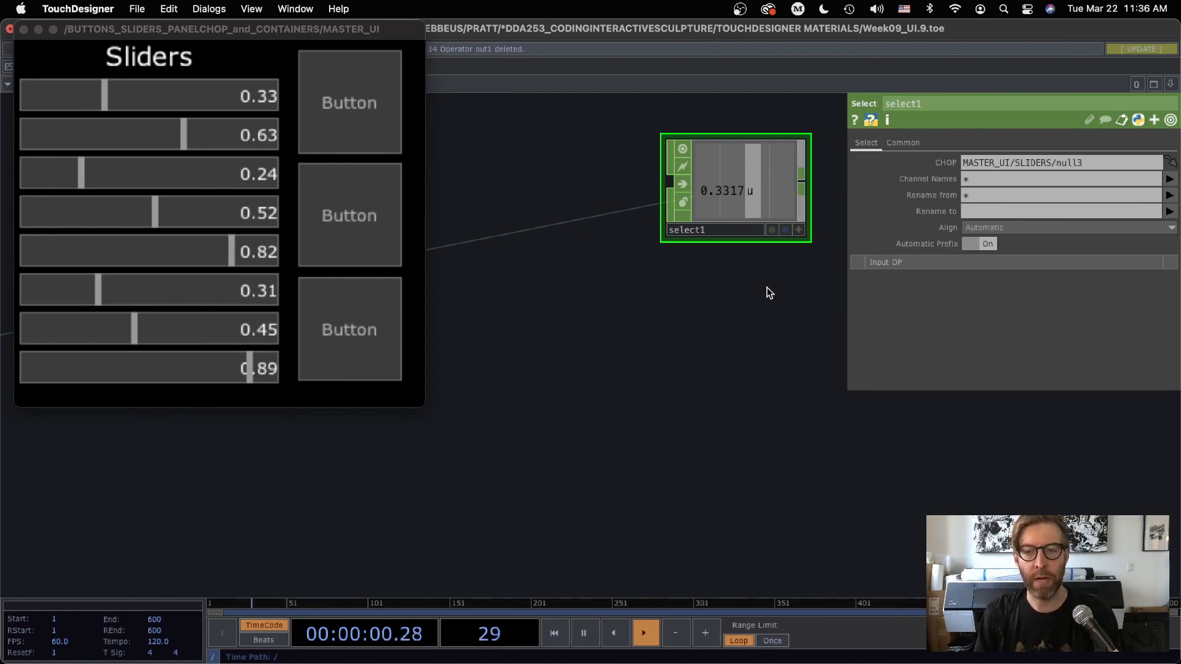
drag(149, 179, 248, 173)
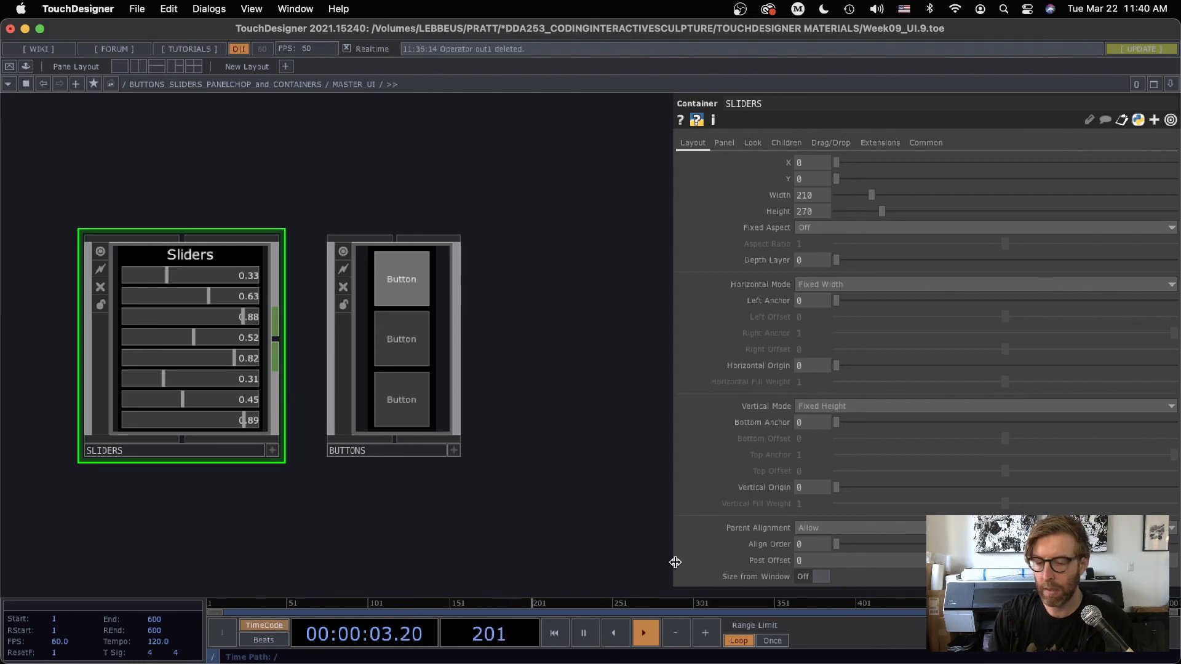
Widen the parameter area inside MASTER_UI and show the BUTTONS container's layout parameters, including Align Order
drag(674, 562, 609, 556)
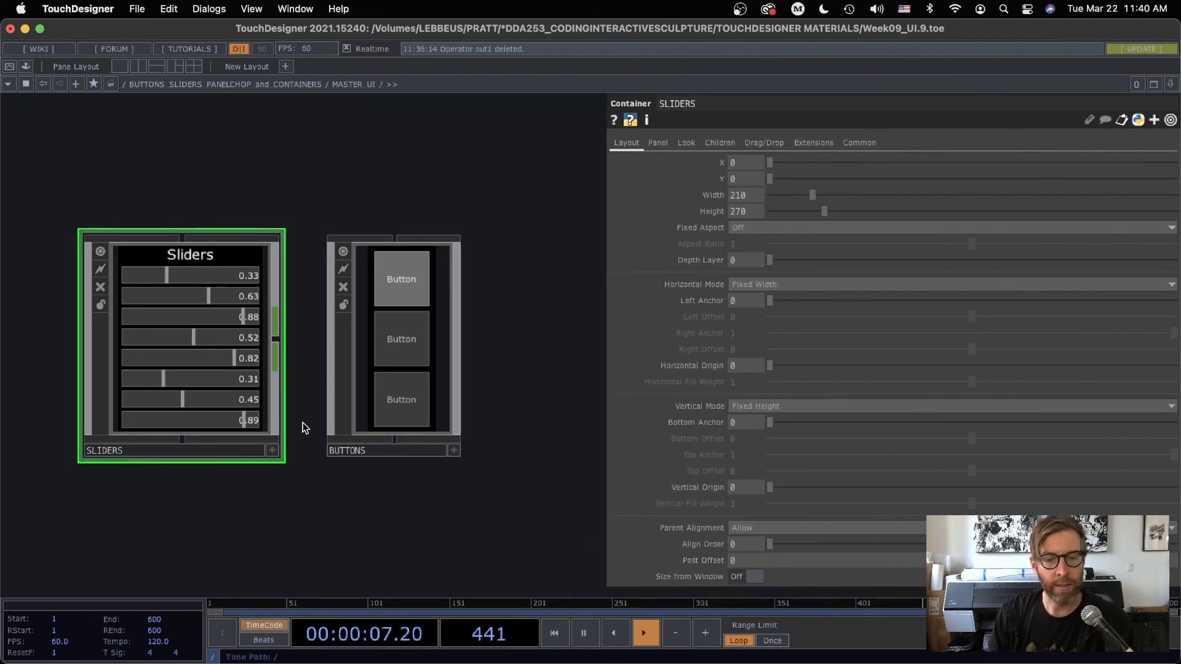
click(416, 335)
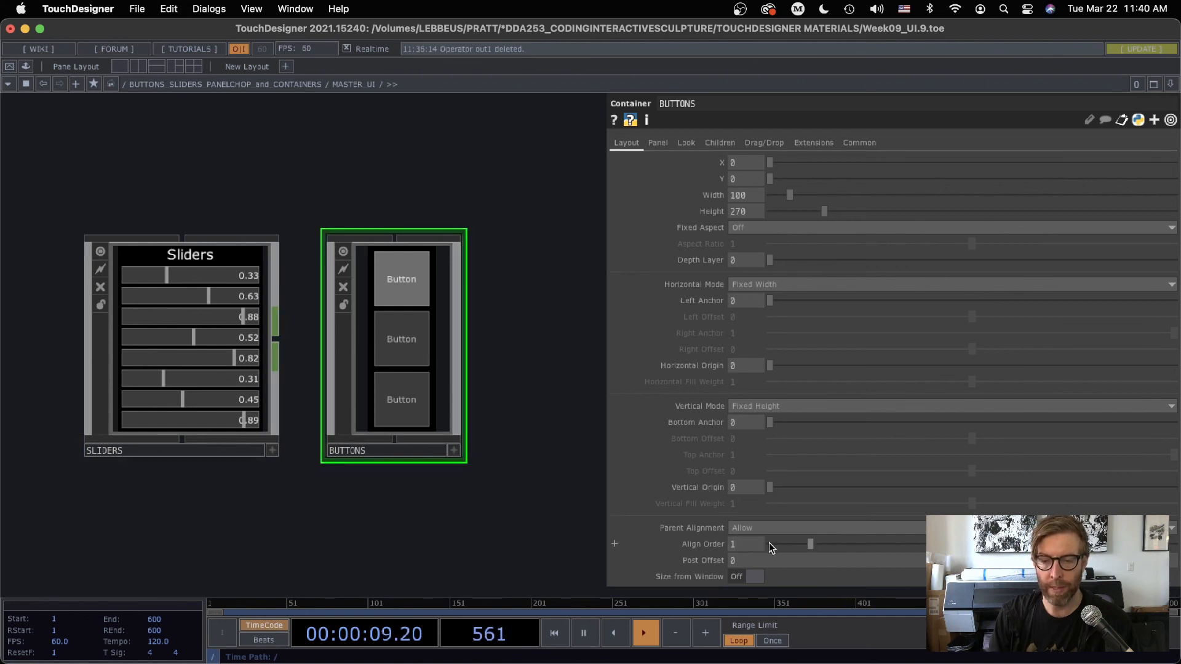
Narrow the parameter area and add a Button COMP beside the BUTTONS container inside MASTER_UI
drag(608, 551, 829, 550)
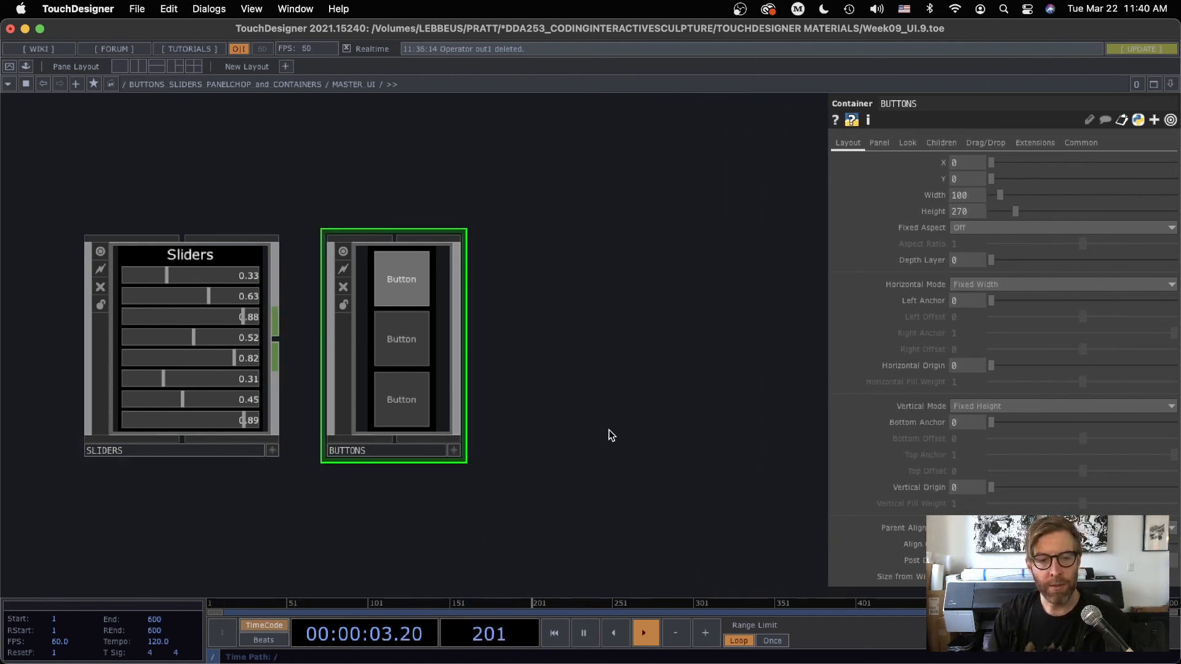
key(Tab)
click(344, 126)
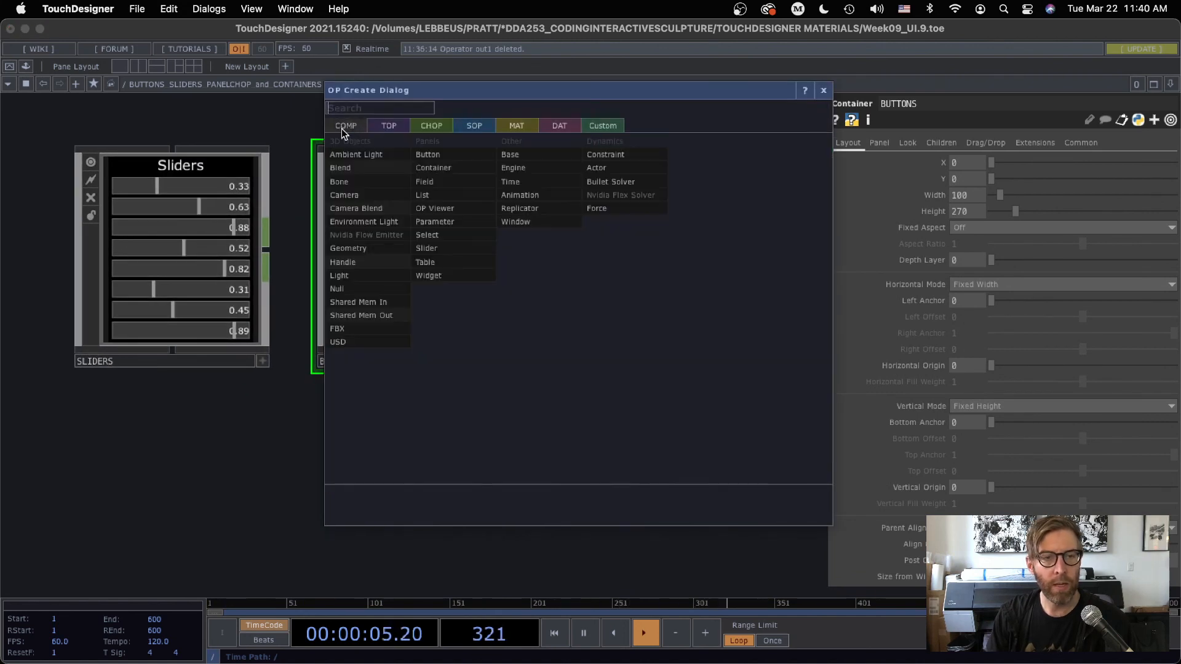
click(438, 155)
click(636, 305)
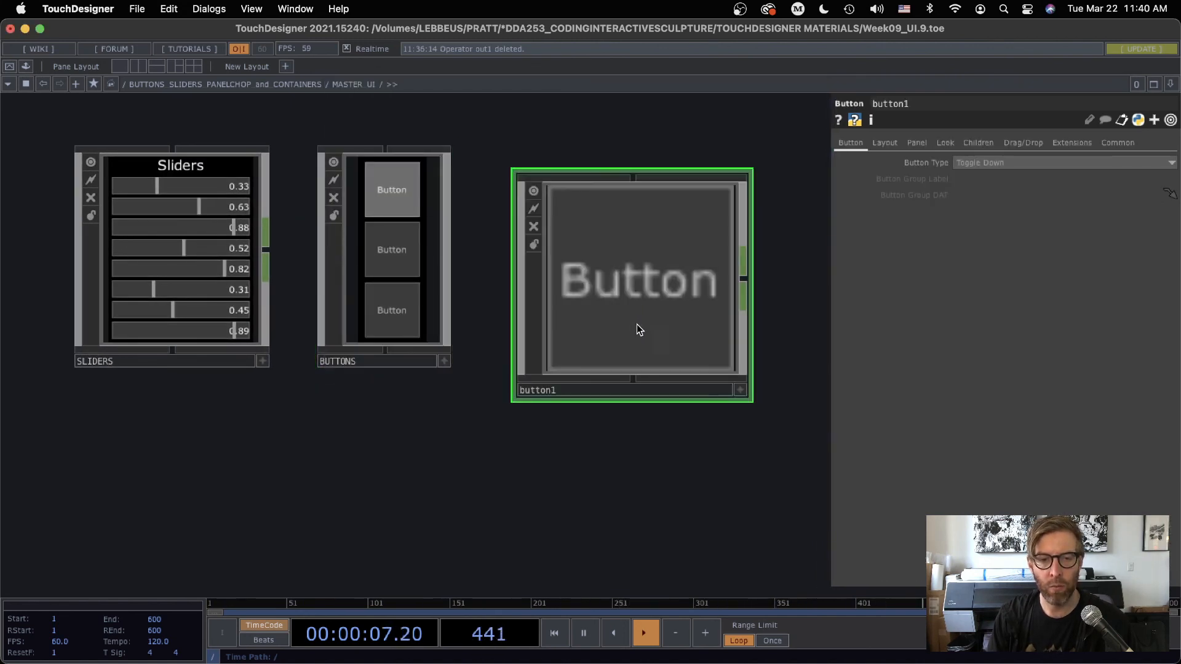
Return to the parent network and examine the added button's placement in MASTER_UI alongside the container's child alignment parameters
key(u)
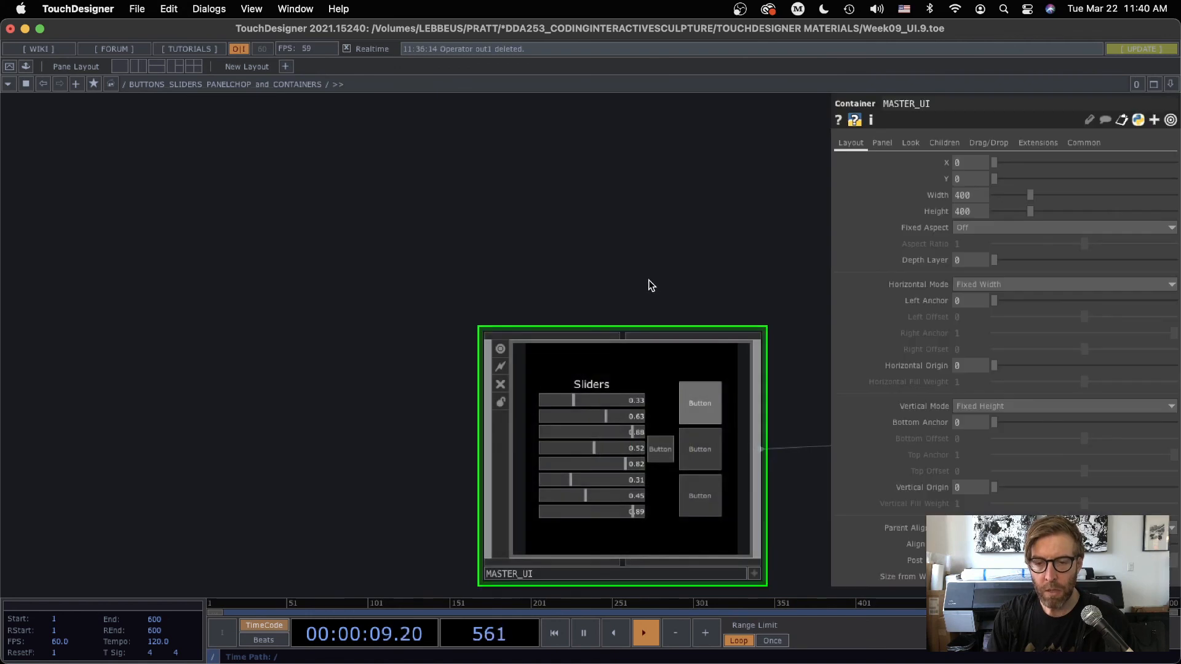
drag(650, 283, 518, 151)
middle_drag(533, 357, 557, 346)
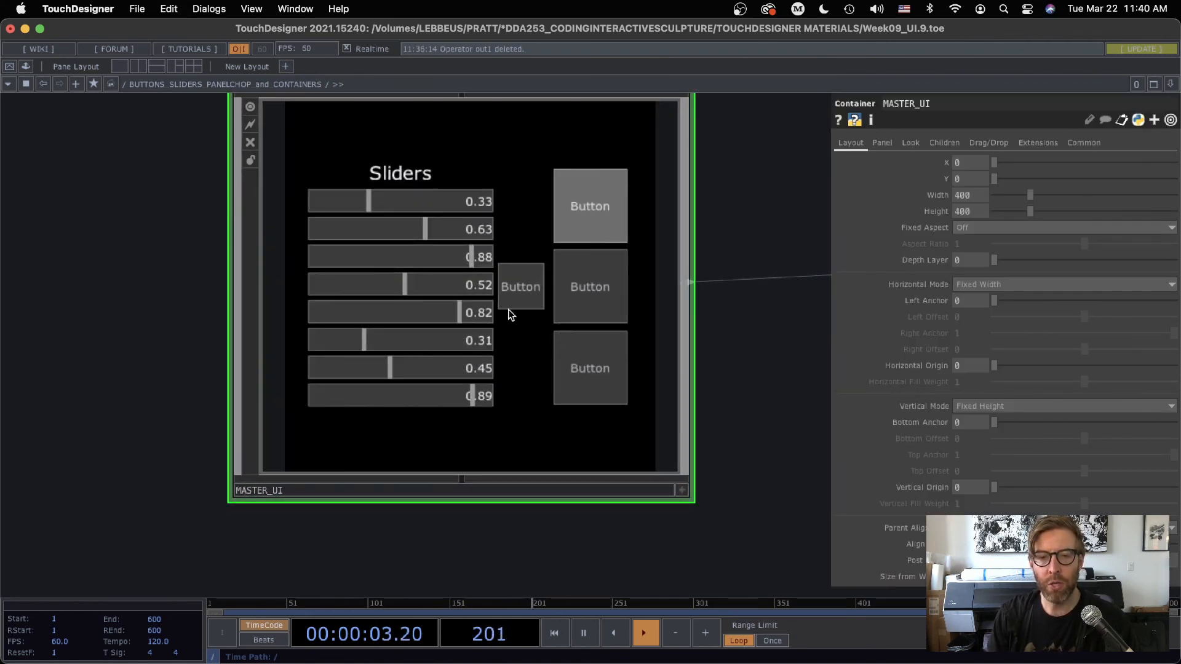
click(940, 142)
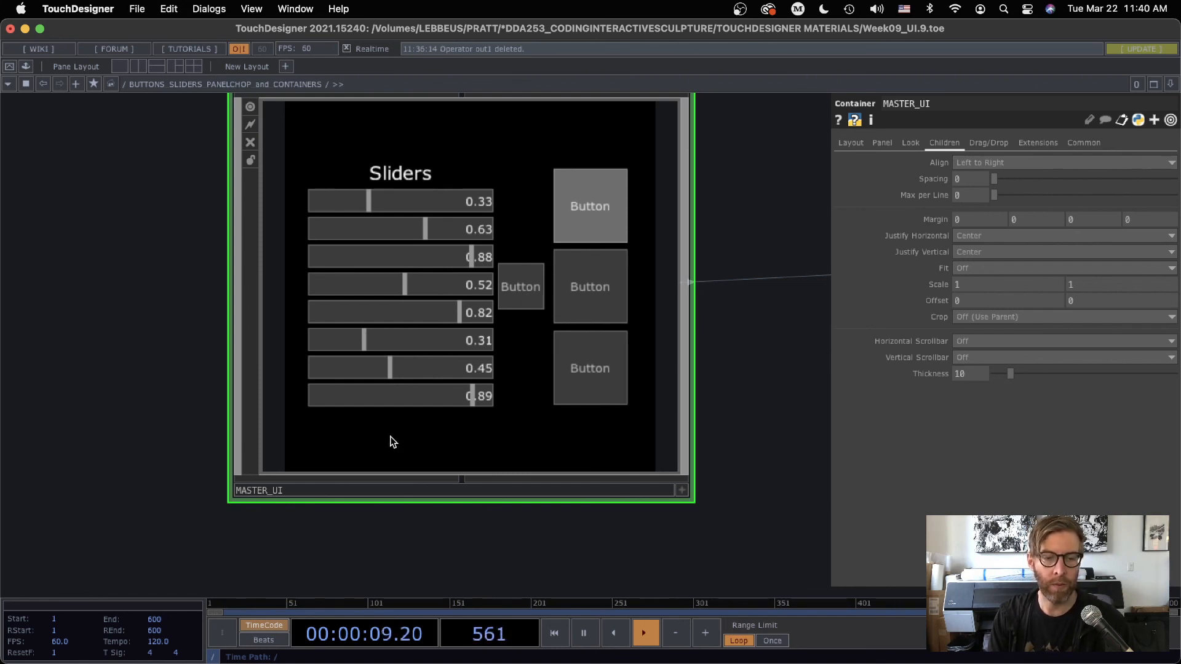
Inside MASTER_UI, shrink the standalone button's node and set its Parent Alignment to Ignore
scroll(392, 439, up, 5)
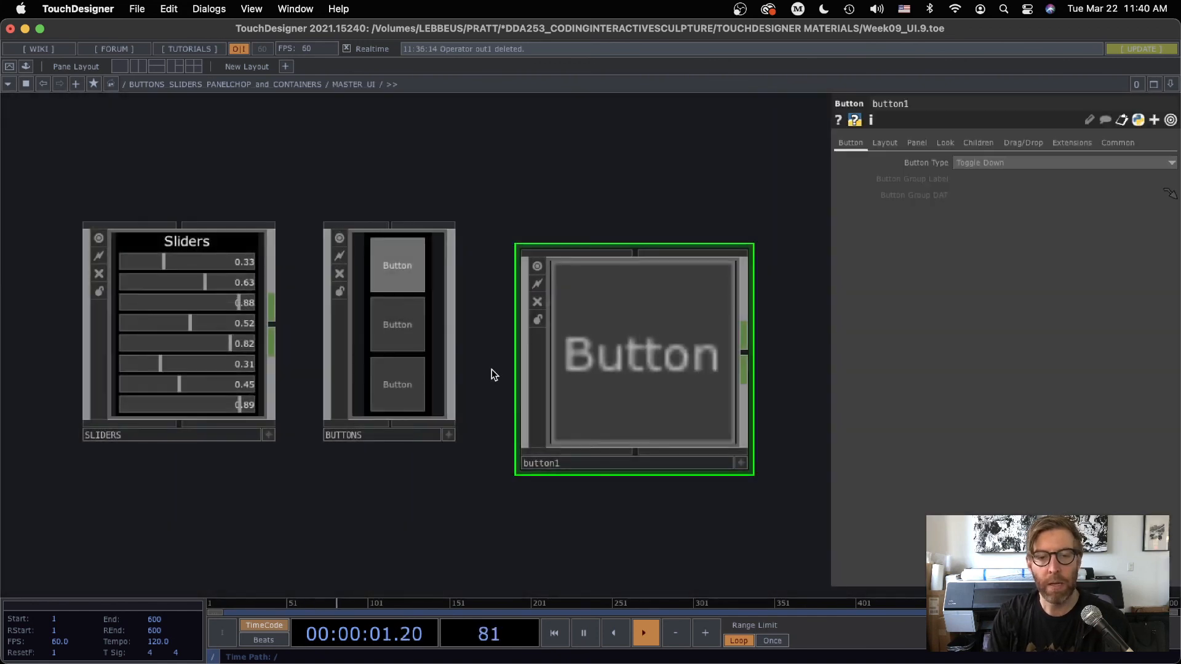
drag(753, 474, 679, 401)
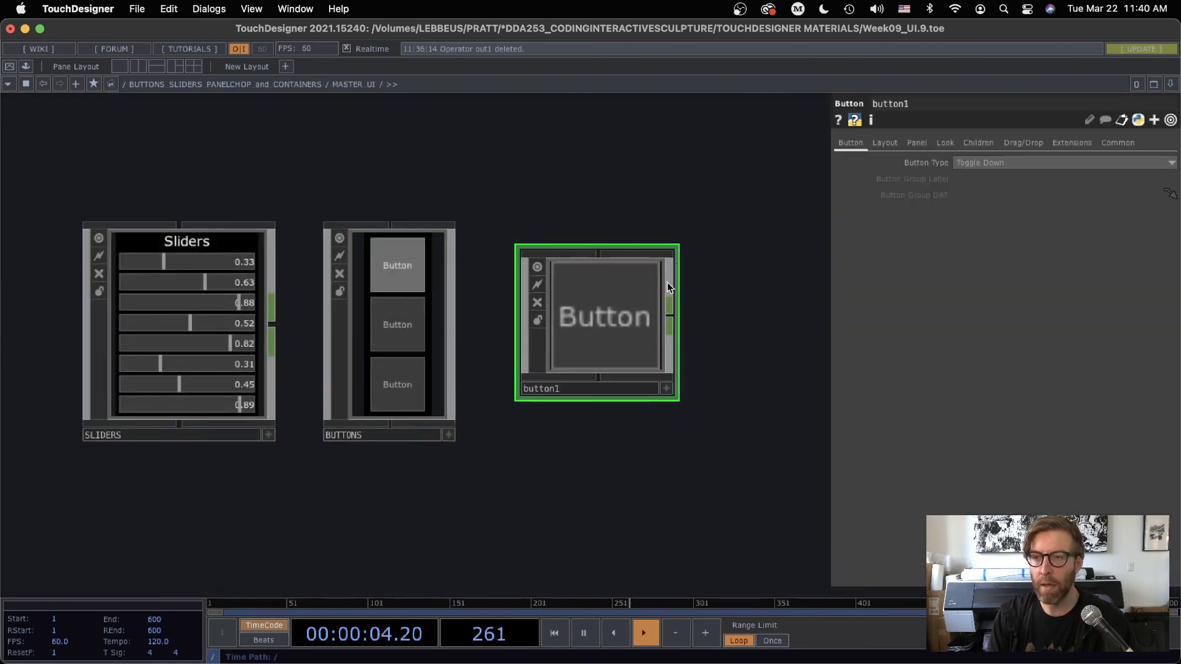
click(948, 144)
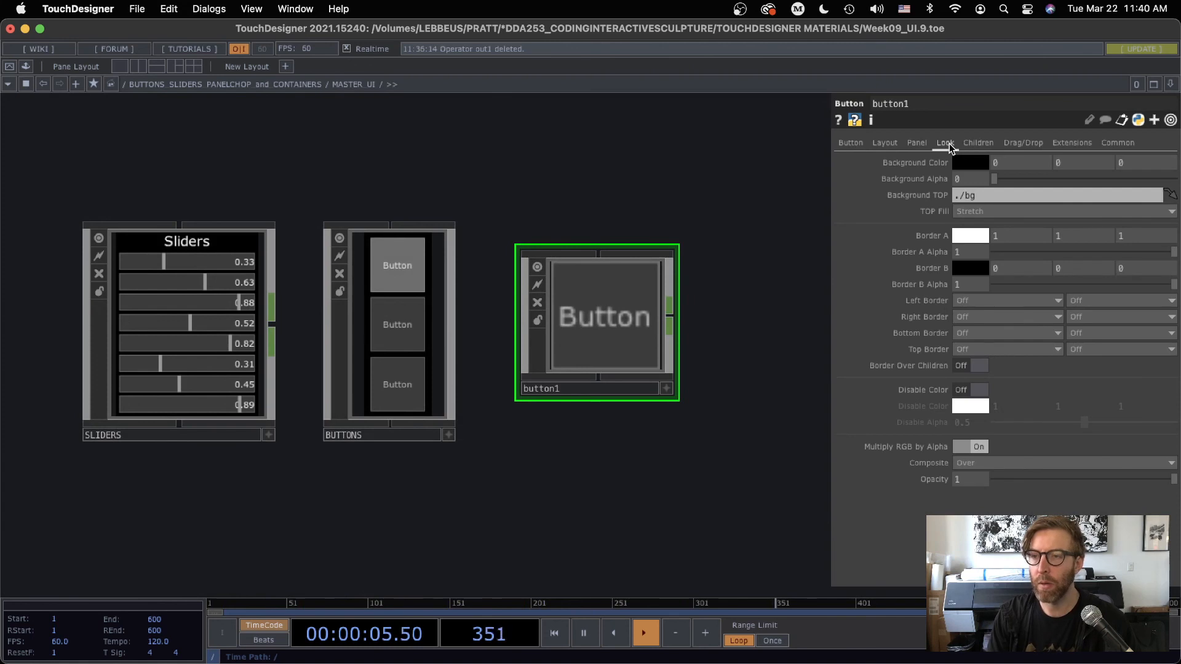
click(884, 143)
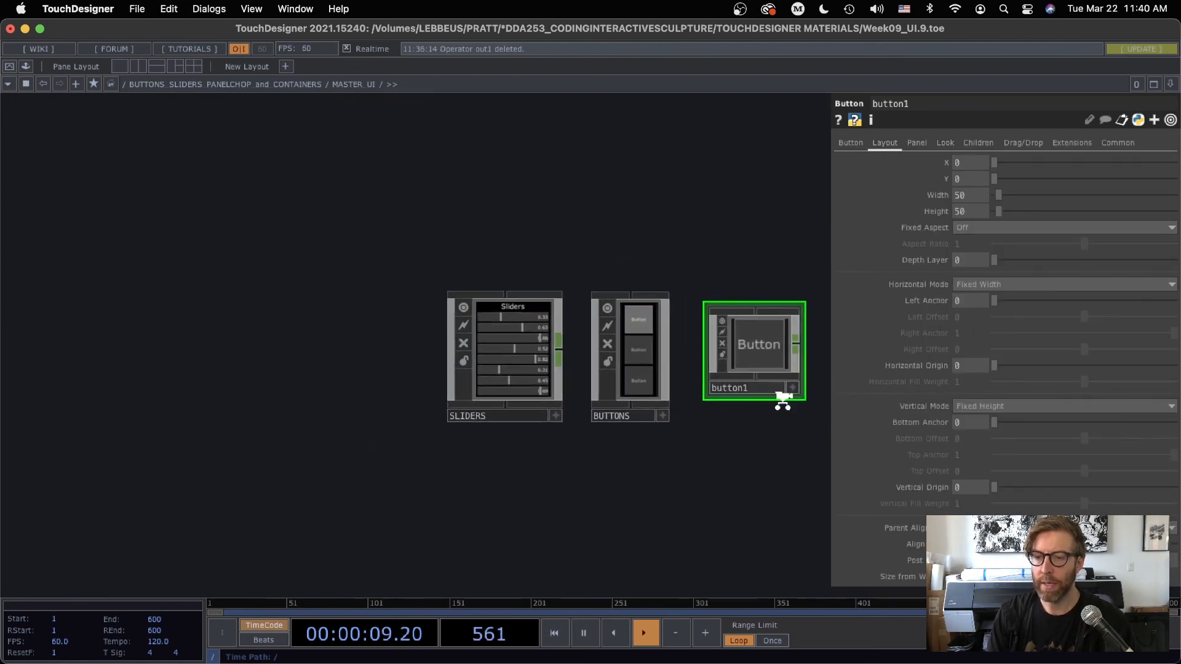
middle_drag(783, 401, 767, 476)
drag(751, 475, 660, 443)
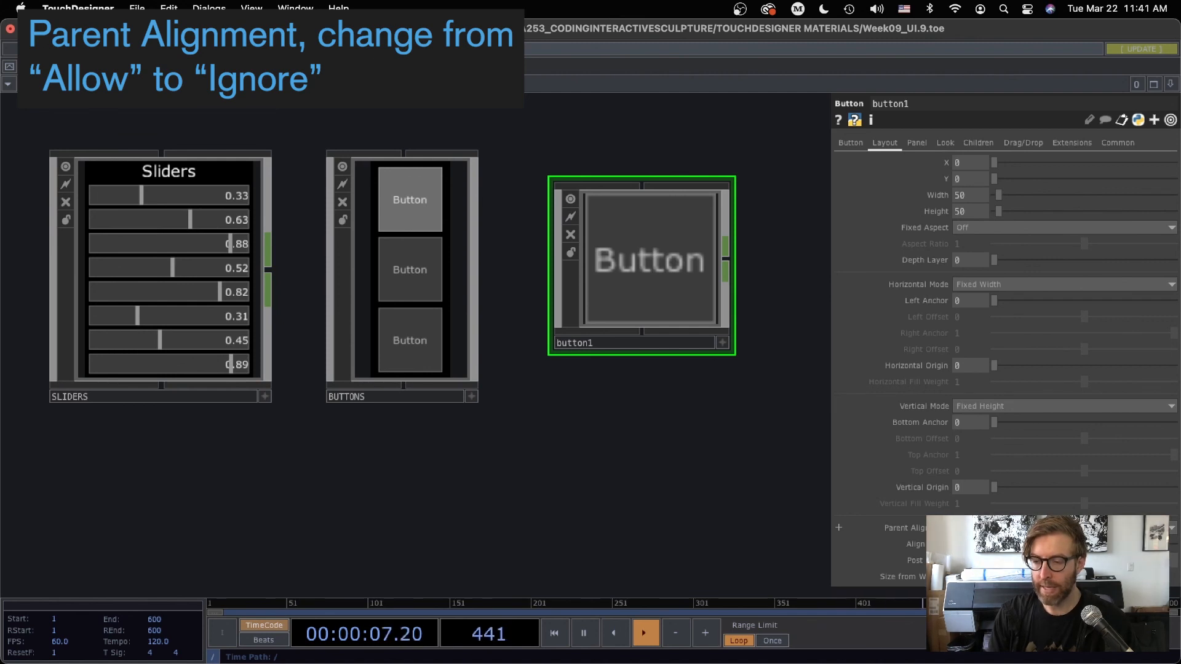
Return to the parent network and examine where the standalone button sits in the MASTER_UI panel
key(u)
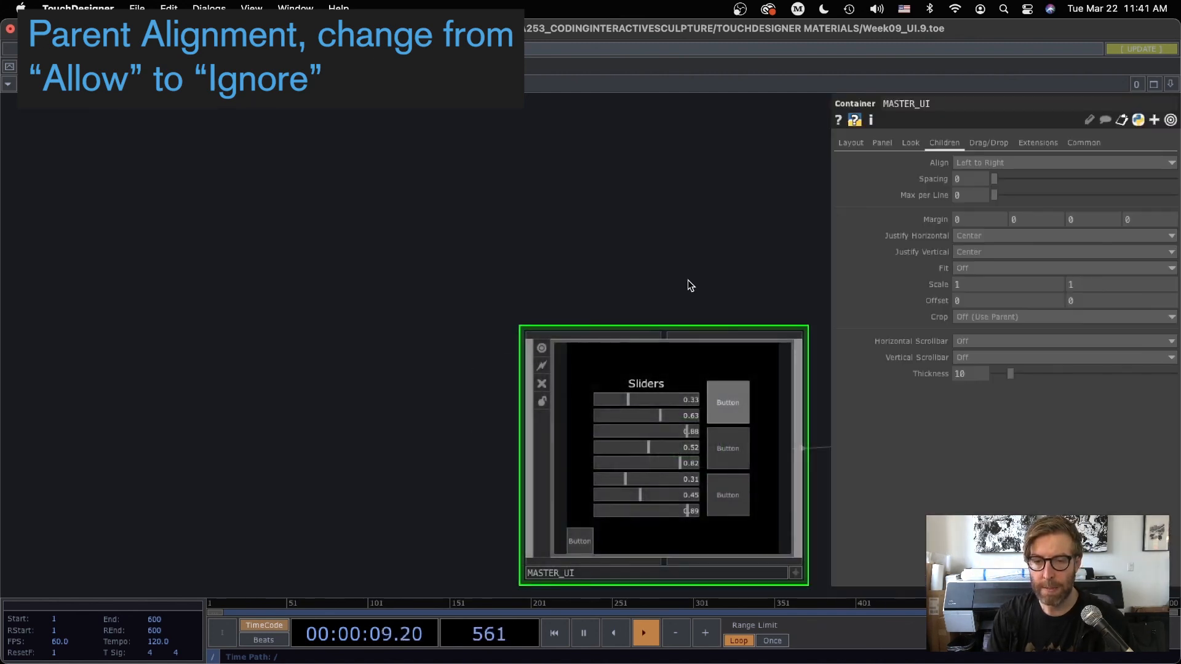
drag(688, 279, 530, 153)
scroll(530, 374, up, 3)
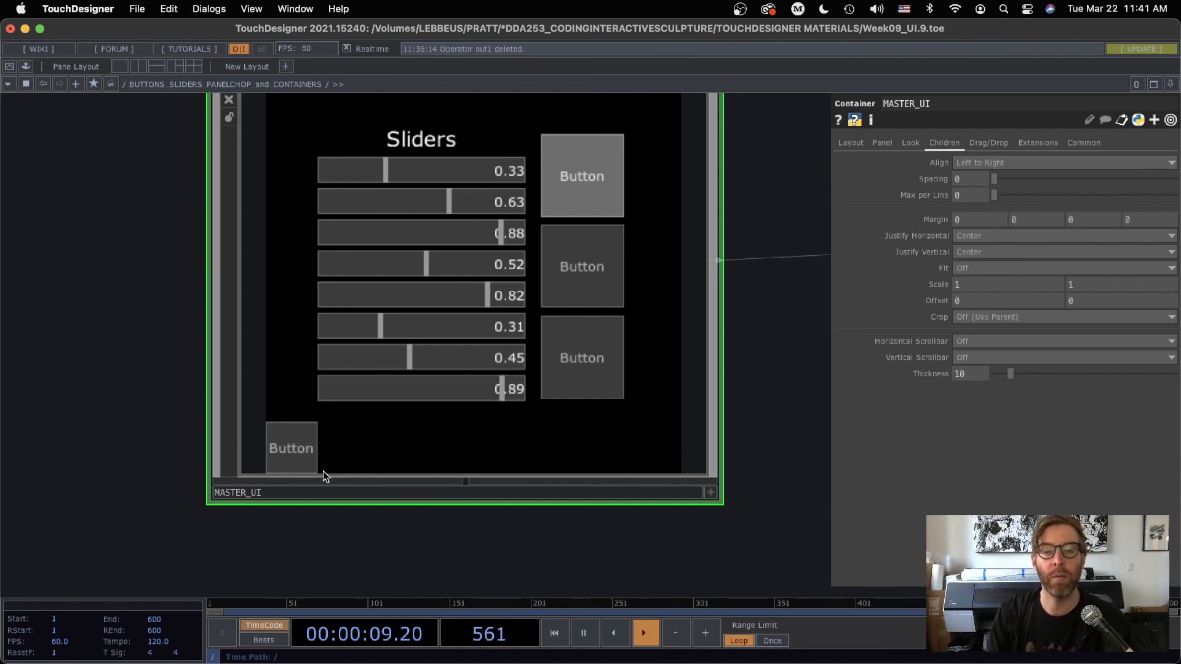
scroll(762, 496, right, 5)
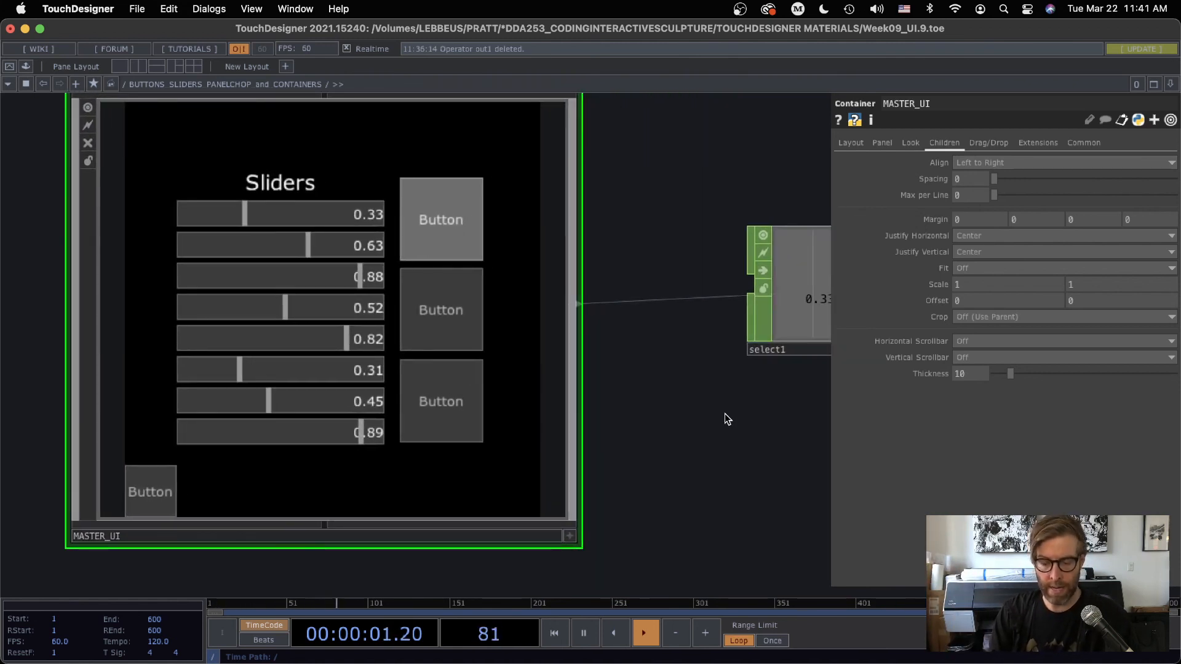
Split the workspace into side-by-side panes, with MASTER_UI's panel in one and its interior with the standalone button's layout parameters in the other
key(p)
click(1171, 84)
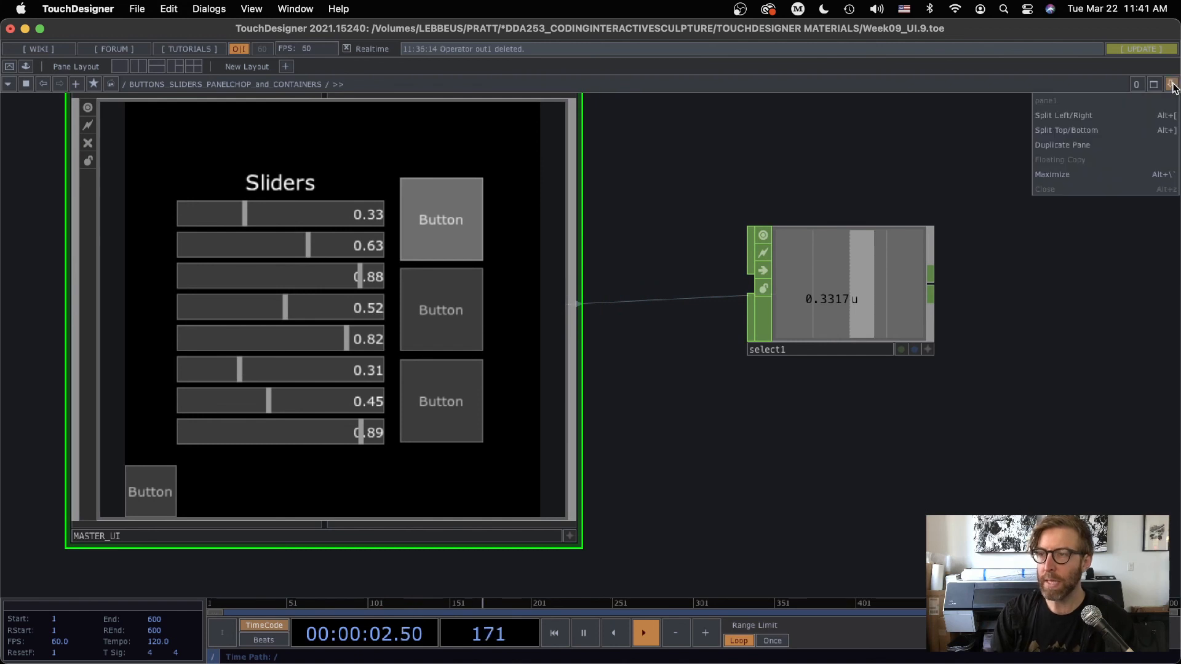
click(1053, 117)
scroll(873, 350, up, 5)
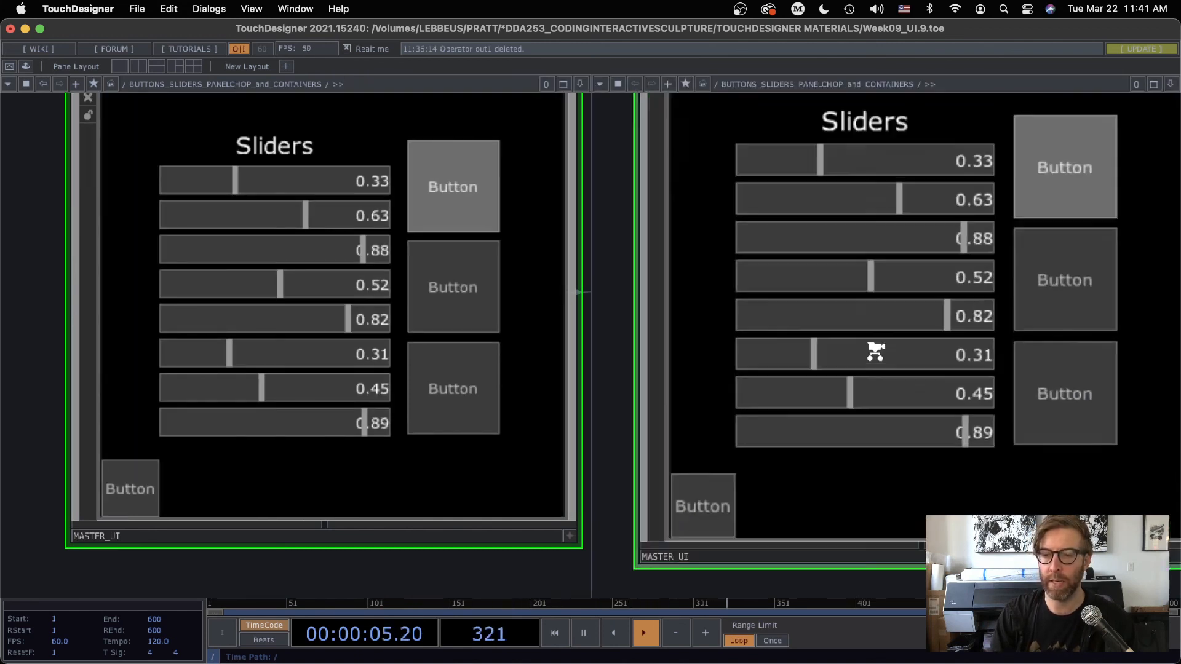
key(p)
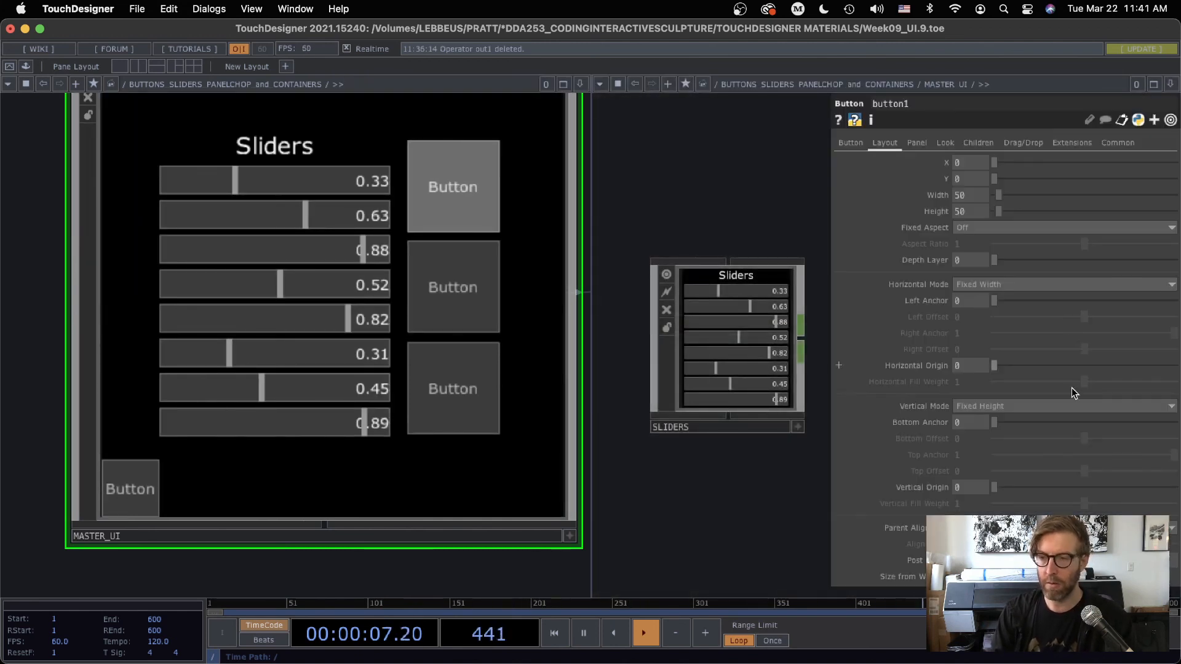
Position the standalone button beneath the sliders in MASTER_UI at X 237 and Y 16
drag(720, 207, 589, 258)
drag(761, 202, 618, 197)
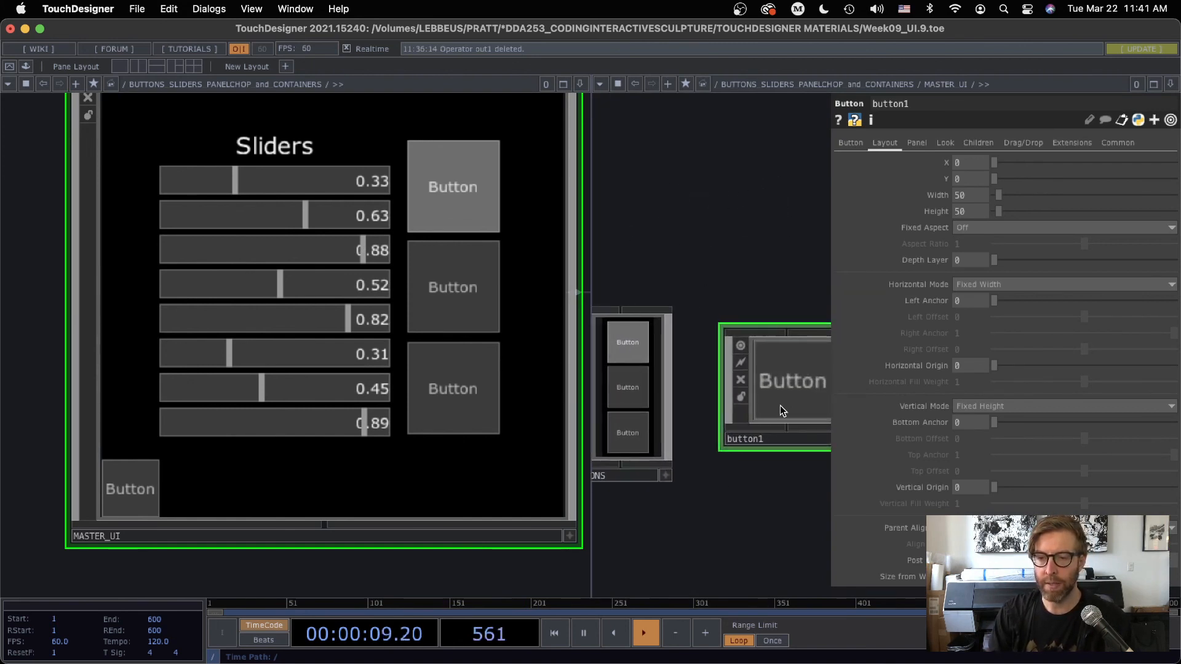
drag(806, 285, 895, 417)
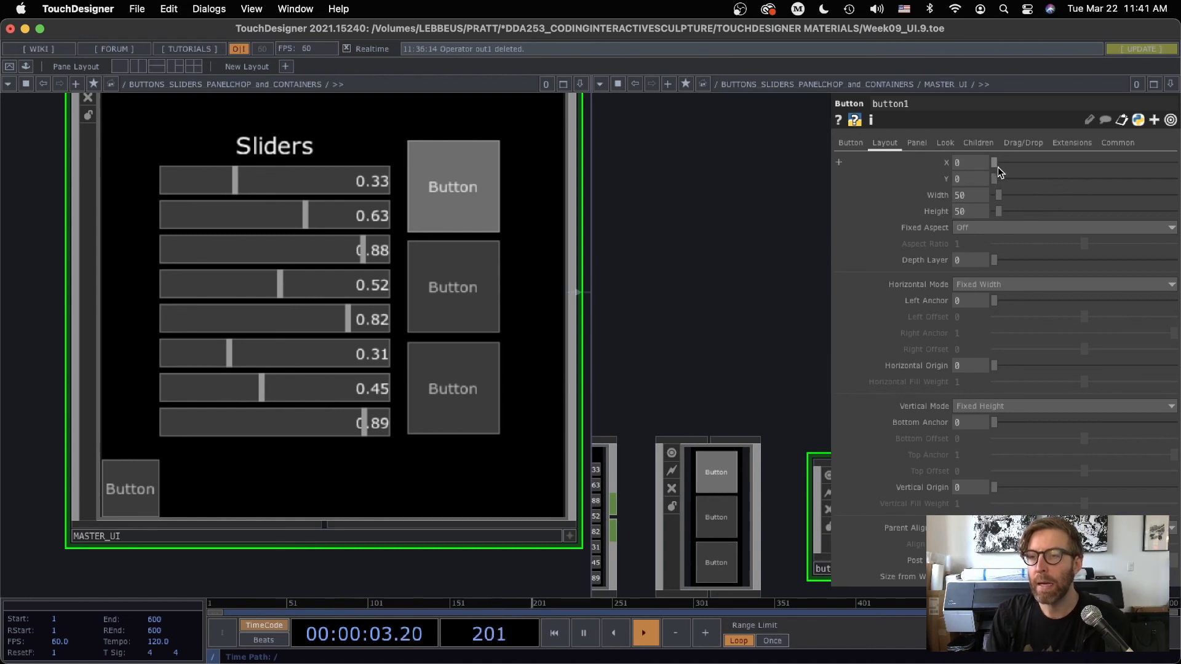
drag(993, 162, 1017, 165)
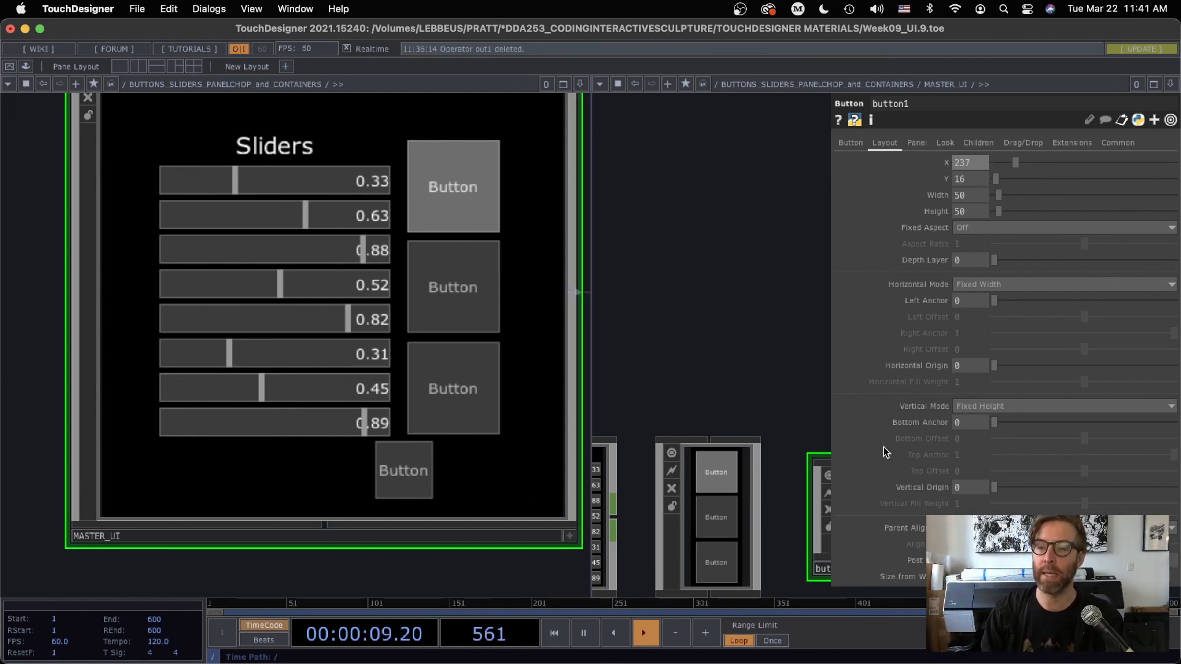
drag(802, 420, 669, 256)
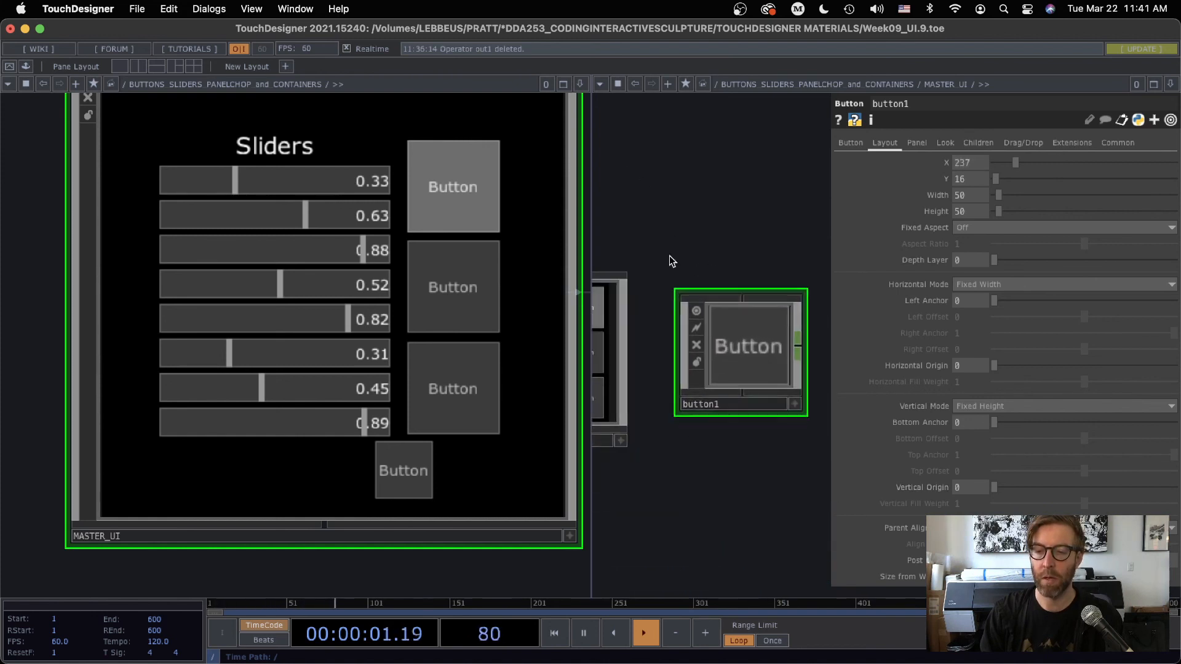